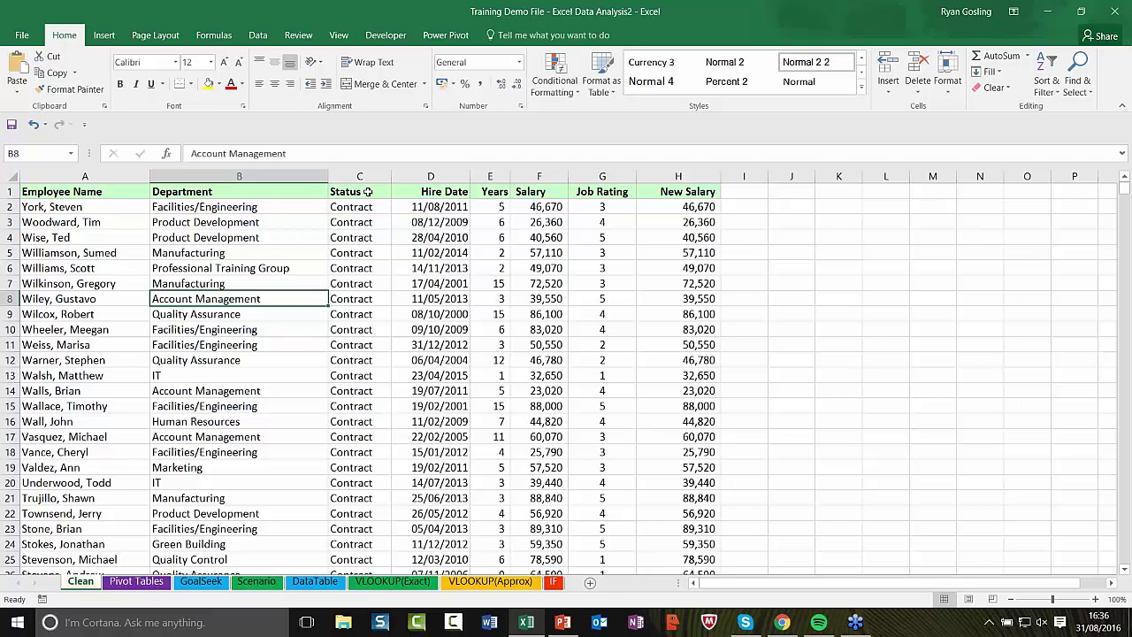
# Look through the employee records on the Clean sheet, examining the name, department, status and hire date columns.
pyautogui.click(170, 266)
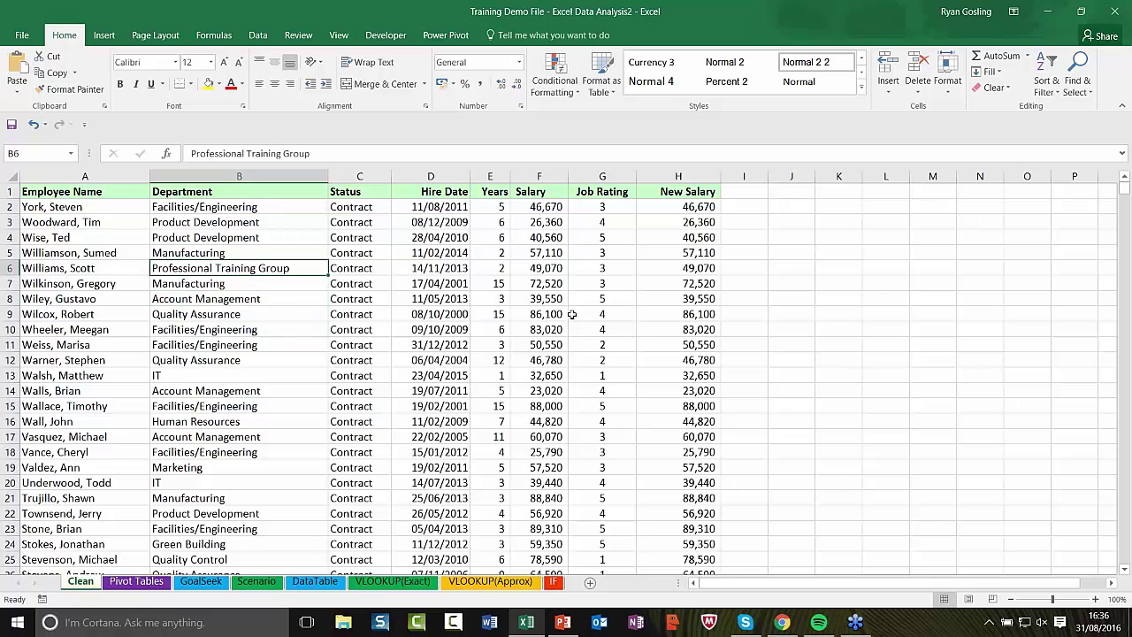
pyautogui.click(459, 314)
pyautogui.scroll(-4, 459, 314)
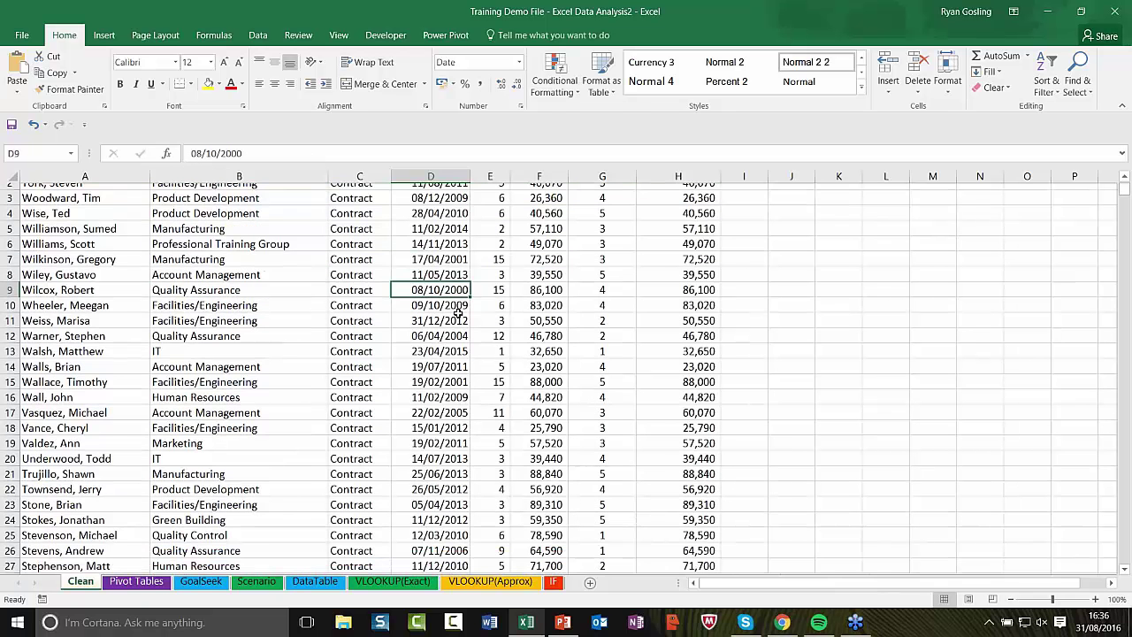
pyautogui.scroll(4, 459, 314)
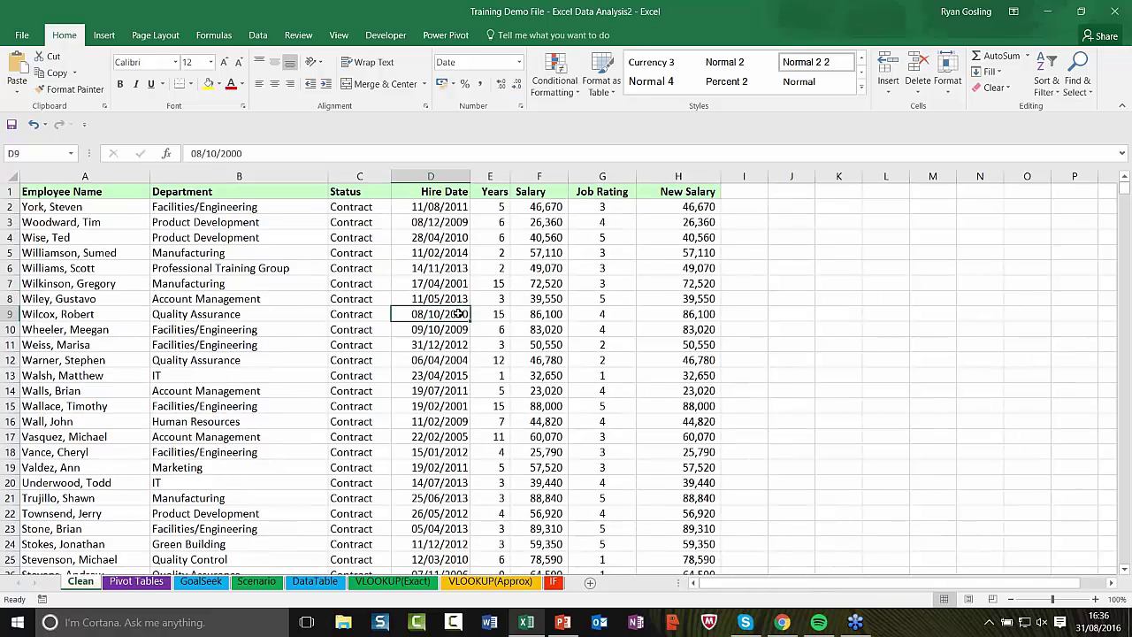
pyautogui.click(356, 283)
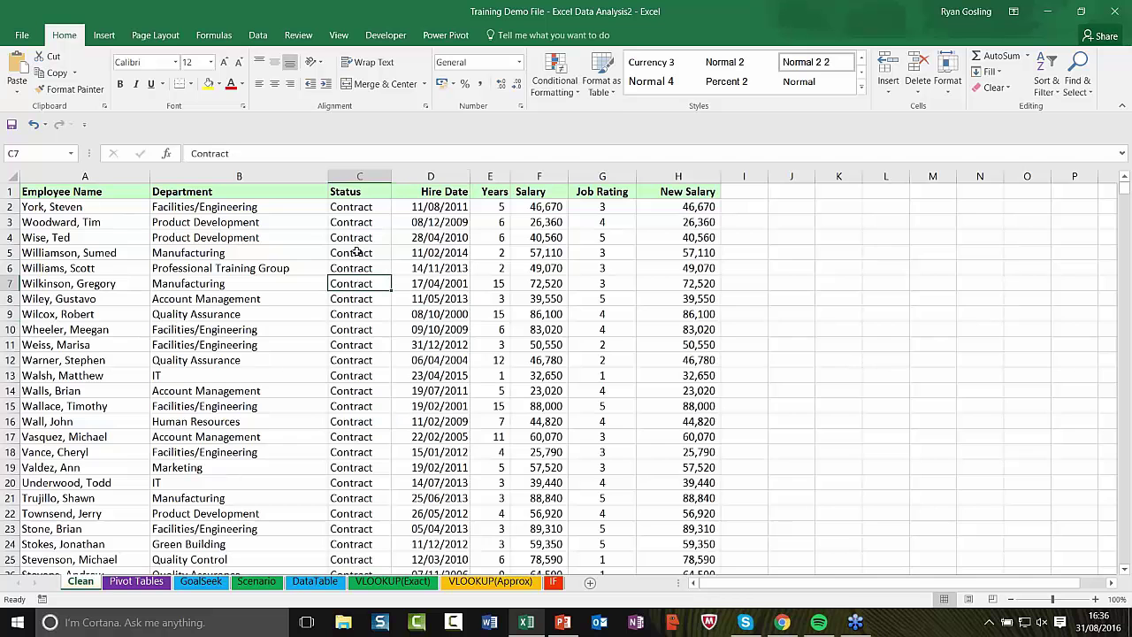
pyautogui.click(286, 268)
pyautogui.scroll(-1, 286, 269)
pyautogui.scroll(-16, 285, 269)
pyautogui.scroll(-6, 286, 269)
pyautogui.scroll(20, 286, 269)
pyautogui.click(259, 235)
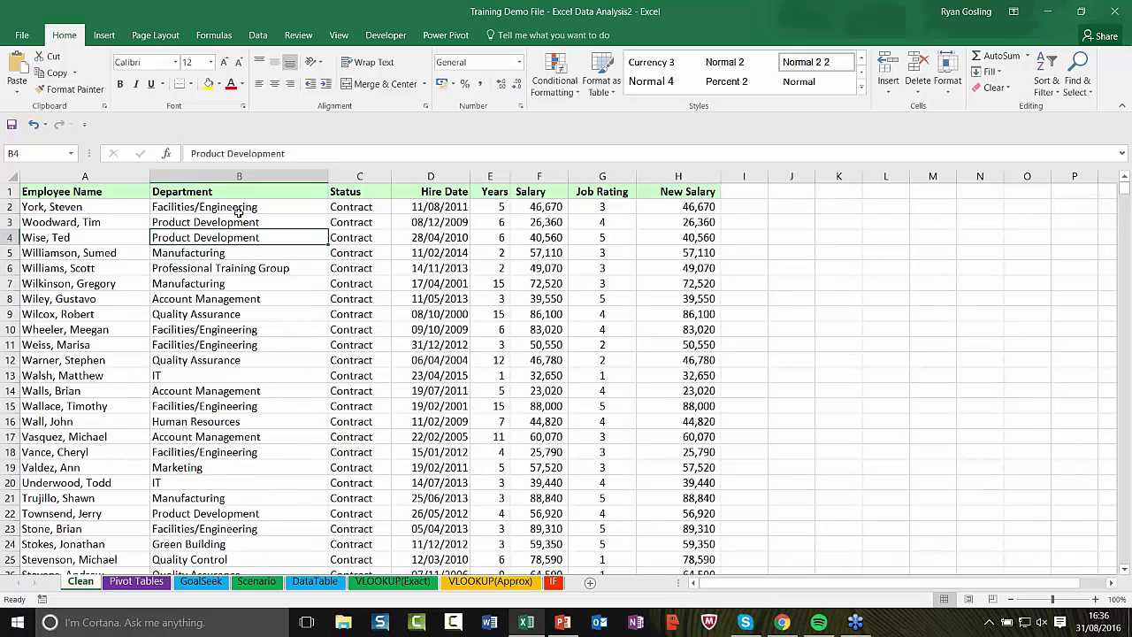
pyautogui.click(239, 211)
pyautogui.click(258, 224)
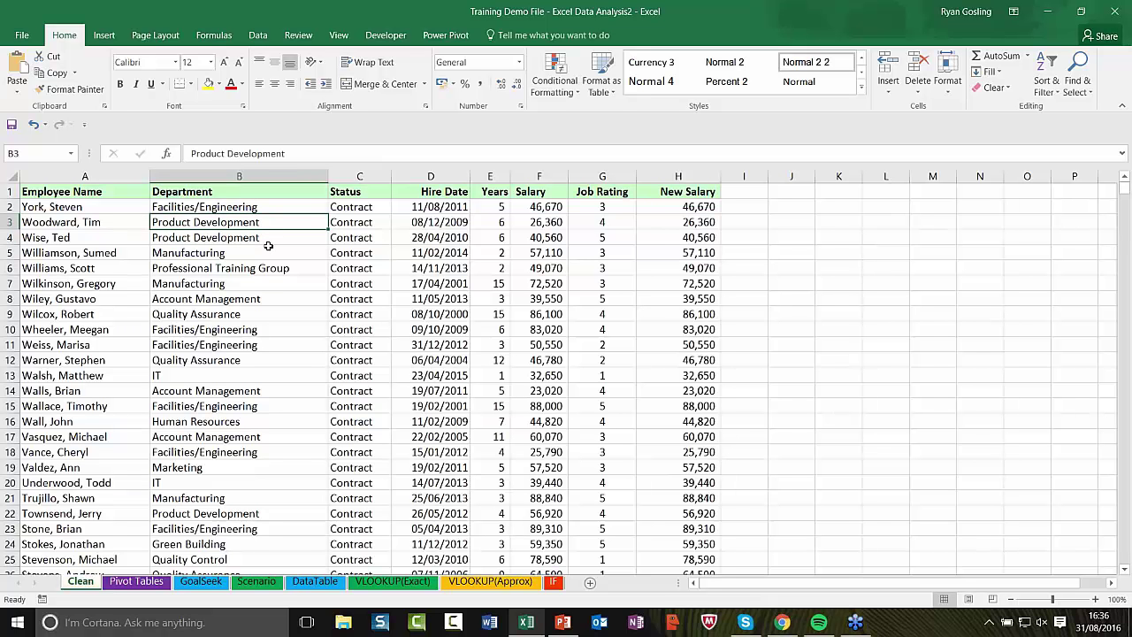
pyautogui.click(261, 238)
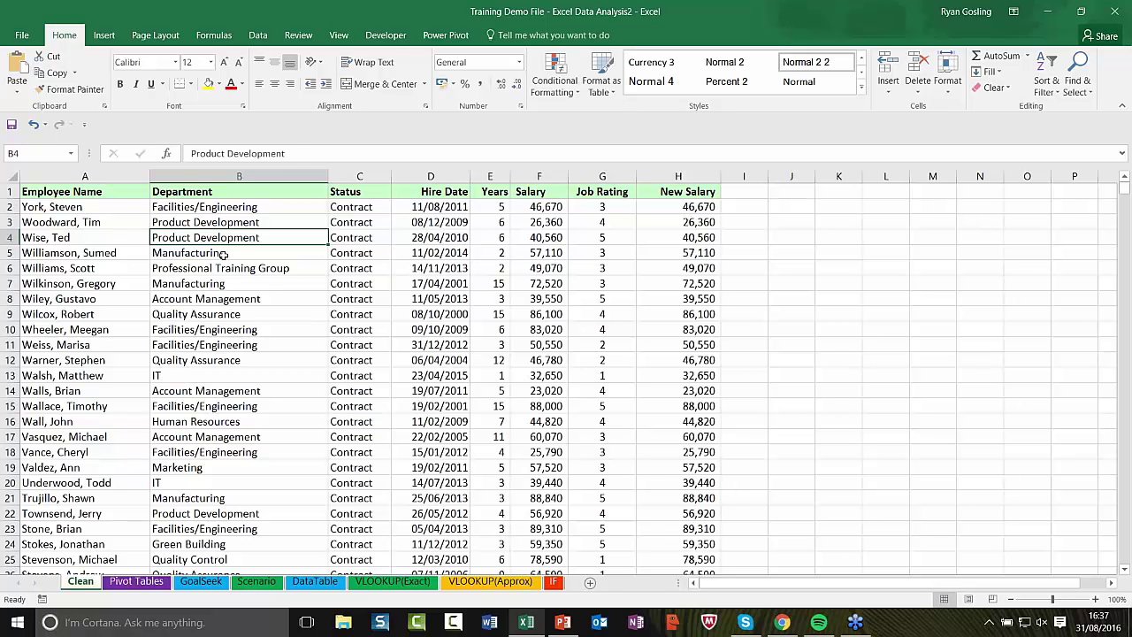
pyautogui.click(108, 296)
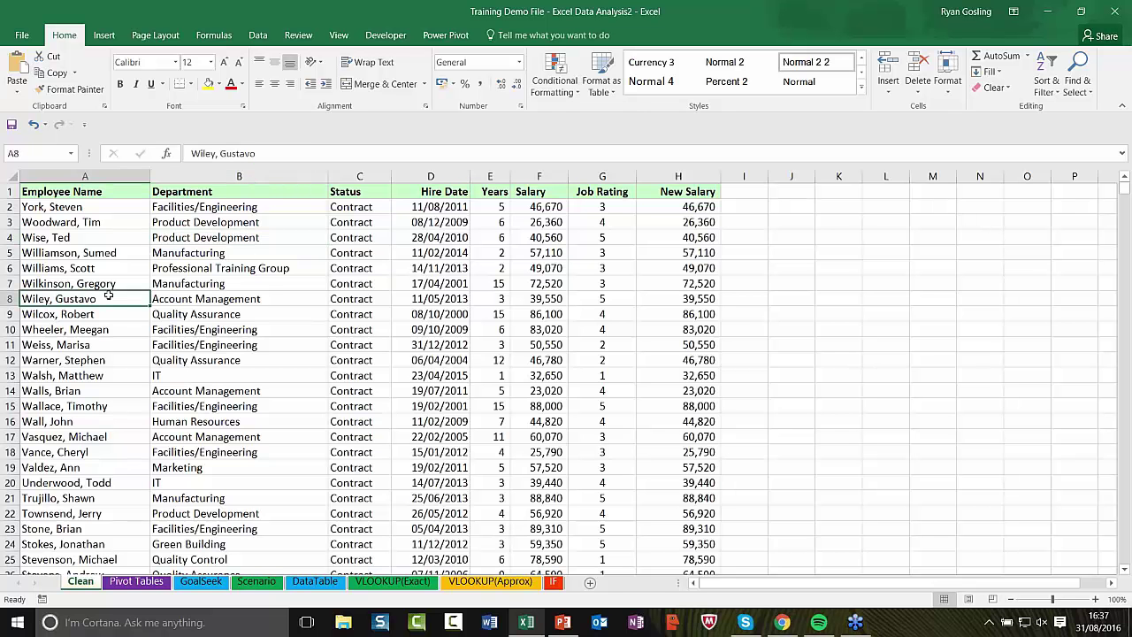
pyautogui.scroll(-6, 108, 297)
pyautogui.scroll(5, 108, 296)
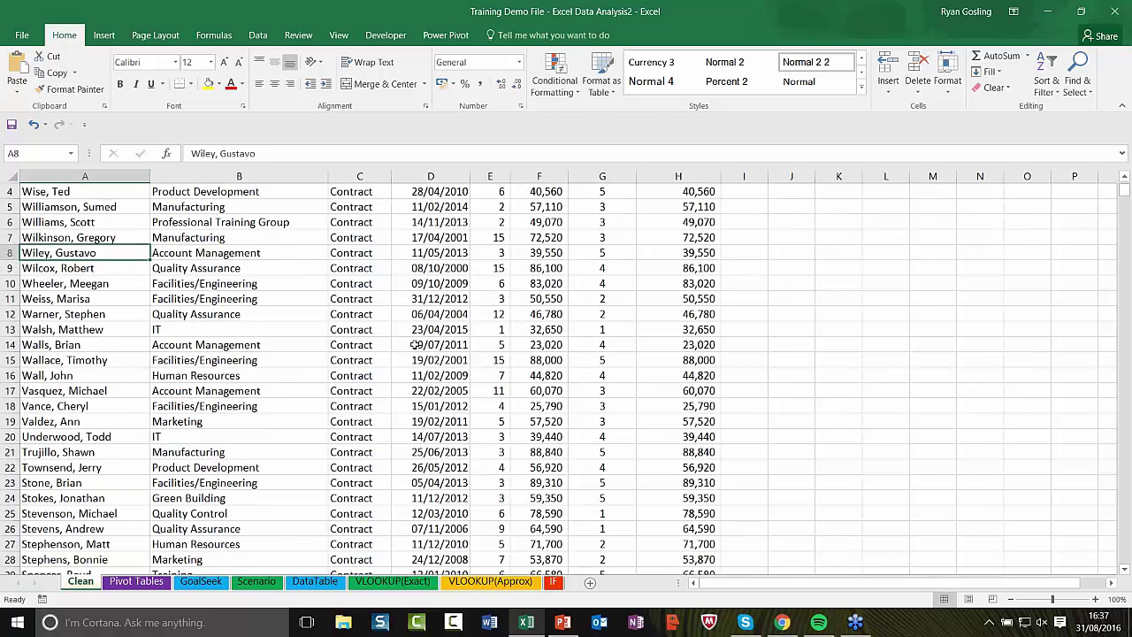
pyautogui.click(346, 326)
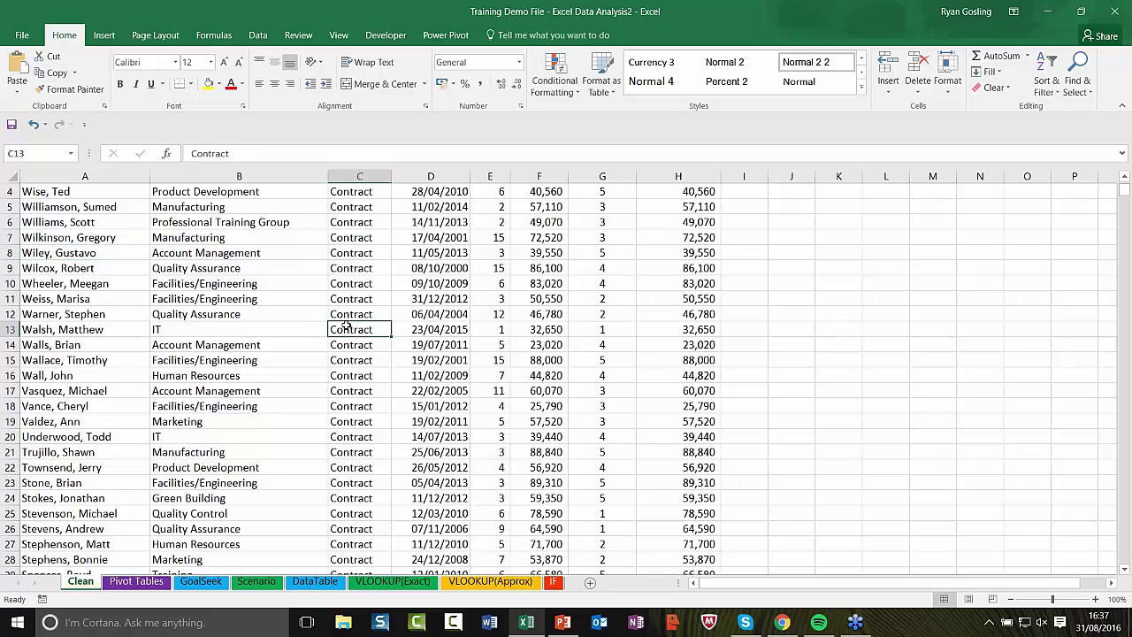
pyautogui.scroll(1, 346, 326)
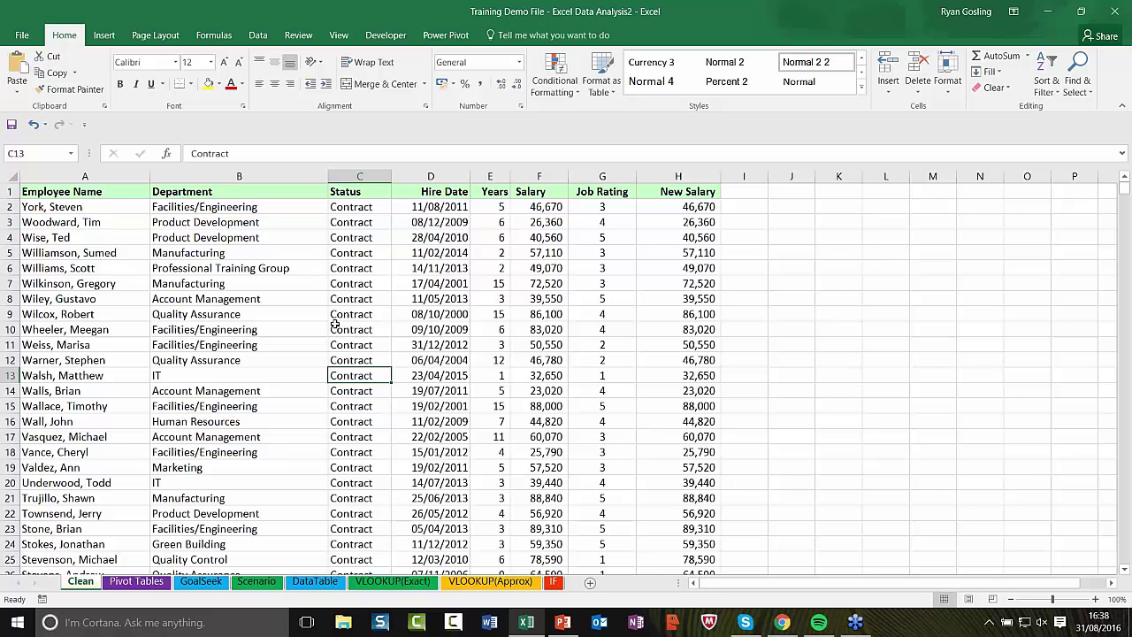
# Examine the first entries of the Employee Name column cell by cell, starting from A2.
pyautogui.click(118, 211)
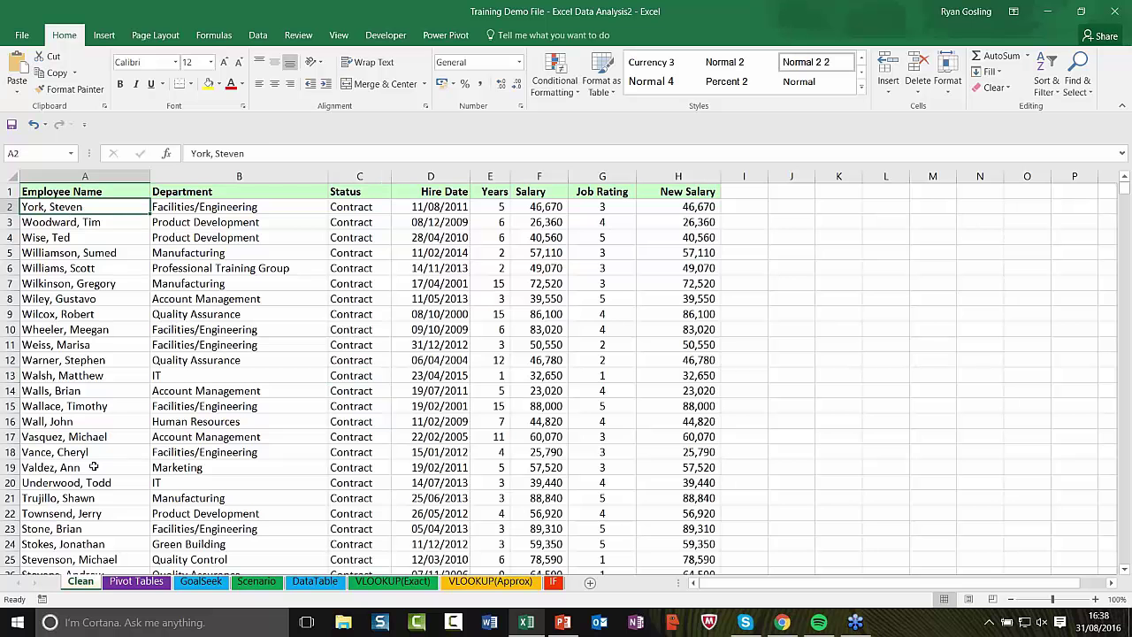
pyautogui.press('Down')
pyautogui.press('Down')
pyautogui.press('Down')
pyautogui.press('Down')
pyautogui.press('Down')
pyautogui.press('Down')
pyautogui.press('Down')
pyautogui.press('Down')
pyautogui.press('Down')
pyautogui.press('Up')
pyautogui.press('Up')
pyautogui.press('Up')
pyautogui.press('Up')
pyautogui.press('Up')
pyautogui.press('Up')
pyautogui.press('Up')
pyautogui.press('Up')
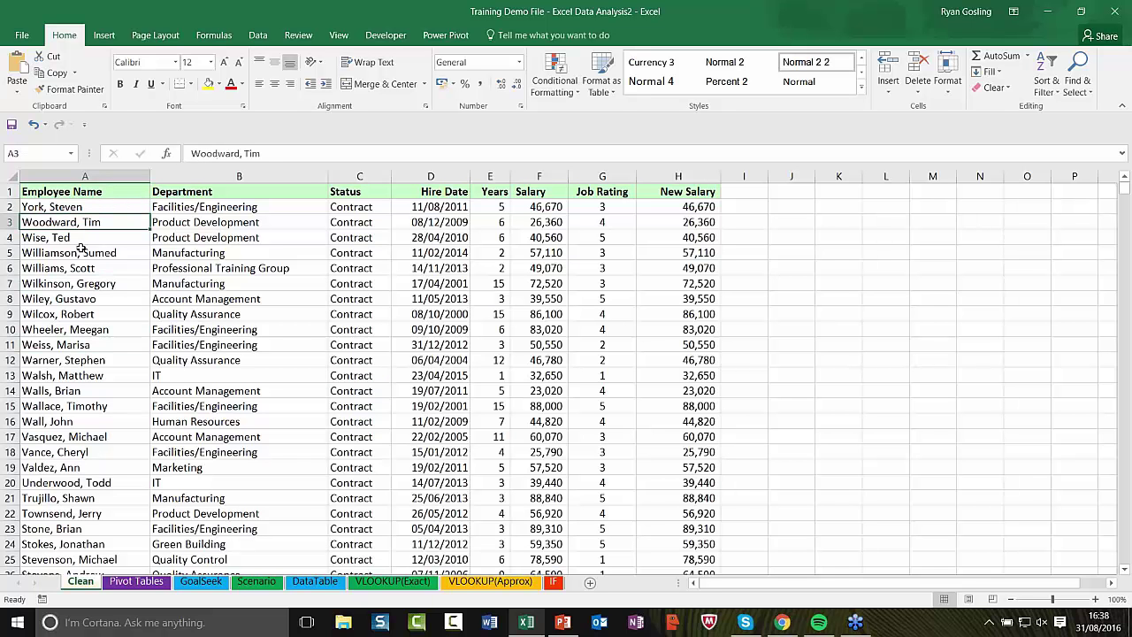
pyautogui.press('Down')
pyautogui.press('Down')
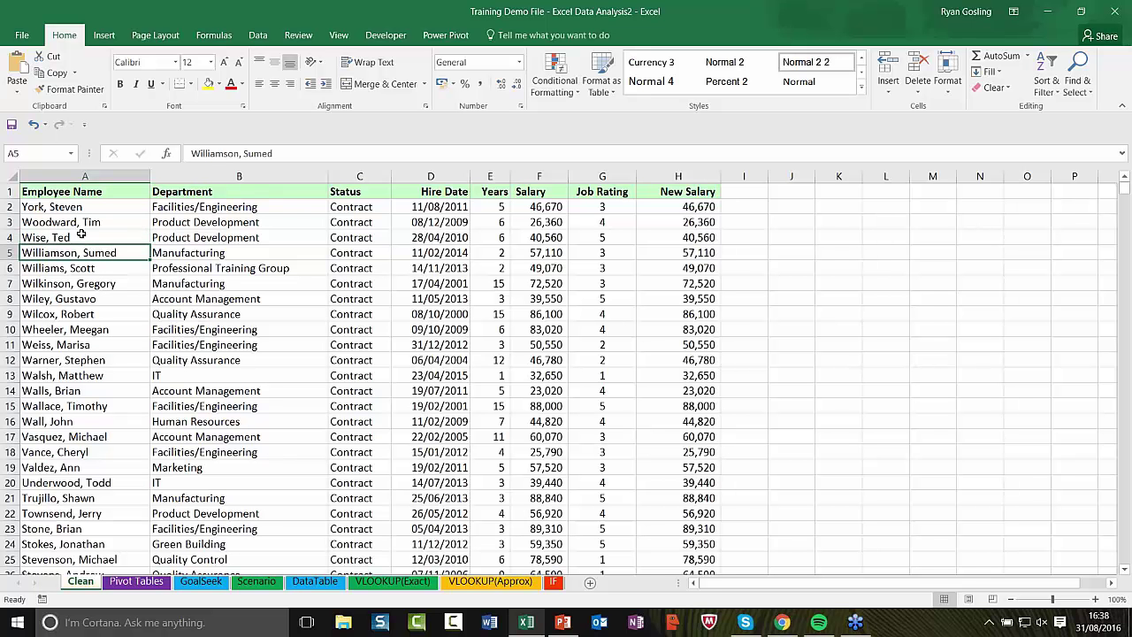
pyautogui.press('Up')
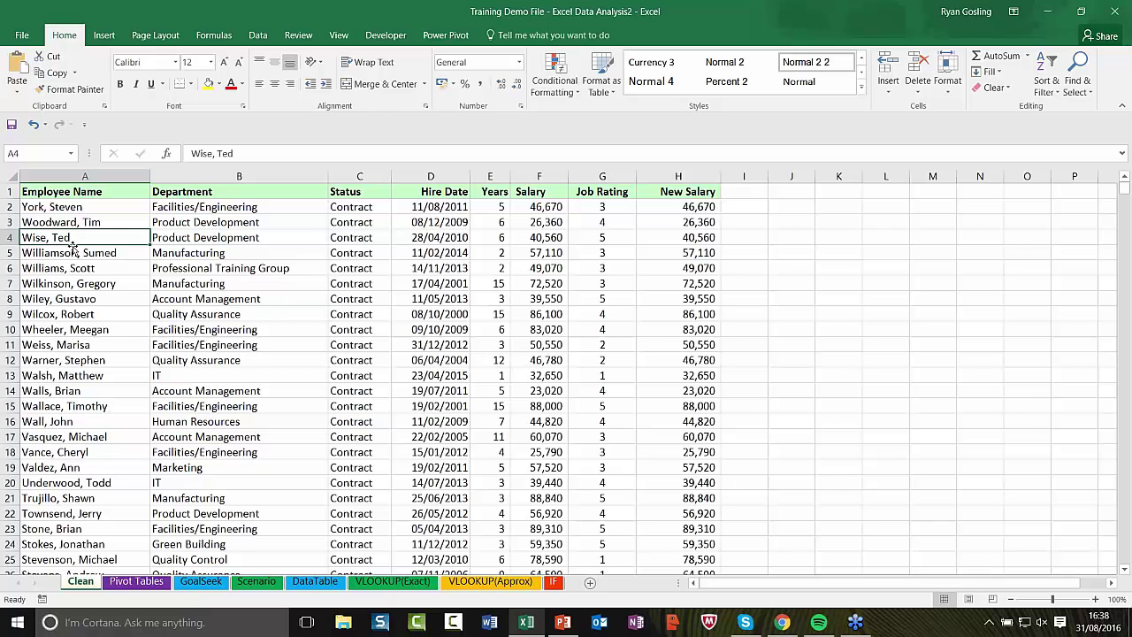
pyautogui.click(23, 207)
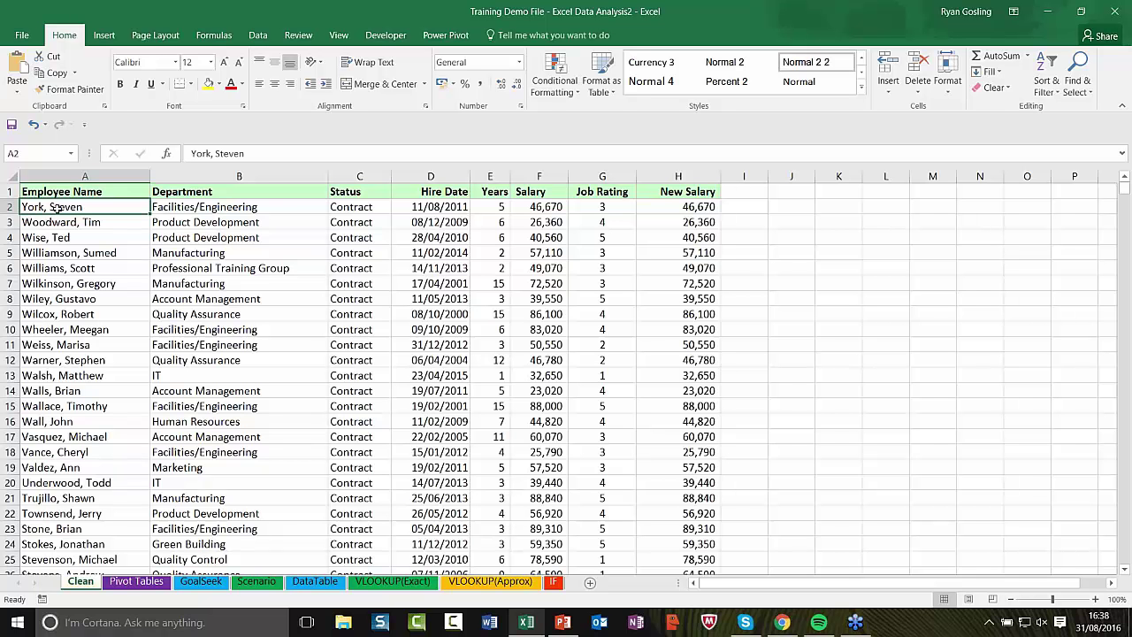
pyautogui.click(56, 221)
pyautogui.click(58, 238)
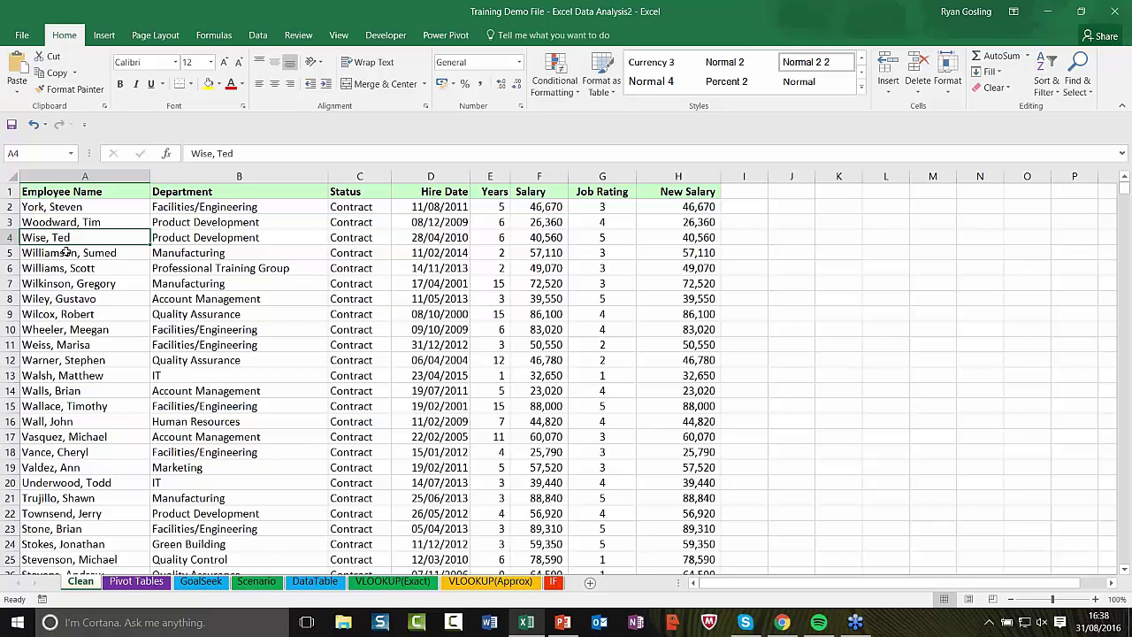
# Widen the empty column I beside New Salary to about double its width and select cell I2.
pyautogui.moveTo(769, 177); pyautogui.dragTo(818, 177)
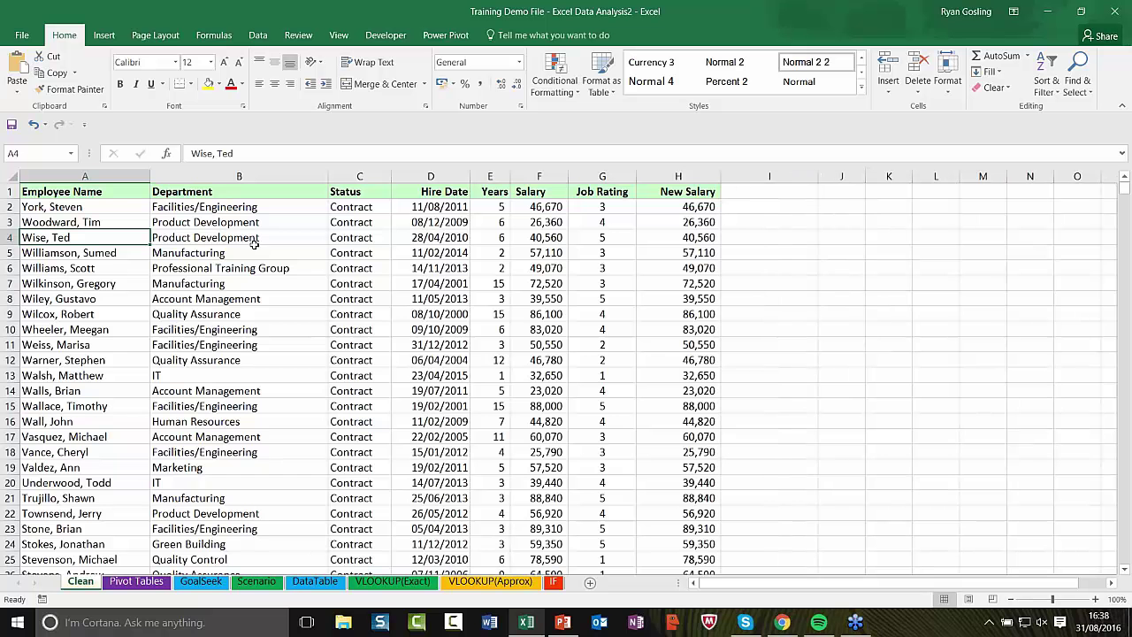
pyautogui.click(66, 344)
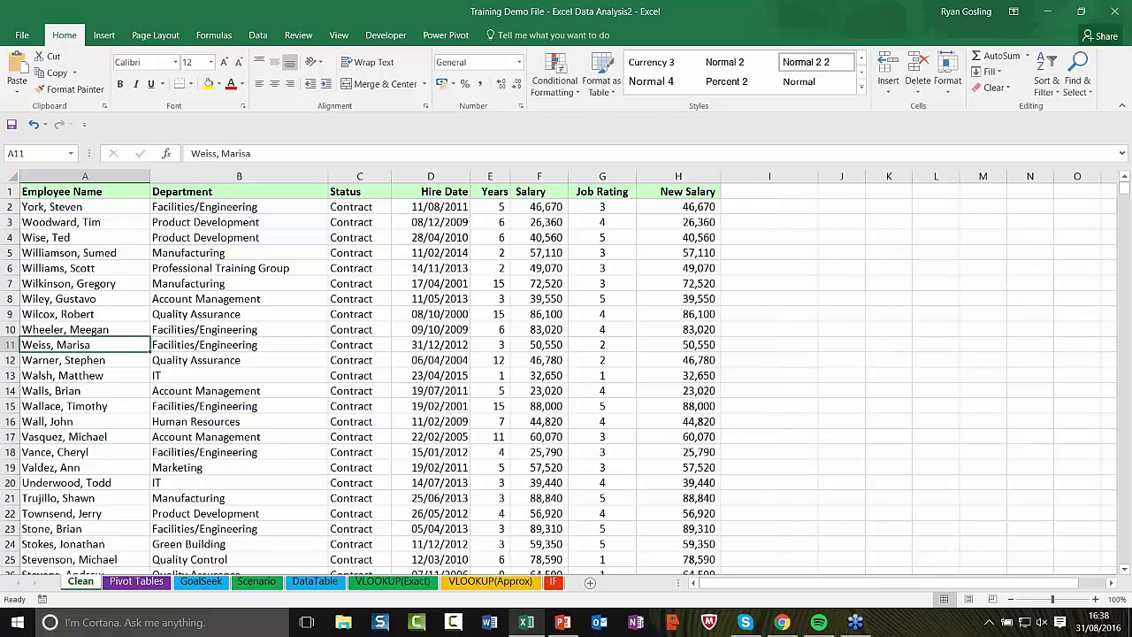
pyautogui.scroll(-2, 66, 344)
pyautogui.scroll(-5, 72, 276)
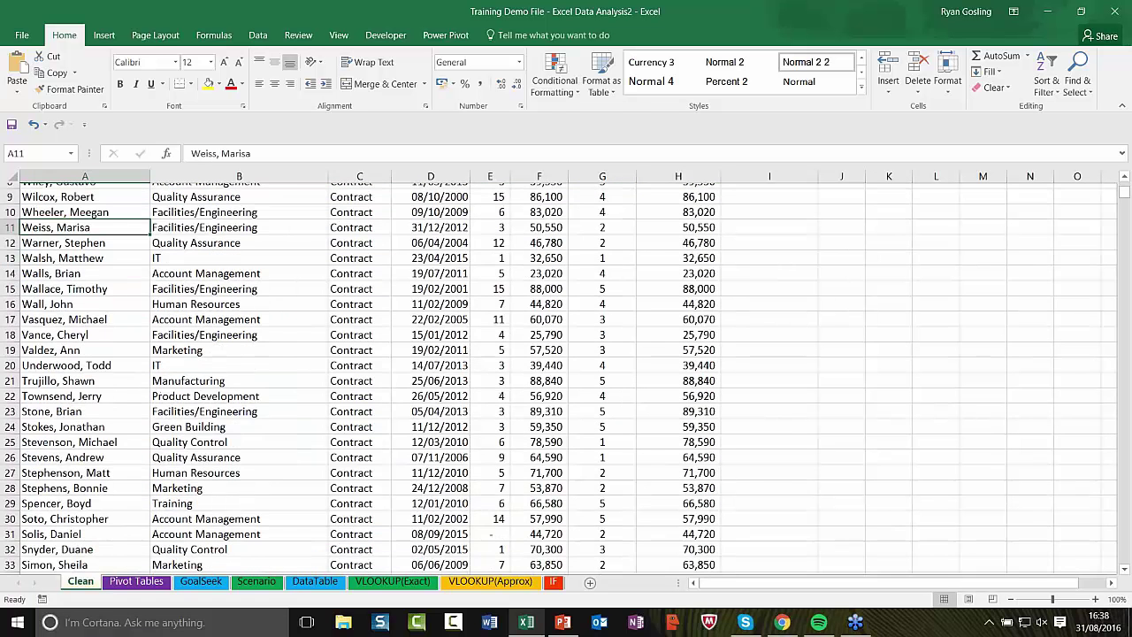
pyautogui.scroll(1, 72, 276)
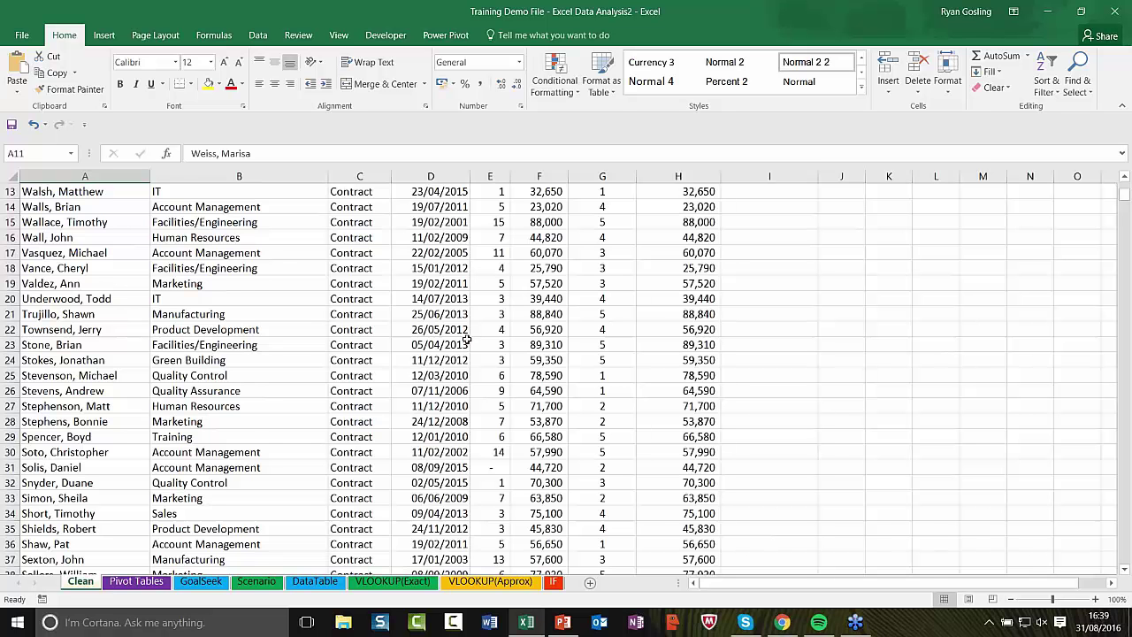
pyautogui.click(796, 253)
pyautogui.scroll(4, 797, 253)
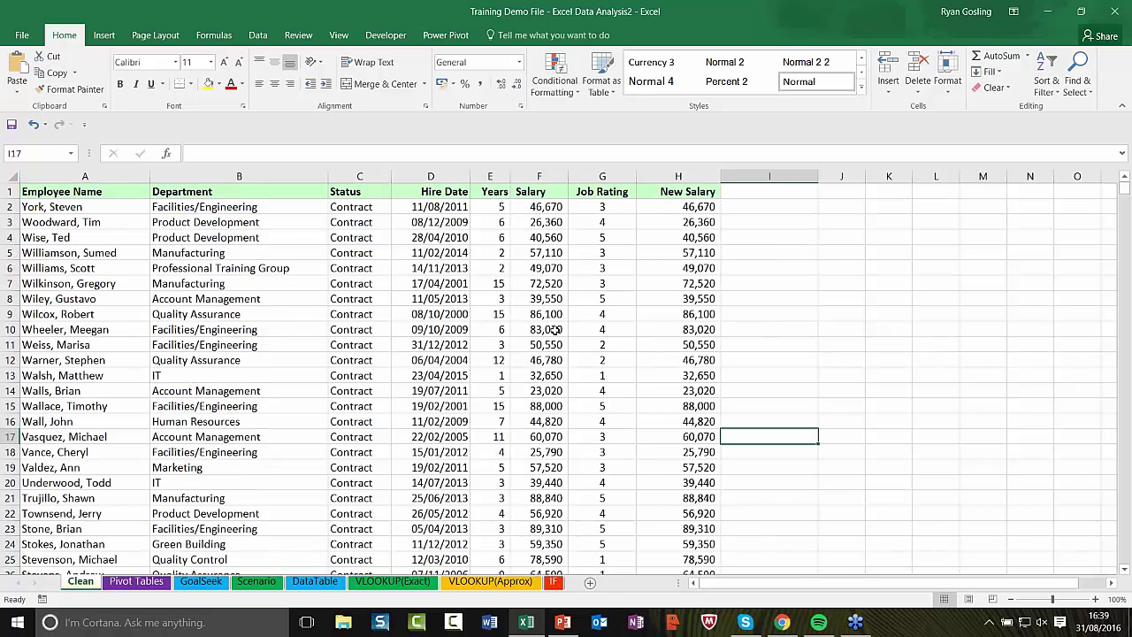
pyautogui.click(793, 204)
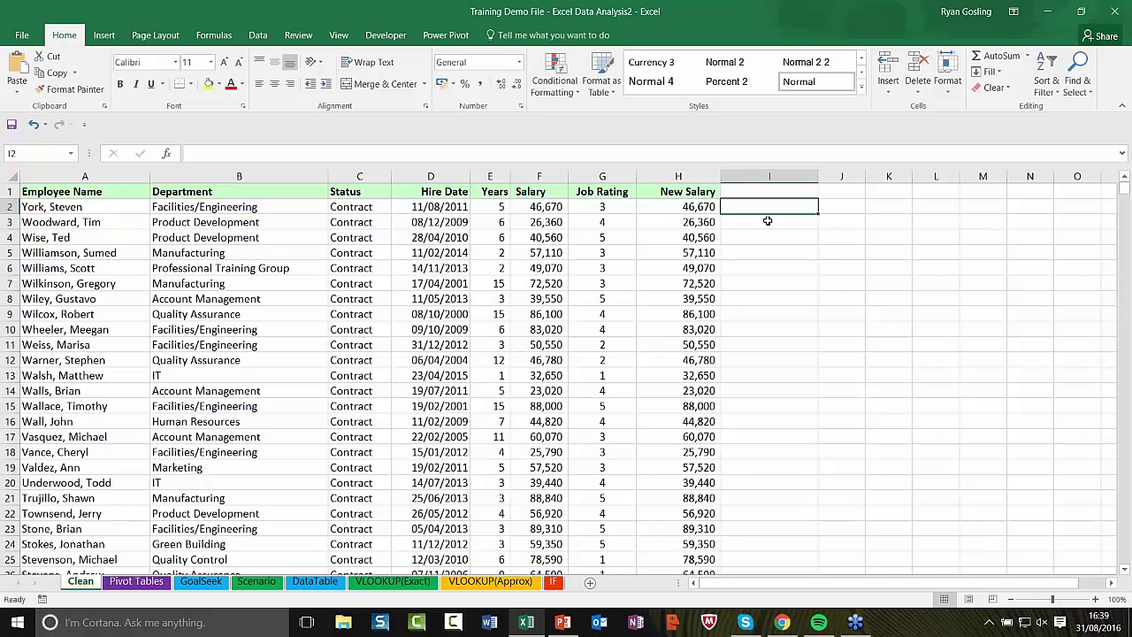
pyautogui.click(213, 35)
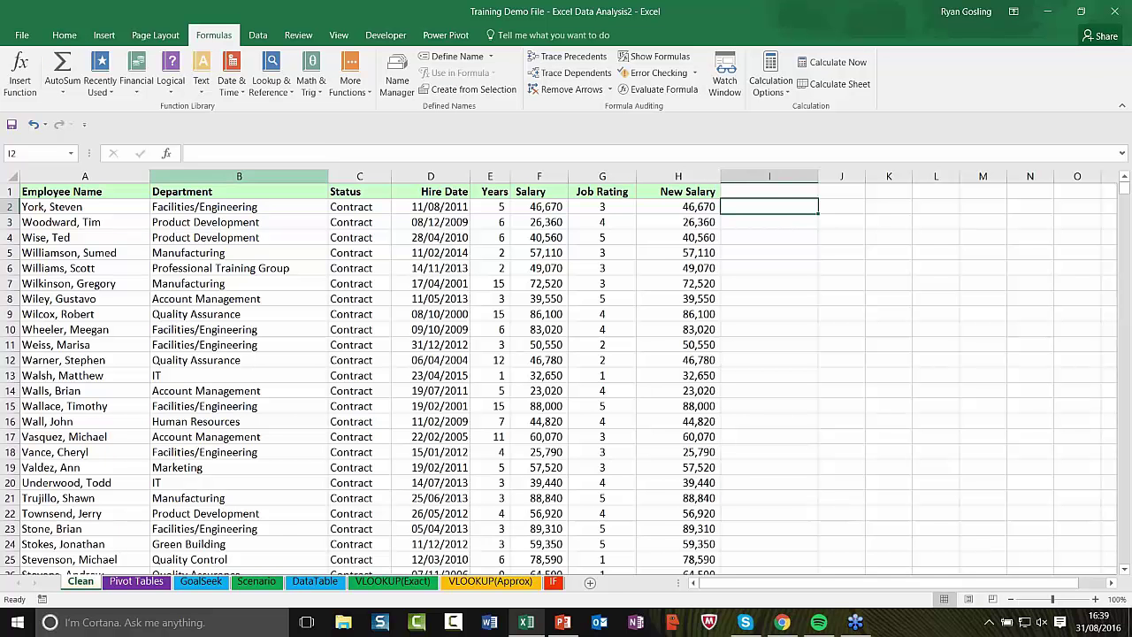
pyautogui.click(20, 75)
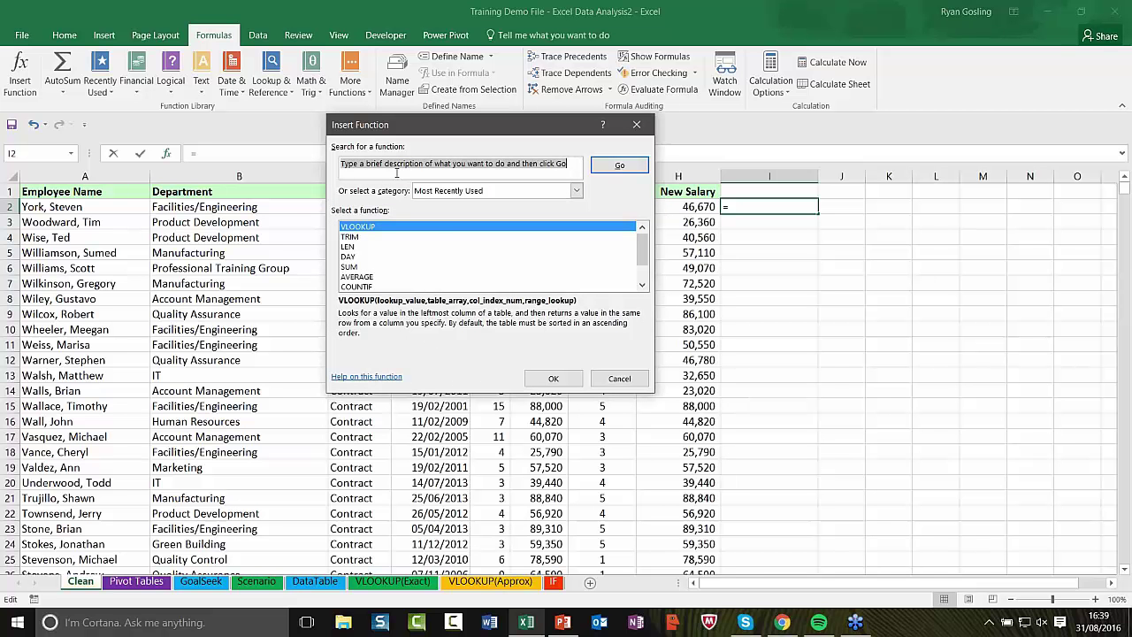
pyautogui.write('TRIM')
pyautogui.click(619, 165)
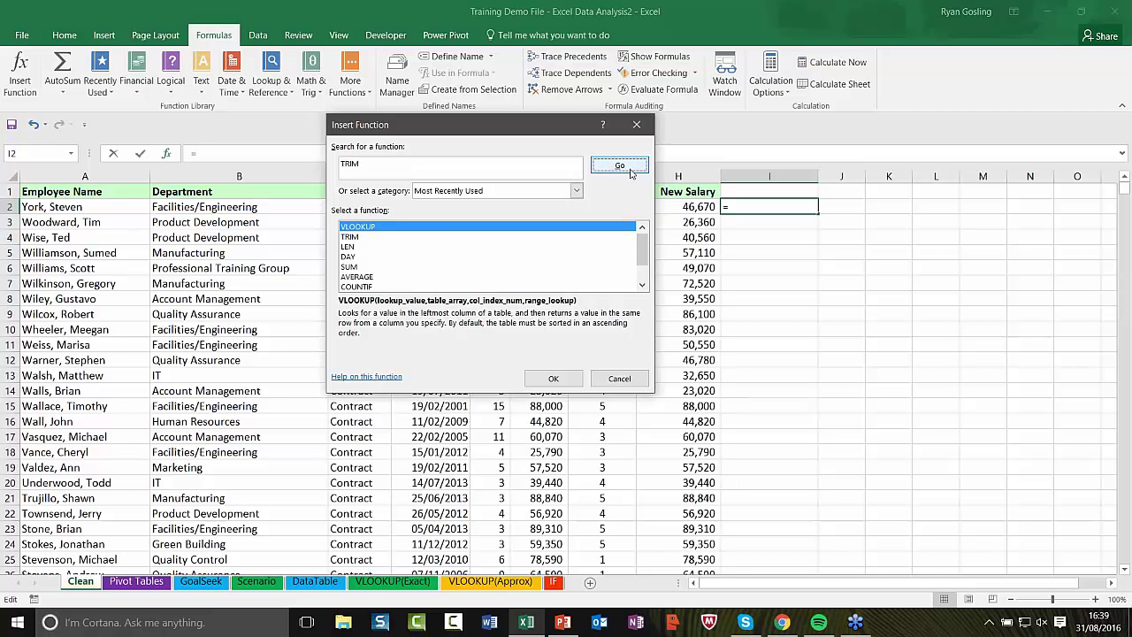
pyautogui.click(554, 380)
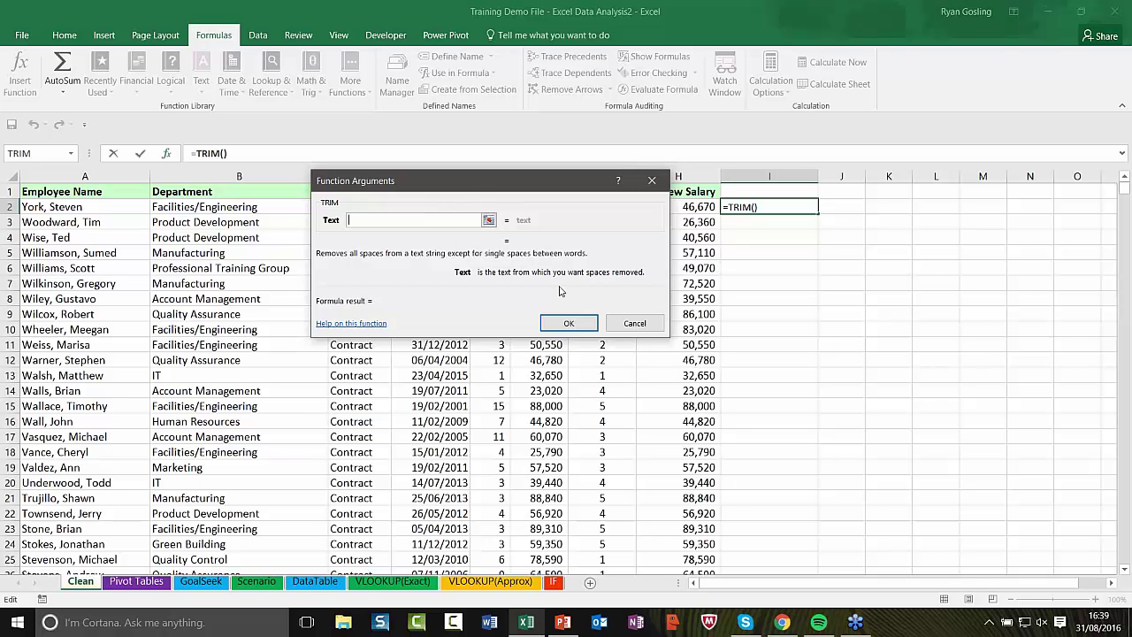
pyautogui.click(635, 324)
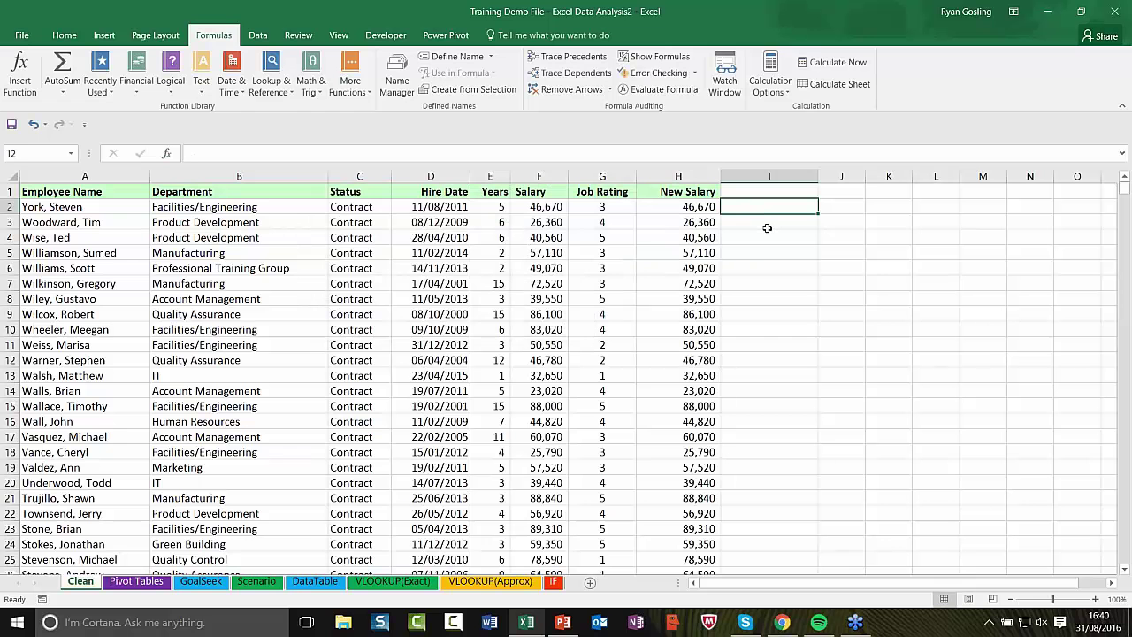
# Enter the formula =TRIM(A2) in cell I2 to remove extra spaces from the first employee name.
pyautogui.write('=')
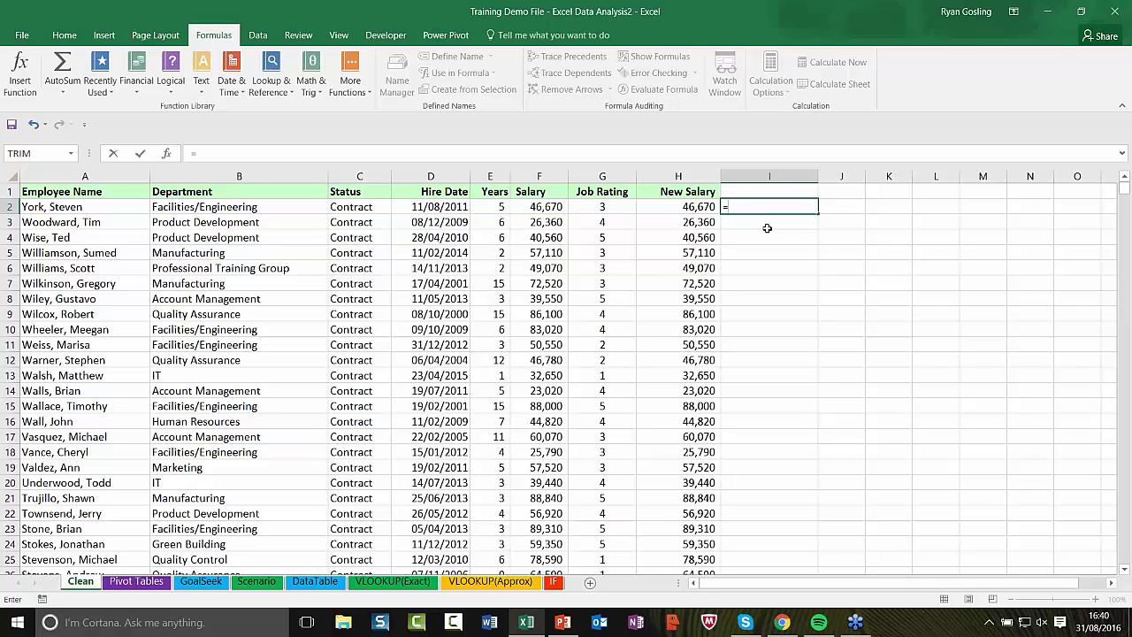
pyautogui.write('TRIM')
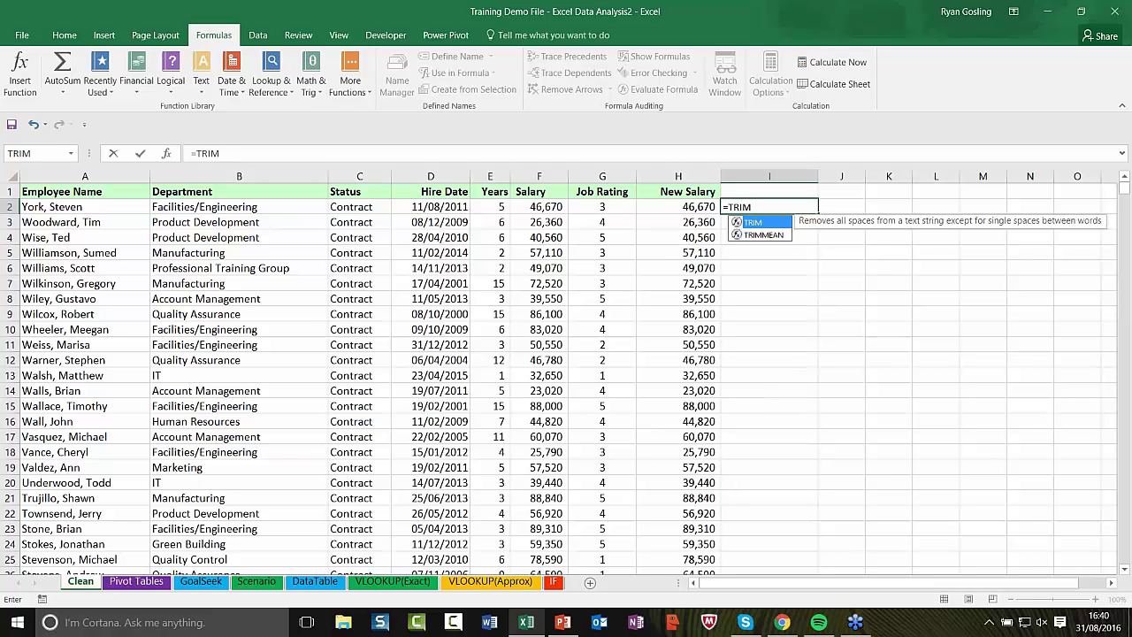
pyautogui.write('(')
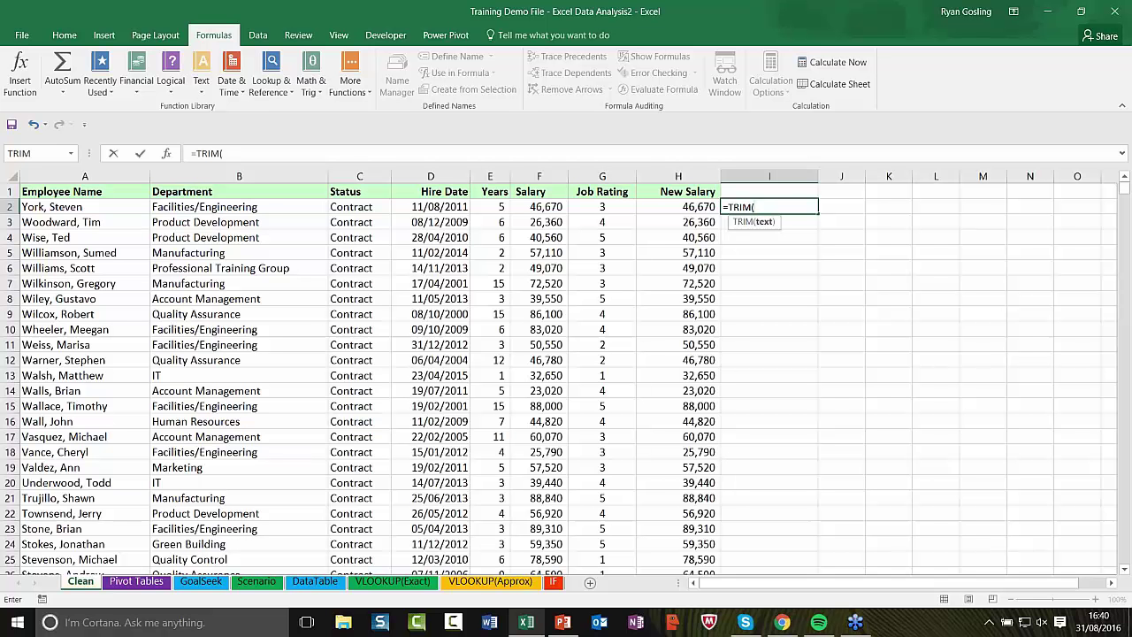
pyautogui.click(95, 207)
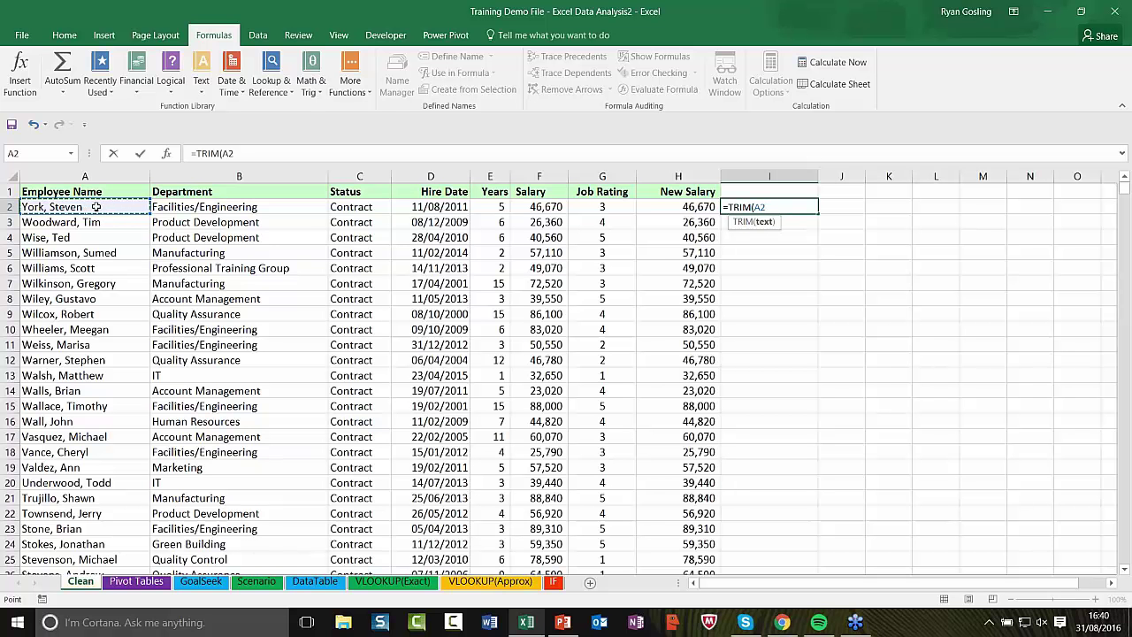
pyautogui.write(')')
pyautogui.press('Return')
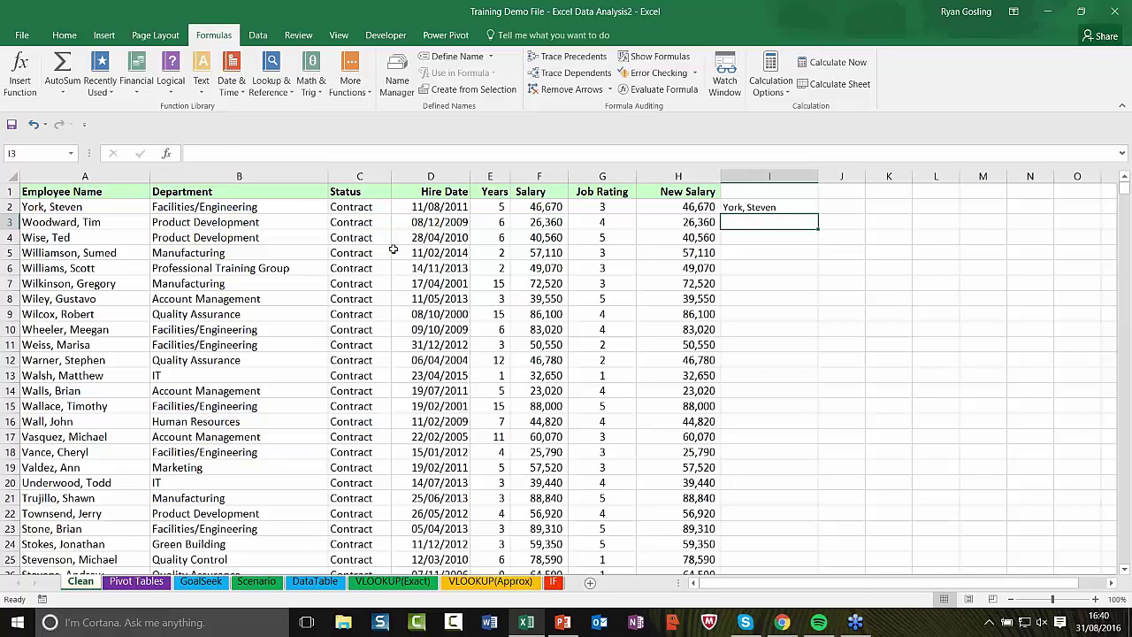
# Fill the TRIM formula from I2 down column I for all employee rows.
pyautogui.click(774, 209)
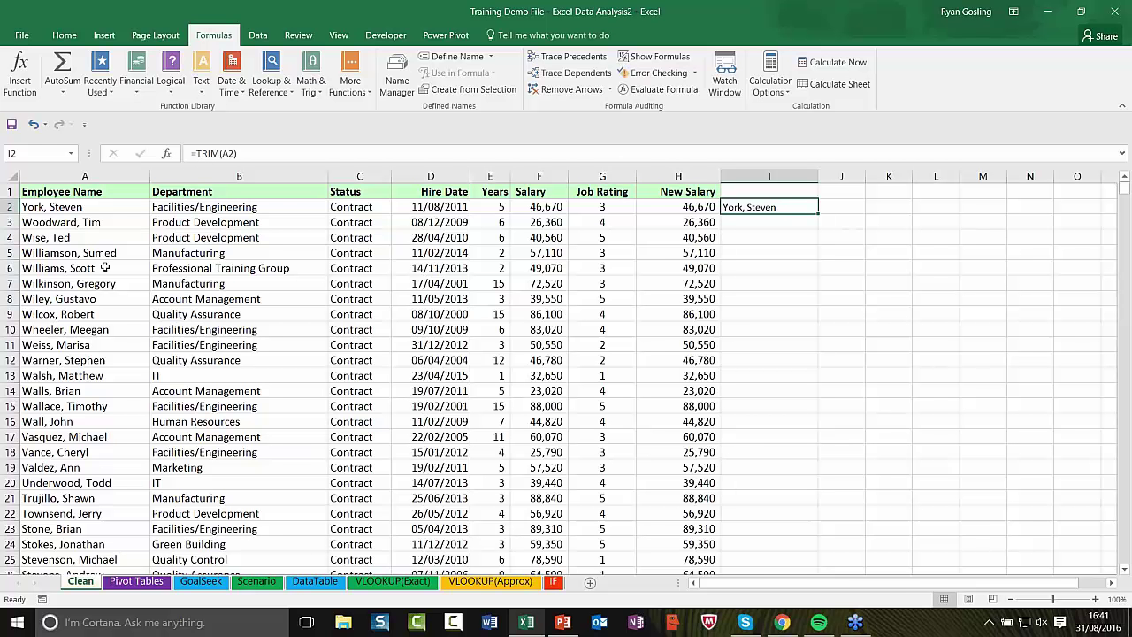
pyautogui.doubleClick(818, 212)
pyautogui.click(885, 304)
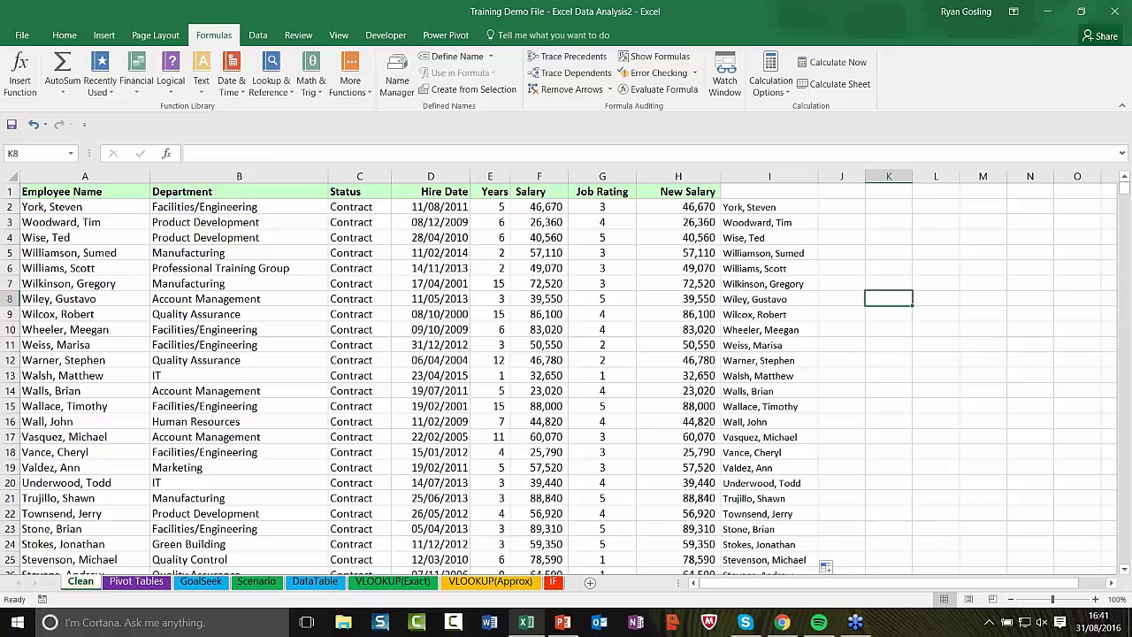
# Examine the trimmed names in the helper column from I2 down to I19 against the original employee names.
pyautogui.click(767, 210)
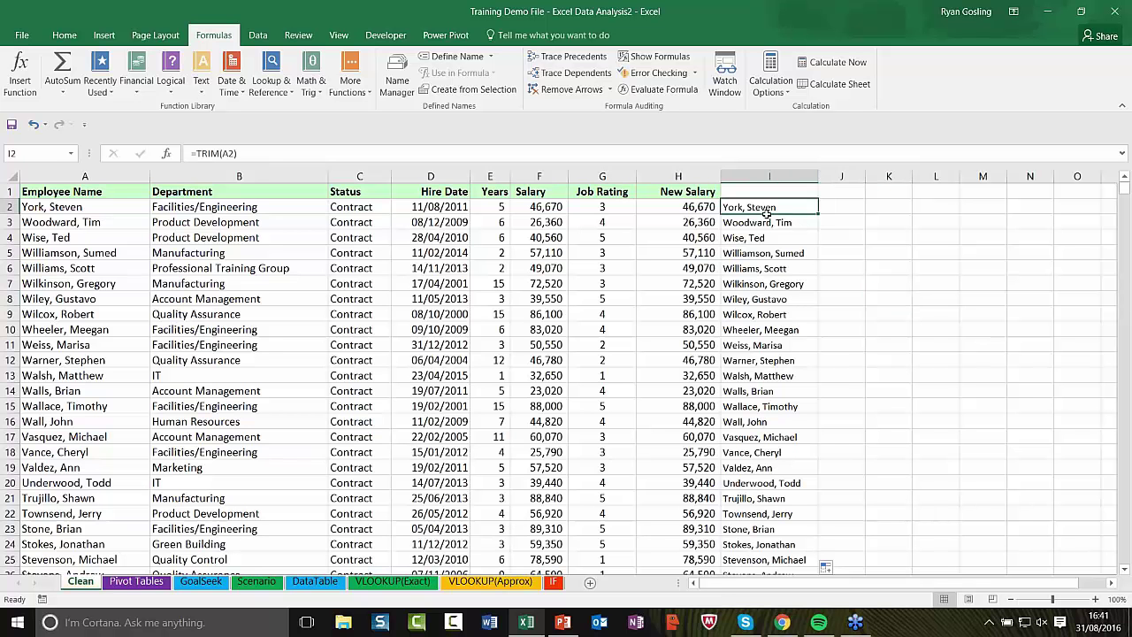
pyautogui.moveTo(766, 211); pyautogui.dragTo(770, 467)
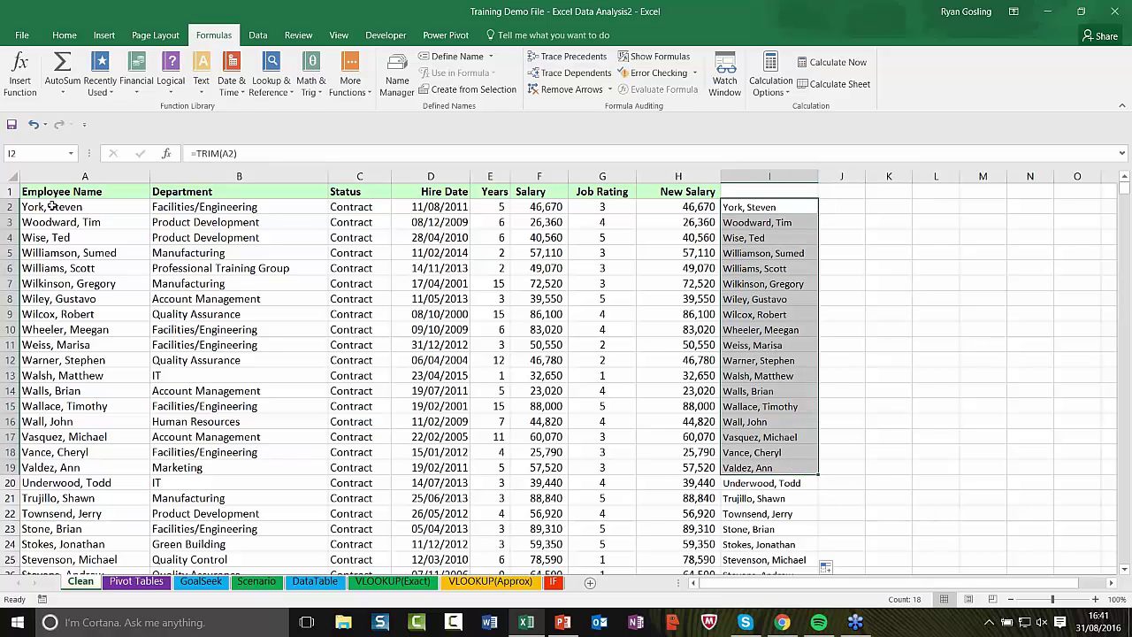
pyautogui.click(906, 360)
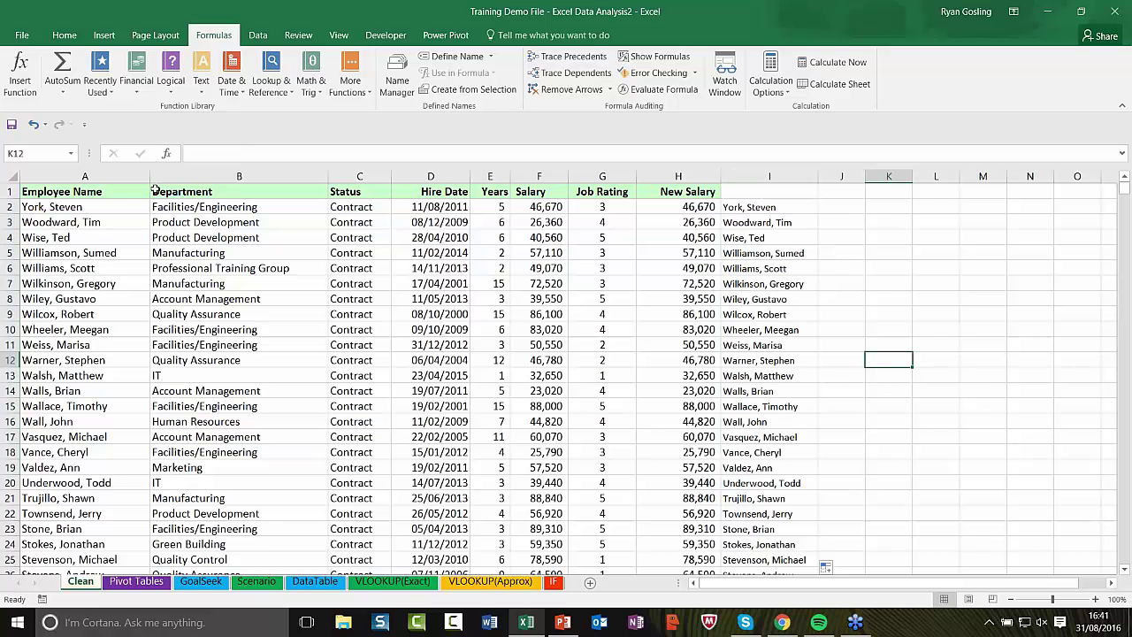
# Undo the TRIM fill down column I and the TRIM formula in I2, leaving cell I4 selected.
pyautogui.click(34, 125)
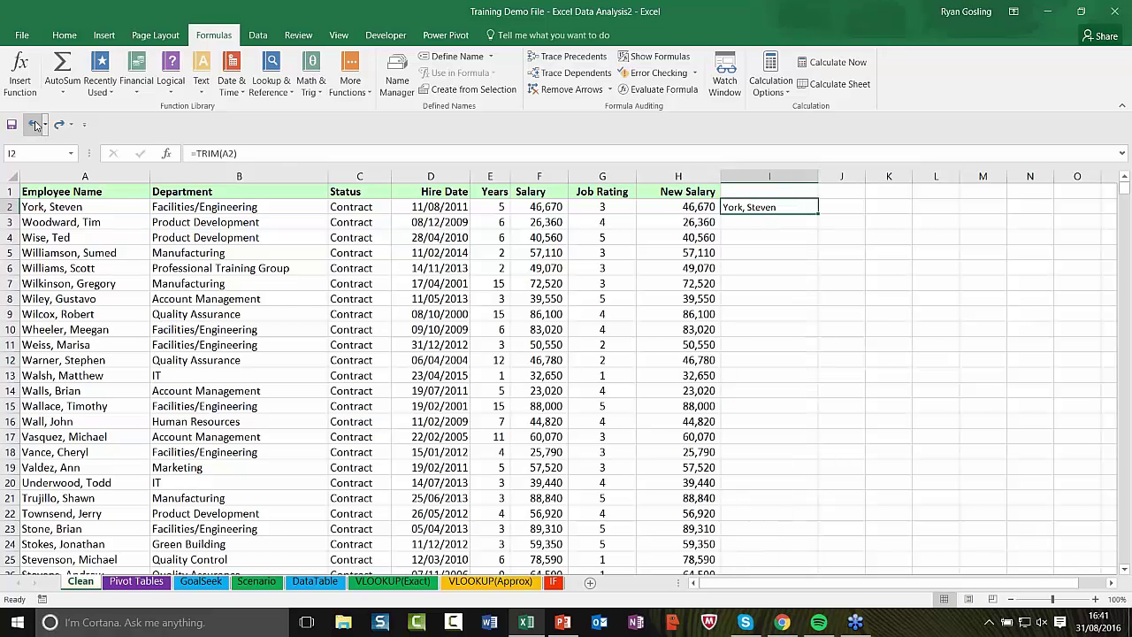
pyautogui.click(34, 124)
pyautogui.click(788, 240)
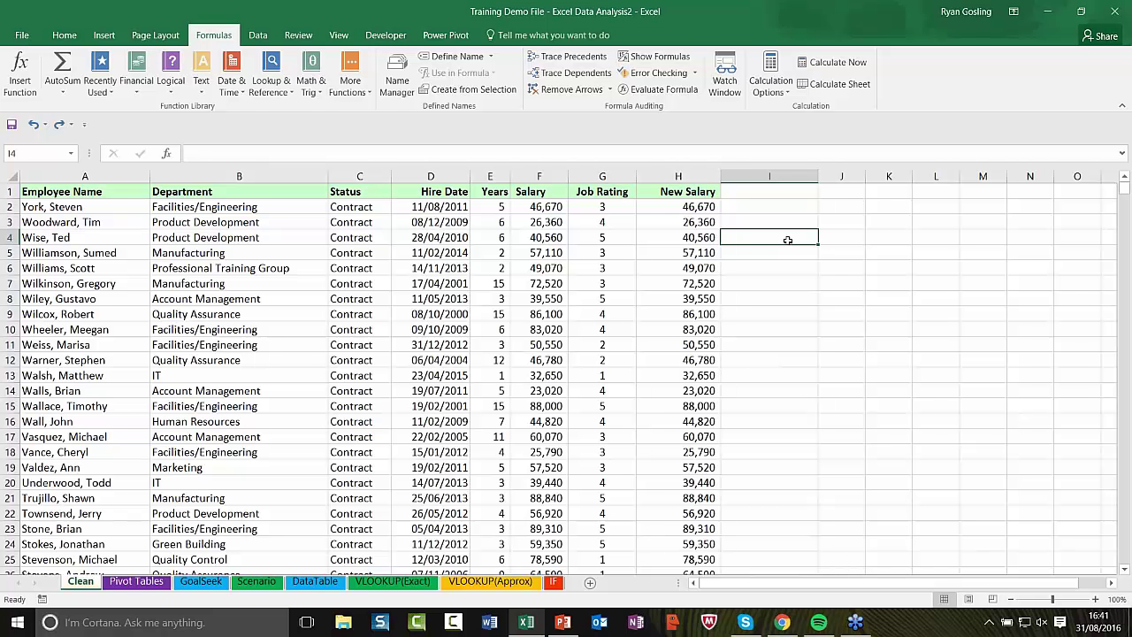
# Enter the text "wood" in cell I4 as an example of a lowercase entry and clear it again.
pyautogui.click(92, 209)
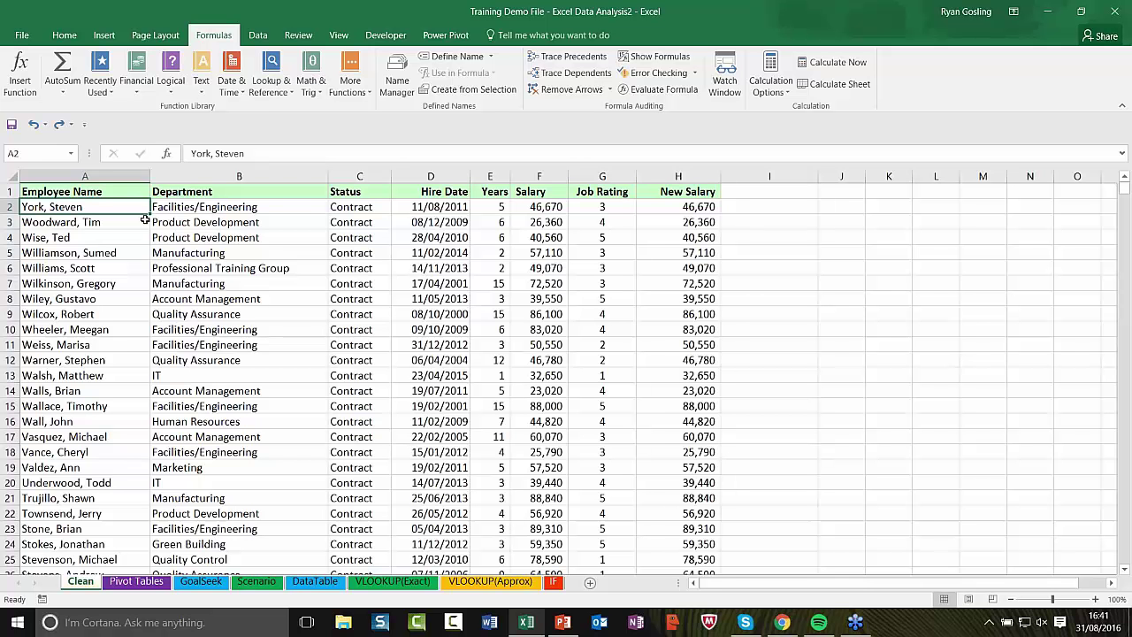
pyautogui.click(53, 221)
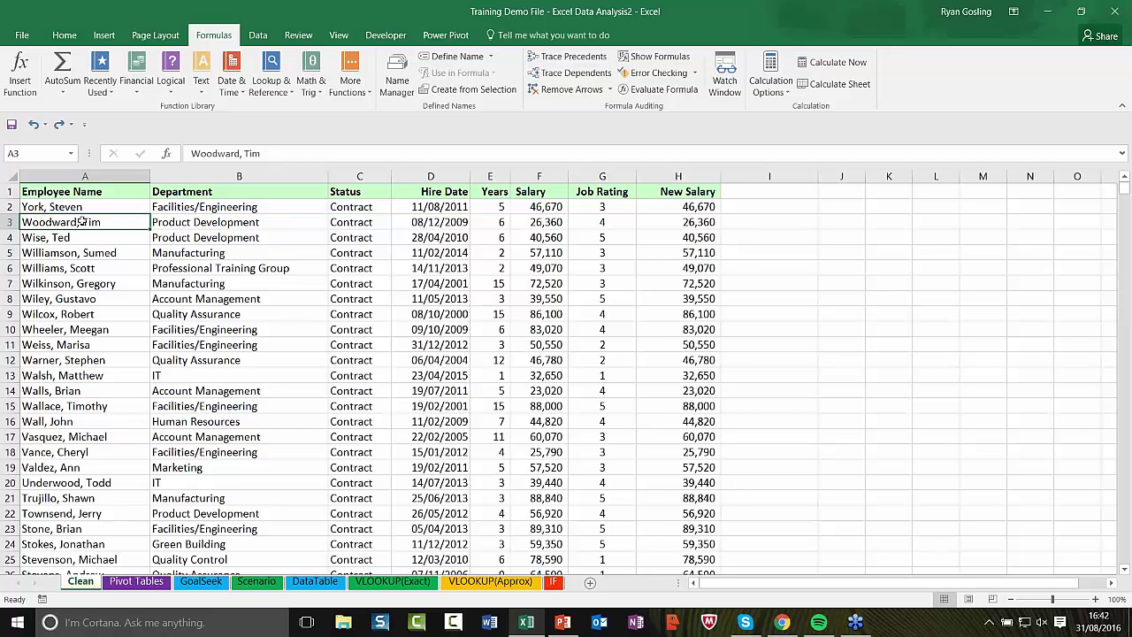
pyautogui.click(753, 241)
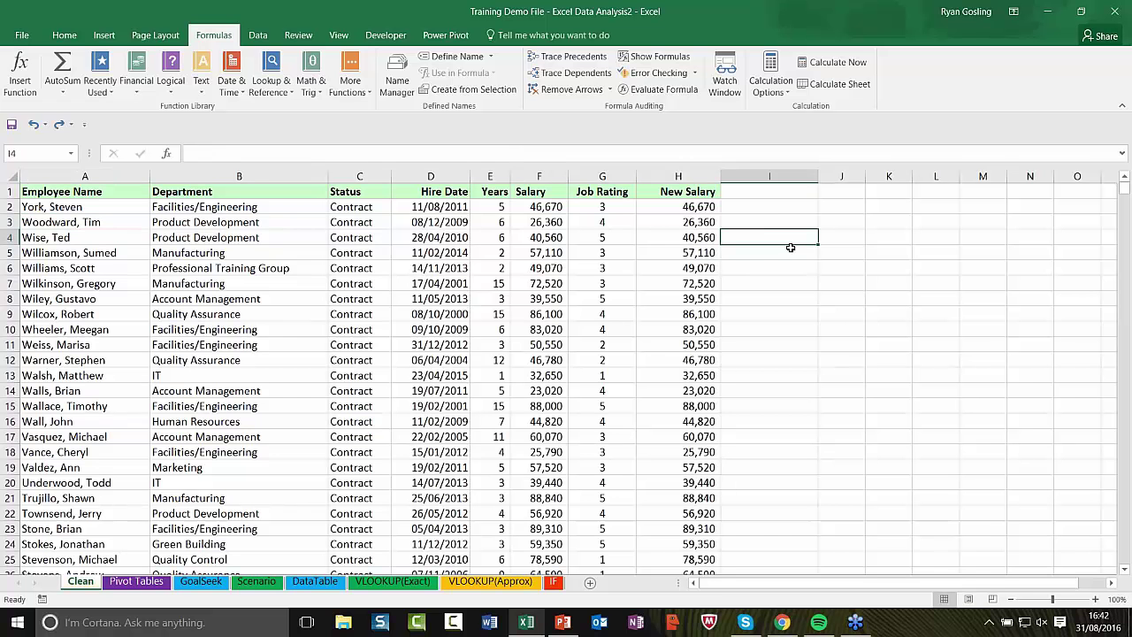
pyautogui.write('wood')
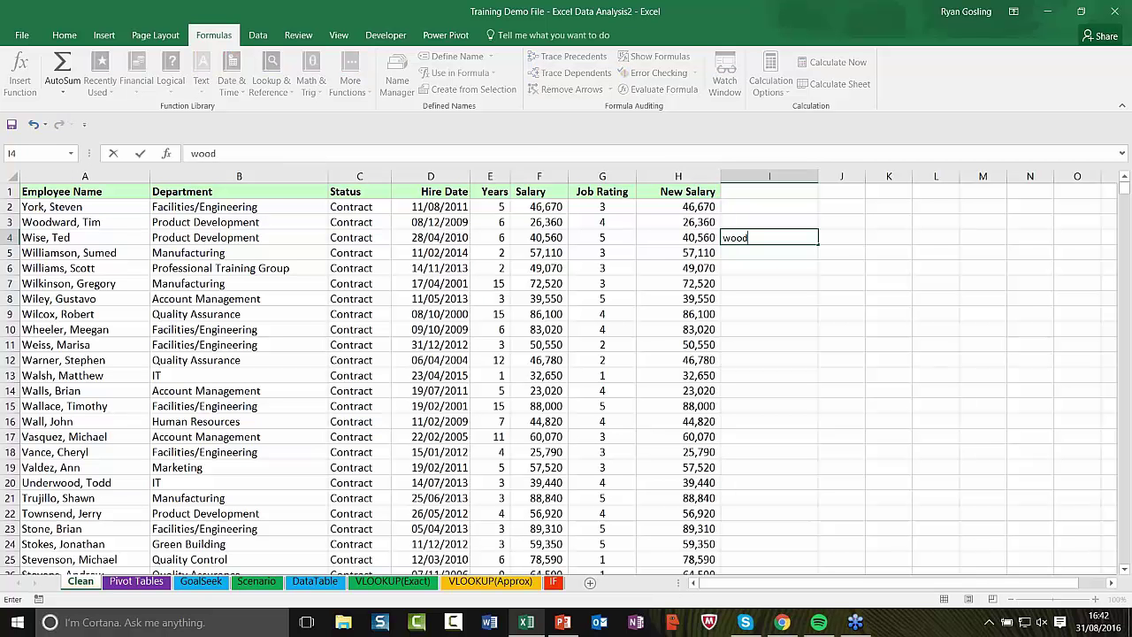
pyautogui.click(103, 223)
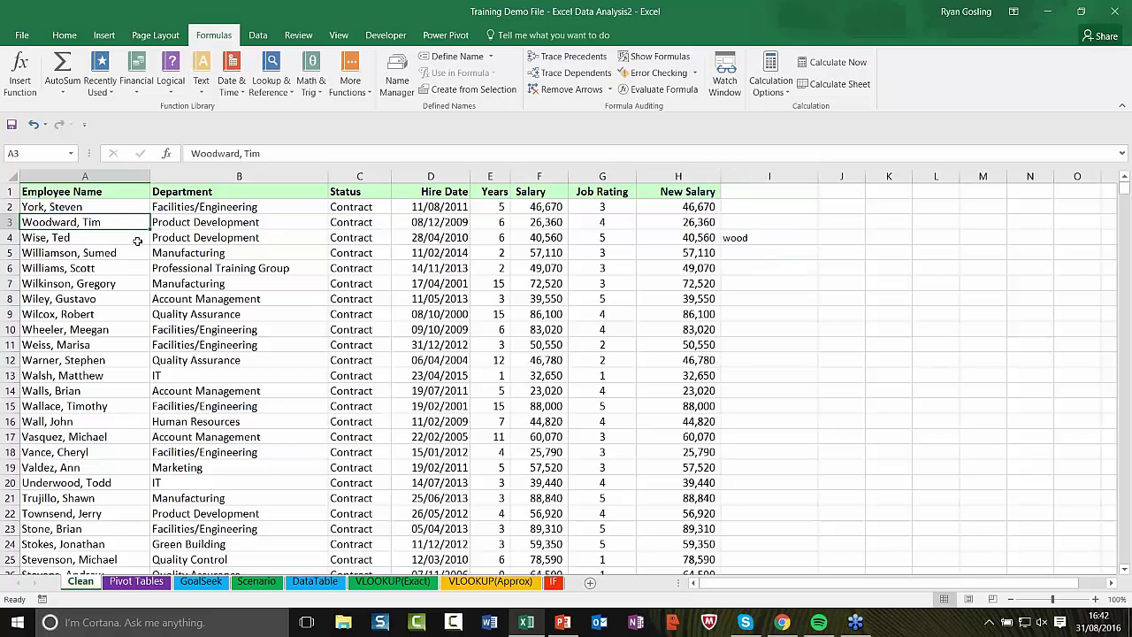
pyautogui.click(770, 235)
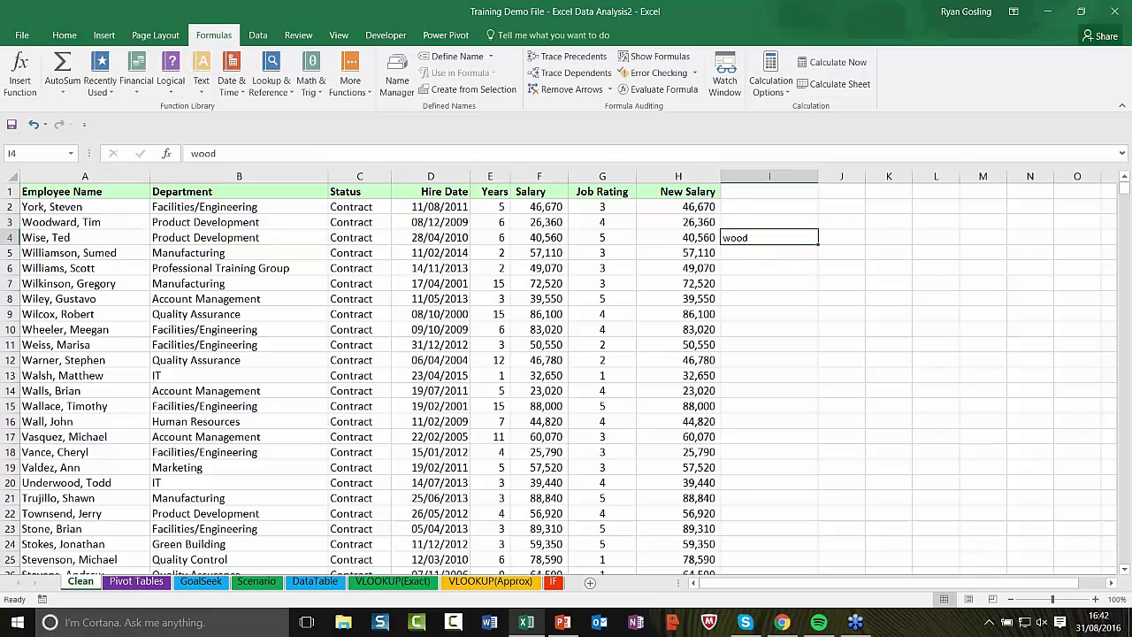
pyautogui.press('BackSpace')
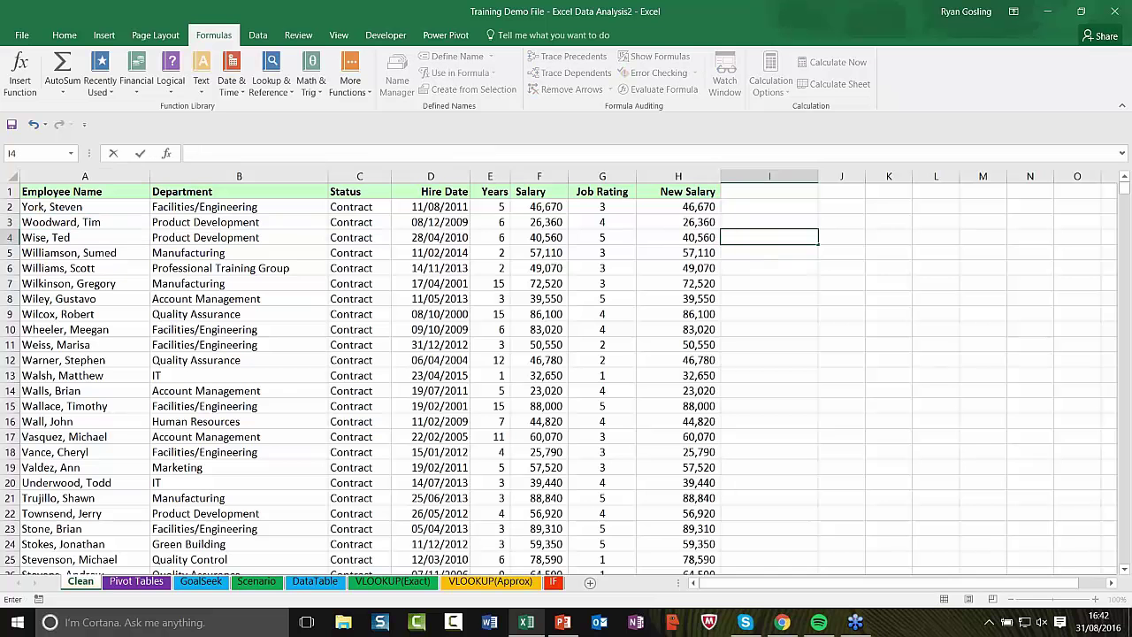
# Enter the formula =UPPER(A2) in cell I2 to convert the first employee name to uppercase.
pyautogui.click(755, 209)
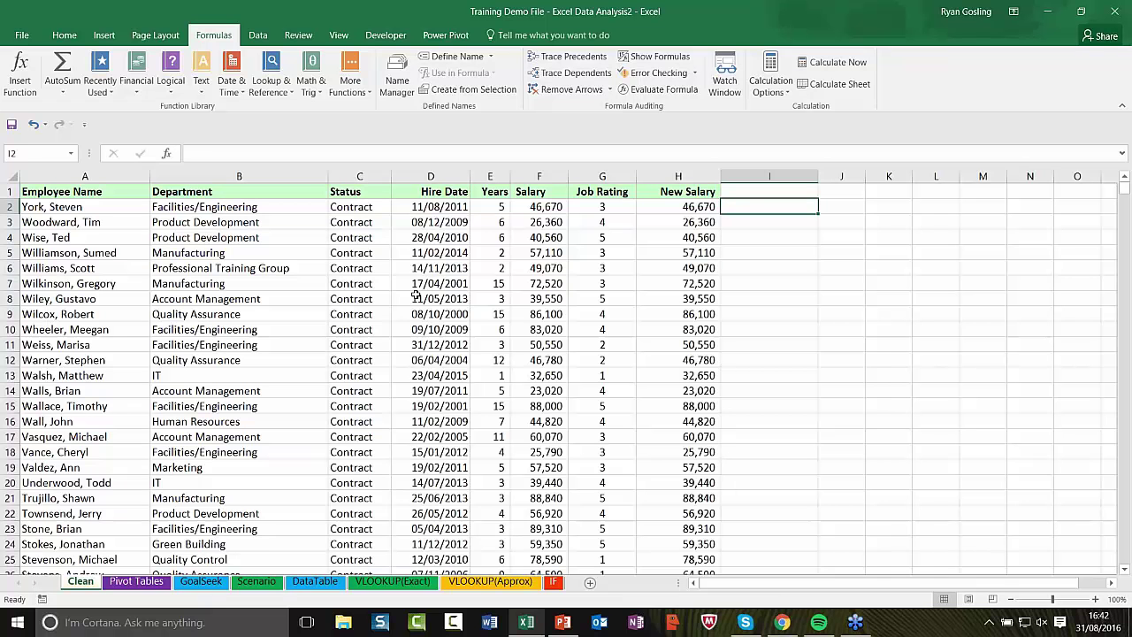
pyautogui.write('=')
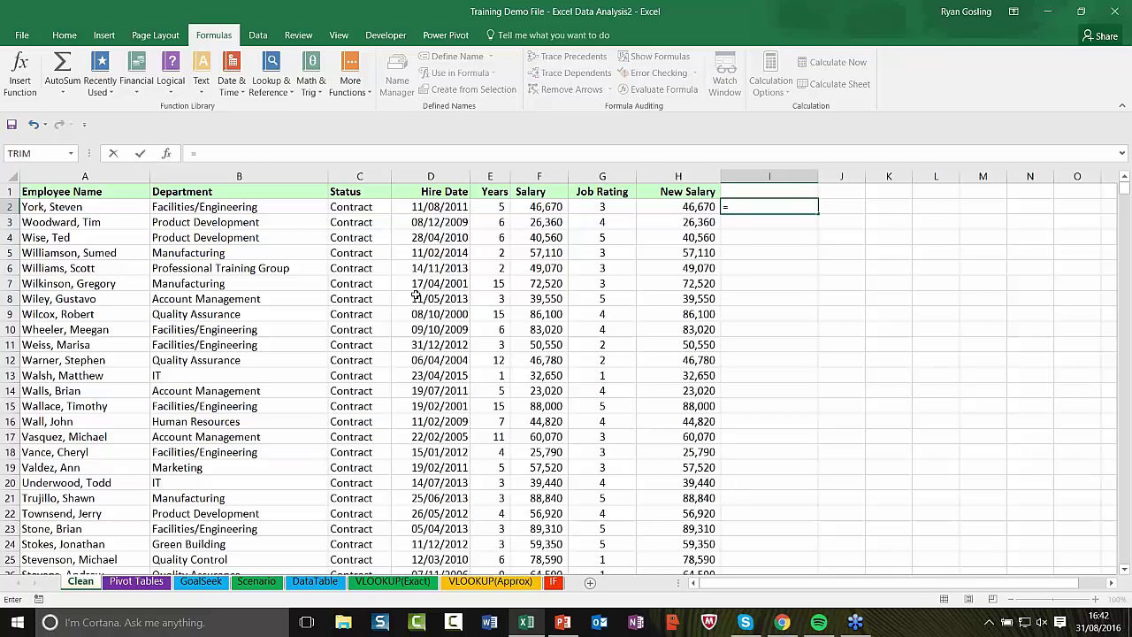
pyautogui.write('UPPER')
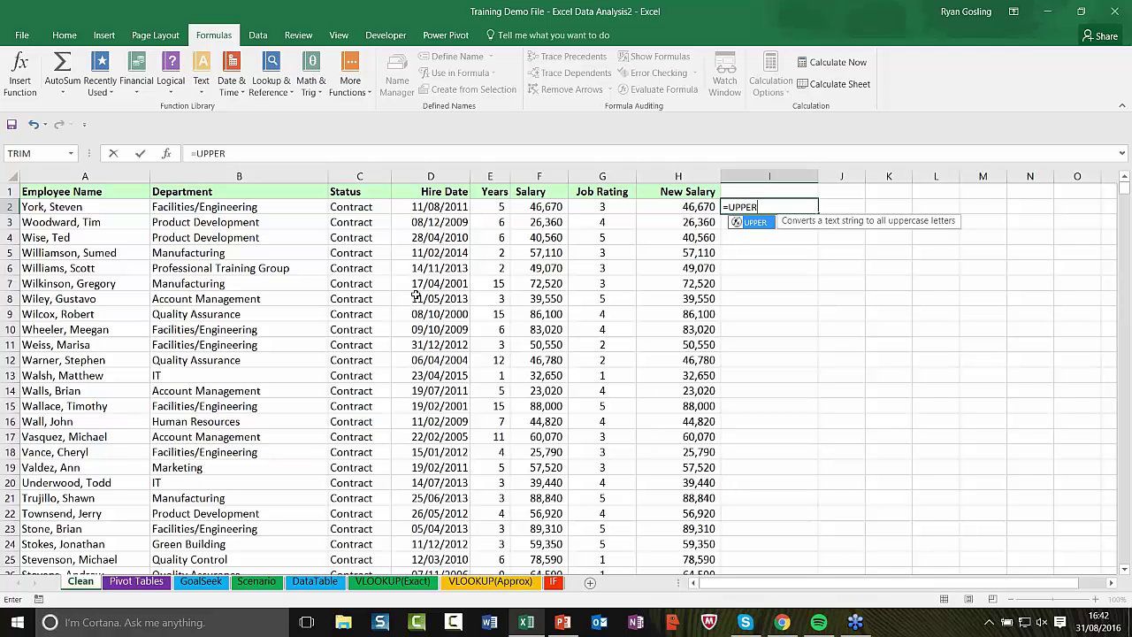
pyautogui.write('(')
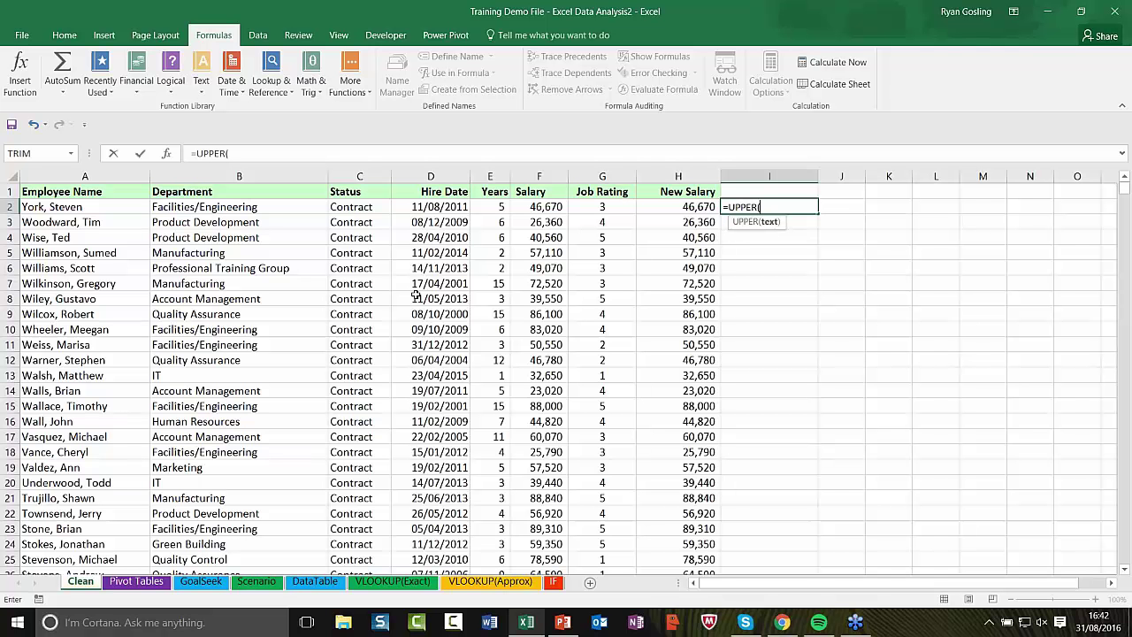
pyautogui.click(55, 209)
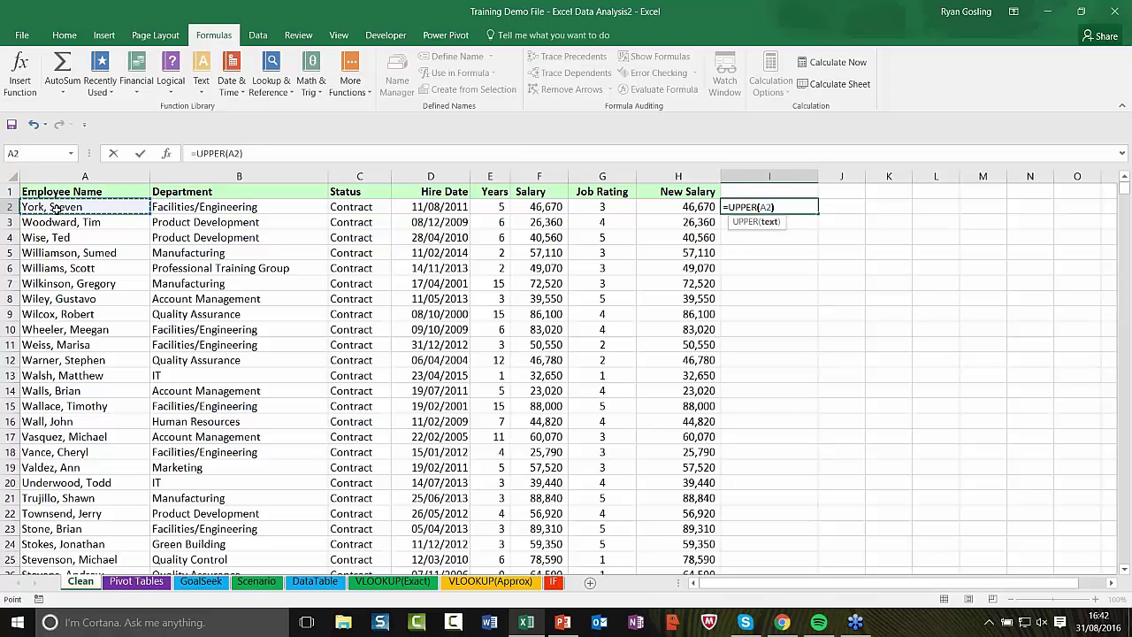
pyautogui.press('Return')
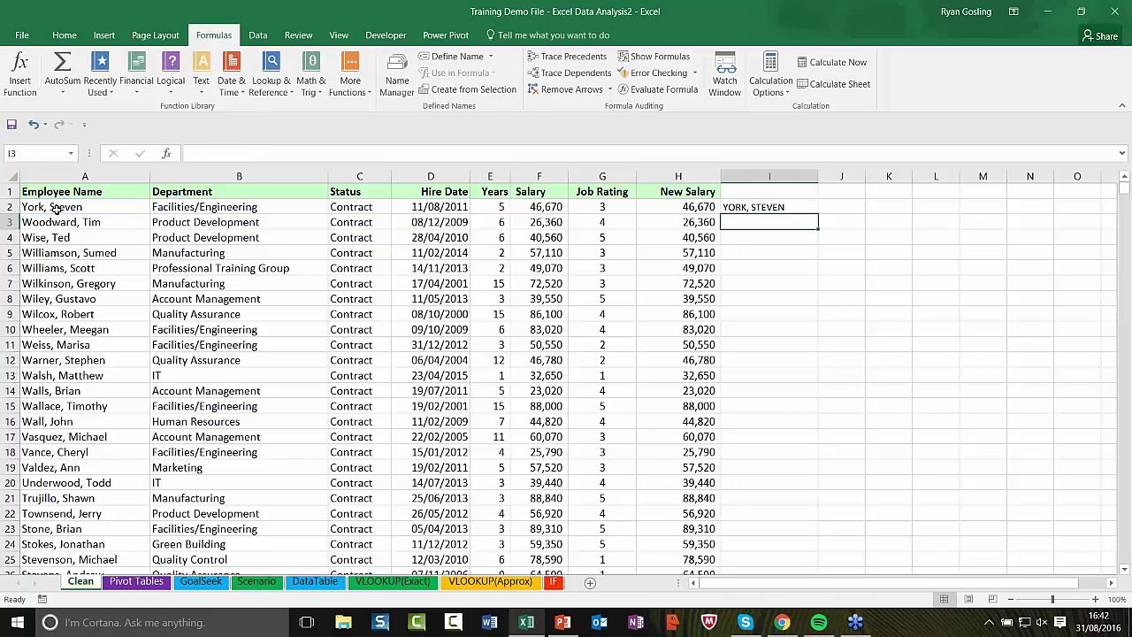
# Try filling the UPPER formula down column I, and undo both the fill and the formula in I2.
pyautogui.click(764, 209)
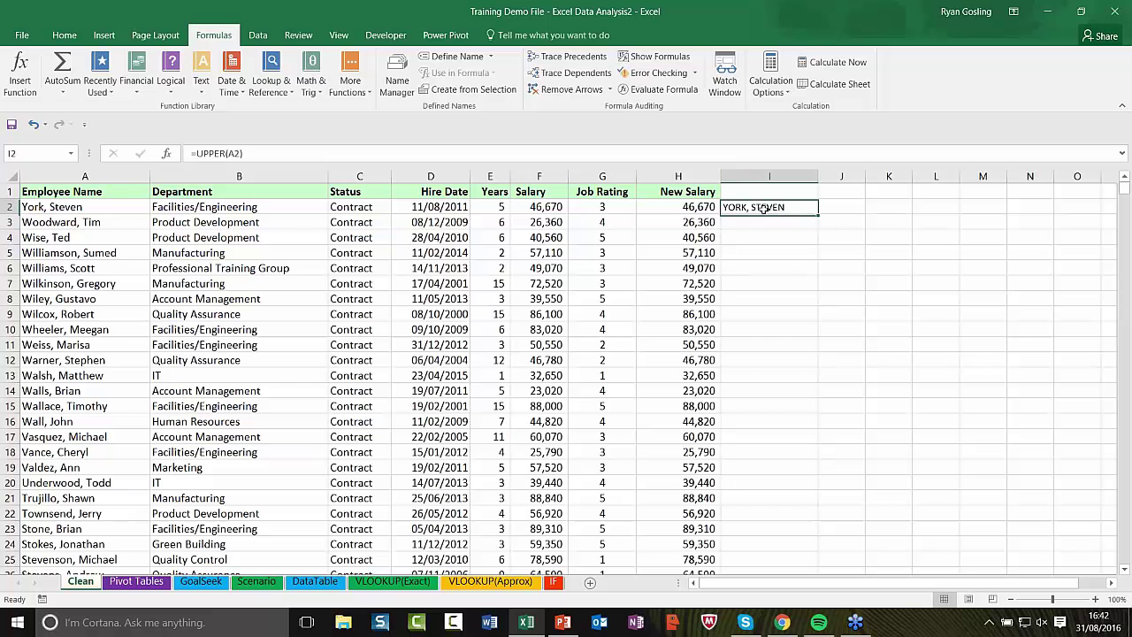
pyautogui.doubleClick(818, 214)
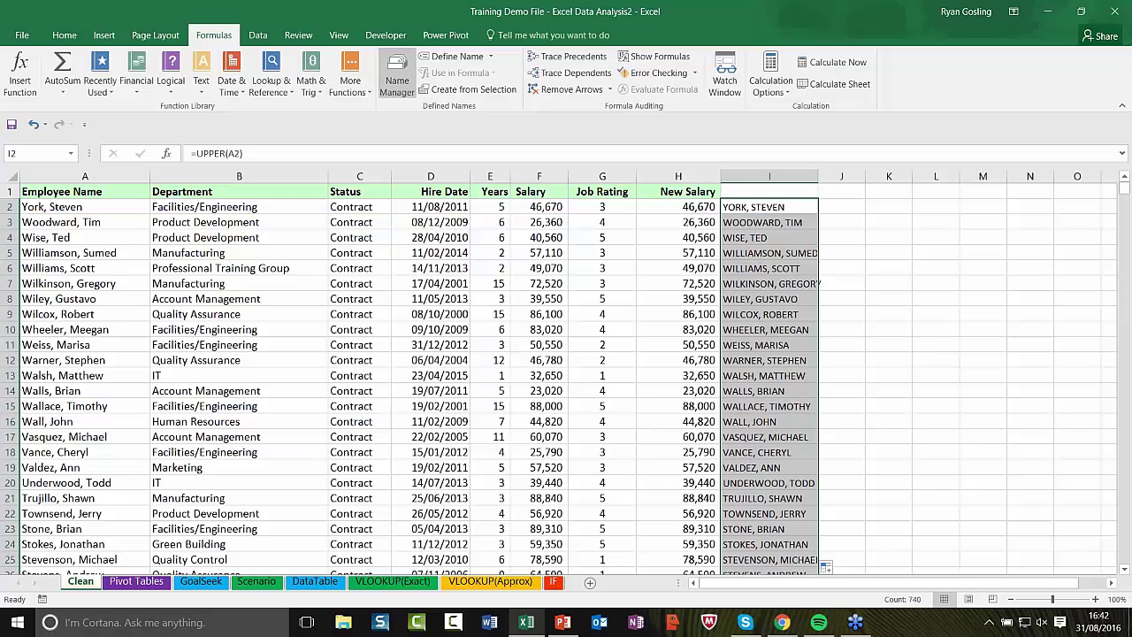
pyautogui.click(33, 125)
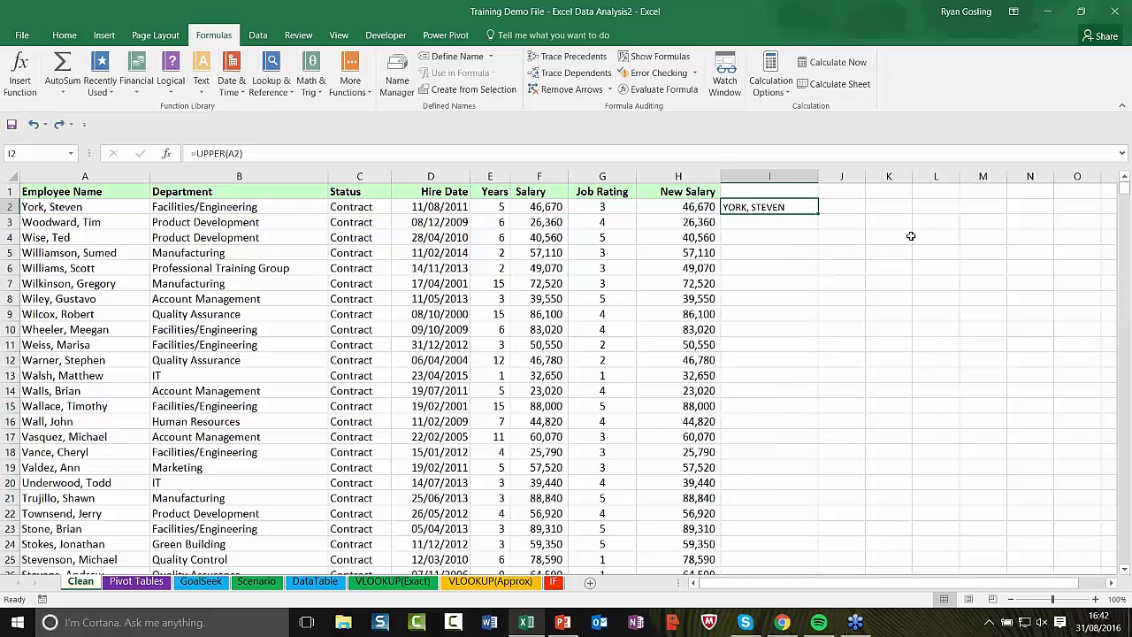
pyautogui.click(32, 125)
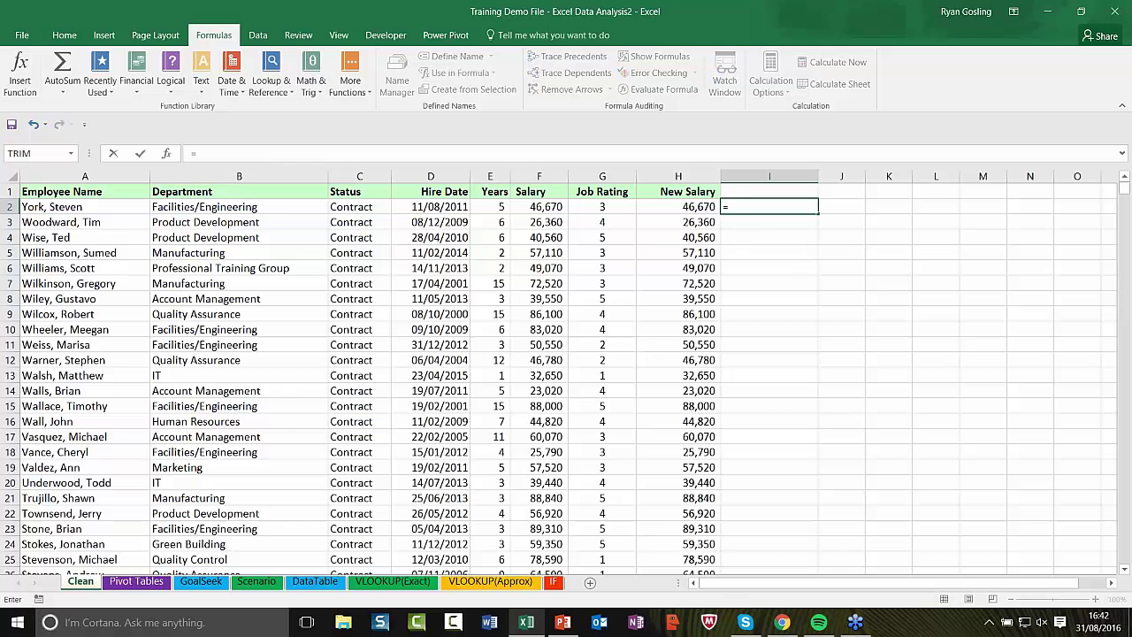
# Enter the formula =LOWER(A2) in cell I2 and compare its result with the original name in A2.
pyautogui.write('=LOWER(')
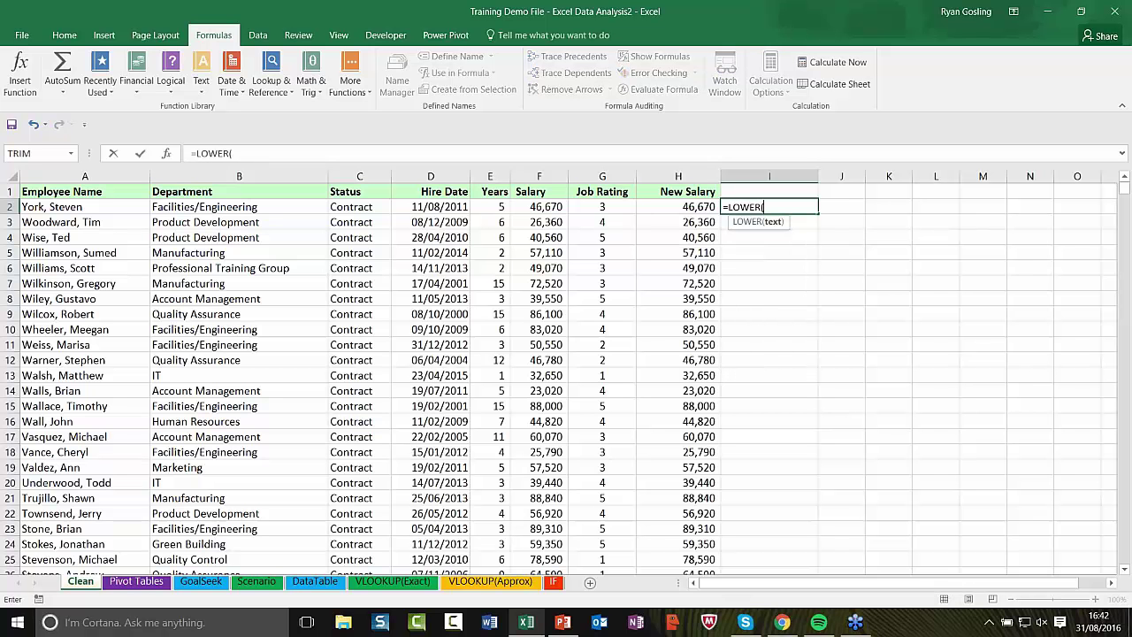
pyautogui.click(117, 204)
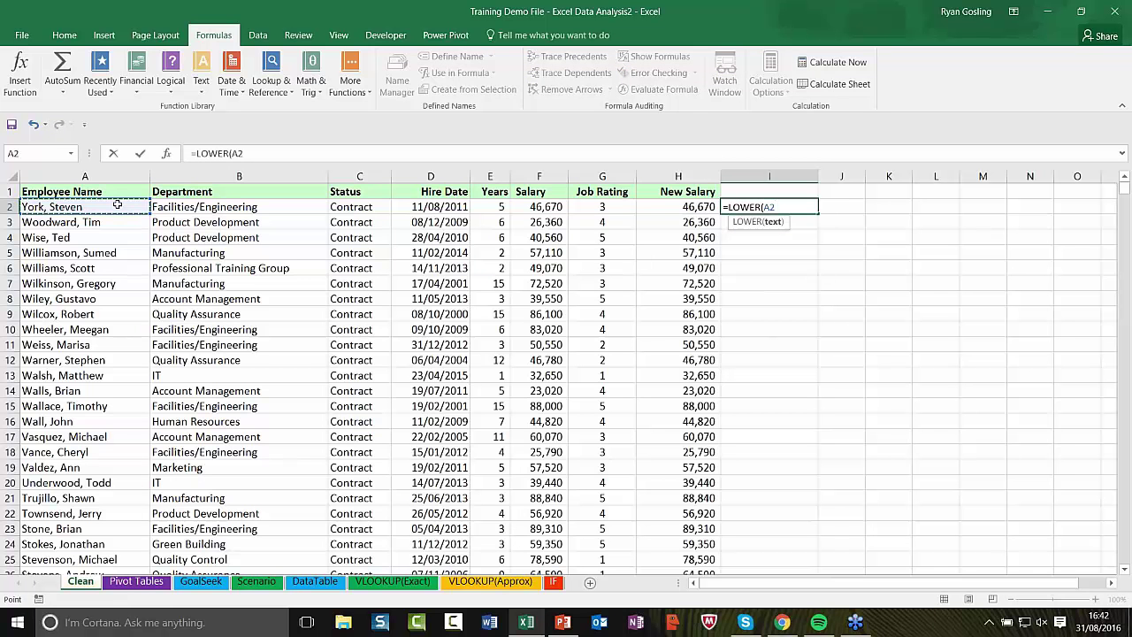
pyautogui.press('Return')
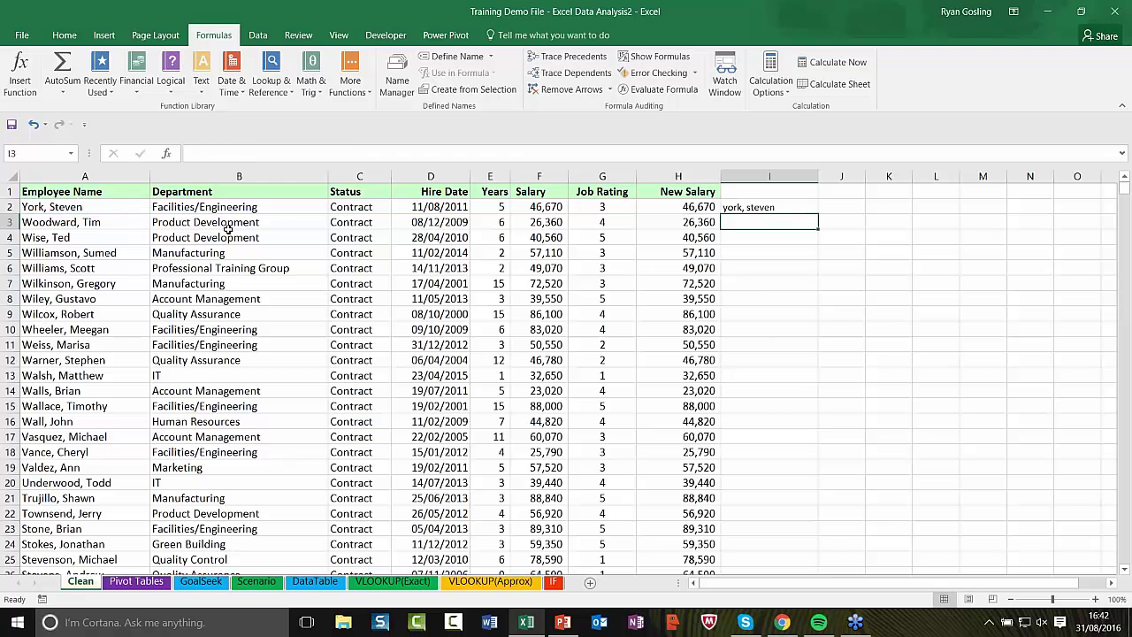
pyautogui.click(746, 204)
pyautogui.click(784, 226)
pyautogui.click(66, 209)
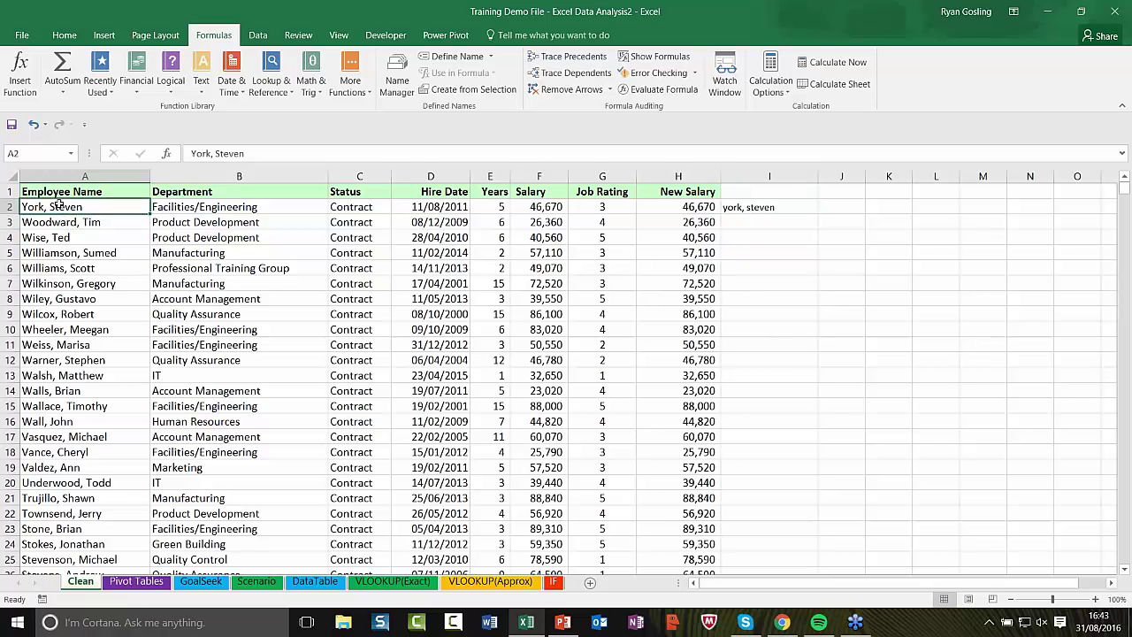
# Enter the formula =PROPER(I2) in cell I3 to capitalise the first letter of each word in the lowercase name.
pyautogui.click(735, 224)
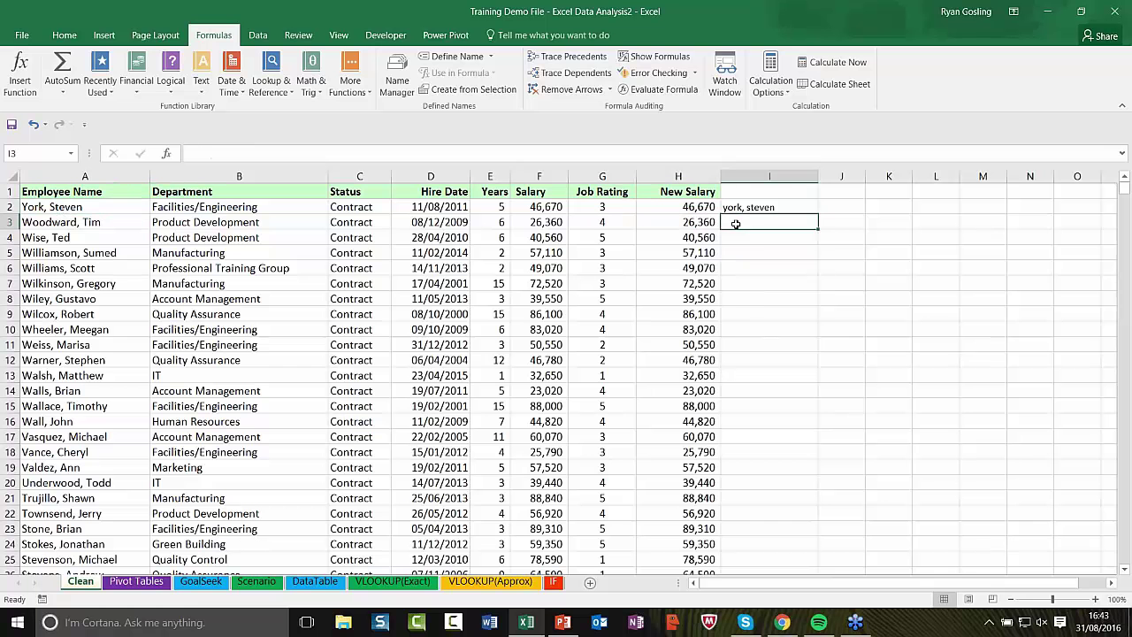
pyautogui.write('=PROPER(')
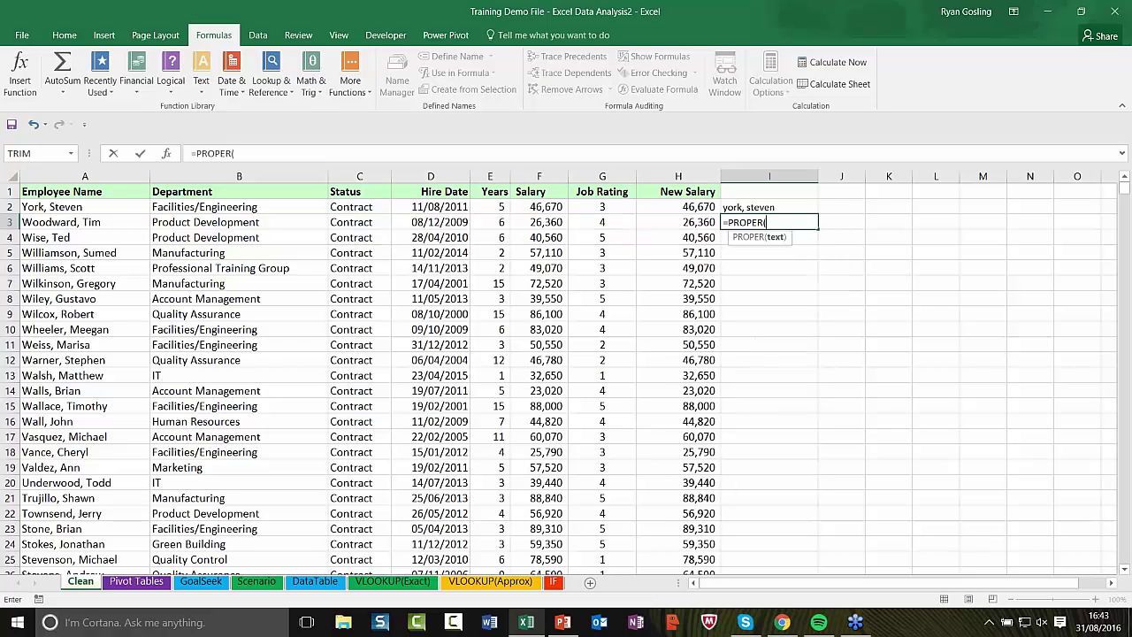
pyautogui.click(798, 209)
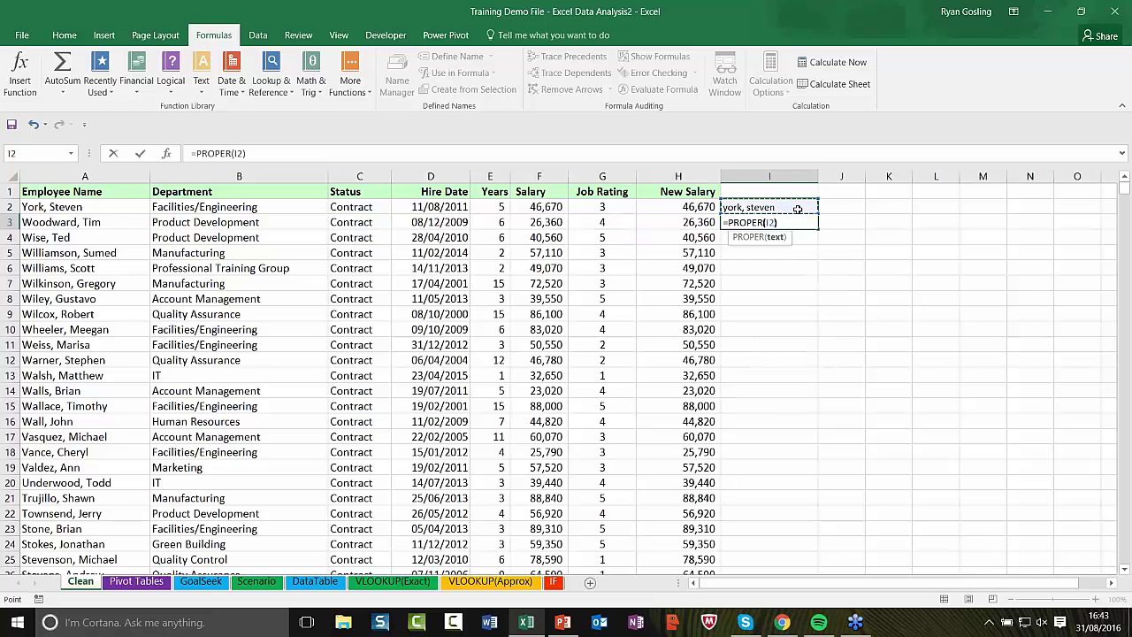
pyautogui.write(')')
pyautogui.press('Return')
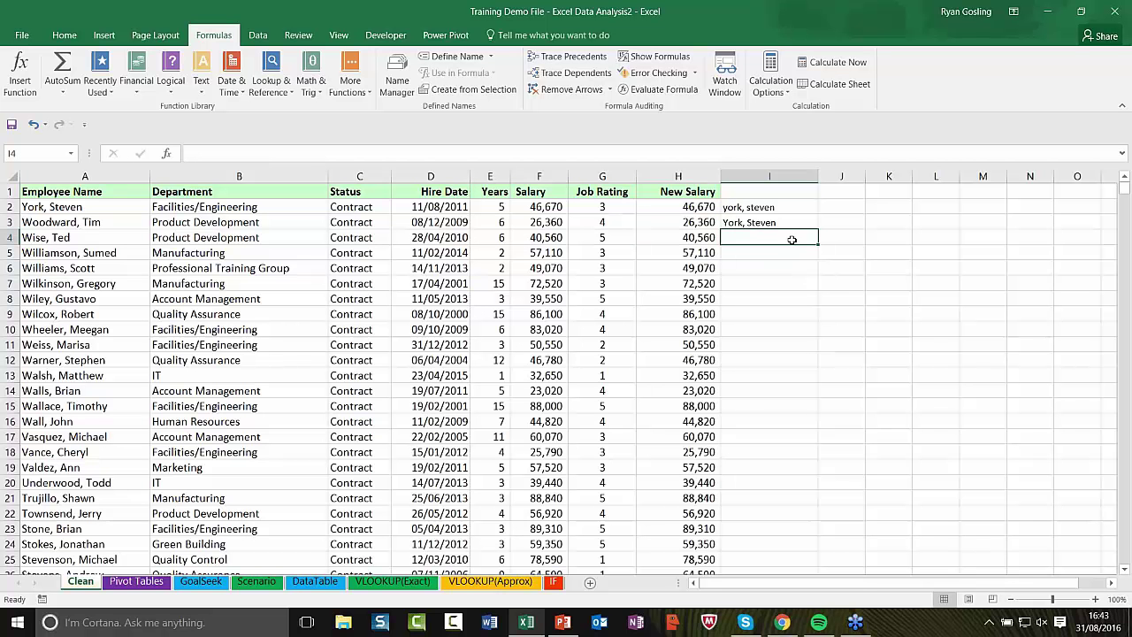
# Clear the LOWER formula from cell I2 and check the contents of the cells below it.
pyautogui.click(768, 220)
pyautogui.click(768, 207)
pyautogui.moveTo(769, 206); pyautogui.dragTo(766, 223)
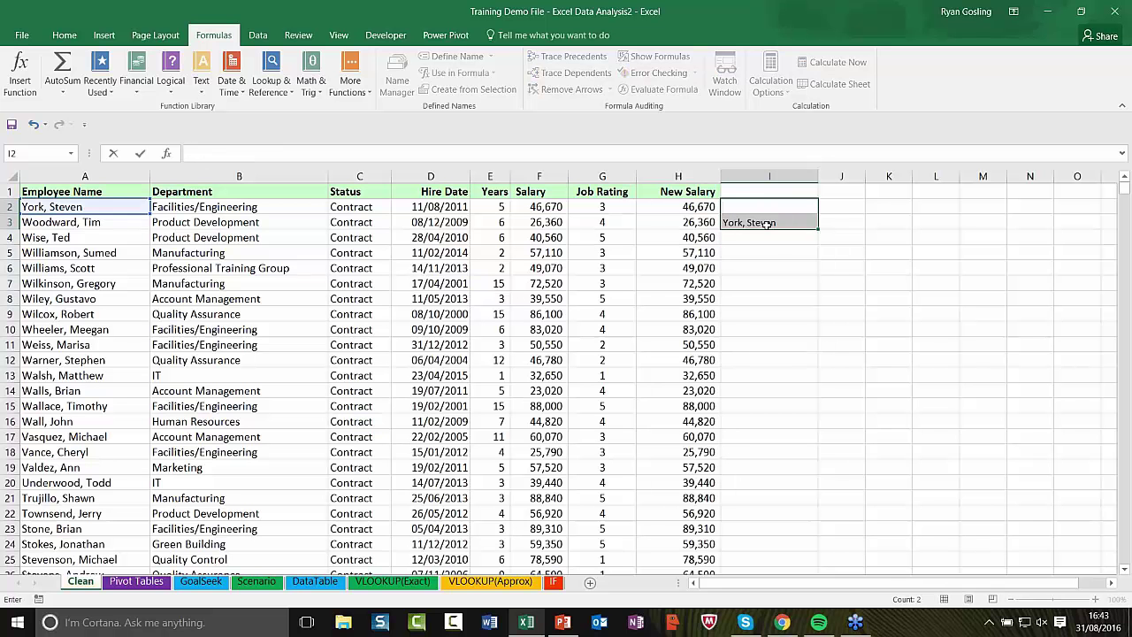
pyautogui.press('Delete')
pyautogui.press('Down')
pyautogui.press('Down')
pyautogui.press('Down')
pyautogui.press('Up')
pyautogui.press('Up')
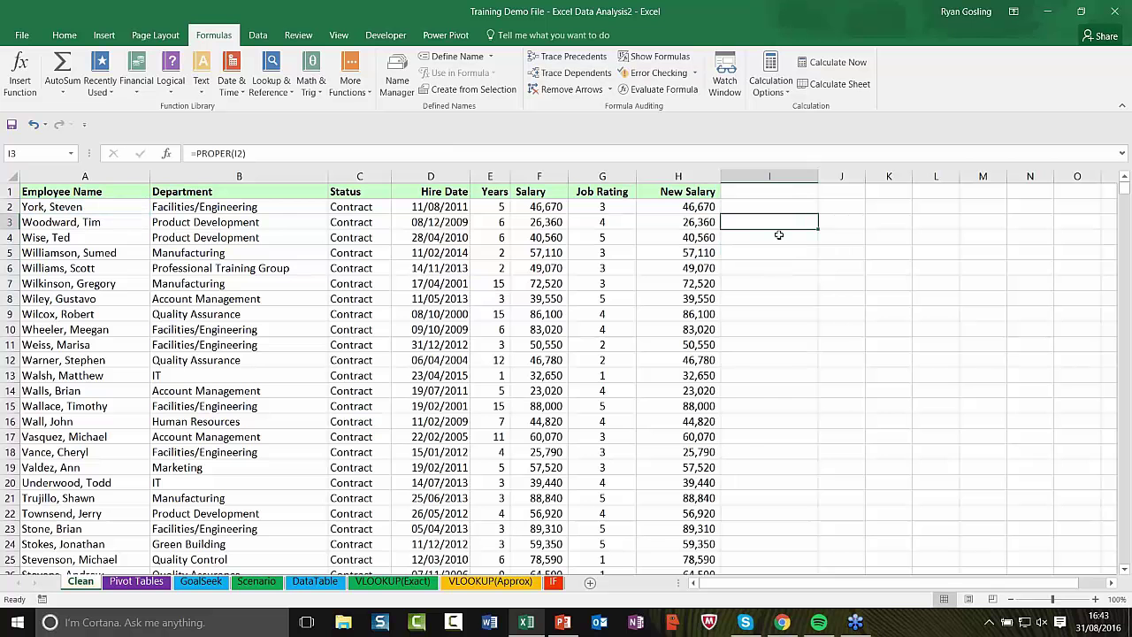
# Insert a blank row above row 7 of the employee data.
pyautogui.click(768, 284)
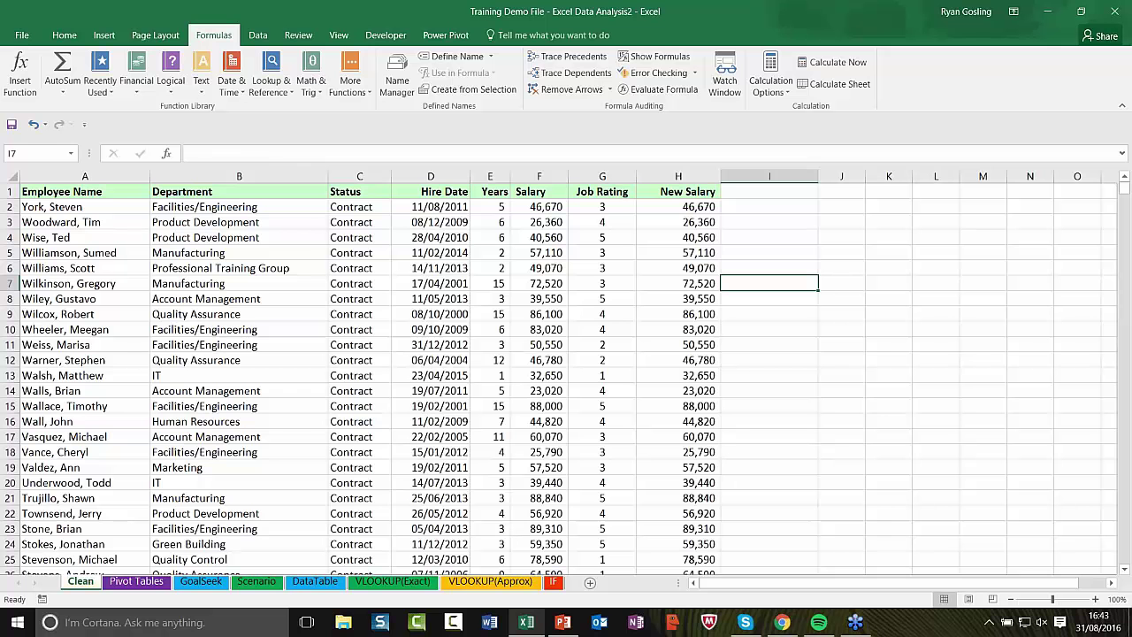
pyautogui.click(238, 285)
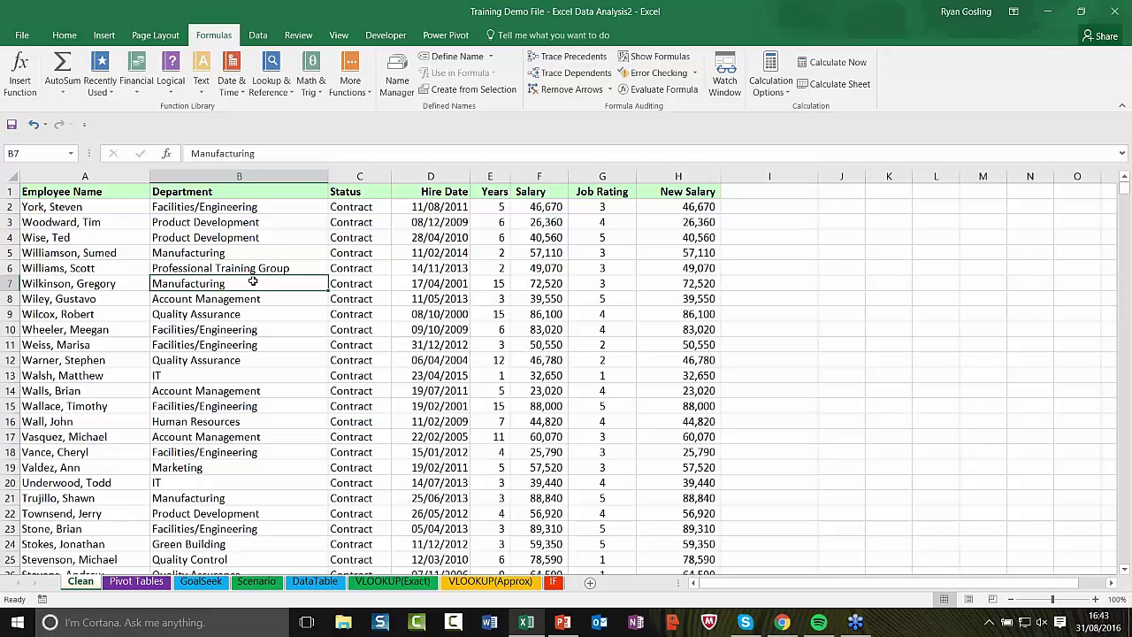
pyautogui.click(13, 284)
pyautogui.rightClick(12, 284)
pyautogui.click(40, 386)
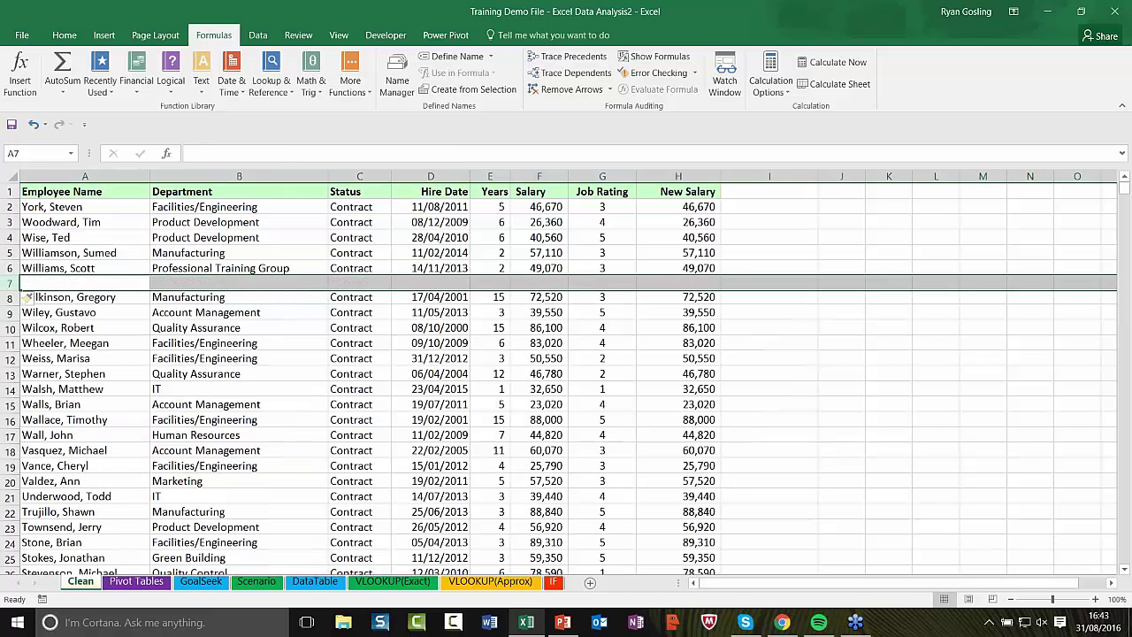
# Examine how blank row 7 splits the employee data, selecting the block A2:H6 above it and A8:H19 below it.
pyautogui.click(265, 345)
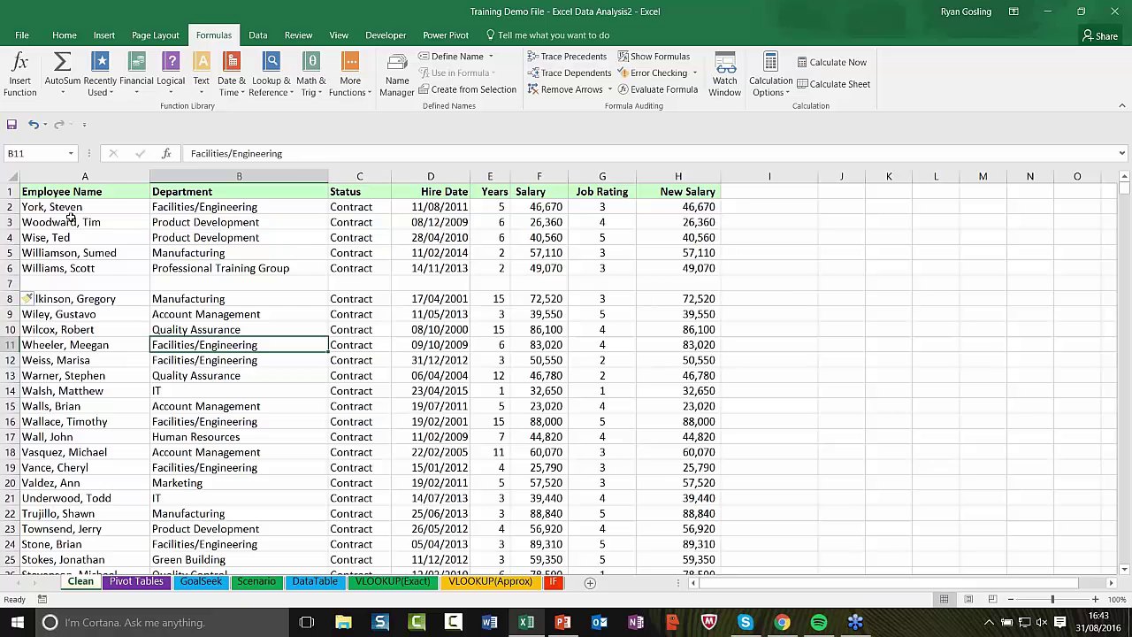
pyautogui.moveTo(64, 209); pyautogui.dragTo(702, 270)
pyautogui.click(239, 345)
pyautogui.moveTo(88, 299); pyautogui.dragTo(690, 469)
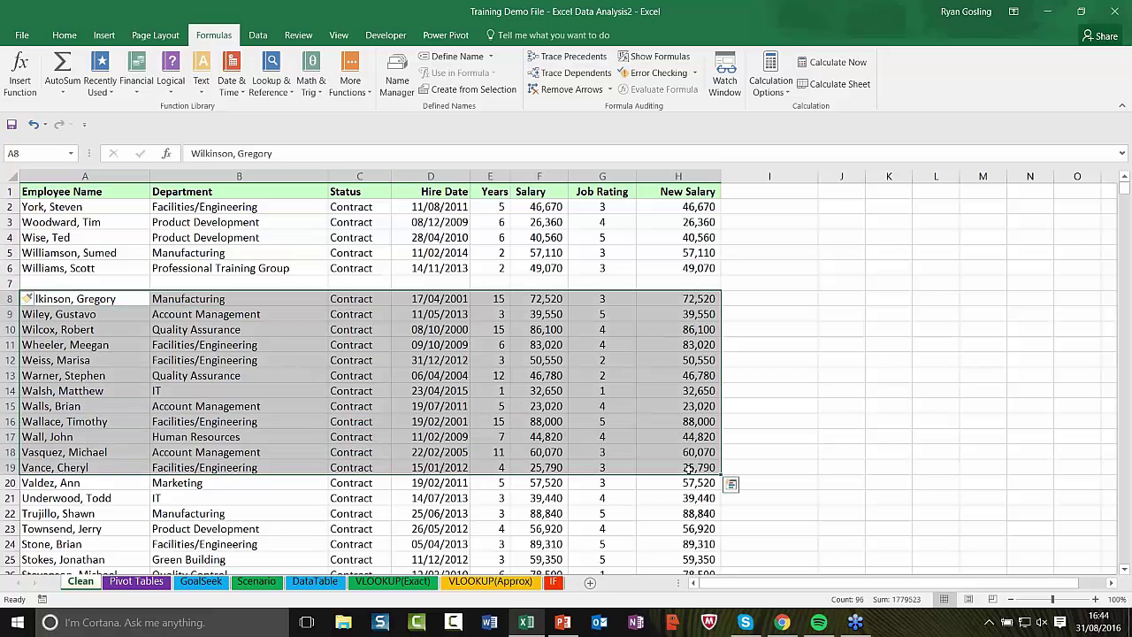
pyautogui.click(535, 283)
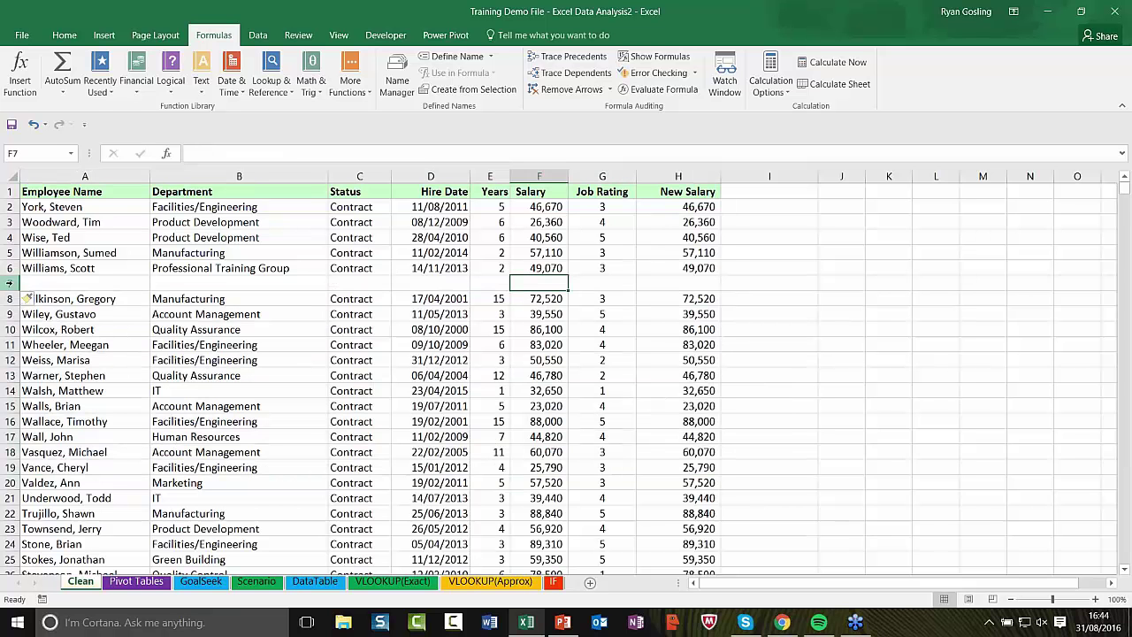
# Delete the blank row 7 from the employee data.
pyautogui.rightClick(11, 283)
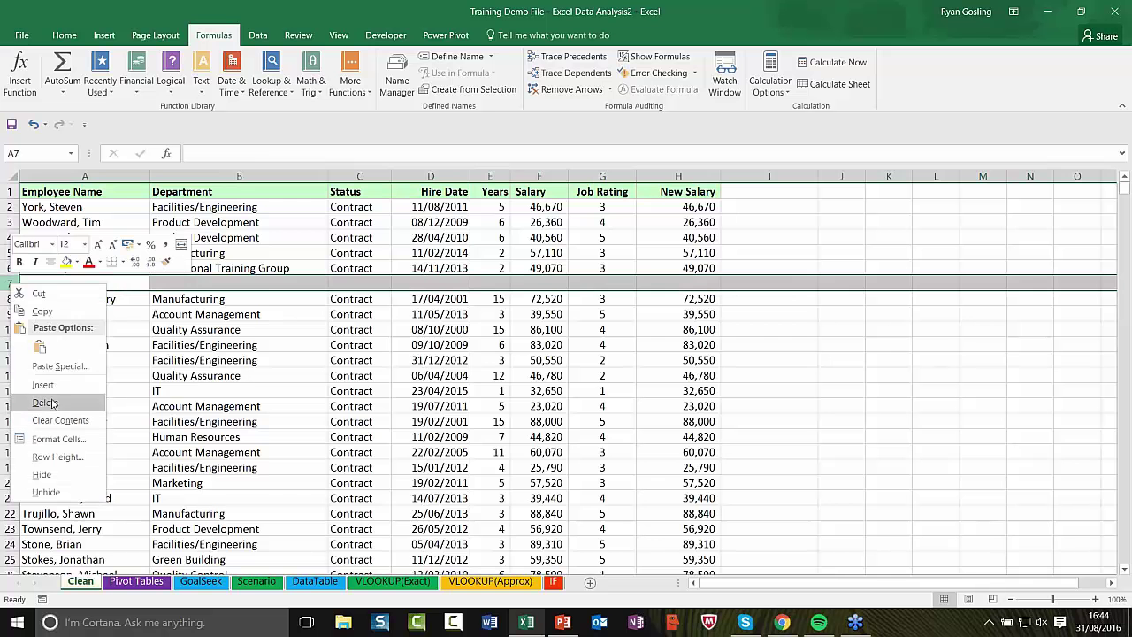
pyautogui.click(45, 402)
pyautogui.click(298, 314)
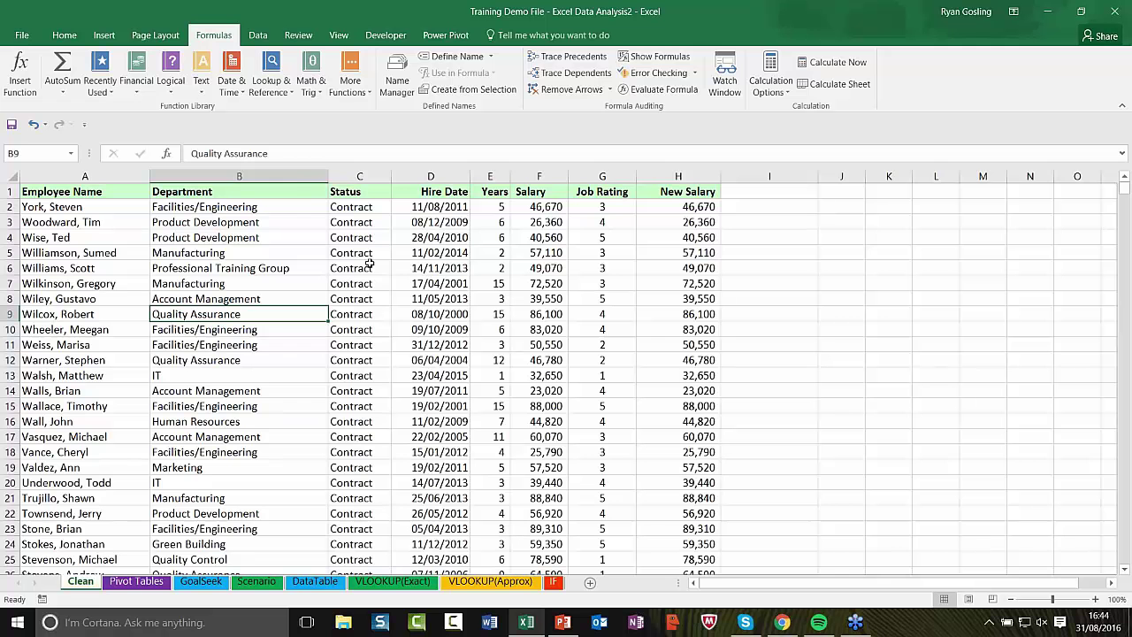
# Clear the Status entries in cells C5 and C16 to create gaps in the data.
pyautogui.click(364, 253)
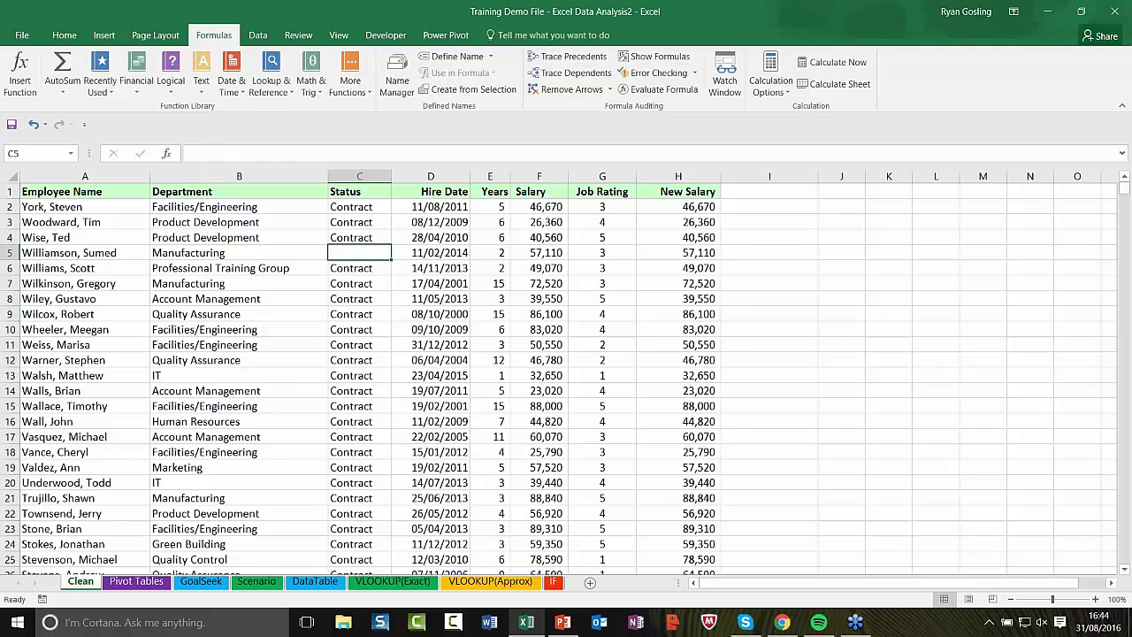
pyautogui.moveTo(365, 253); pyautogui.dragTo(365, 424)
pyautogui.press('Delete')
pyautogui.click(654, 332)
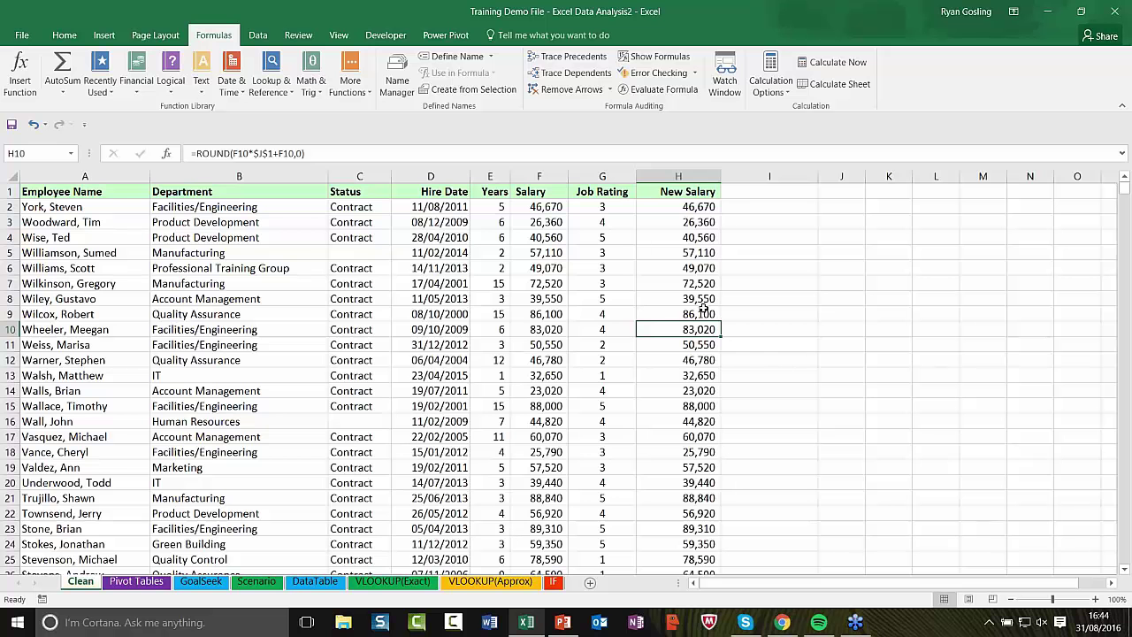
# Select all blank cells on the sheet using Go To Special with the Blanks option, and release the selection.
pyautogui.click(354, 256)
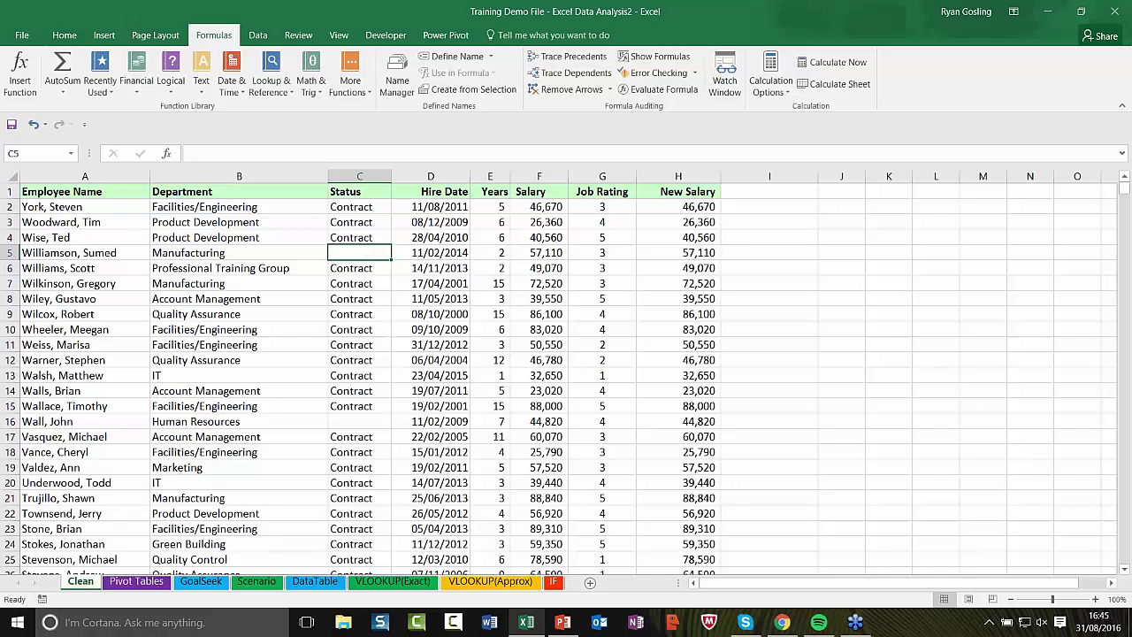
pyautogui.click(65, 36)
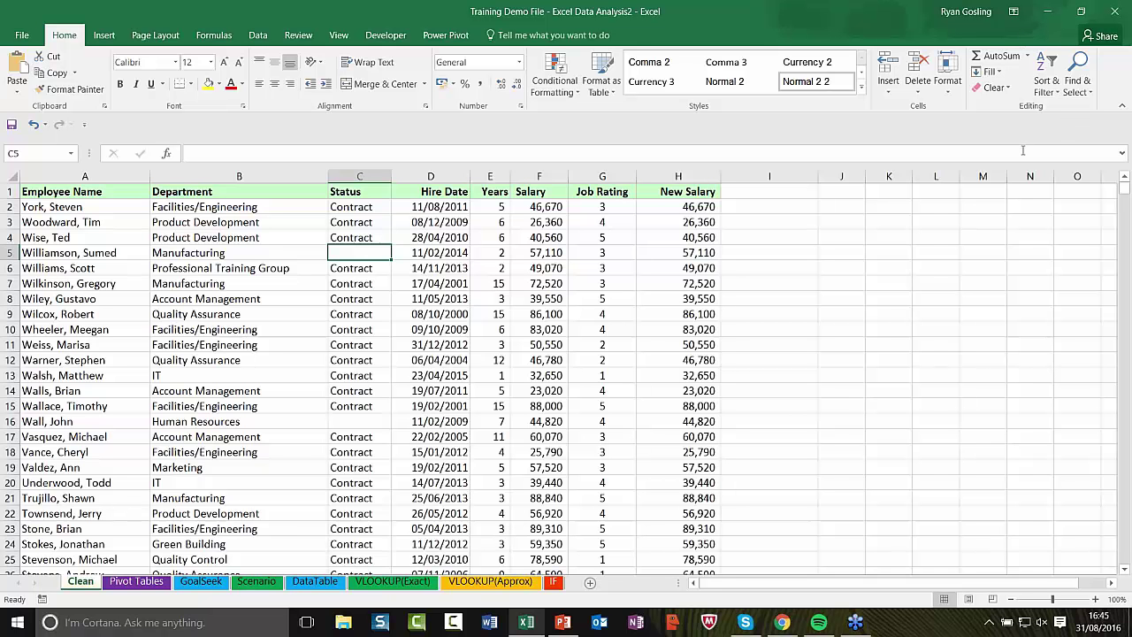
pyautogui.click(1085, 90)
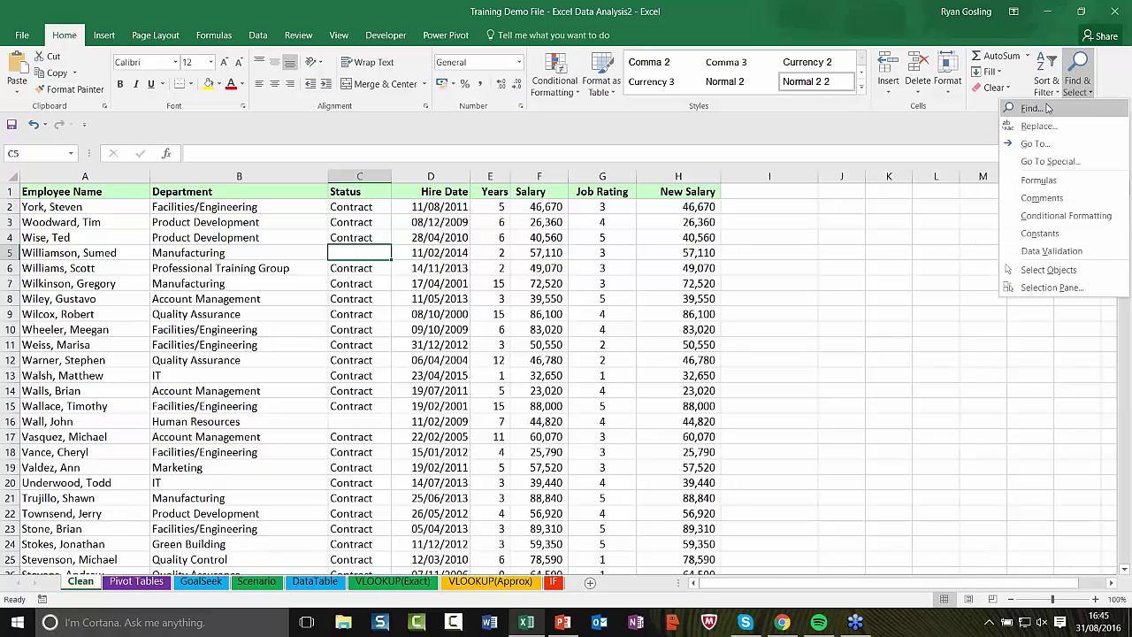
pyautogui.click(1098, 163)
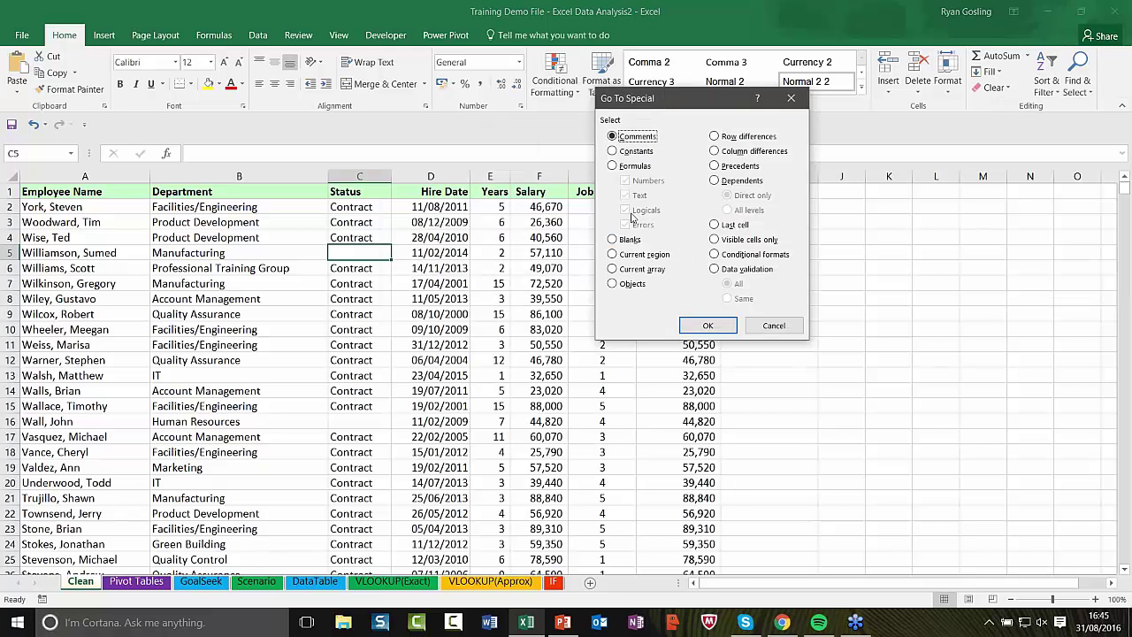
pyautogui.click(616, 241)
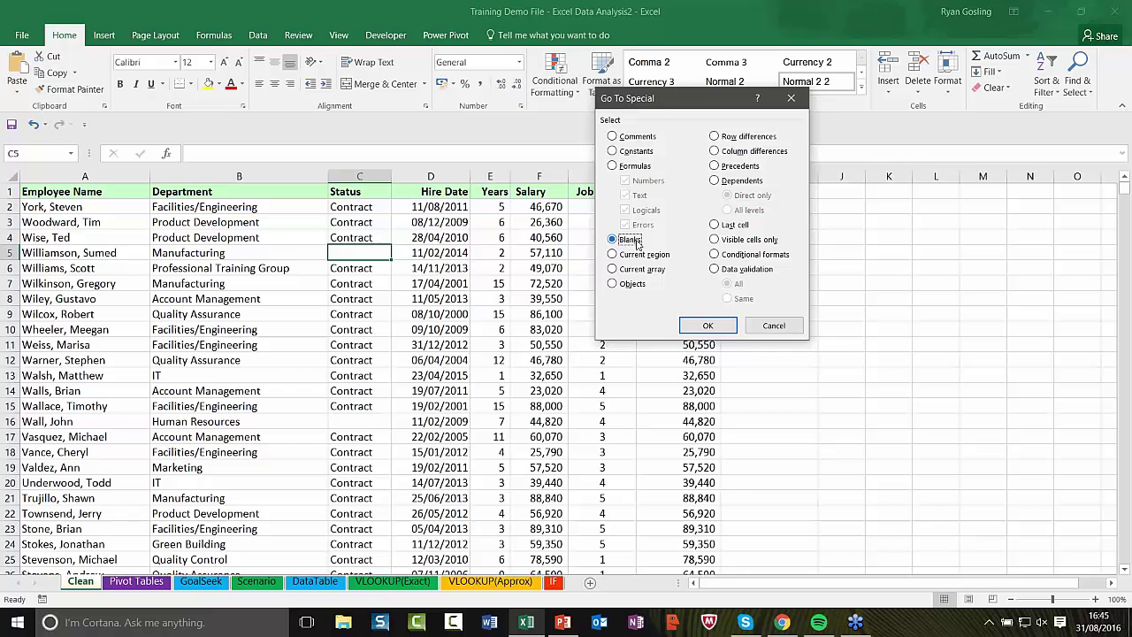
pyautogui.click(707, 326)
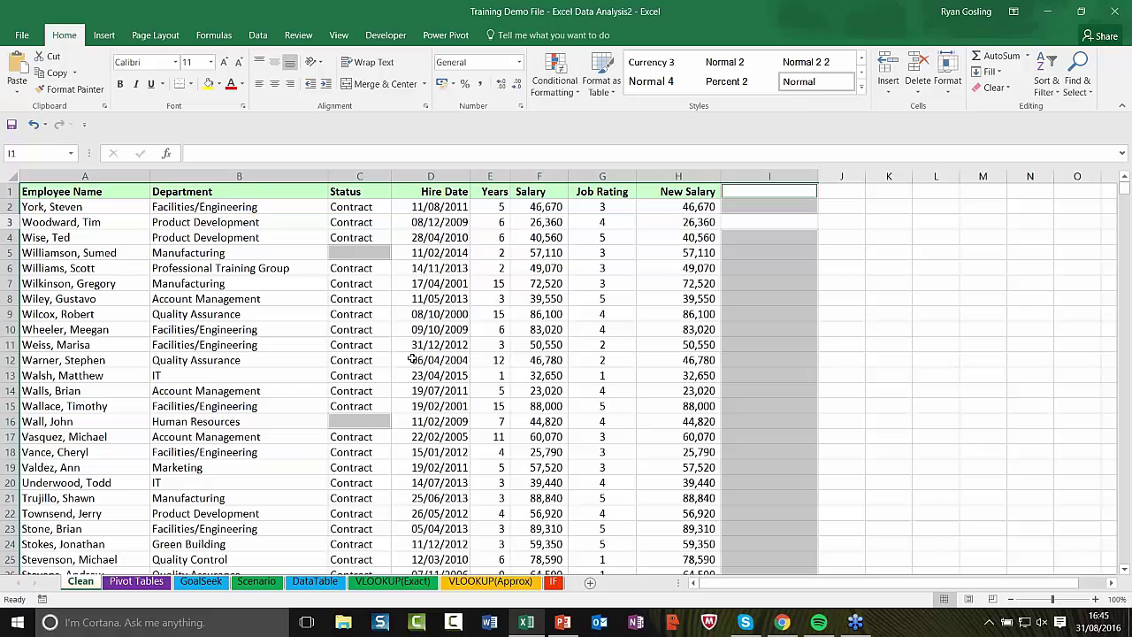
pyautogui.click(859, 323)
pyautogui.click(776, 288)
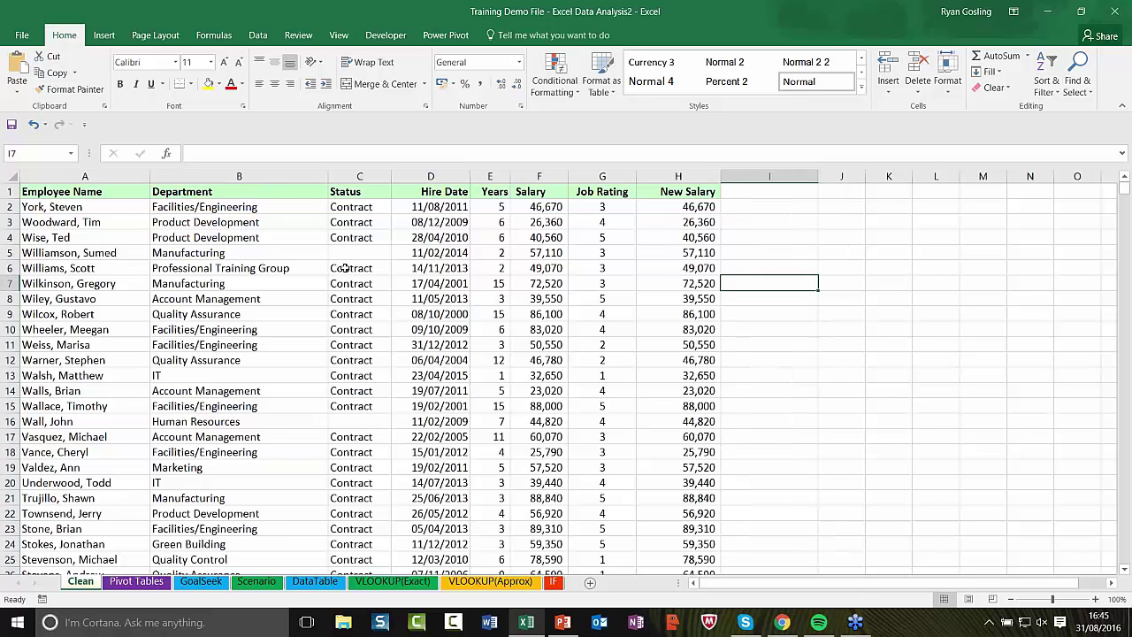
# Select the blank cells again with Go To Special, starting from C5, and fill them all at once with Contract.
pyautogui.click(343, 256)
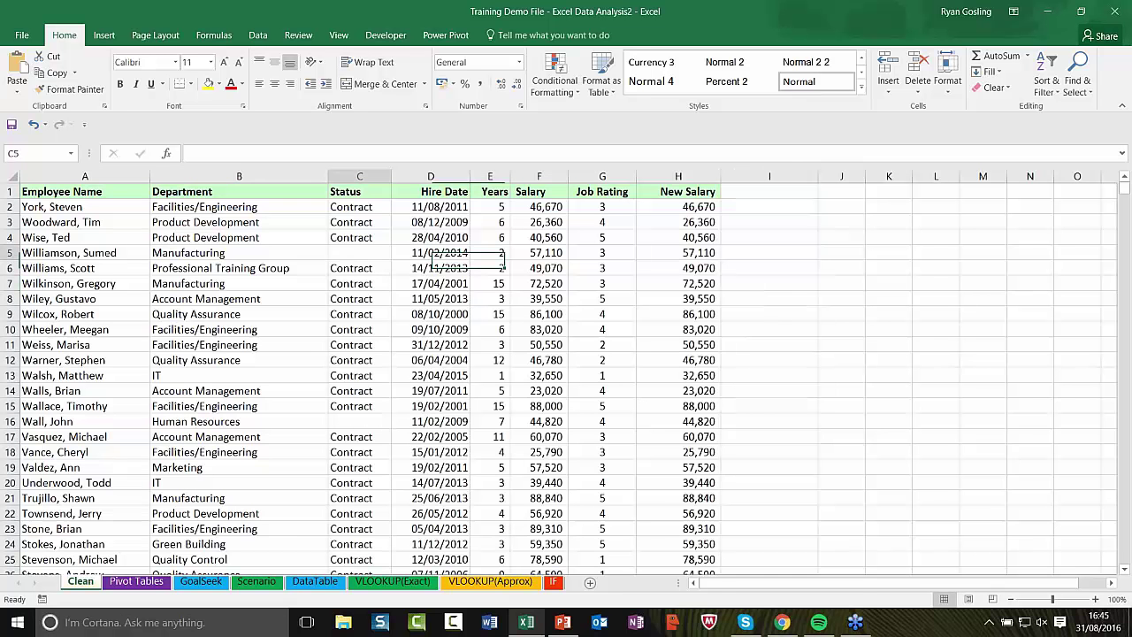
pyautogui.click(1068, 85)
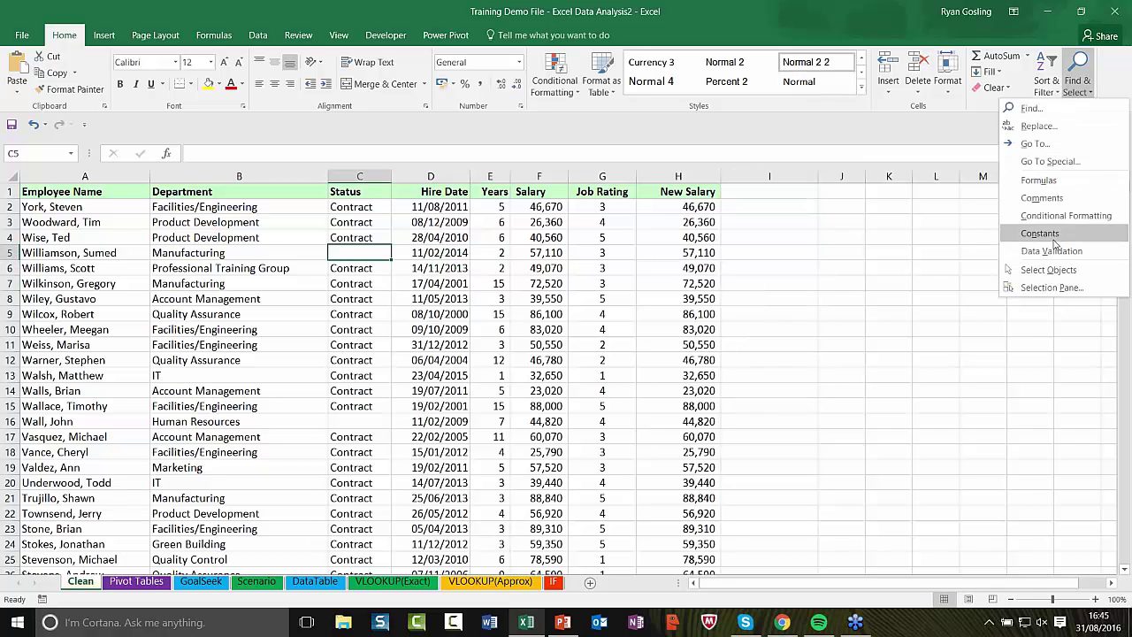
pyautogui.click(1051, 161)
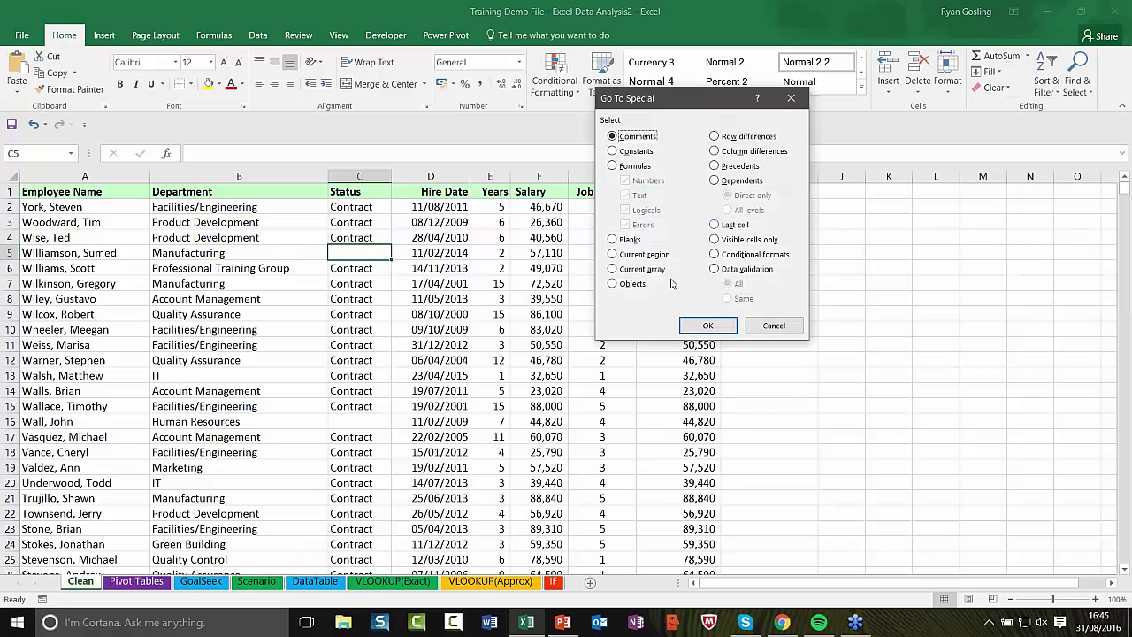
pyautogui.click(615, 240)
pyautogui.click(708, 325)
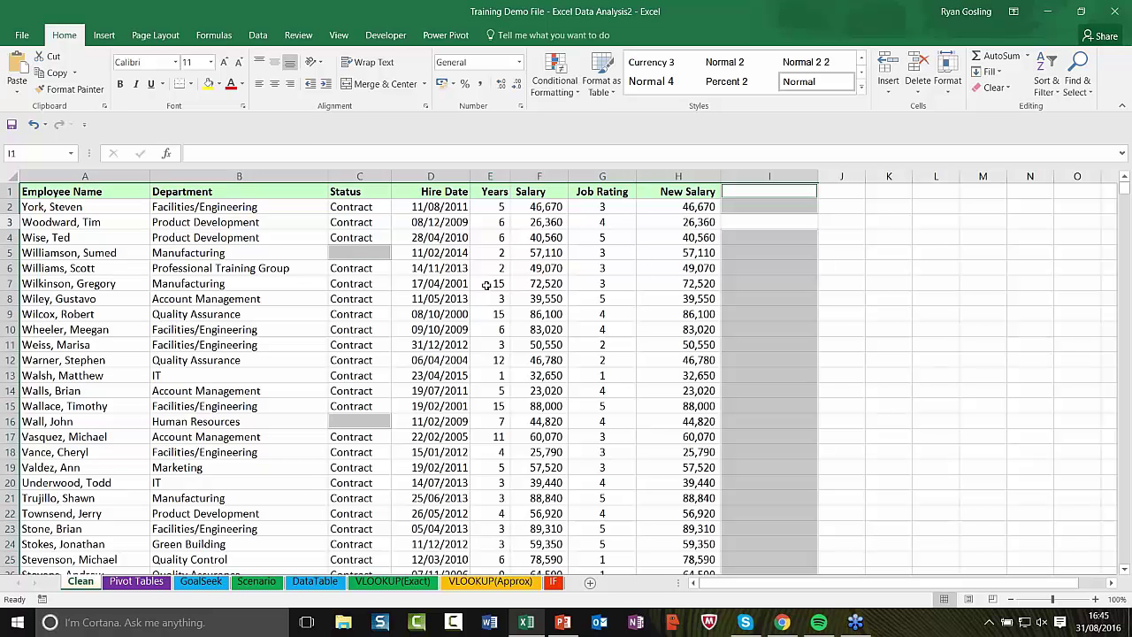
pyautogui.scroll(-1, 433, 396)
pyautogui.scroll(1, 363, 257)
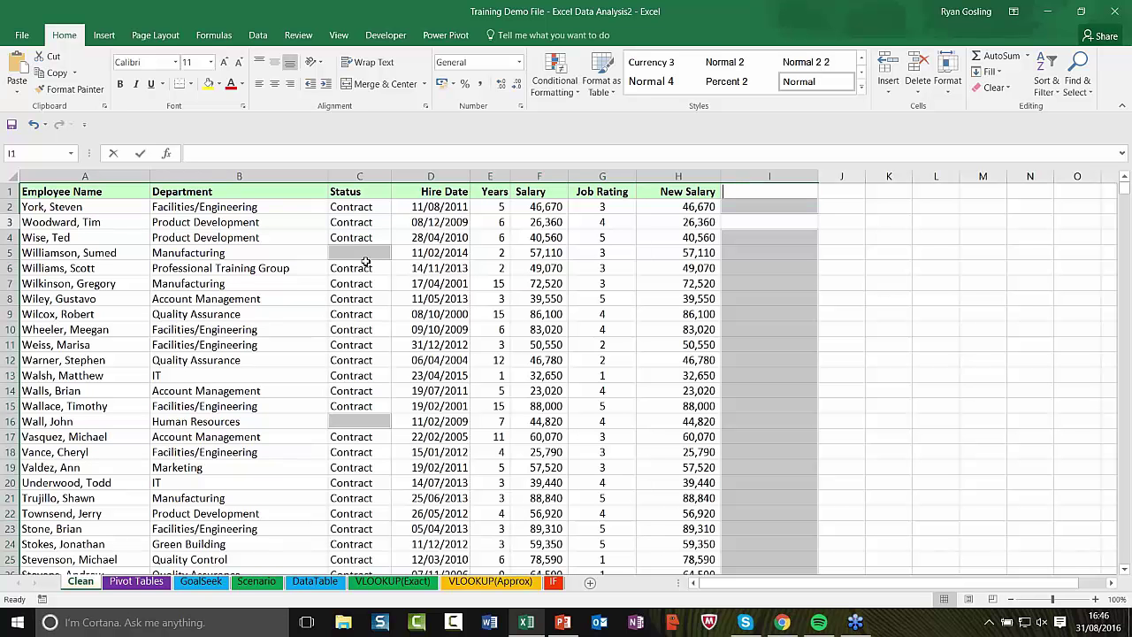
pyautogui.write('C')
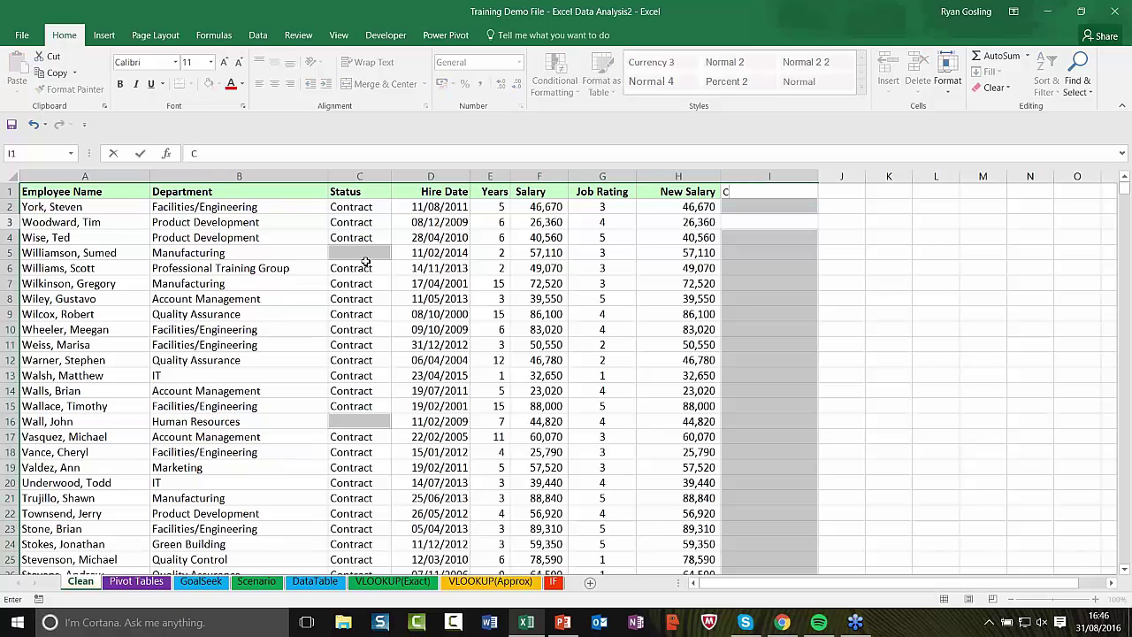
pyautogui.write('ontract')
pyautogui.hotkey('ctrl', 'Return')
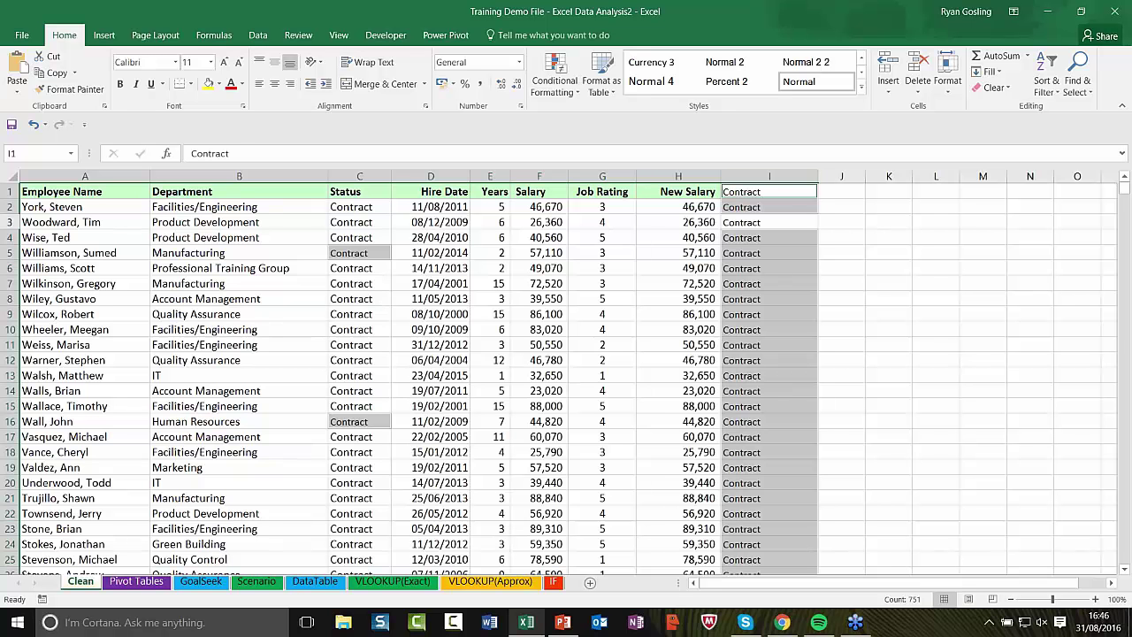
# Check the filled entries in I1 and C5, and undo the Contract fill and the clearing of C5 and C16.
pyautogui.click(457, 252)
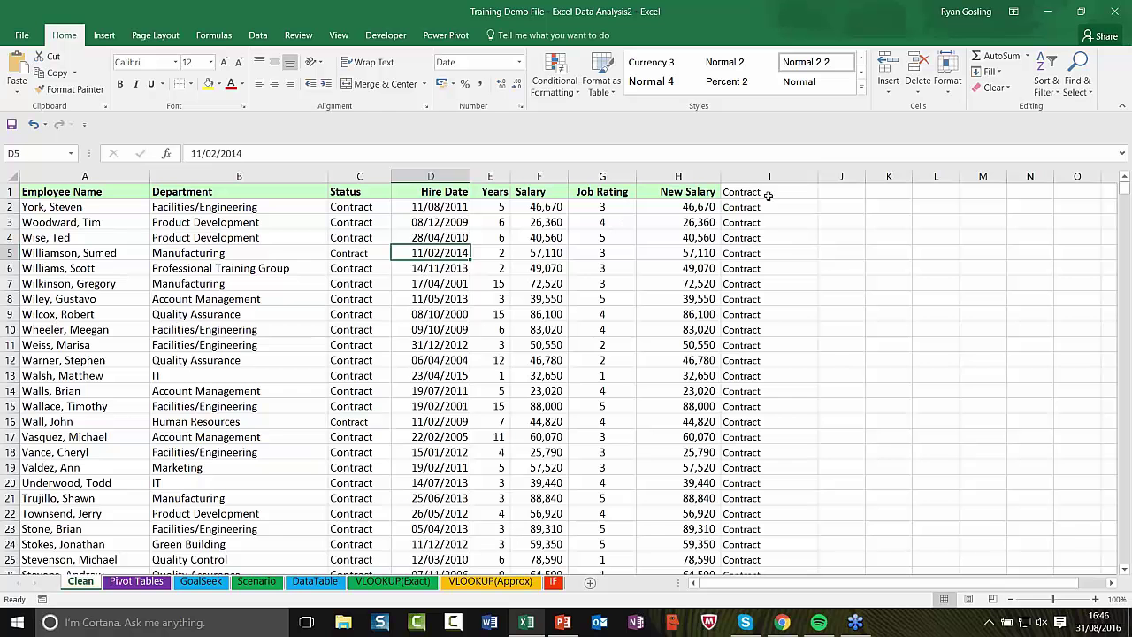
pyautogui.click(769, 196)
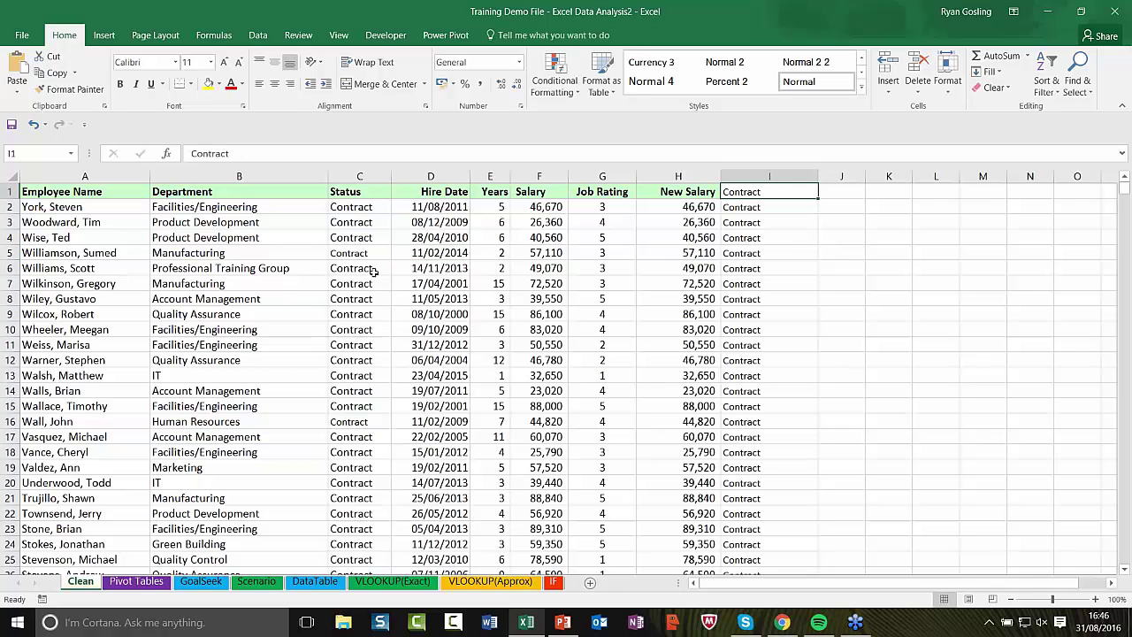
pyautogui.click(348, 255)
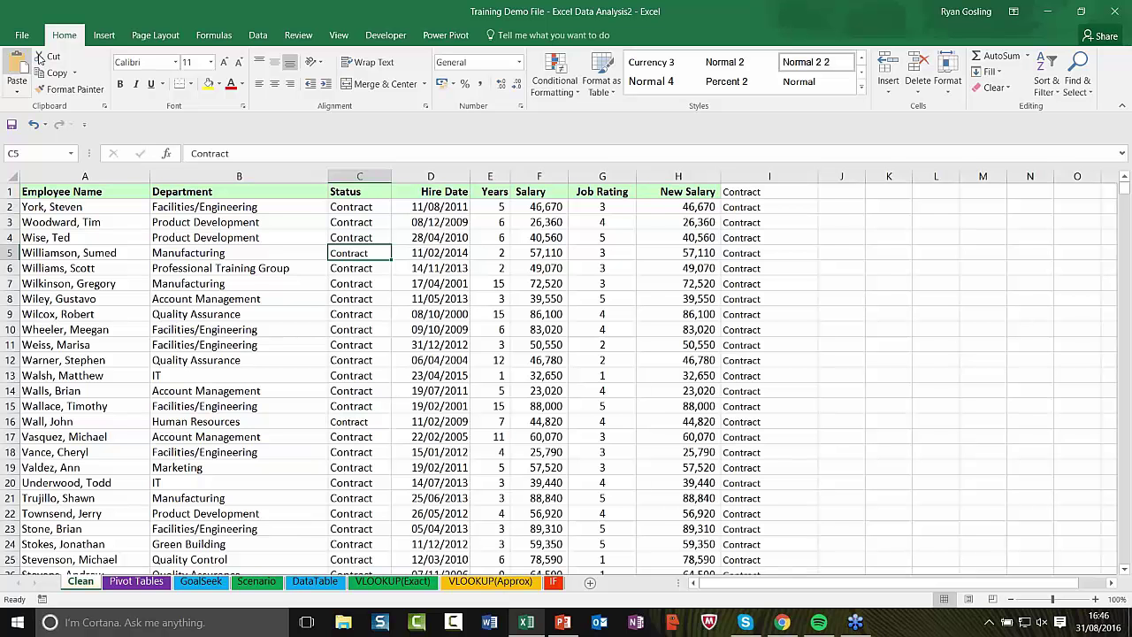
pyautogui.click(33, 124)
pyautogui.click(33, 125)
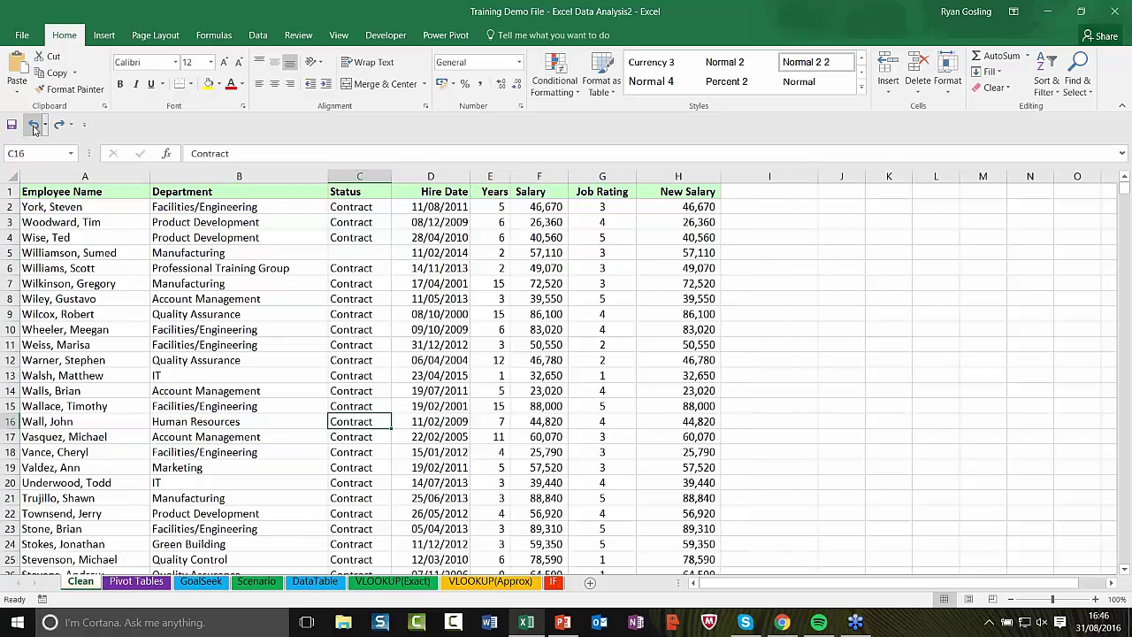
pyautogui.click(34, 124)
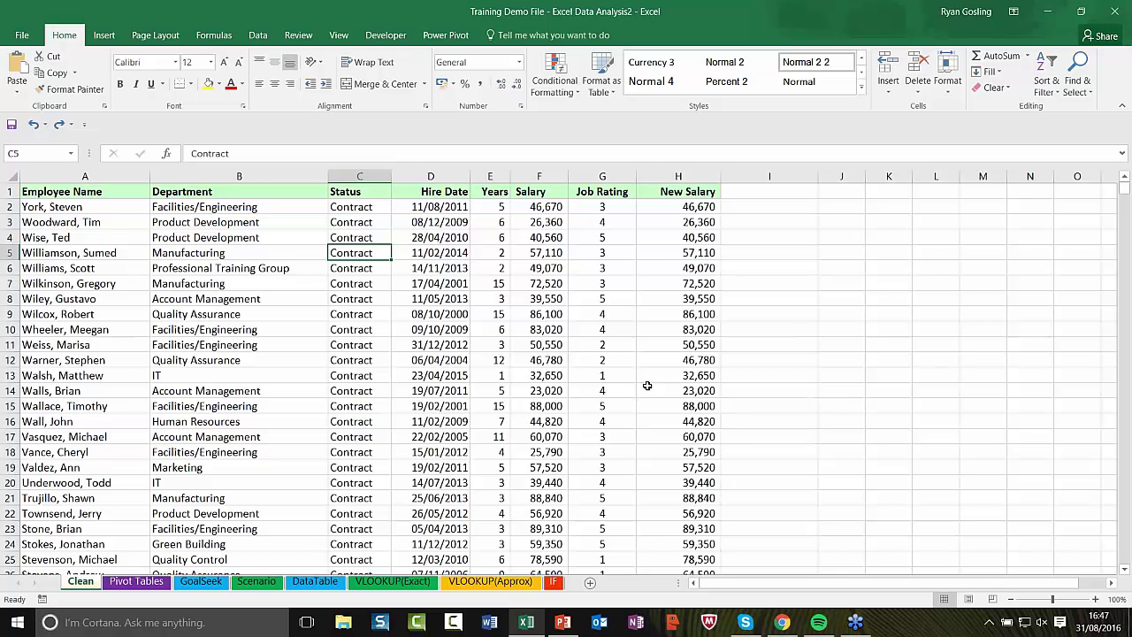
# Remove duplicate records from the employee list, comparing only the Employee Name column and treating the first row as headers.
pyautogui.click(65, 269)
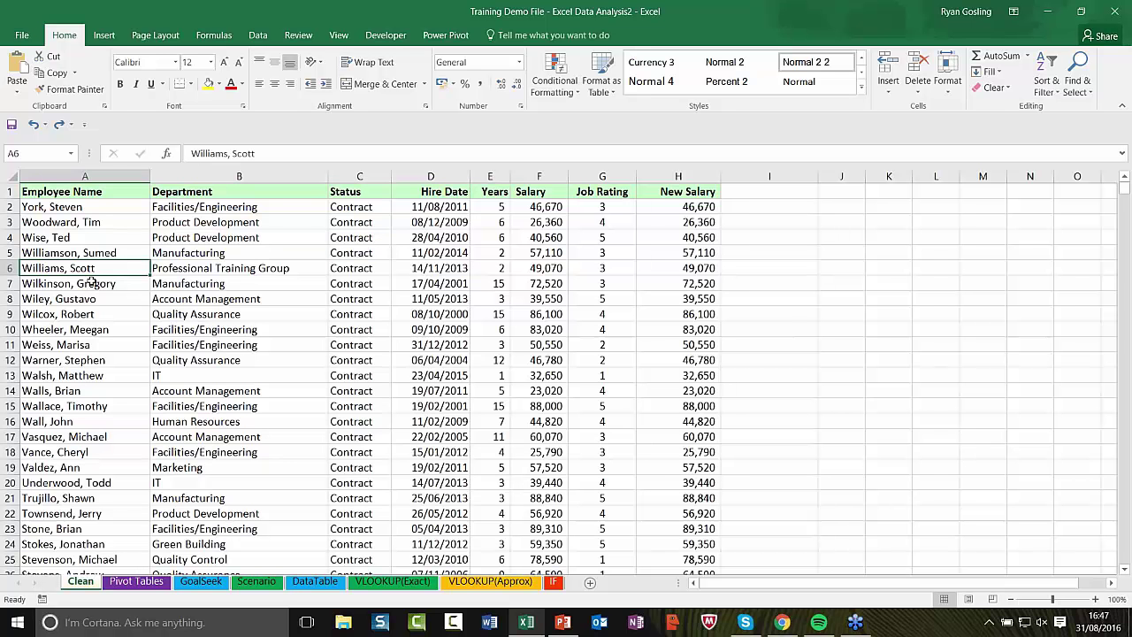
pyautogui.click(76, 316)
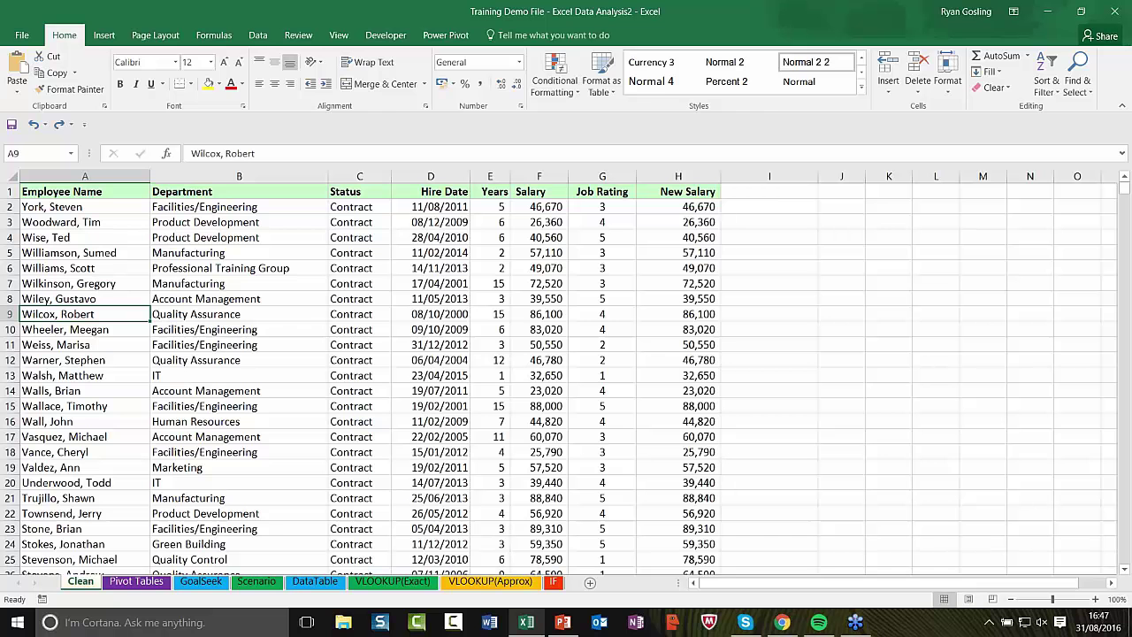
pyautogui.click(263, 37)
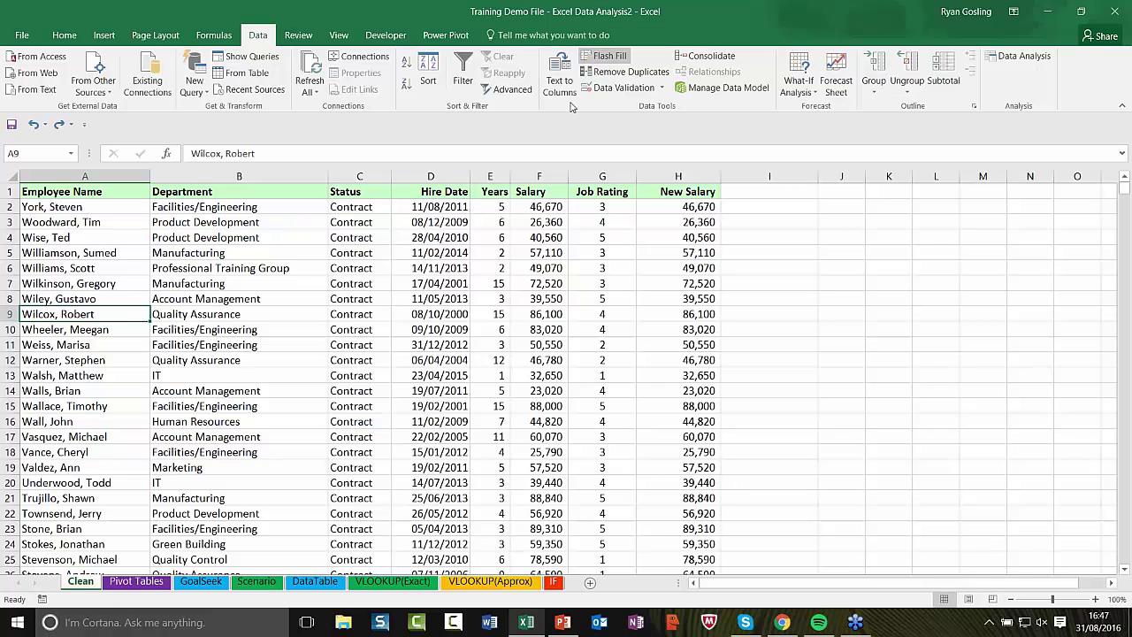
pyautogui.click(631, 72)
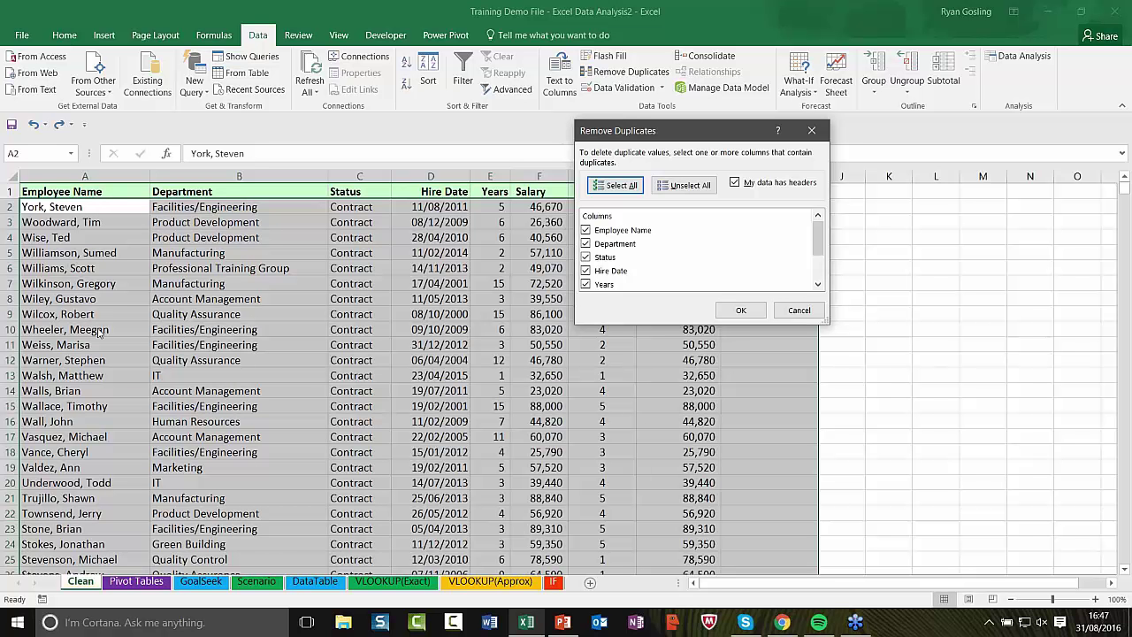
pyautogui.click(683, 186)
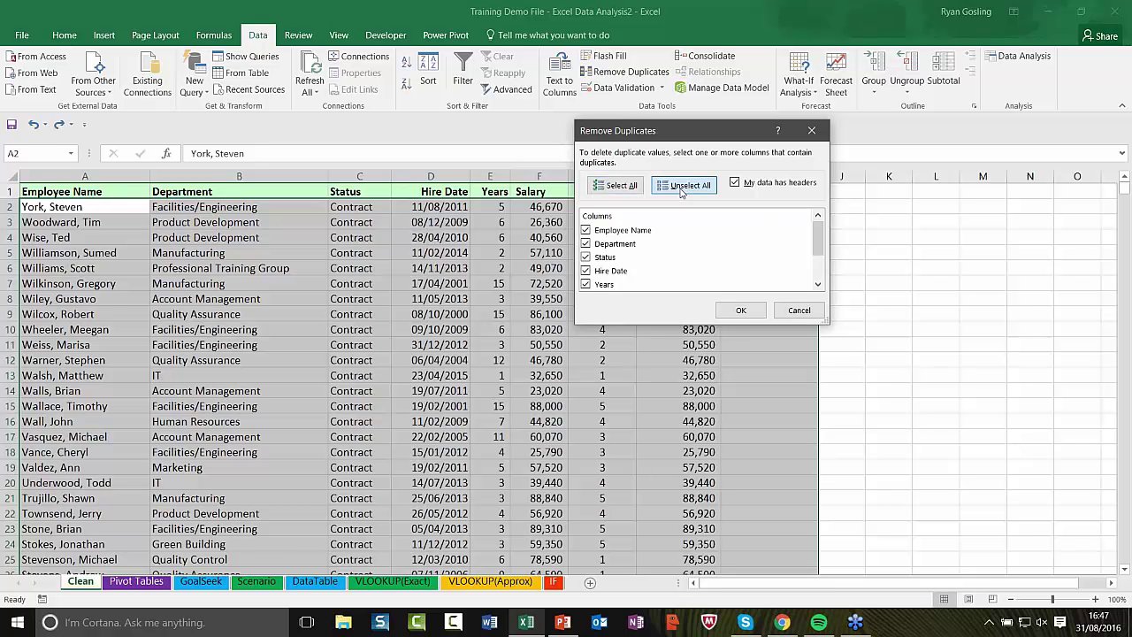
pyautogui.click(586, 231)
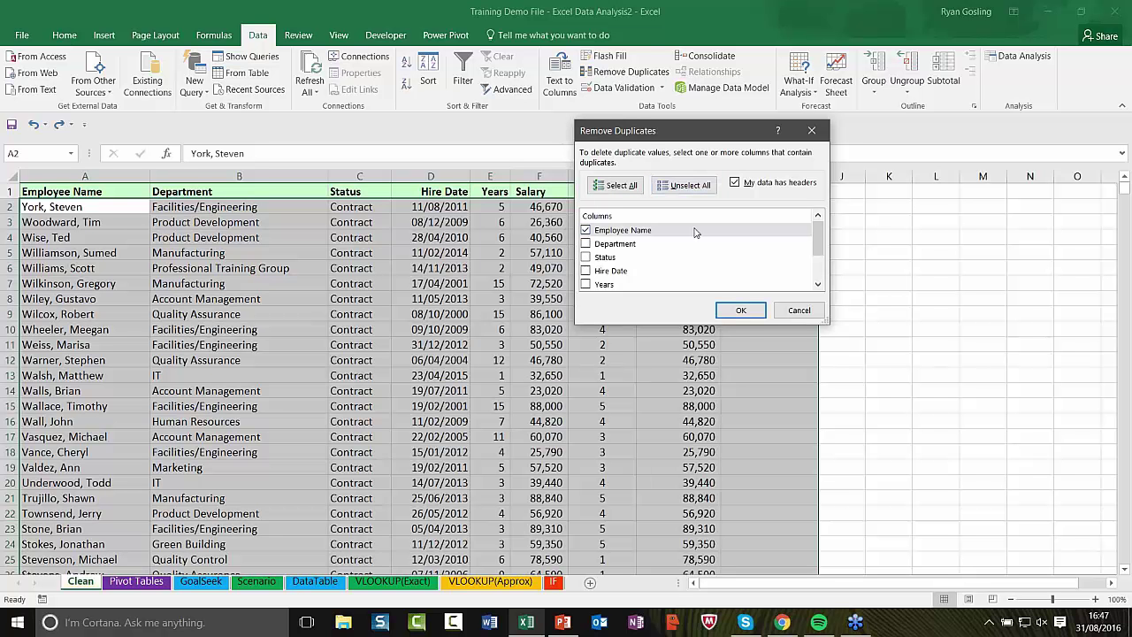
pyautogui.click(741, 310)
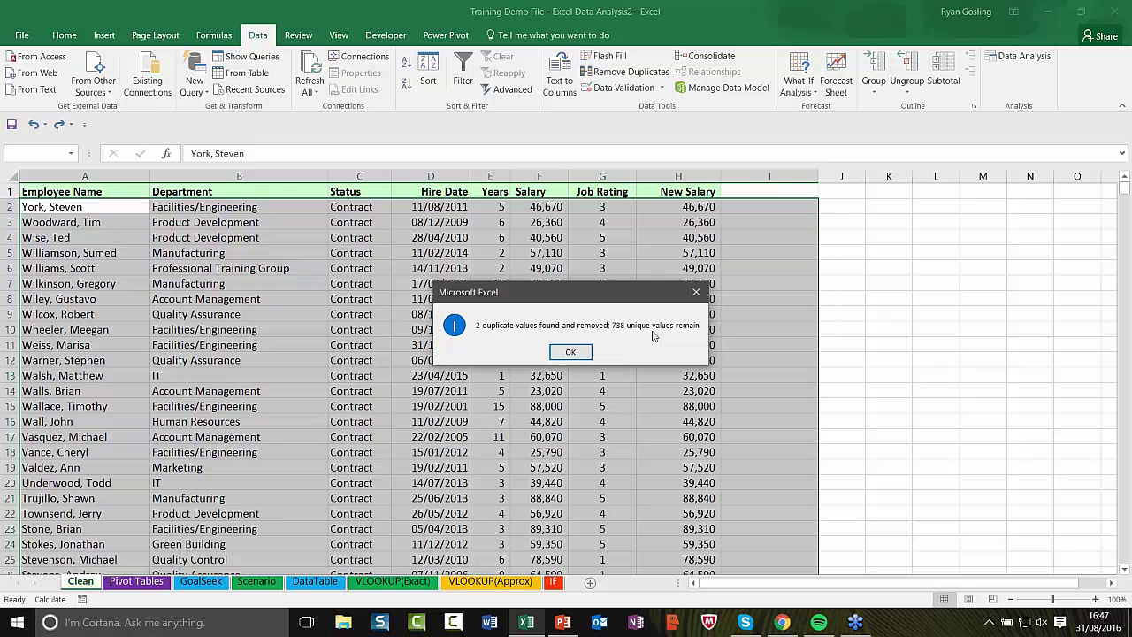
pyautogui.click(571, 353)
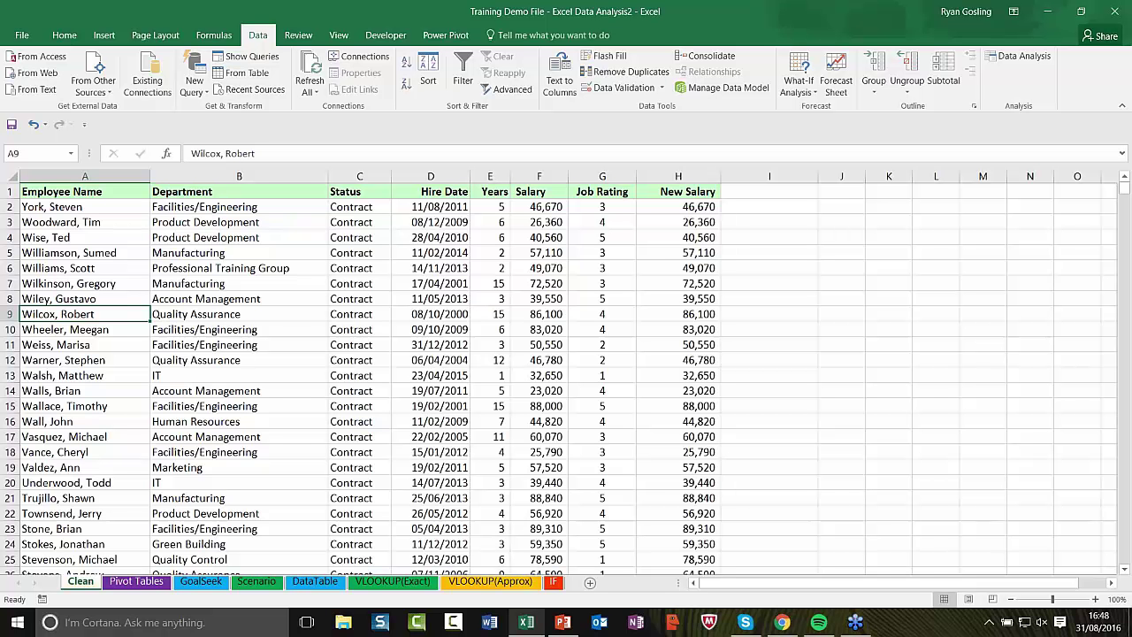
pyautogui.click(234, 240)
pyautogui.click(225, 283)
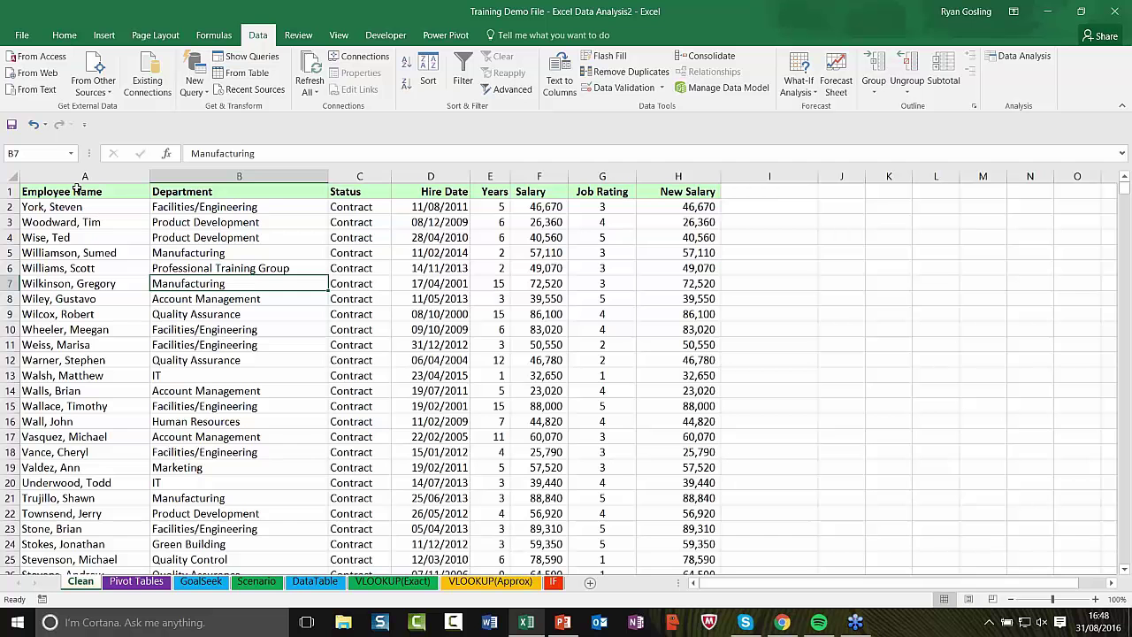
pyautogui.click(87, 210)
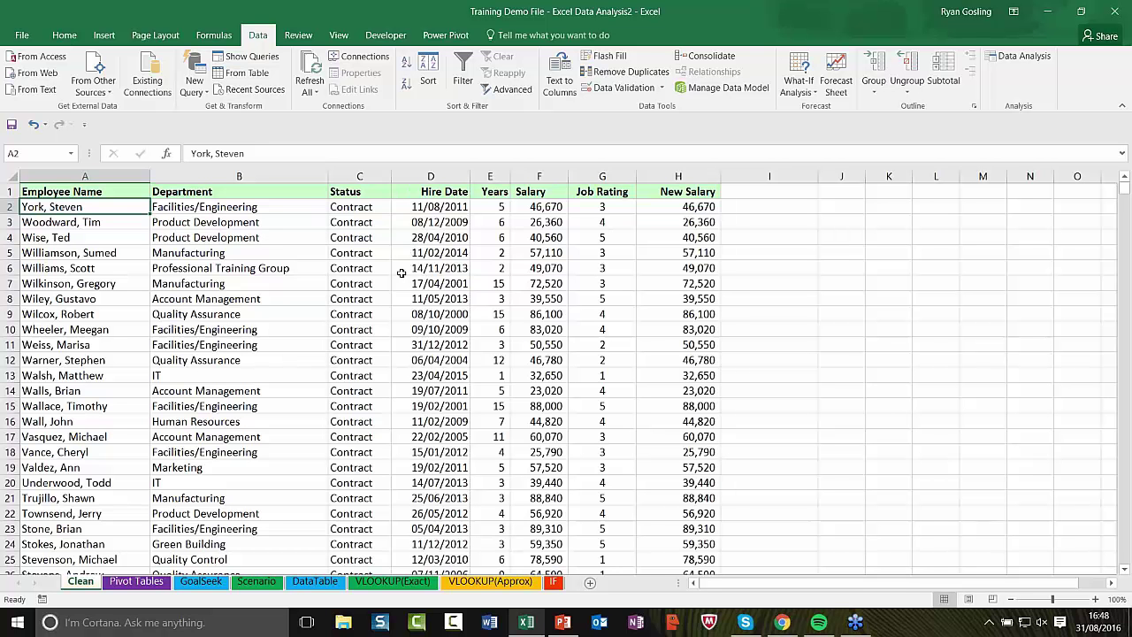
pyautogui.click(354, 224)
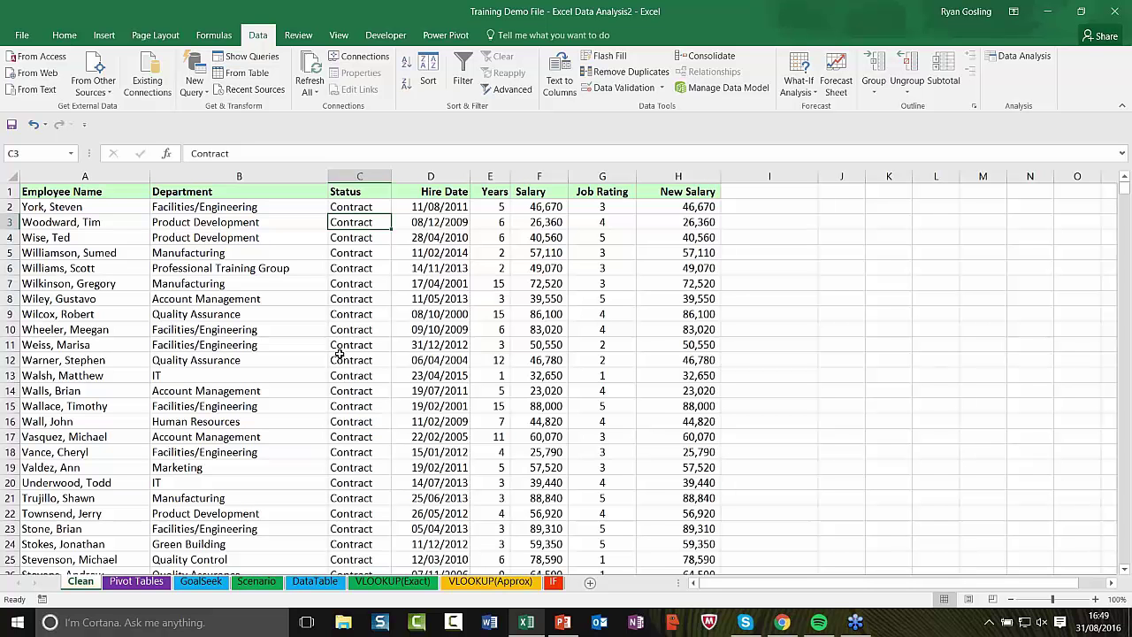
# Compare the sort options offered for a text cell in Employee Name with those for a number in Salary.
pyautogui.click(83, 237)
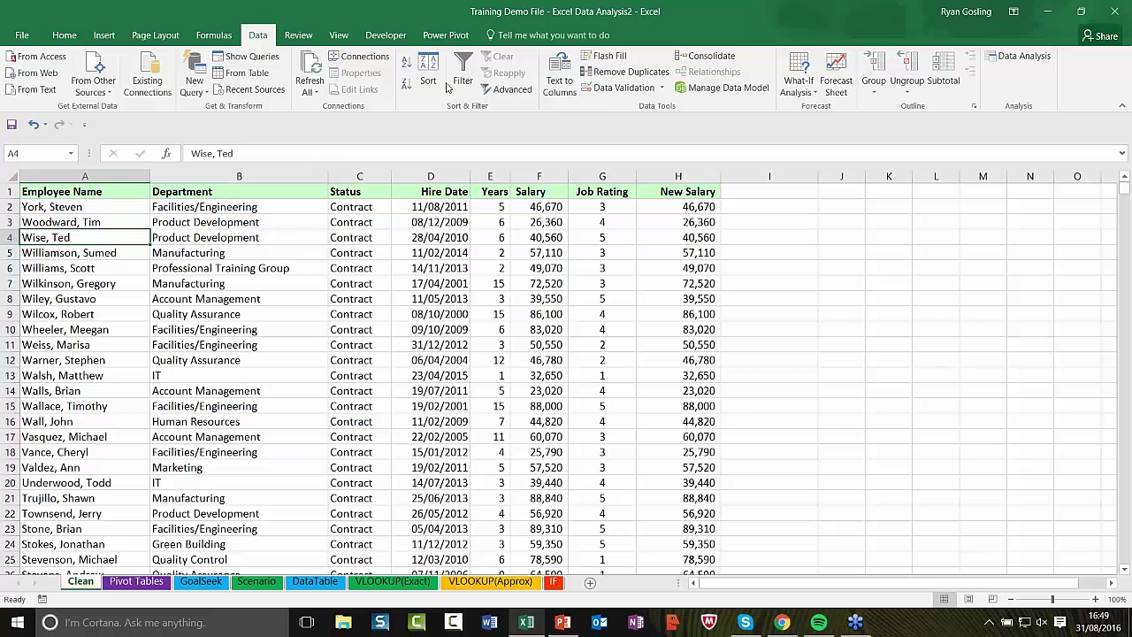
pyautogui.click(64, 35)
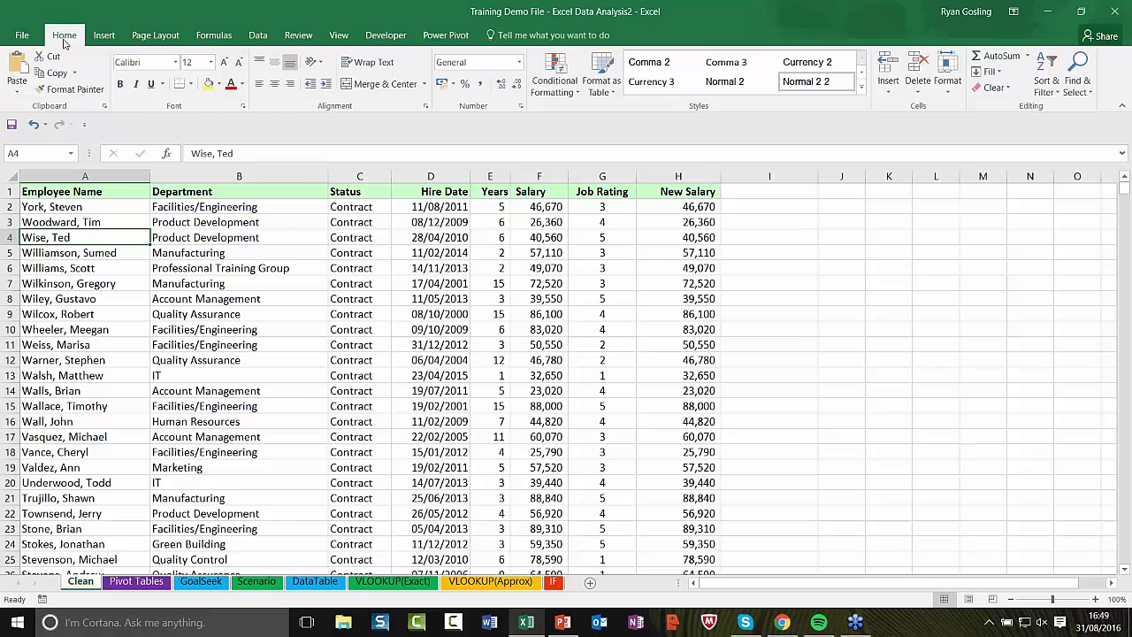
pyautogui.click(1050, 92)
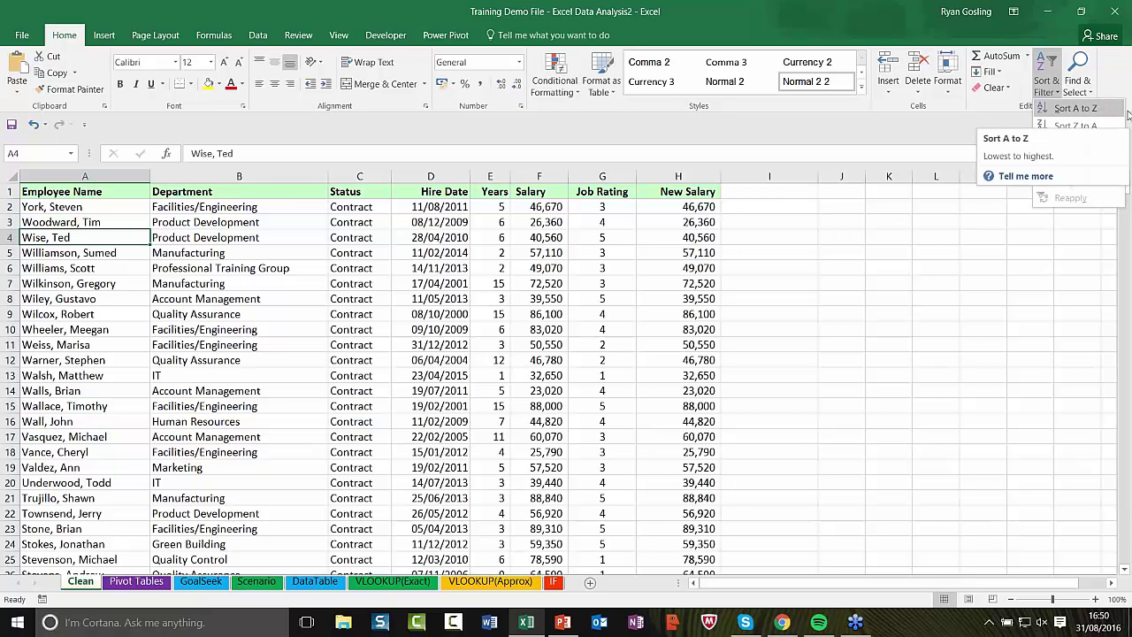
pyautogui.click(544, 226)
pyautogui.click(534, 222)
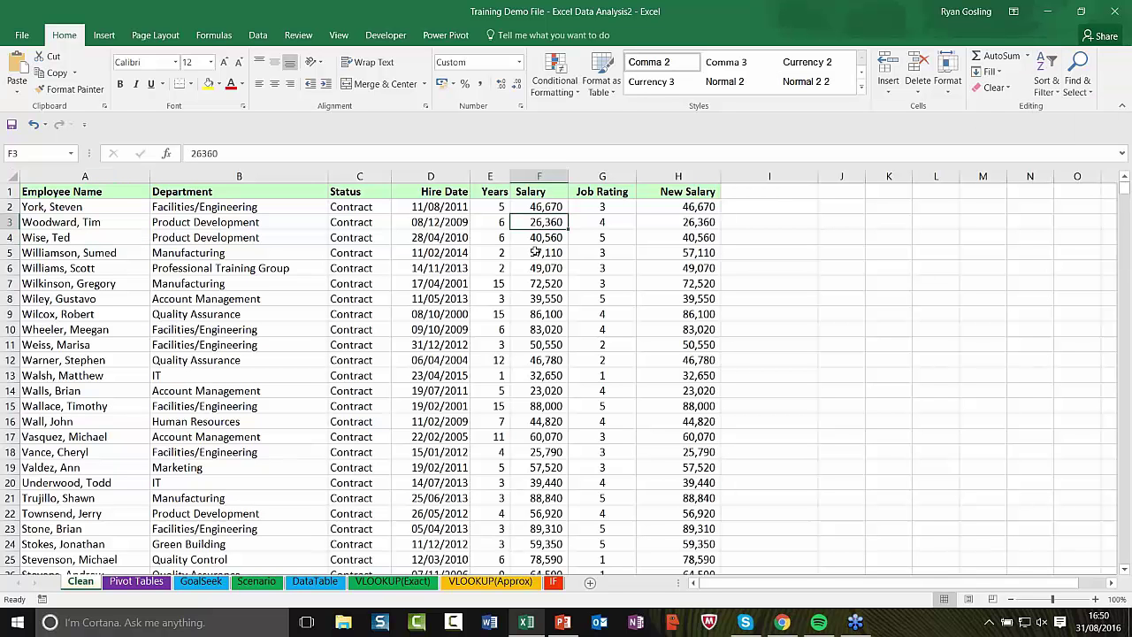
pyautogui.click(1047, 86)
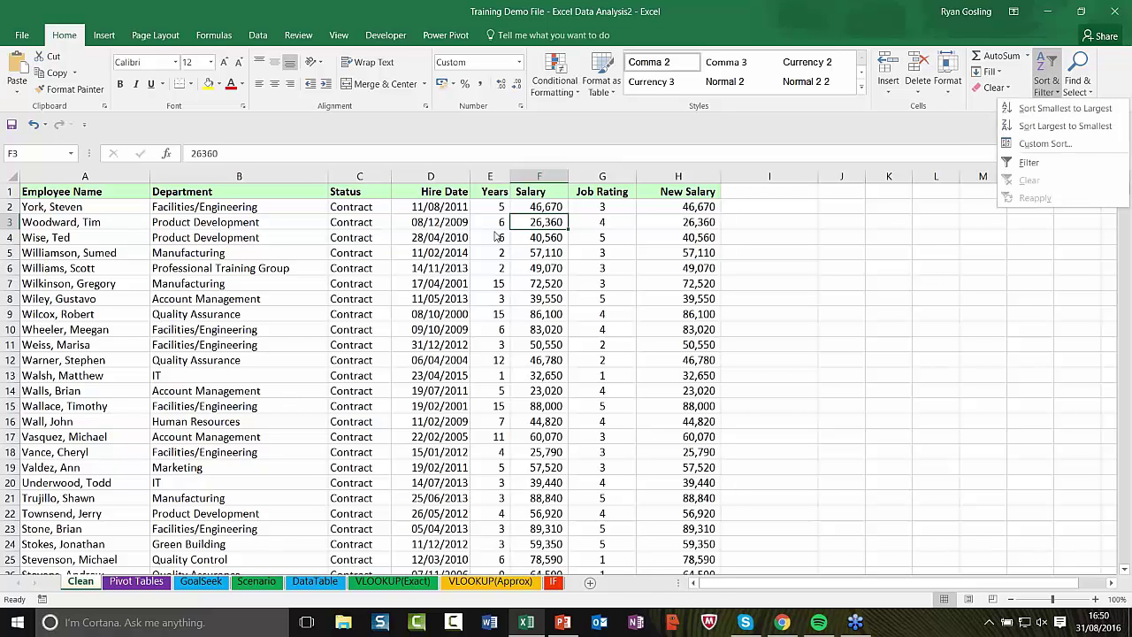
pyautogui.click(534, 267)
# Sort the employee list by Employee Name from A to Z, reverse it to Z to A, and restore A to Z.
pyautogui.click(89, 238)
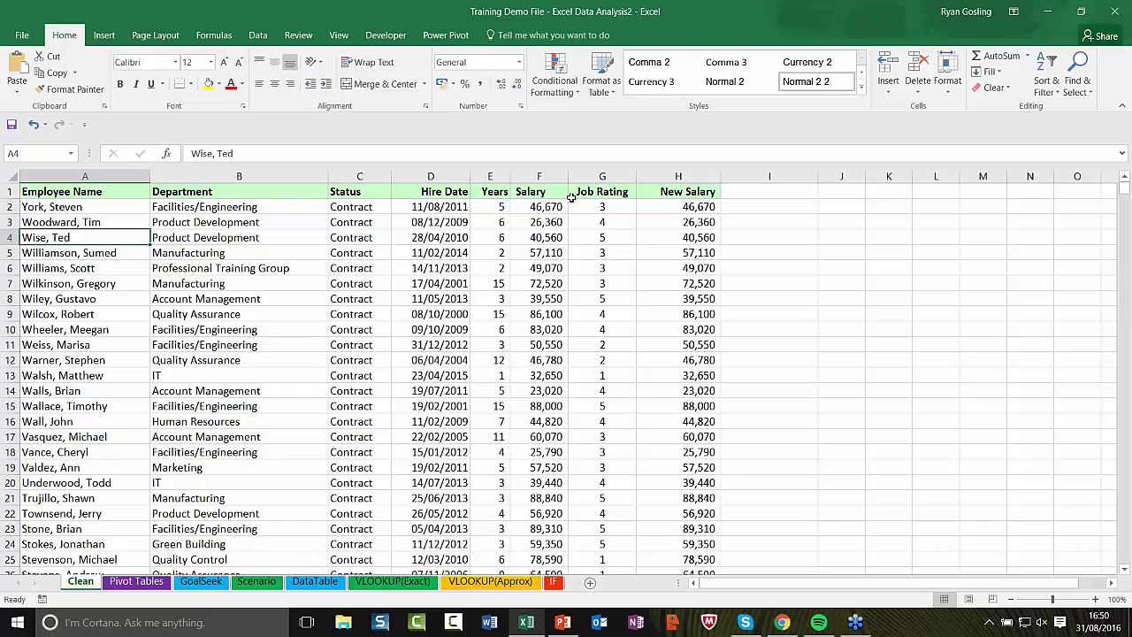
pyautogui.click(258, 37)
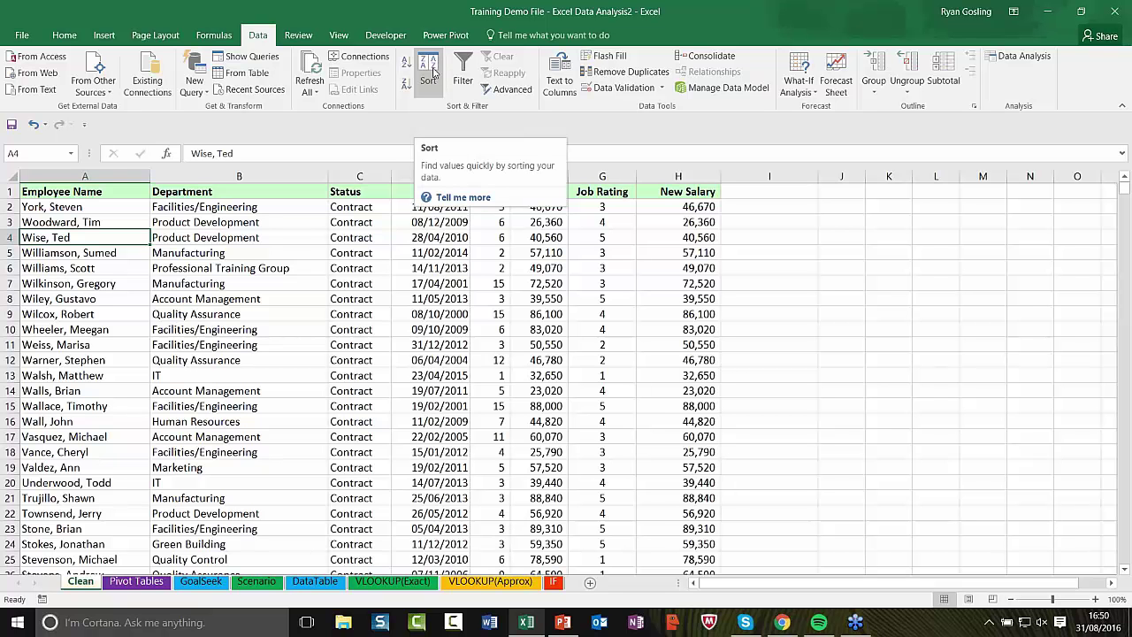
pyautogui.click(70, 267)
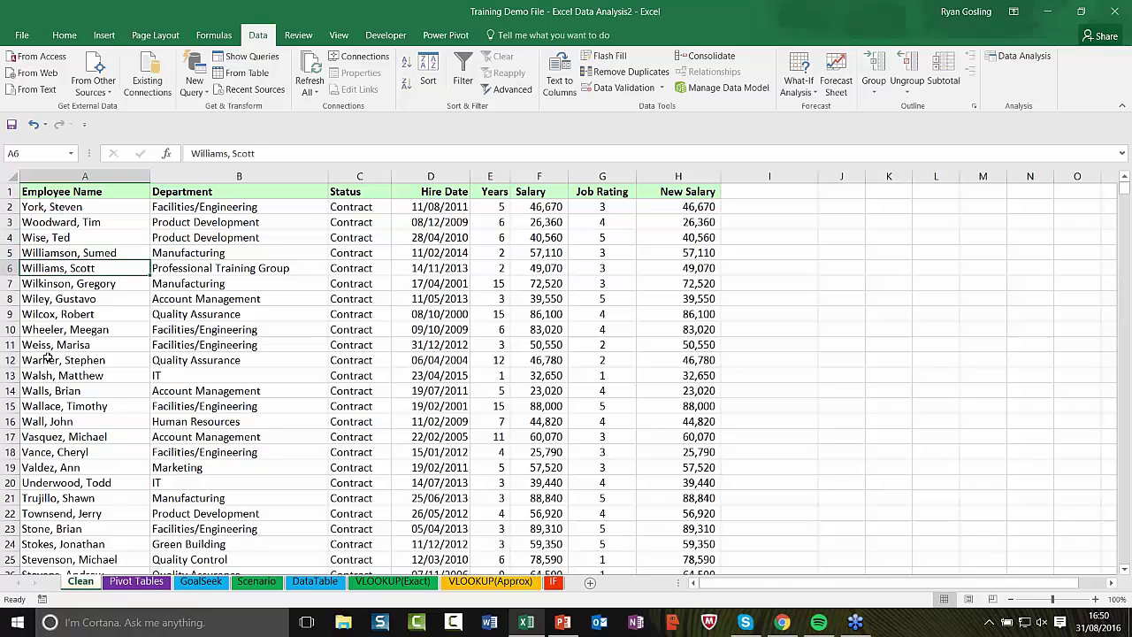
pyautogui.press('Up')
pyautogui.press('Up')
pyautogui.press('Up')
pyautogui.press('Up')
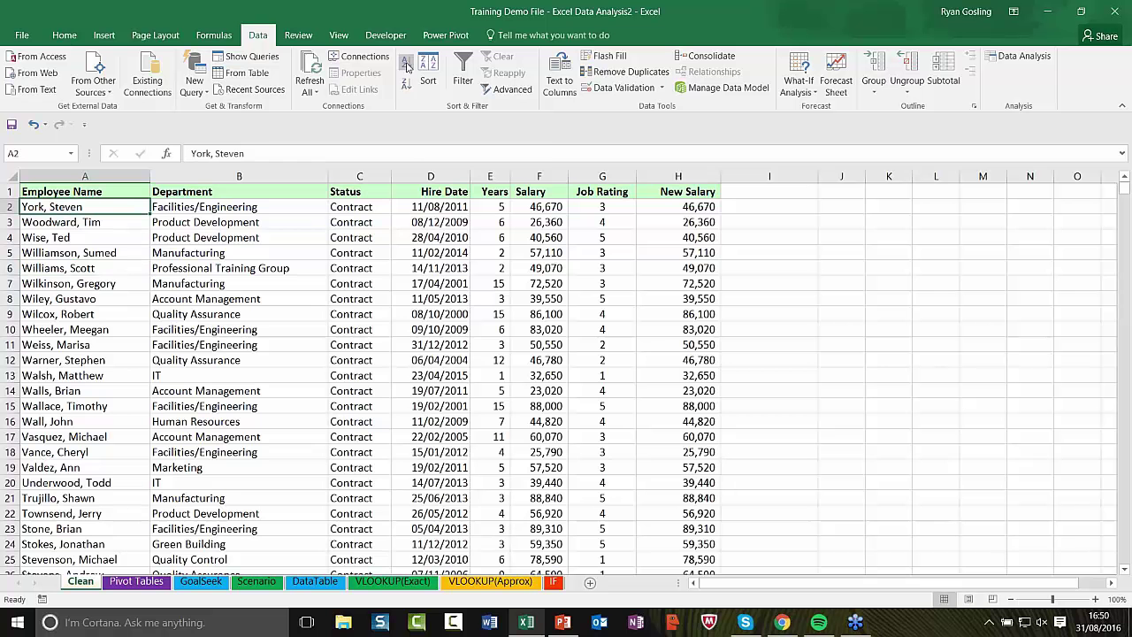
pyautogui.click(407, 66)
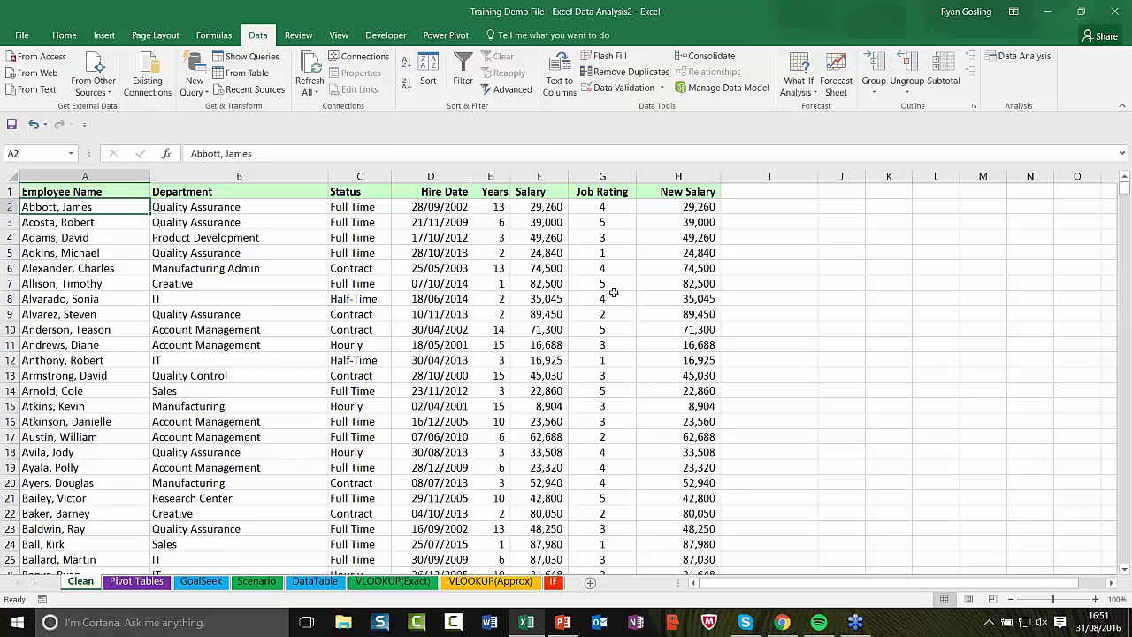
pyautogui.click(403, 89)
pyautogui.click(406, 64)
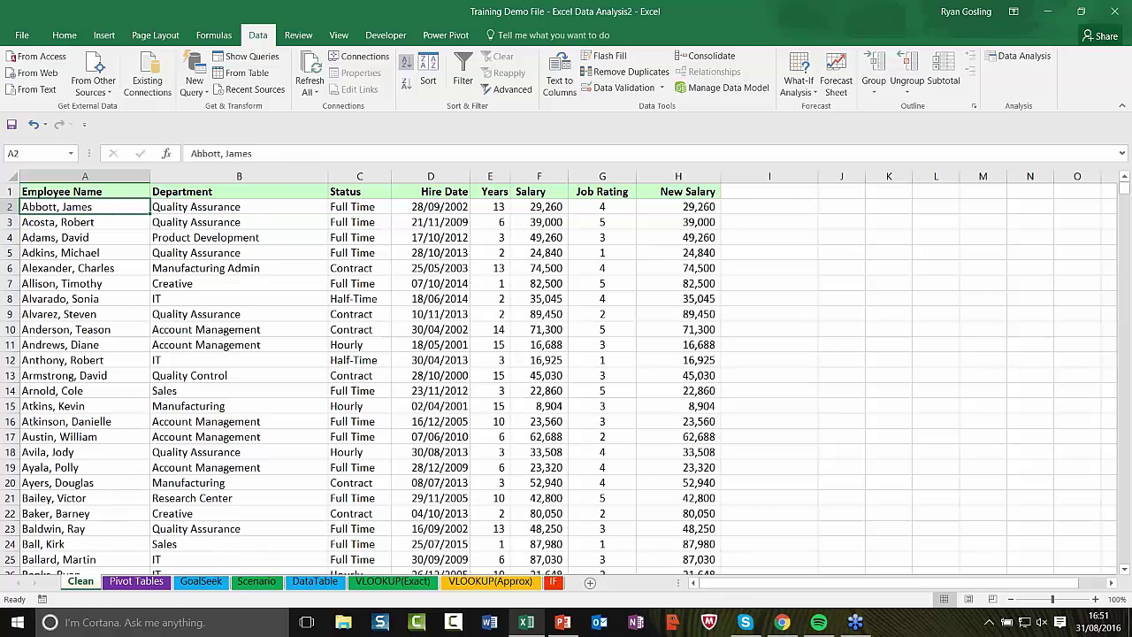
# Sort the list by Department from A to Z, switch to Z to A, and return to A to Z.
pyautogui.click(251, 268)
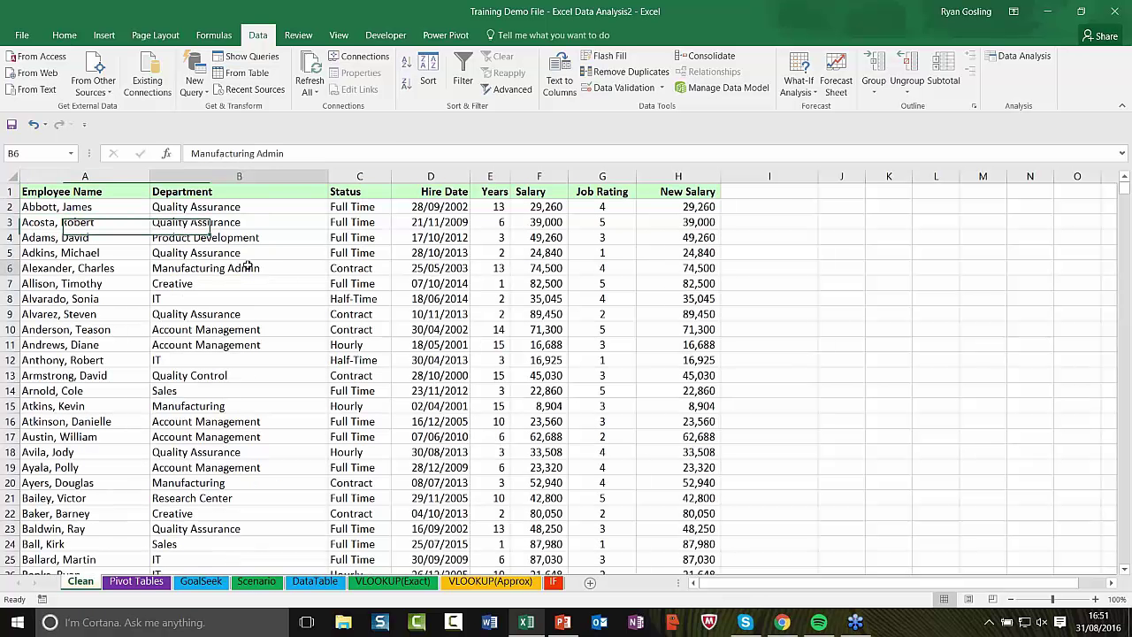
pyautogui.click(408, 66)
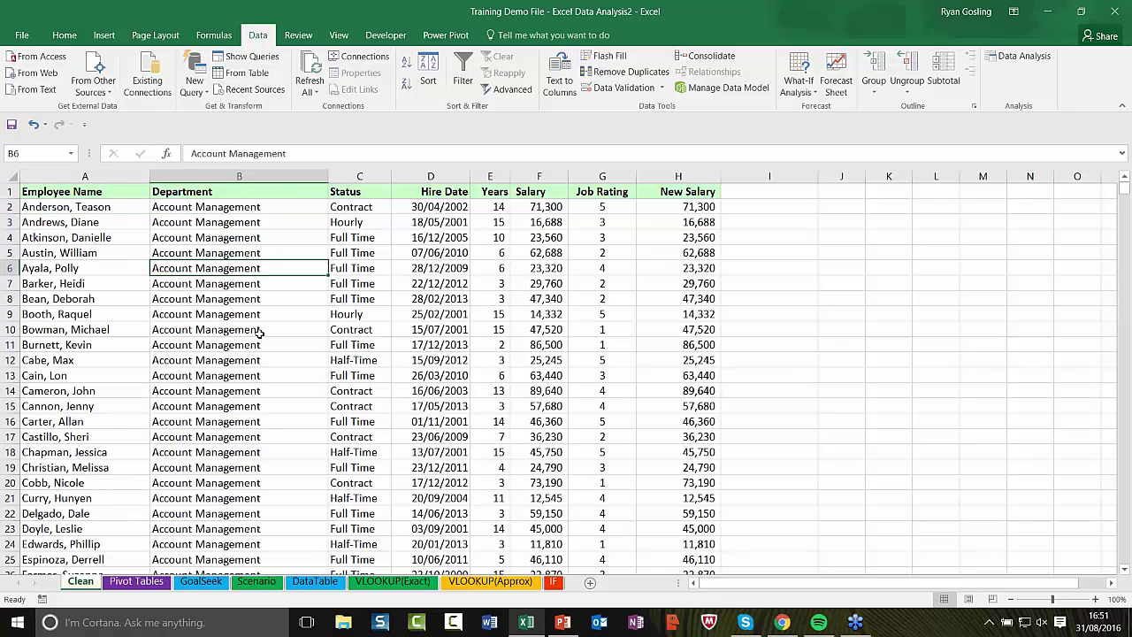
pyautogui.click(408, 84)
pyautogui.click(407, 65)
pyautogui.click(83, 231)
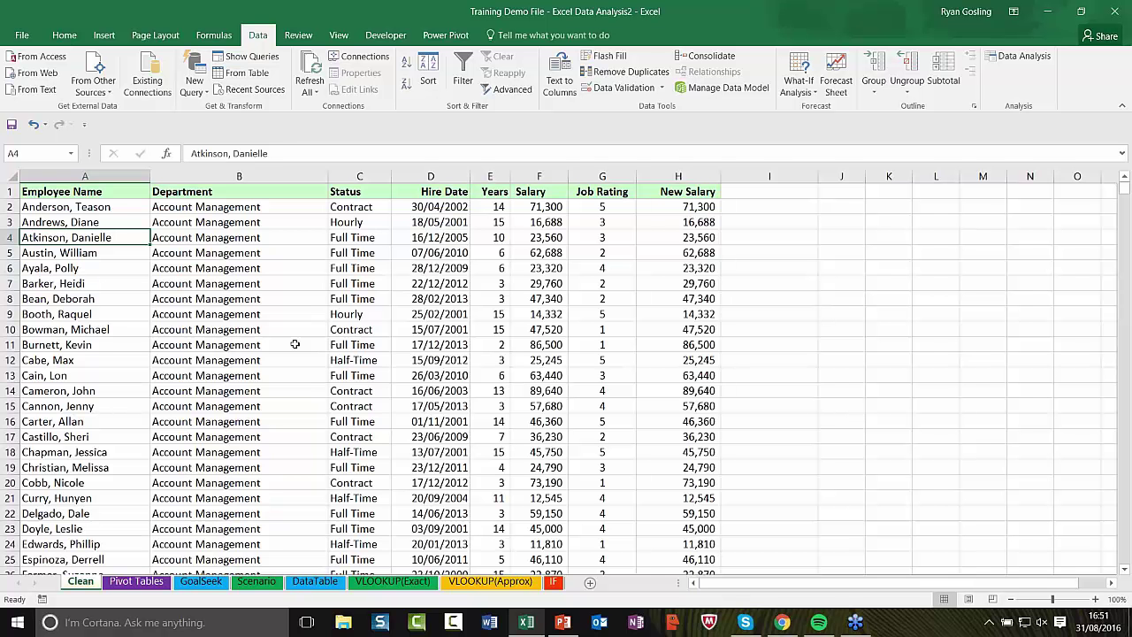
pyautogui.click(70, 281)
pyautogui.click(213, 255)
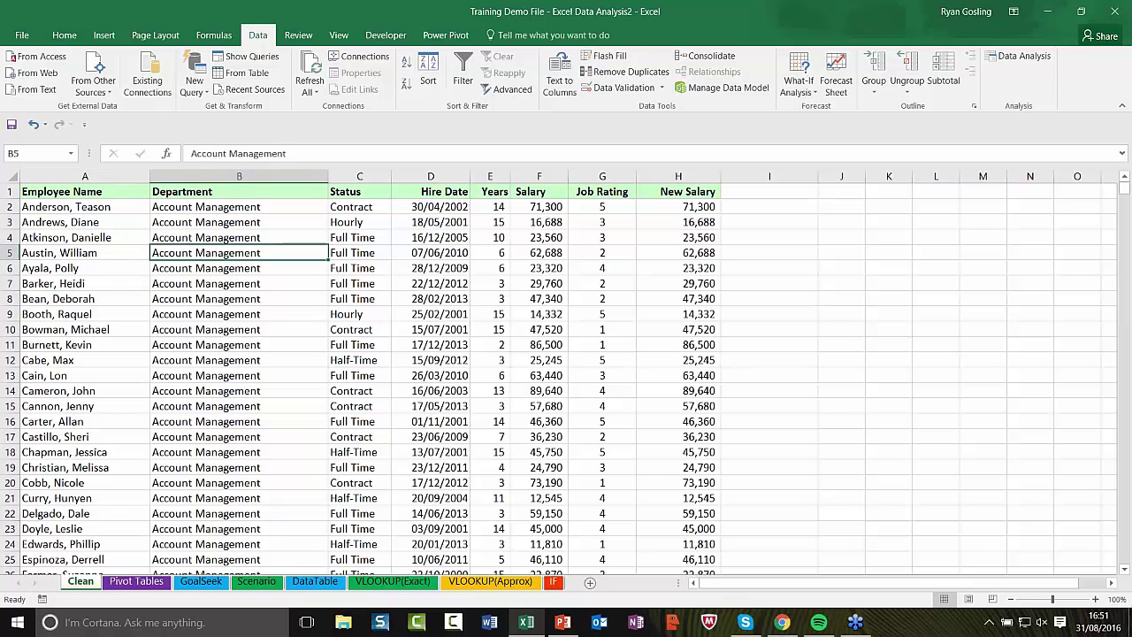
pyautogui.click(439, 258)
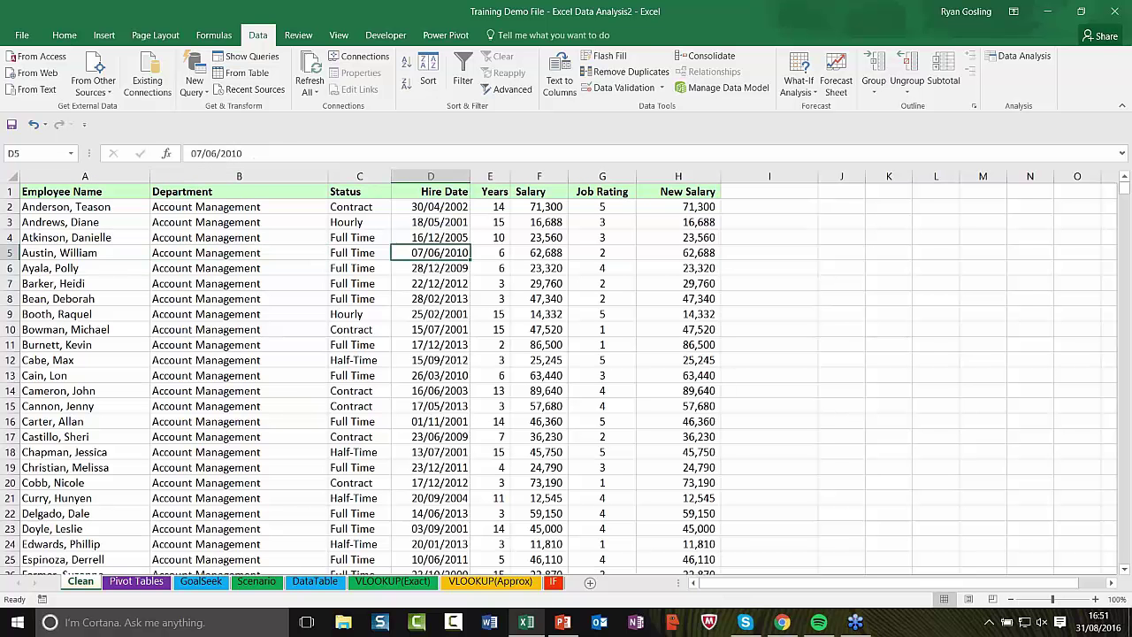
# Start a custom sort of the employee list with Department as the first level, sorted on Values from A to Z.
pyautogui.click(682, 258)
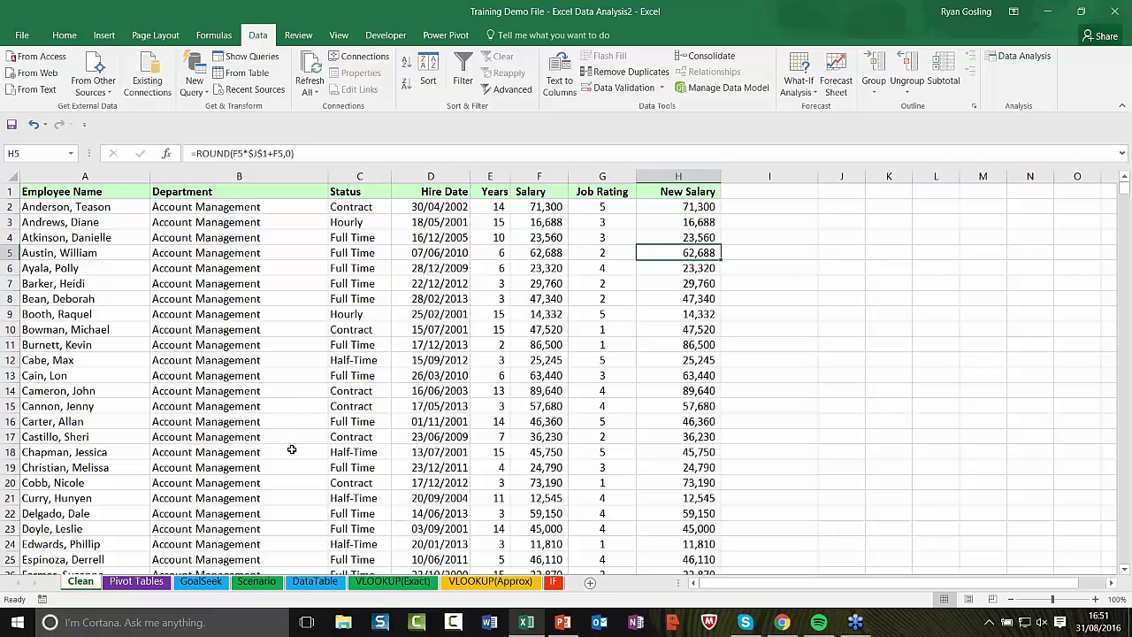
pyautogui.click(429, 78)
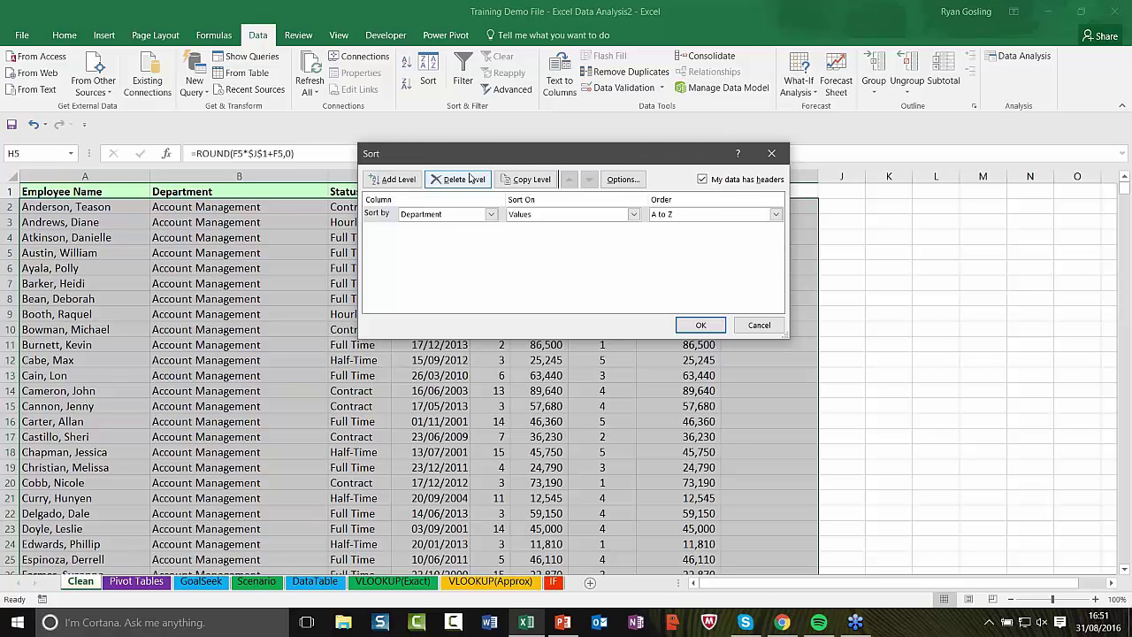
pyautogui.moveTo(468, 156); pyautogui.dragTo(535, 118)
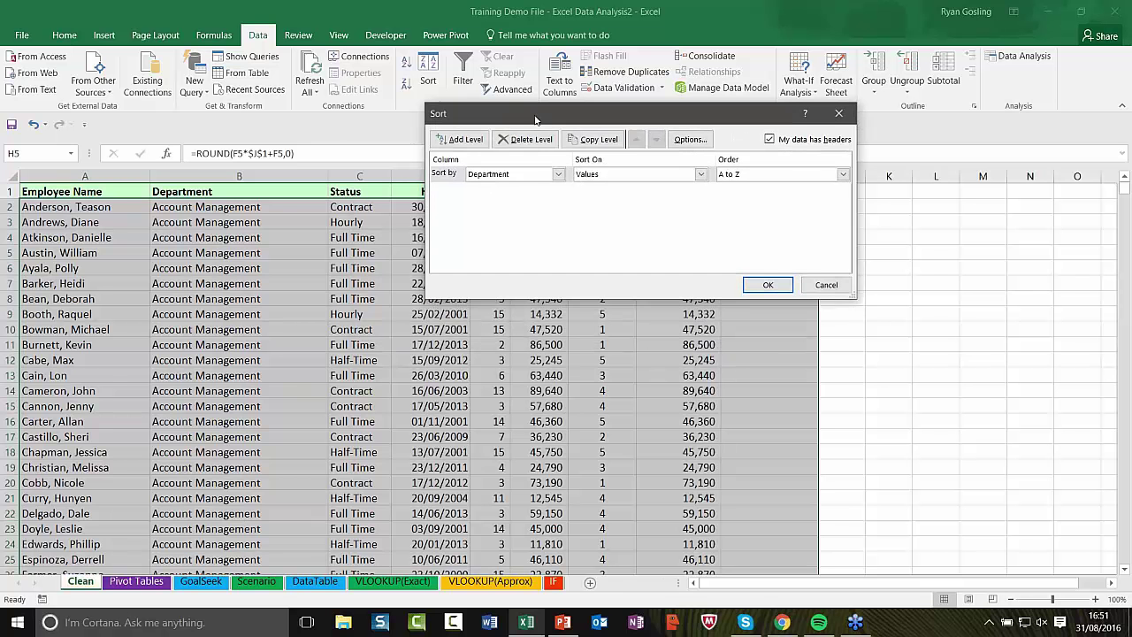
pyautogui.click(539, 173)
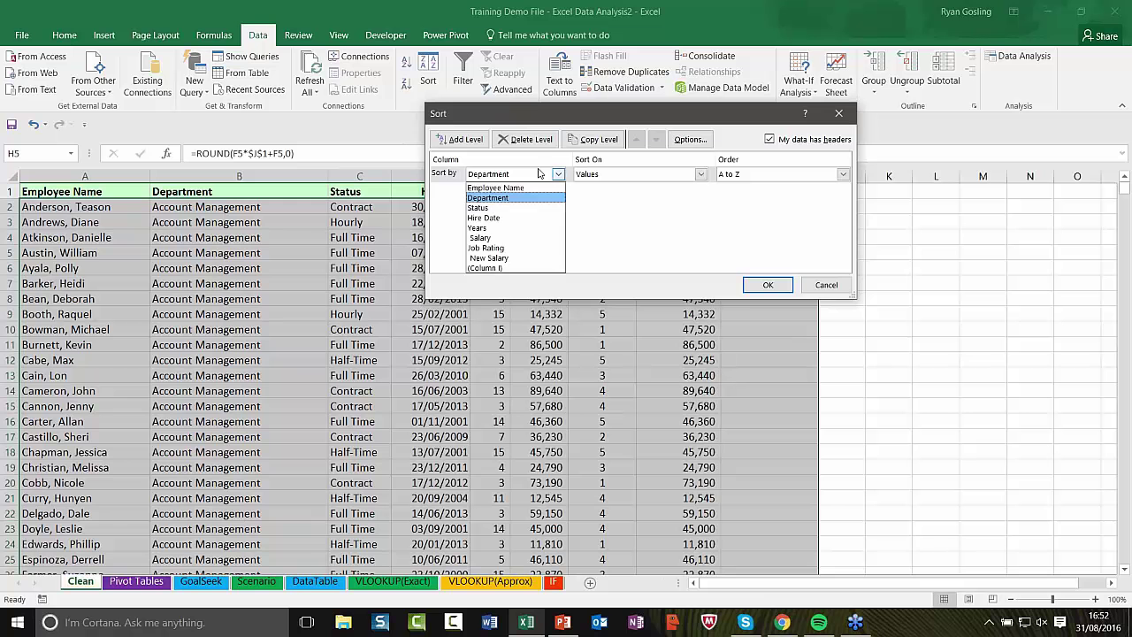
pyautogui.click(504, 199)
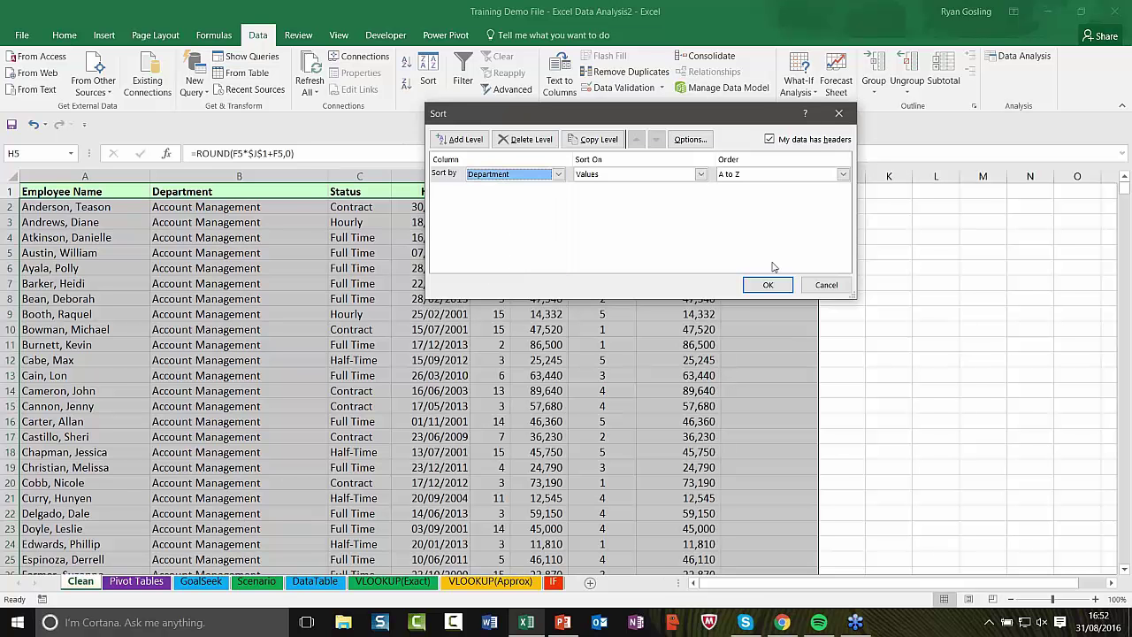
pyautogui.click(699, 174)
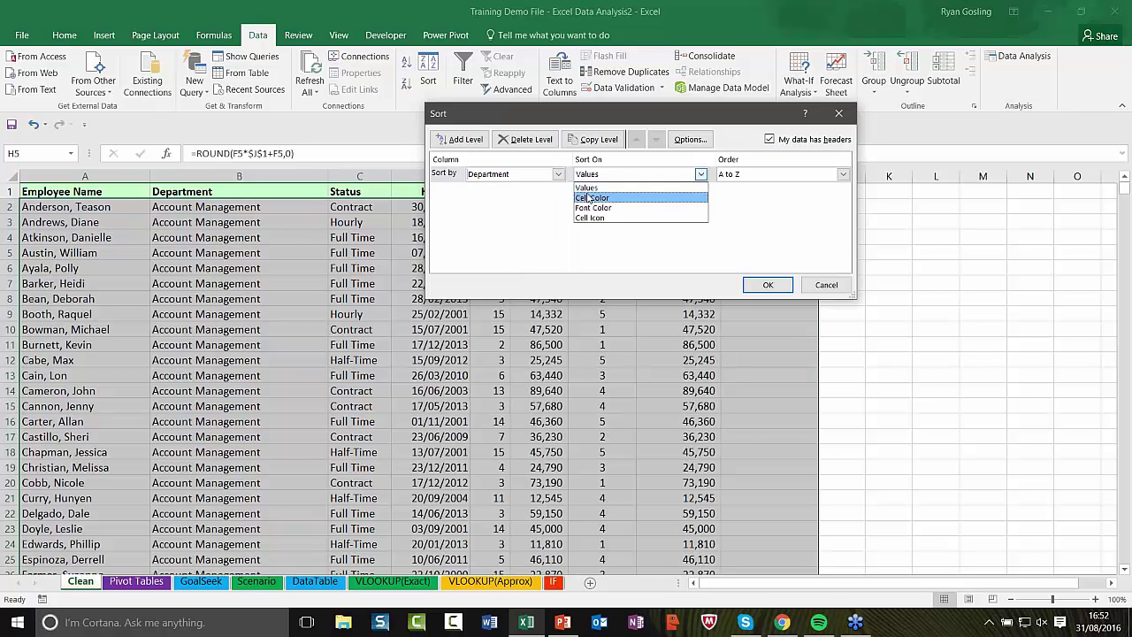
pyautogui.click(598, 188)
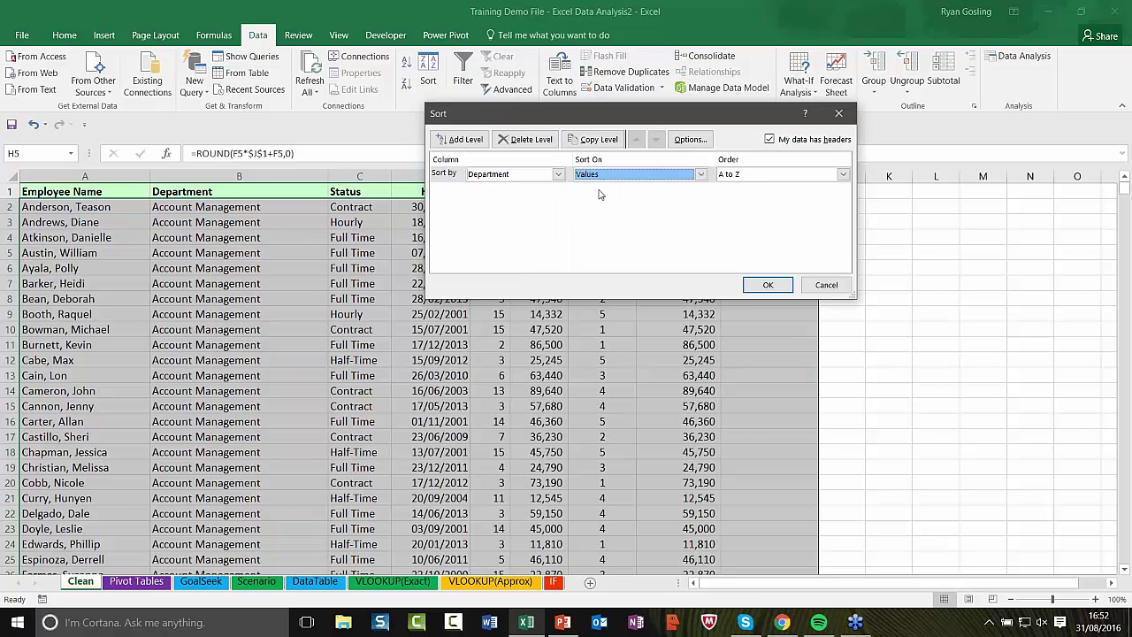
pyautogui.click(843, 174)
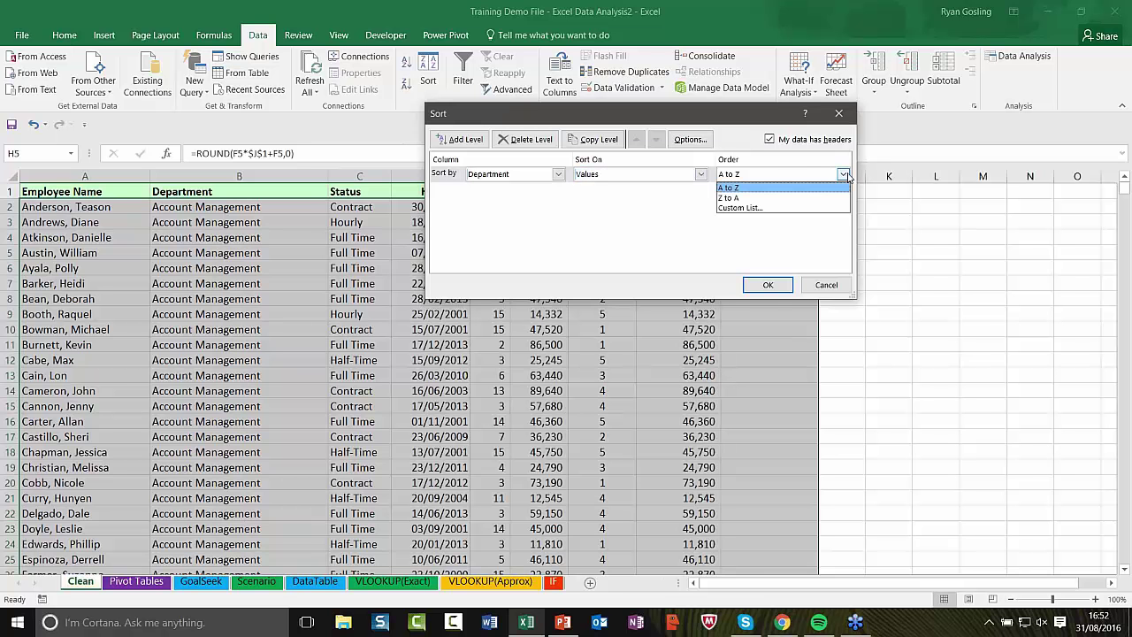
pyautogui.click(808, 189)
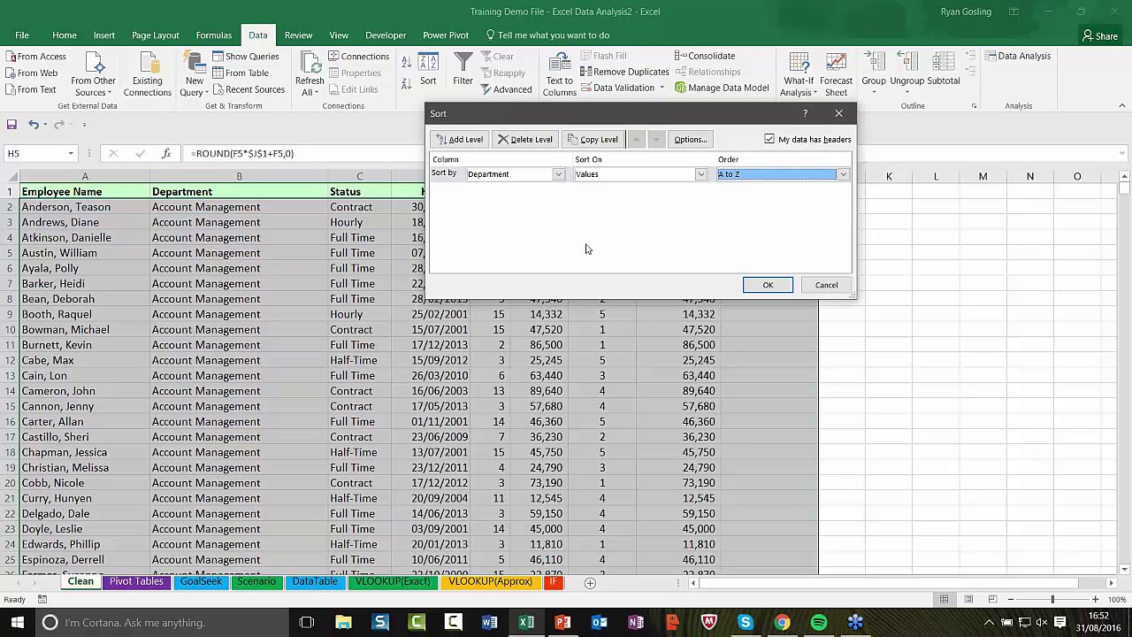
# Add a second sort level for Hire Date, sorted on Values in Newest to Oldest order.
pyautogui.click(468, 139)
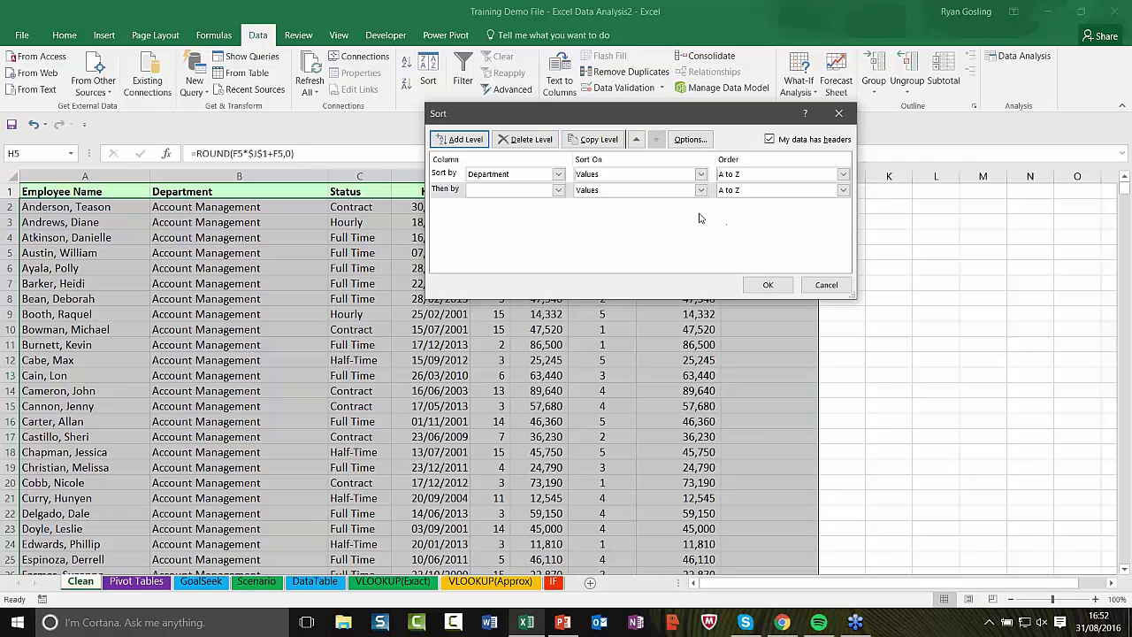
pyautogui.moveTo(594, 111); pyautogui.dragTo(592, 256)
pyautogui.click(555, 333)
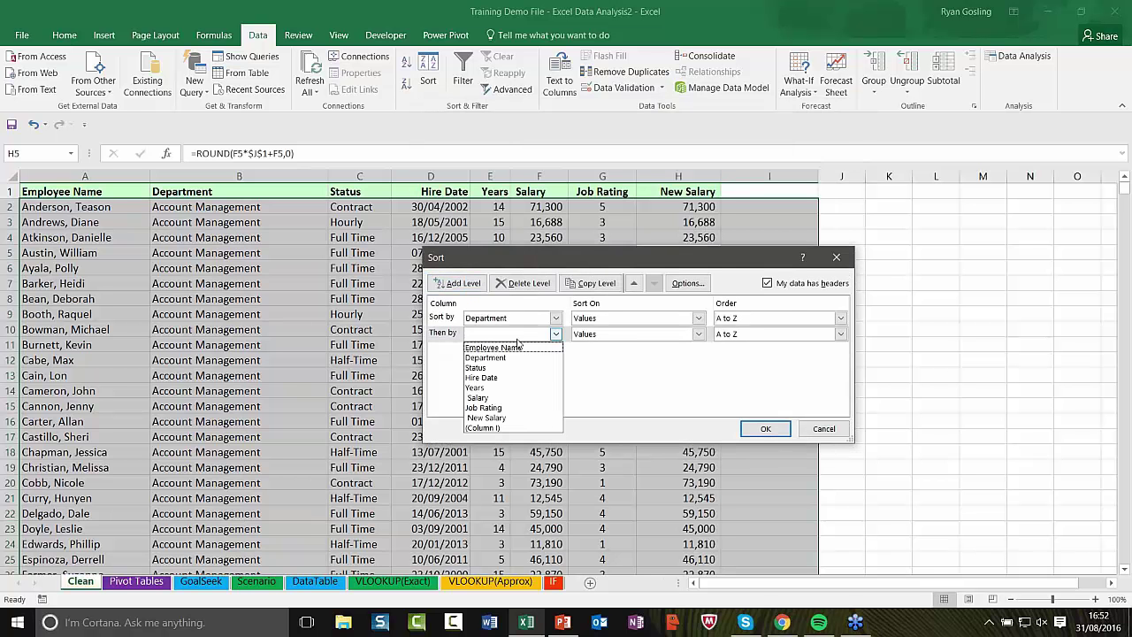
pyautogui.click(491, 379)
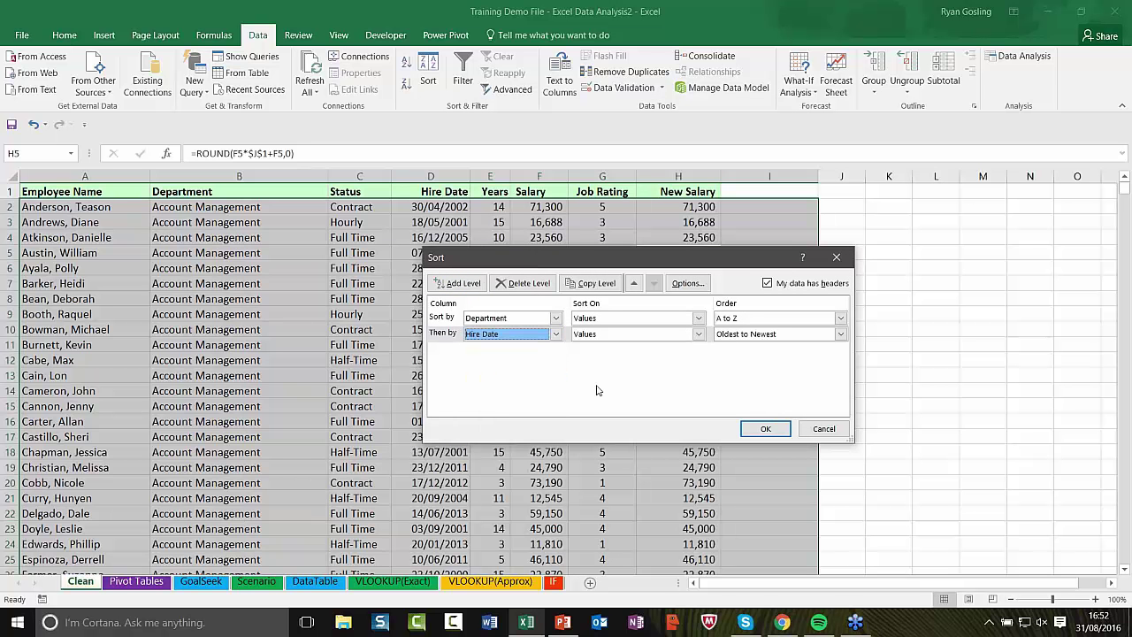
pyautogui.click(699, 334)
pyautogui.click(629, 347)
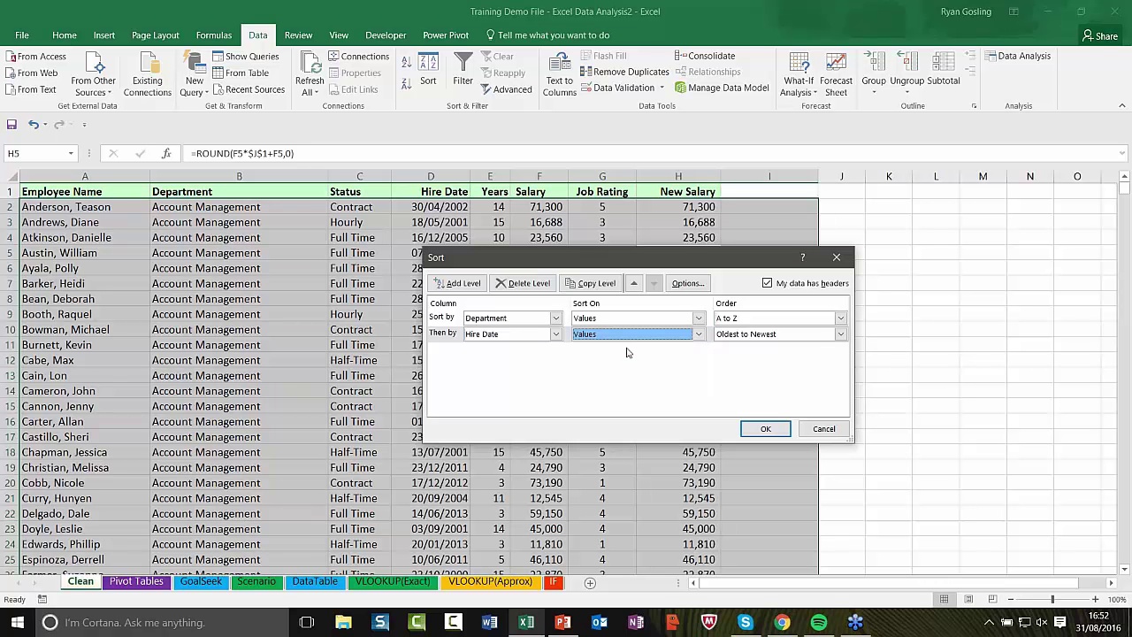
pyautogui.click(841, 333)
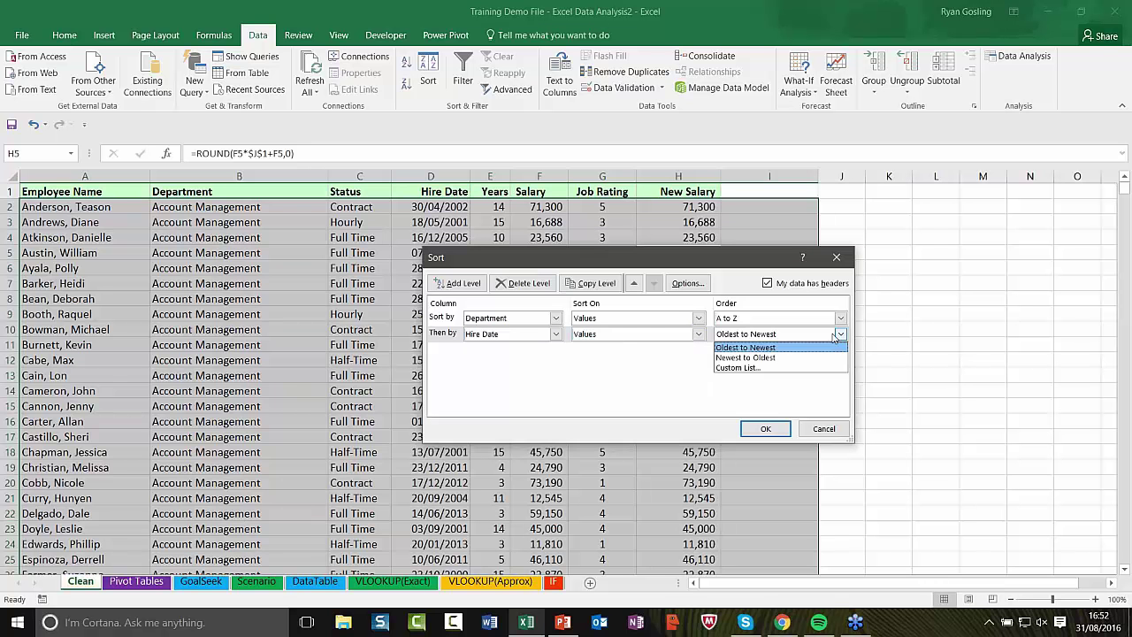
pyautogui.click(787, 359)
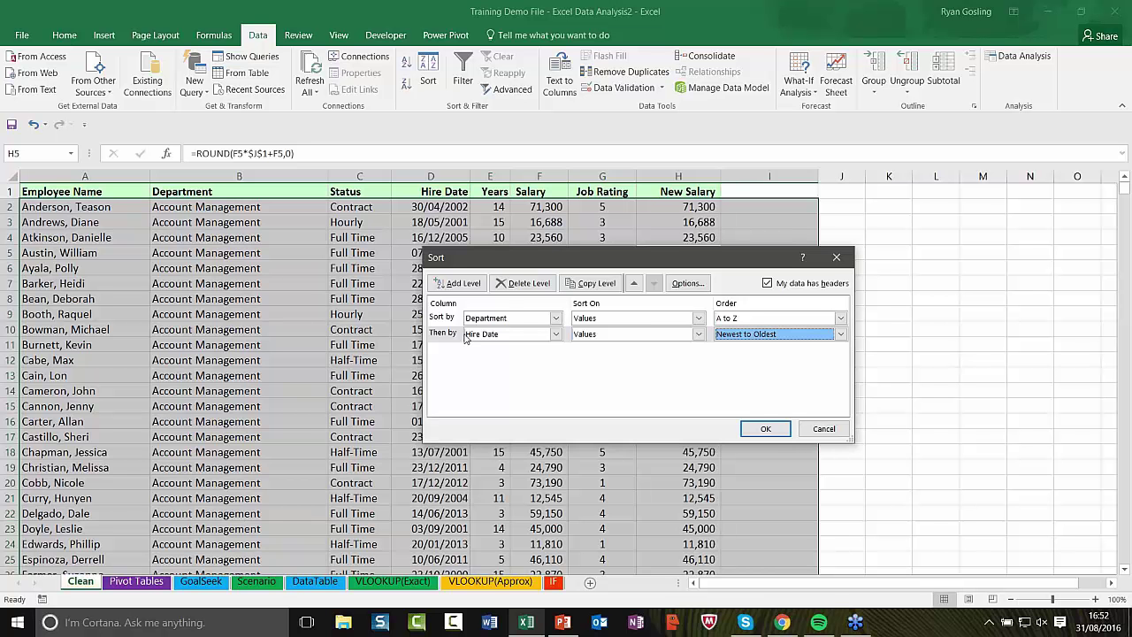
# Add a third sort level for New Salary on Values, ordered Largest to Smallest, and apply the multi-level sort.
pyautogui.click(458, 283)
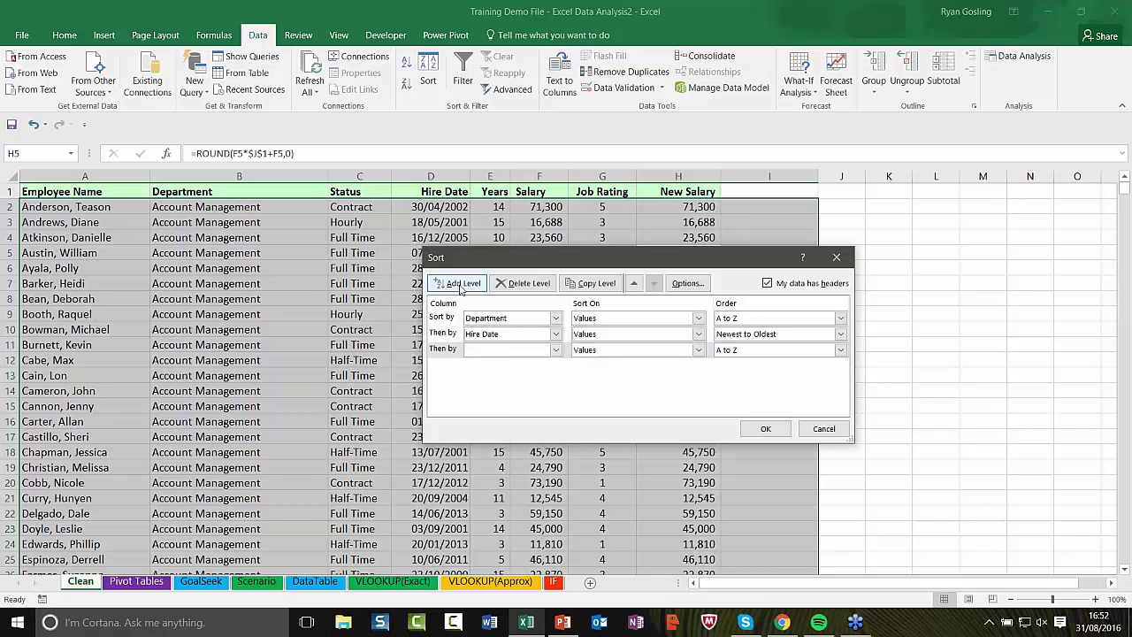
pyautogui.click(557, 350)
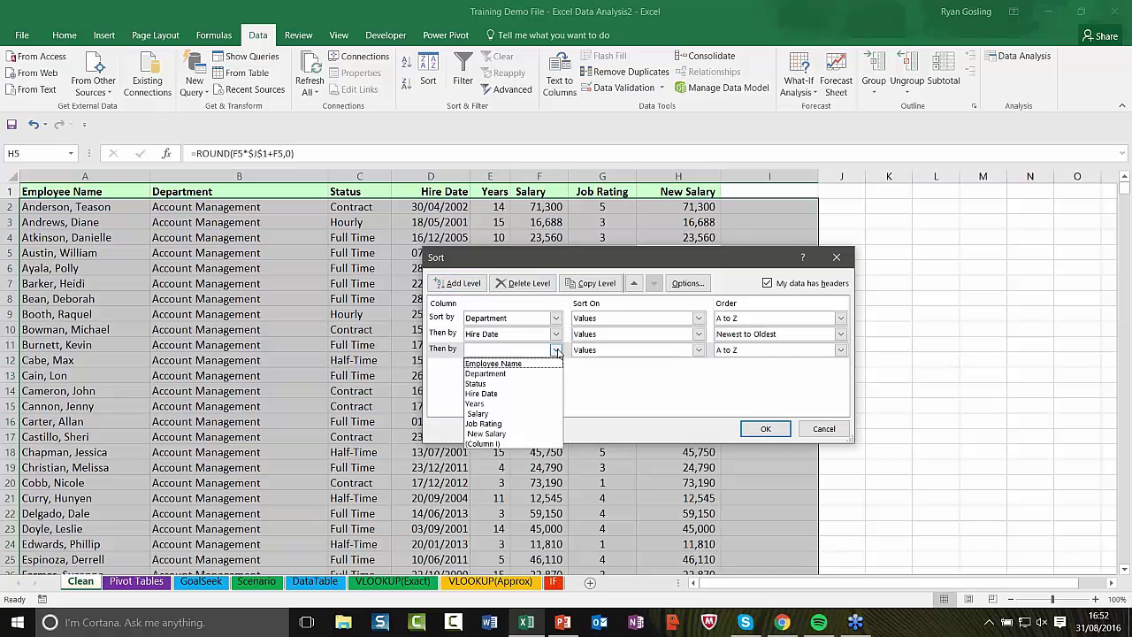
pyautogui.click(498, 434)
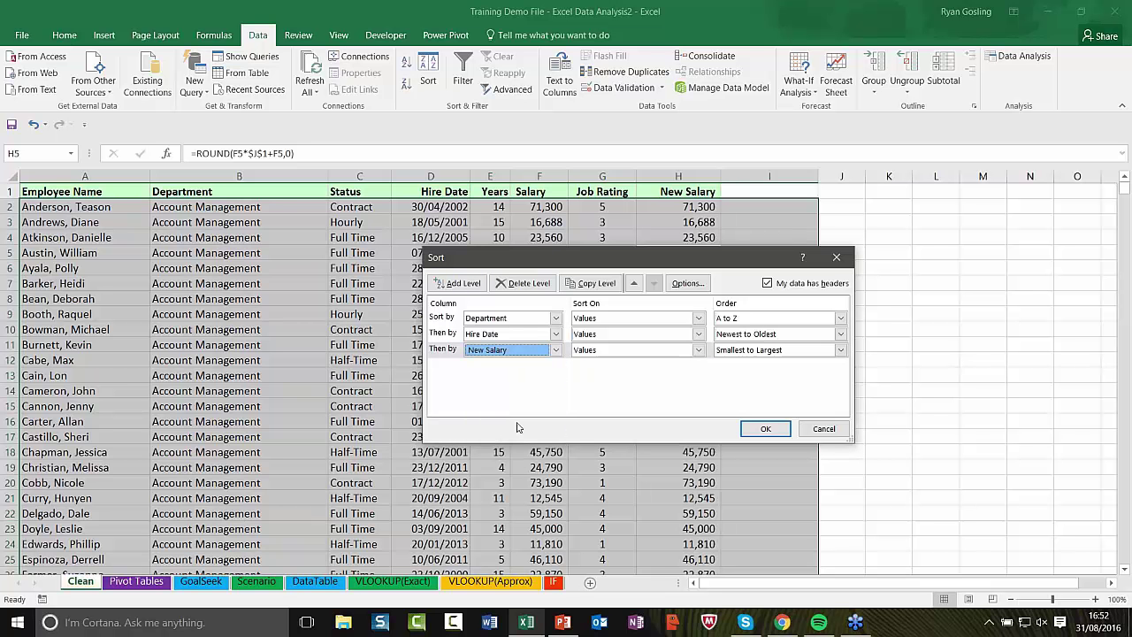
pyautogui.click(698, 350)
pyautogui.click(673, 364)
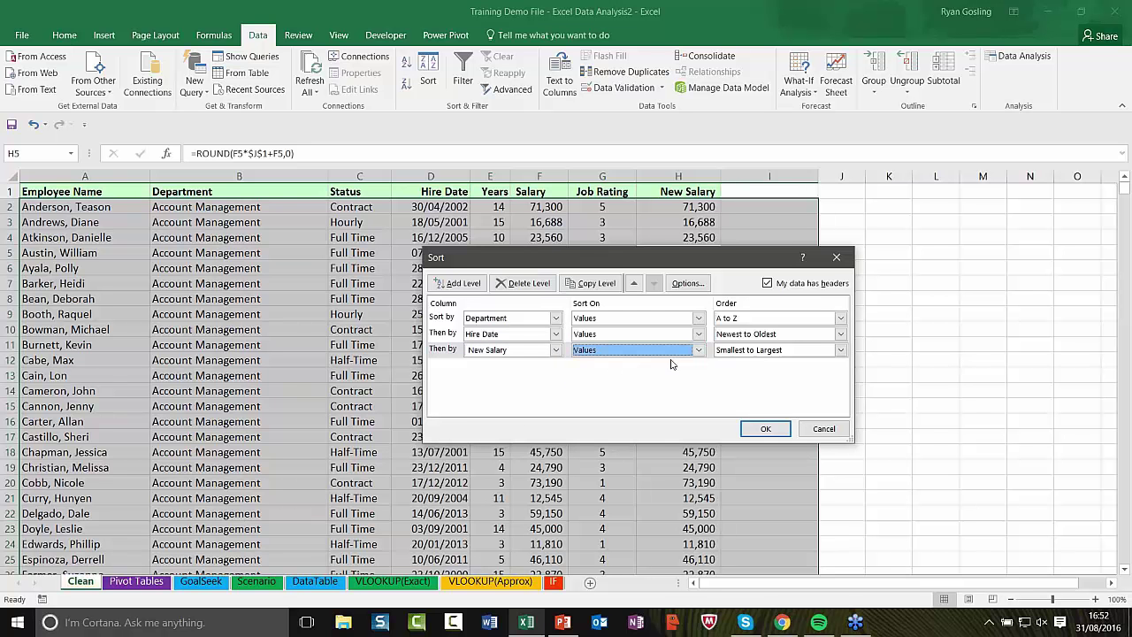
pyautogui.click(840, 350)
pyautogui.click(785, 374)
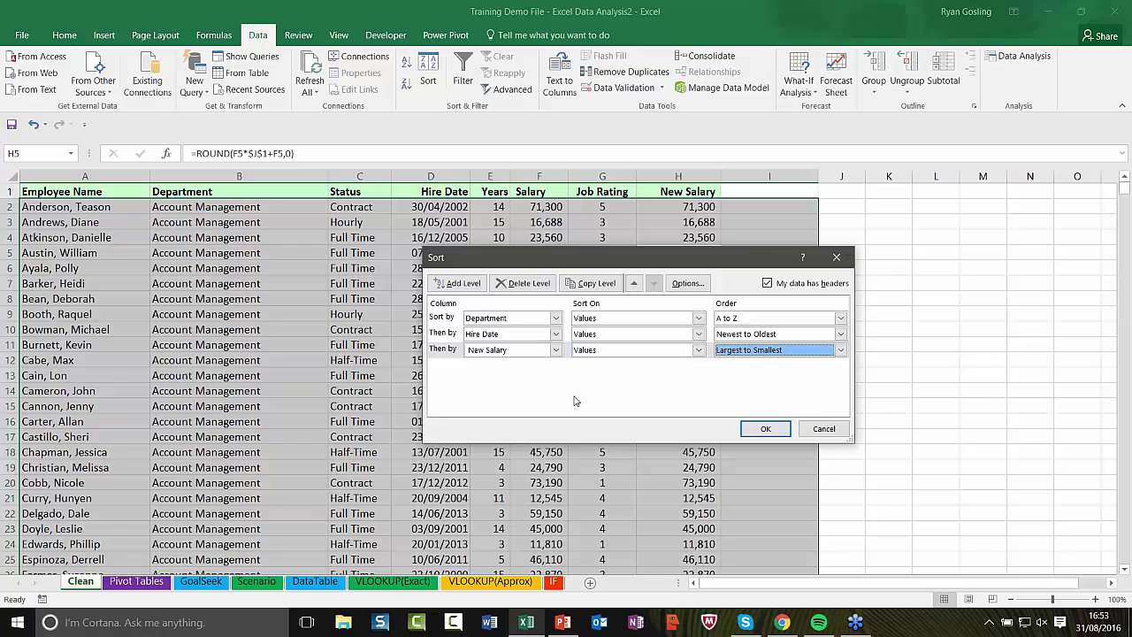
pyautogui.click(765, 429)
pyautogui.click(205, 295)
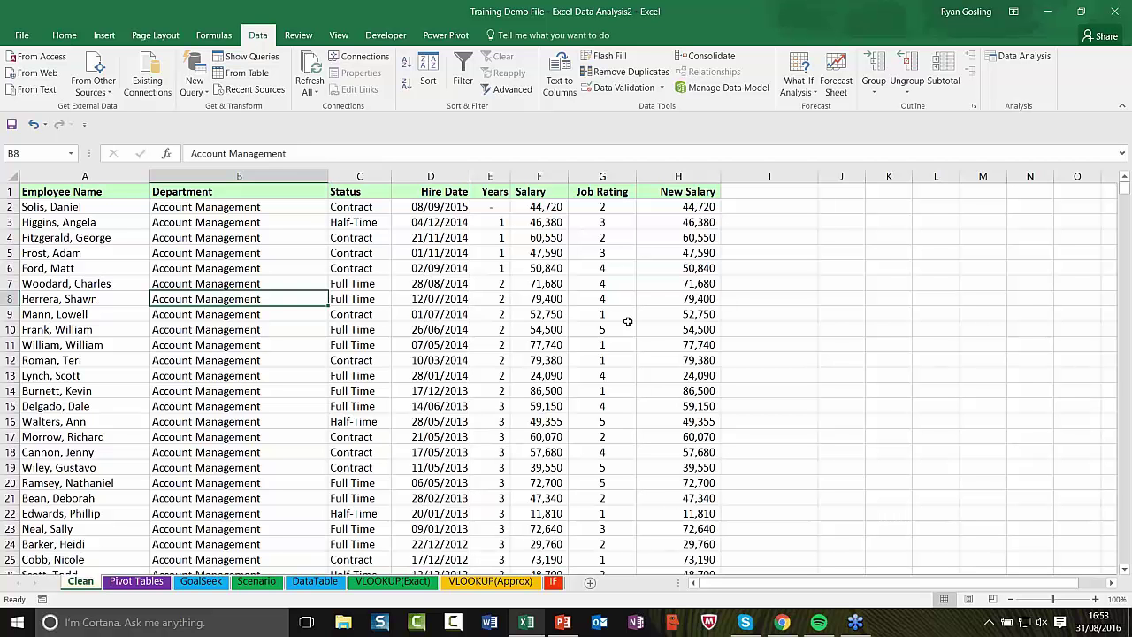
# Sort the employee list by Employee Name from A to Z.
pyautogui.click(239, 225)
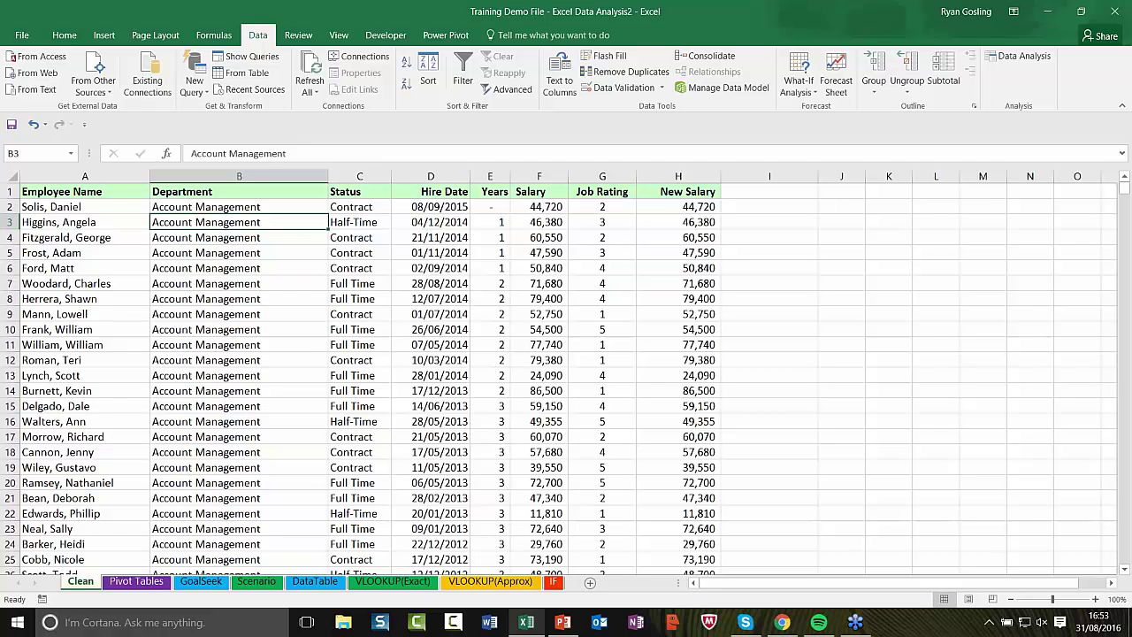
pyautogui.click(75, 223)
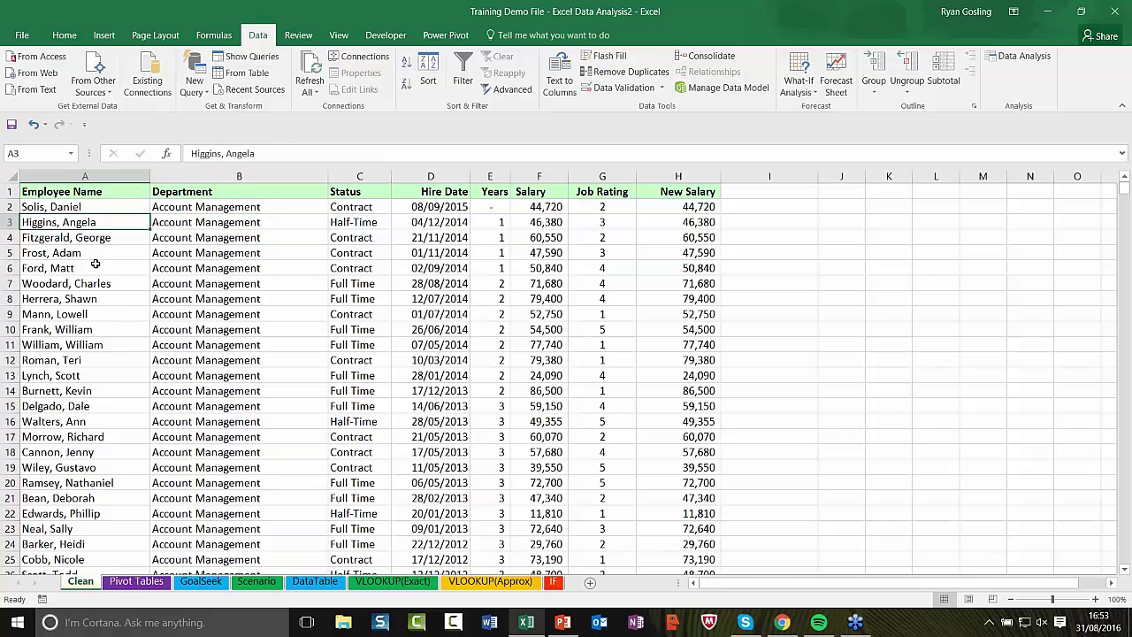
pyautogui.click(407, 63)
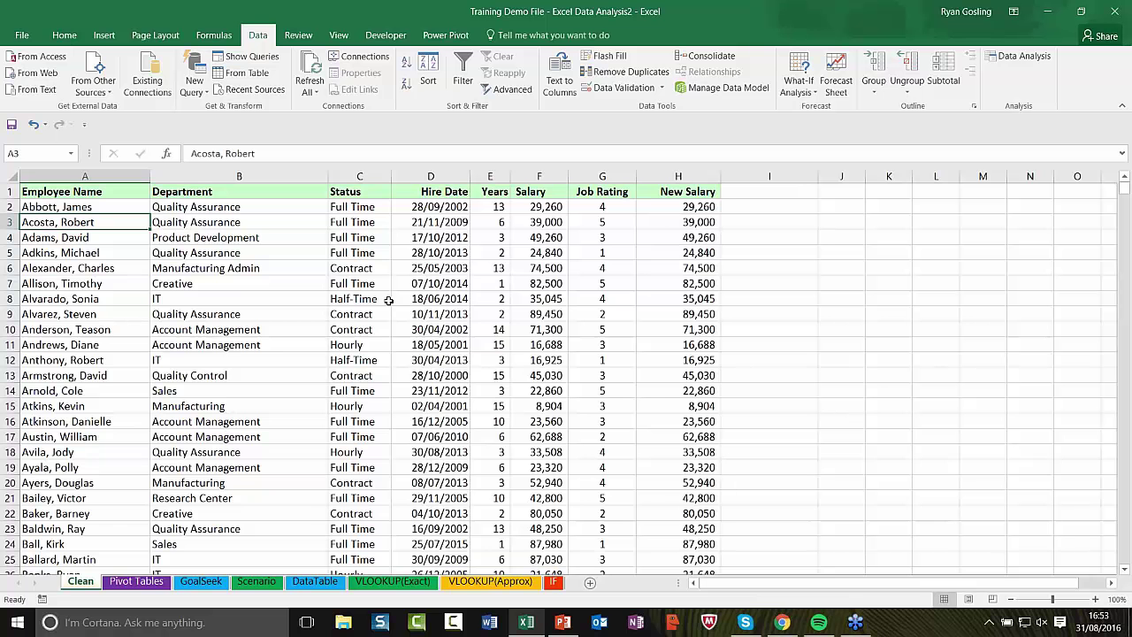
pyautogui.click(62, 252)
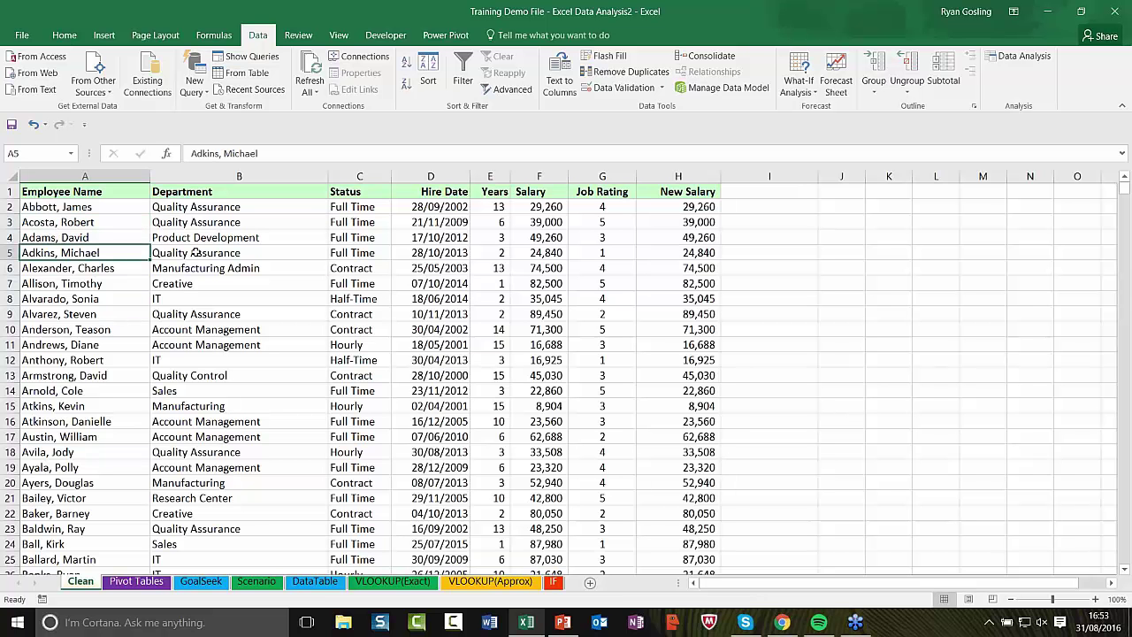
pyautogui.click(99, 232)
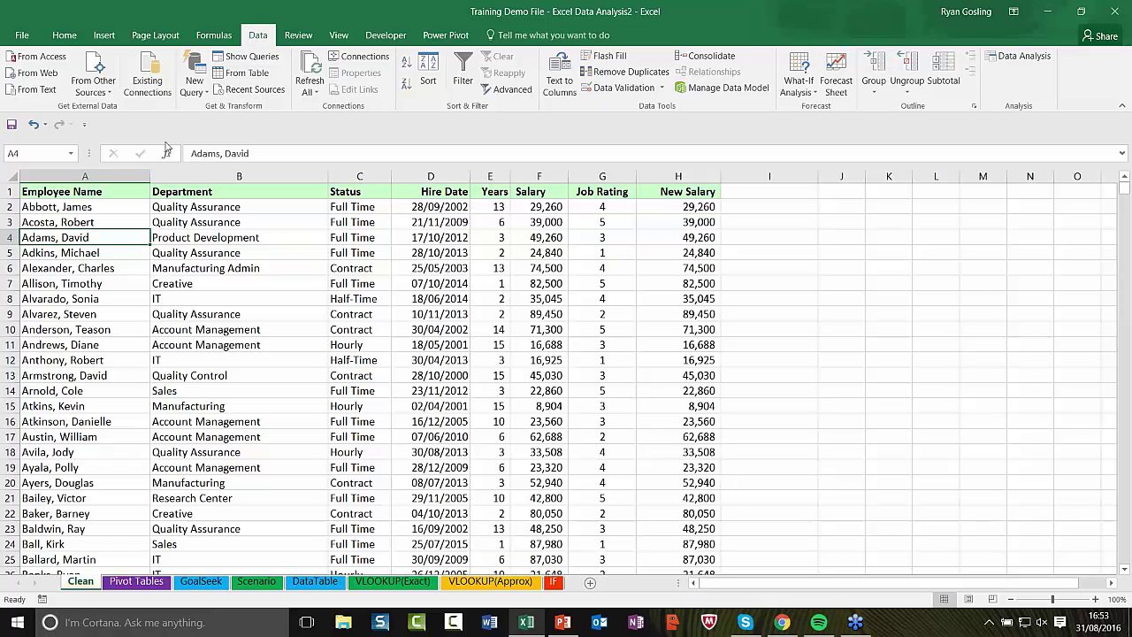
# Turn on filtering for the employee list and filter the Status column to show only Full Time.
pyautogui.click(460, 81)
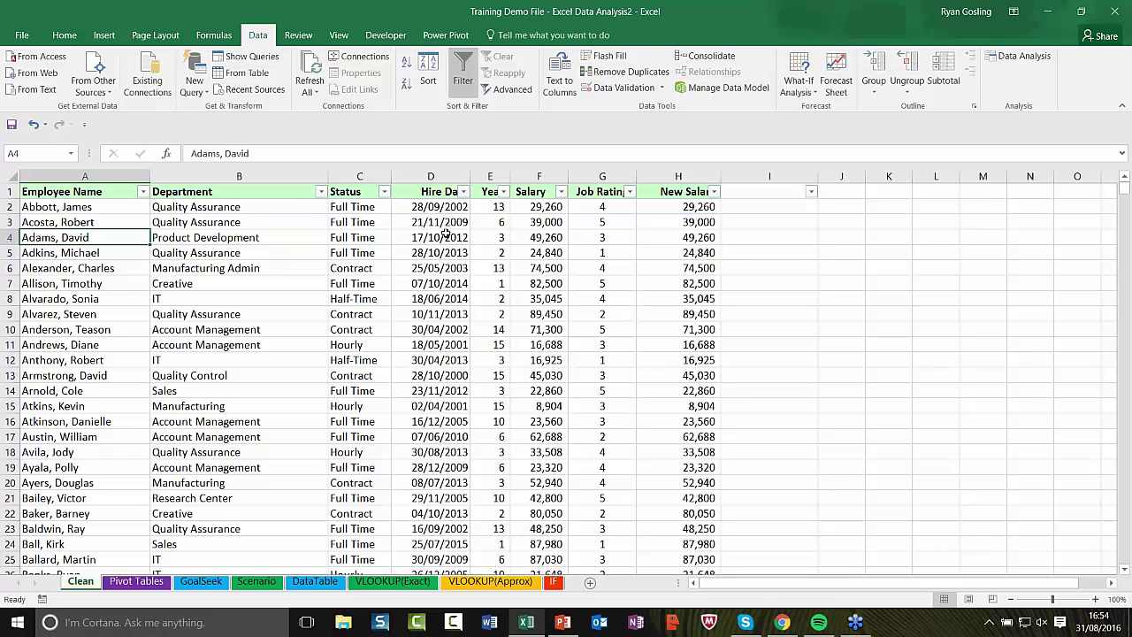
pyautogui.click(383, 192)
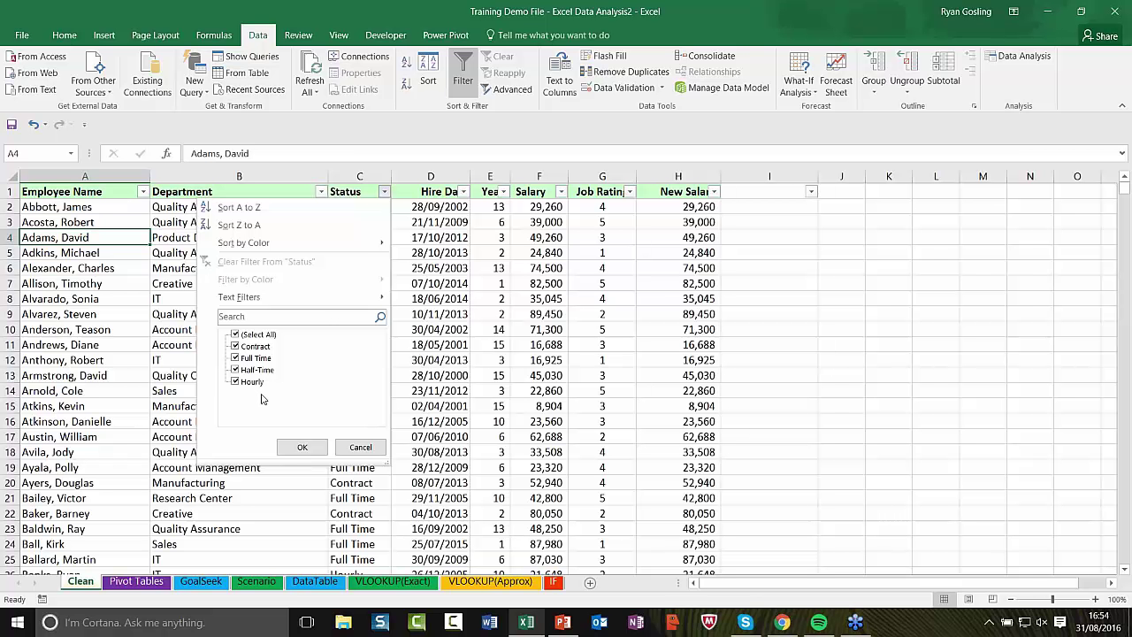
pyautogui.click(235, 336)
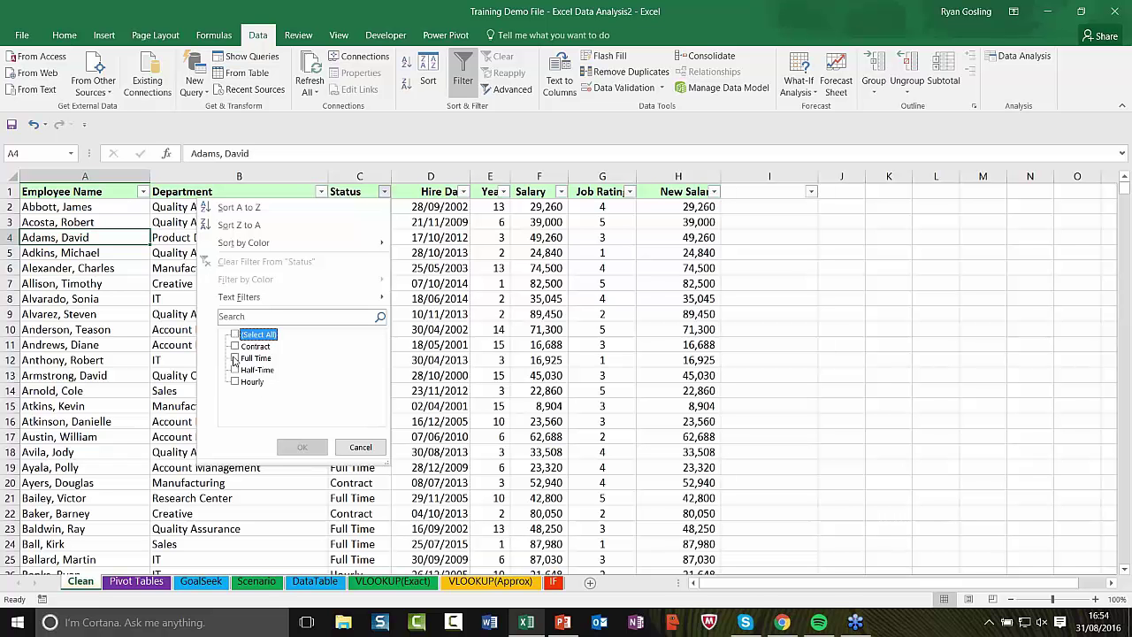
pyautogui.click(235, 358)
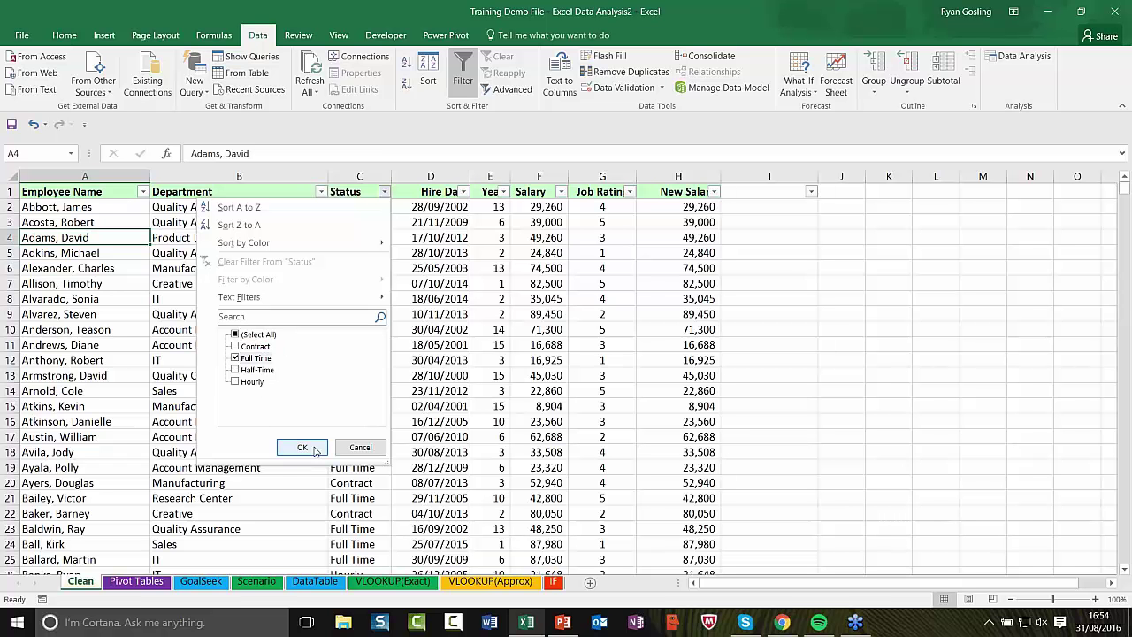
pyautogui.click(302, 446)
pyautogui.click(360, 329)
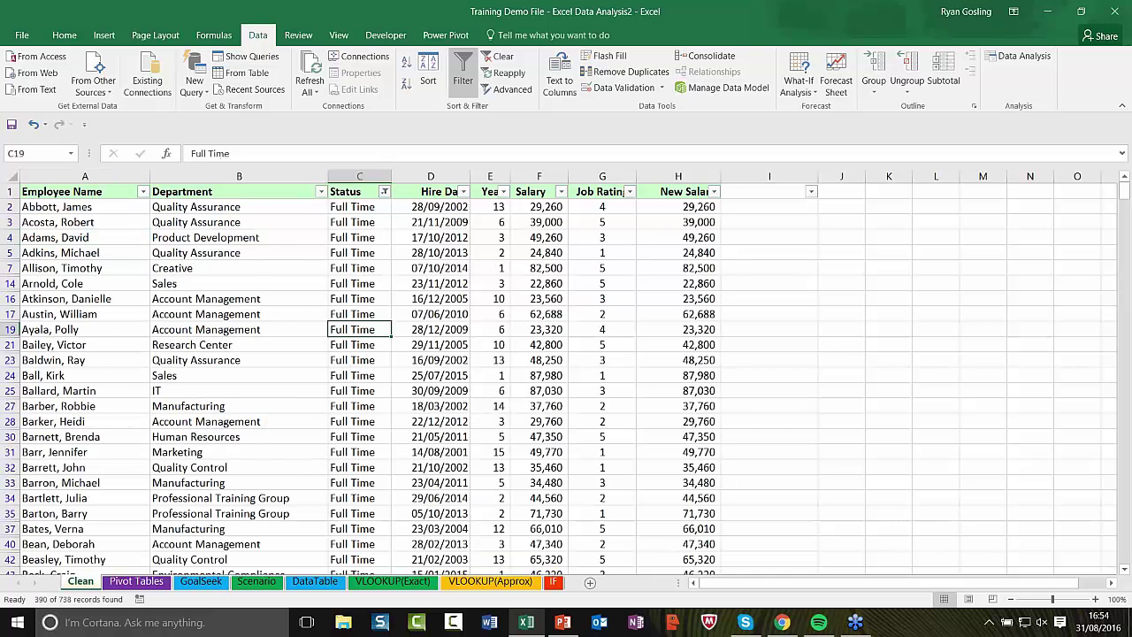
pyautogui.scroll(-10, 218, 545)
pyautogui.scroll(-20, 365, 323)
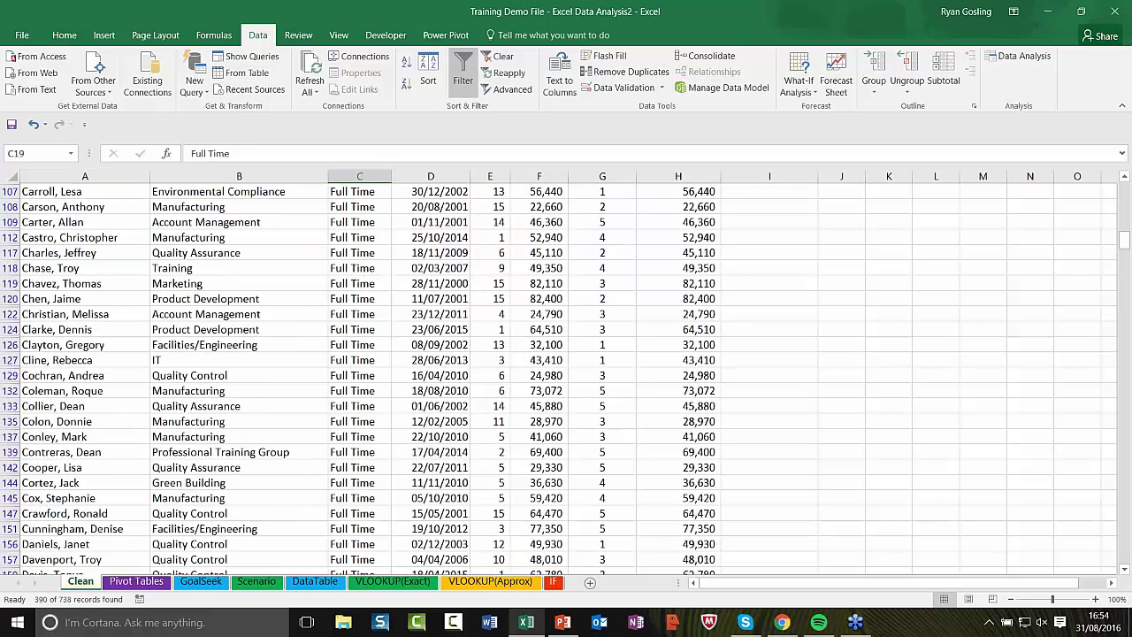
# Filter the Department column to show only Account Management and Creative.
pyautogui.scroll(20, 365, 323)
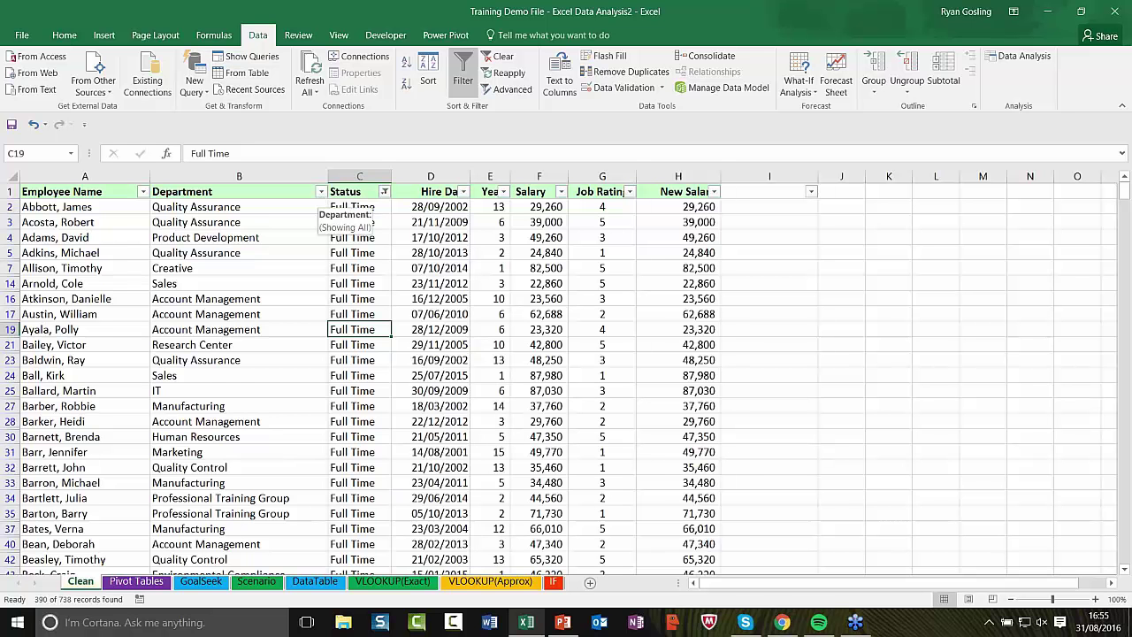
pyautogui.click(320, 192)
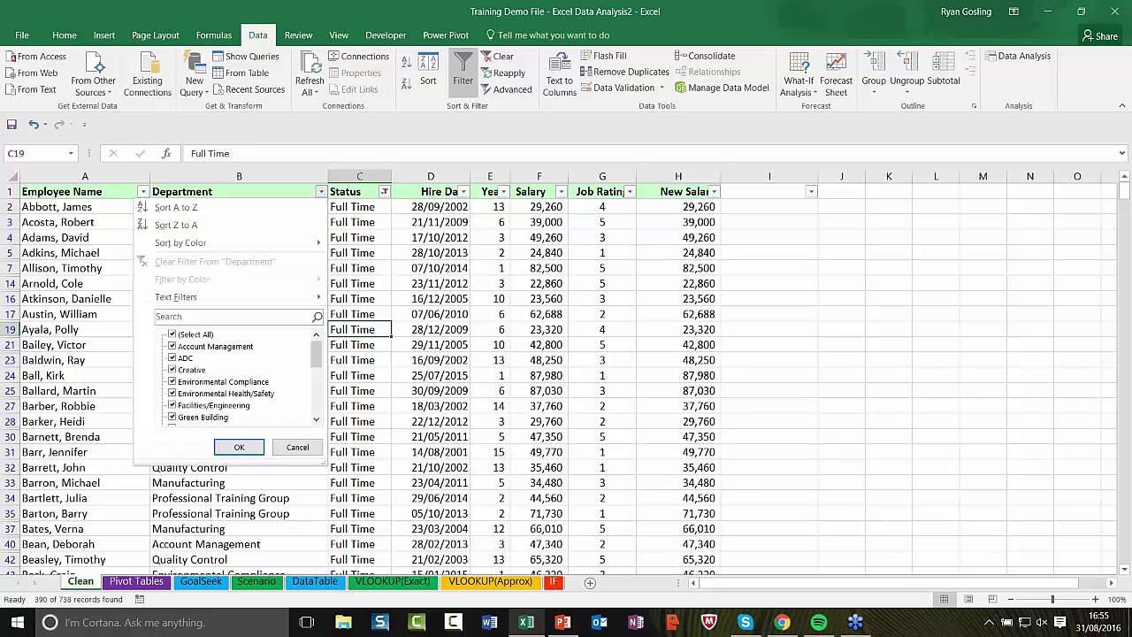
pyautogui.click(172, 335)
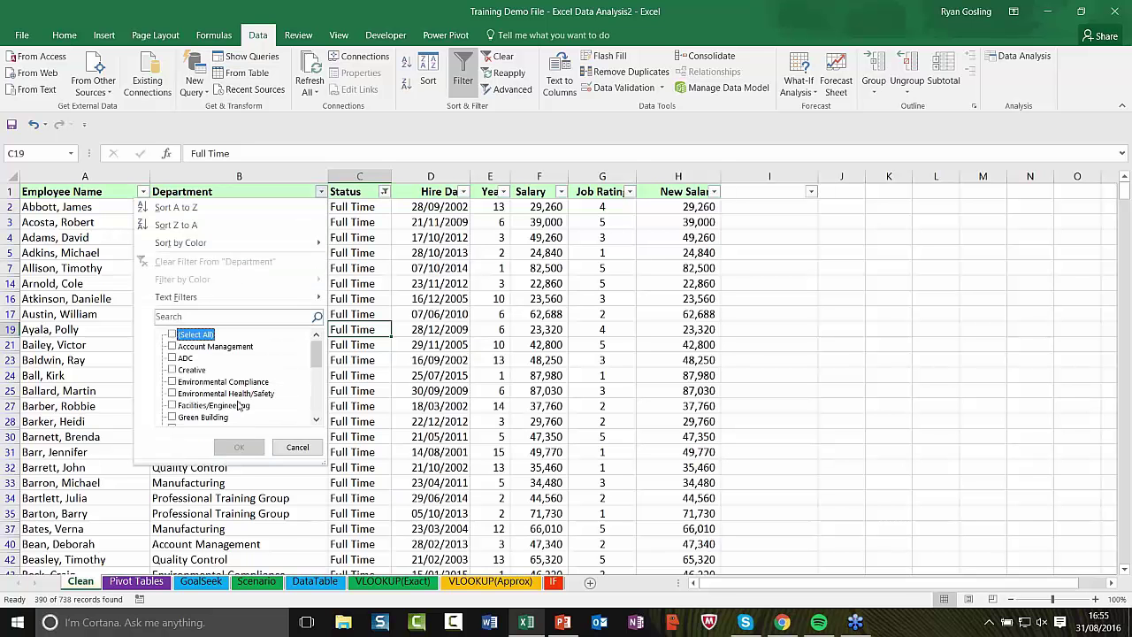
pyautogui.click(172, 346)
pyautogui.click(173, 370)
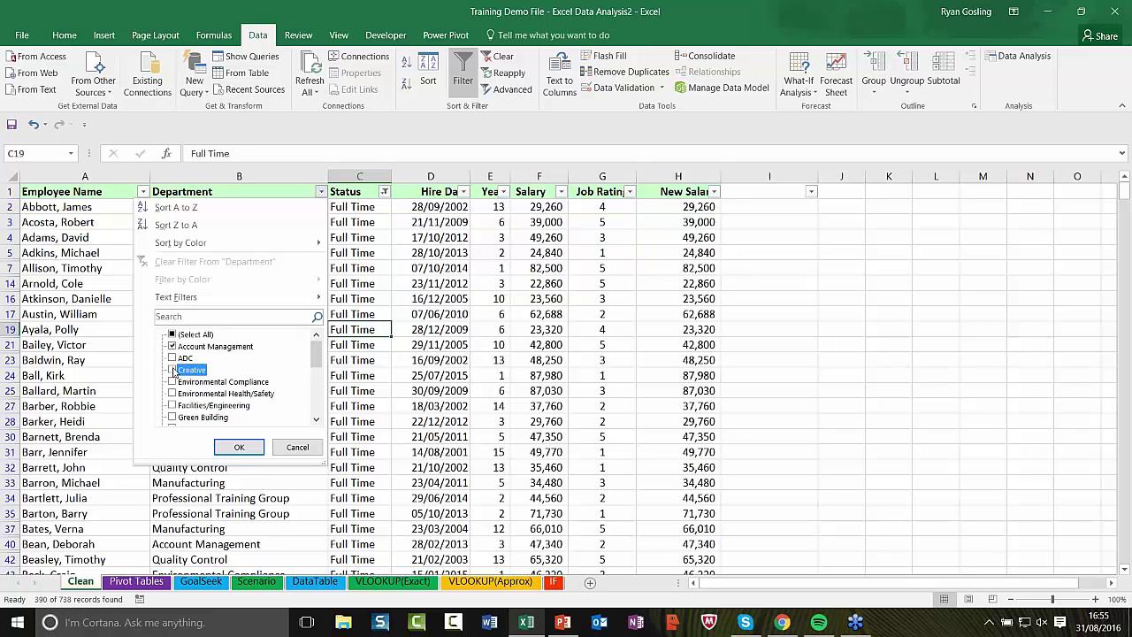
pyautogui.click(240, 448)
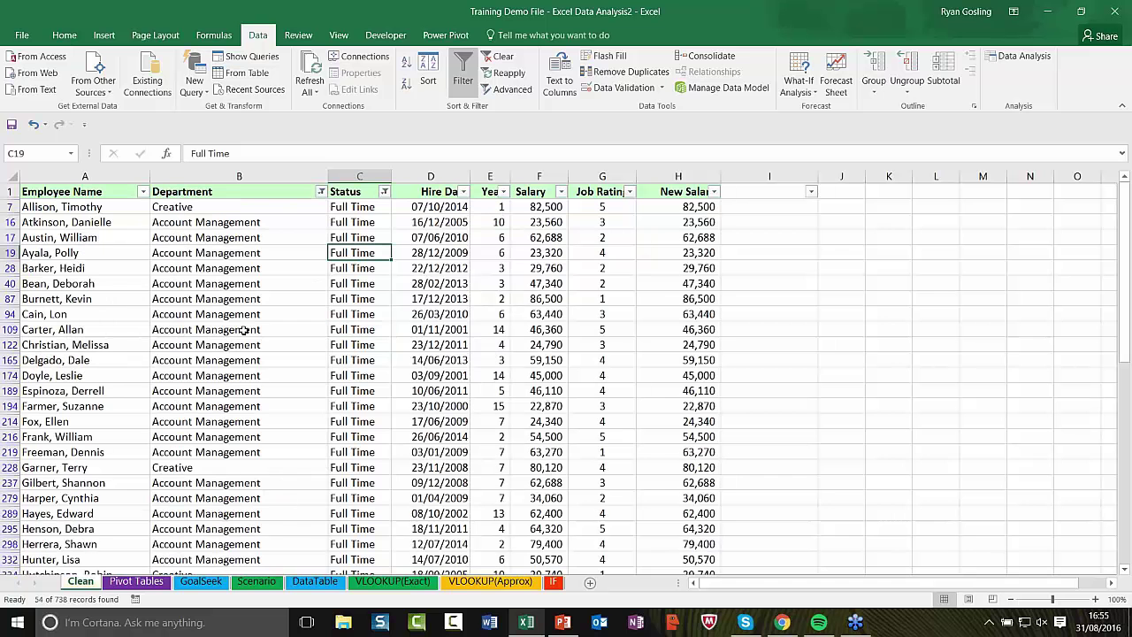
pyautogui.scroll(-6, 245, 329)
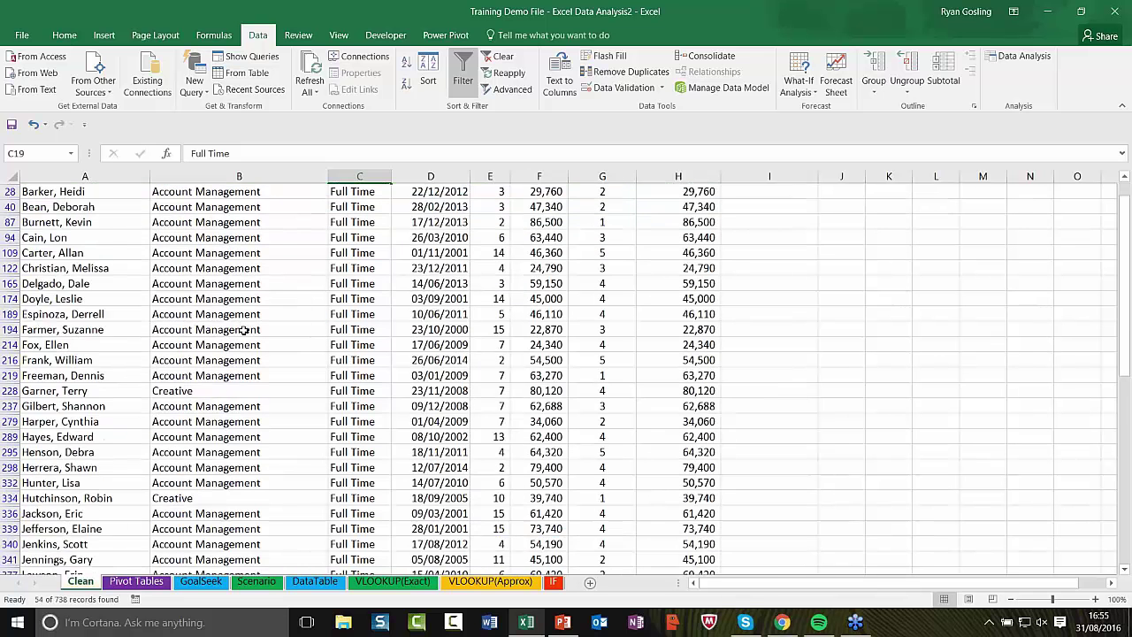
pyautogui.scroll(-5, 244, 329)
# Clear the filters from the Department and Status columns.
pyautogui.scroll(11, 245, 329)
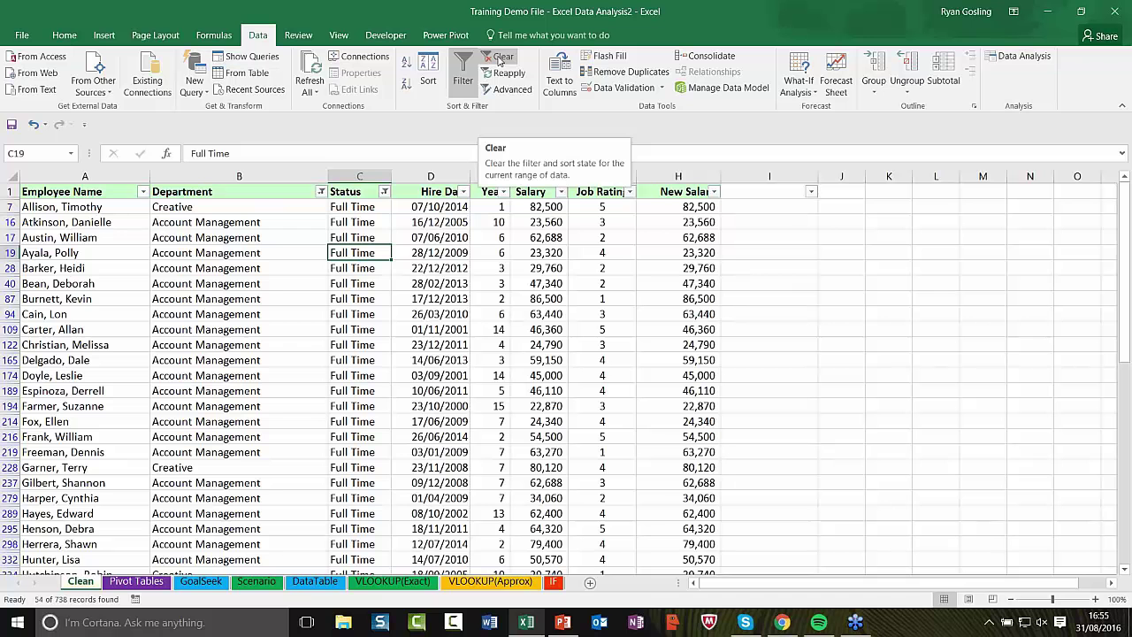
pyautogui.click(321, 192)
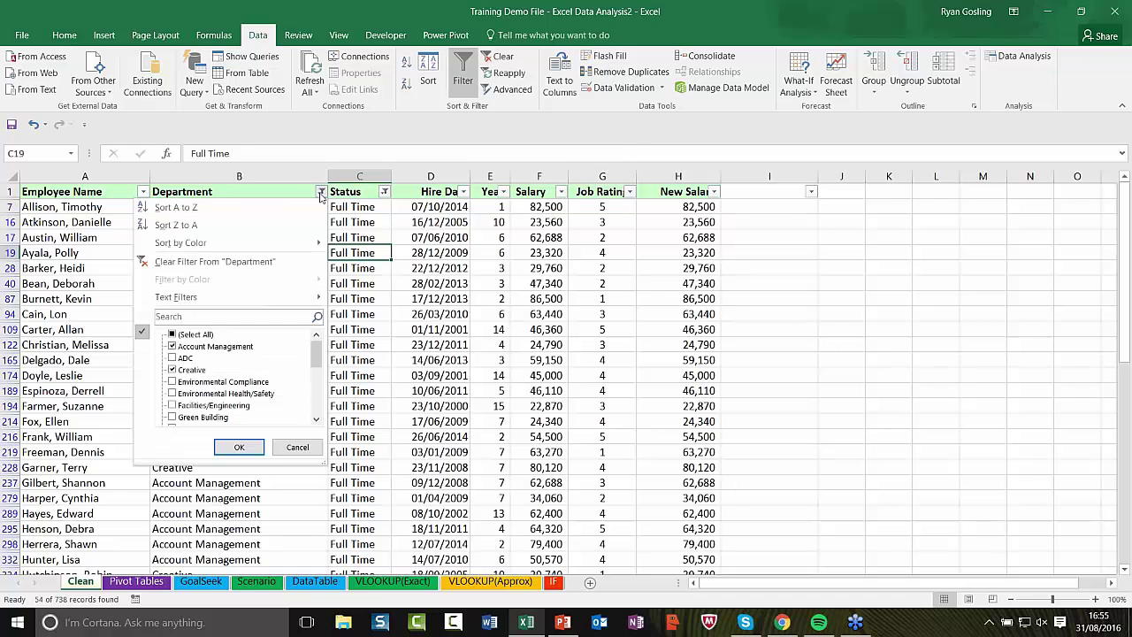
pyautogui.click(260, 263)
pyautogui.click(384, 192)
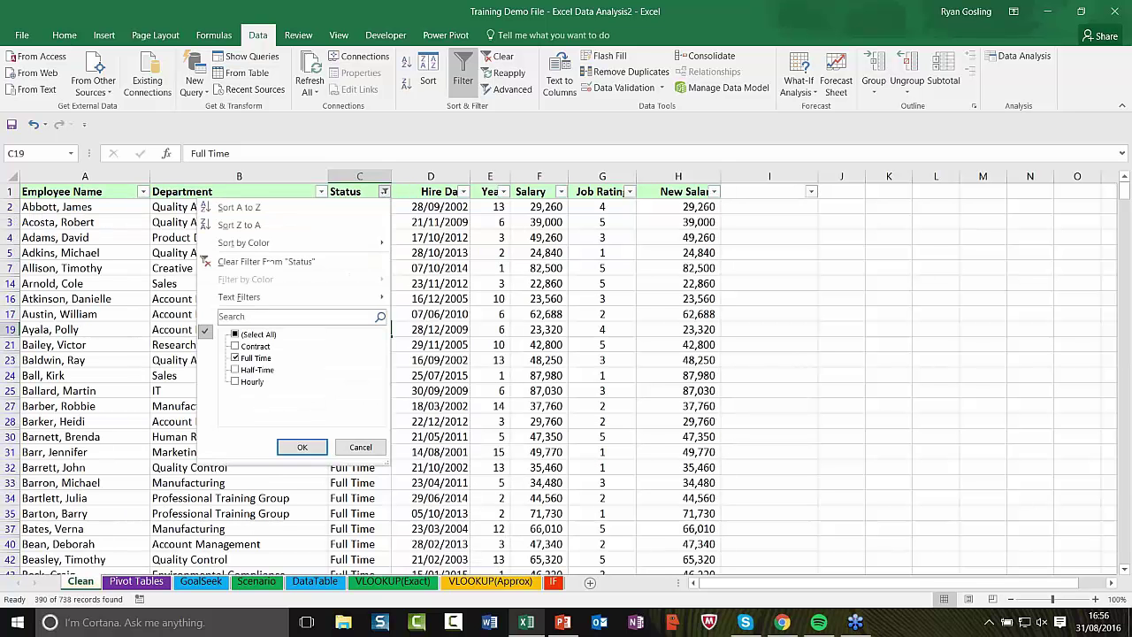
pyautogui.click(265, 262)
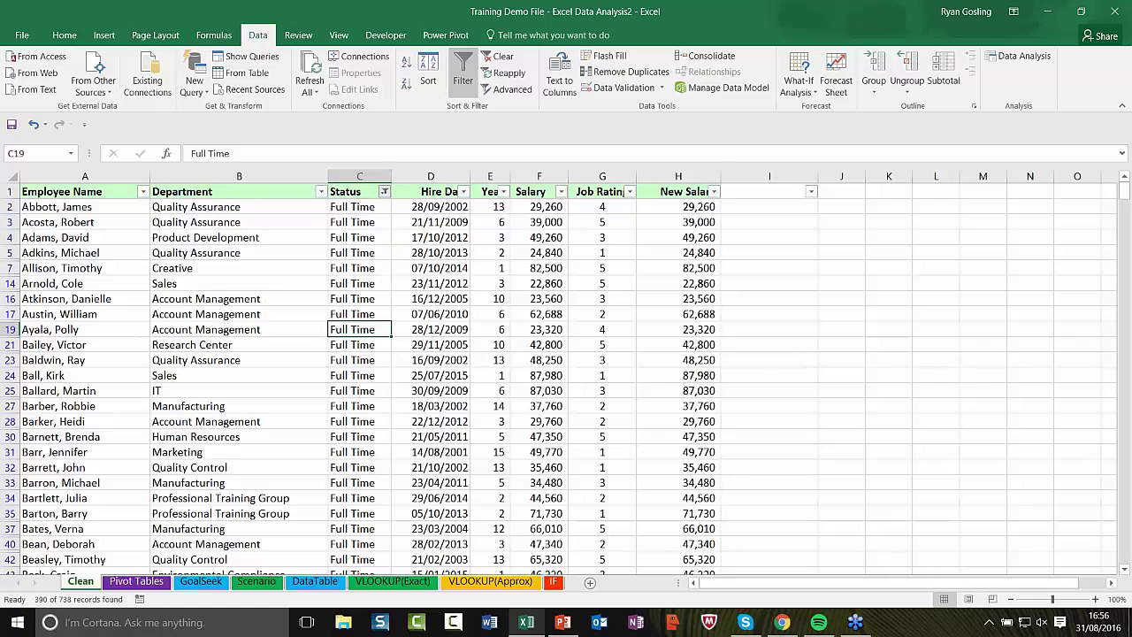
pyautogui.click(371, 270)
pyautogui.click(357, 329)
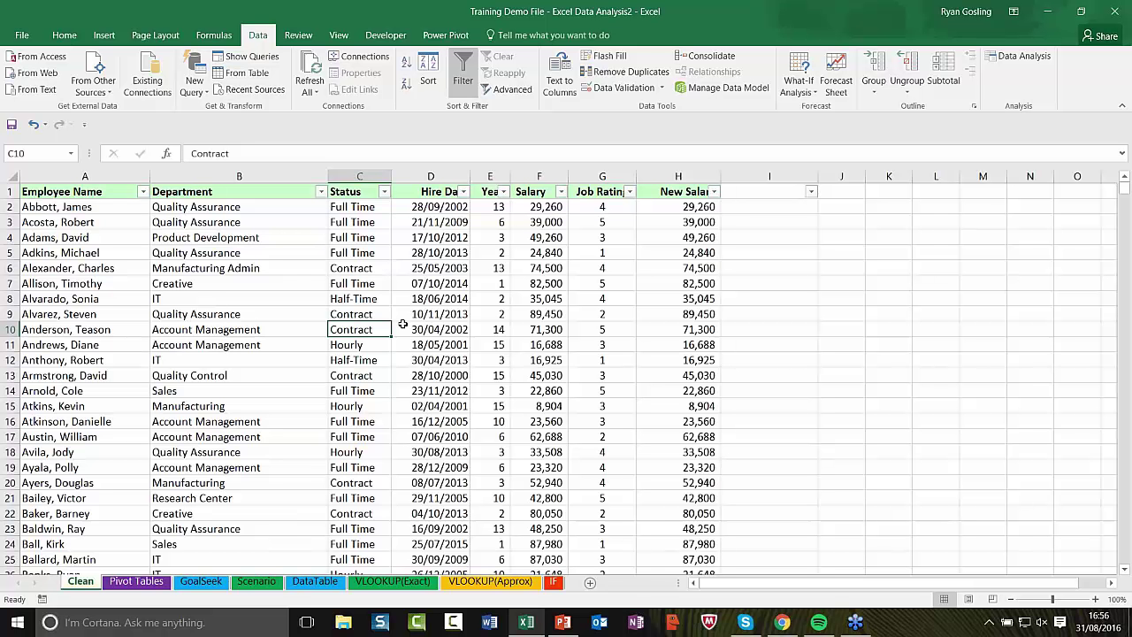
pyautogui.click(363, 269)
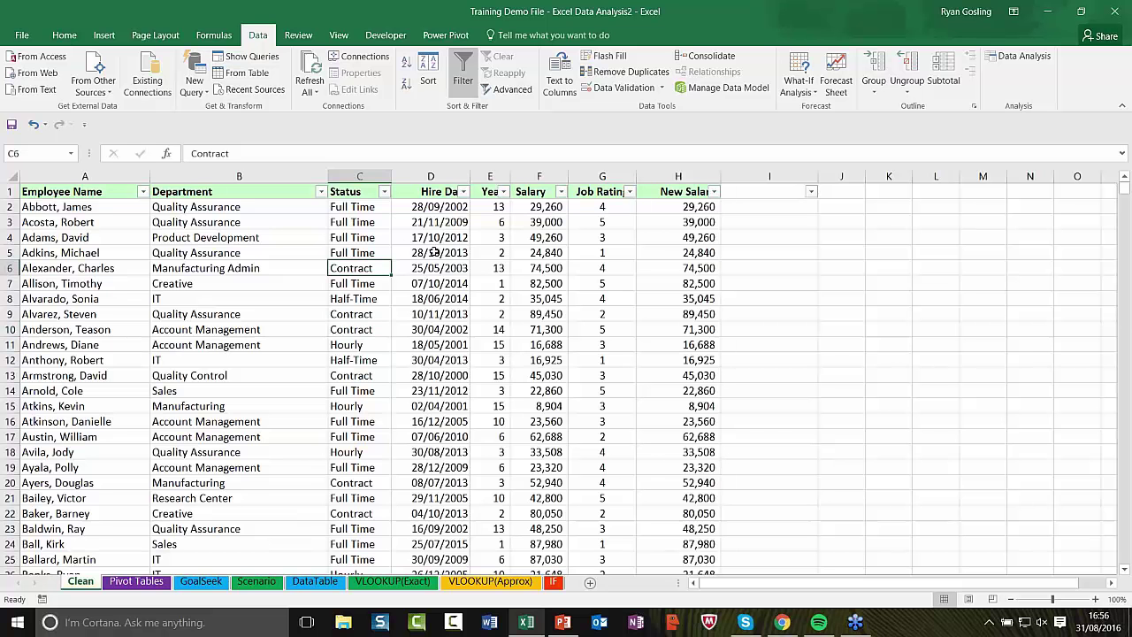
pyautogui.click(435, 253)
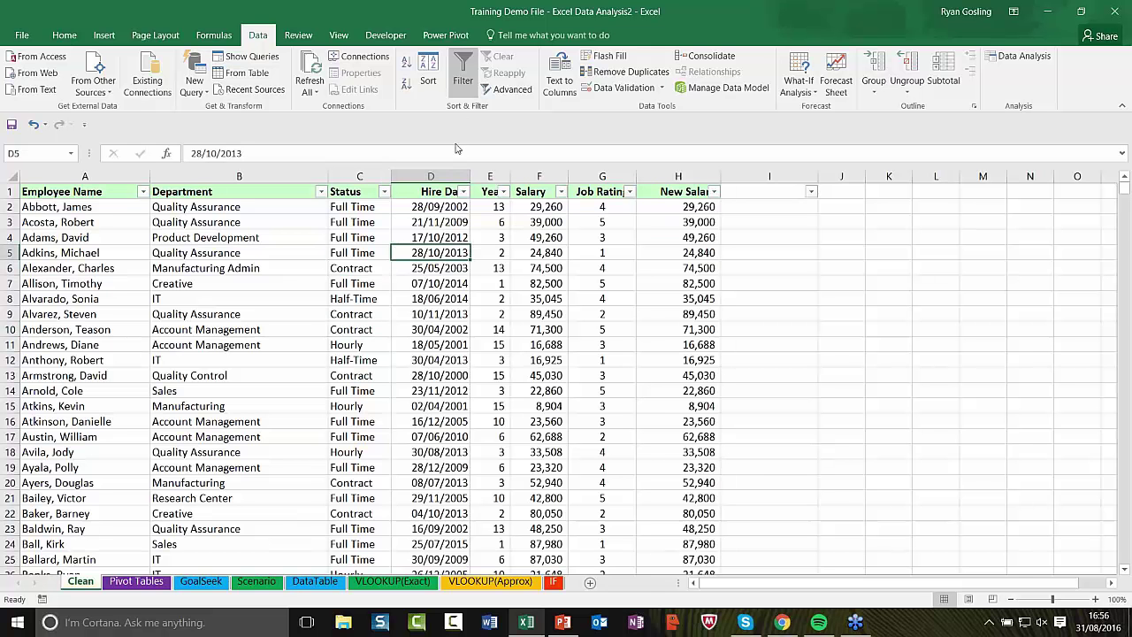
pyautogui.click(292, 268)
pyautogui.click(70, 36)
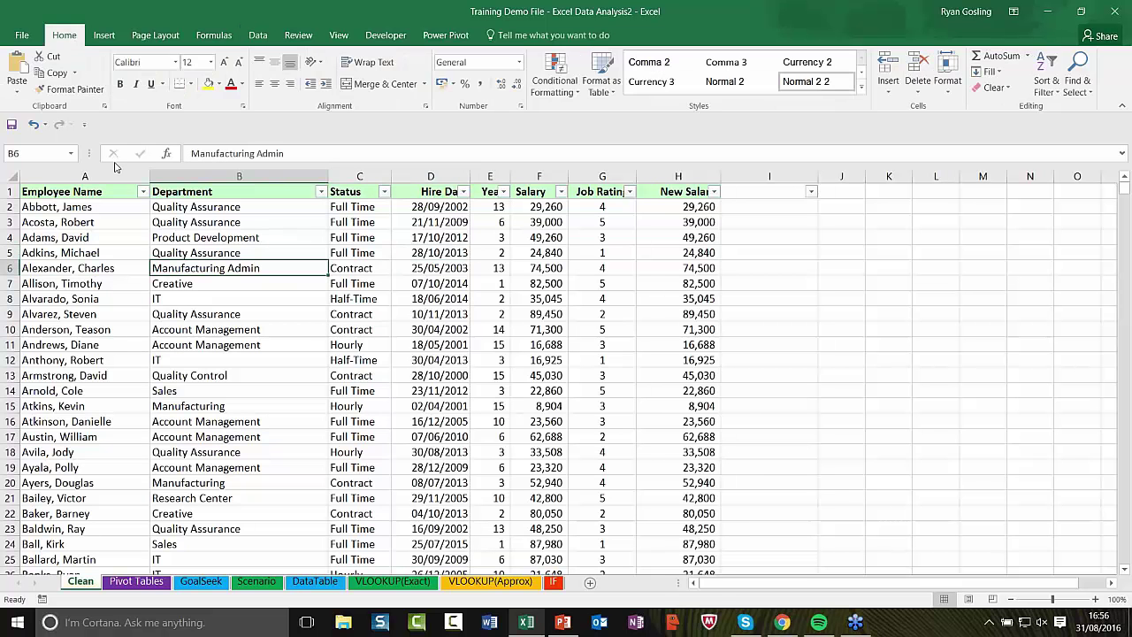
pyautogui.click(462, 283)
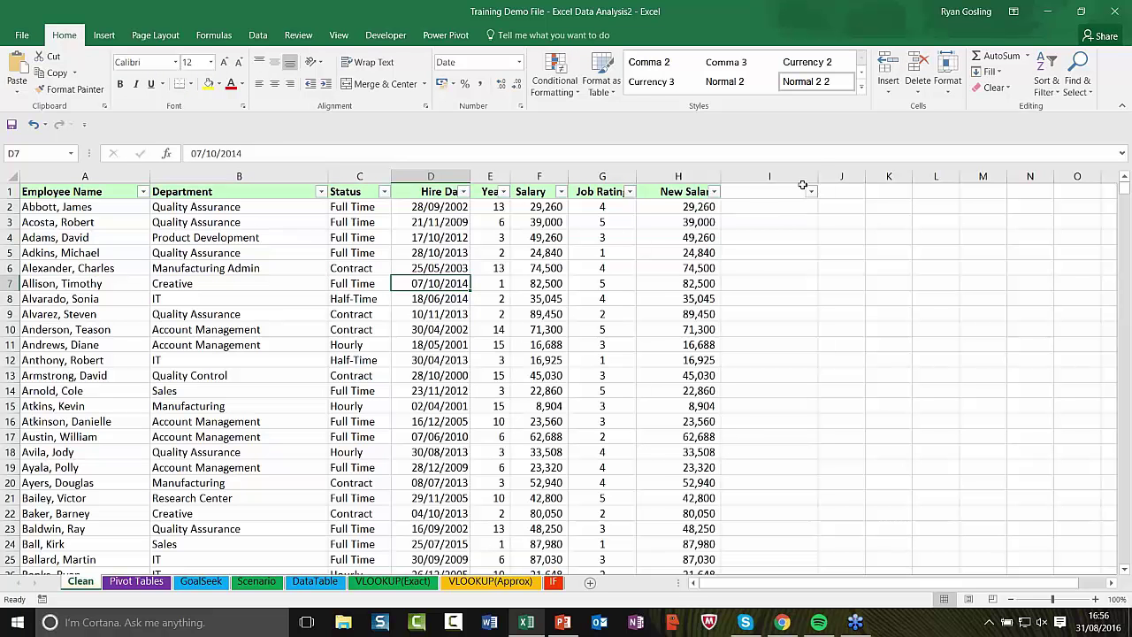
# Delete the empty column I next to New Salary.
pyautogui.click(757, 188)
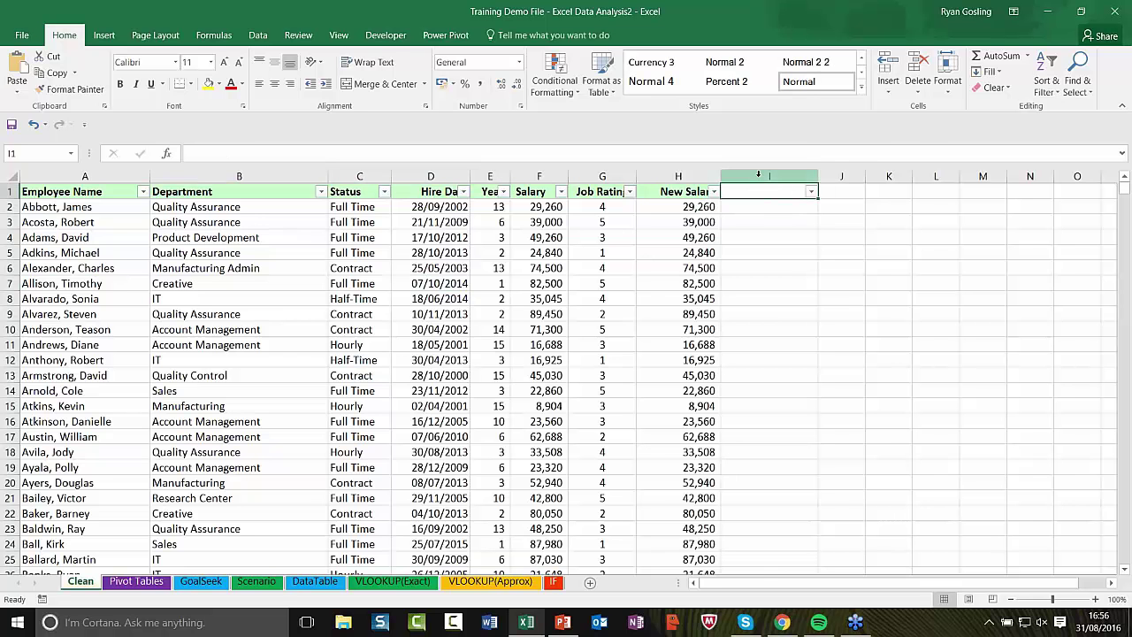
pyautogui.rightClick(759, 177)
pyautogui.press('Escape')
pyautogui.doubleClick(818, 177)
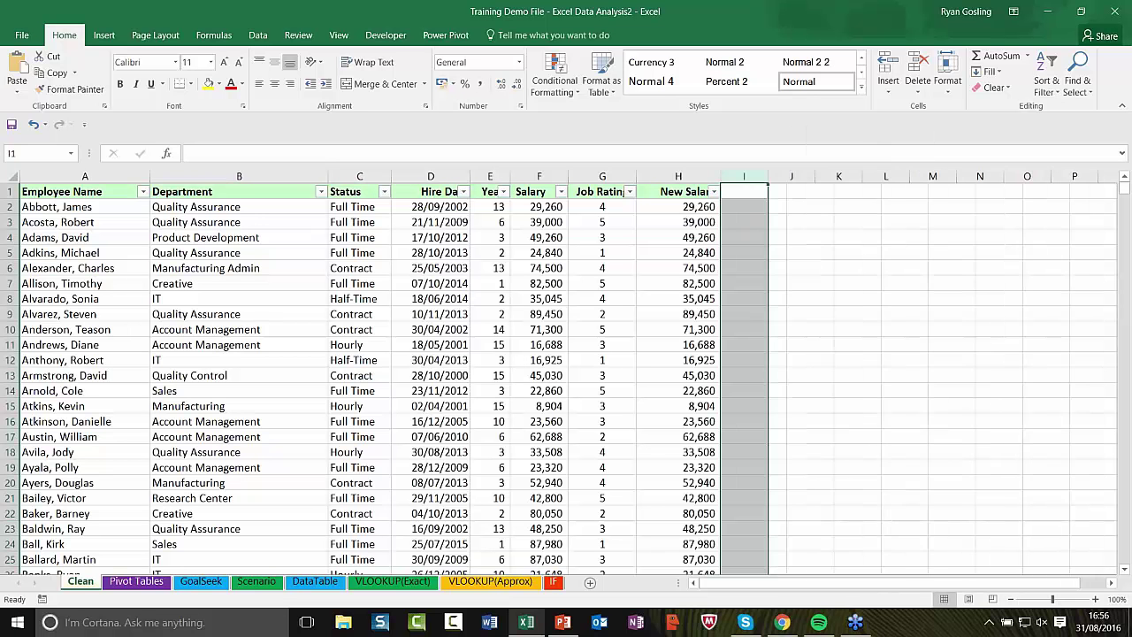
pyautogui.click(630, 249)
pyautogui.click(544, 222)
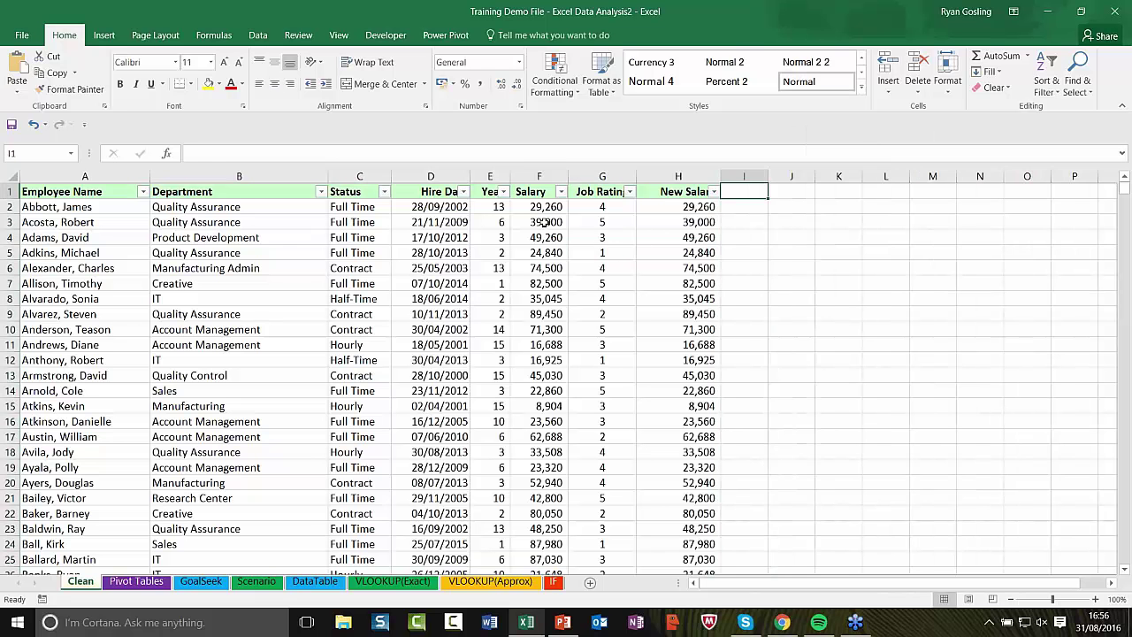
pyautogui.click(244, 239)
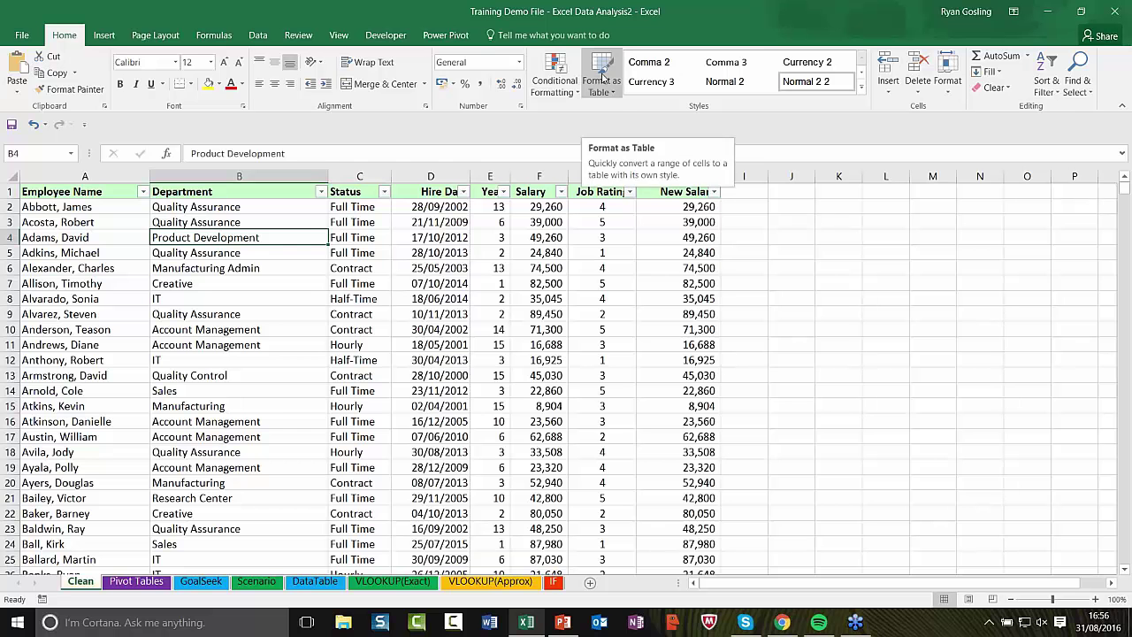
pyautogui.click(248, 253)
pyautogui.click(222, 316)
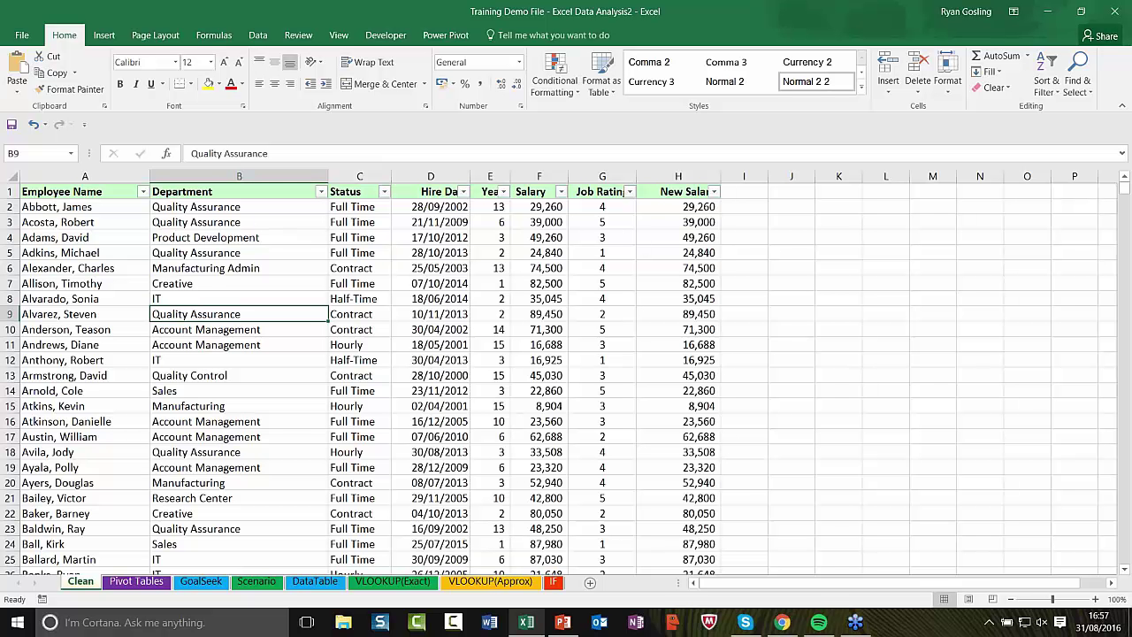
pyautogui.click(237, 282)
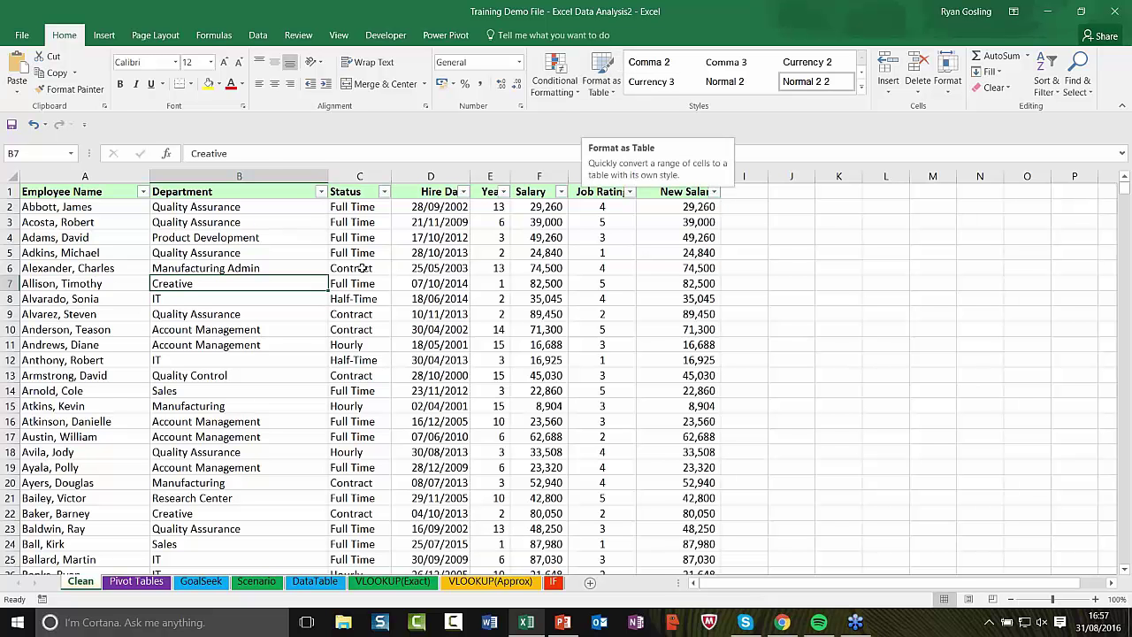
pyautogui.click(255, 252)
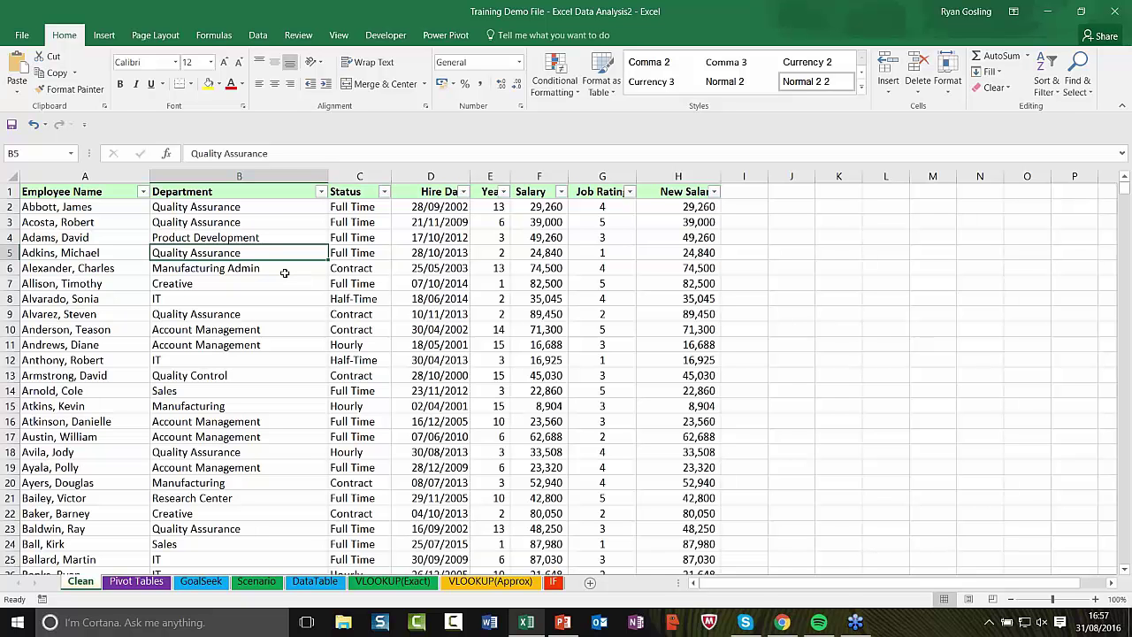
# Format the employee list A1:H739 as a table with headers, using the dark blue style in the second row of Light styles.
pyautogui.click(285, 271)
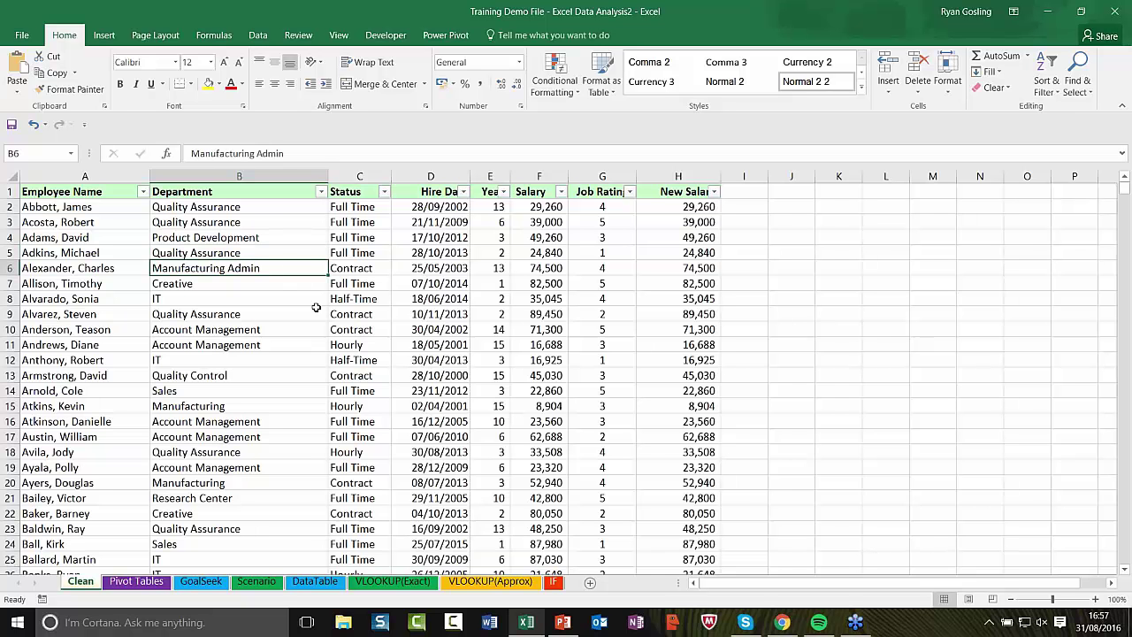
pyautogui.press('Up')
pyautogui.press('Up')
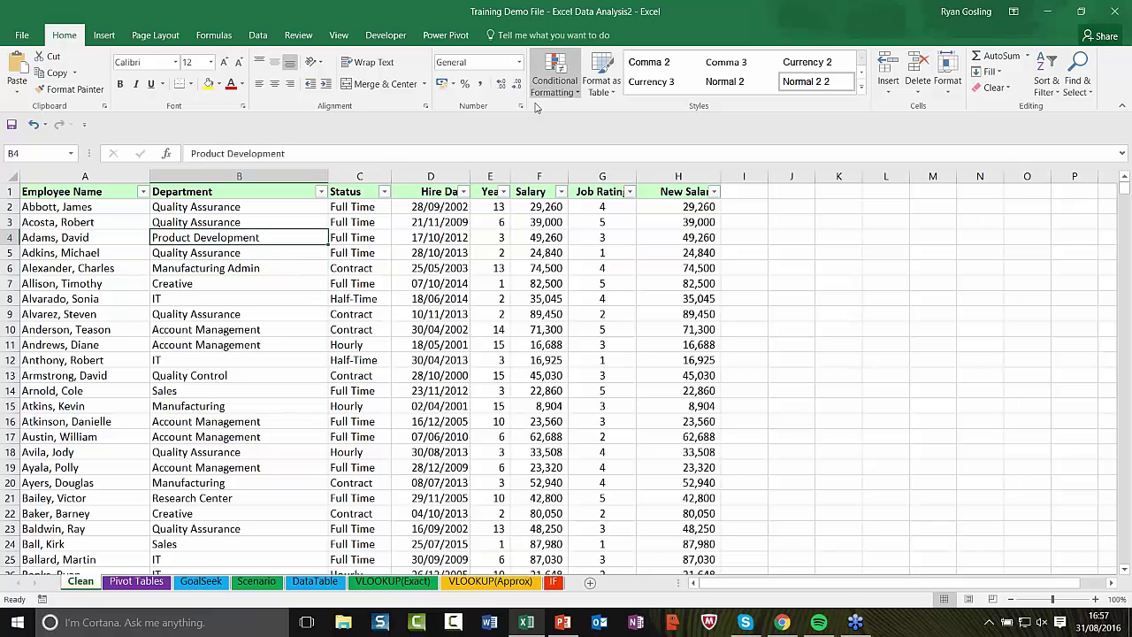
pyautogui.click(606, 96)
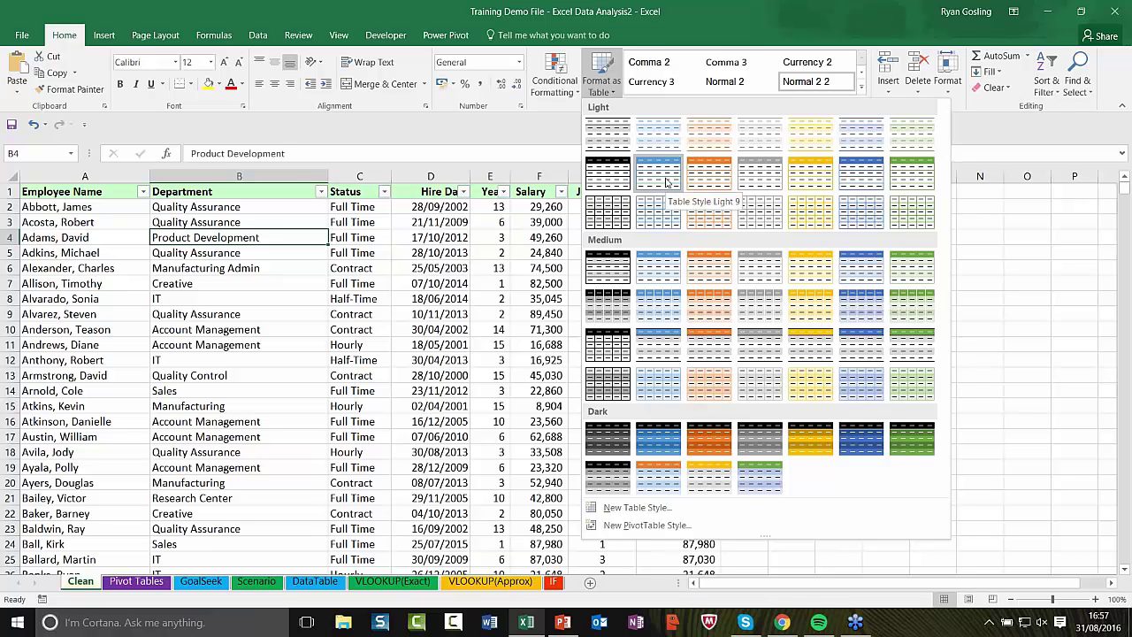
pyautogui.click(861, 178)
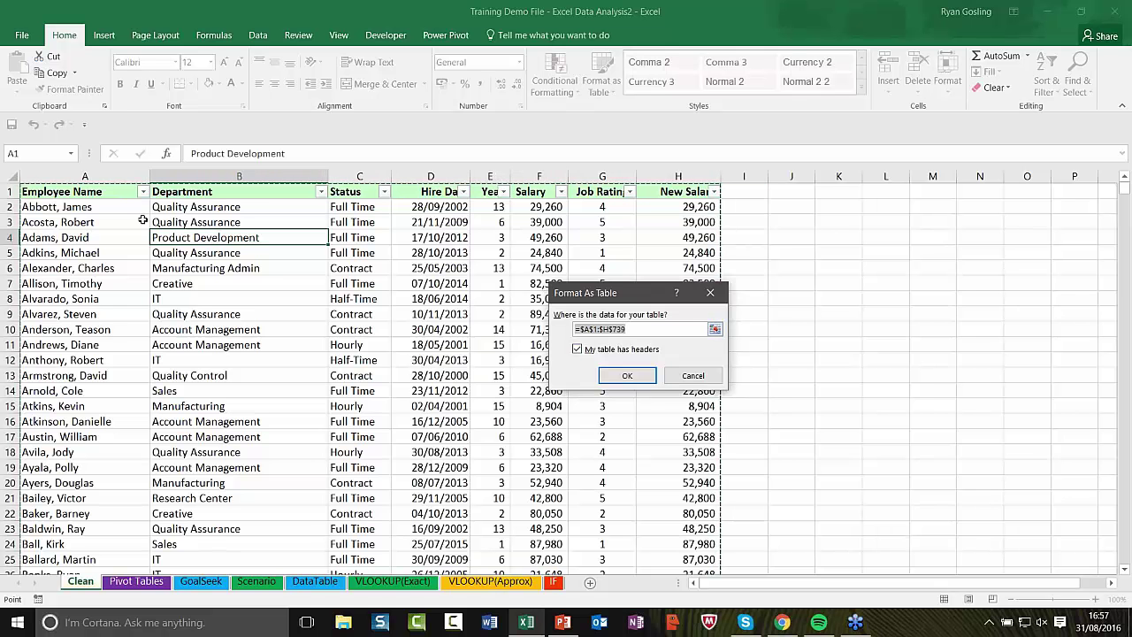
pyautogui.click(715, 330)
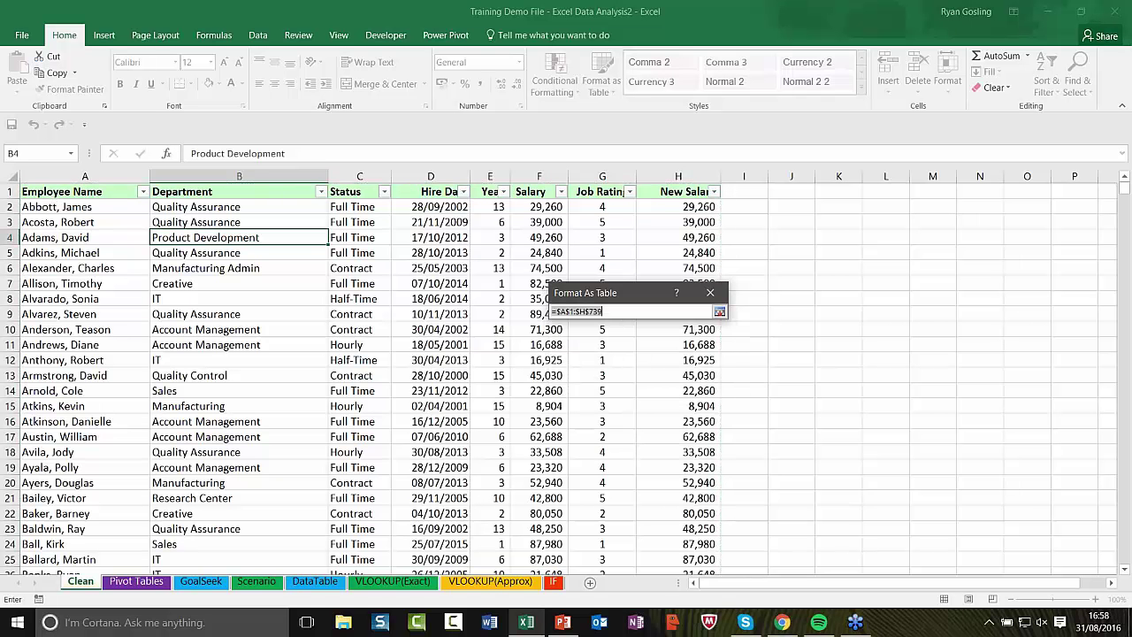
pyautogui.click(720, 311)
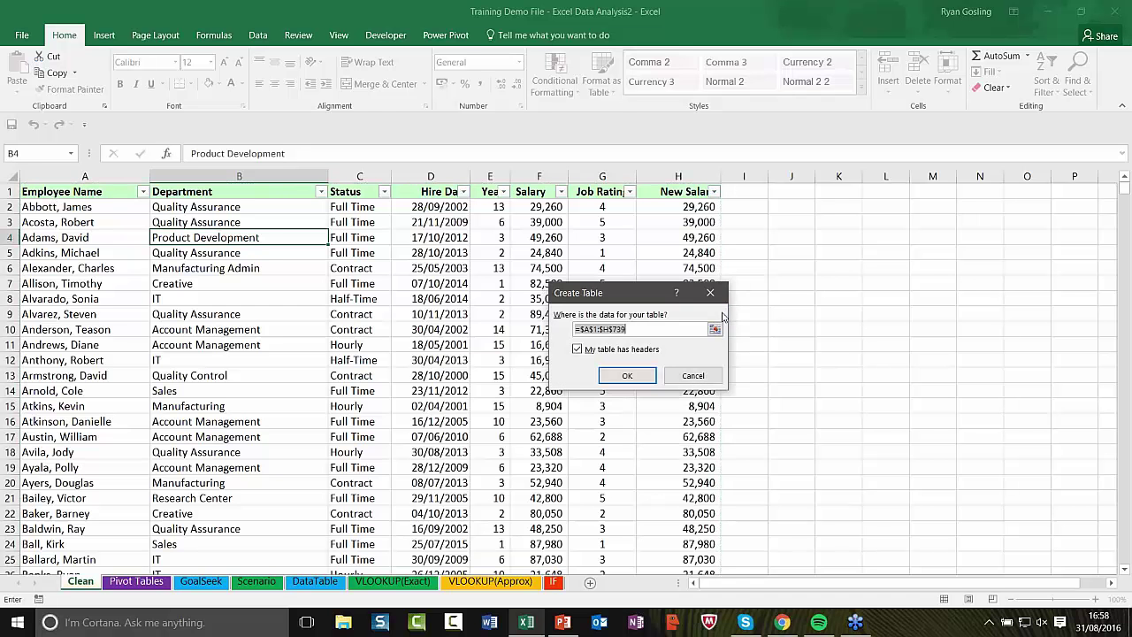
pyautogui.click(627, 376)
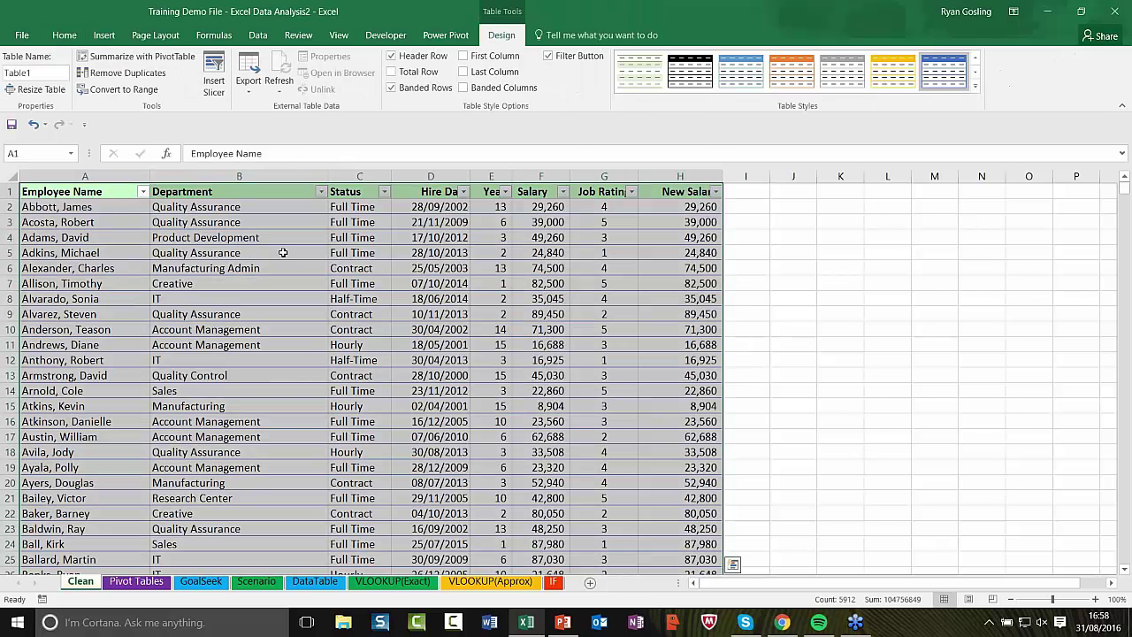
# Check when the table design tools are available by selecting cells inside and outside the table.
pyautogui.click(283, 253)
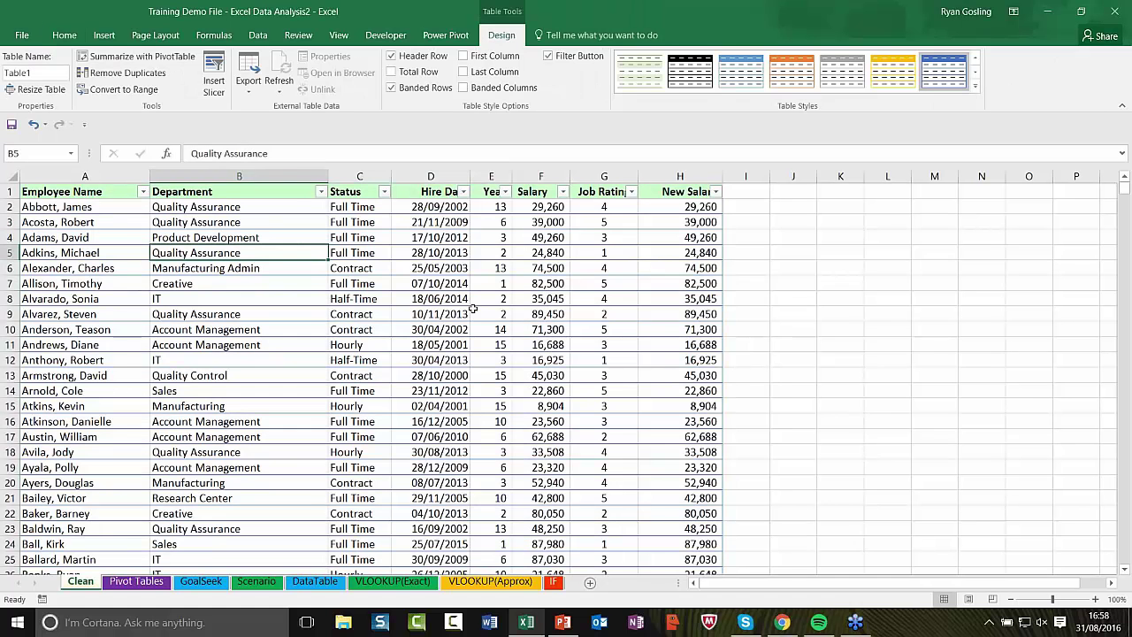
pyautogui.click(387, 315)
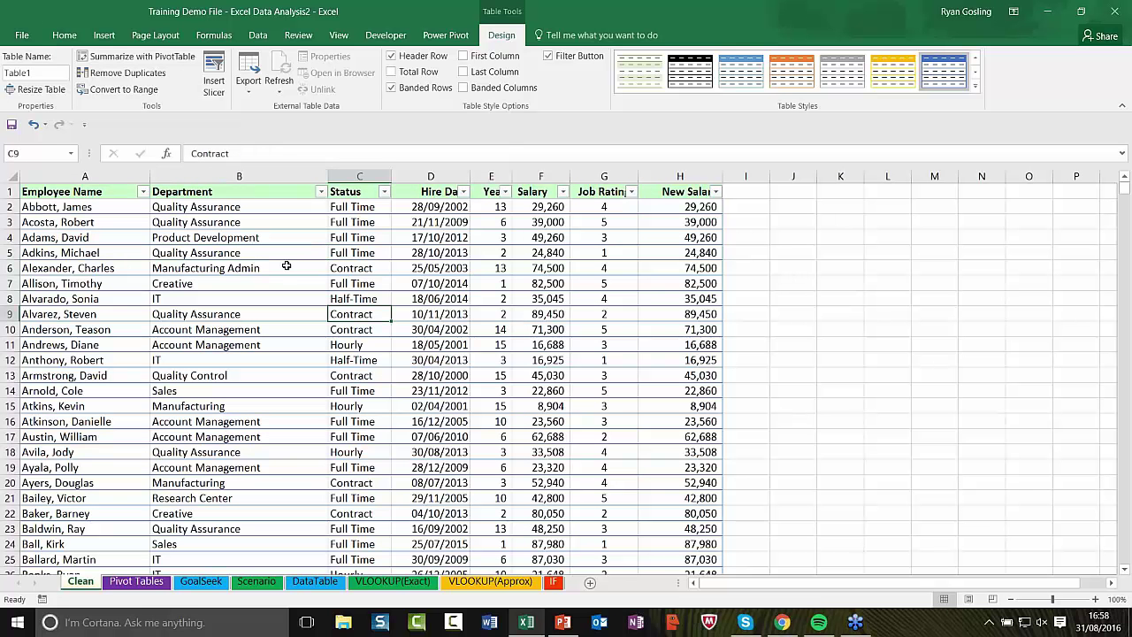
pyautogui.click(252, 285)
pyautogui.click(256, 314)
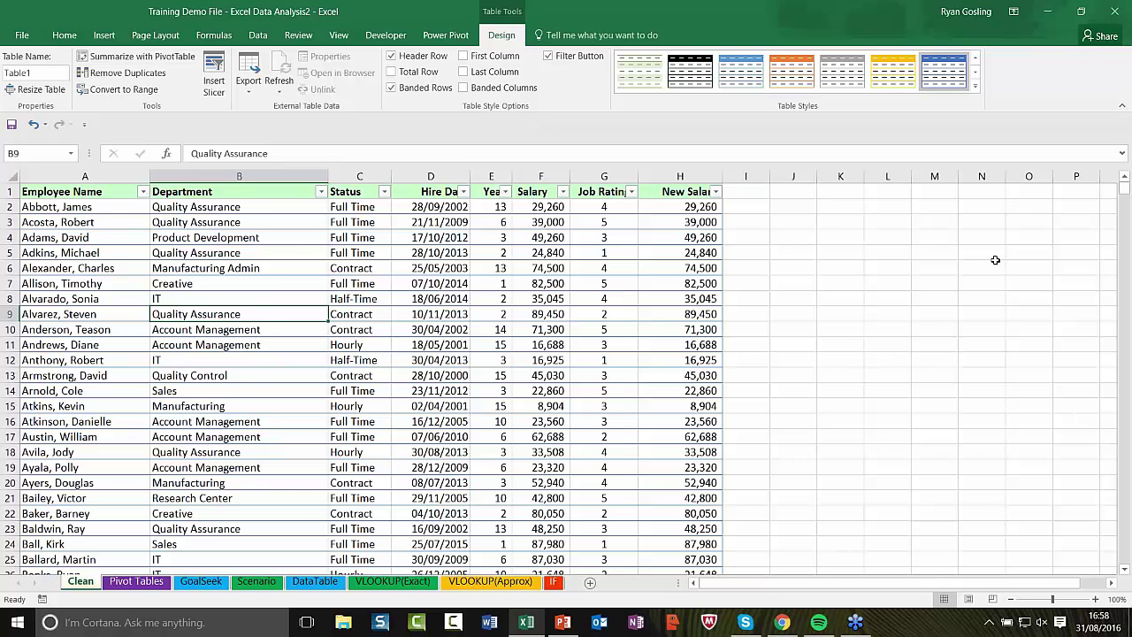
pyautogui.click(948, 313)
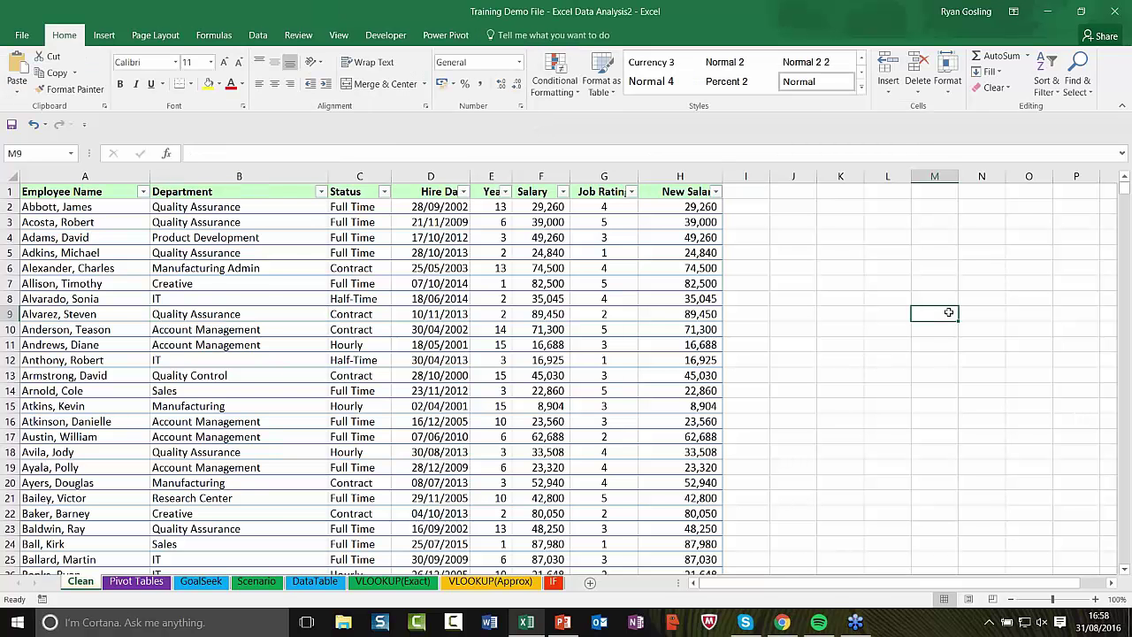
pyautogui.click(359, 314)
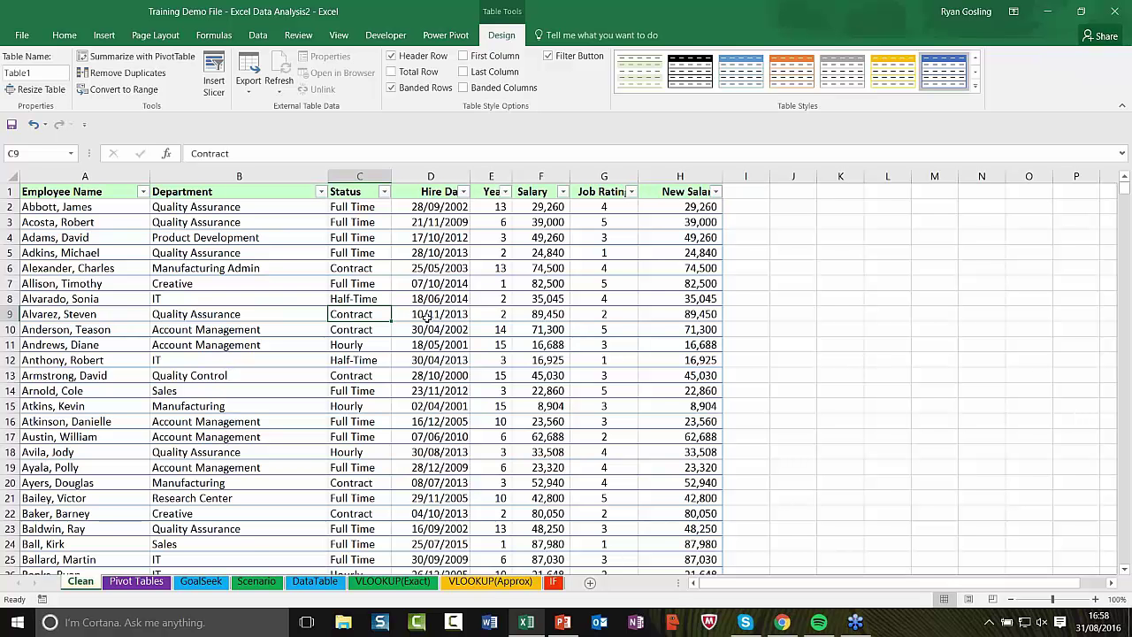
pyautogui.click(217, 269)
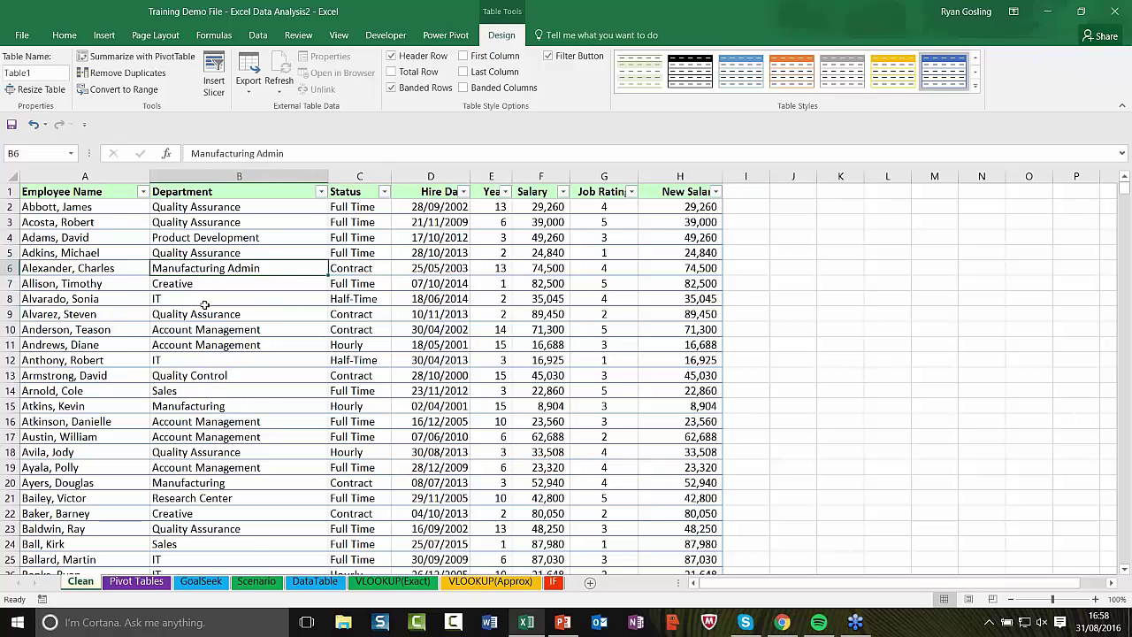
# Rename the employee table as Pivot.
pyautogui.click(236, 223)
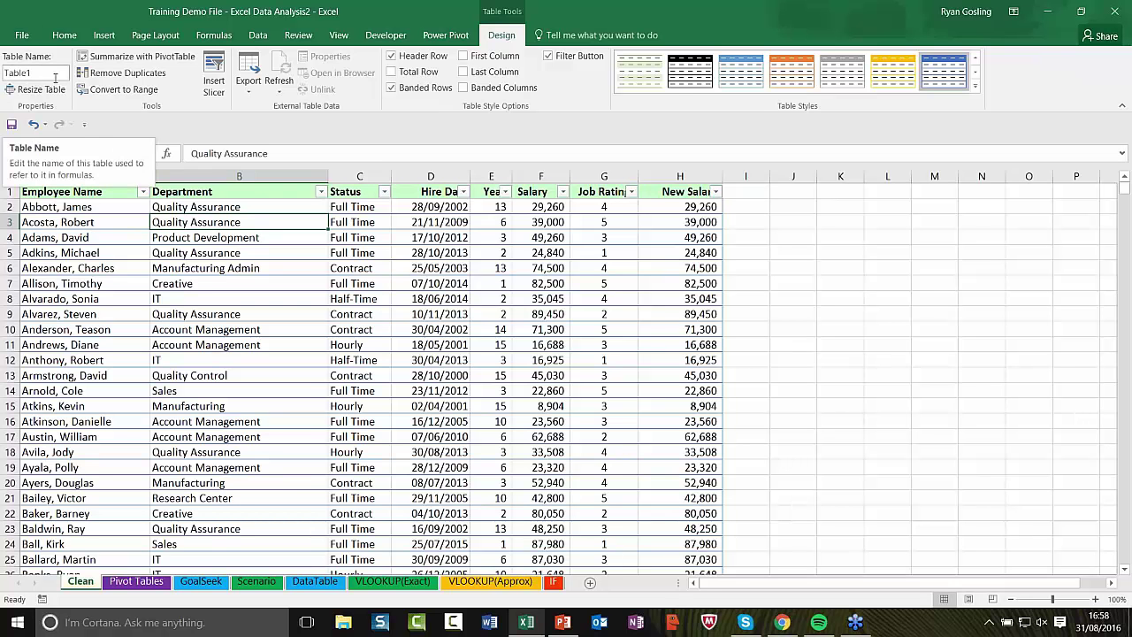
pyautogui.click(7, 73)
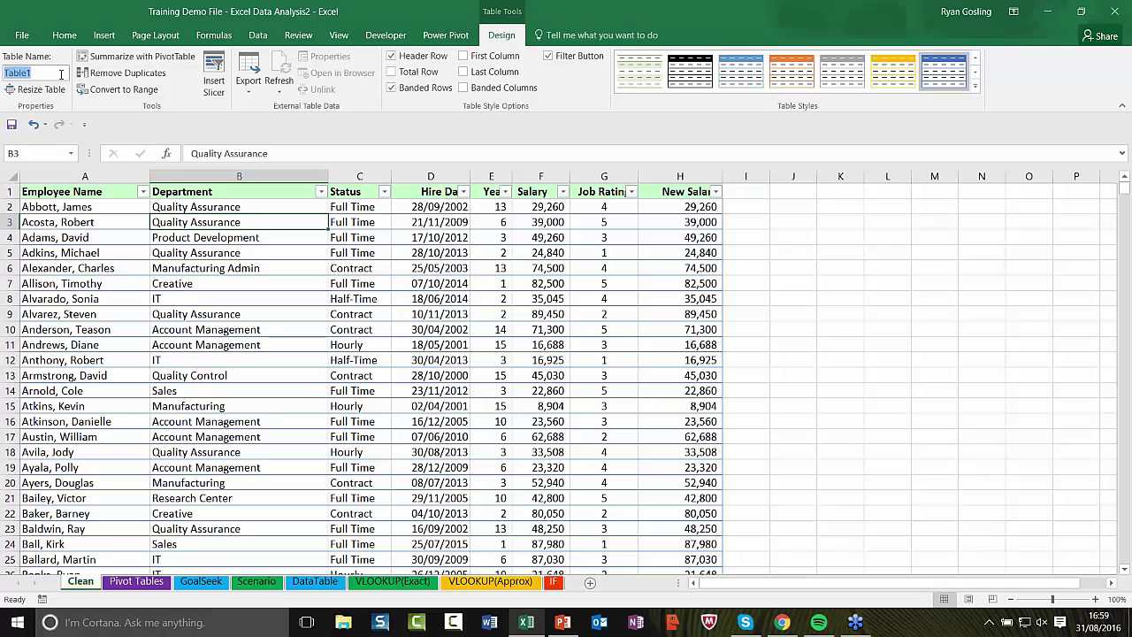
pyautogui.write('Pivot')
pyautogui.click(453, 283)
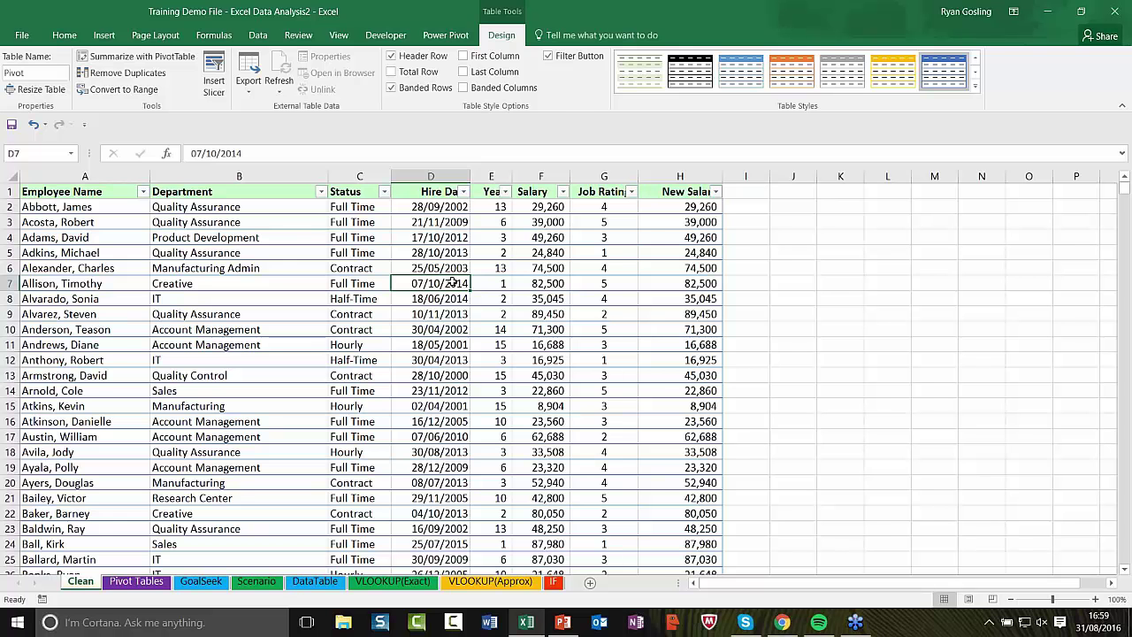
pyautogui.click(929, 344)
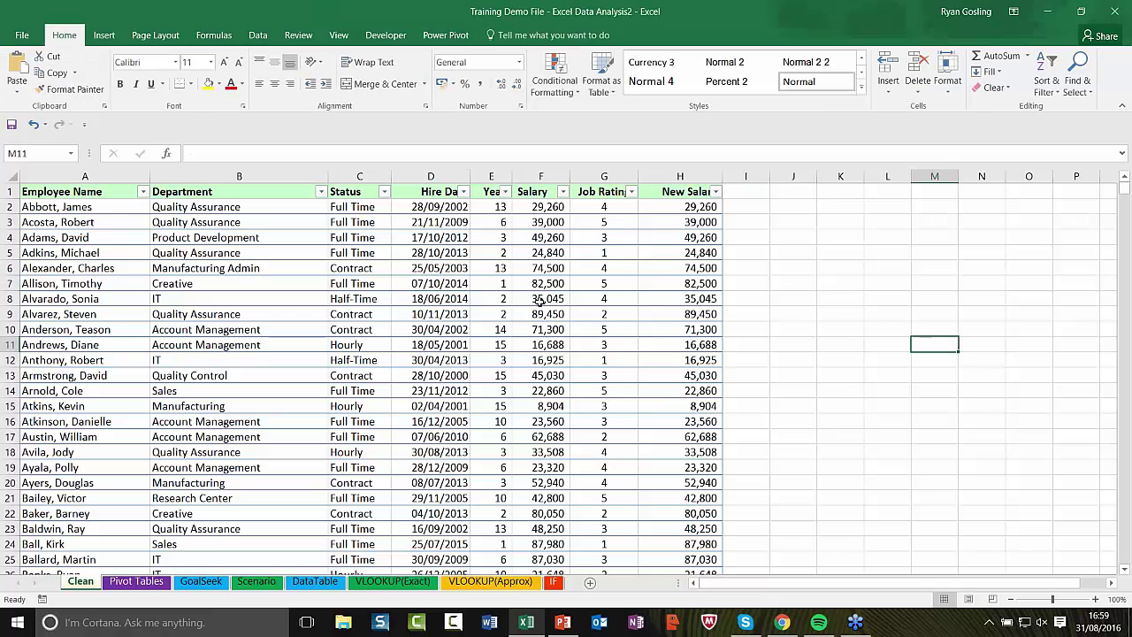
pyautogui.click(455, 330)
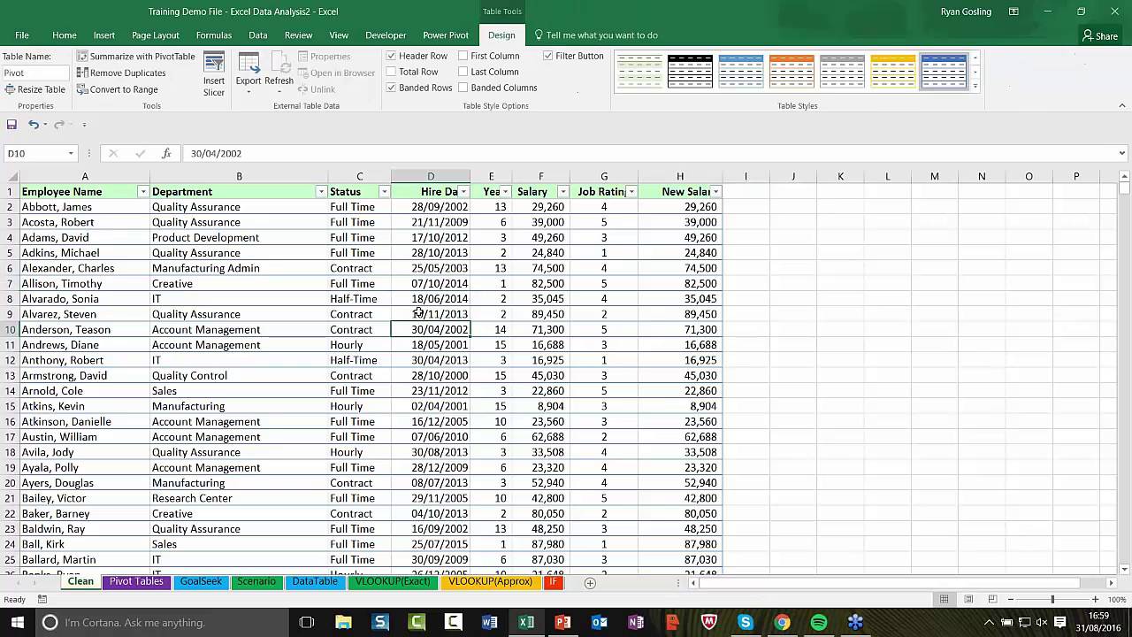
pyautogui.click(420, 315)
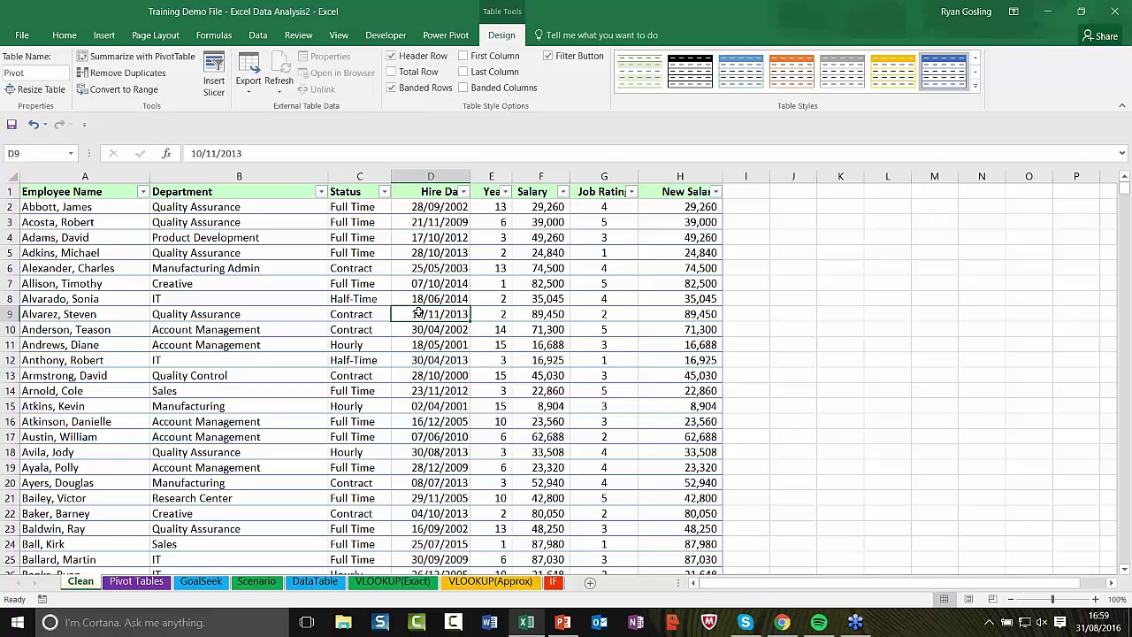
pyautogui.click(287, 300)
# Examine how the table's column headings behave while going down through the employee rows and back to the first row.
pyautogui.click(440, 302)
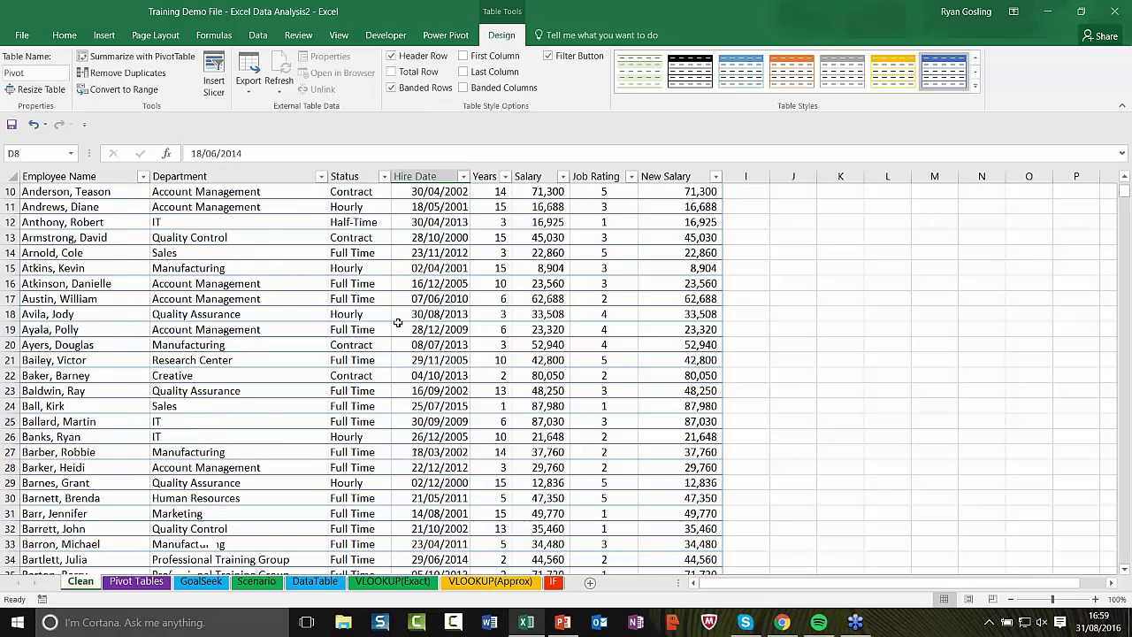
pyautogui.click(444, 290)
pyautogui.click(443, 300)
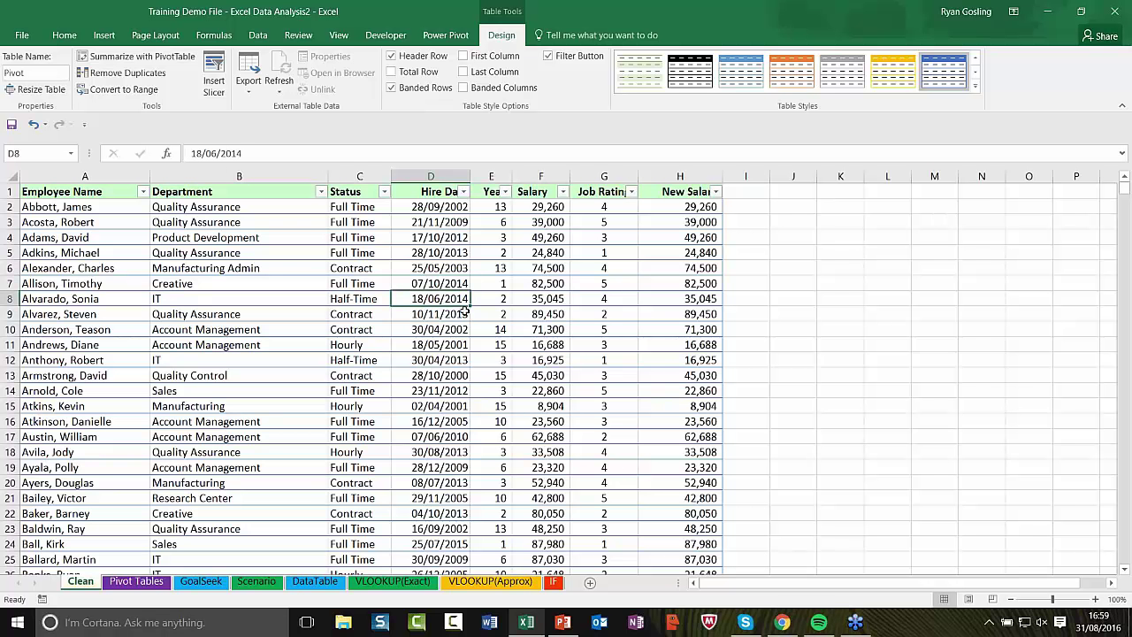
pyautogui.scroll(-9, 464, 310)
pyautogui.scroll(-8, 464, 310)
pyautogui.scroll(-3, 464, 313)
pyautogui.scroll(20, 464, 313)
pyautogui.click(424, 287)
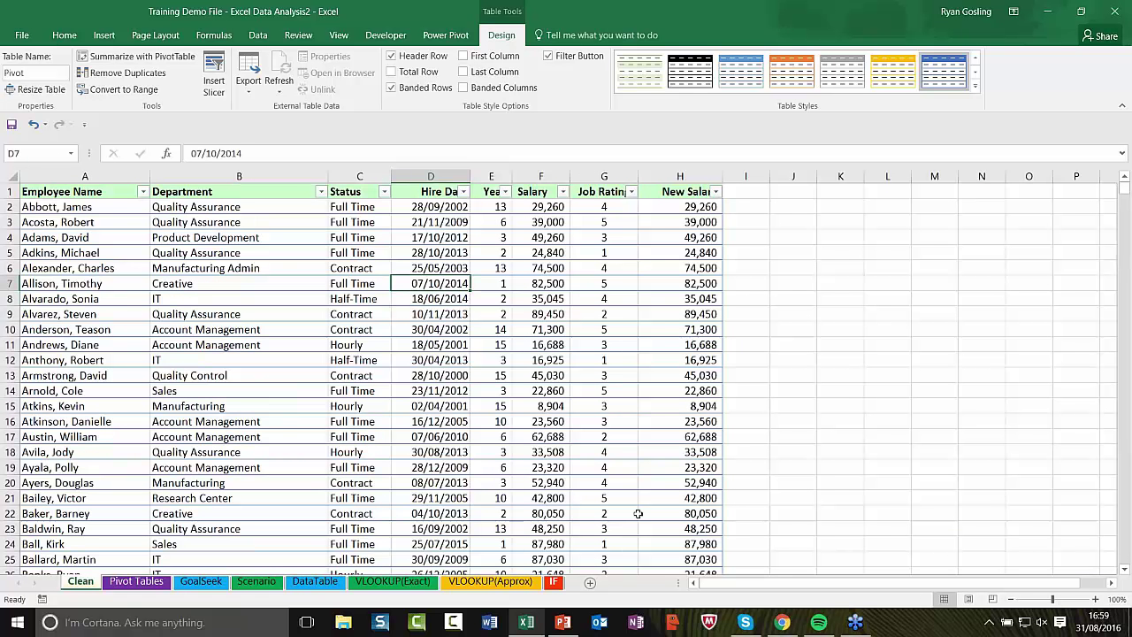
pyautogui.click(590, 359)
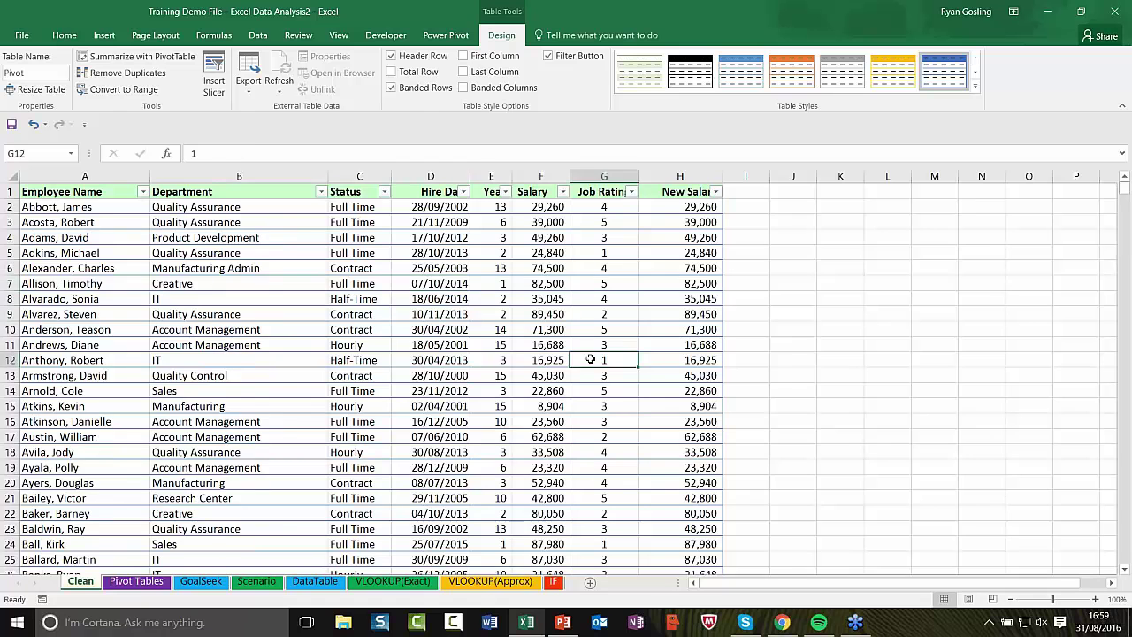
pyautogui.scroll(-20, 590, 359)
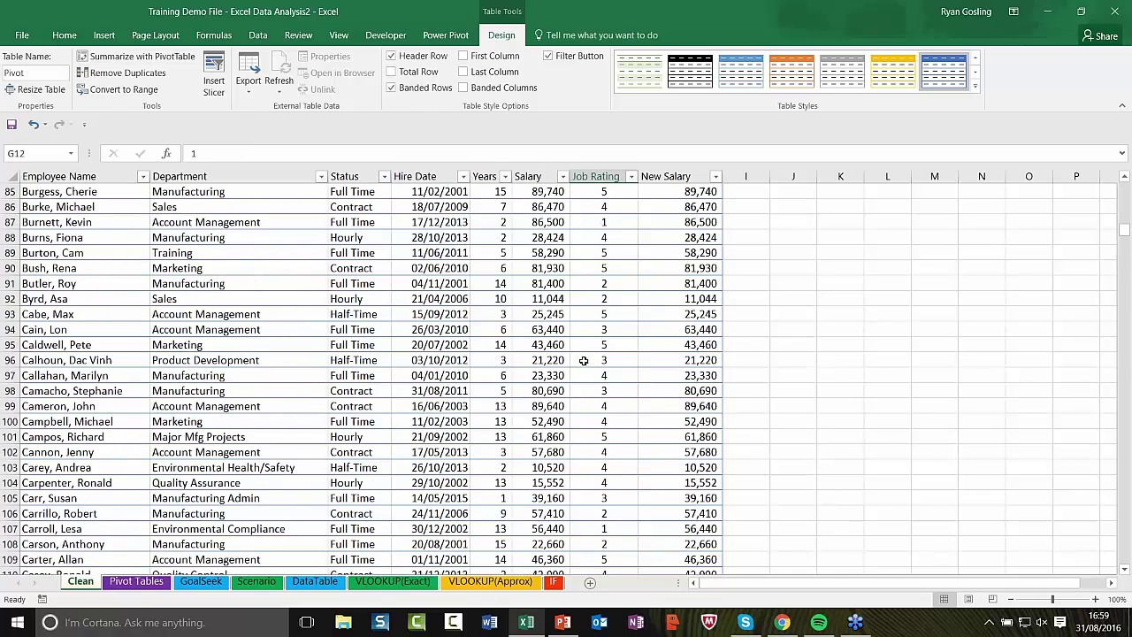
pyautogui.scroll(-20, 584, 360)
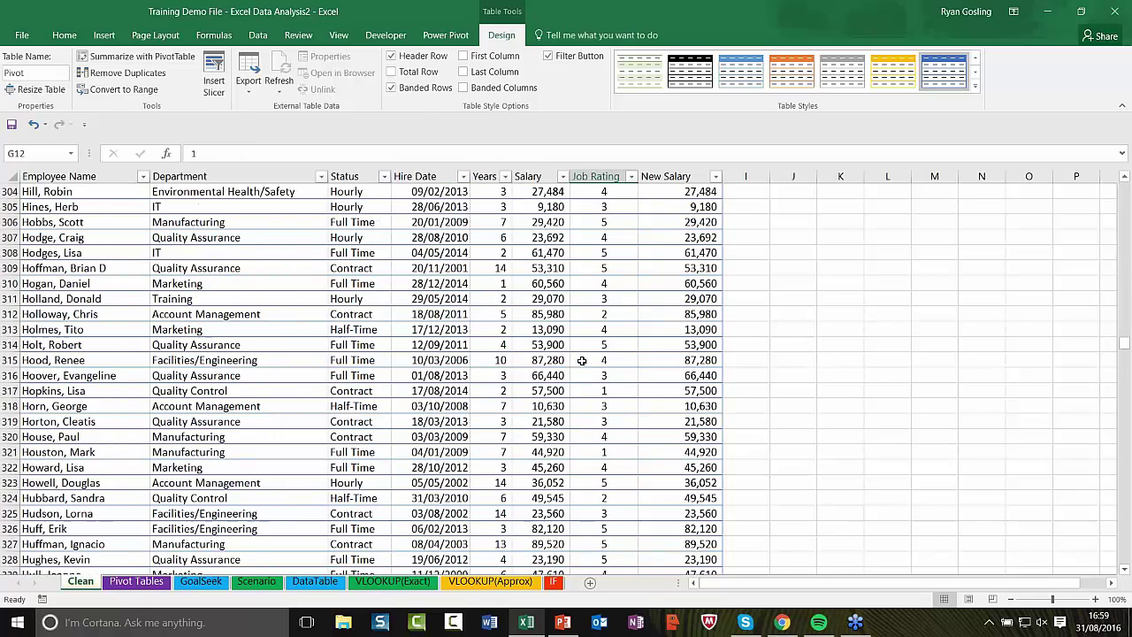
pyautogui.scroll(-20, 582, 360)
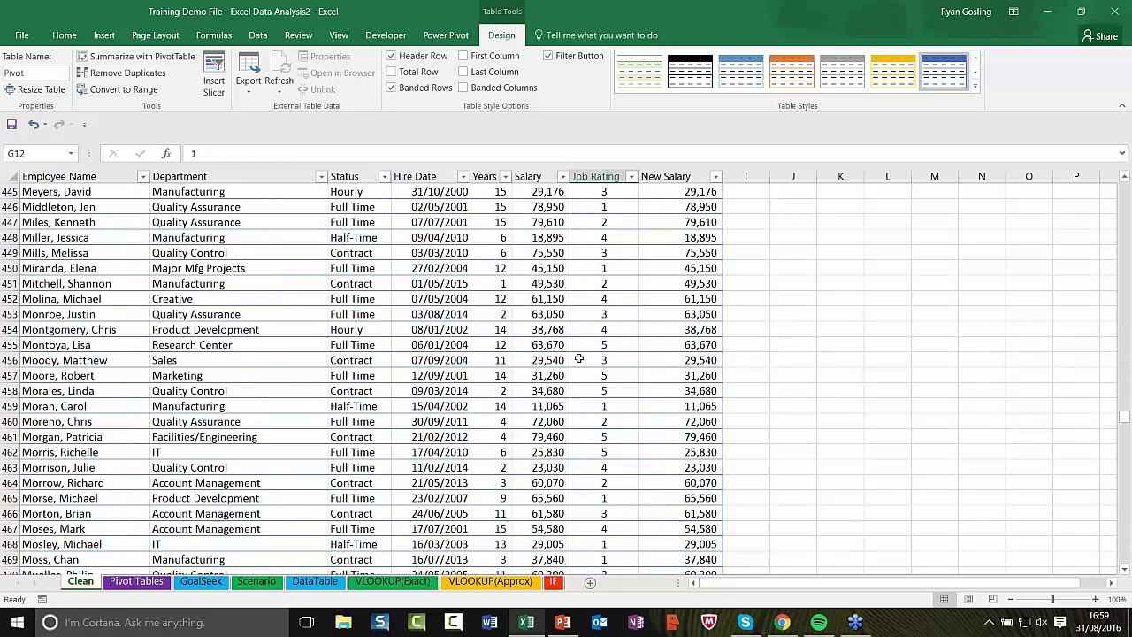
pyautogui.click(425, 295)
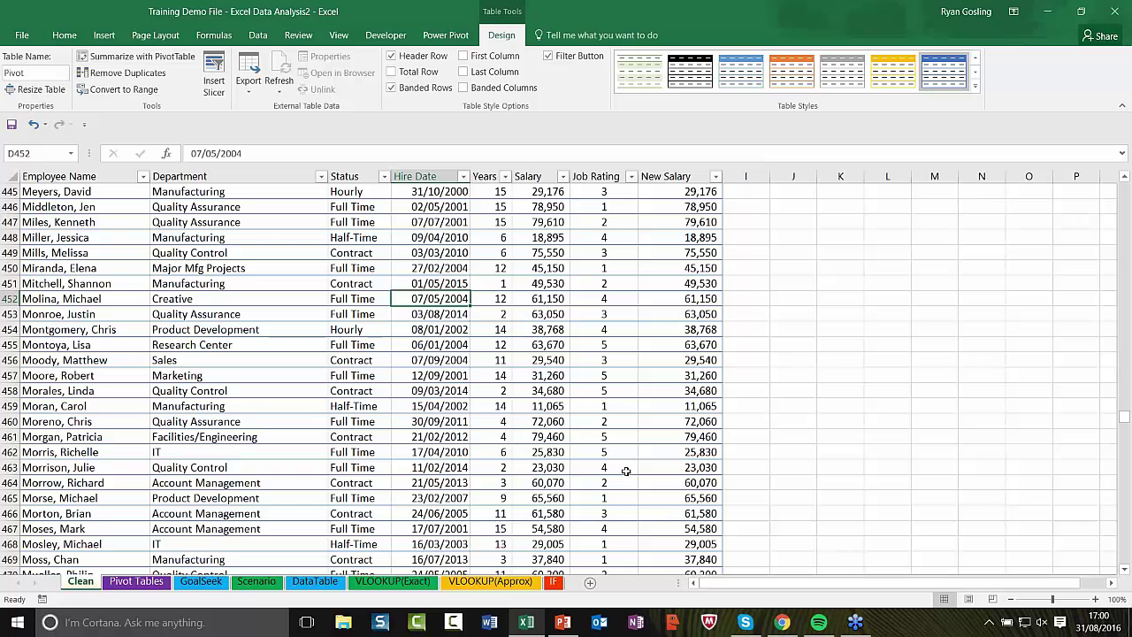
pyautogui.click(557, 419)
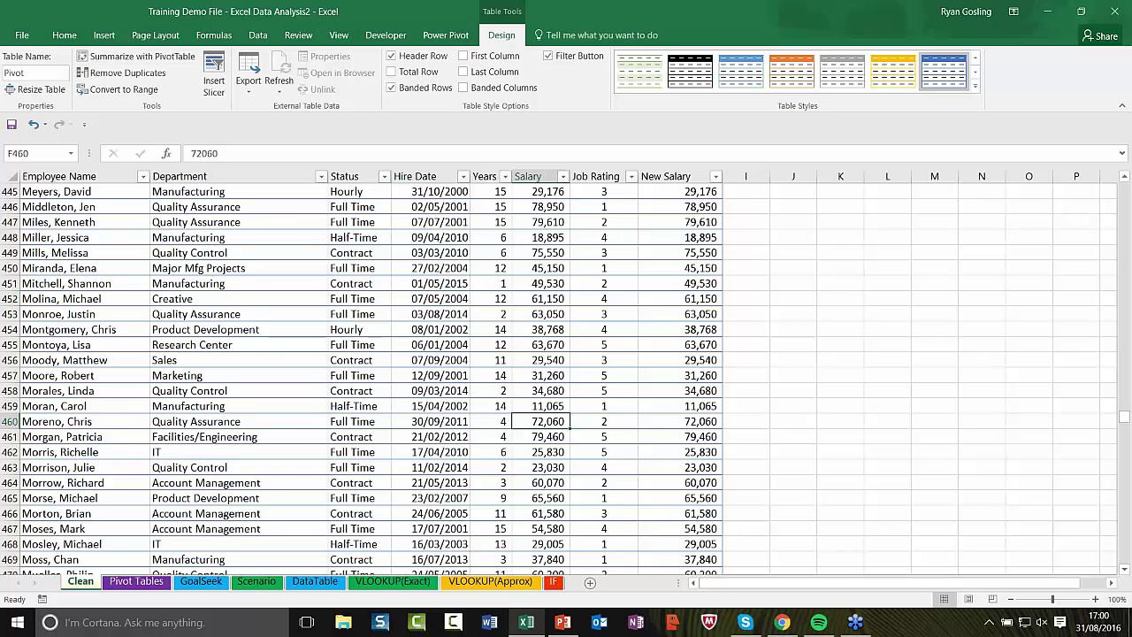
pyautogui.scroll(20, 371, 372)
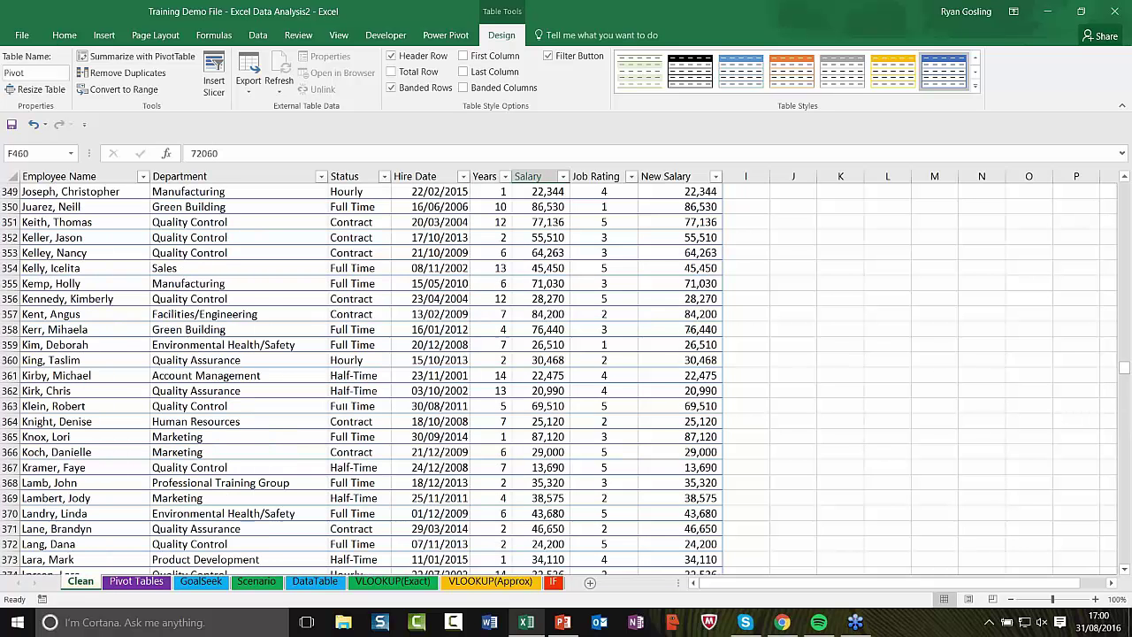
pyautogui.moveTo(1124, 354); pyautogui.dragTo(1123, 255)
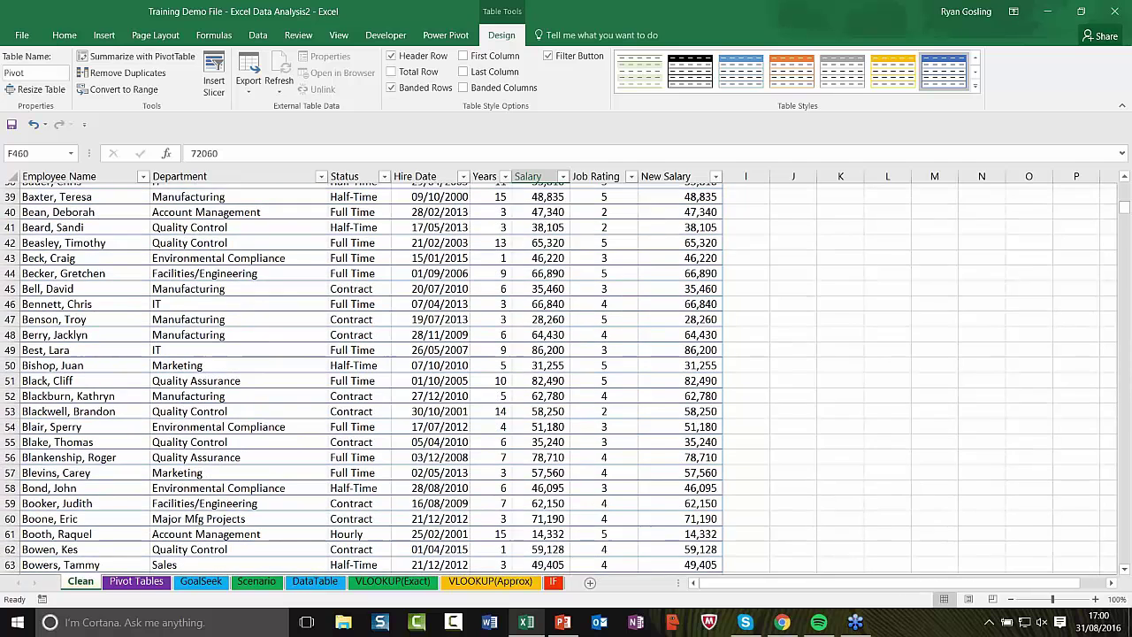
pyautogui.click(354, 337)
pyautogui.scroll(13, 356, 341)
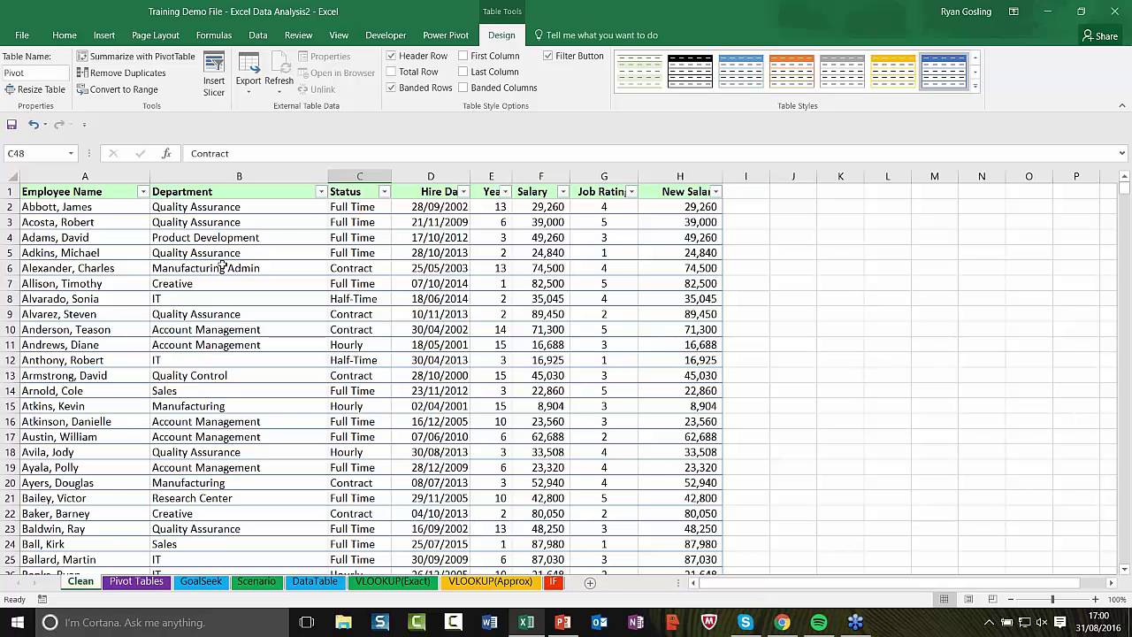
pyautogui.click(289, 269)
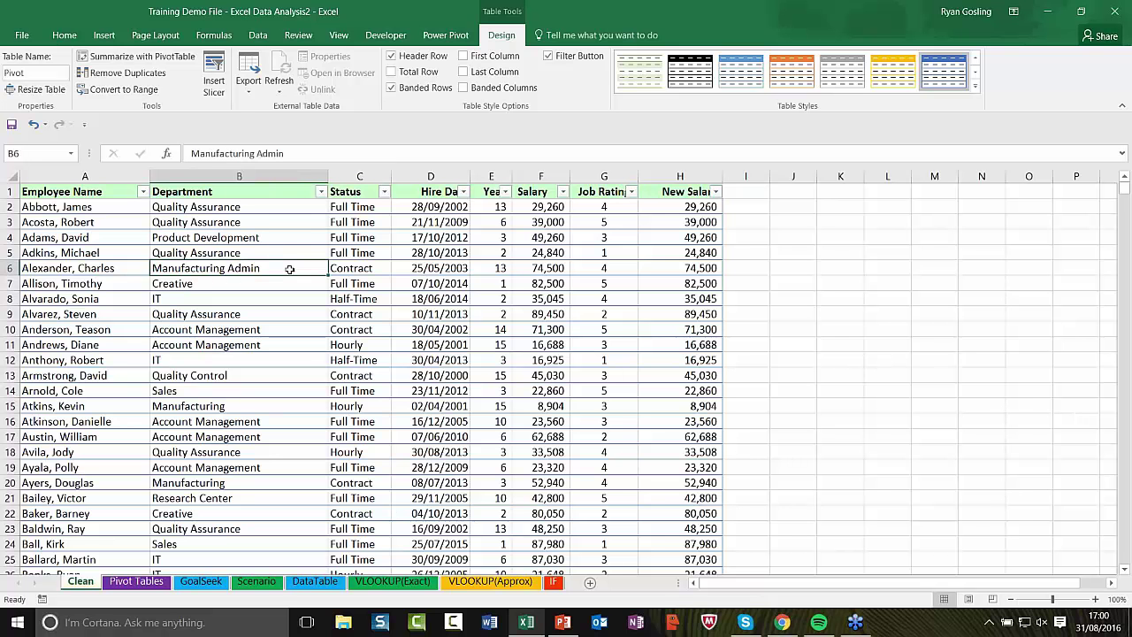
pyautogui.click(104, 36)
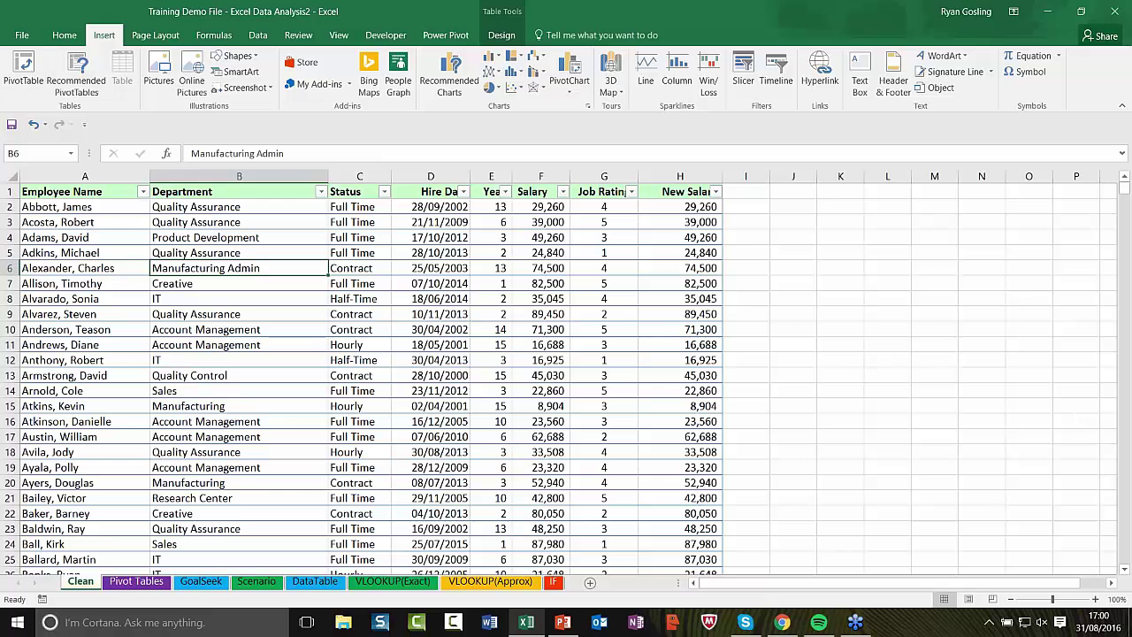
pyautogui.click(28, 80)
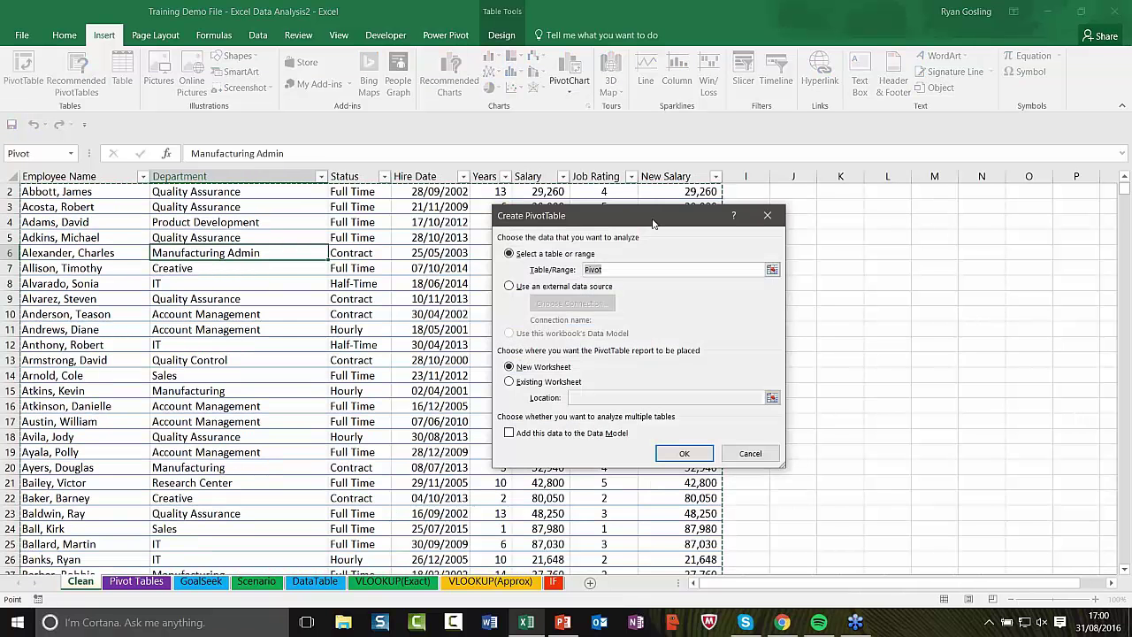
pyautogui.moveTo(653, 223); pyautogui.dragTo(631, 204)
pyautogui.click(727, 434)
pyautogui.press('Down')
pyautogui.press('Down')
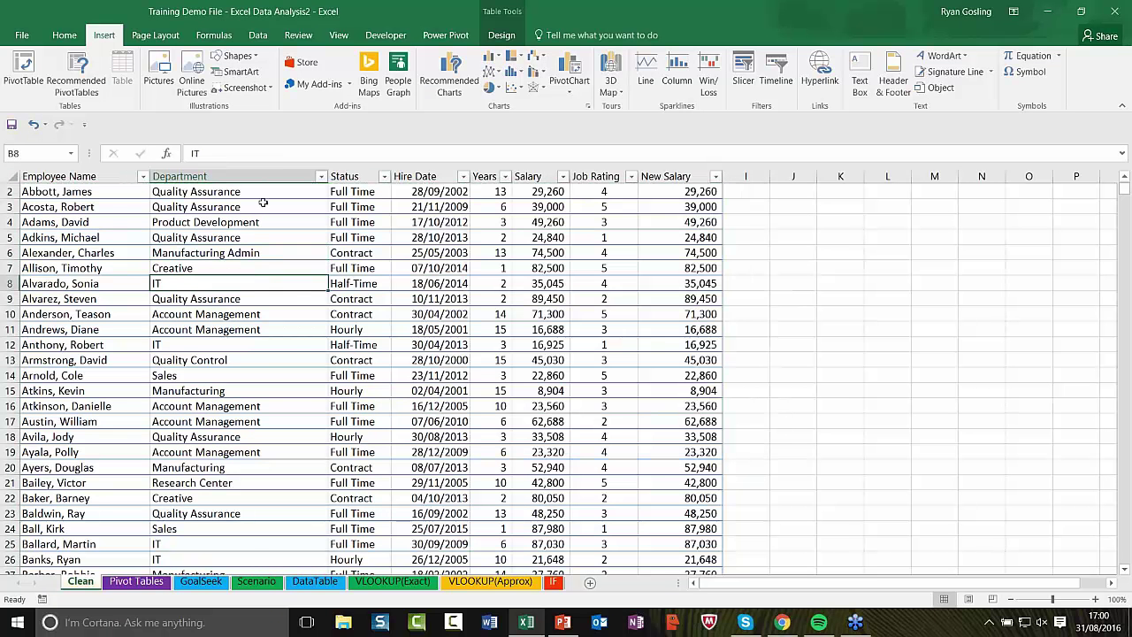
pyautogui.click(139, 581)
pyautogui.click(146, 236)
pyautogui.click(79, 581)
pyautogui.click(358, 283)
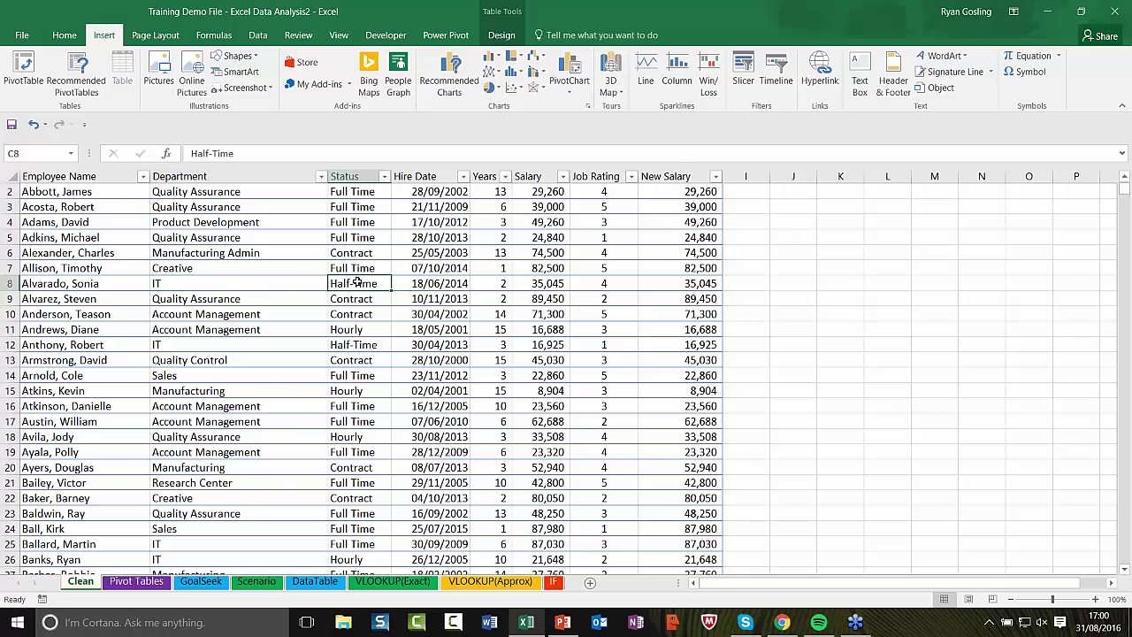
pyautogui.scroll(1, 358, 283)
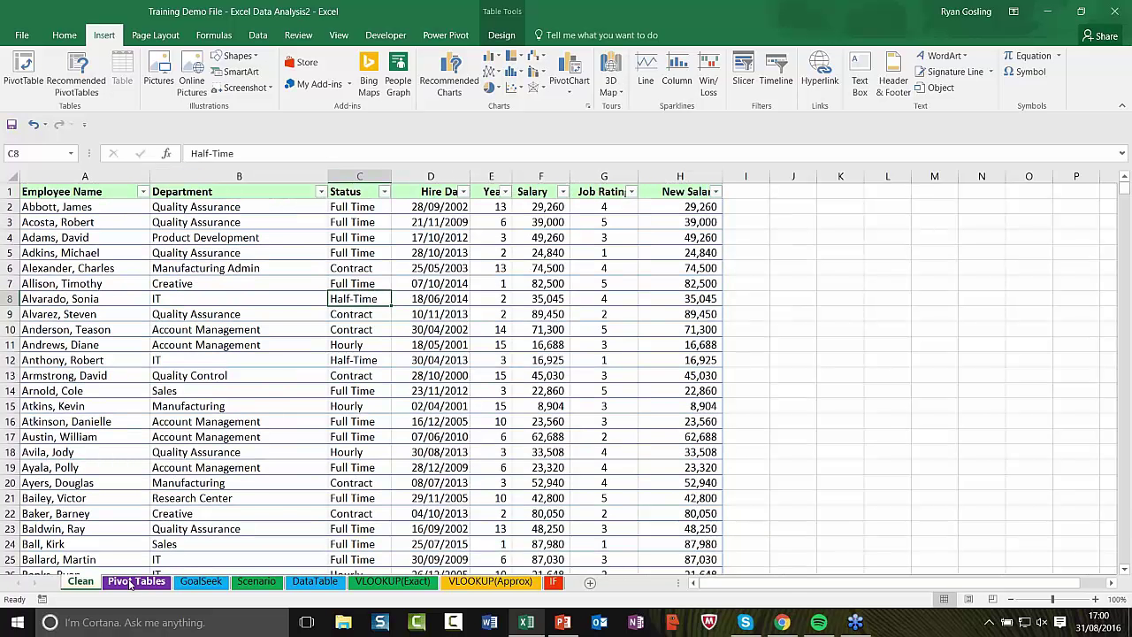
# Create a PivotTable on a new worksheet from the sales data A1:C21 on the Pivot Tables sheet.
pyautogui.click(132, 582)
pyautogui.click(147, 278)
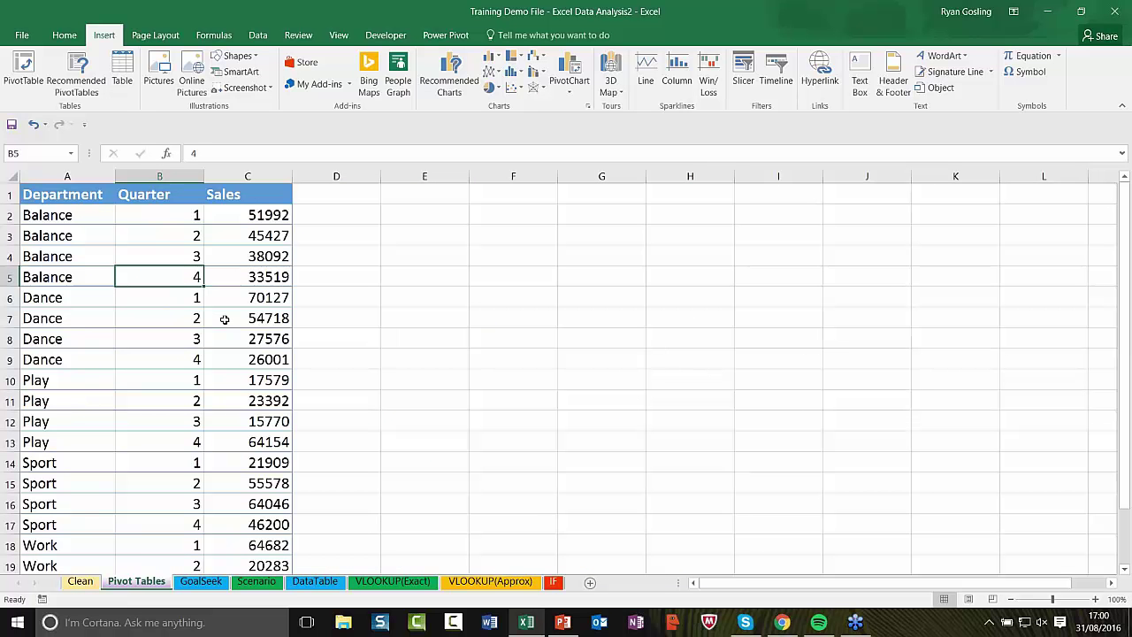
pyautogui.click(23, 71)
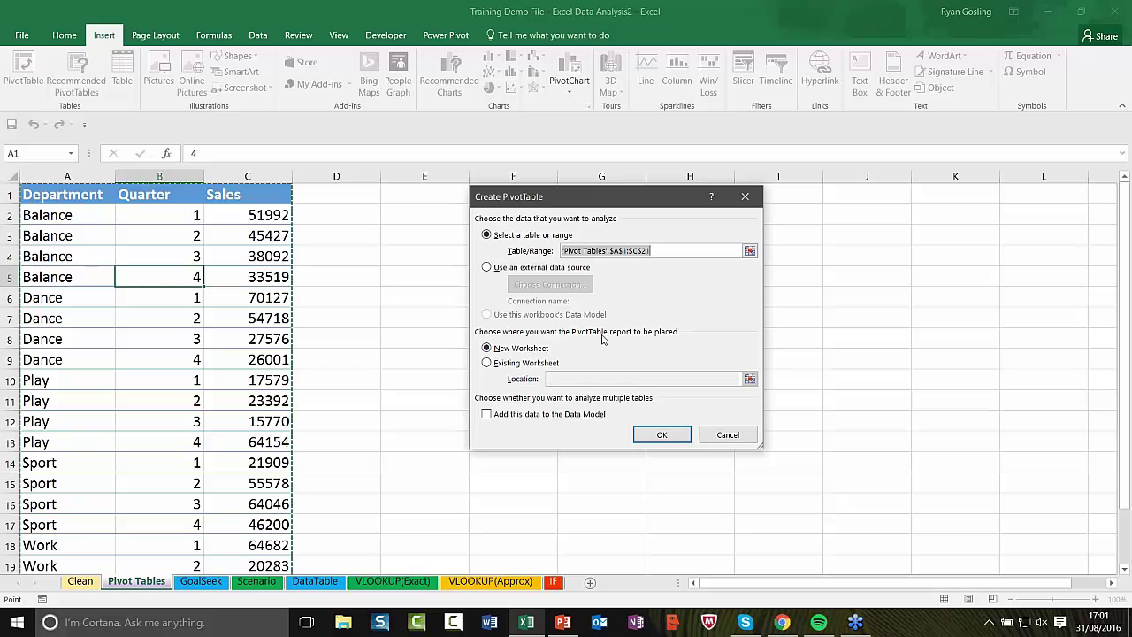
pyautogui.click(661, 435)
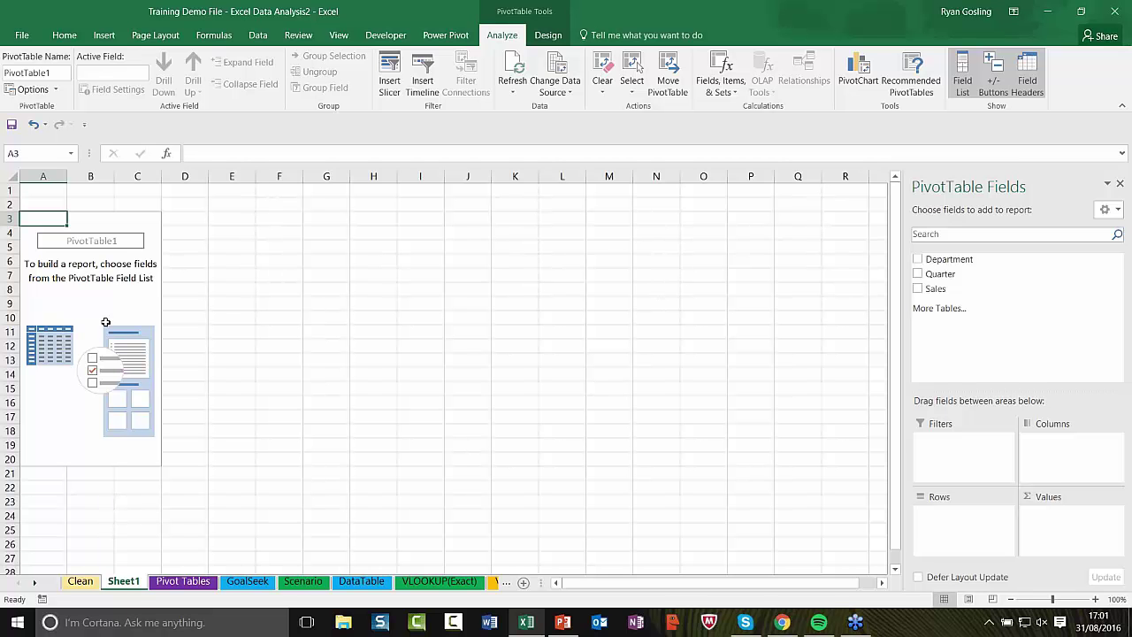
# Lay out the pivot table with Department as columns, Quarter as rows and Sum of Sales as values.
pyautogui.click(198, 583)
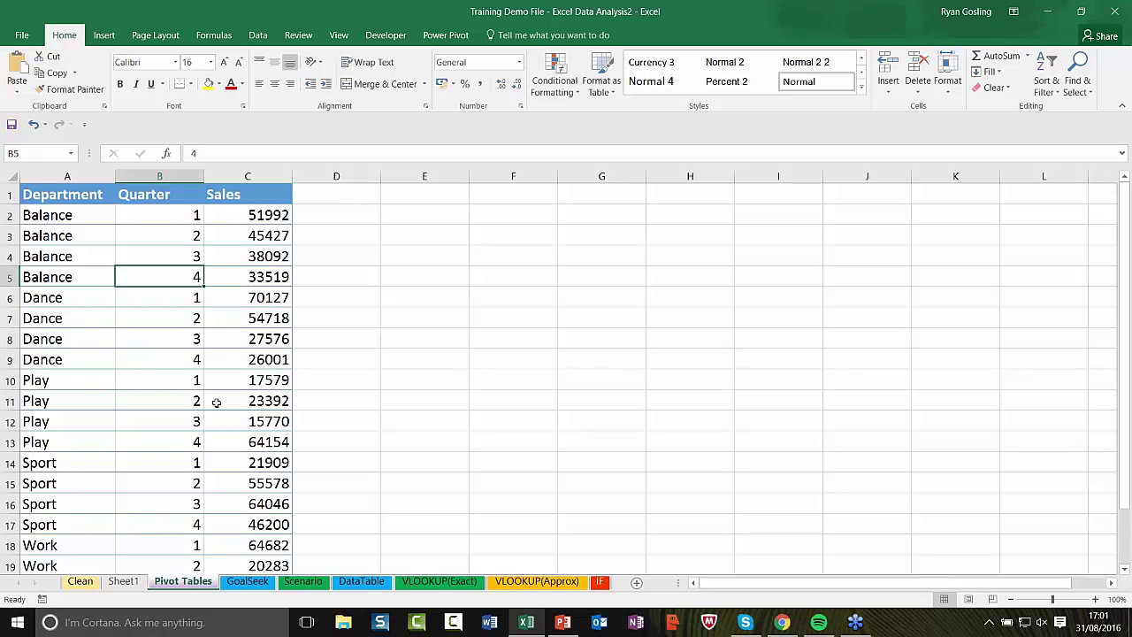
pyautogui.click(123, 581)
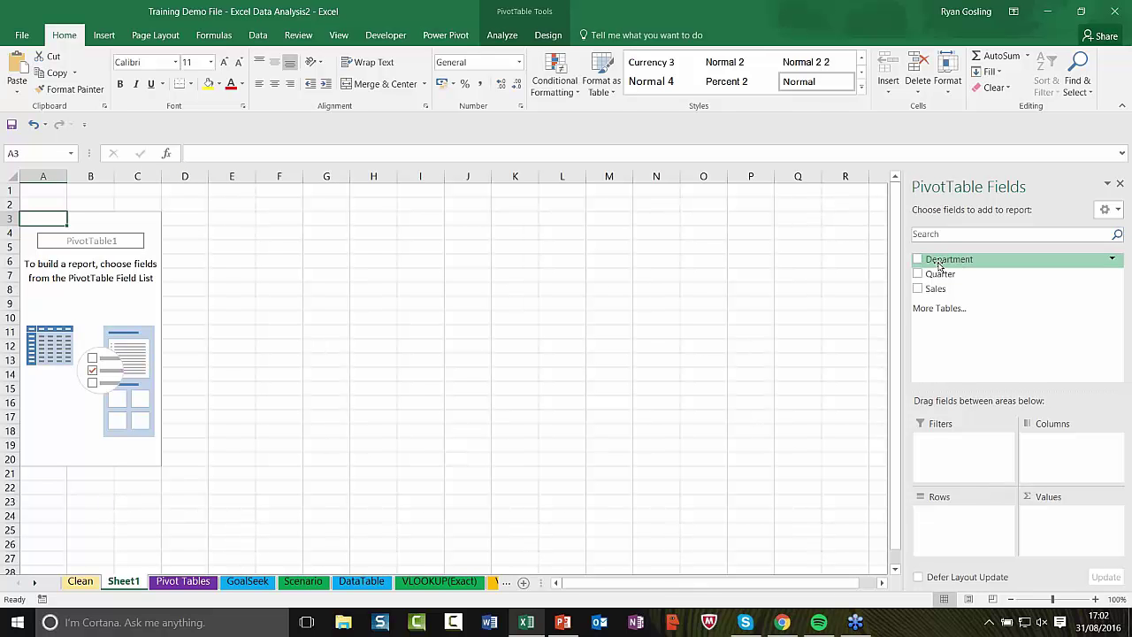
pyautogui.moveTo(940, 265); pyautogui.dragTo(1058, 458)
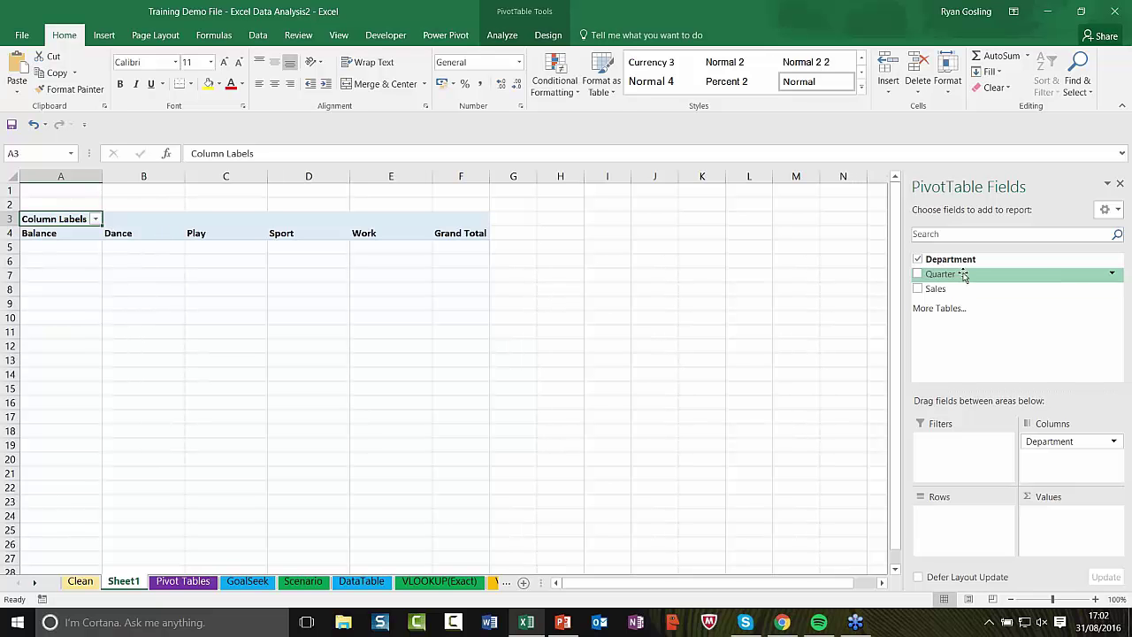
pyautogui.moveTo(943, 278); pyautogui.dragTo(953, 539)
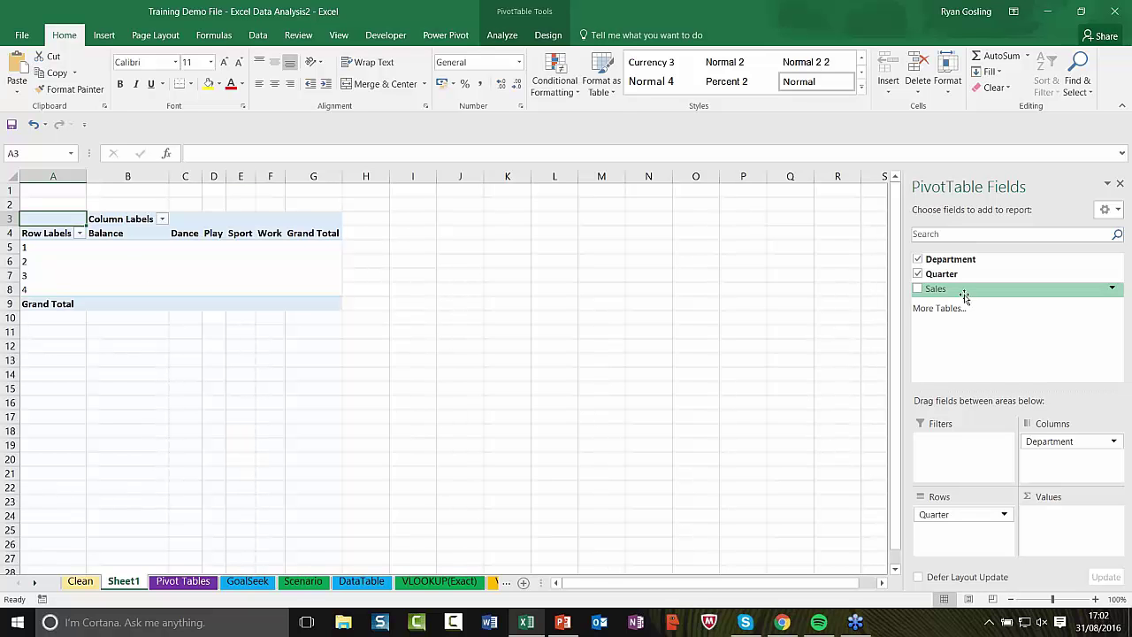
pyautogui.moveTo(954, 292); pyautogui.dragTo(1058, 540)
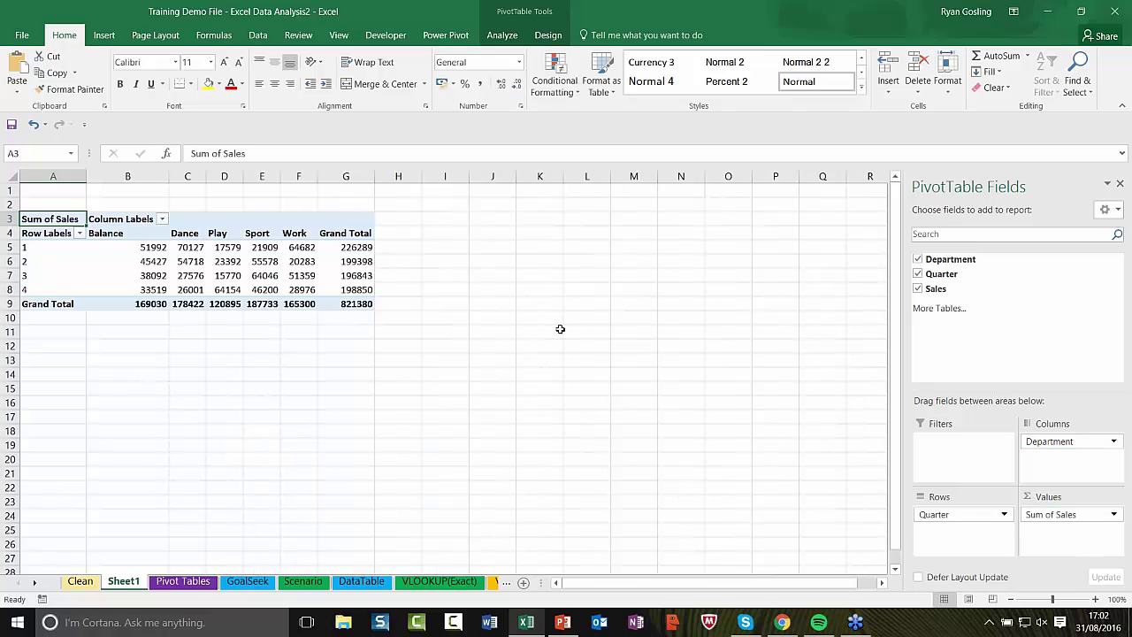
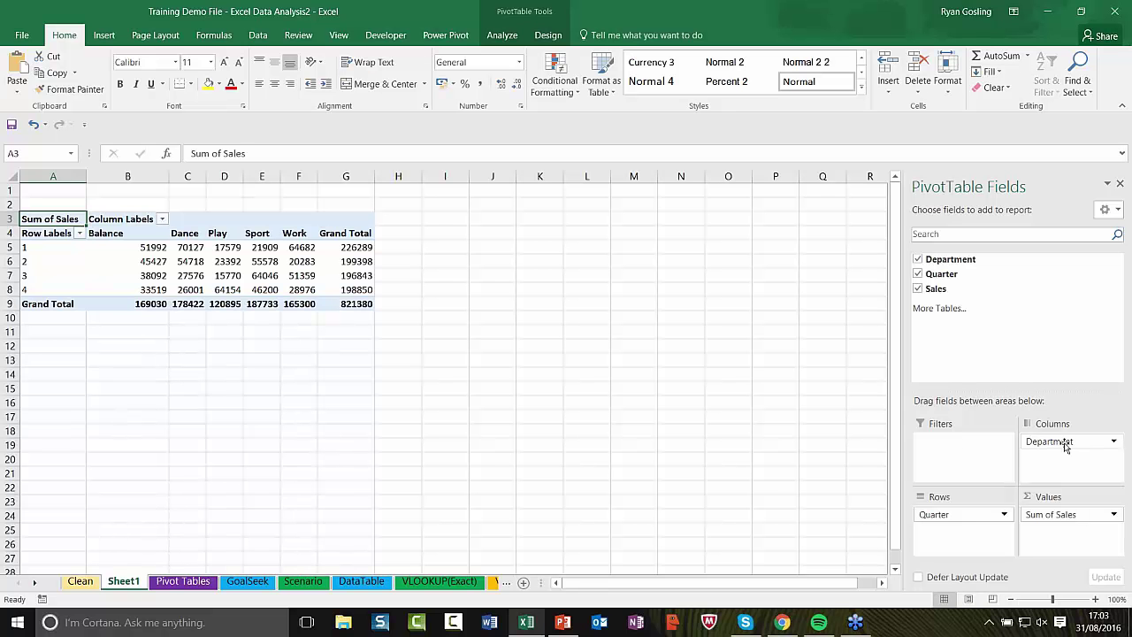
# Try Department as a second row field below Quarter and as a report filter limited to Dance.
pyautogui.moveTo(1070, 445); pyautogui.dragTo(964, 541)
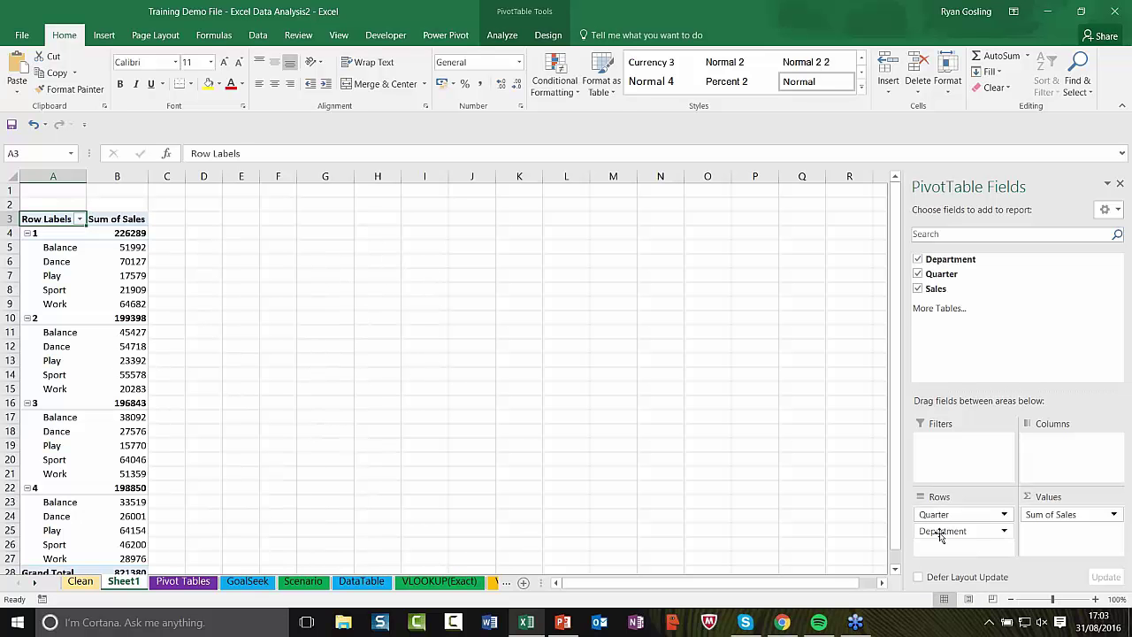
pyautogui.moveTo(940, 537); pyautogui.dragTo(946, 447)
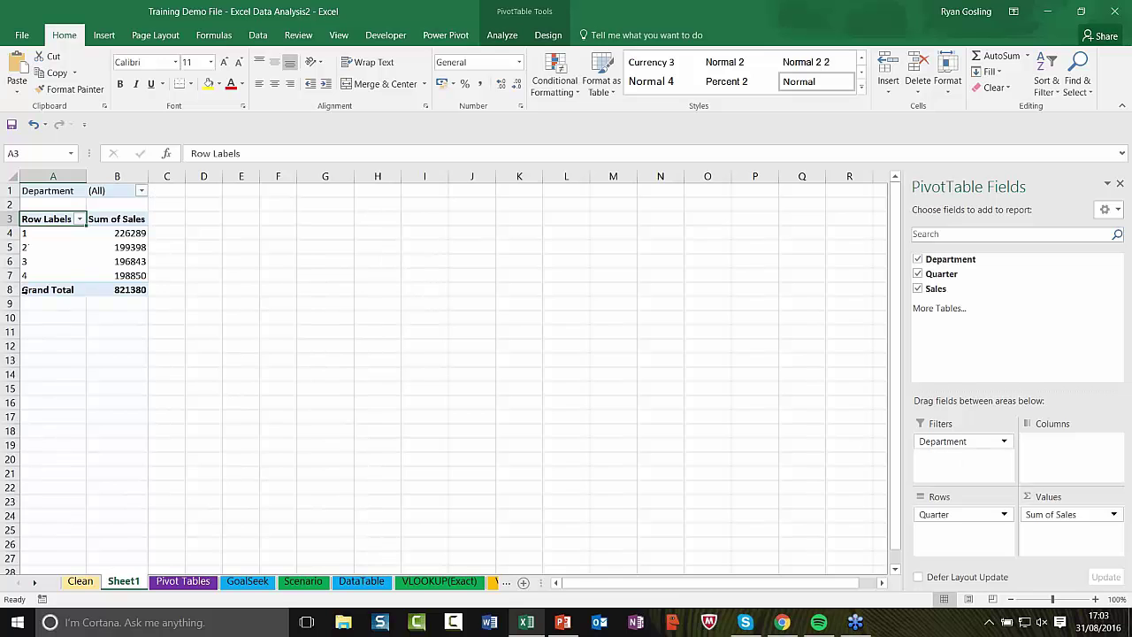
pyautogui.click(142, 191)
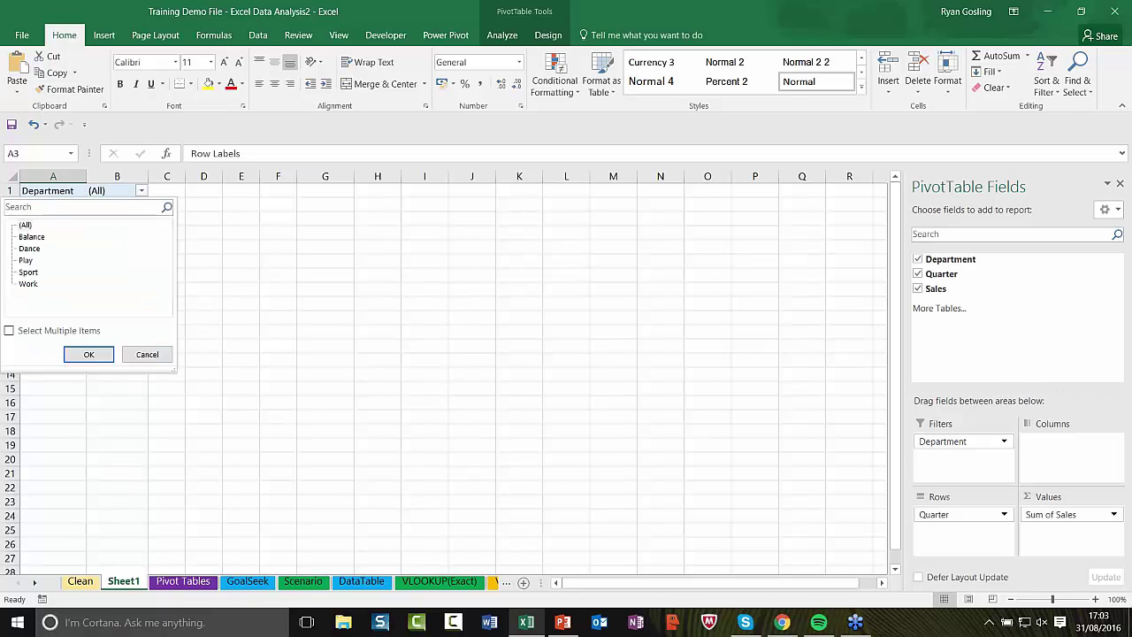
pyautogui.click(34, 251)
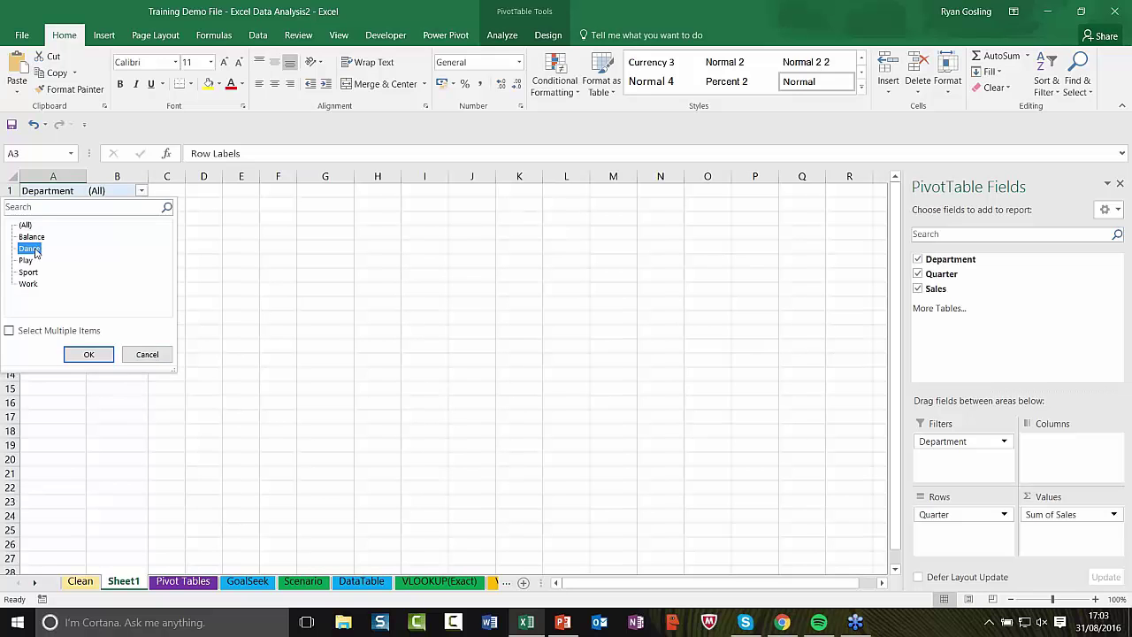
pyautogui.click(89, 354)
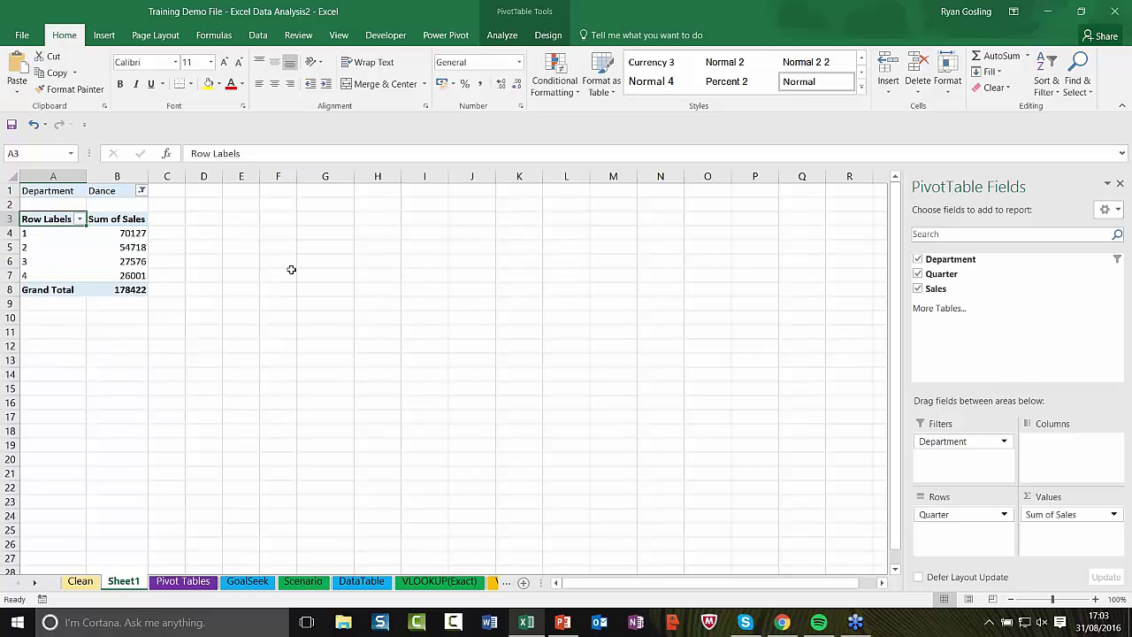
# Move the Department field from the report filter back to the pivot table's columns.
pyautogui.click(143, 191)
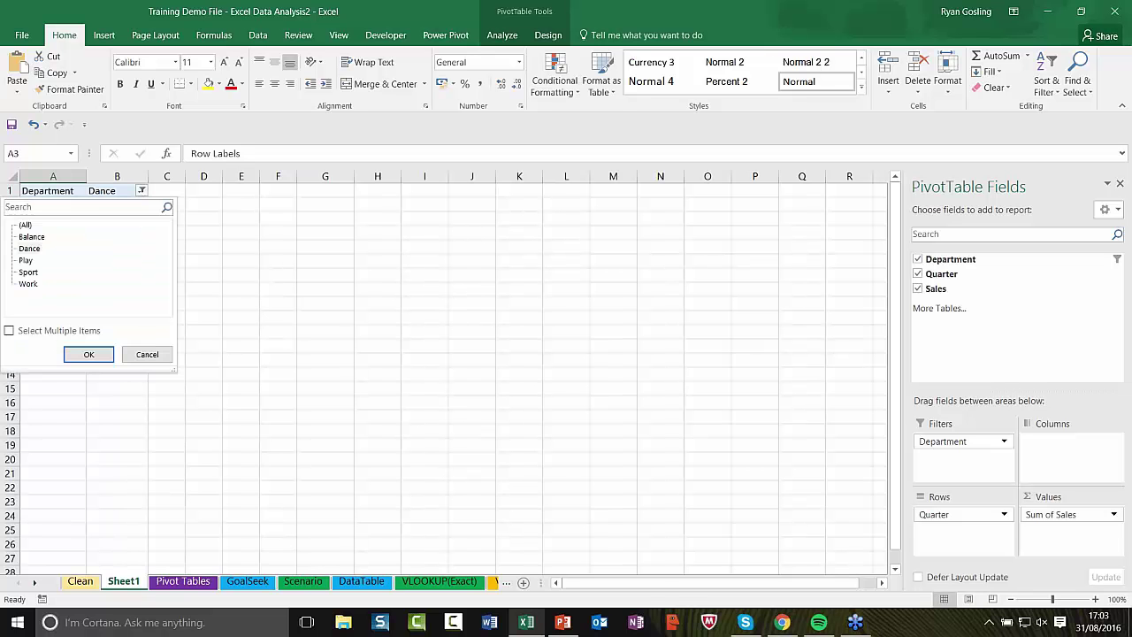
pyautogui.click(147, 354)
pyautogui.moveTo(934, 443); pyautogui.dragTo(1066, 442)
# Check when the PivotTable field list is available by selecting cells outside and inside the pivot table.
pyautogui.click(591, 361)
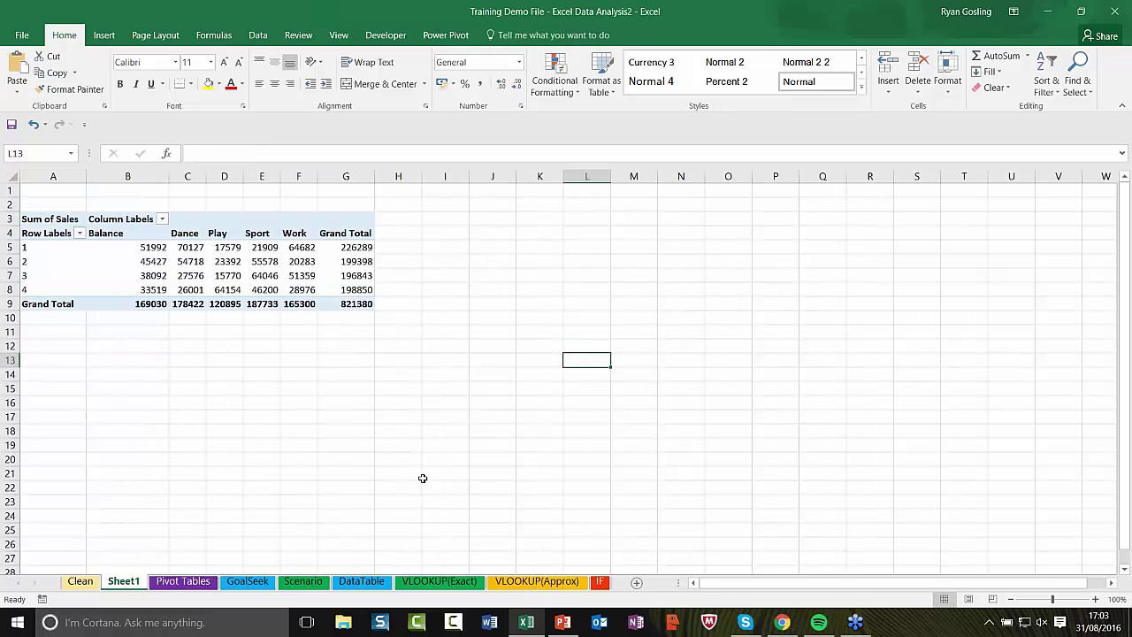
pyautogui.click(217, 277)
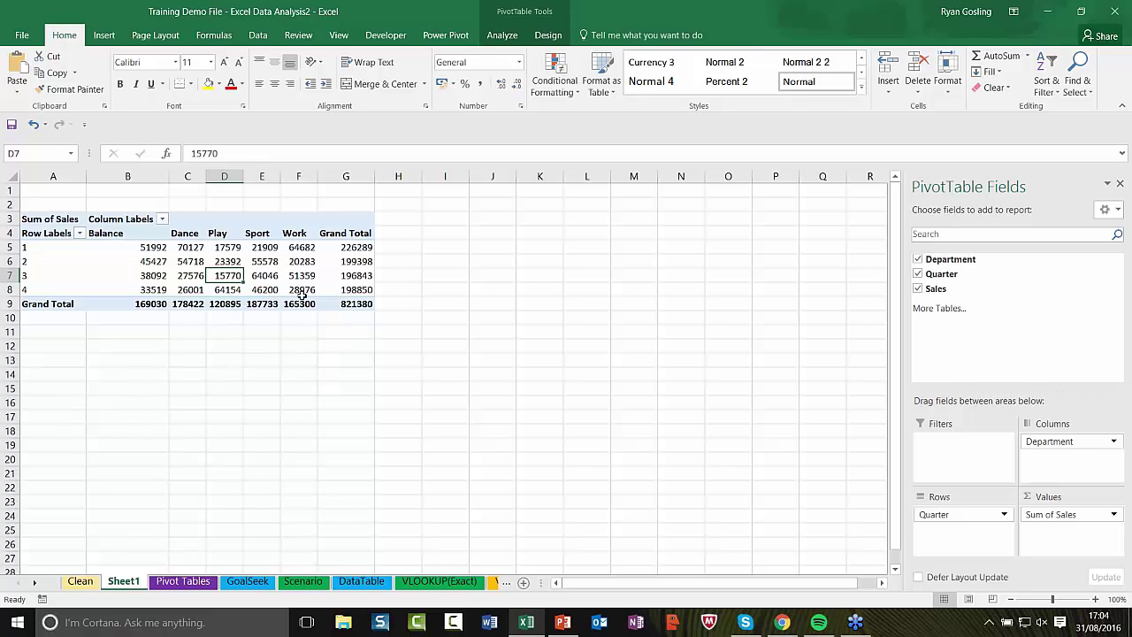
pyautogui.click(272, 264)
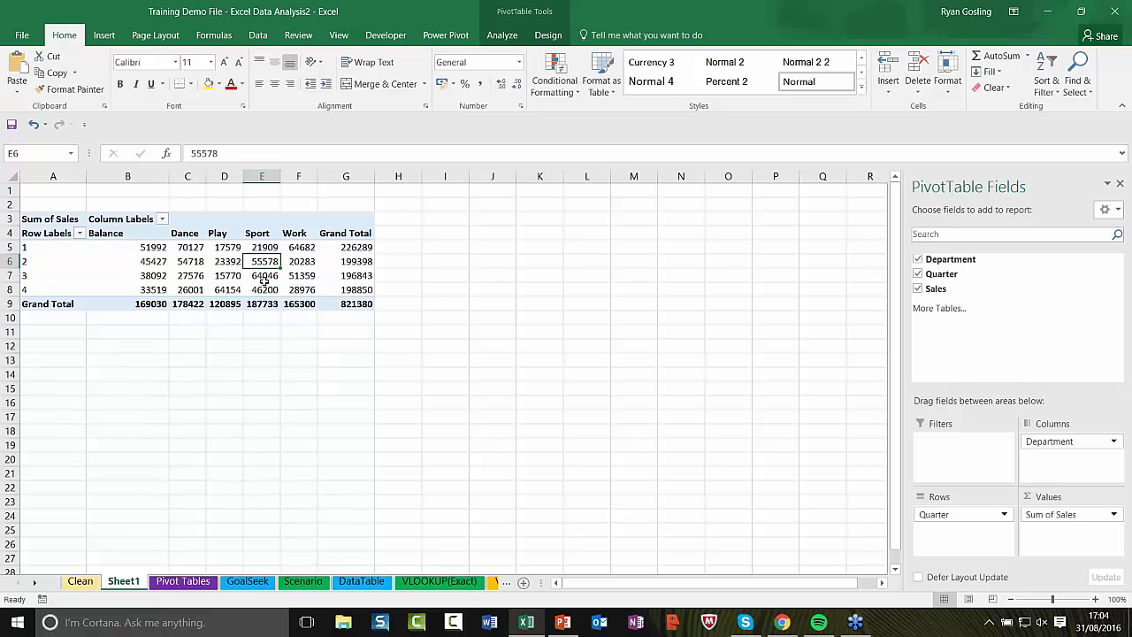
pyautogui.moveTo(264, 281)
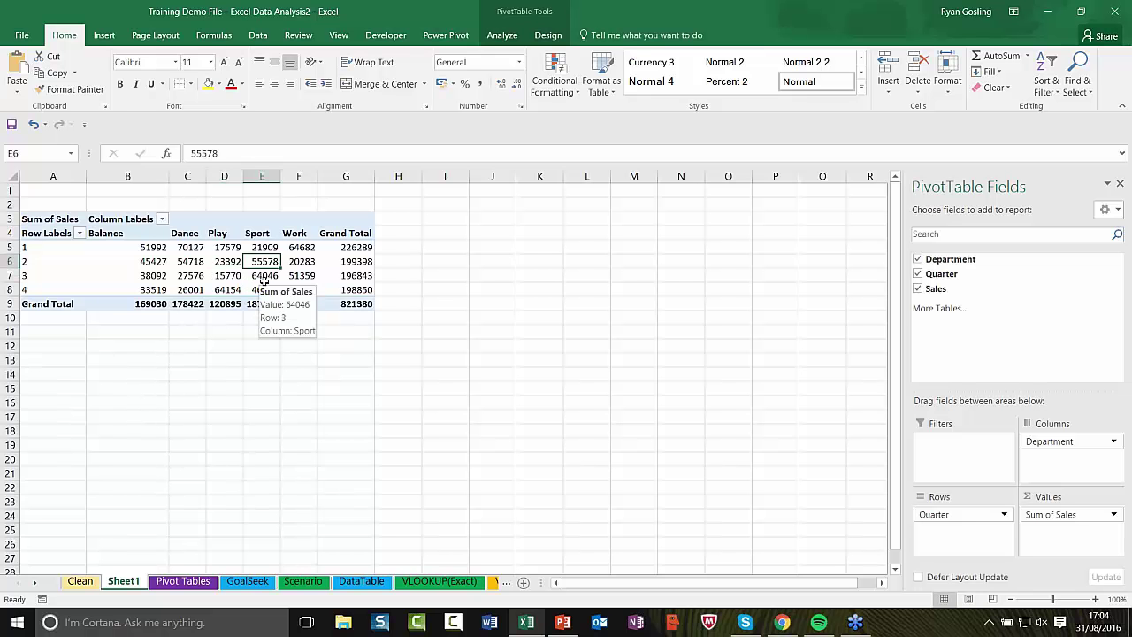
pyautogui.click(226, 276)
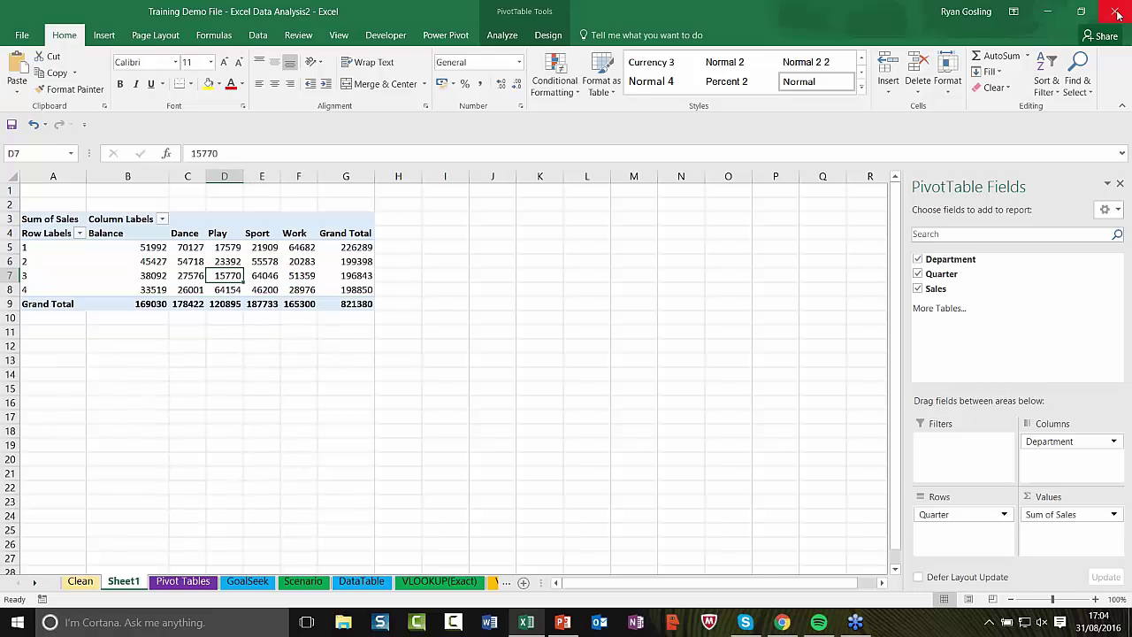
# Close the training workbook without saving the changes.
pyautogui.rightClick(130, 588)
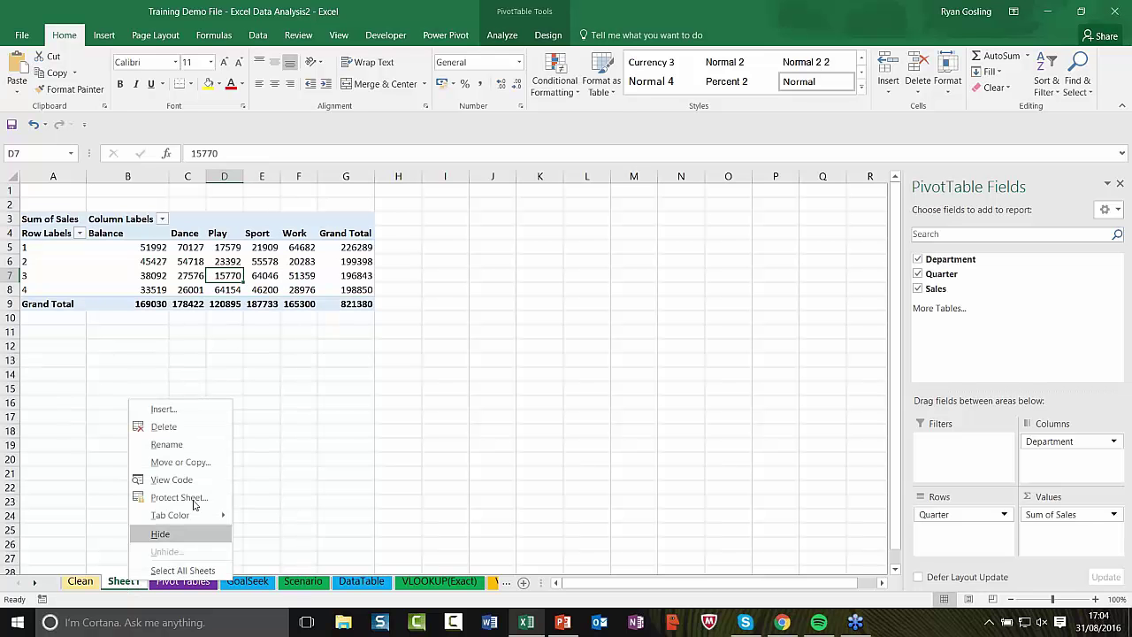
pyautogui.press('Escape')
pyautogui.click(22, 35)
pyautogui.click(37, 321)
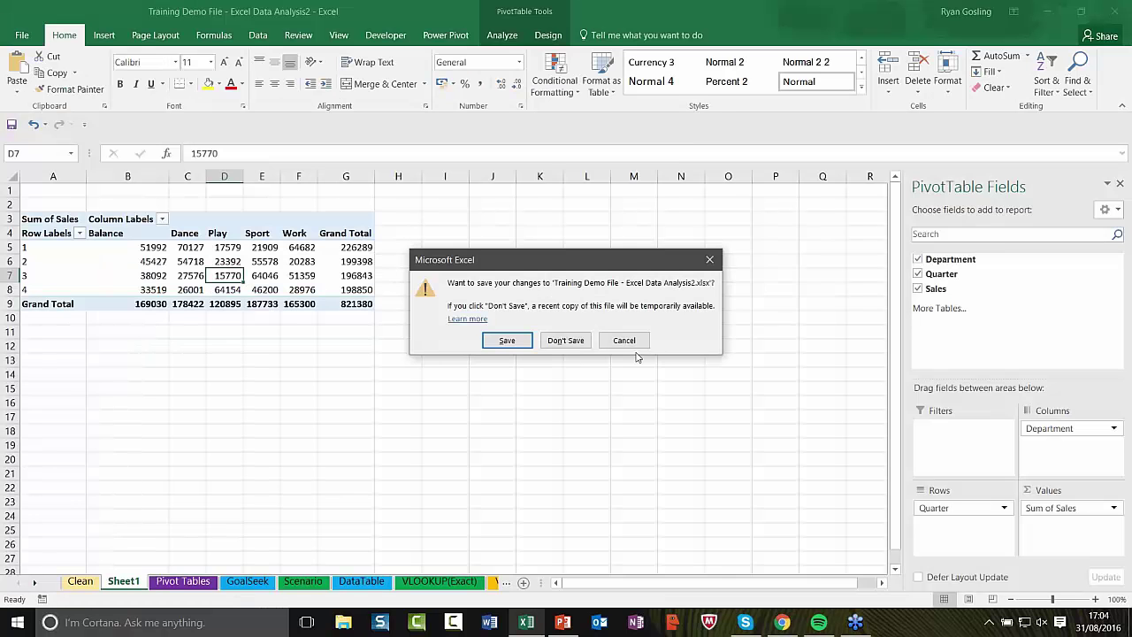
pyautogui.click(564, 341)
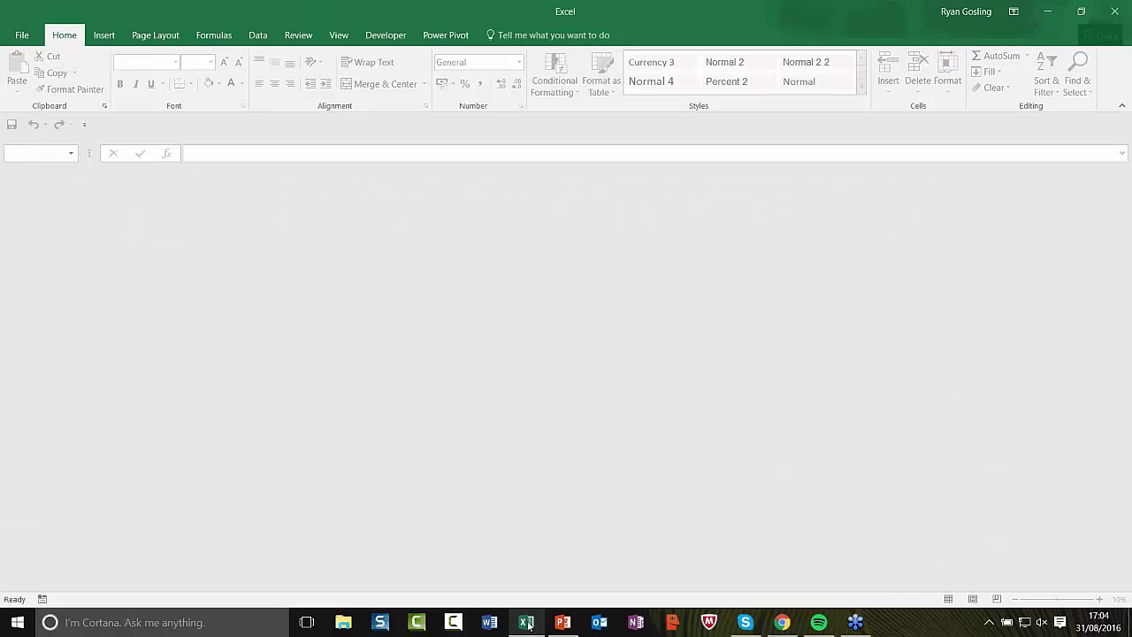
# Switch to File Explorer, open Training Demo File - Excel Data Analysis2 from Webinars > Data Analysis in Excel, and select cell B6 in the sales data.
pyautogui.click(358, 625)
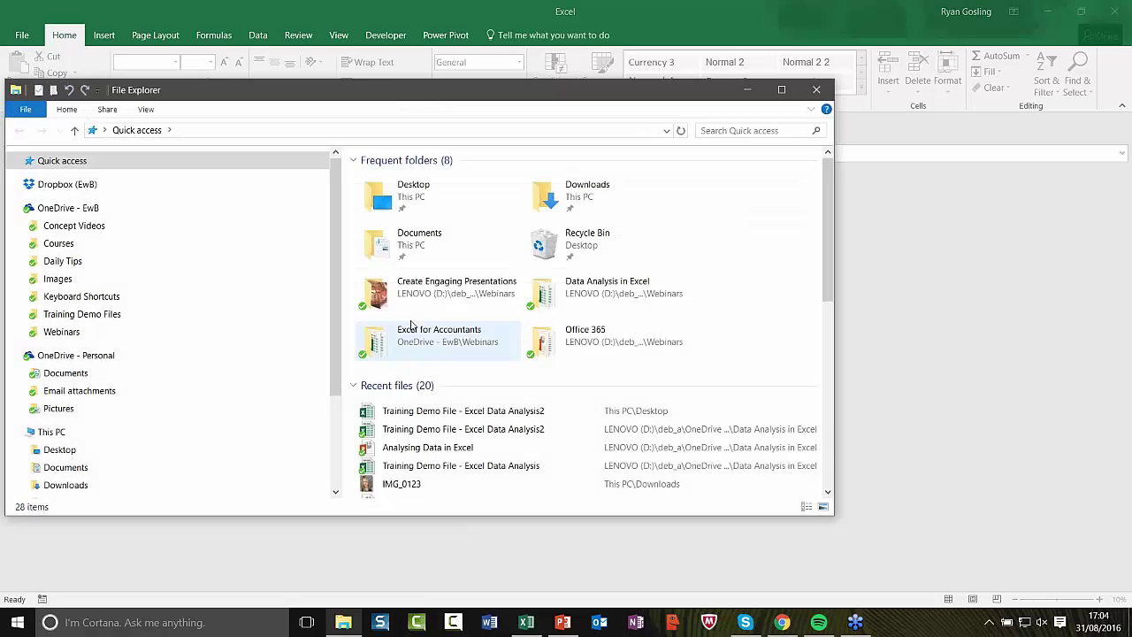
pyautogui.click(68, 332)
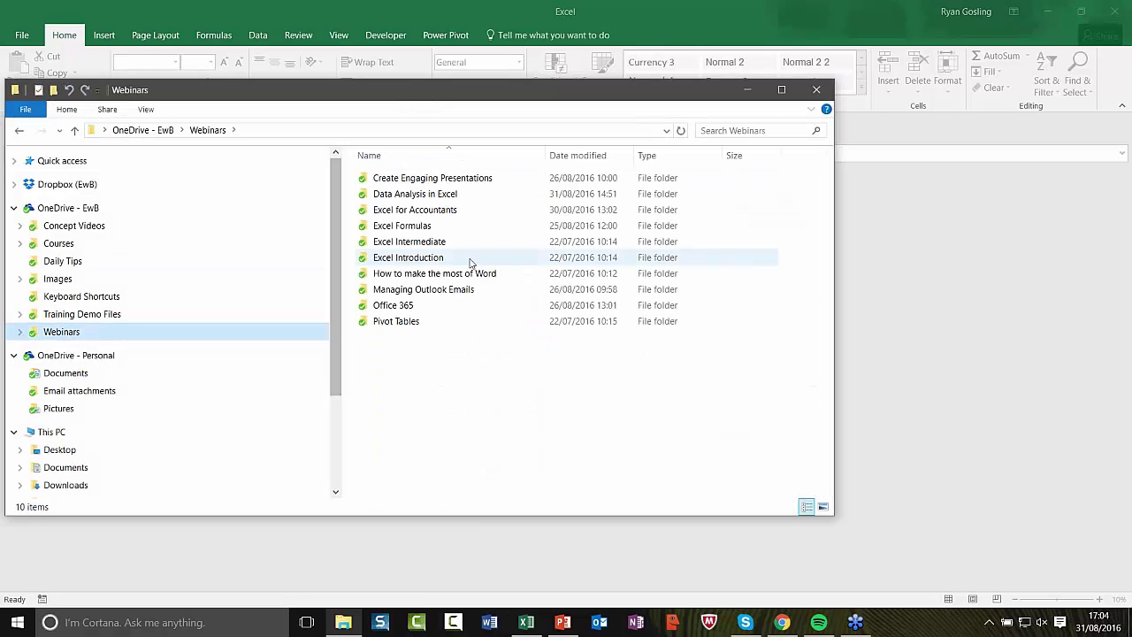
pyautogui.doubleClick(411, 194)
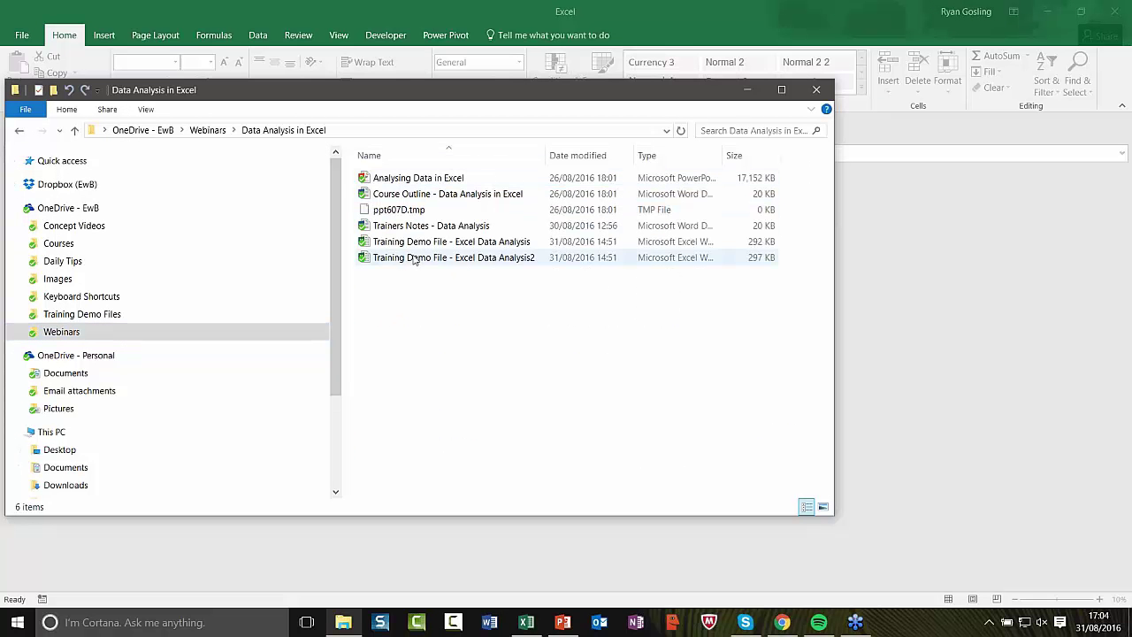
pyautogui.doubleClick(478, 257)
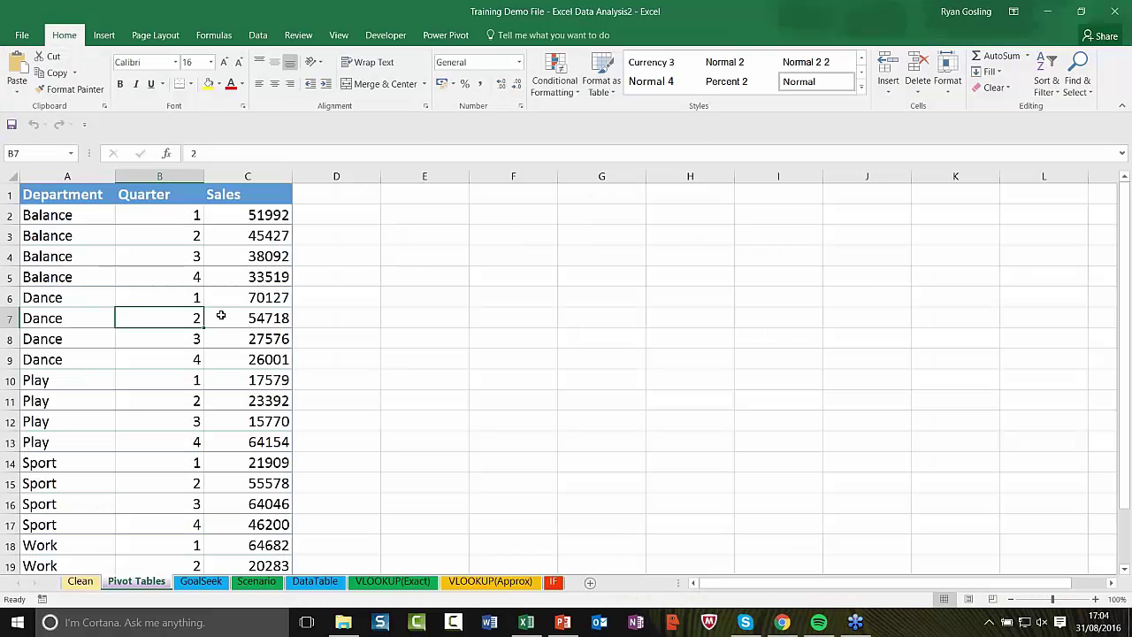
pyautogui.click(221, 316)
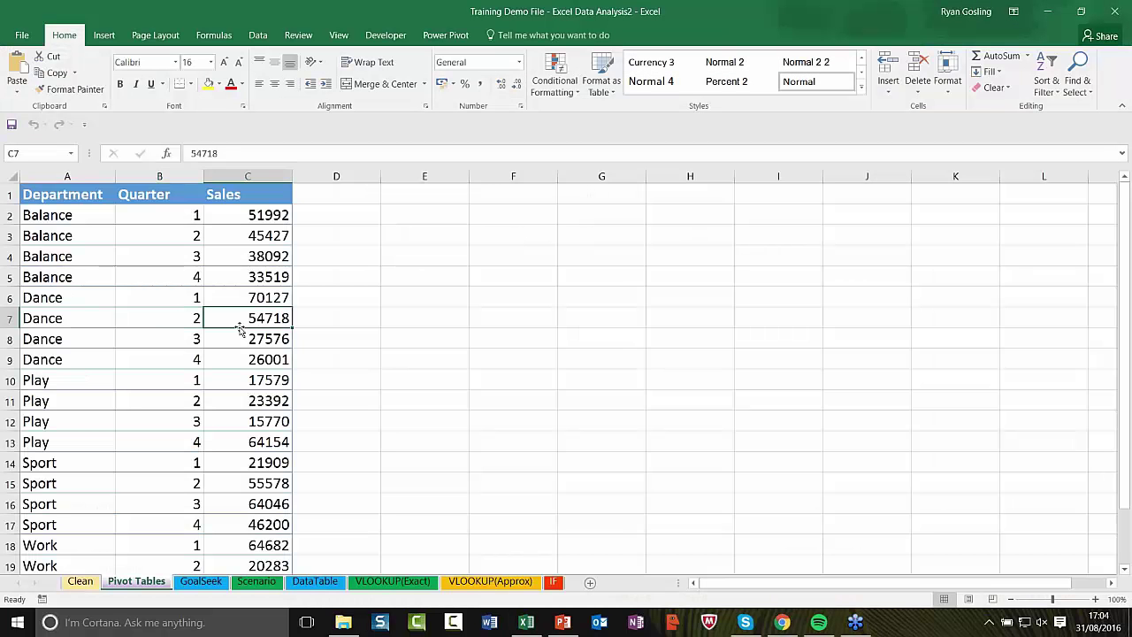
pyautogui.click(137, 291)
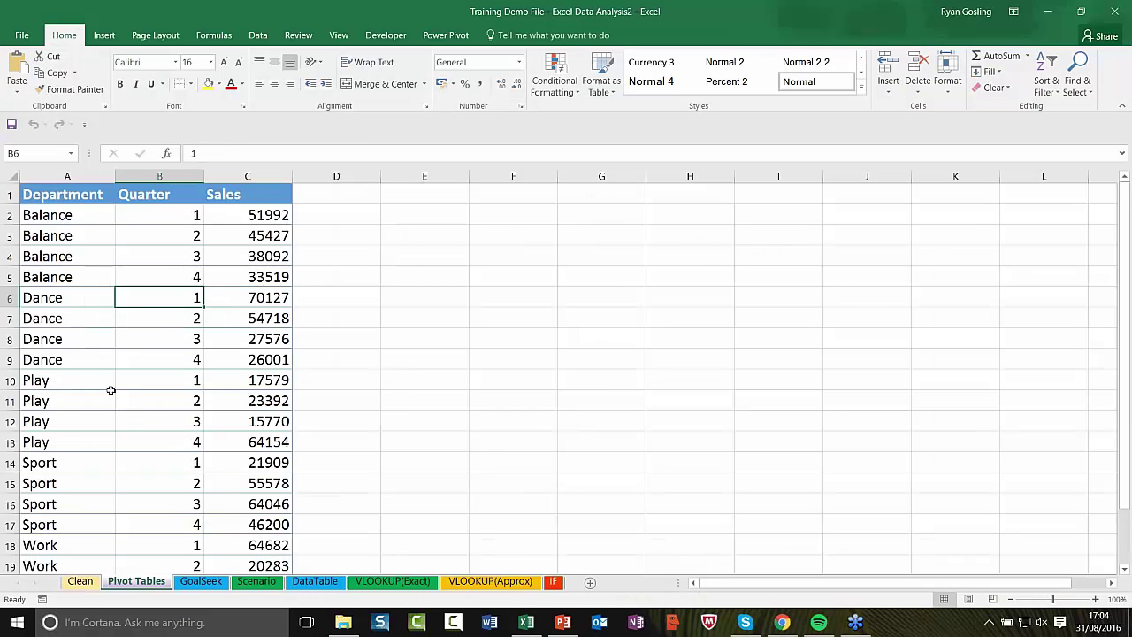
# Compare the recommended PivotTables for the sales data and insert the Sum of Sales by Quarter layout.
pyautogui.click(89, 581)
pyautogui.click(146, 582)
pyautogui.click(188, 339)
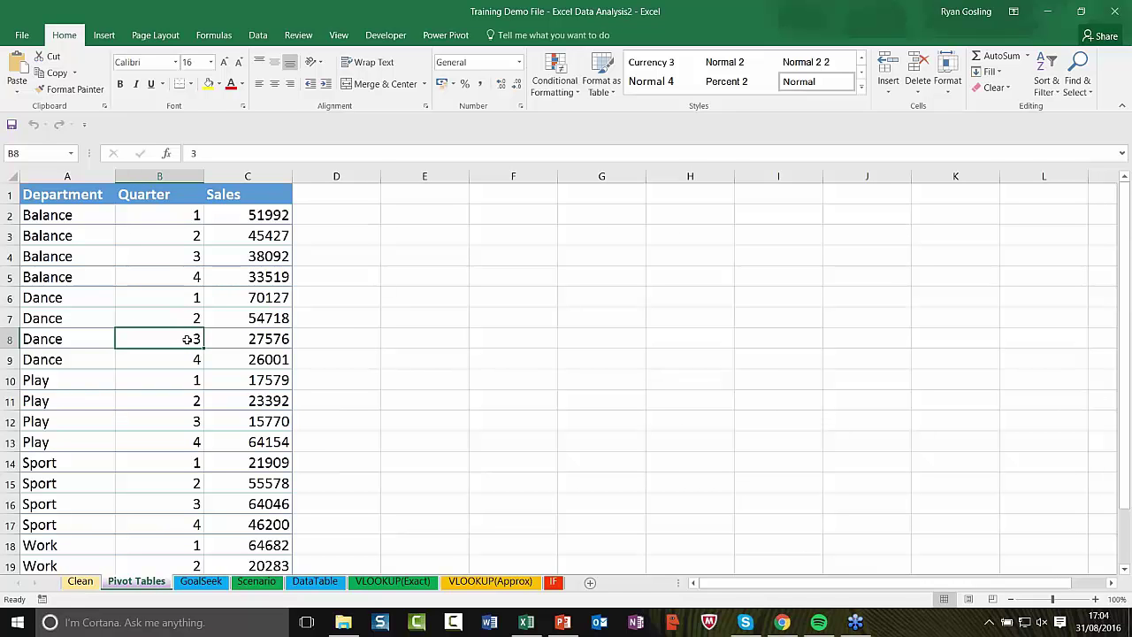
pyautogui.click(186, 289)
pyautogui.click(104, 36)
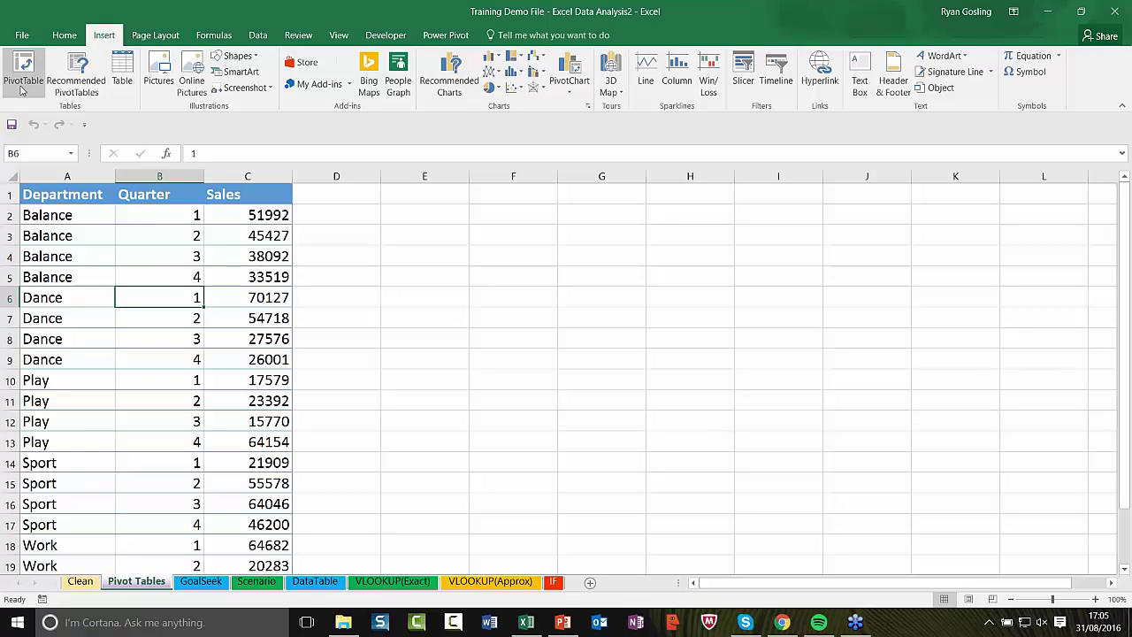
pyautogui.click(85, 75)
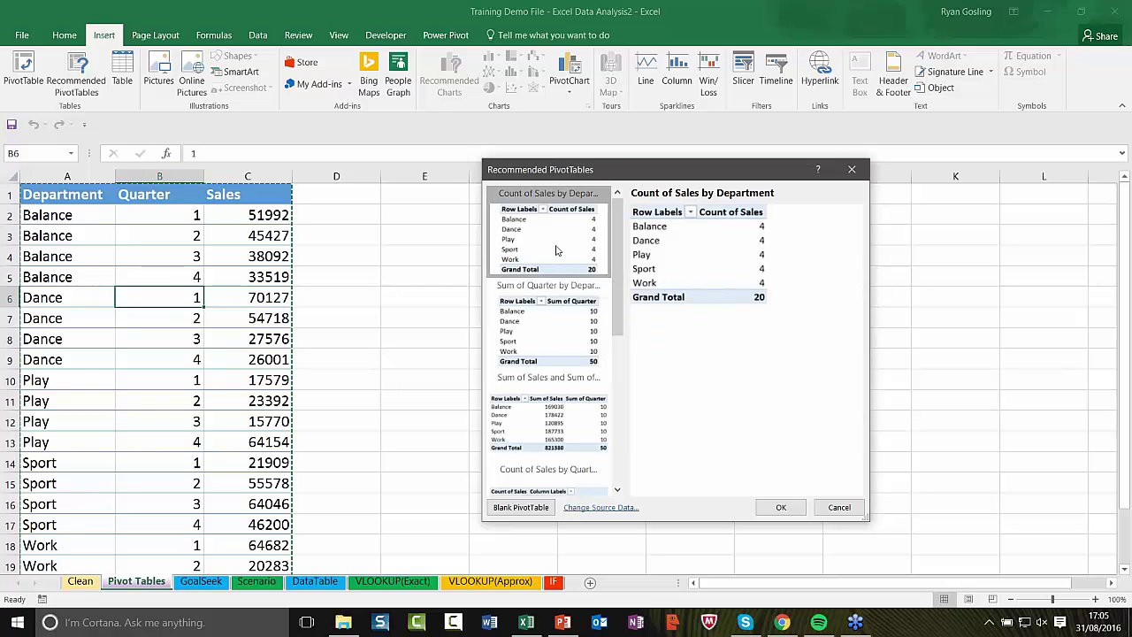
pyautogui.click(549, 323)
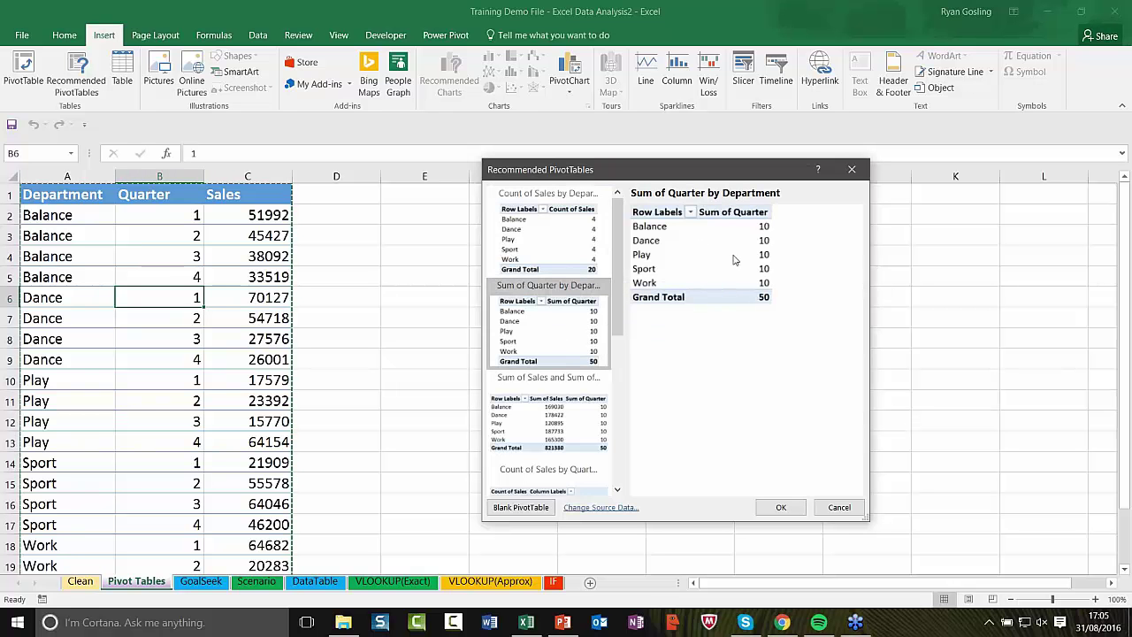
pyautogui.click(573, 426)
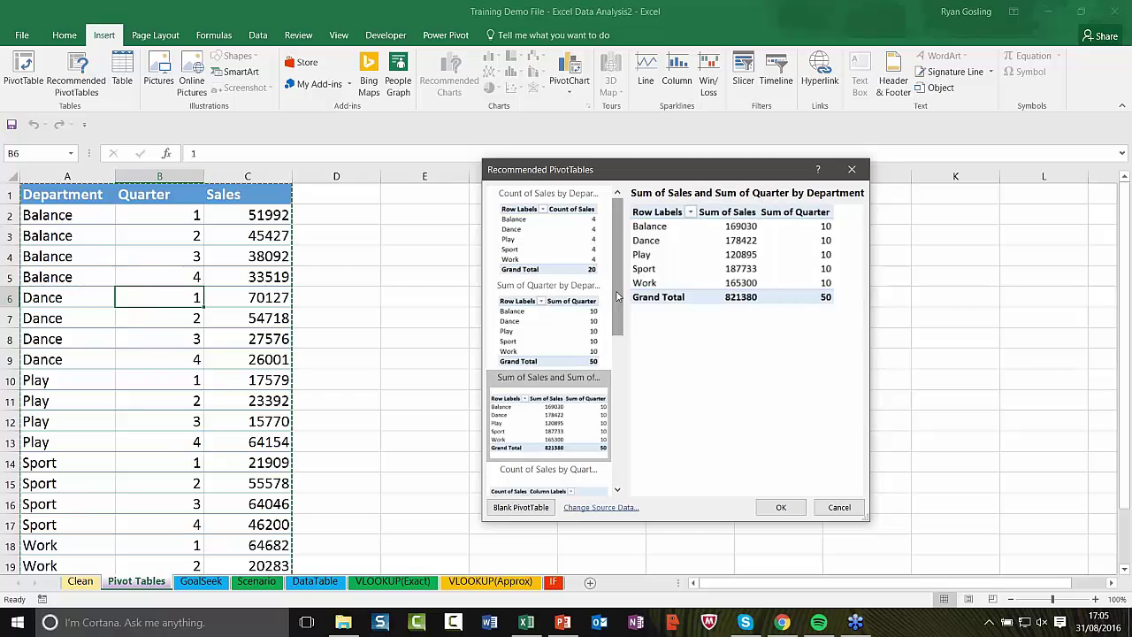
pyautogui.moveTo(620, 269); pyautogui.dragTo(630, 409)
pyautogui.click(542, 398)
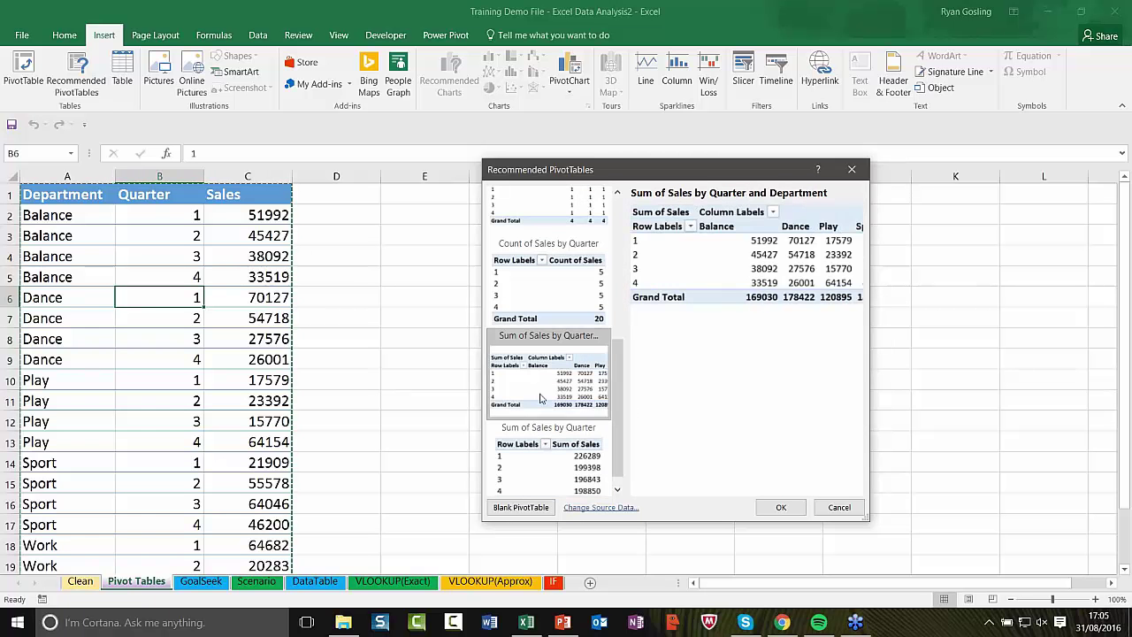
pyautogui.click(574, 478)
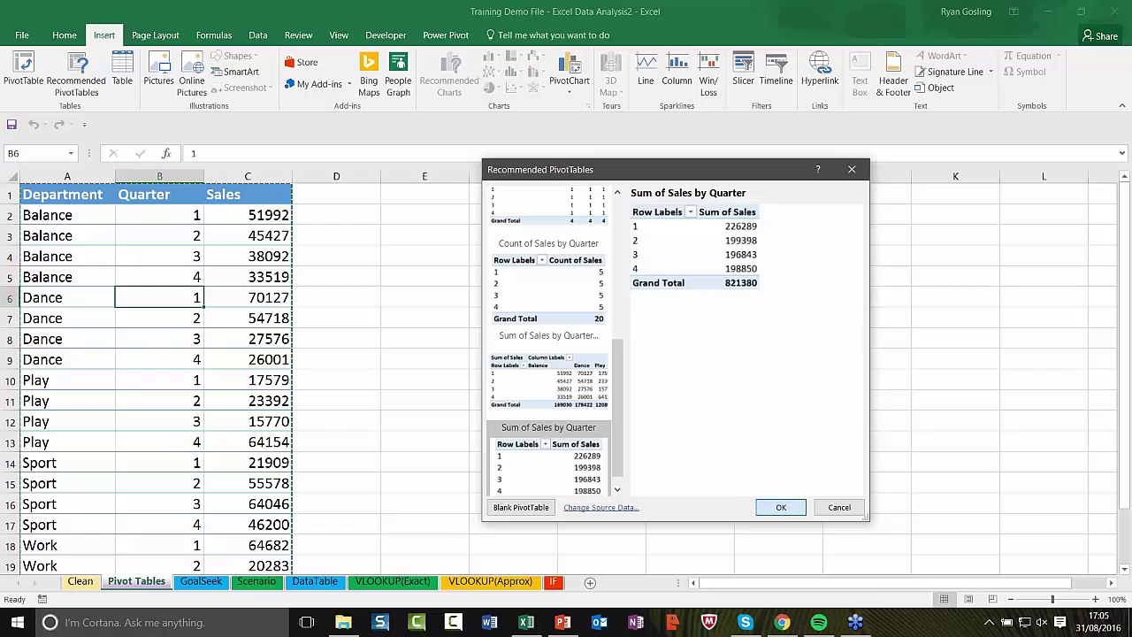
pyautogui.click(779, 508)
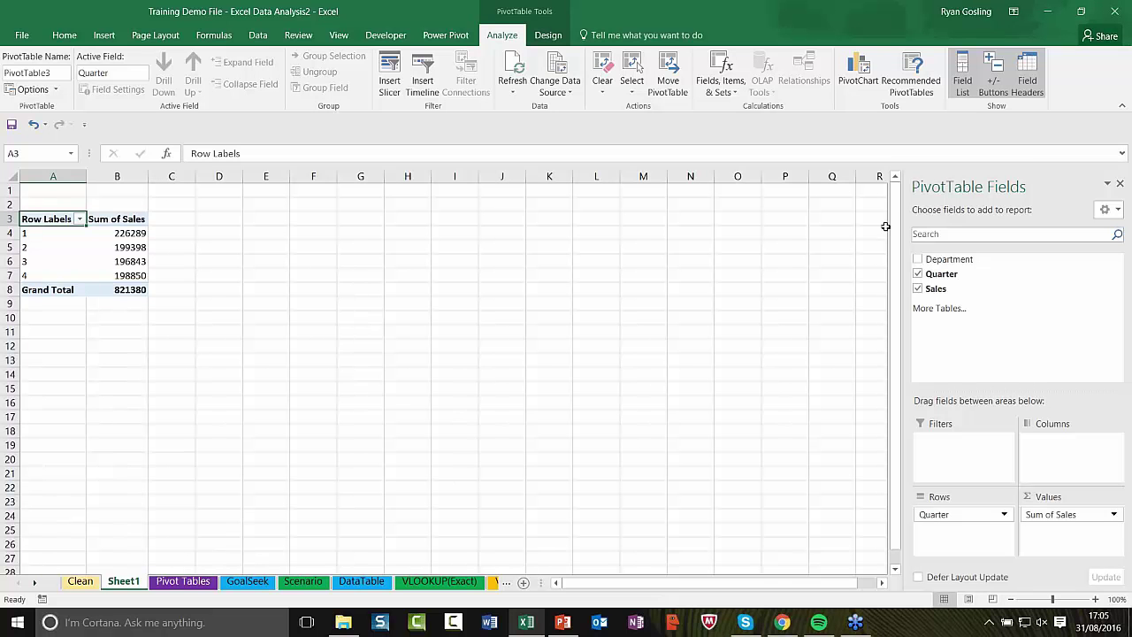
# Add the Department field to the pivot table's columns and apply the light yellow PivotTable style.
pyautogui.click(918, 259)
pyautogui.moveTo(945, 262); pyautogui.dragTo(1074, 462)
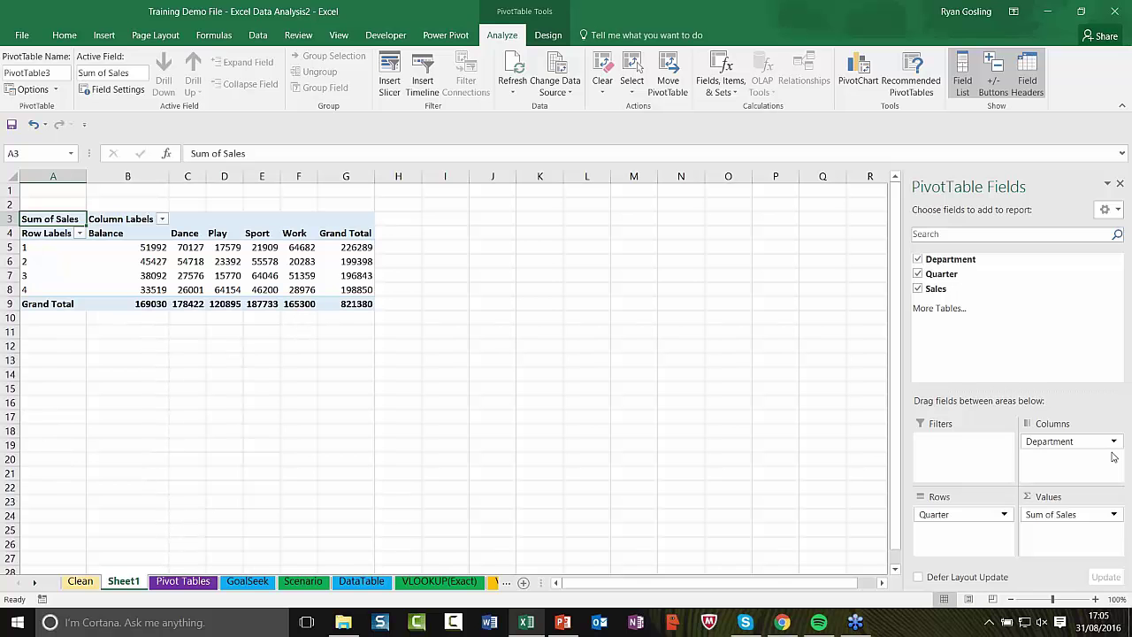
pyautogui.click(306, 274)
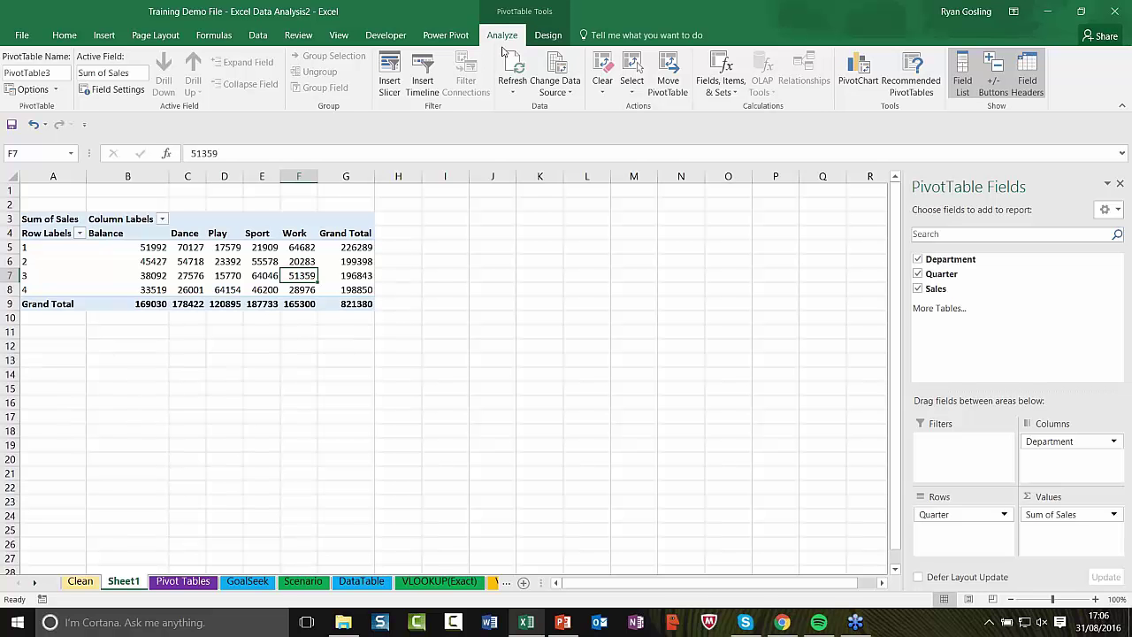
pyautogui.click(548, 35)
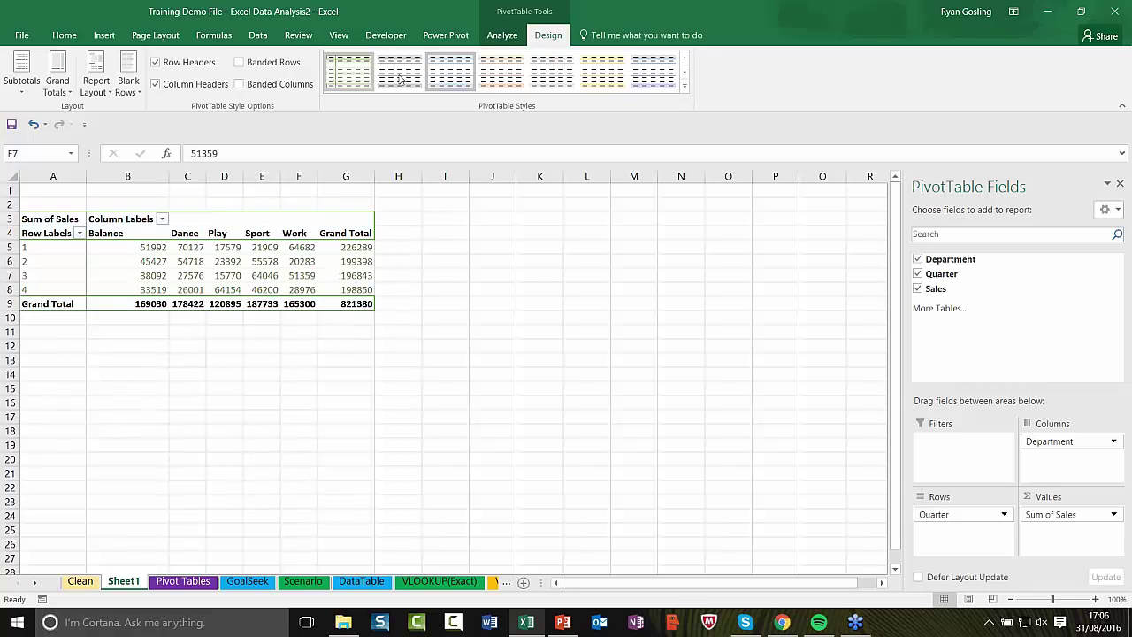
pyautogui.click(599, 74)
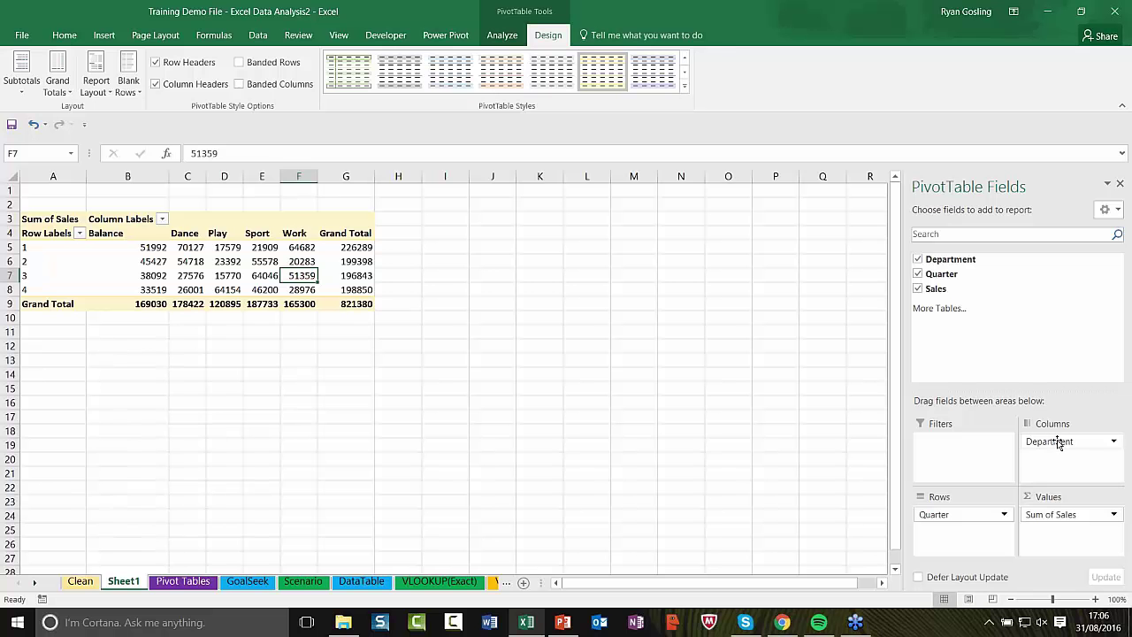
# Move Department to the pivot table's rows above Quarter and show all subtotals at the bottom of each group.
pyautogui.moveTo(1060, 445); pyautogui.dragTo(965, 547)
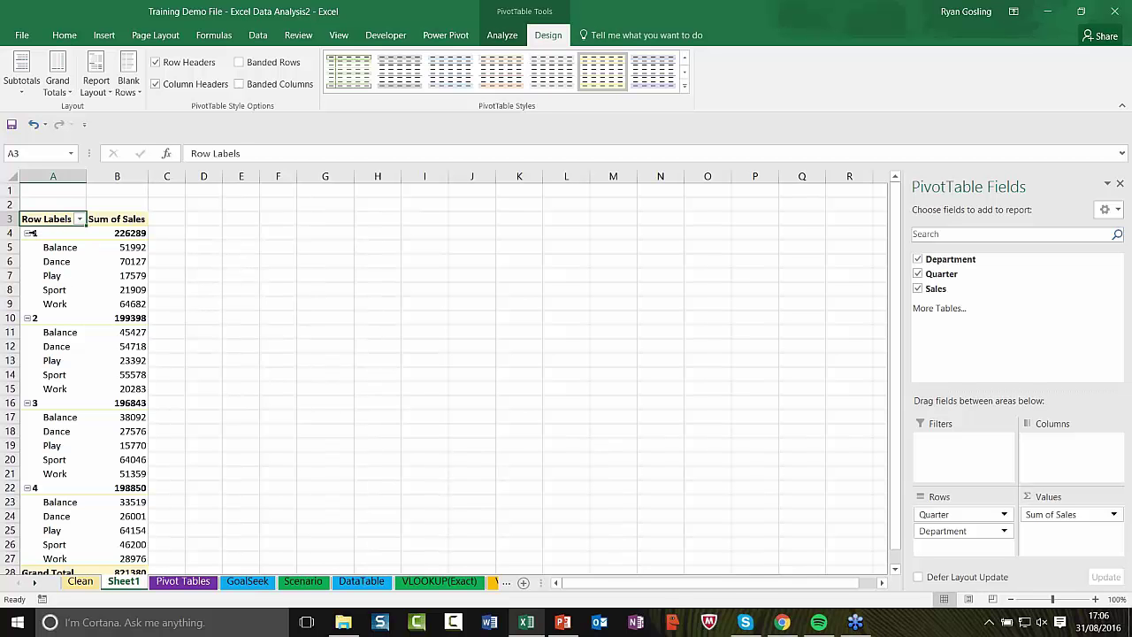
pyautogui.moveTo(943, 531); pyautogui.dragTo(951, 513)
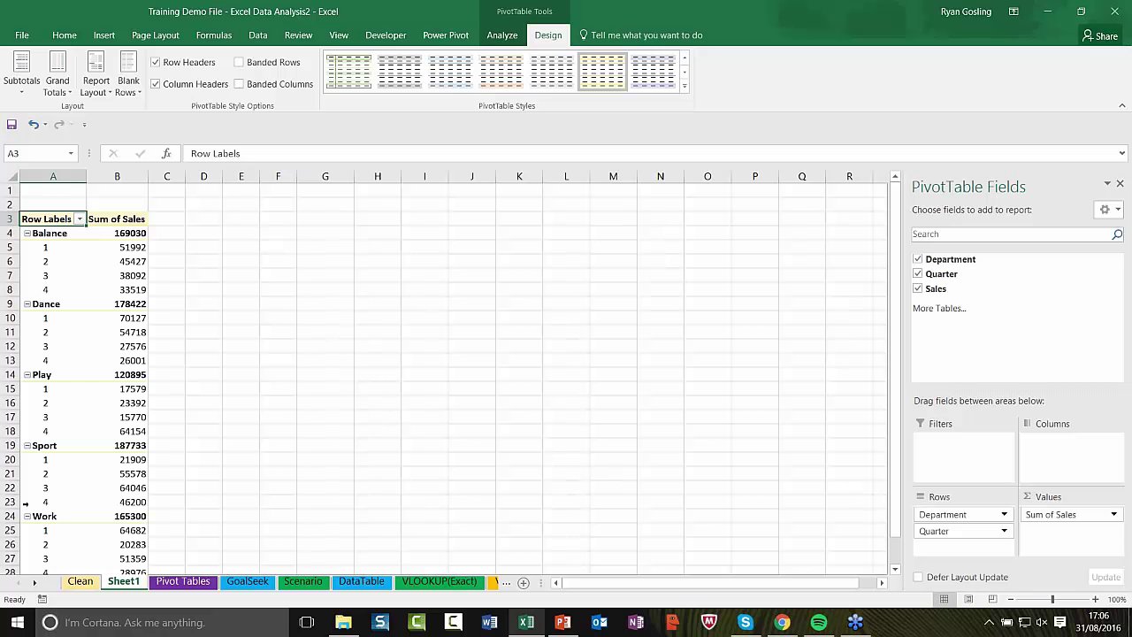
pyautogui.moveTo(123, 237)
pyautogui.click(140, 233)
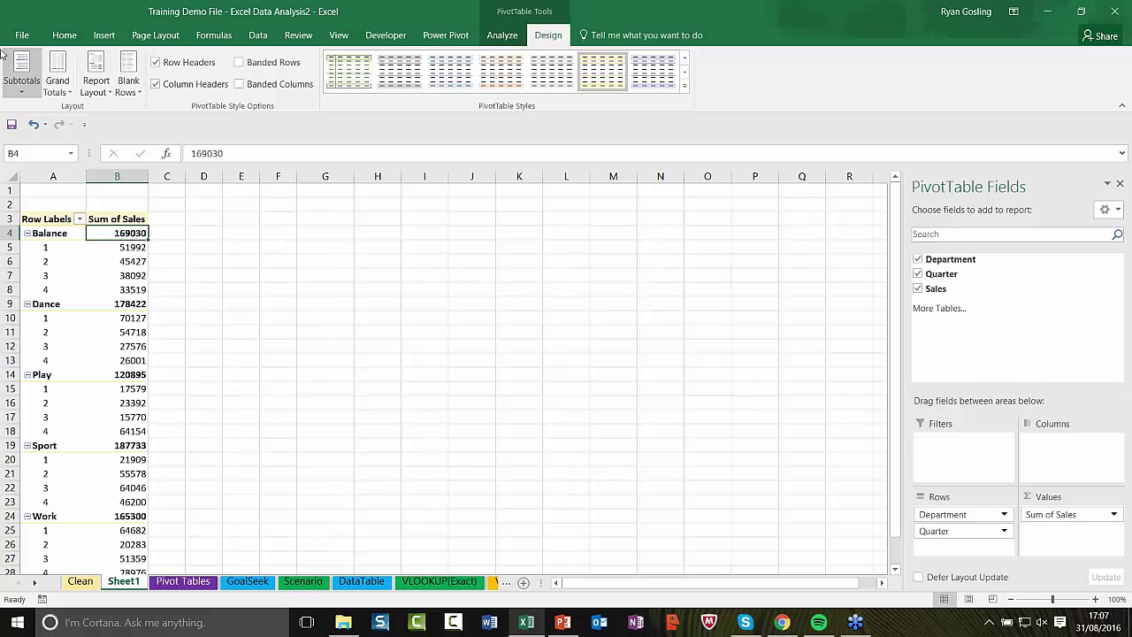
pyautogui.click(27, 95)
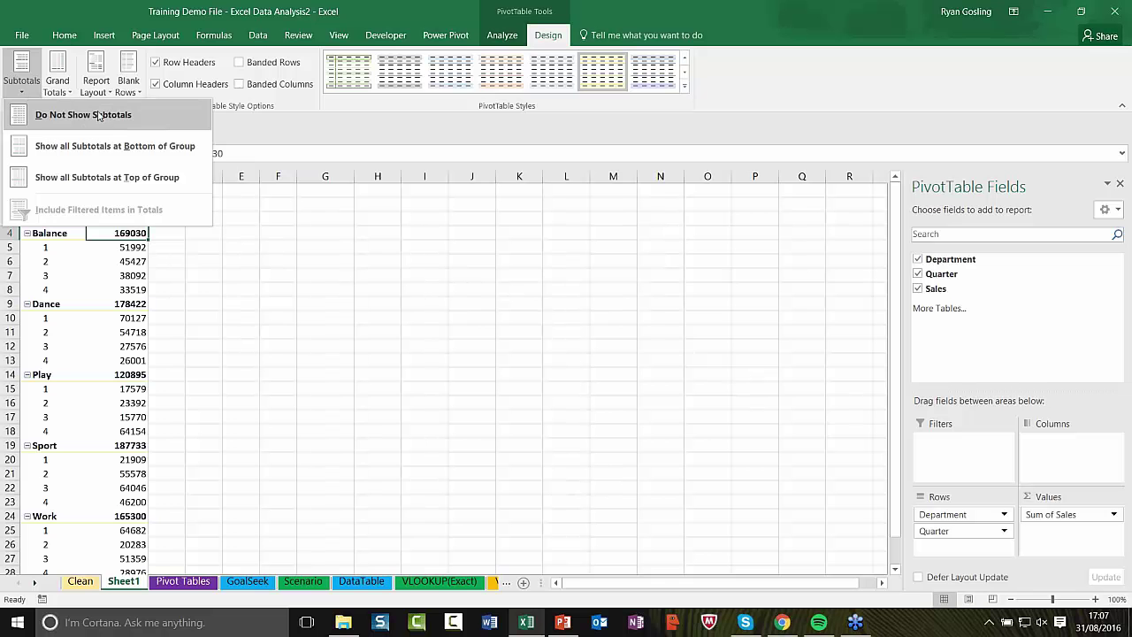
pyautogui.click(138, 145)
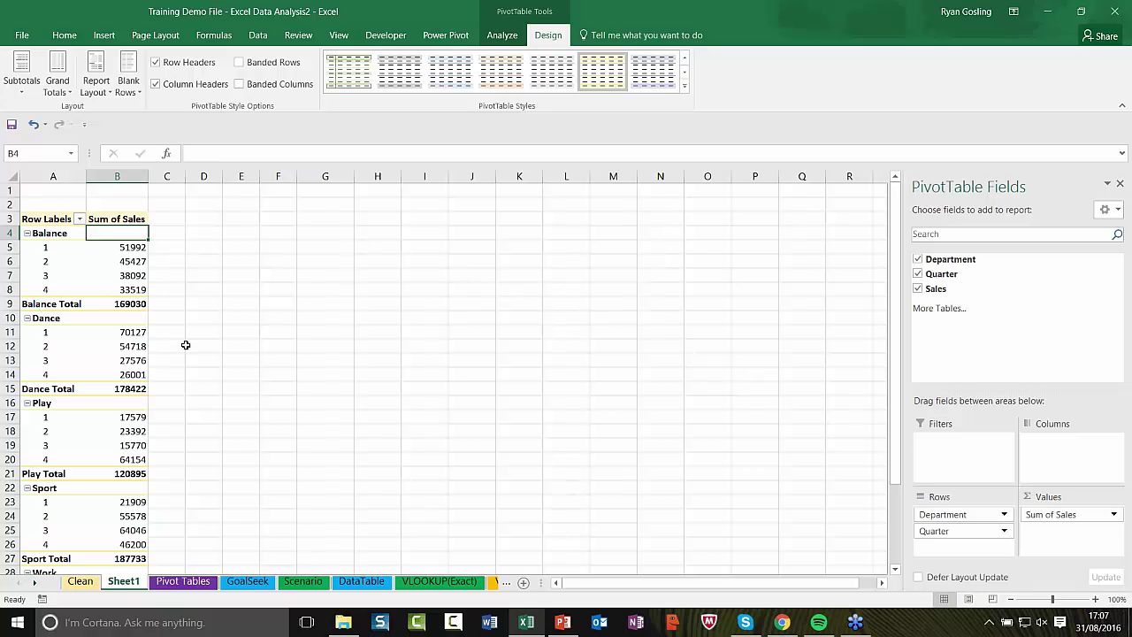
# Examine the pivot table's subtotals and grand total, and look through the available grand total options.
pyautogui.scroll(-2, 183, 309)
pyautogui.scroll(2, 169, 307)
pyautogui.scroll(-8, 166, 305)
pyautogui.scroll(-1, 76, 404)
pyautogui.scroll(1, 80, 293)
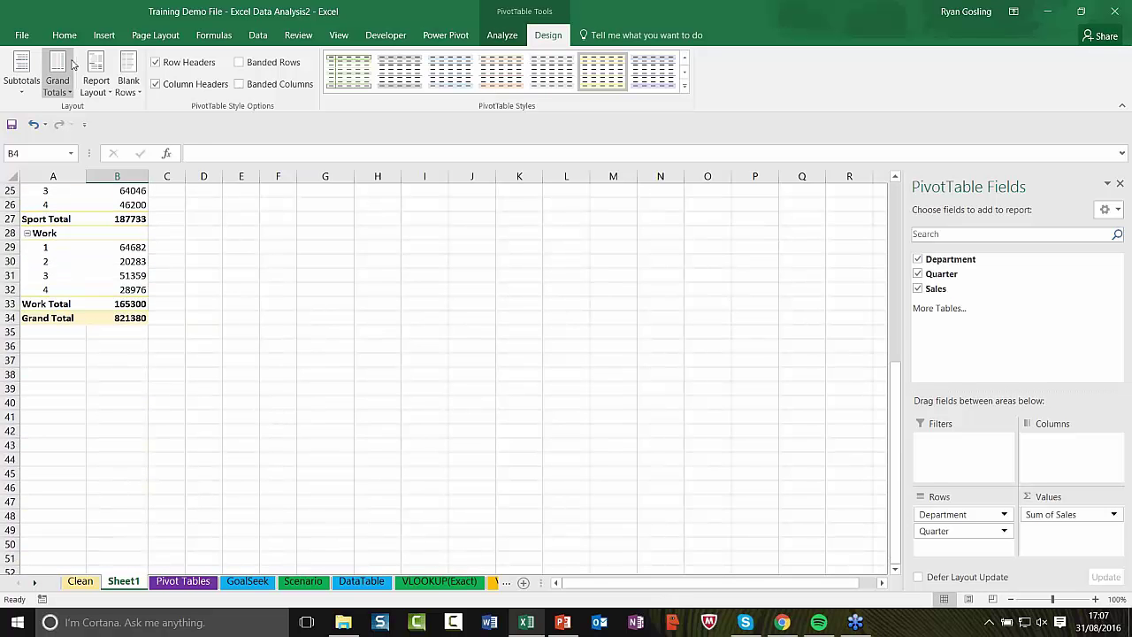
pyautogui.click(62, 85)
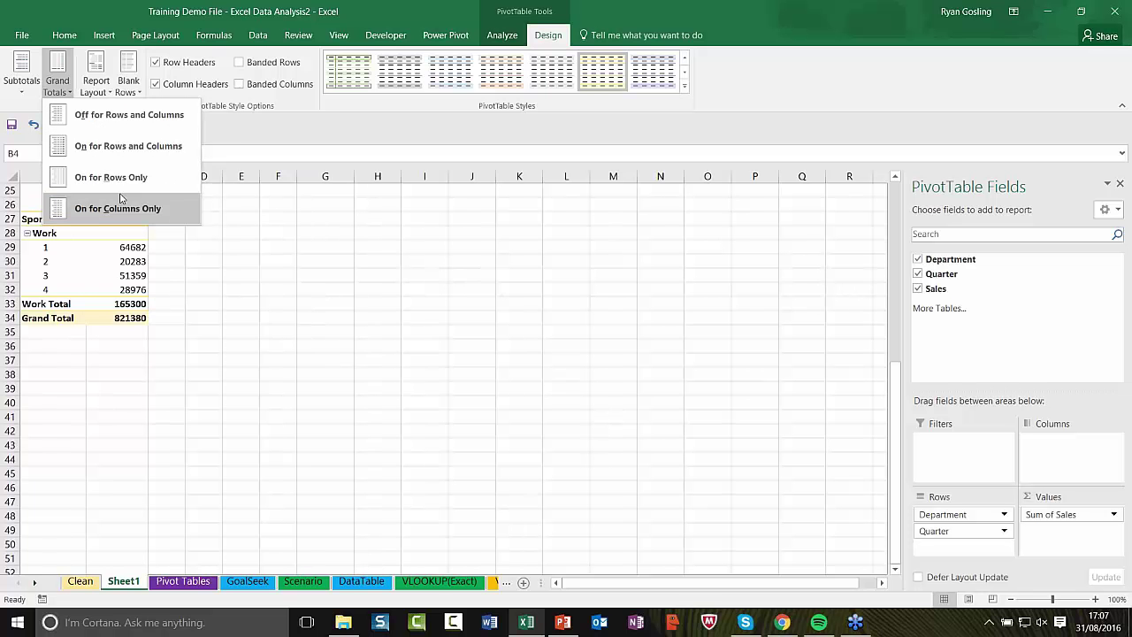
pyautogui.click(147, 225)
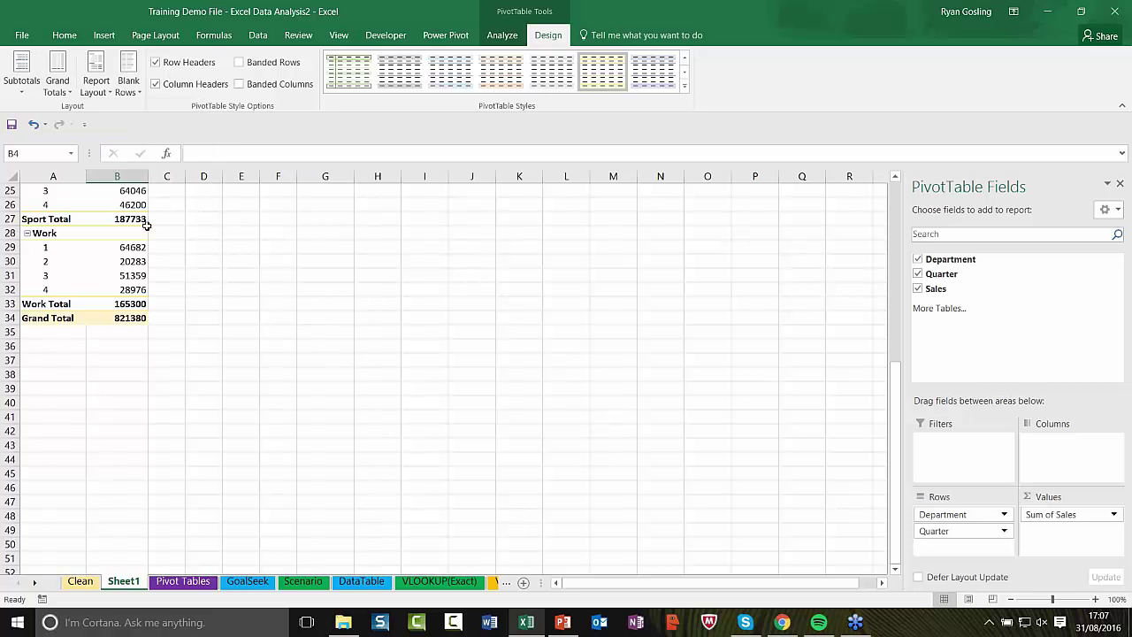
pyautogui.scroll(7, 224, 270)
pyautogui.scroll(1, 223, 270)
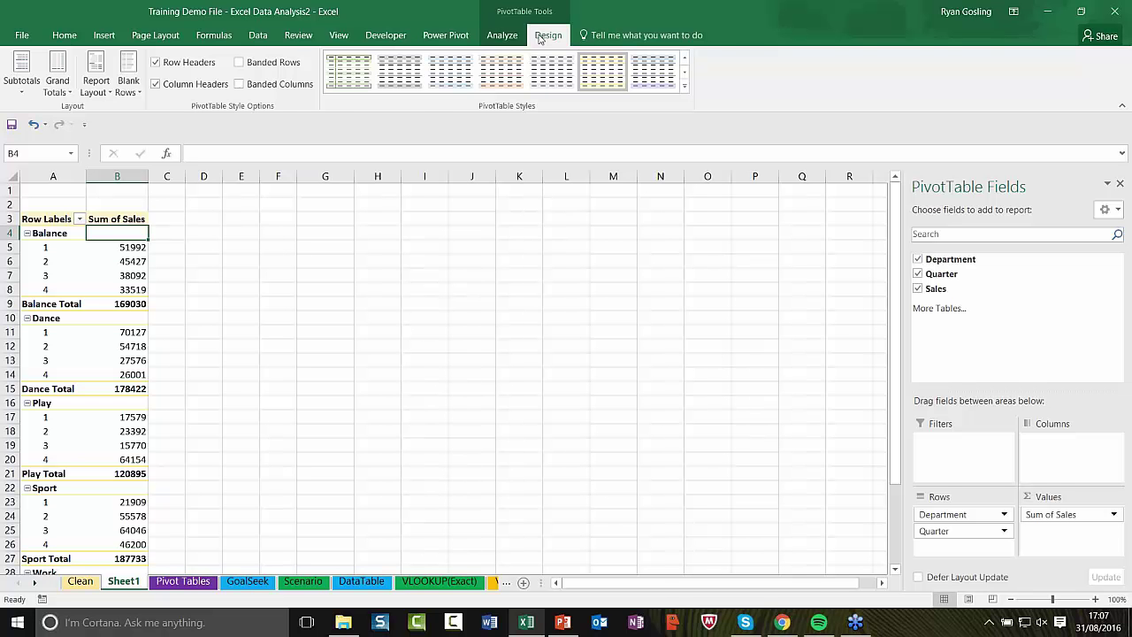
# Hide the PivotTable field list and bring it back.
pyautogui.click(502, 35)
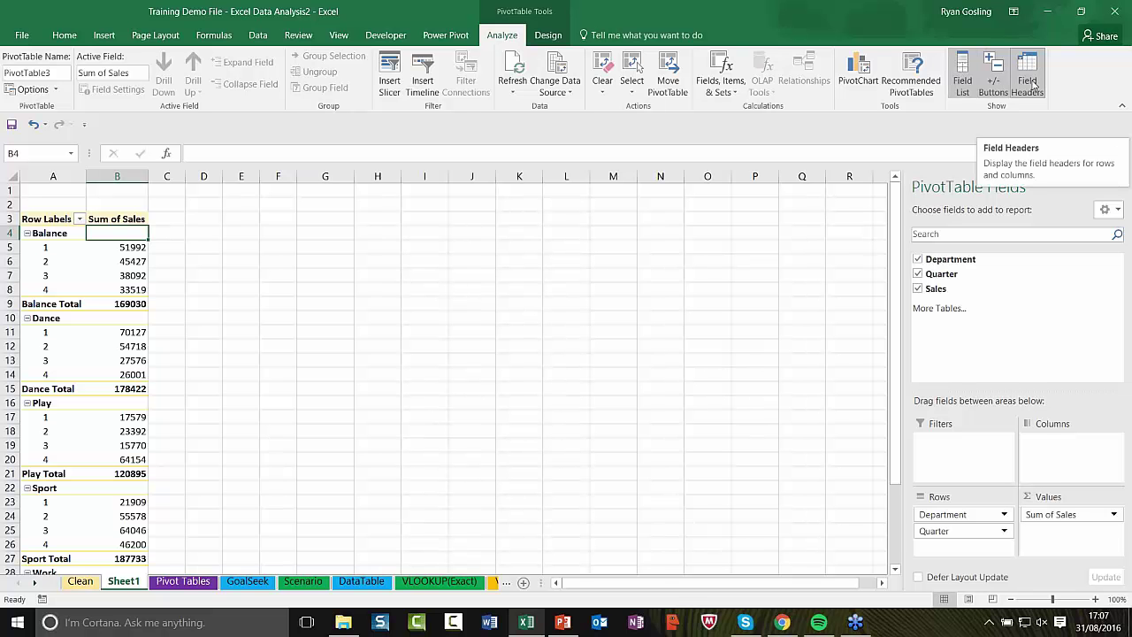
pyautogui.click(963, 69)
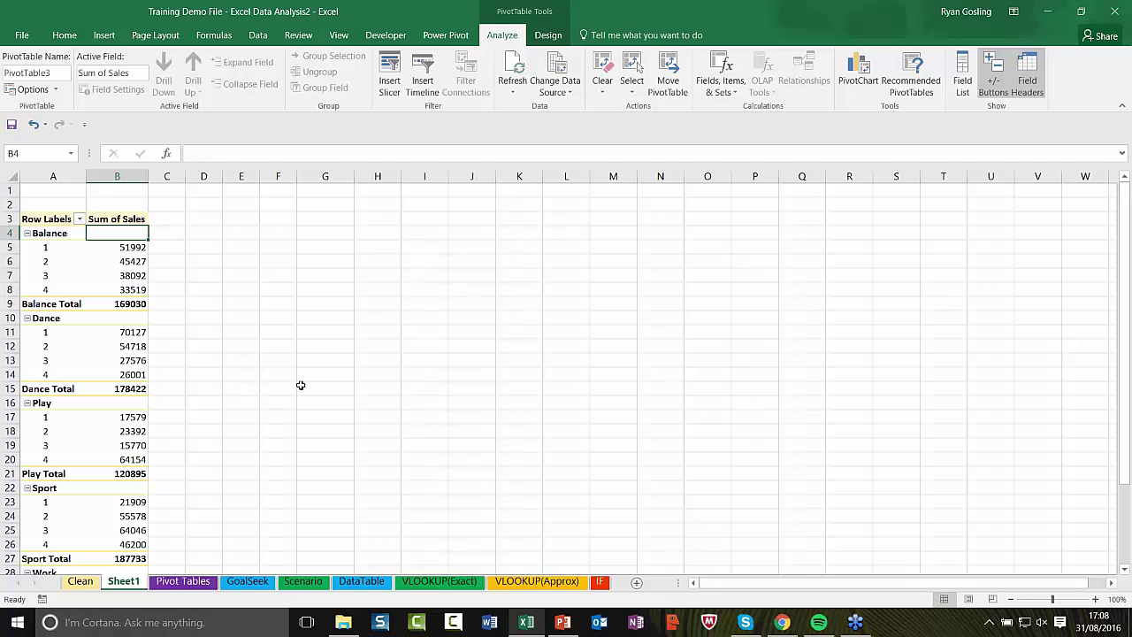
pyautogui.click(963, 77)
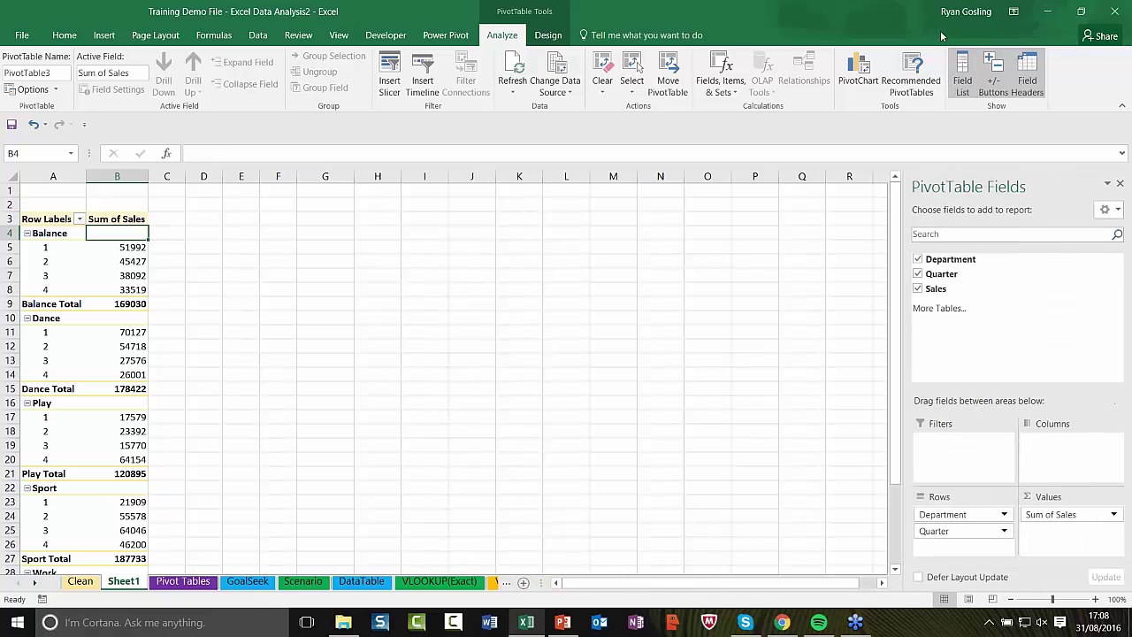
# Hide the PivotTable field list, test whether selecting cells inside the pivot table restores it, and show it again.
pyautogui.click(965, 89)
pyautogui.click(115, 361)
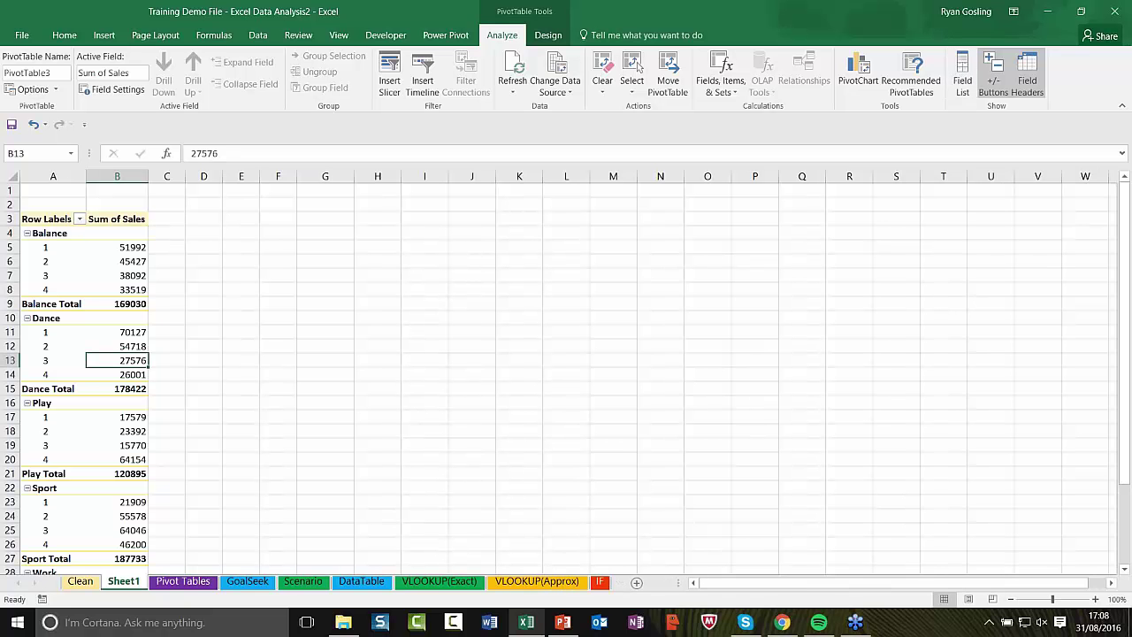
pyautogui.click(92, 345)
pyautogui.click(76, 345)
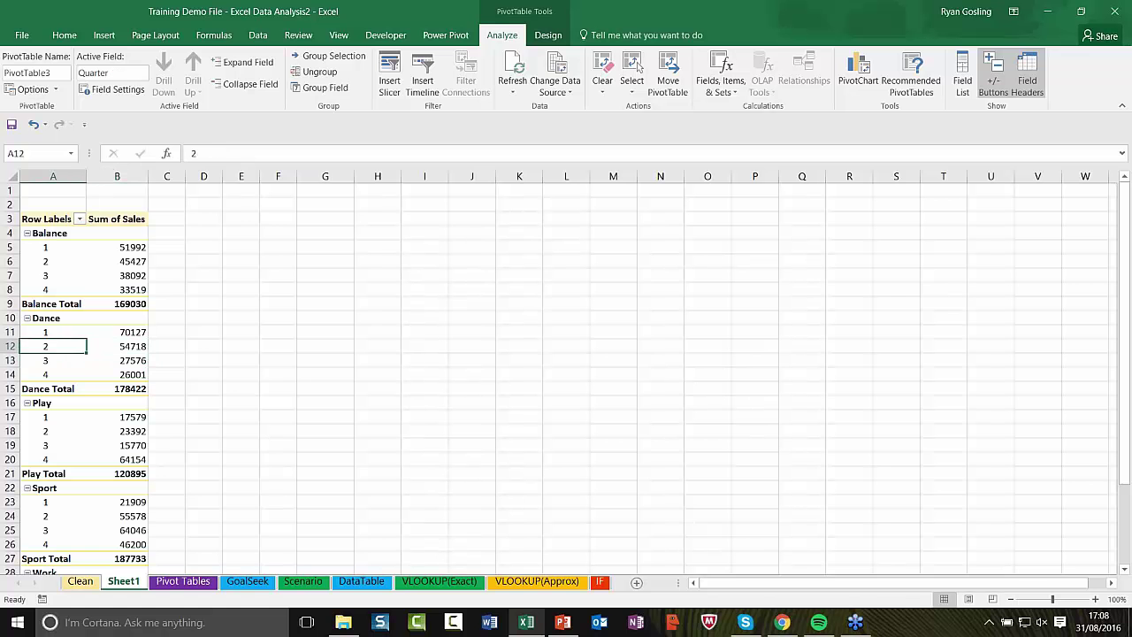
pyautogui.click(77, 262)
pyautogui.click(110, 276)
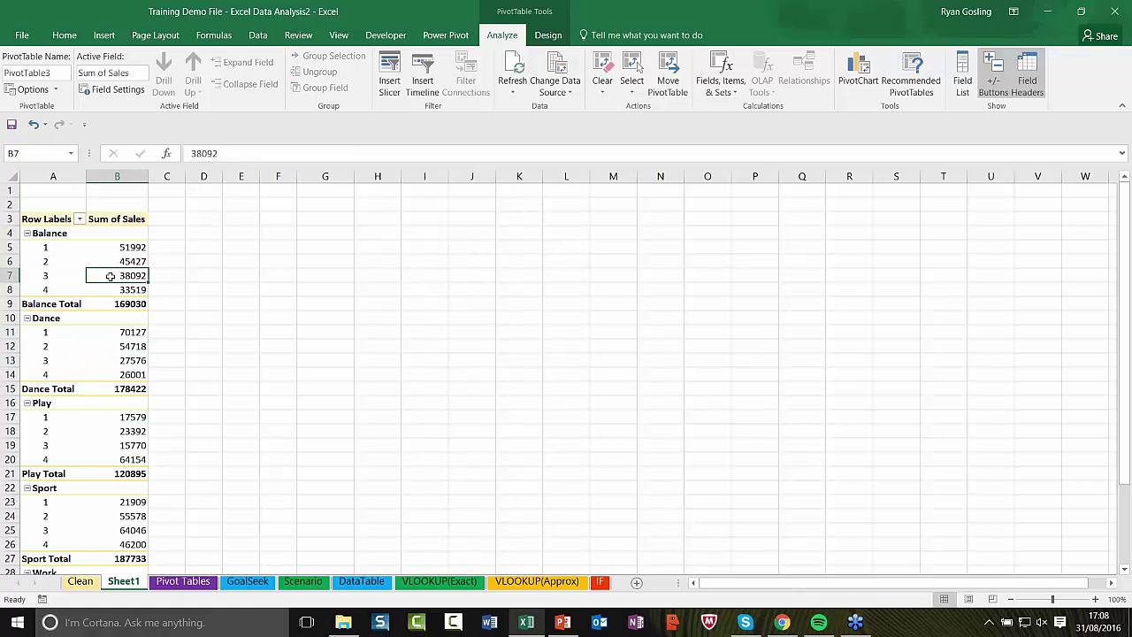
pyautogui.click(77, 431)
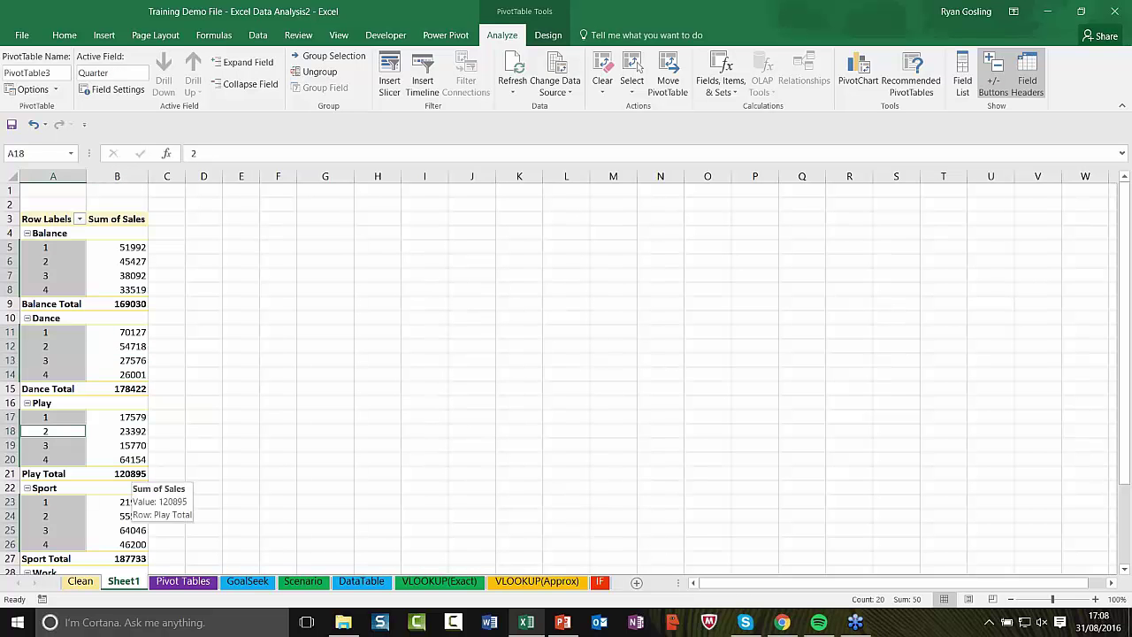
pyautogui.click(125, 431)
pyautogui.click(106, 346)
pyautogui.click(115, 261)
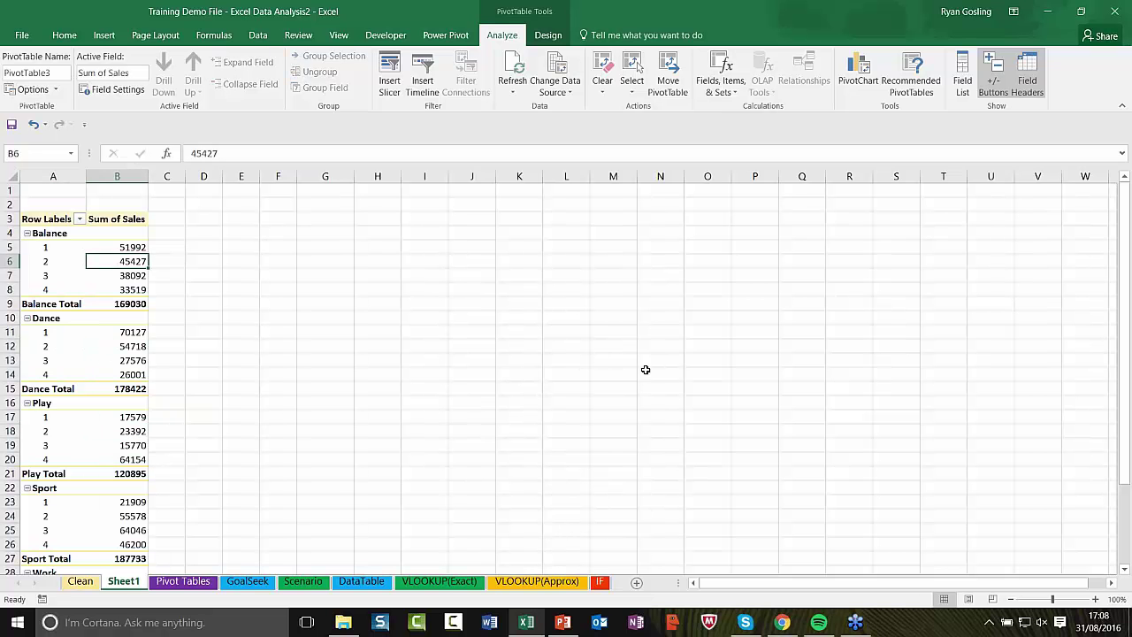
pyautogui.click(962, 88)
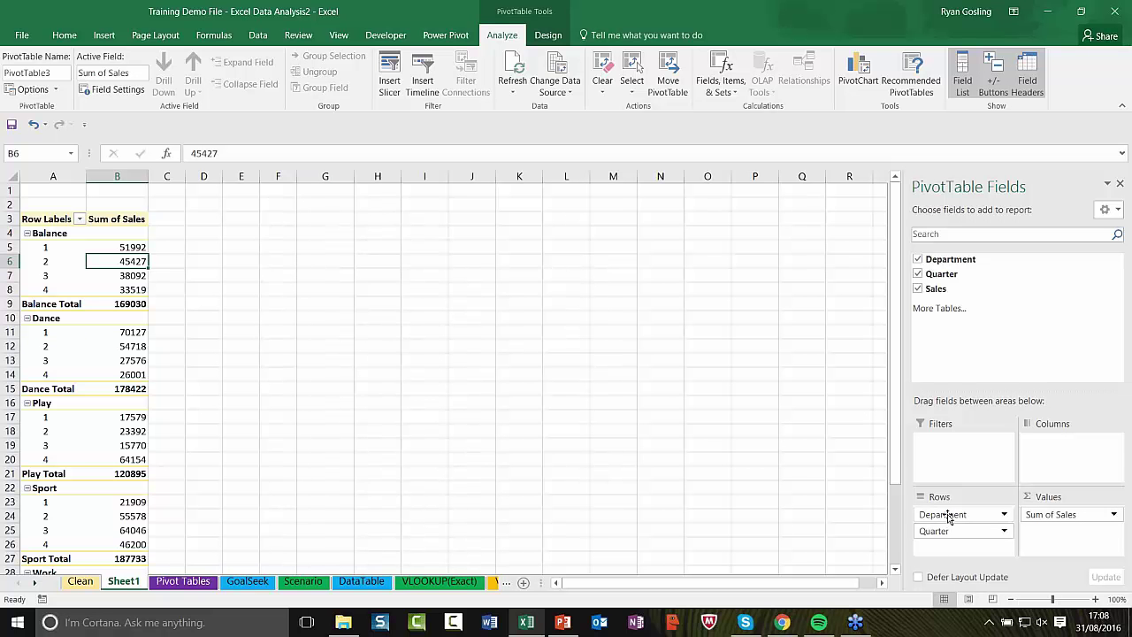
# Collapse the Balance, Dance and Play departments to their totals and expand all three again.
pyautogui.click(27, 233)
pyautogui.click(26, 248)
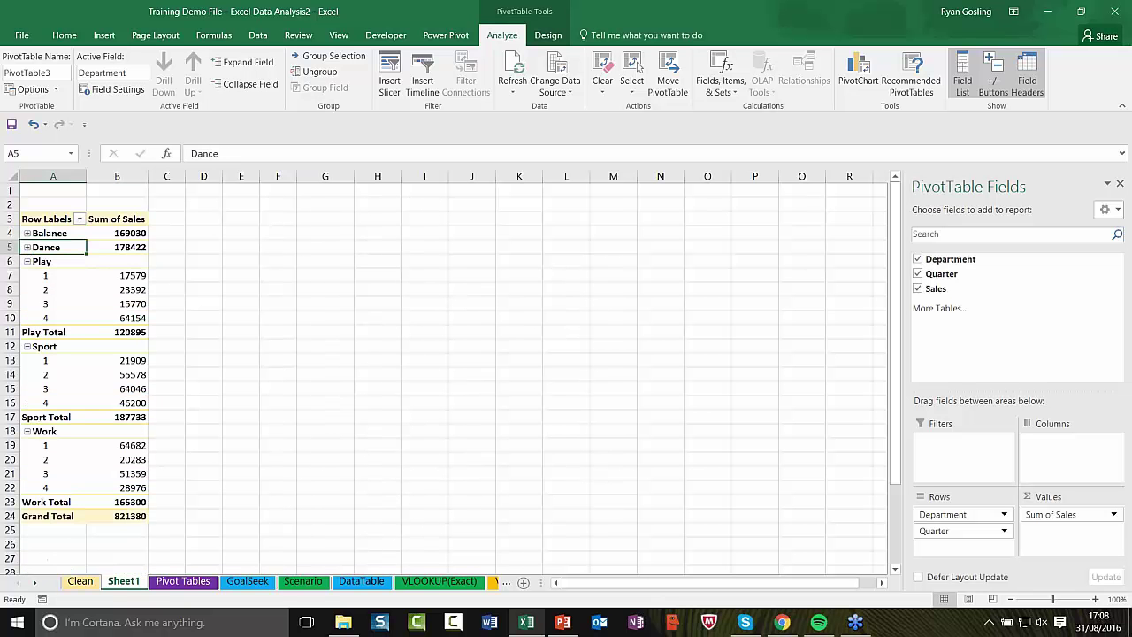
pyautogui.click(26, 262)
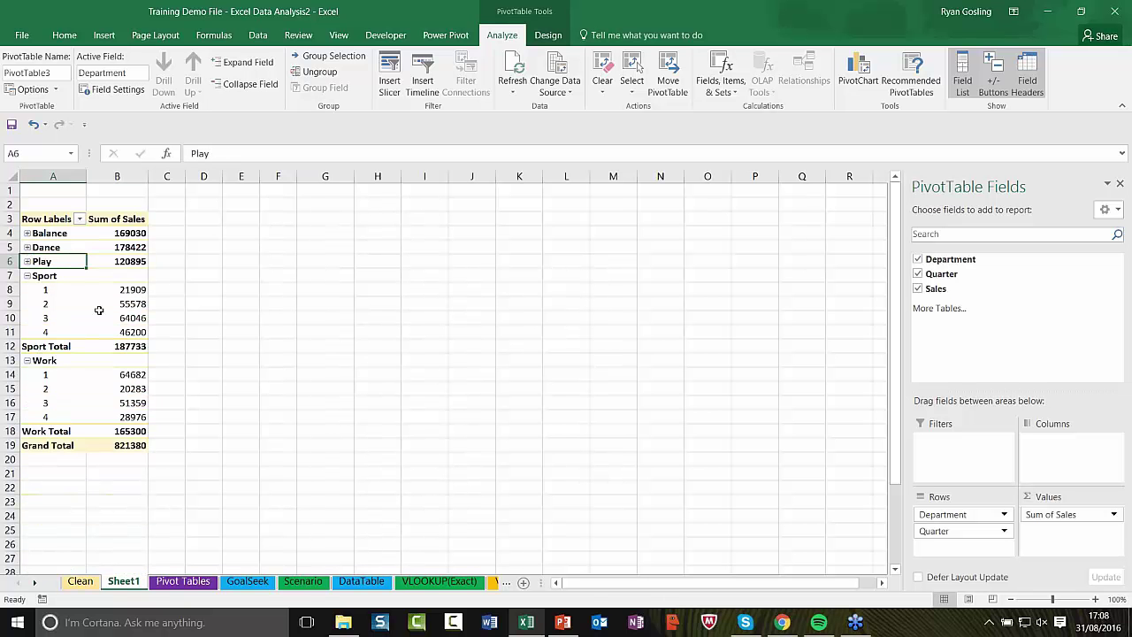
pyautogui.moveTo(99, 309)
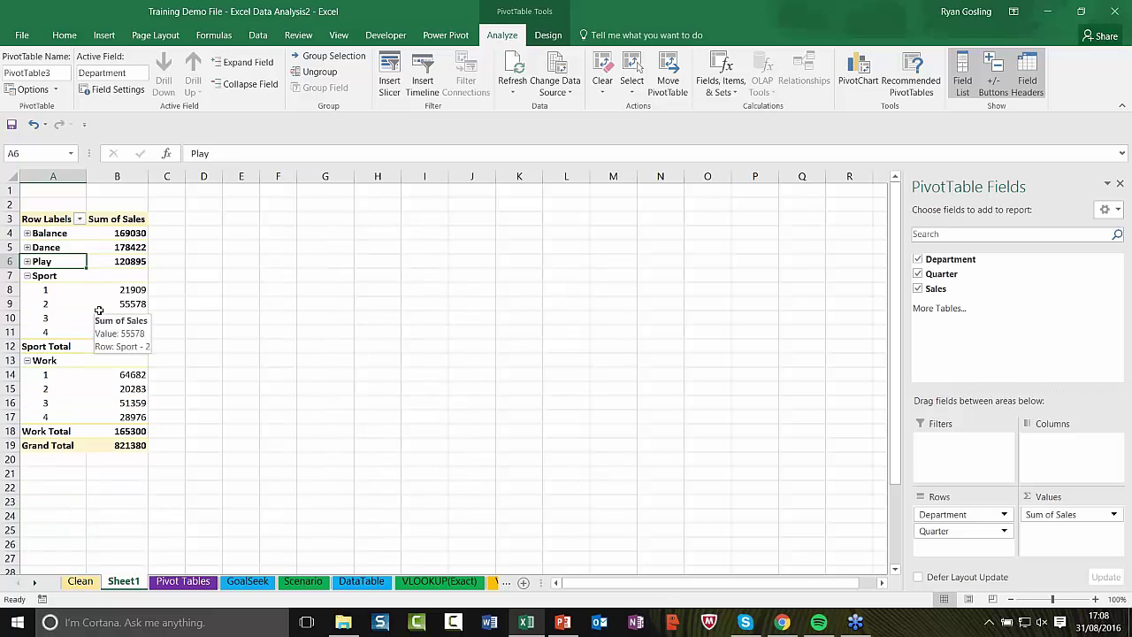
pyautogui.click(27, 262)
pyautogui.click(26, 248)
pyautogui.click(27, 234)
pyautogui.moveTo(115, 276)
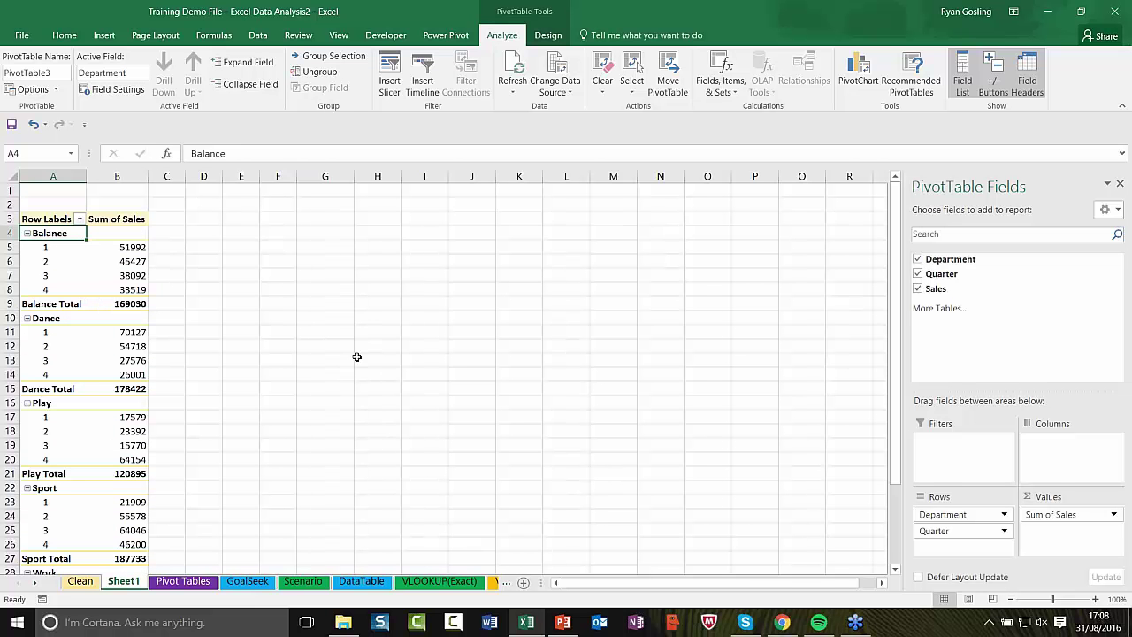
# Hide the expand and collapse (+/-) buttons in the pivot table.
pyautogui.click(999, 82)
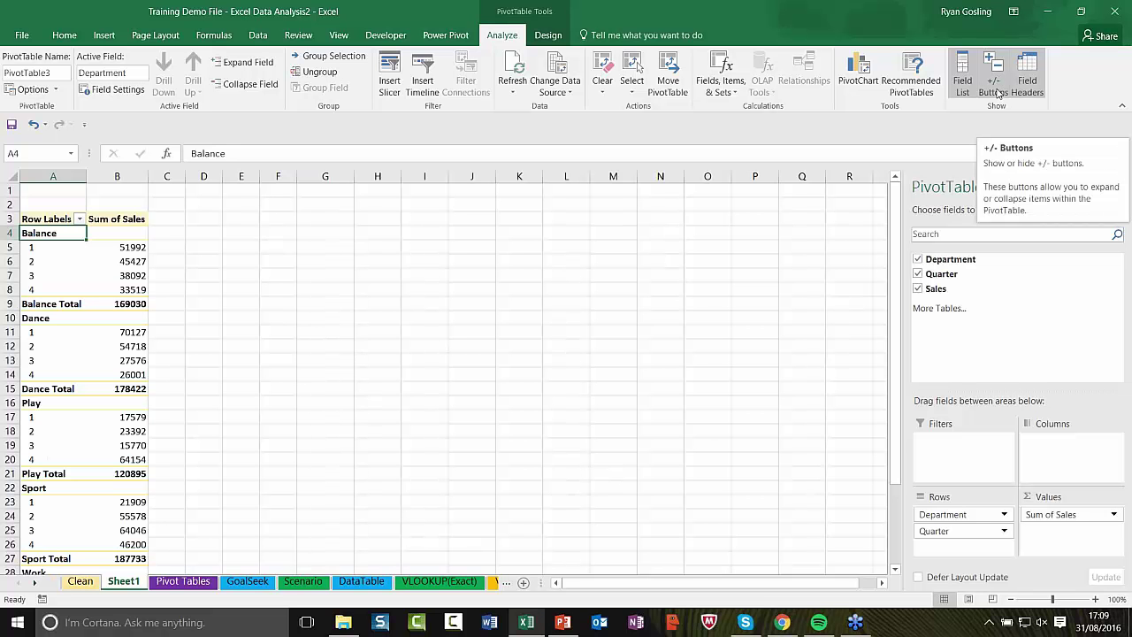
# Show the pivot table's expand and collapse (+/-) buttons again, and turn its field headers off and back on.
pyautogui.click(998, 88)
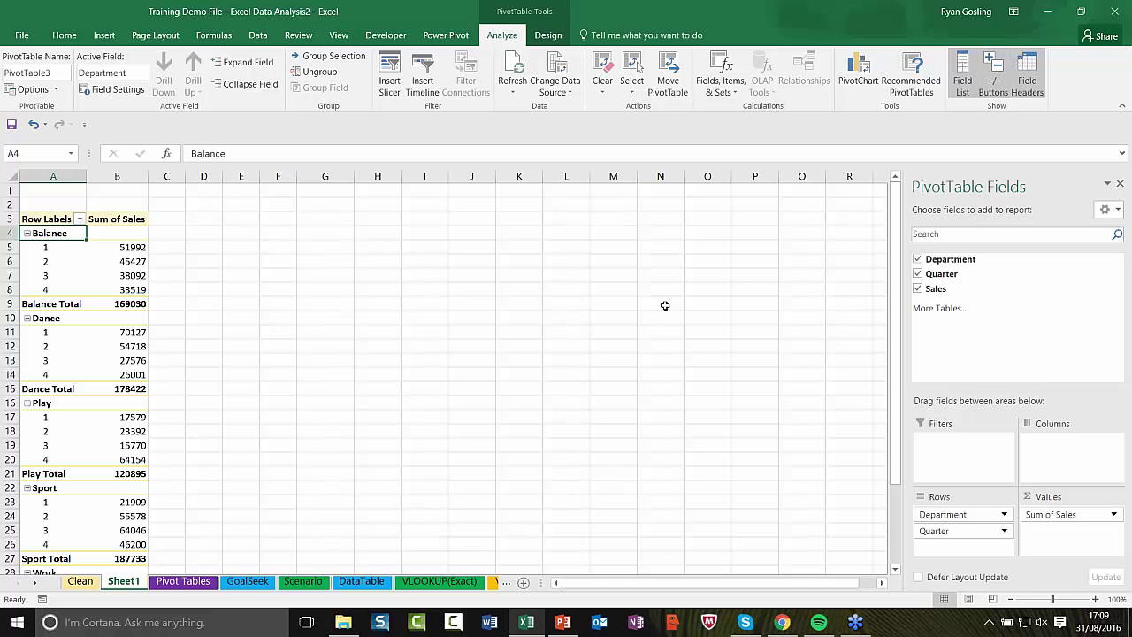
pyautogui.click(1029, 82)
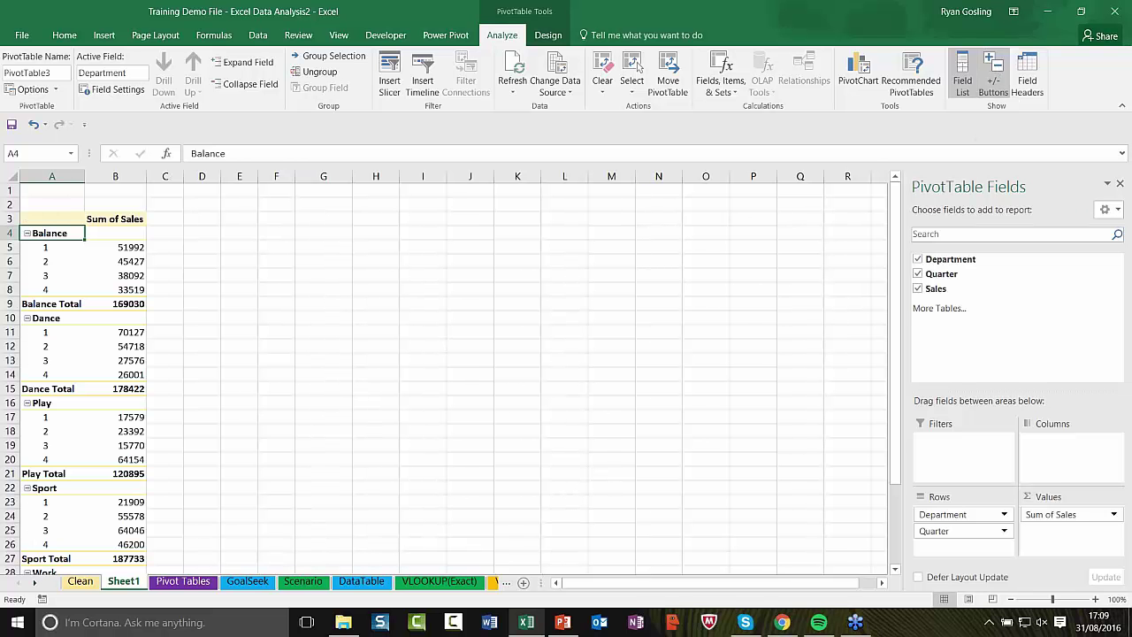
pyautogui.click(1029, 80)
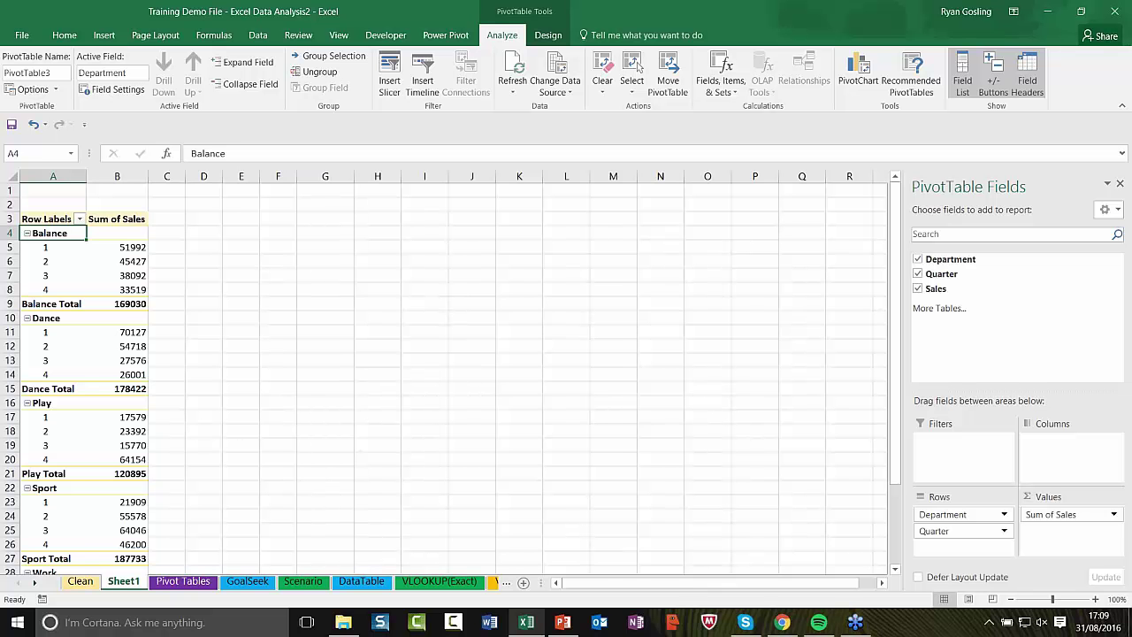
# Look at the Clean sheet, then examine the full department, quarter and sales source list on the Pivot Tables sheet.
pyautogui.click(90, 587)
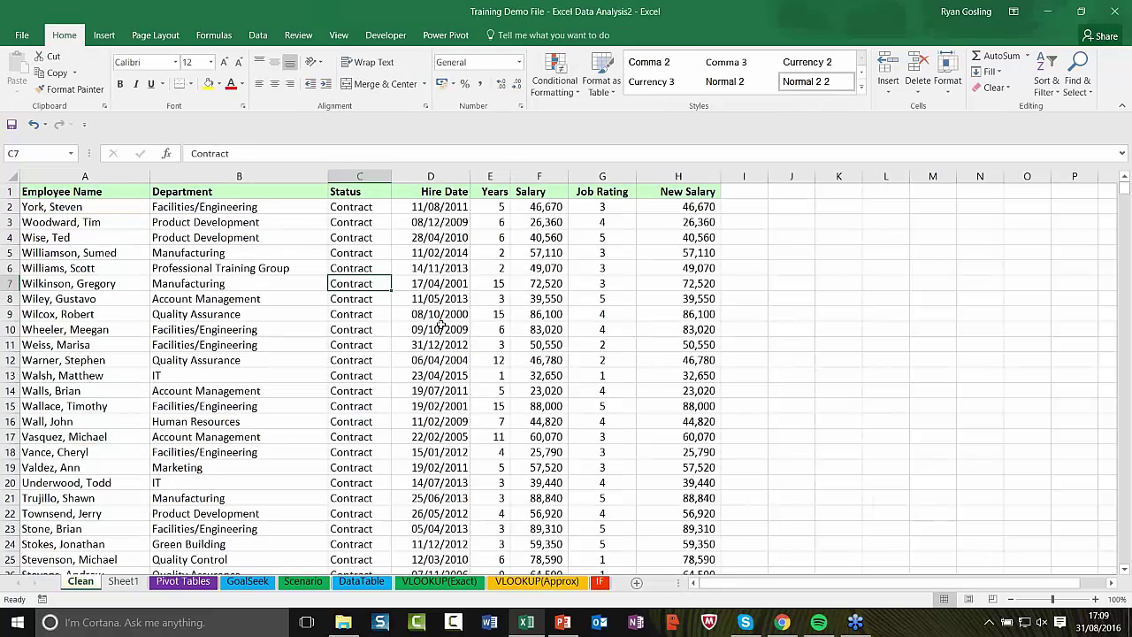
pyautogui.click(441, 314)
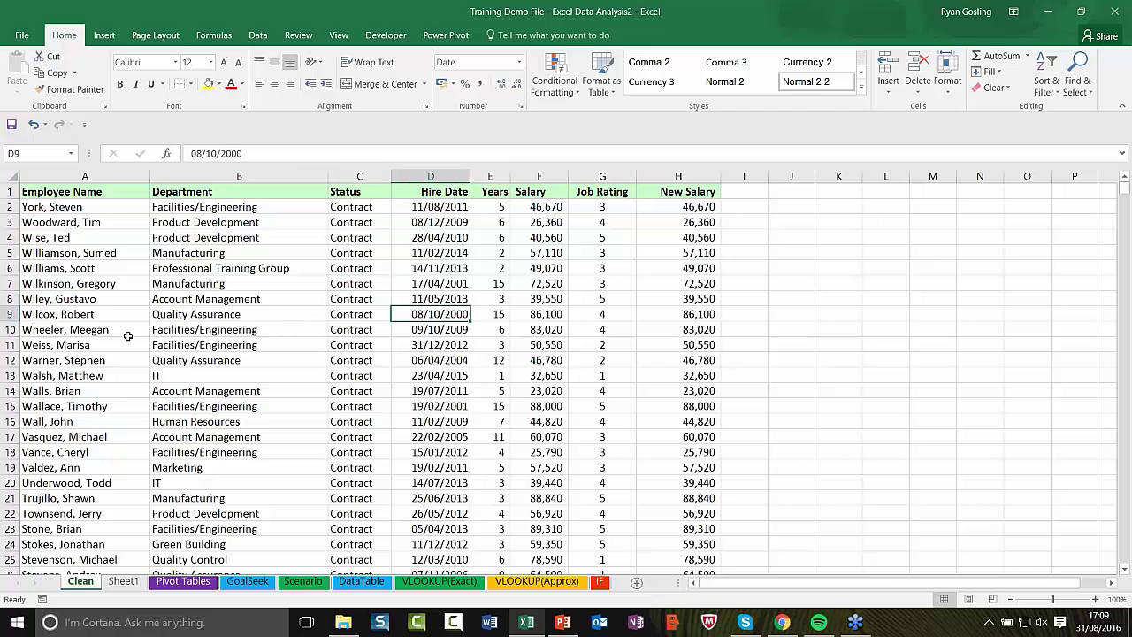
pyautogui.click(182, 582)
pyautogui.click(157, 339)
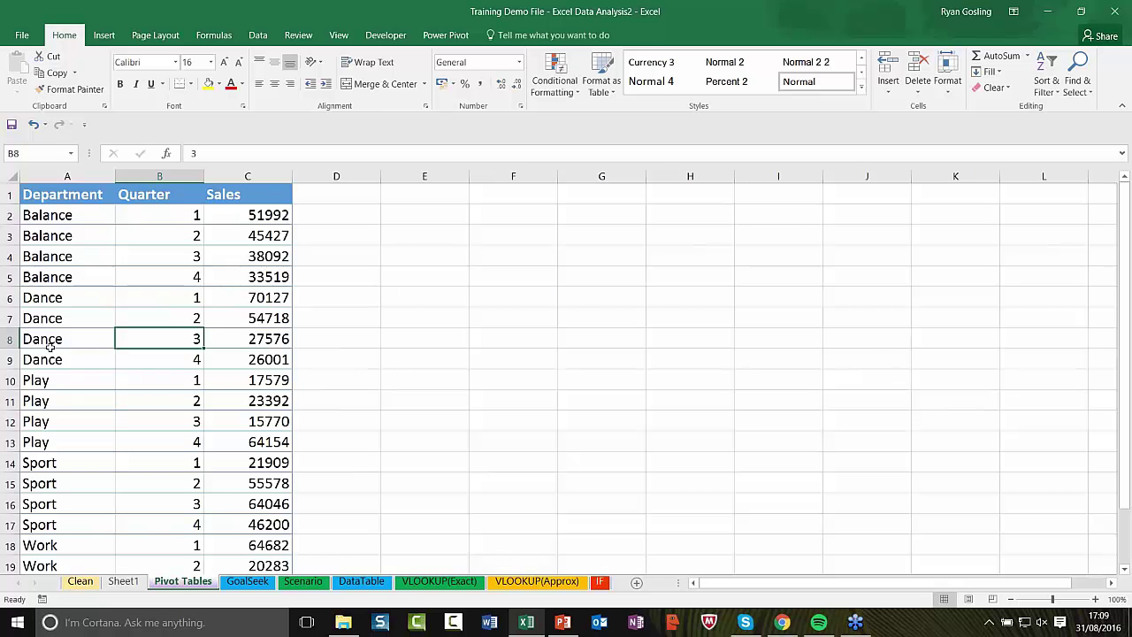
pyautogui.scroll(-1, 184, 360)
pyautogui.scroll(-14, 184, 359)
pyautogui.scroll(10, 182, 359)
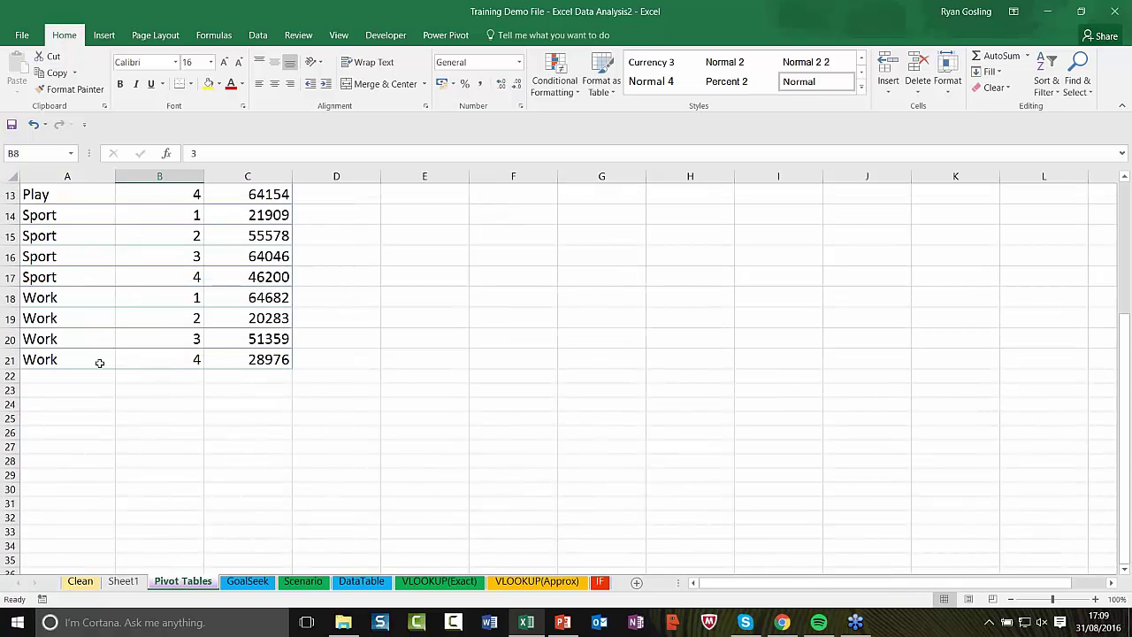
pyautogui.scroll(4, 190, 343)
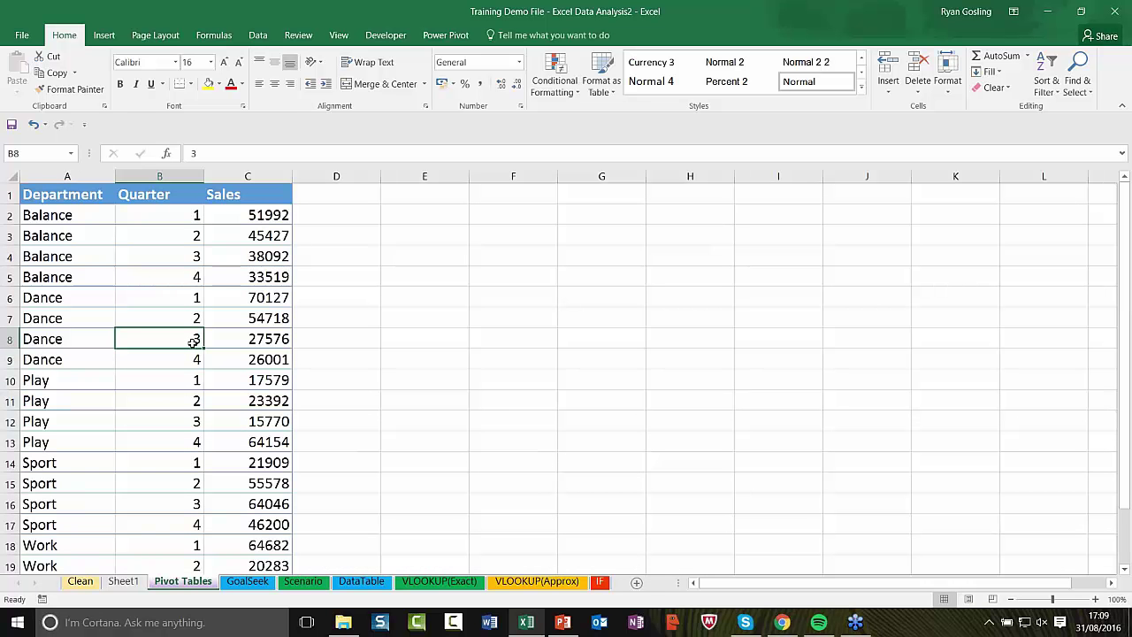
pyautogui.click(145, 296)
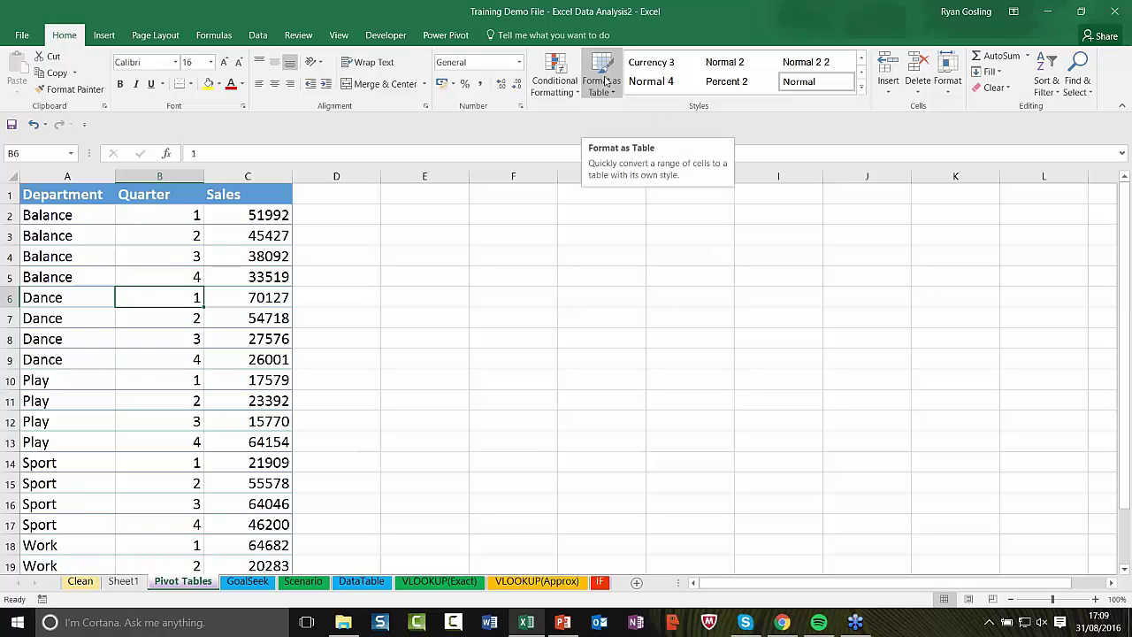
pyautogui.scroll(-6, 218, 403)
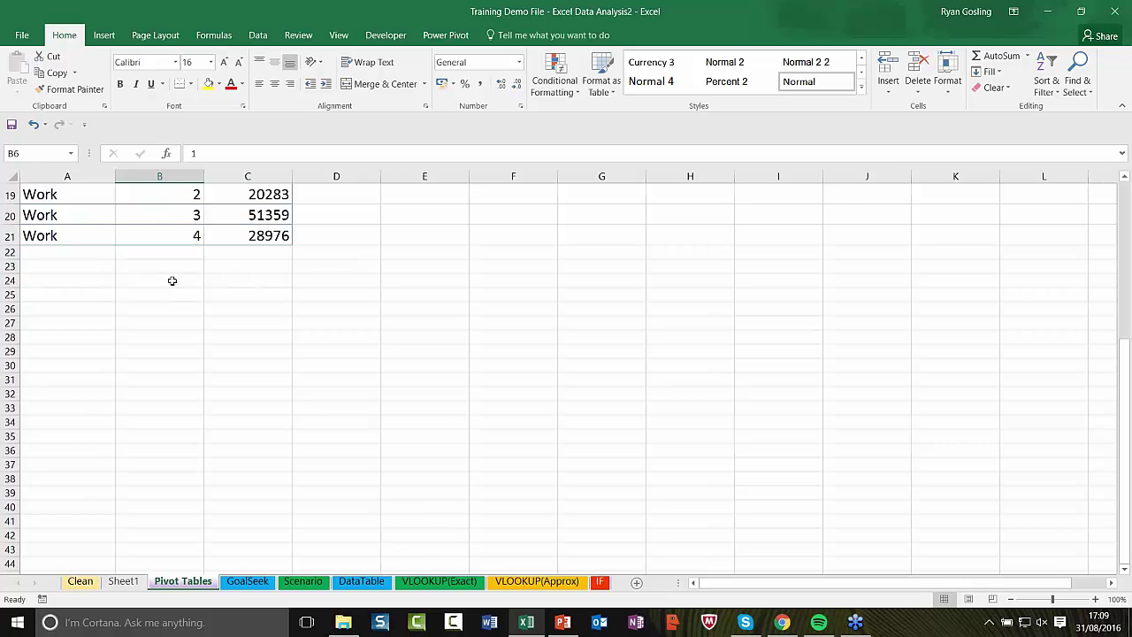
pyautogui.scroll(3, 172, 280)
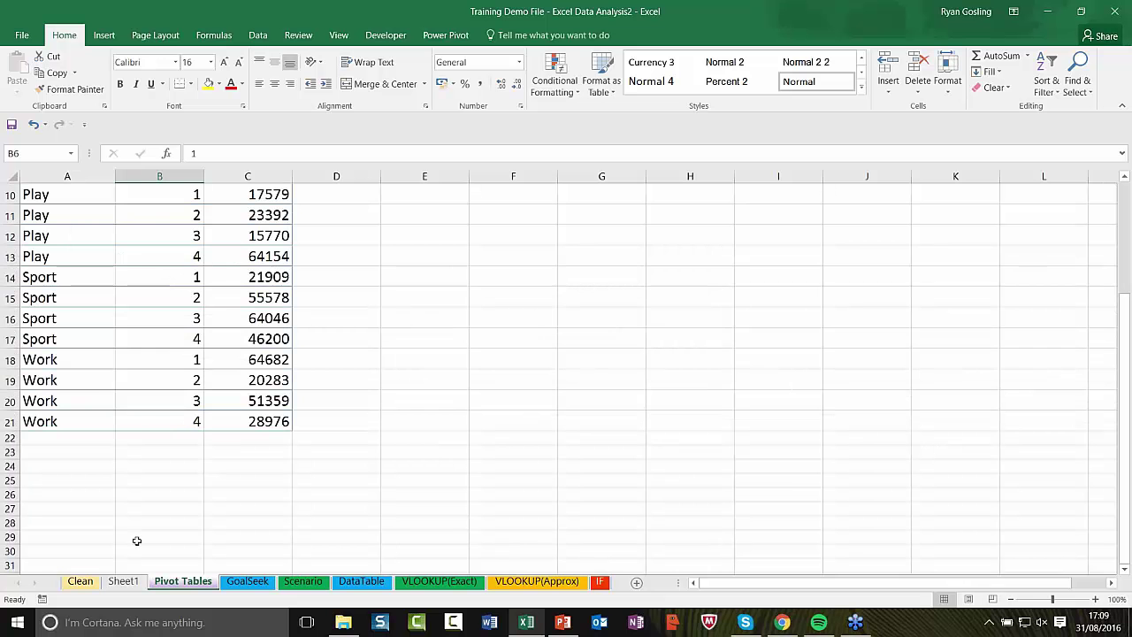
# Return to the pivot table on Sheet1 and review its Refresh and Refresh All options without running them.
pyautogui.click(128, 584)
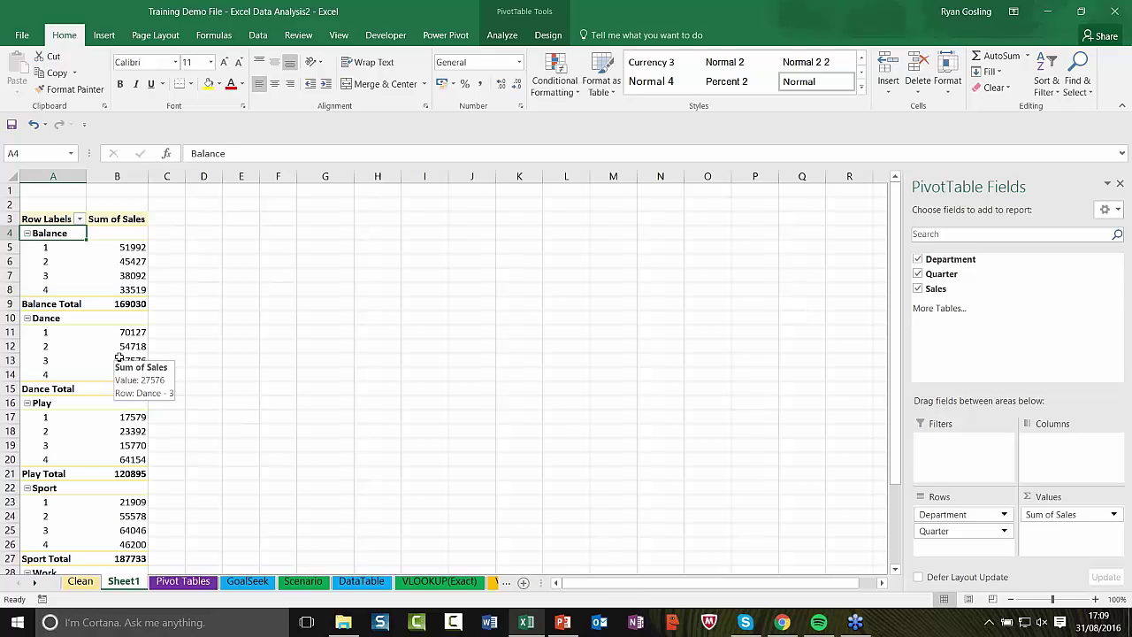
pyautogui.click(76, 263)
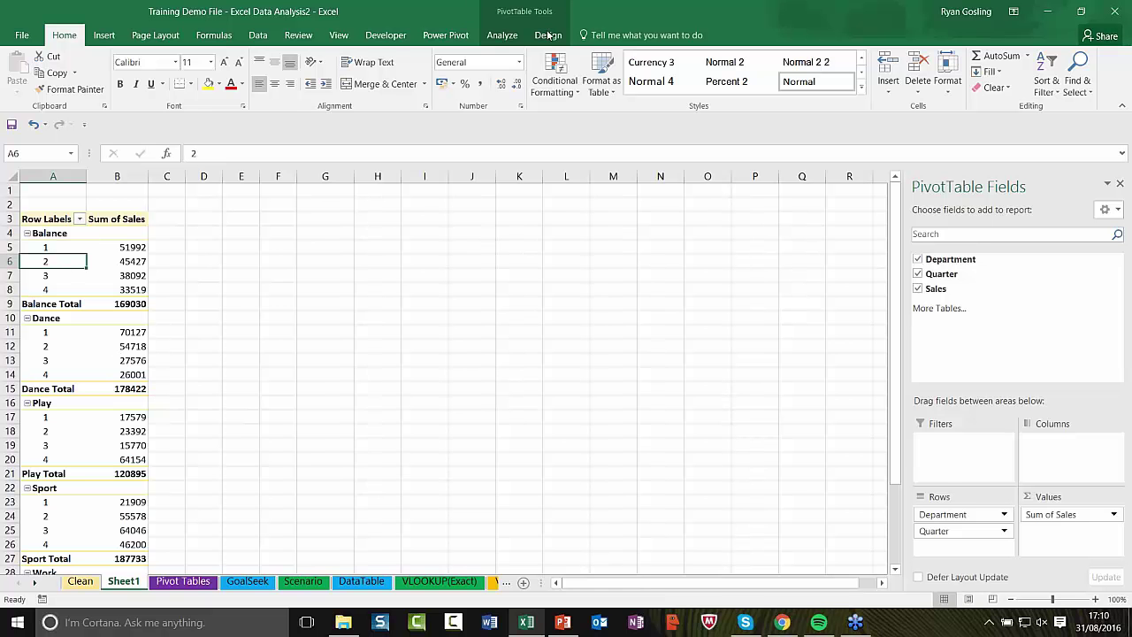
pyautogui.click(502, 35)
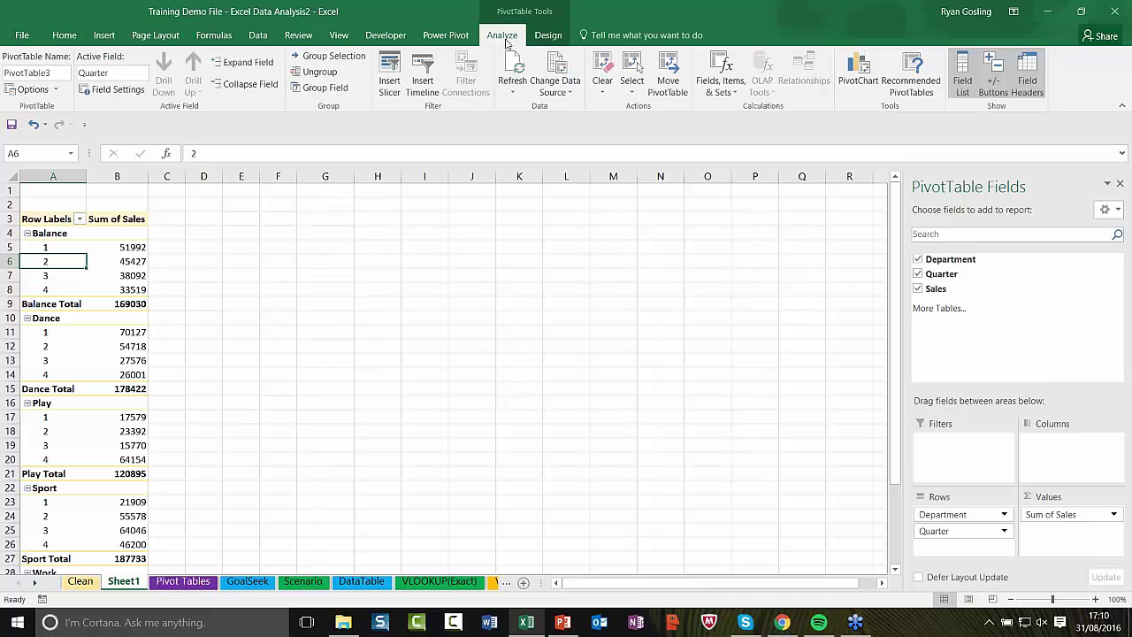
pyautogui.click(513, 88)
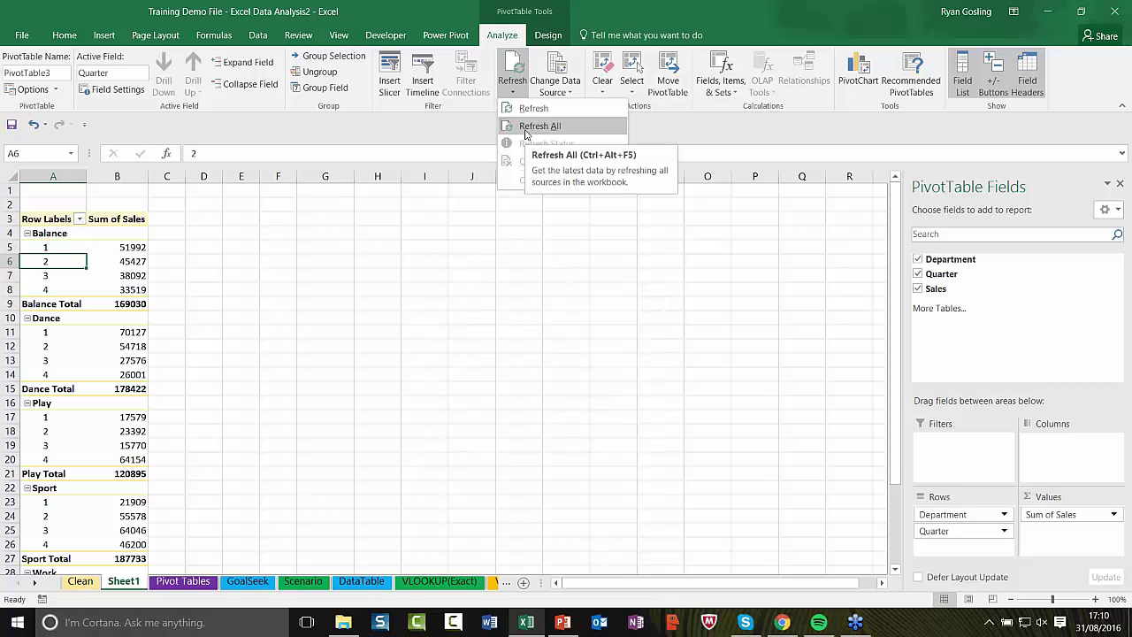
pyautogui.click(486, 309)
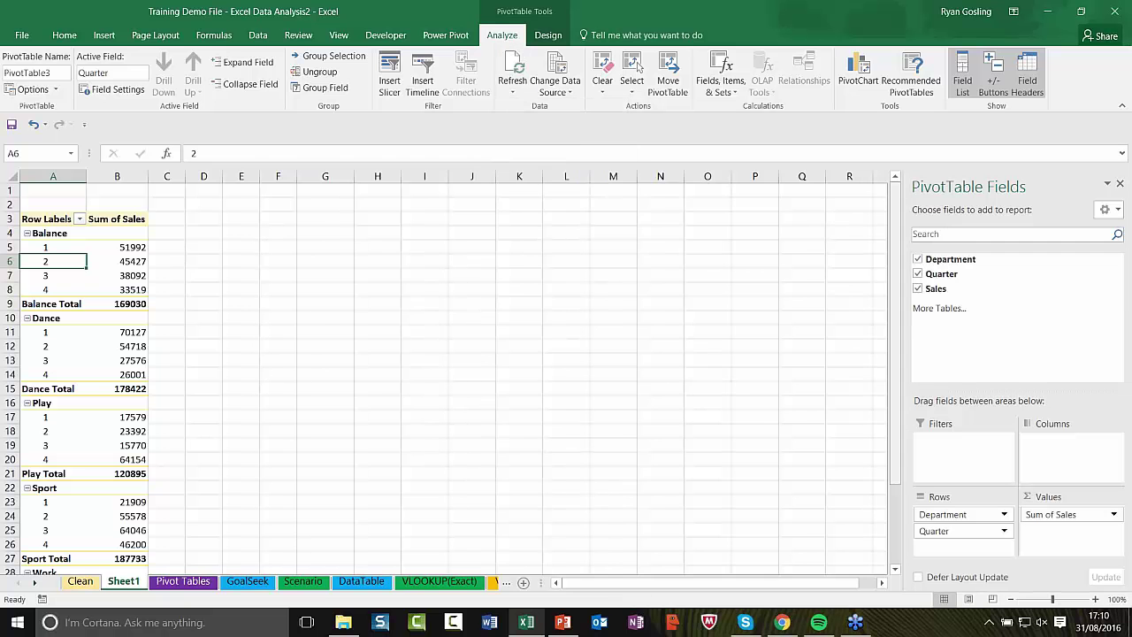
# Move the Department field from the pivot table's rows to its columns, keeping Quarter in the rows.
pyautogui.moveTo(938, 518); pyautogui.dragTo(1049, 447)
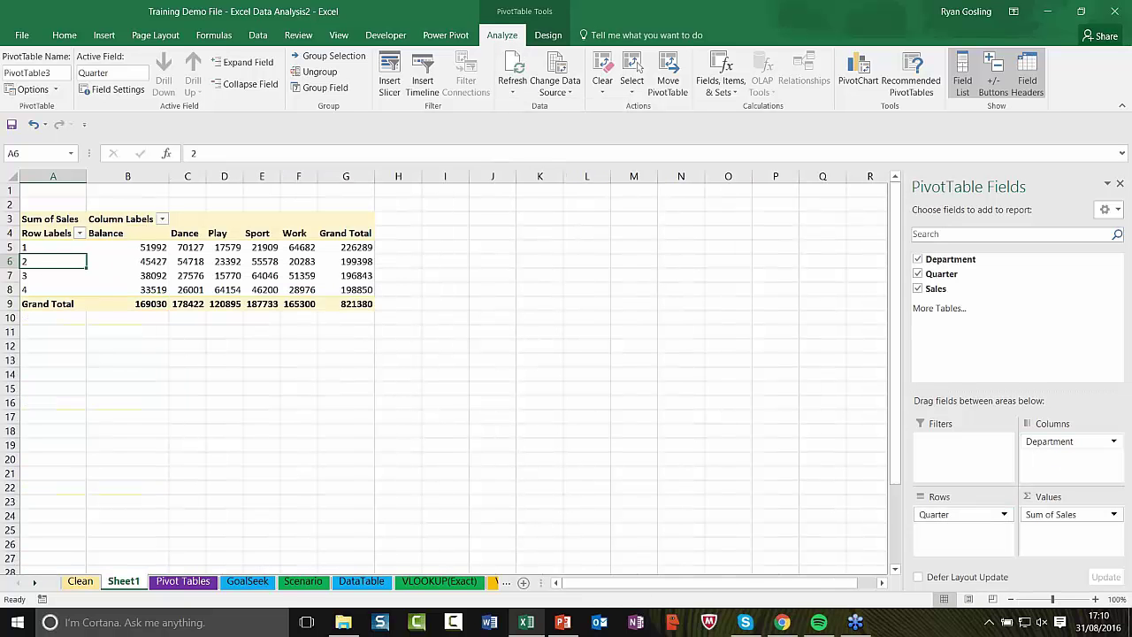
pyautogui.click(187, 262)
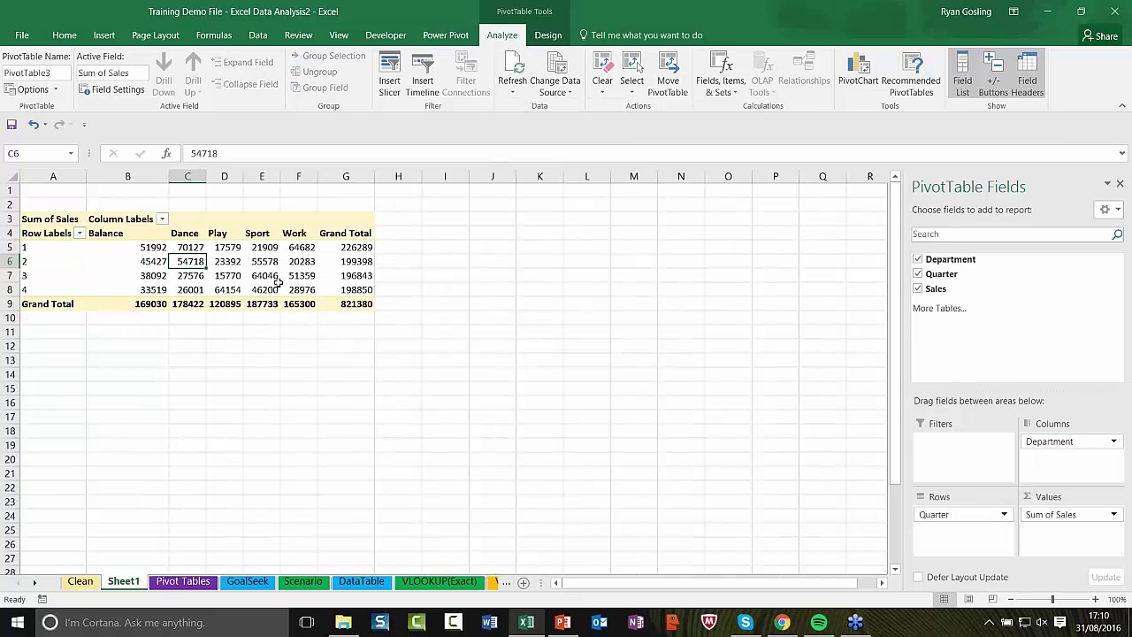
pyautogui.moveTo(277, 283)
# Review the summary functions offered for the Sport quarter 2 sales value, keeping Sum.
pyautogui.click(264, 262)
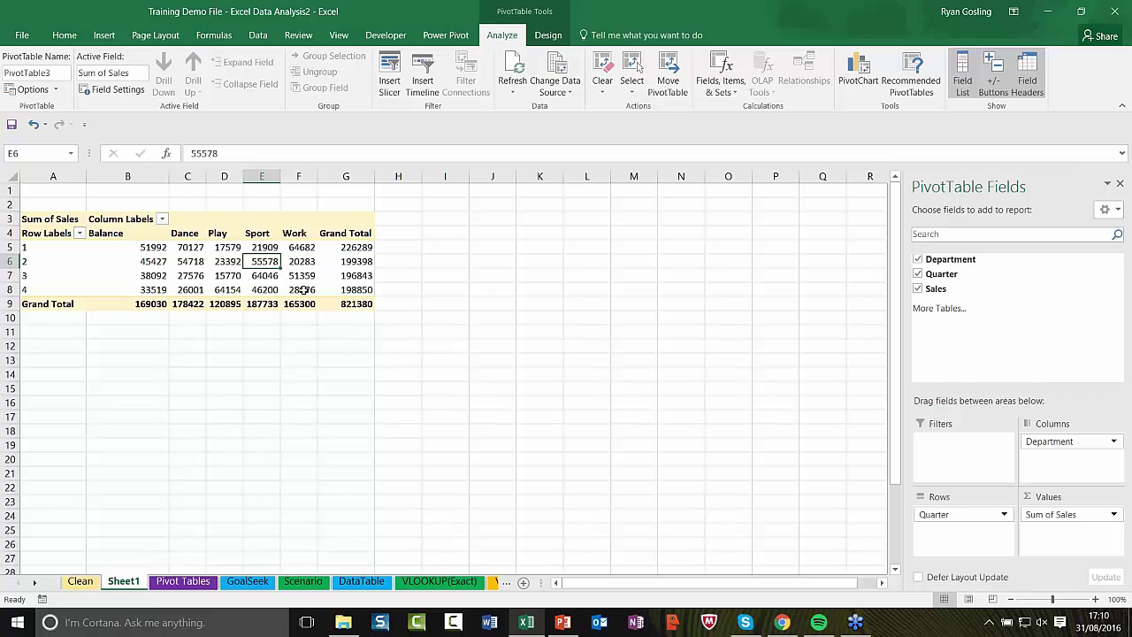
pyautogui.rightClick(263, 260)
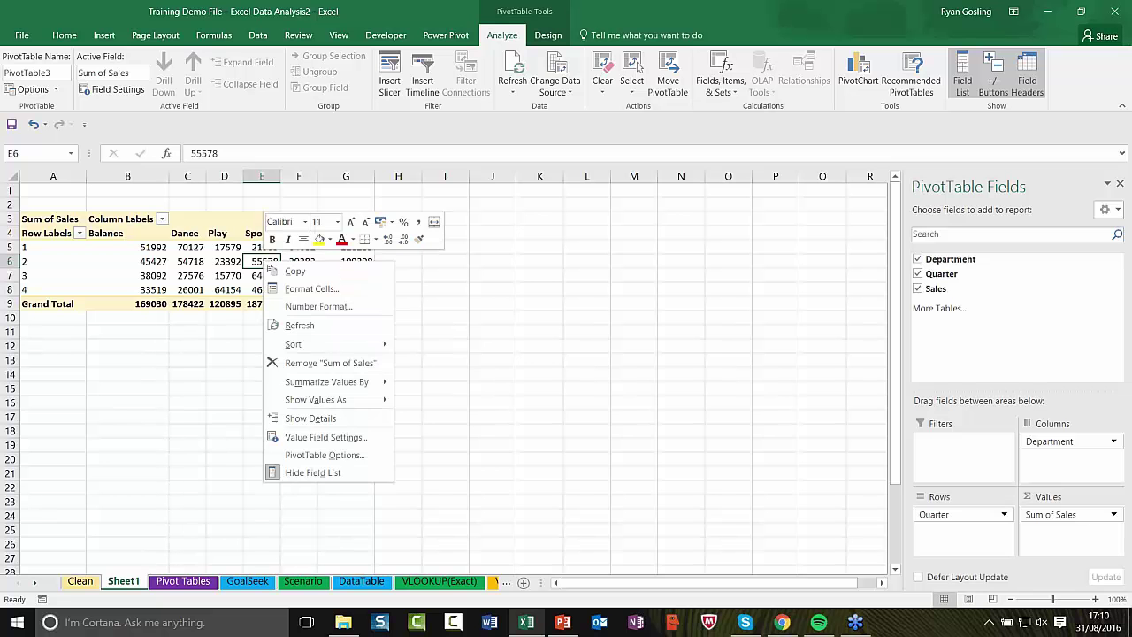
pyautogui.moveTo(319, 343)
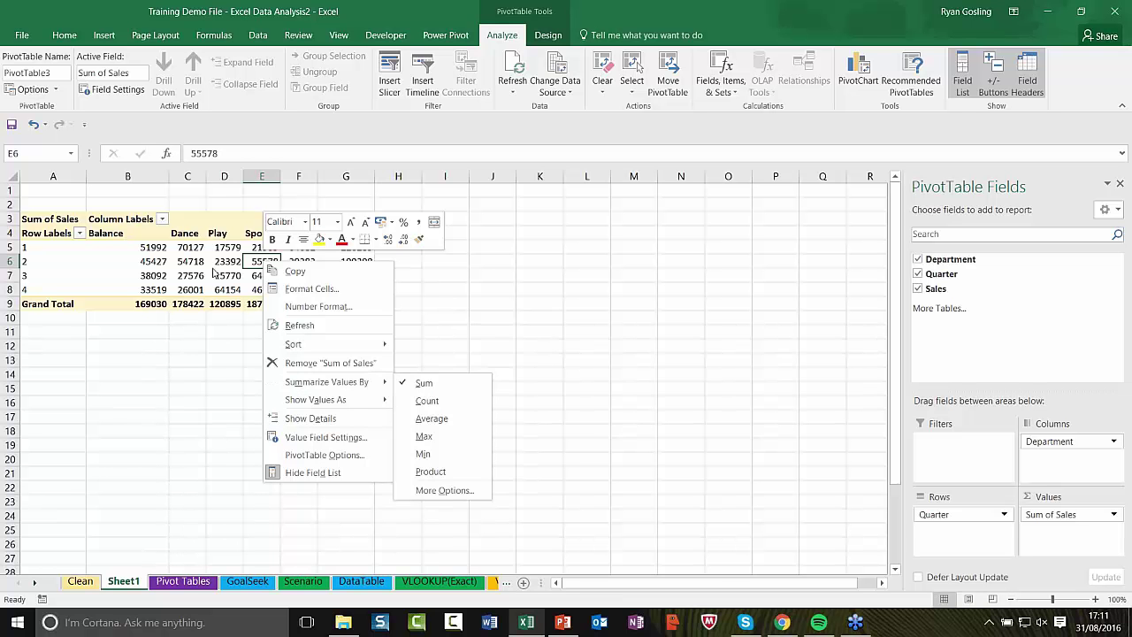
pyautogui.click(425, 383)
pyautogui.click(188, 261)
pyautogui.click(187, 275)
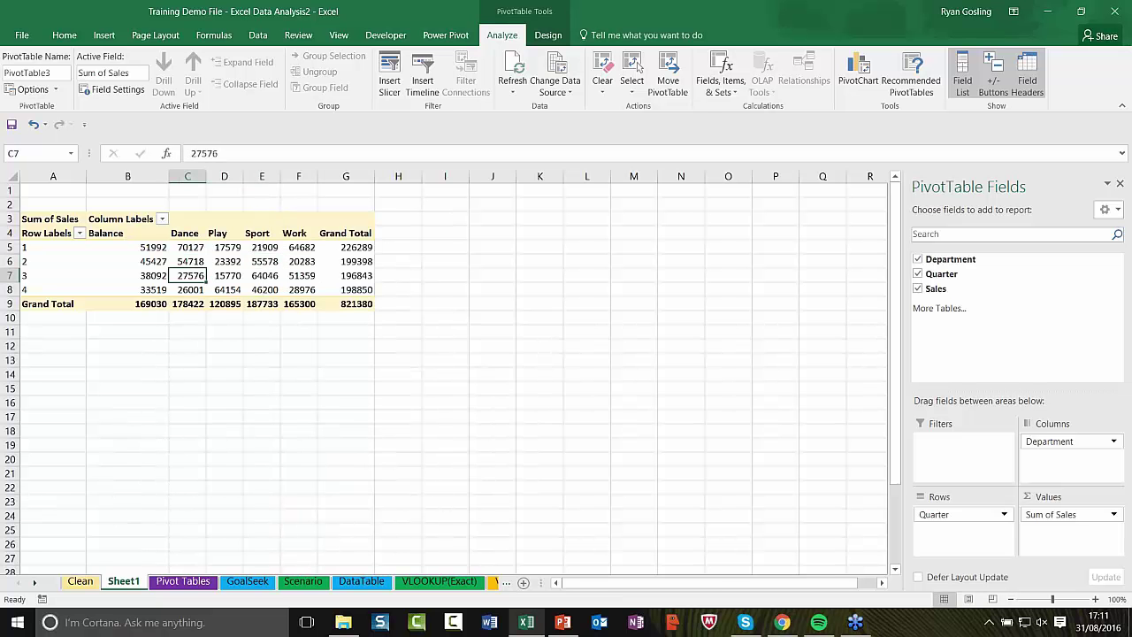
# Summarize the pivot table's sales values by Average and select the four Work quarter values to compare with their total.
pyautogui.click(297, 262)
pyautogui.rightClick(297, 262)
pyautogui.moveTo(423, 387)
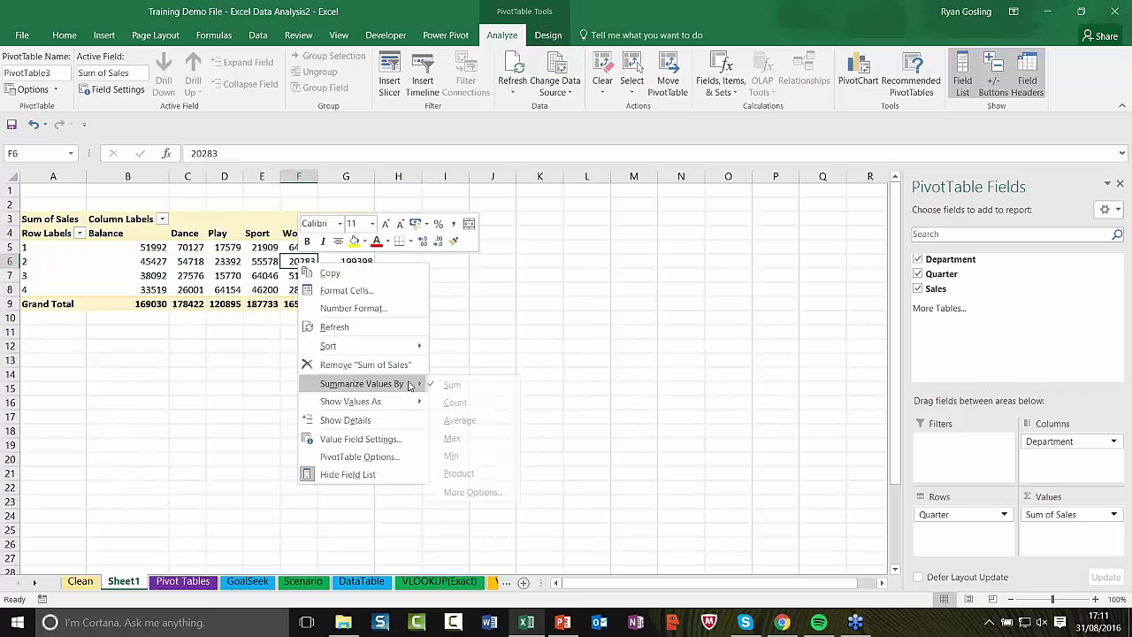
pyautogui.click(510, 426)
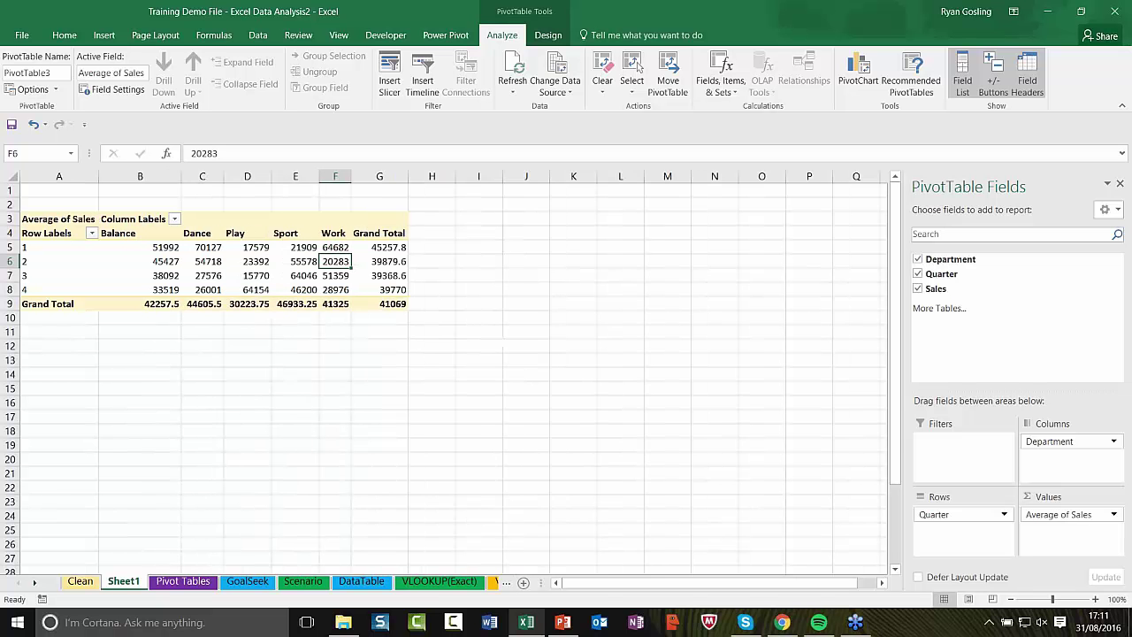
pyautogui.click(296, 303)
pyautogui.moveTo(335, 248); pyautogui.dragTo(334, 291)
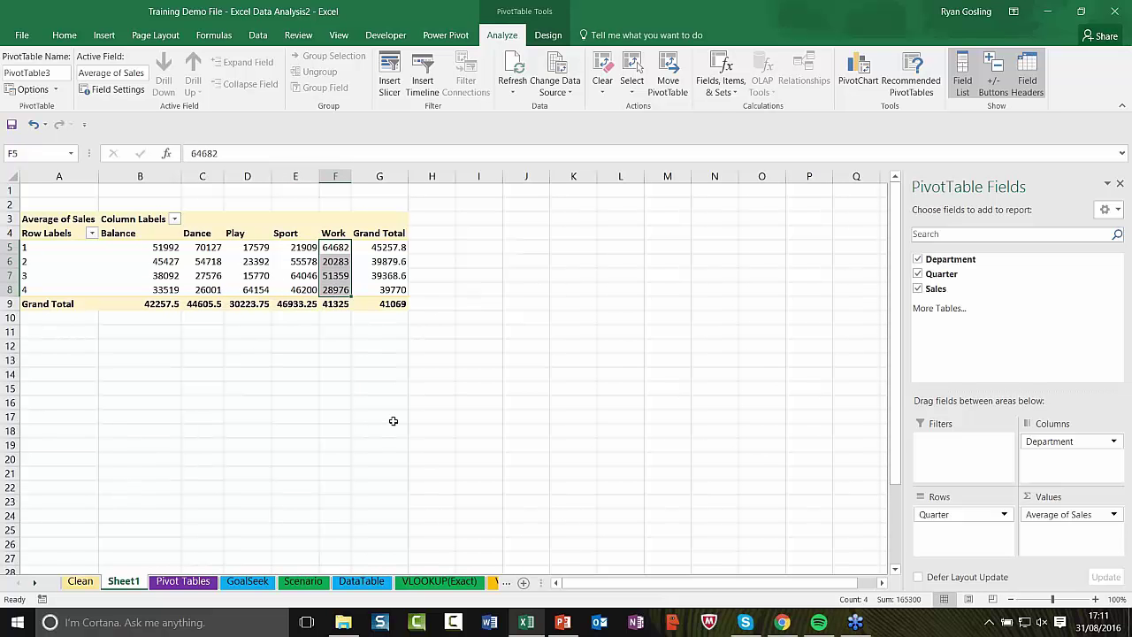
# Summarize the pivot table's sales values by Max and select the Work quarter values to compare with their total.
pyautogui.click(296, 267)
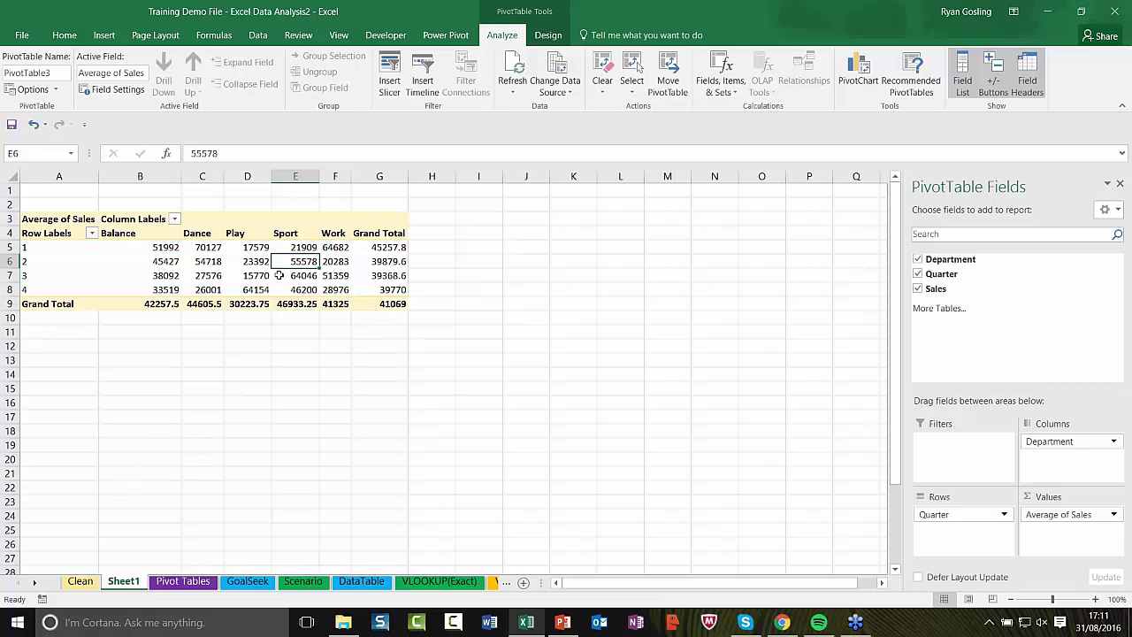
pyautogui.rightClick(295, 266)
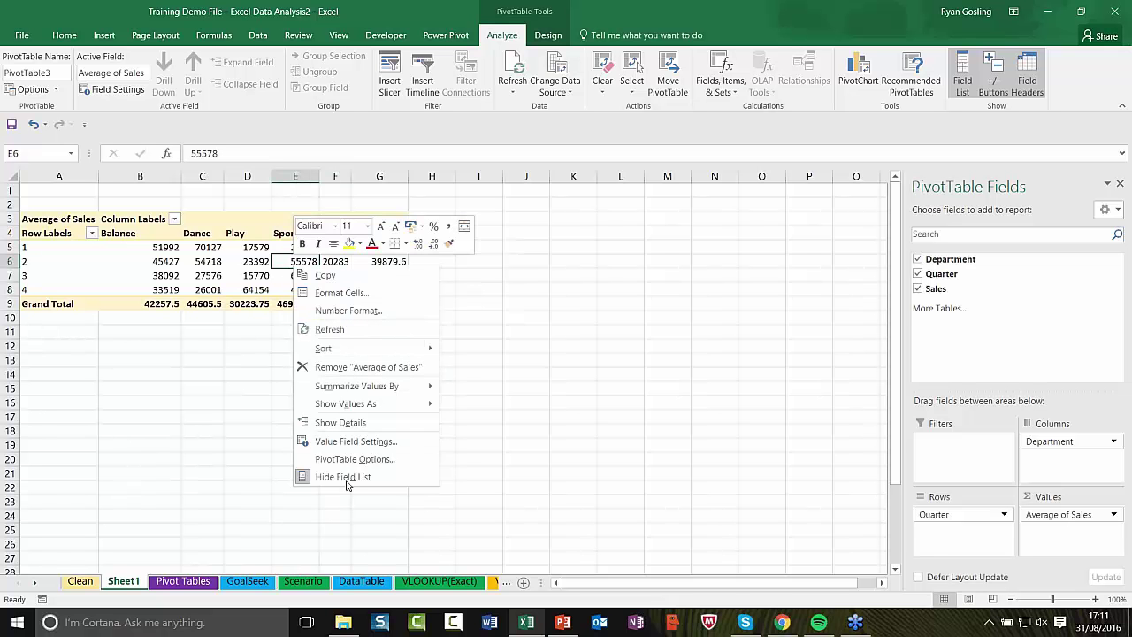
pyautogui.moveTo(357, 389)
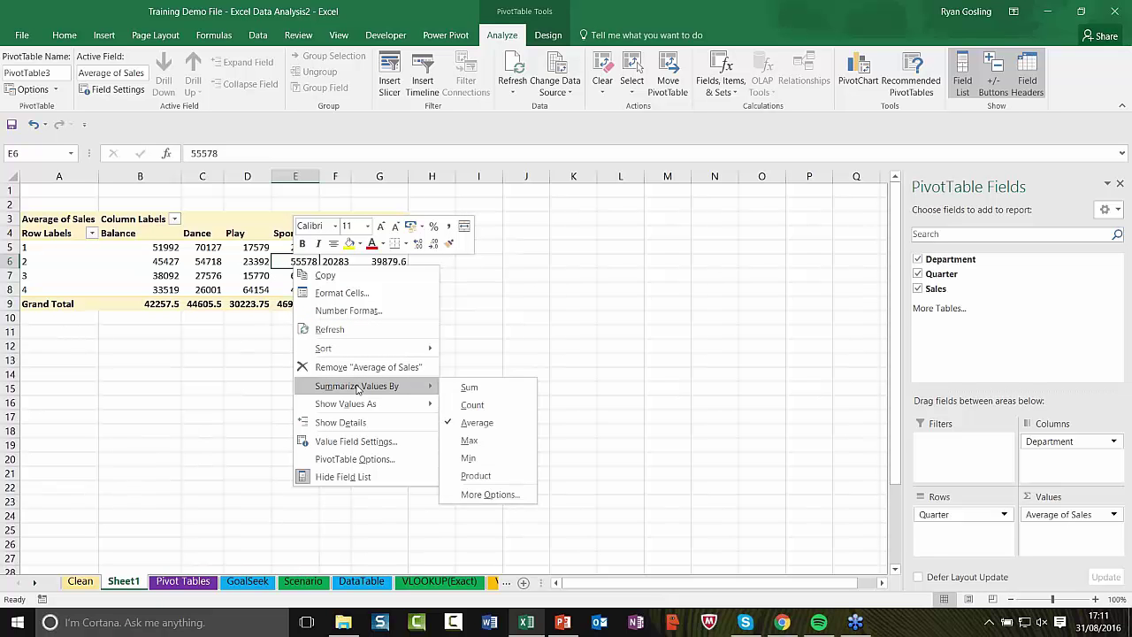
pyautogui.click(482, 441)
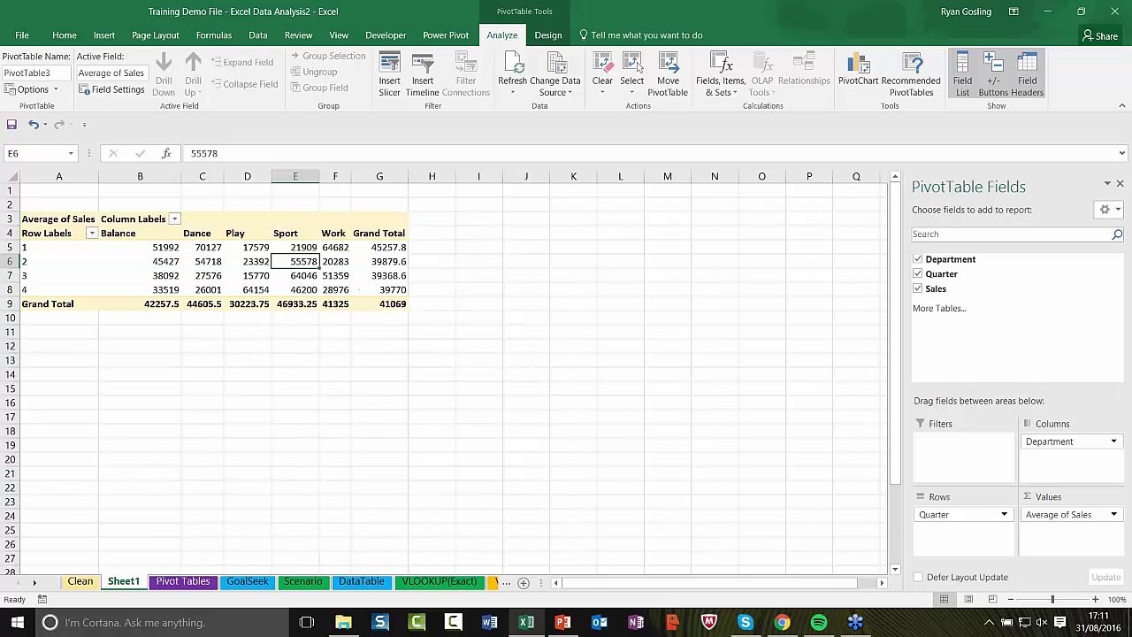
pyautogui.click(274, 303)
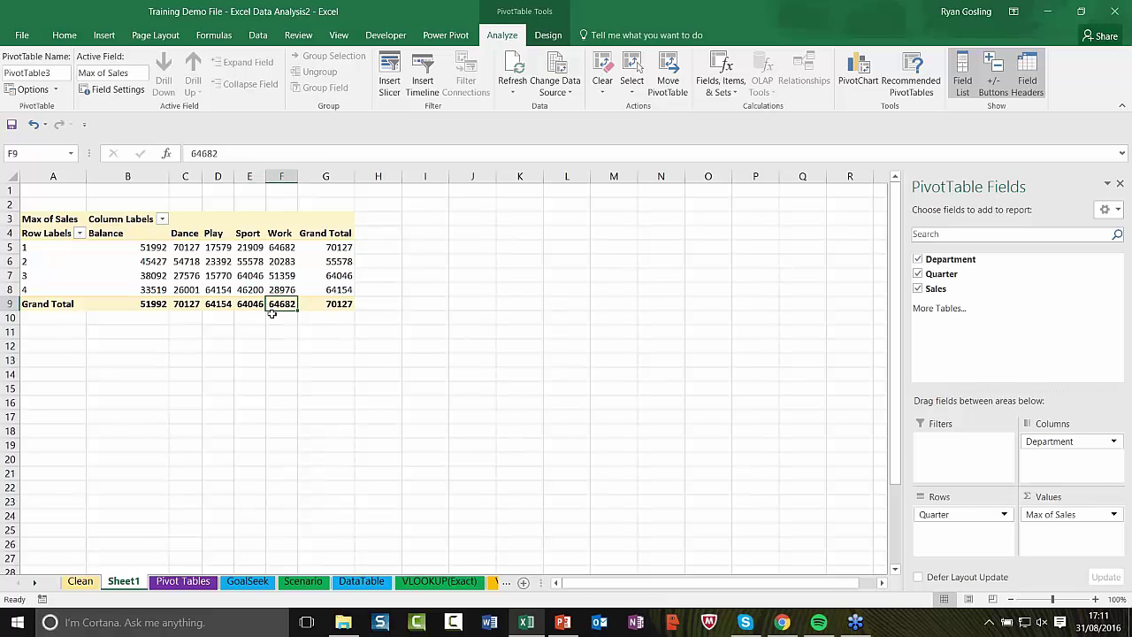
pyautogui.moveTo(282, 248); pyautogui.dragTo(283, 290)
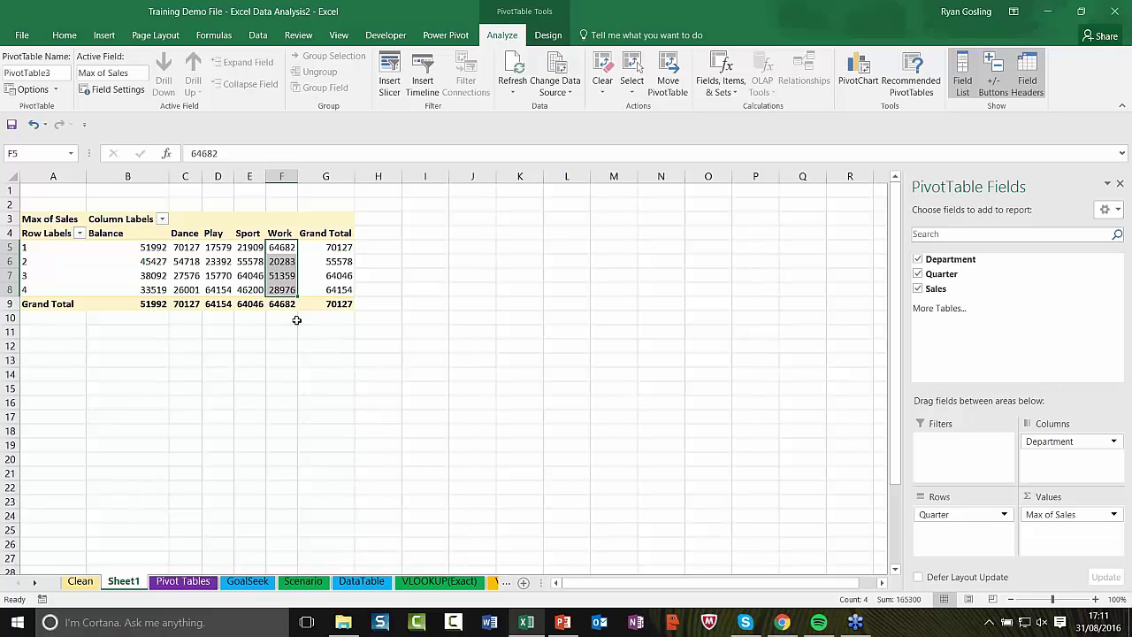
pyautogui.click(251, 276)
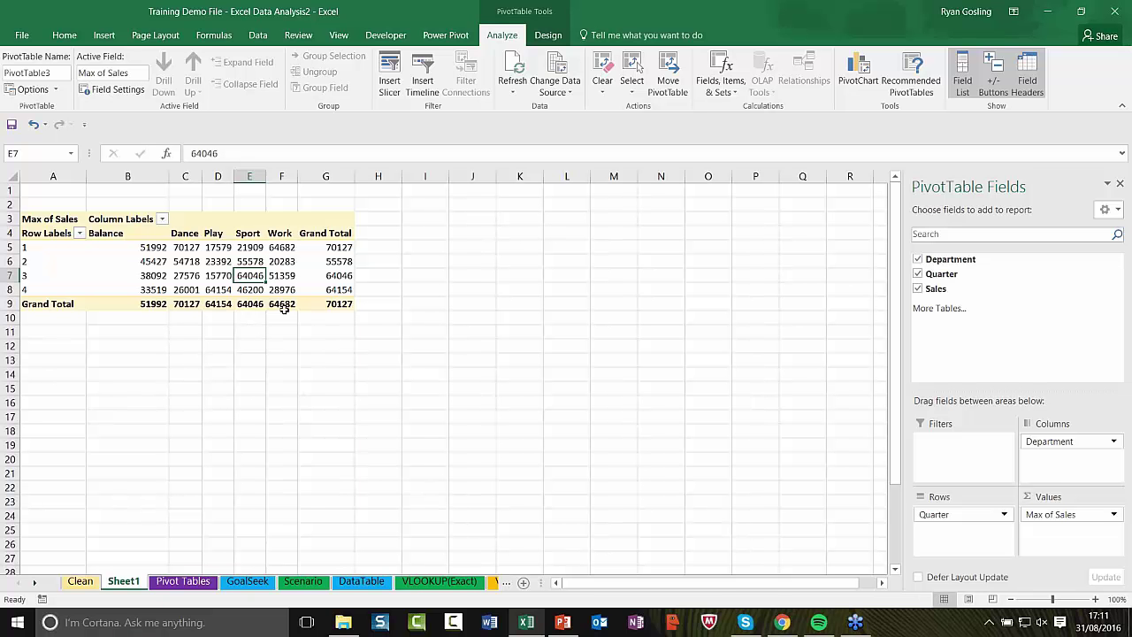
# Review the Show Values As calculations for the sales values and set the values to be summarized by Sum again.
pyautogui.moveTo(281, 303)
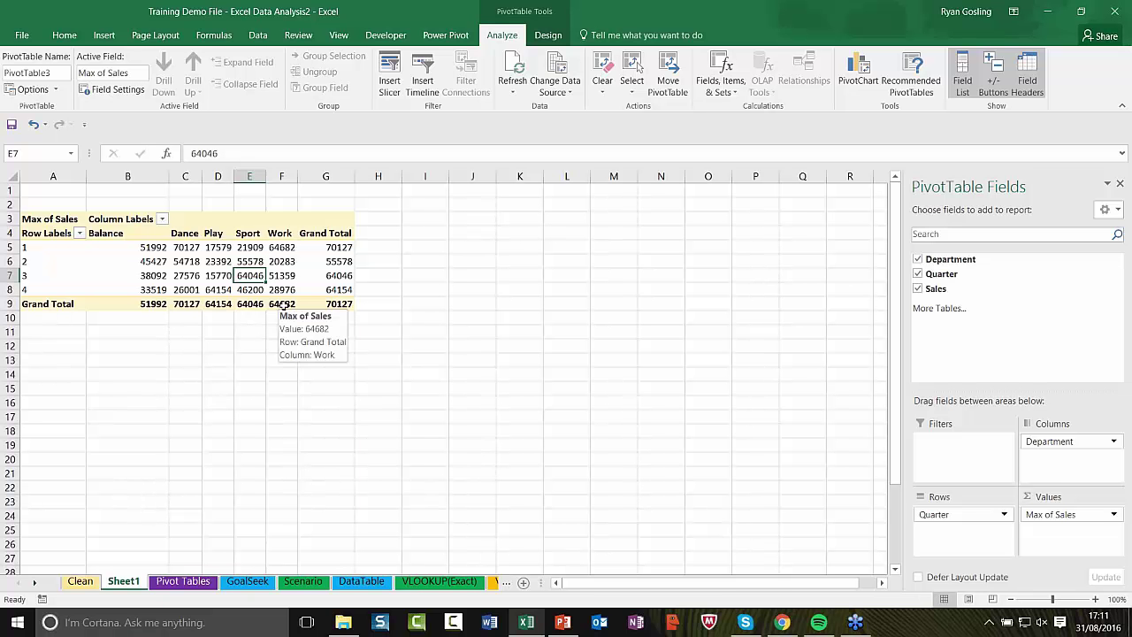
pyautogui.click(281, 276)
pyautogui.rightClick(282, 276)
pyautogui.moveTo(357, 402)
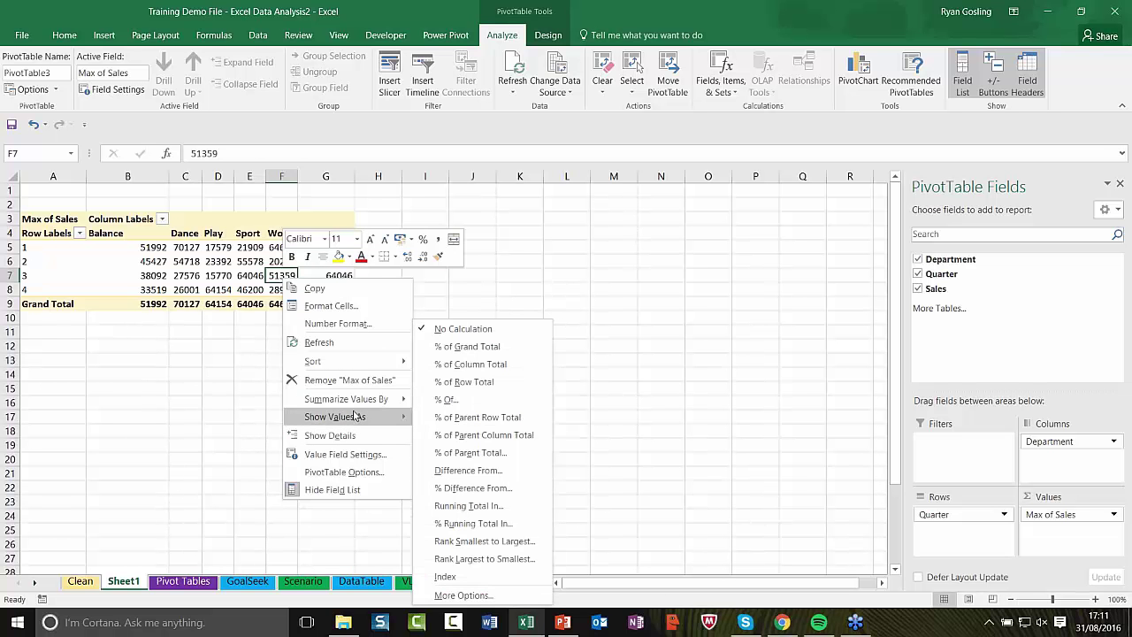
pyautogui.click(441, 399)
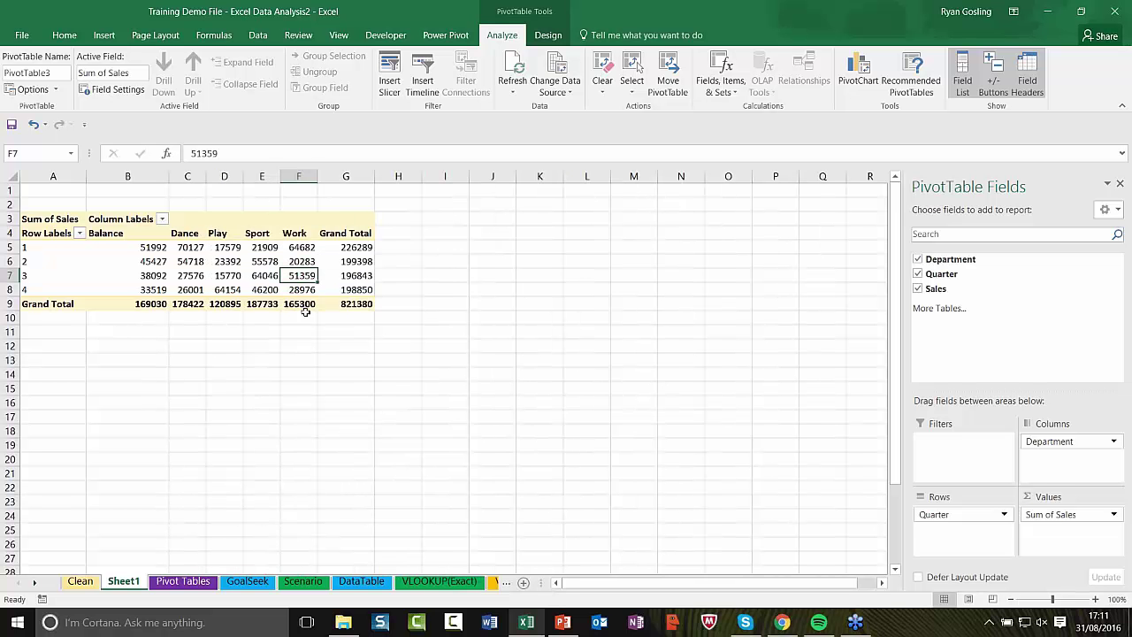
# Show the pivot table's sales values as % of Grand Total and select the Dance department's total.
pyautogui.click(262, 262)
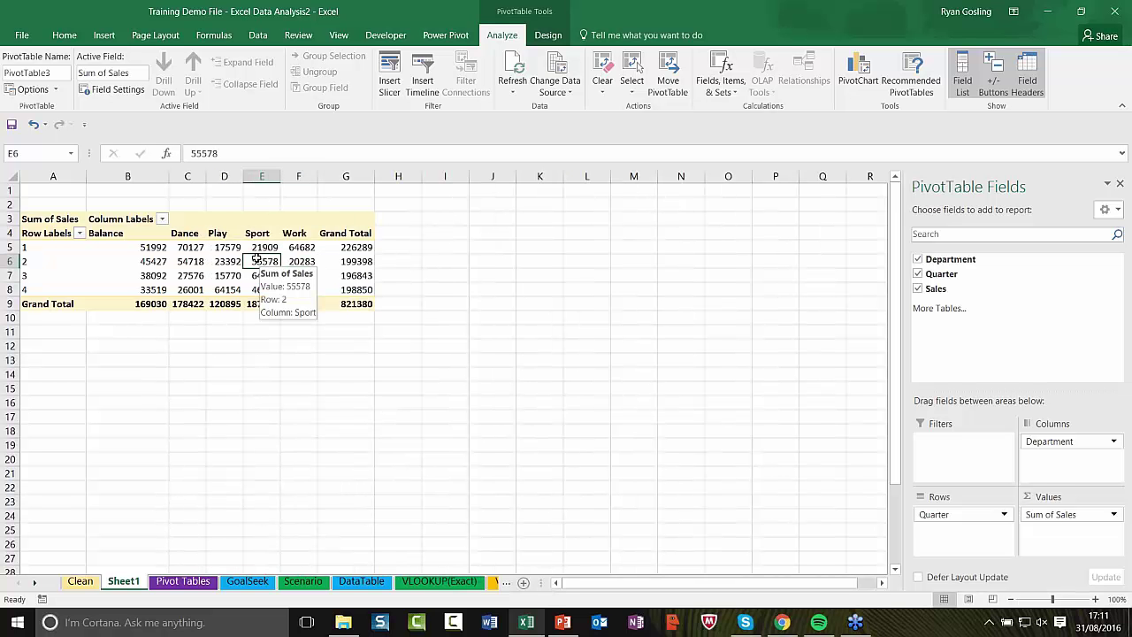
pyautogui.rightClick(265, 263)
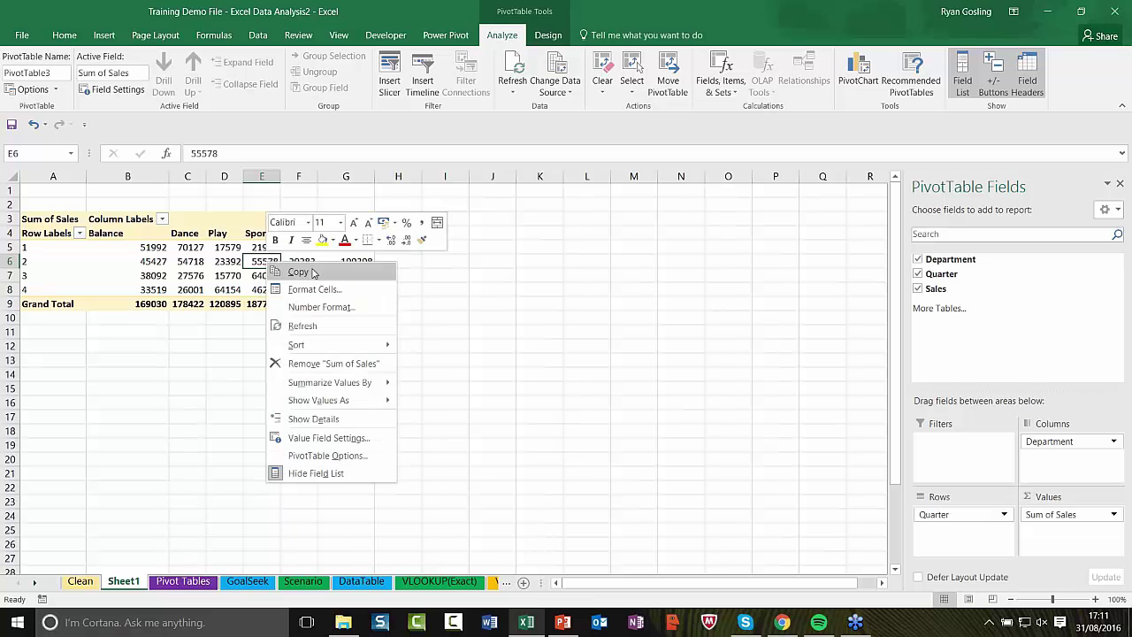
pyautogui.moveTo(311, 401)
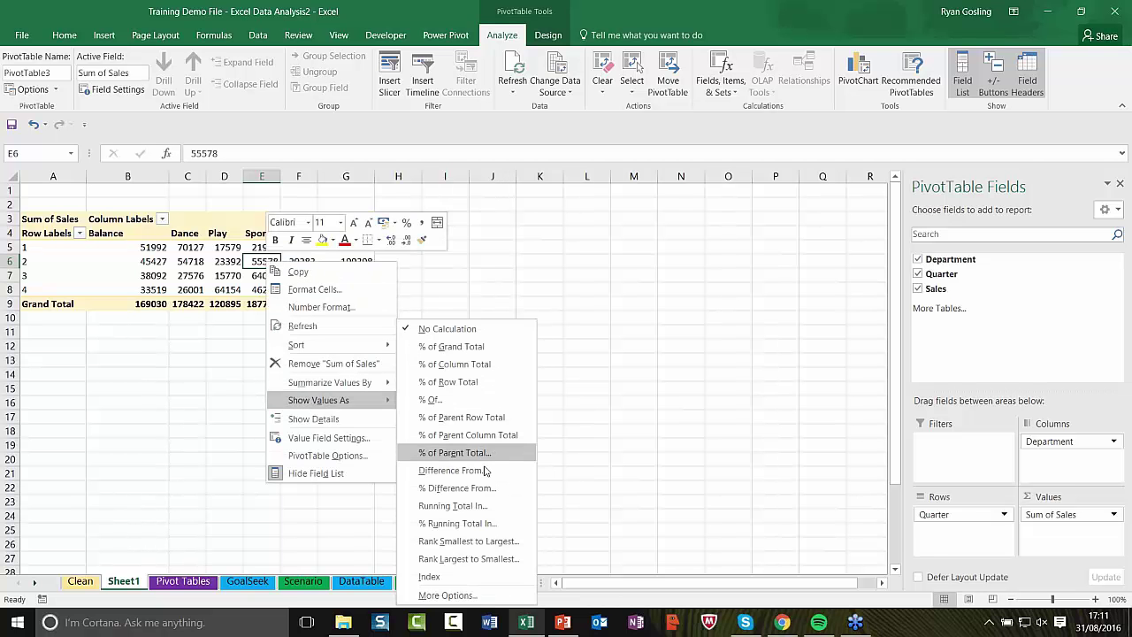
pyautogui.click(522, 353)
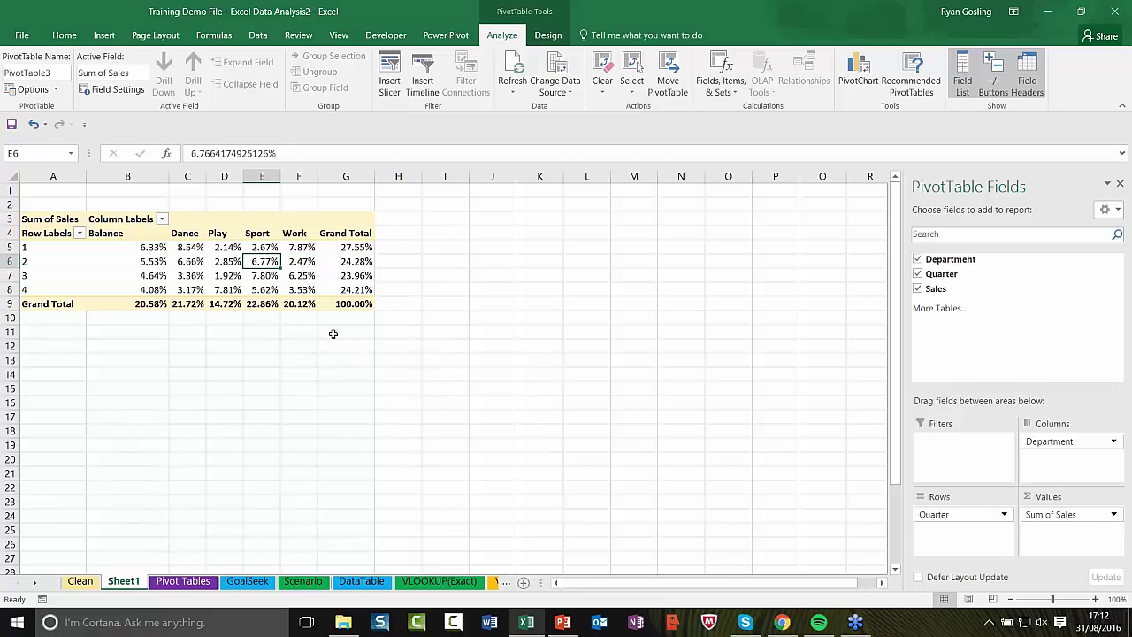
pyautogui.click(186, 305)
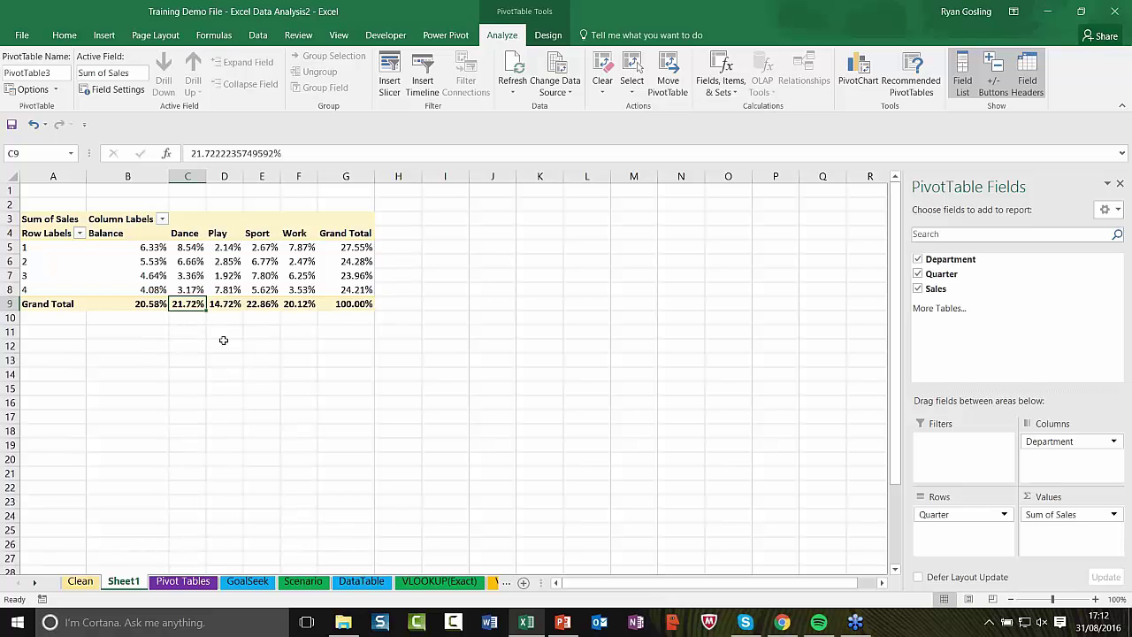
# Review the Show Values As calculations available for the Sport quarter 2 value.
pyautogui.click(264, 262)
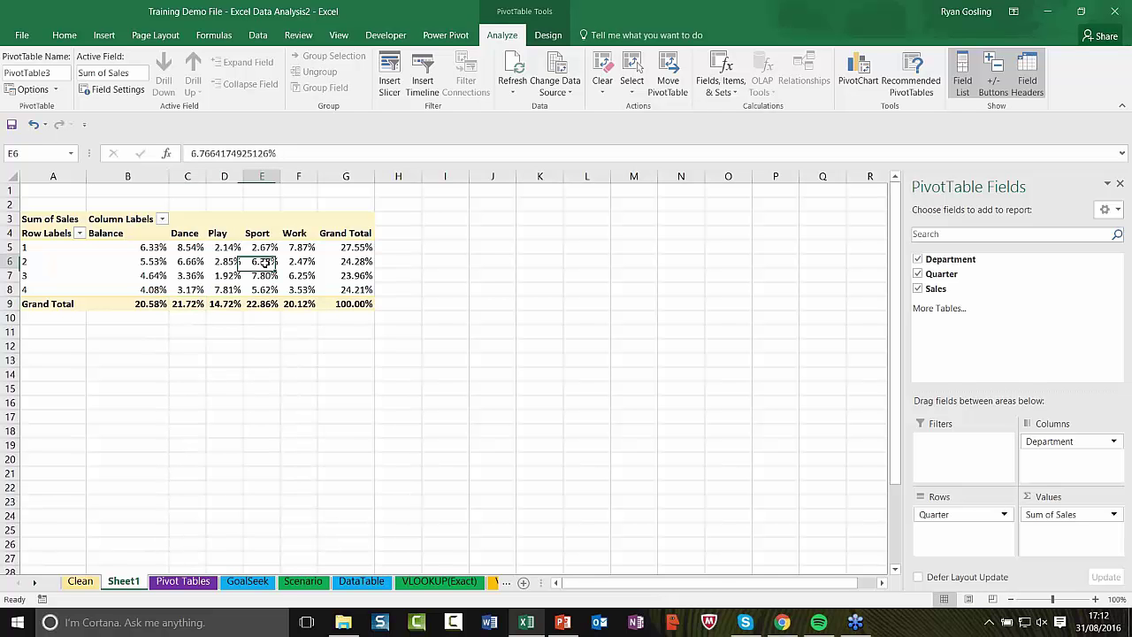
pyautogui.rightClick(266, 264)
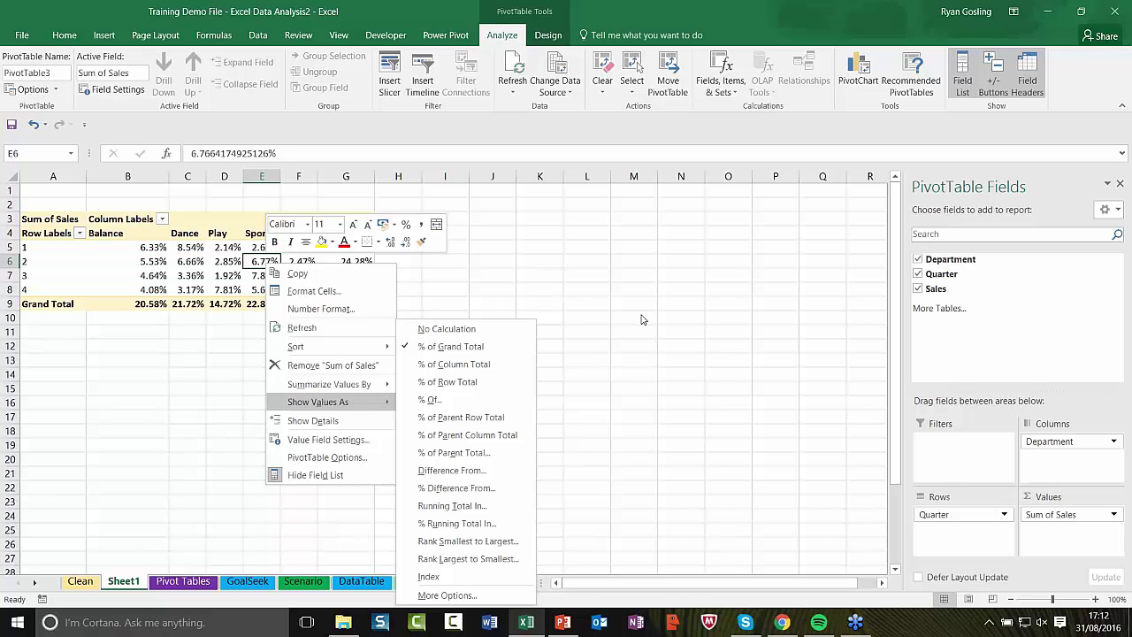
pyautogui.press('Escape')
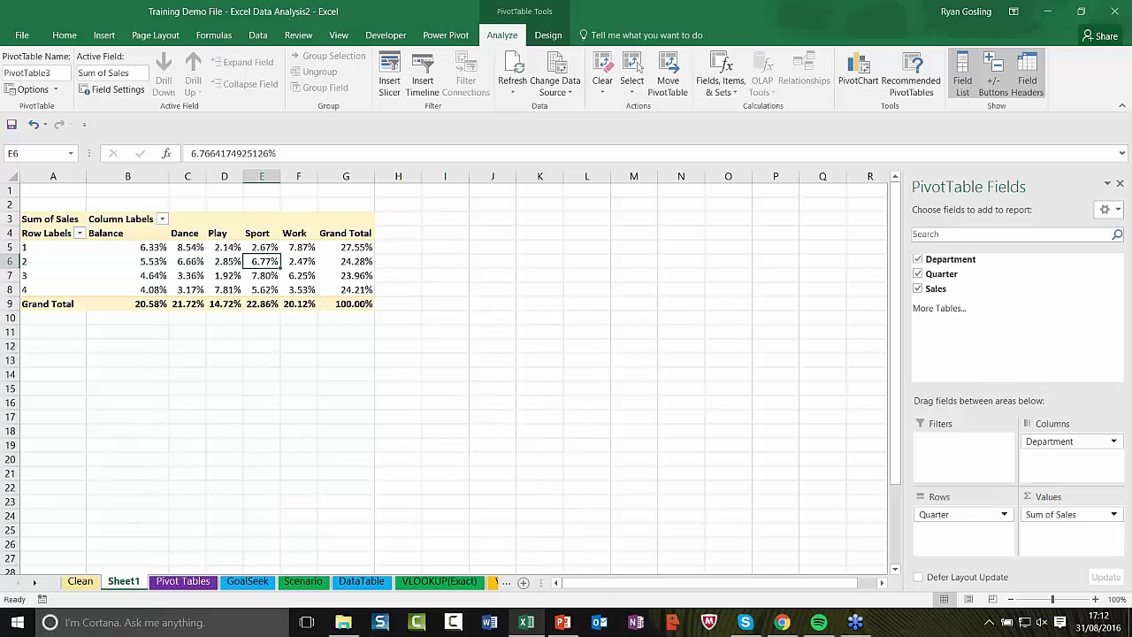
# Set the sales values back to No Calculation so they show as plain sums.
pyautogui.click(227, 261)
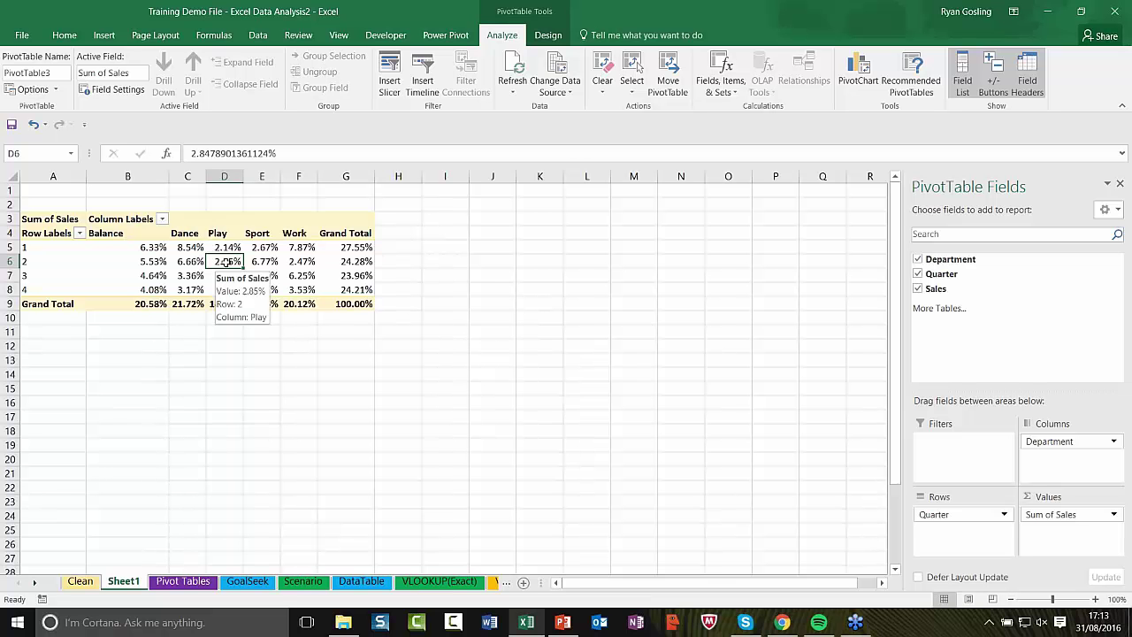
pyautogui.rightClick(227, 263)
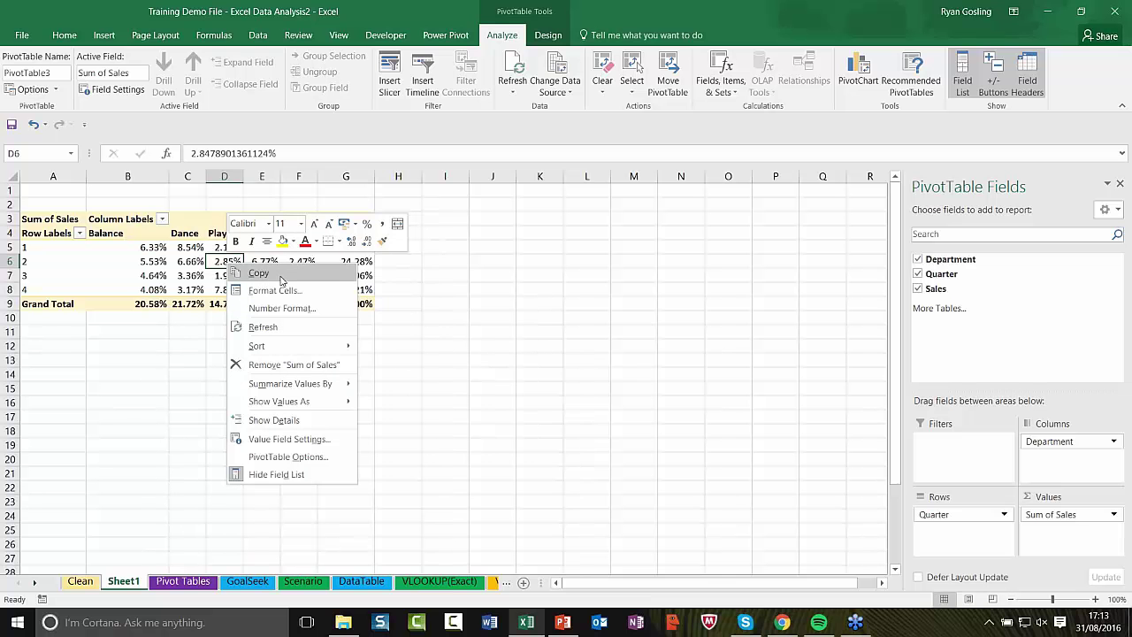
pyautogui.moveTo(294, 401)
pyautogui.click(415, 329)
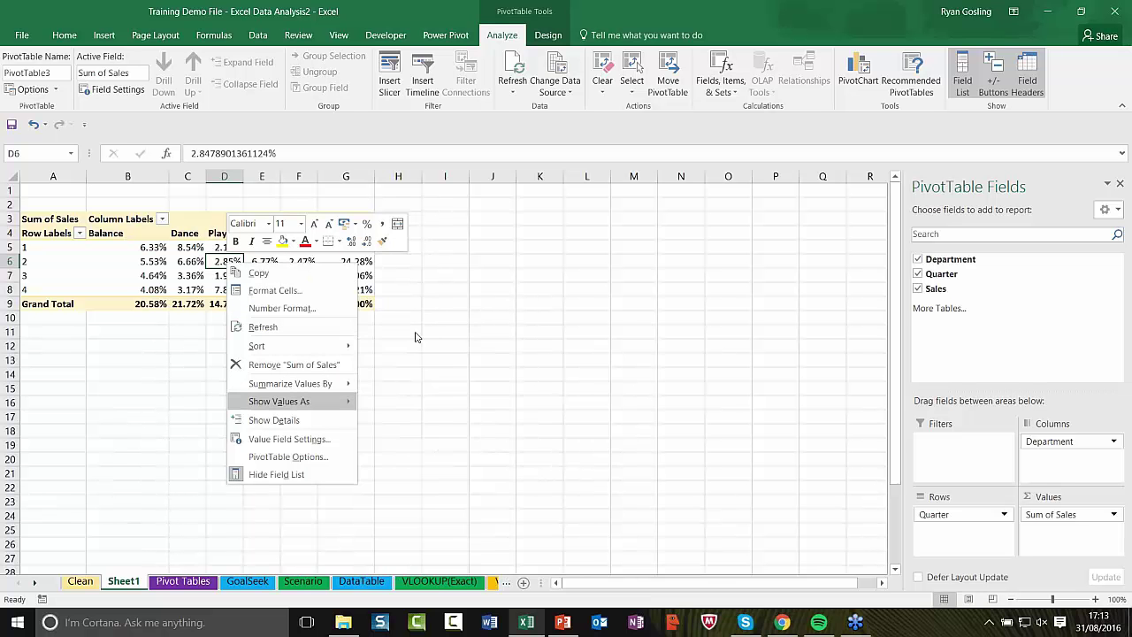
pyautogui.click(268, 262)
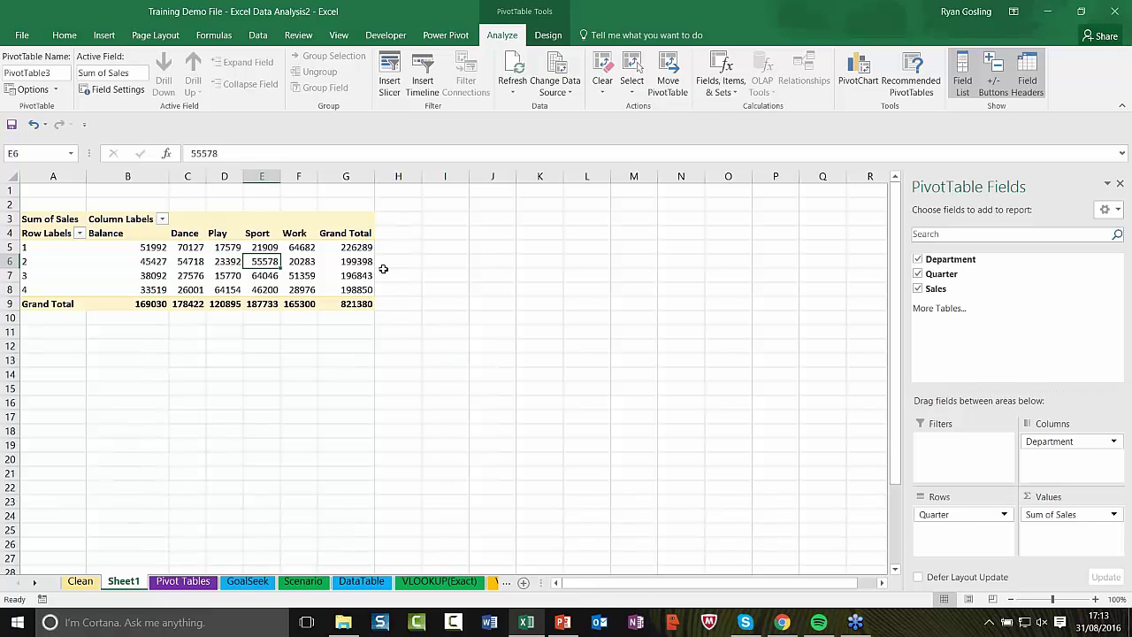
# Inspect the quarter 2 grand total and the quarter 2 values for Dance and Play.
pyautogui.click(332, 259)
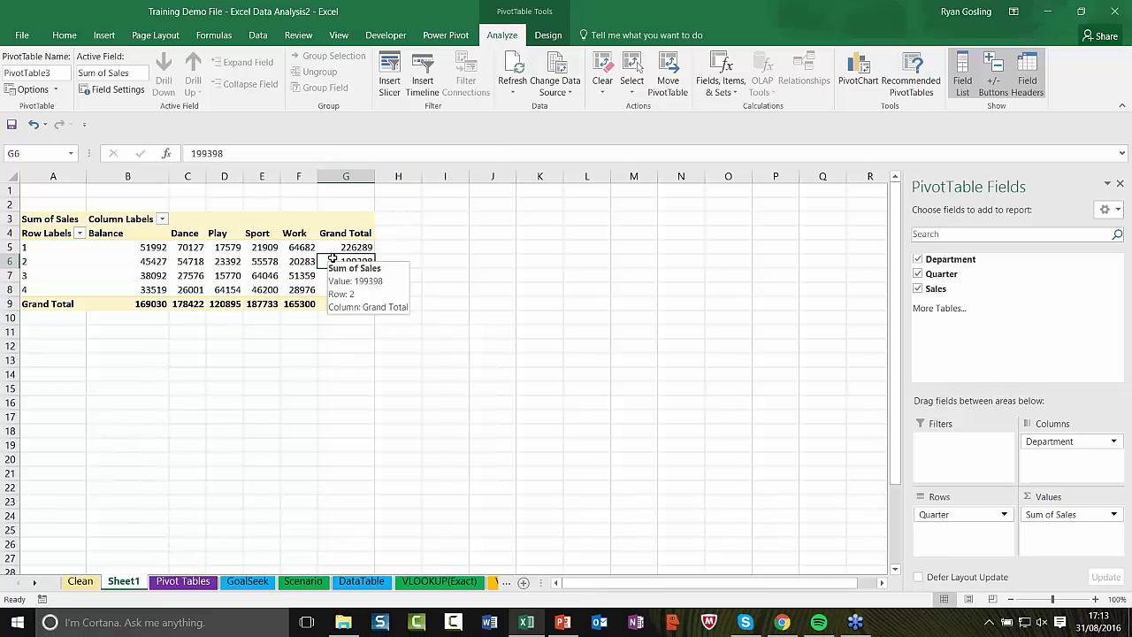
pyautogui.click(194, 261)
pyautogui.click(223, 261)
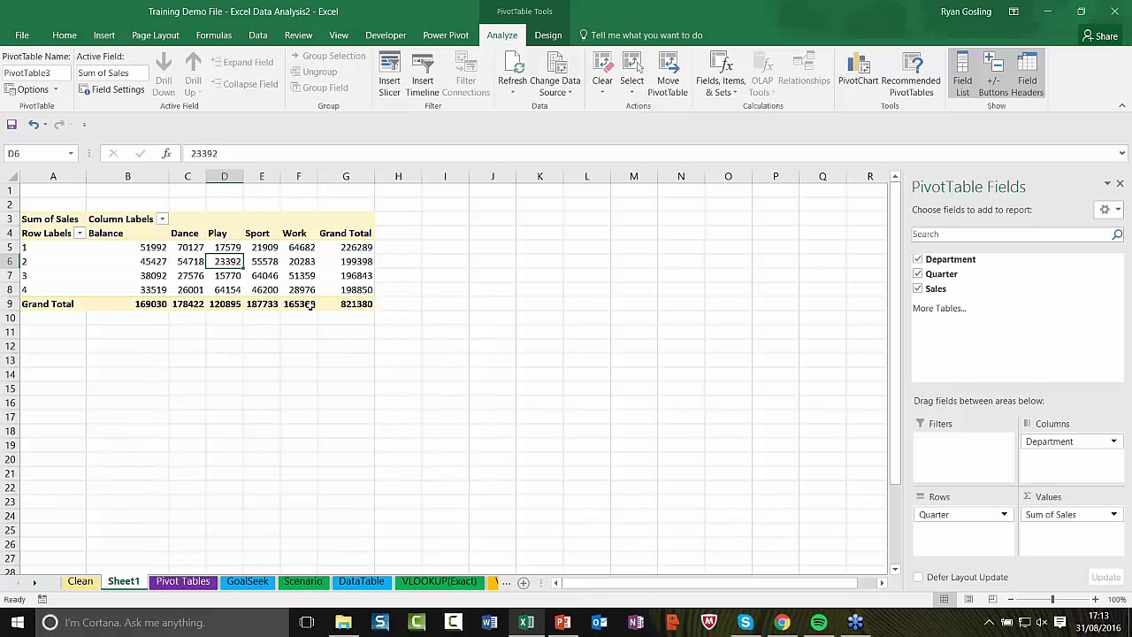
pyautogui.moveTo(310, 305)
# Open the PivotChart insertion dialog and examine chart types such as Line, Pie, Scatter, Radar, Histogram, Waterfall and Box & Whisker.
pyautogui.click(862, 72)
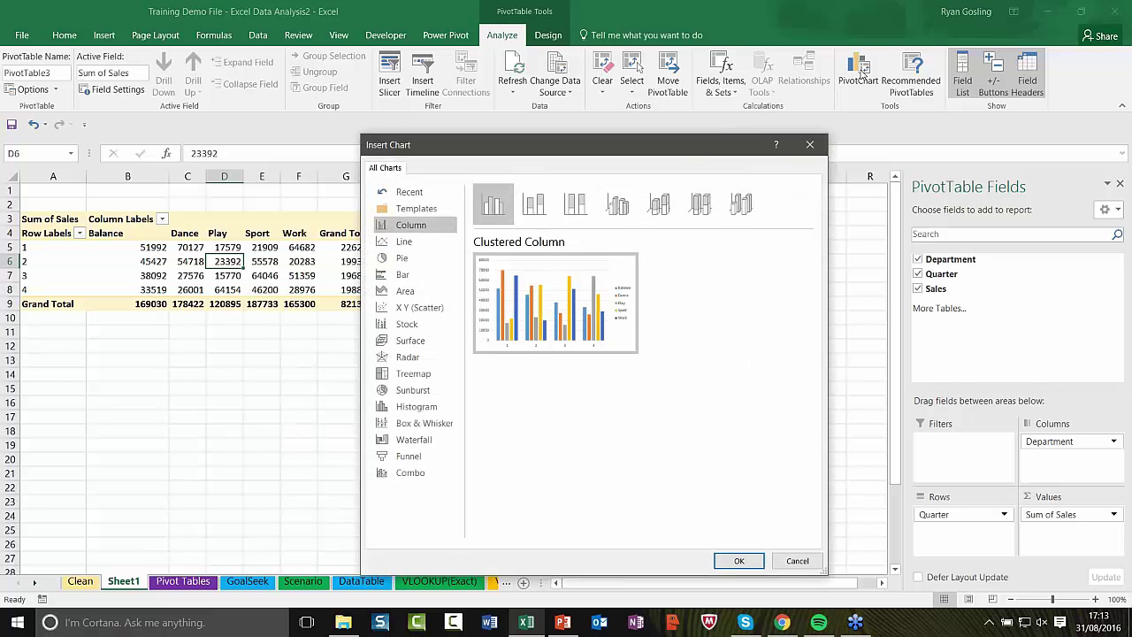
pyautogui.moveTo(673, 153); pyautogui.dragTo(794, 94)
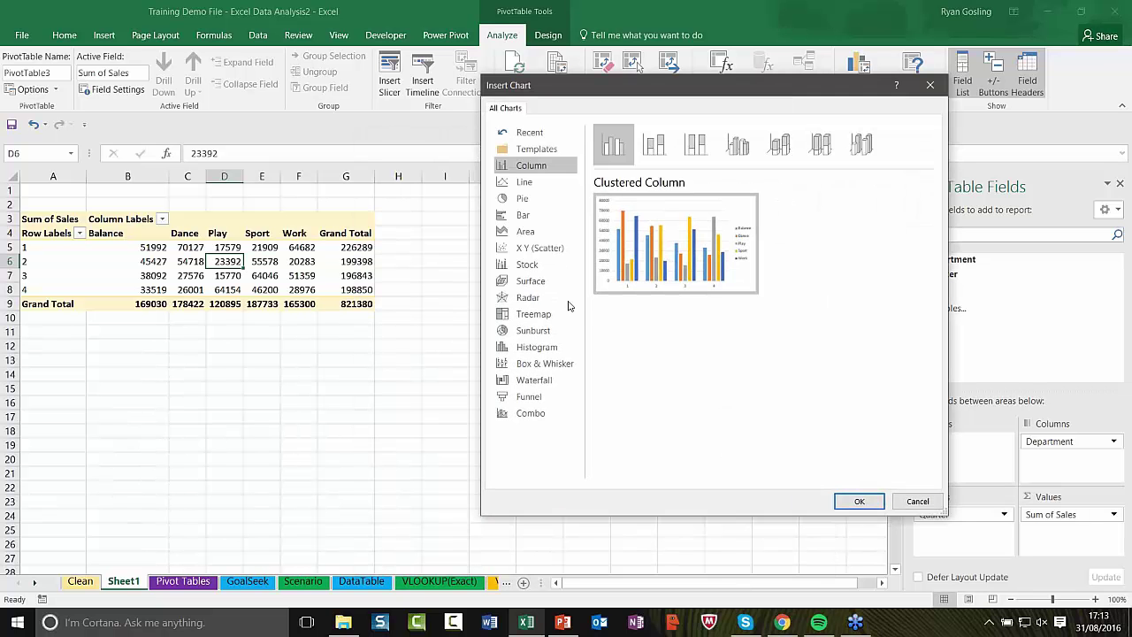
pyautogui.click(525, 181)
pyautogui.click(523, 198)
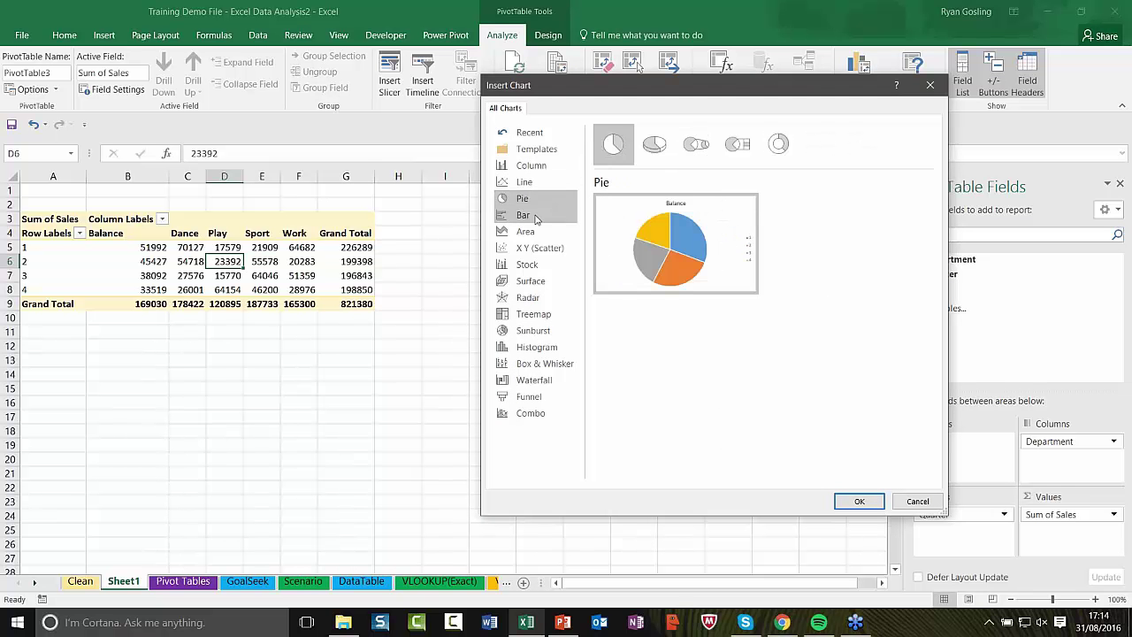
pyautogui.click(535, 215)
pyautogui.click(538, 248)
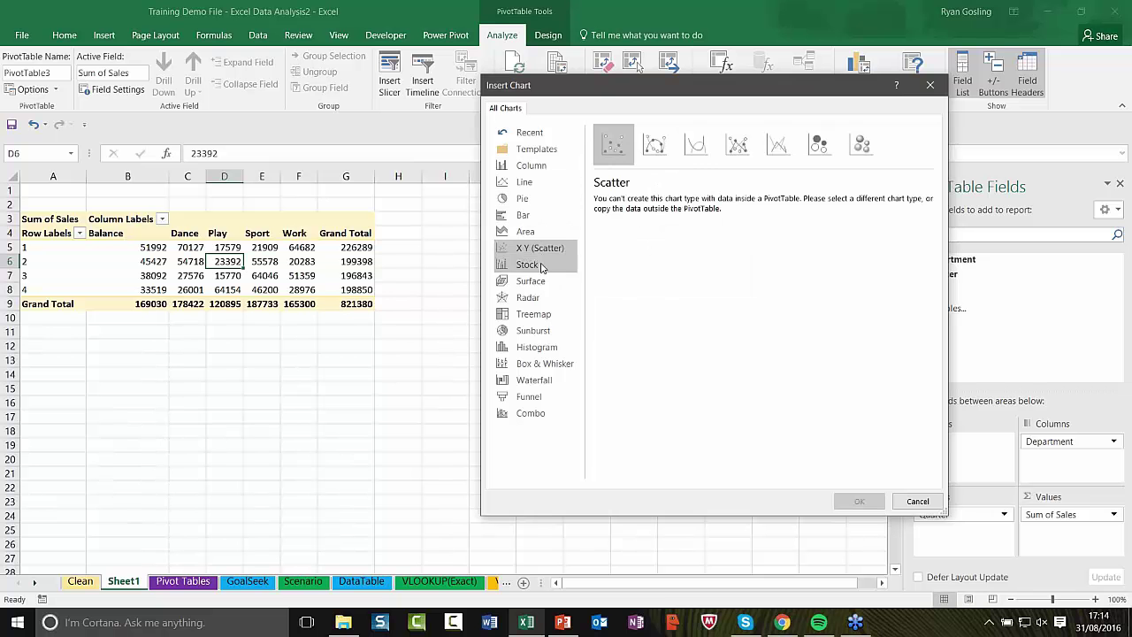
pyautogui.click(535, 265)
pyautogui.click(528, 297)
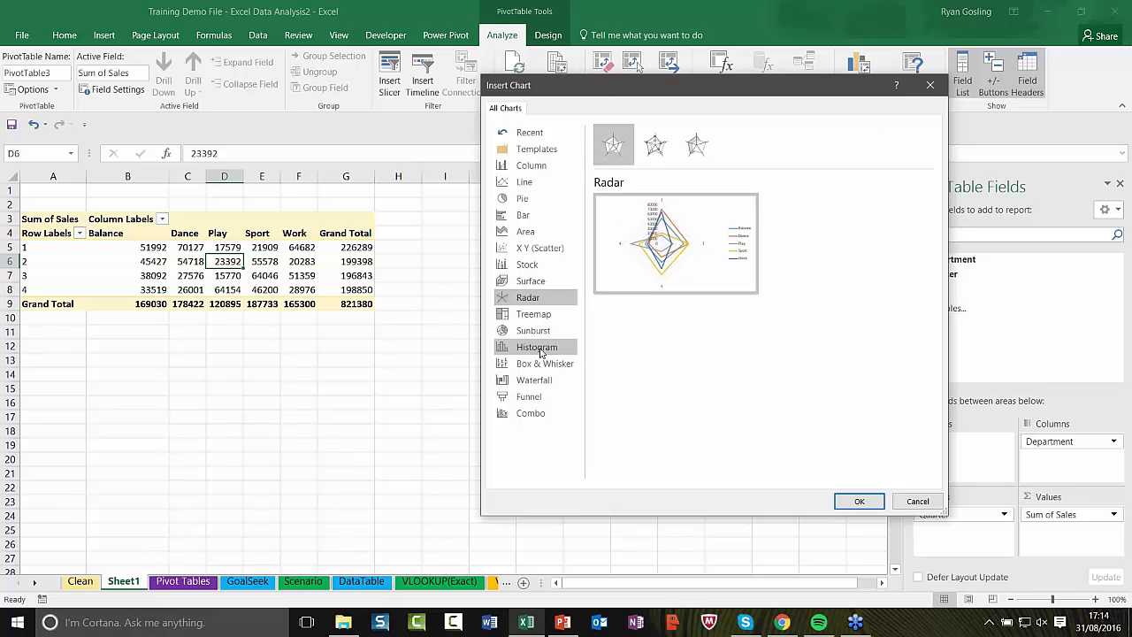
pyautogui.click(537, 347)
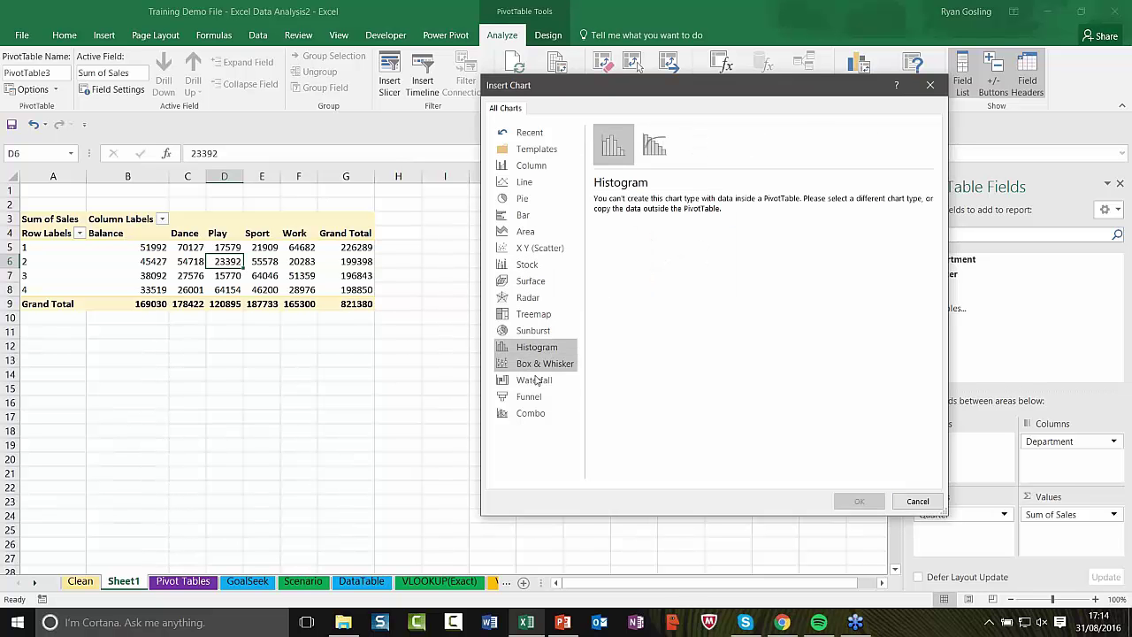
pyautogui.click(537, 382)
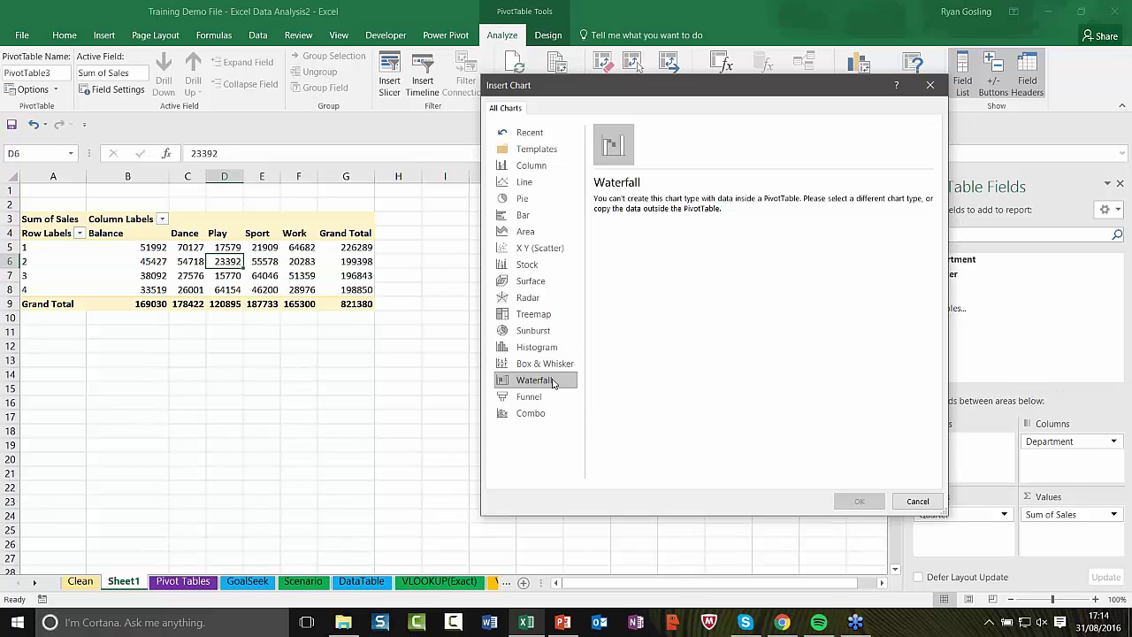
pyautogui.click(556, 364)
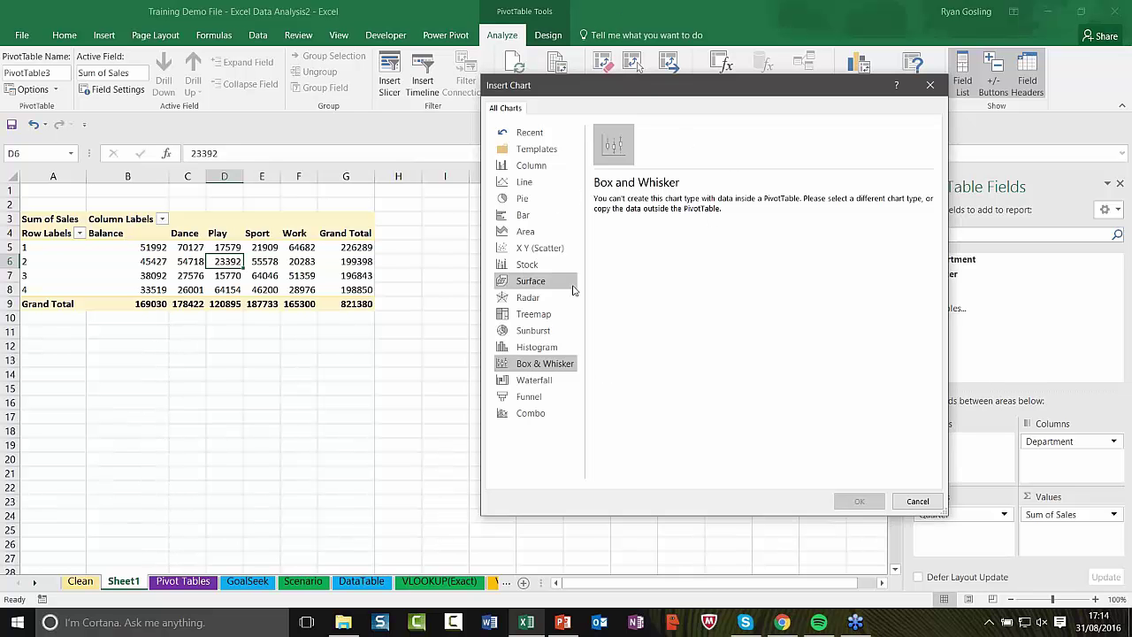
# Insert a Clustered Column PivotChart and place it beside the pivot table, starting around column H.
pyautogui.click(531, 165)
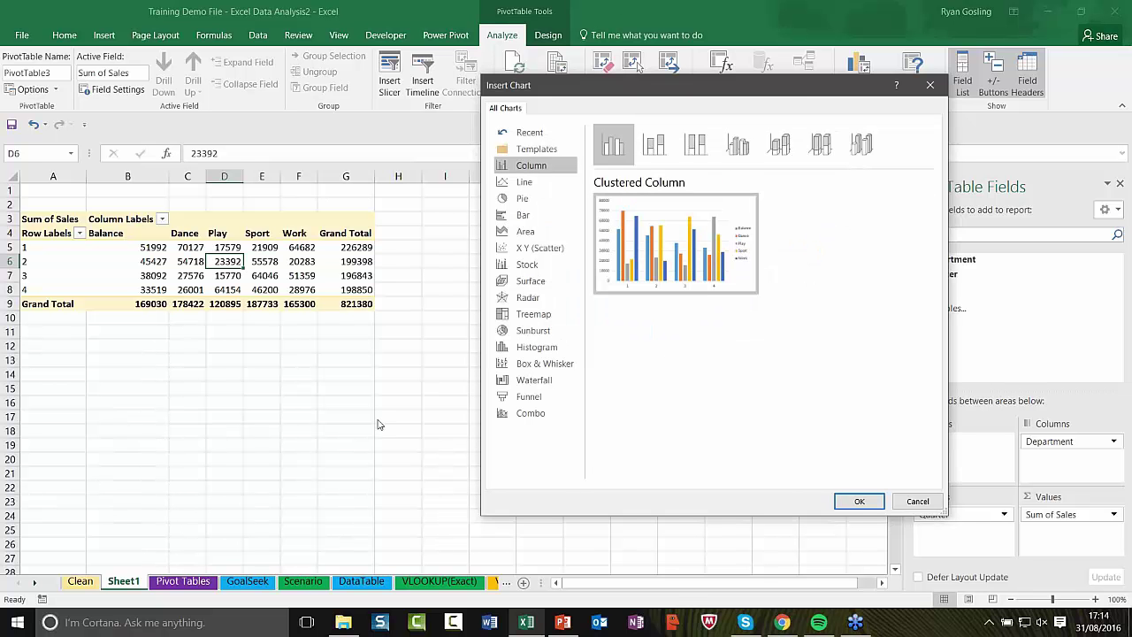
pyautogui.click(856, 500)
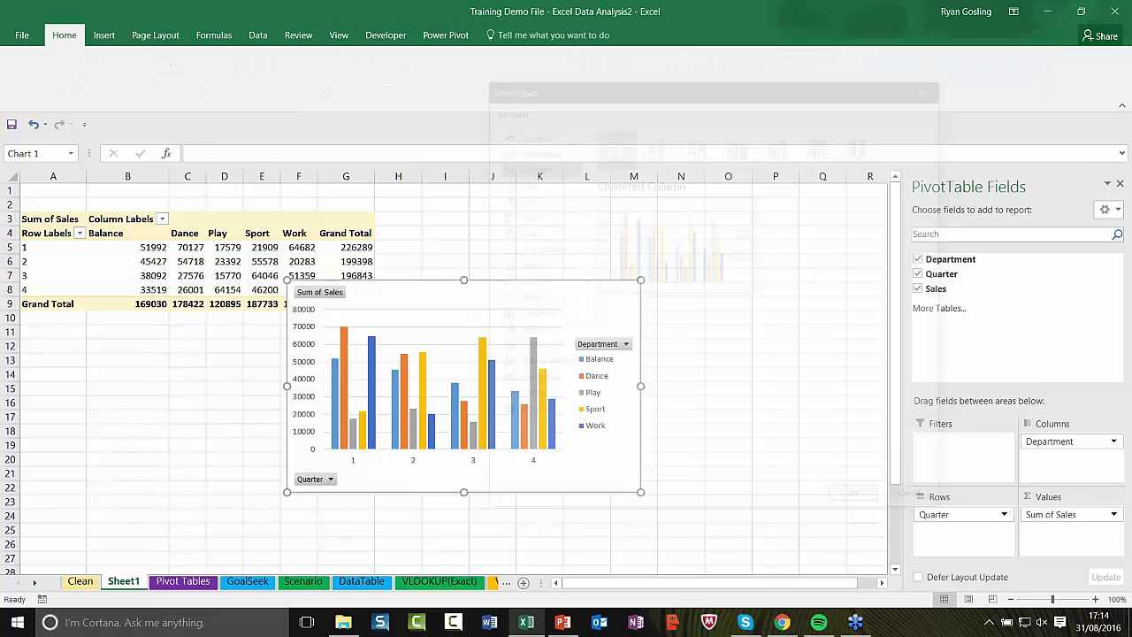
pyautogui.moveTo(503, 309); pyautogui.dragTo(611, 233)
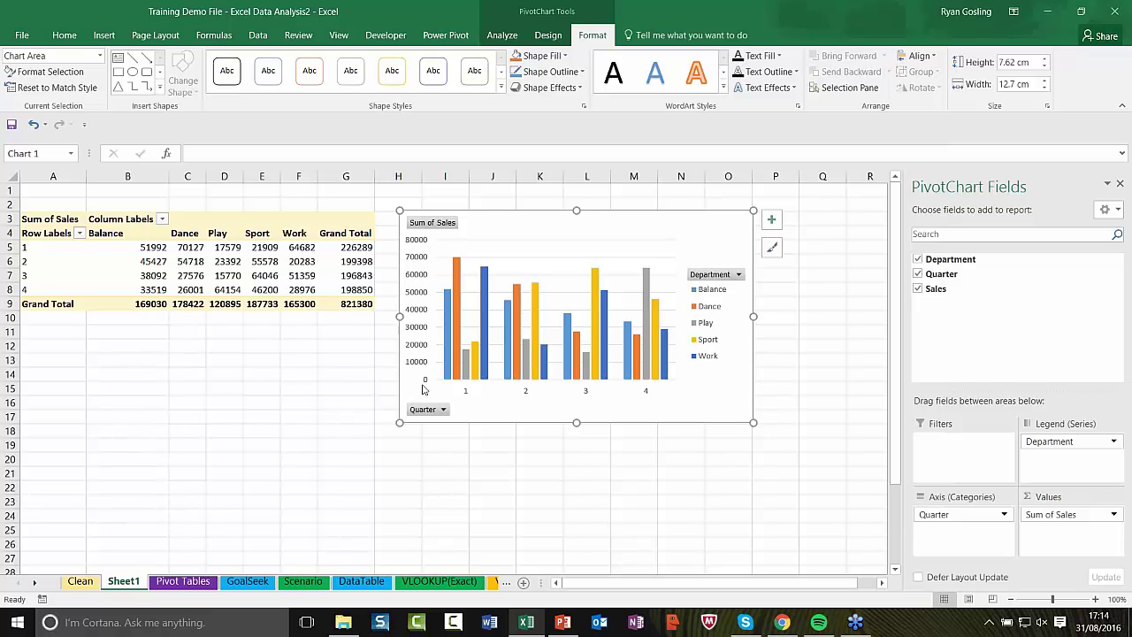
# Filter the PivotChart's Department field to only Balance and Dance.
pyautogui.click(739, 275)
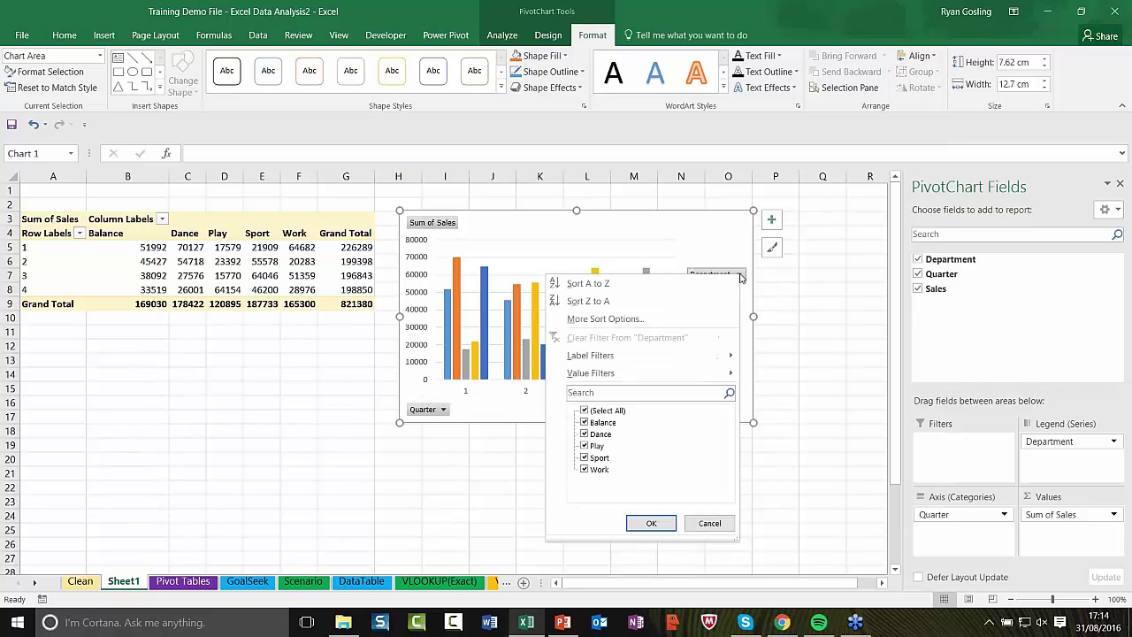
pyautogui.click(584, 411)
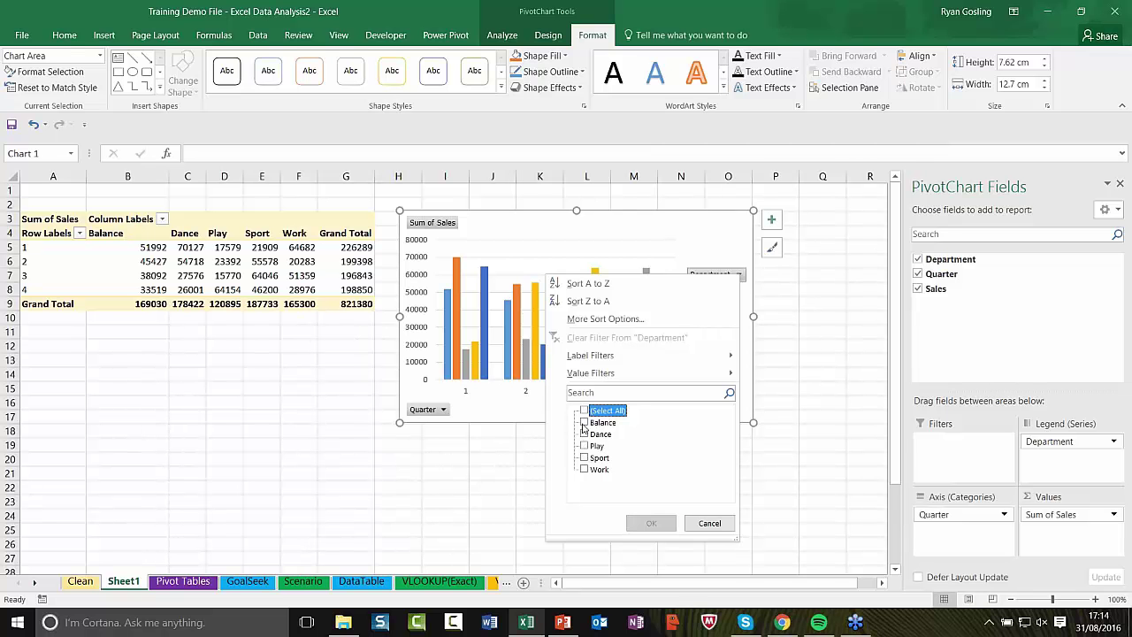
pyautogui.click(584, 422)
pyautogui.click(584, 434)
pyautogui.click(651, 523)
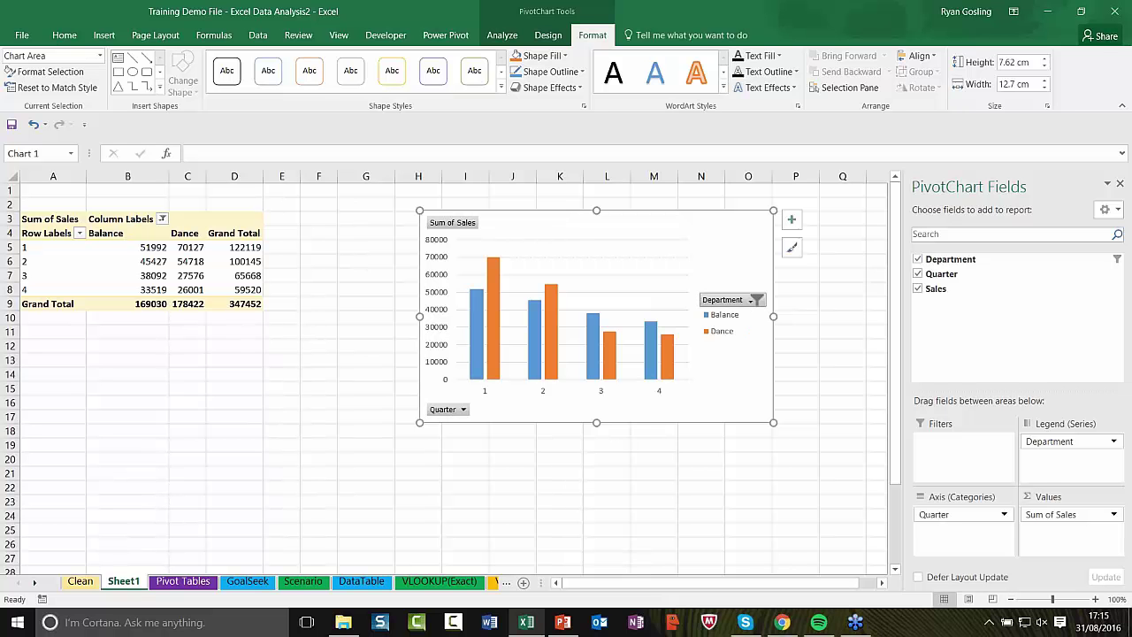
# Select all departments again in the PivotChart's Department filter.
pyautogui.click(758, 299)
pyautogui.click(599, 436)
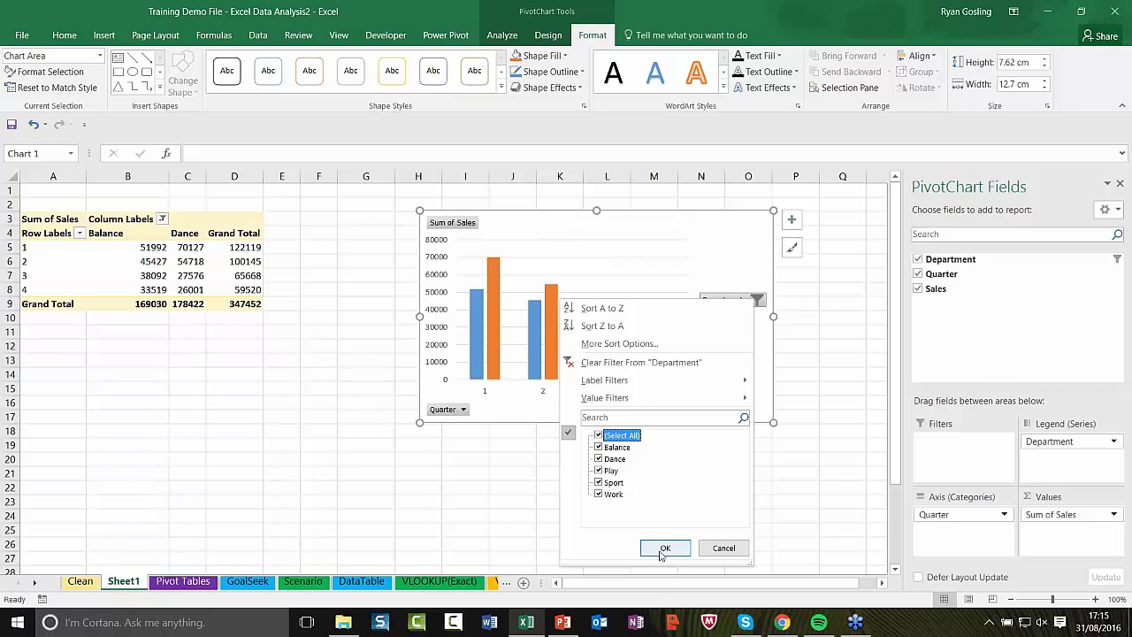
pyautogui.click(664, 548)
# Move the PivotChart directly below the pivot table and enlarge it to about 7.72 cm high by 12.93 cm wide.
pyautogui.moveTo(707, 235); pyautogui.dragTo(324, 343)
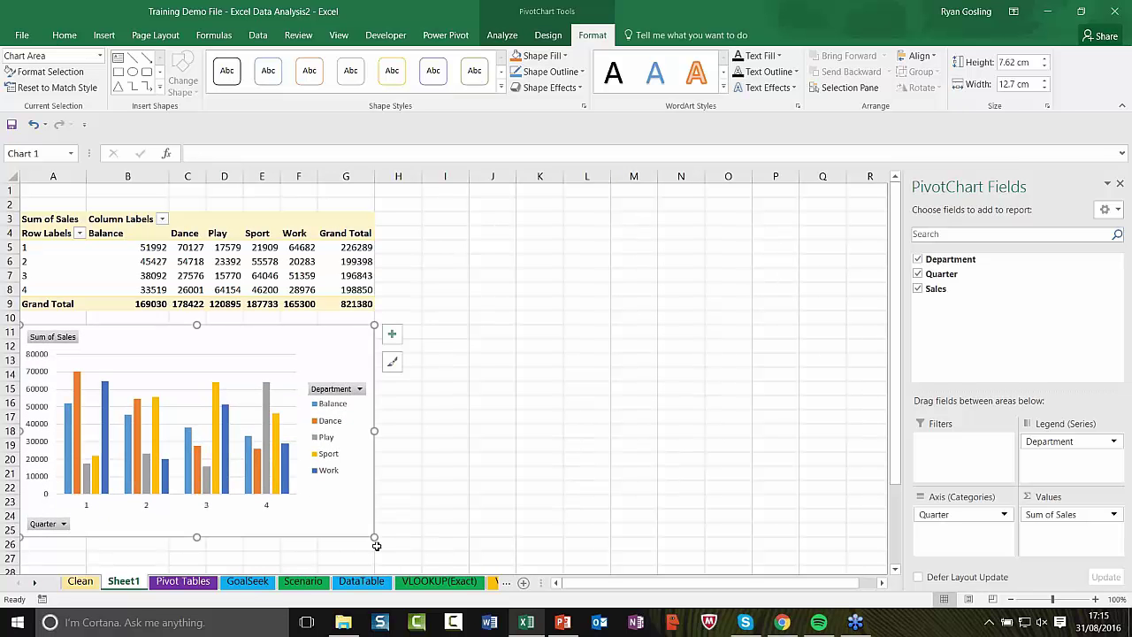
pyautogui.moveTo(374, 536); pyautogui.dragTo(380, 539)
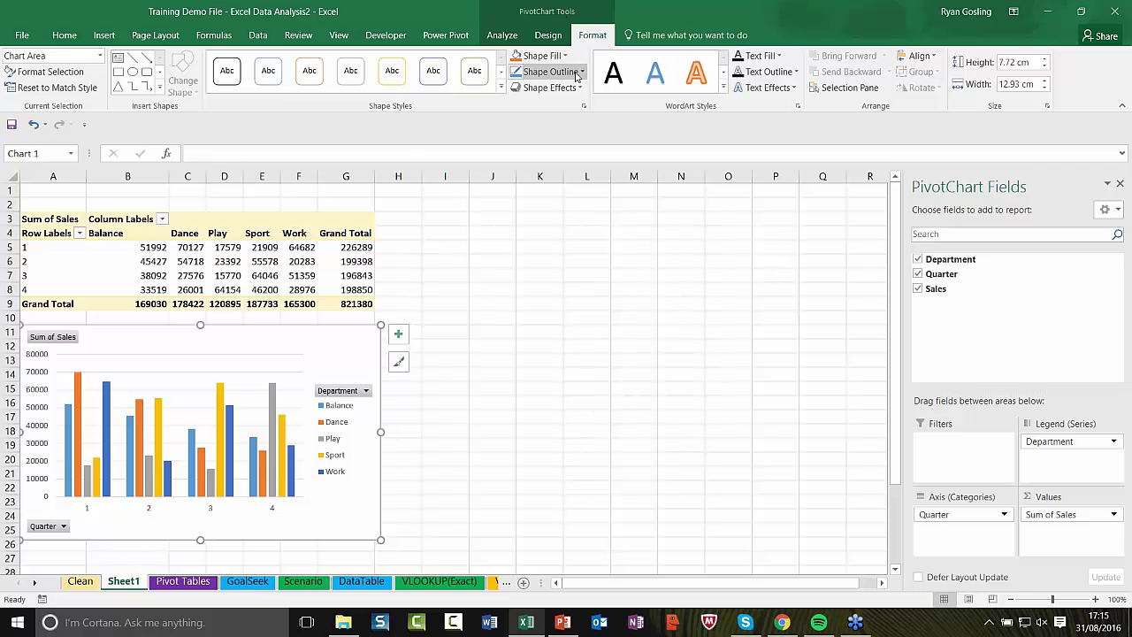
# Review the PivotChart's analysis, design and format options and apply the dark-background chart style.
pyautogui.click(502, 36)
pyautogui.click(549, 35)
pyautogui.click(593, 36)
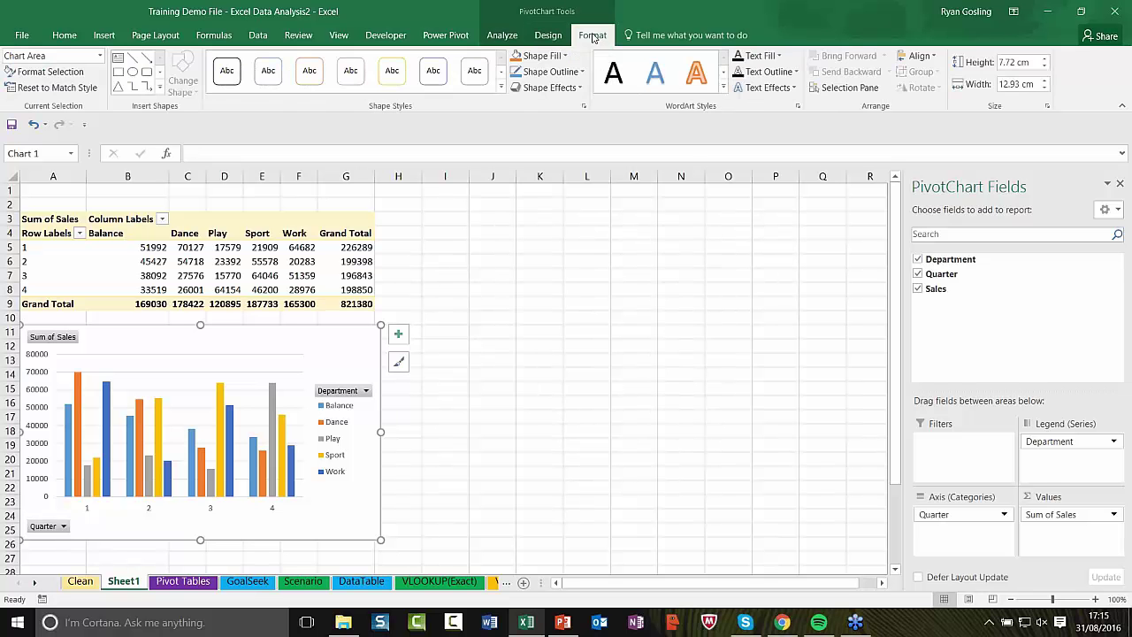
pyautogui.click(549, 36)
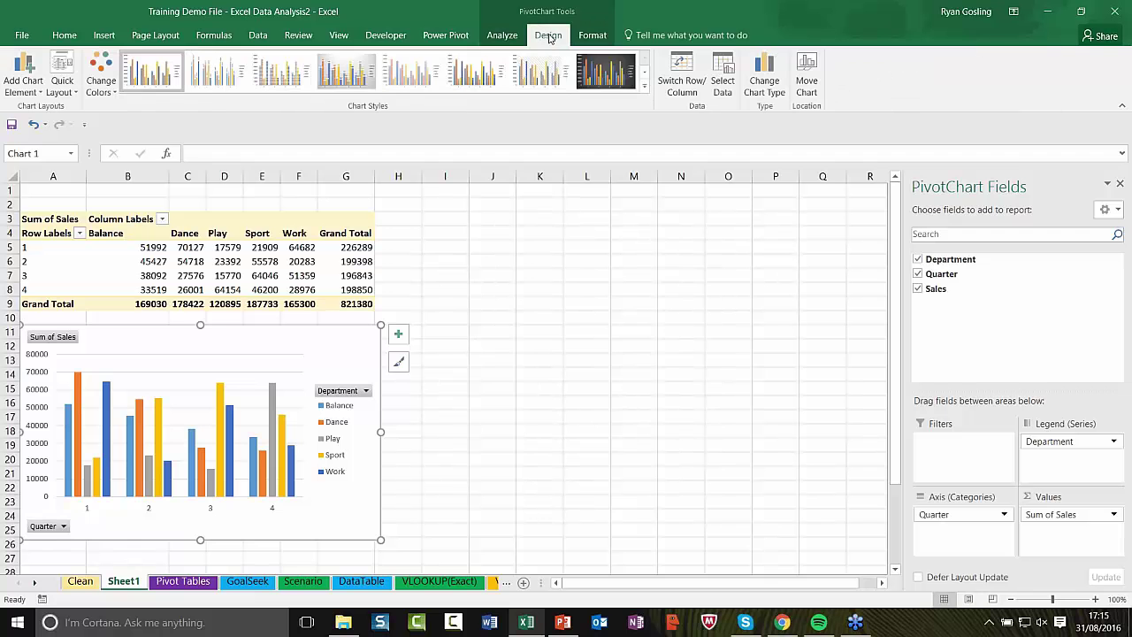
pyautogui.click(607, 73)
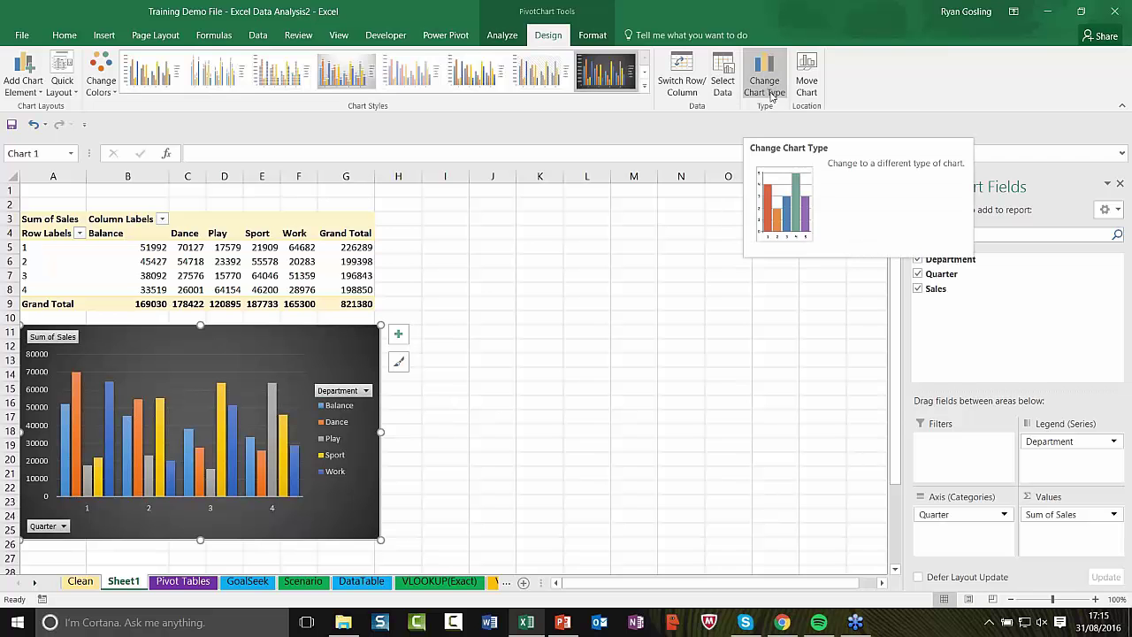
pyautogui.click(593, 37)
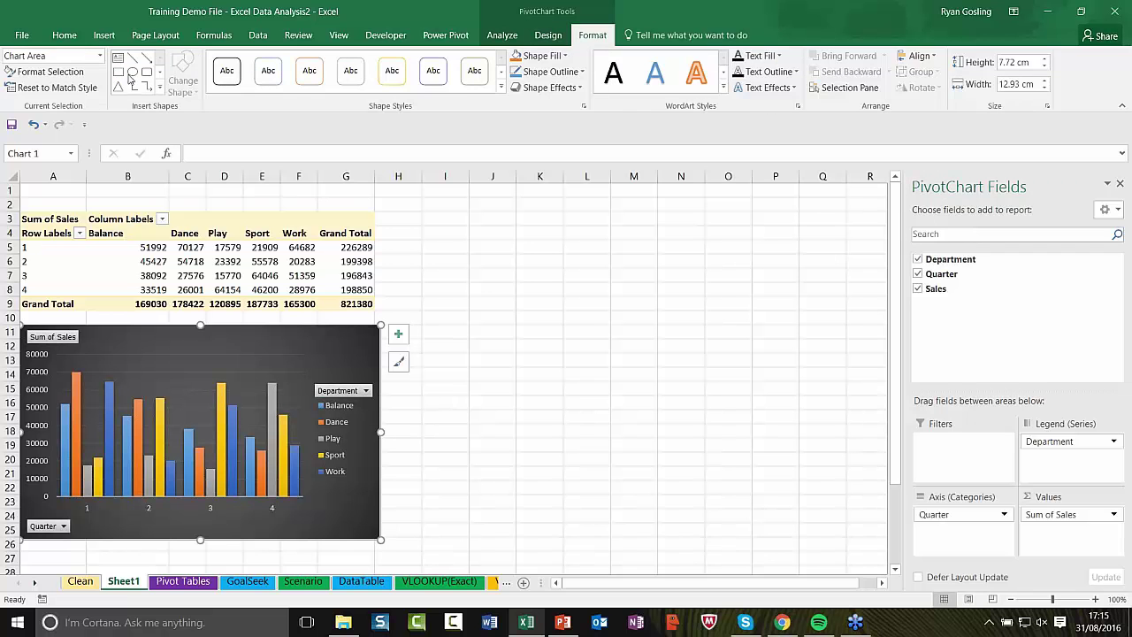
pyautogui.click(511, 40)
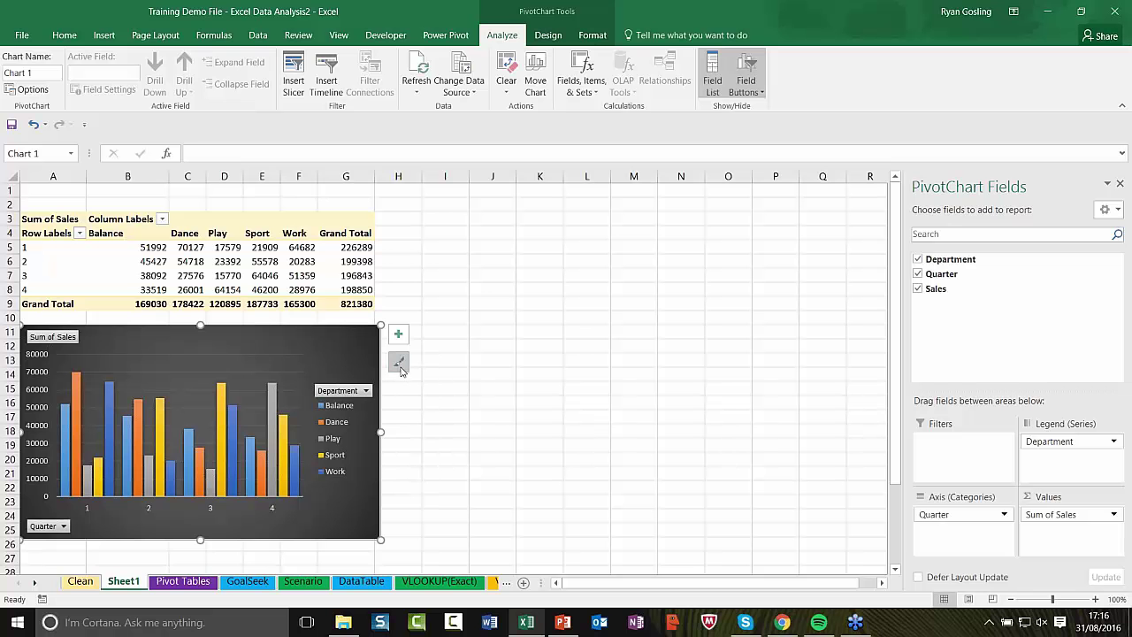
# Add axis titles to the pivot chart.
pyautogui.click(399, 336)
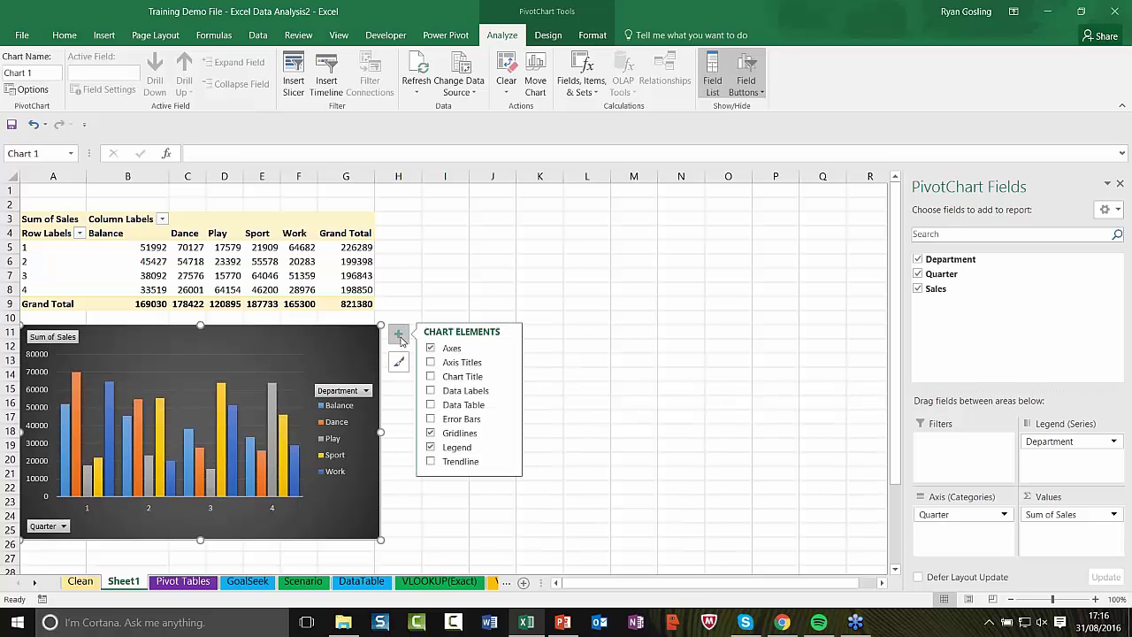
pyautogui.click(431, 362)
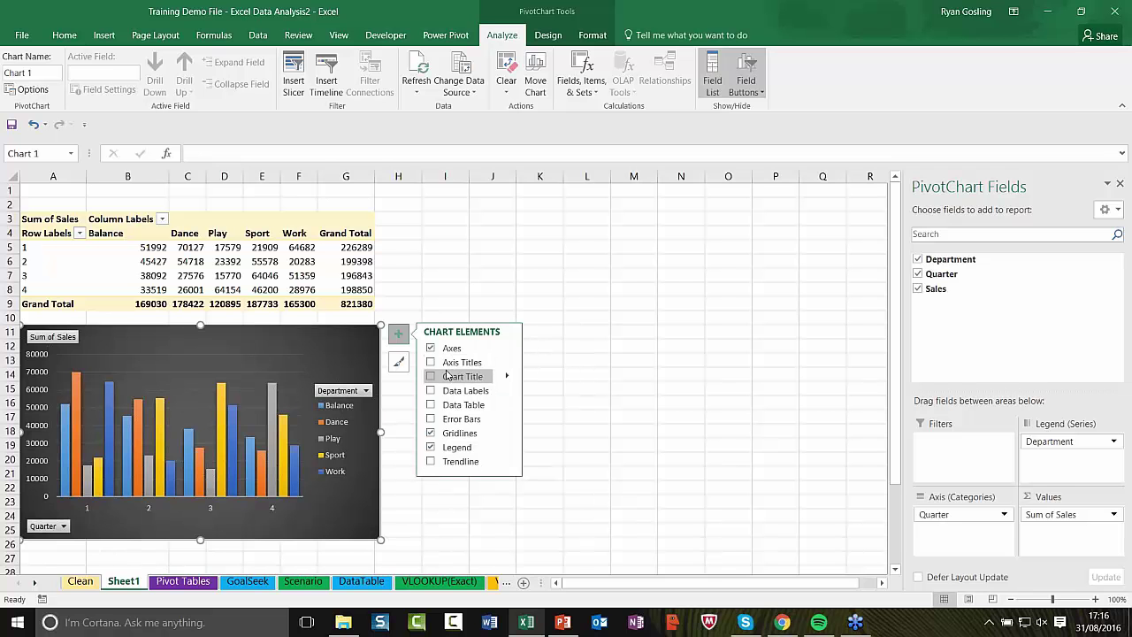
pyautogui.click(431, 363)
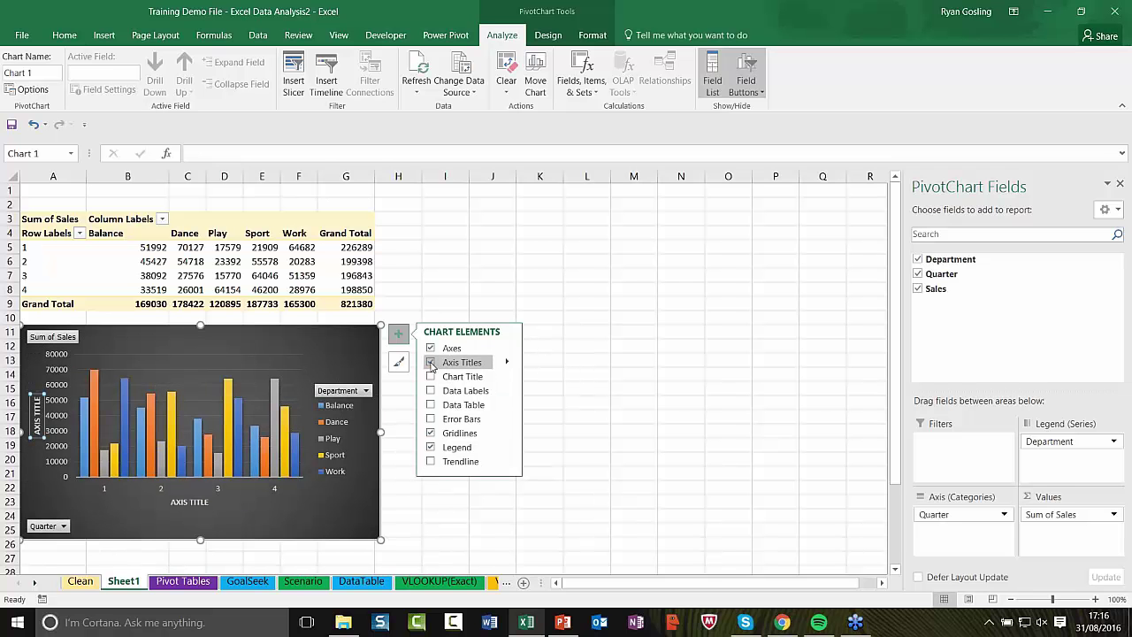
# Replace the pivot chart's horizontal axis title text with QUARTERS.
pyautogui.click(202, 504)
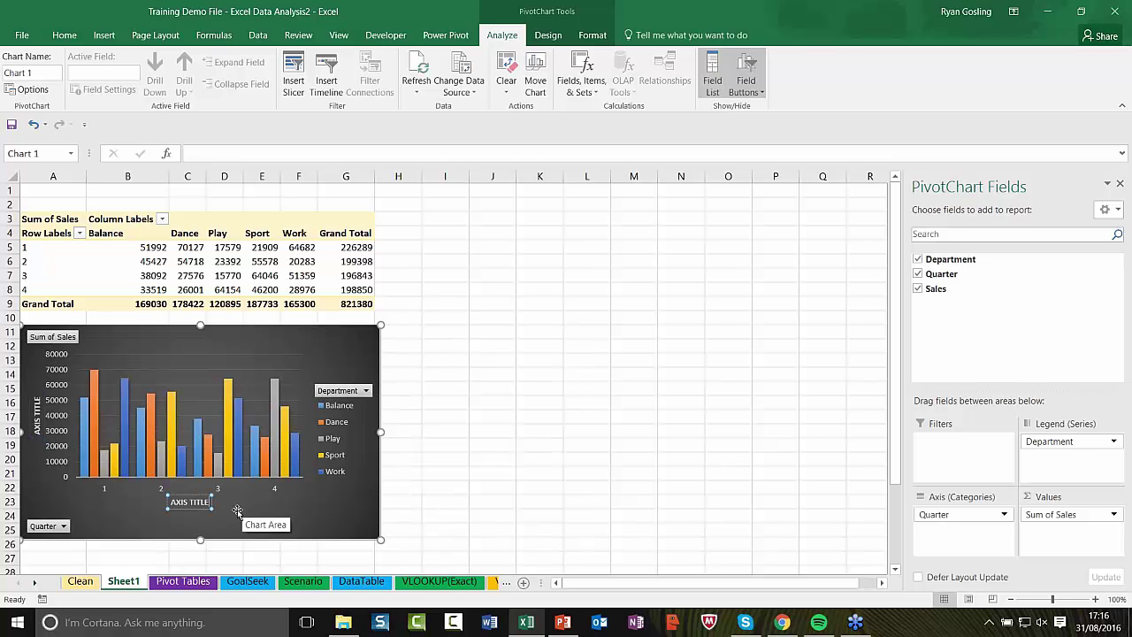
pyautogui.press('BackSpace')
pyautogui.press('BackSpace')
pyautogui.press('BackSpace')
pyautogui.press('BackSpace')
pyautogui.press('BackSpace')
pyautogui.press('BackSpace')
pyautogui.press('BackSpace')
pyautogui.press('BackSpace')
pyautogui.press('BackSpace')
pyautogui.press('BackSpace')
pyautogui.press('capslock')
pyautogui.write('QUAR')
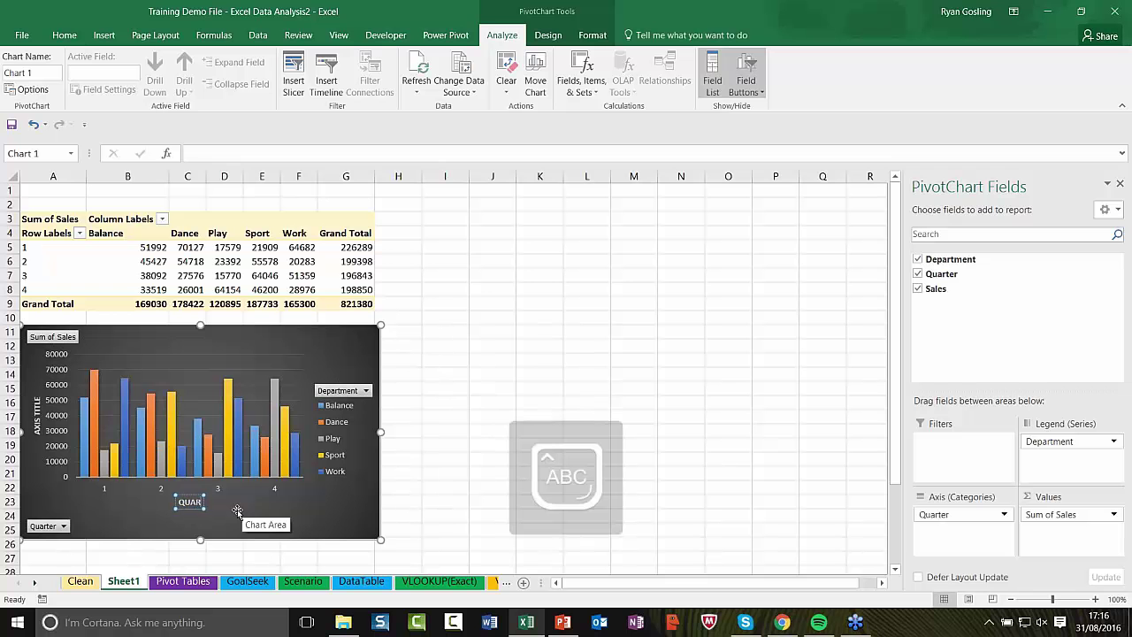
pyautogui.write('TERS')
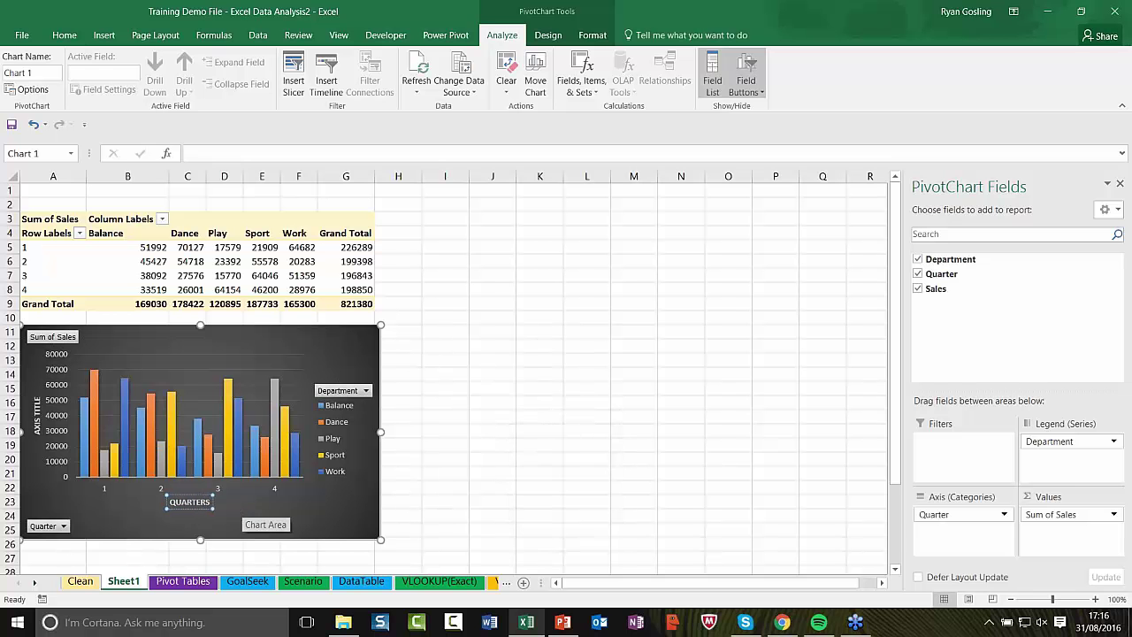
# Replace the pivot chart's vertical axis title text with SALES and deselect the chart.
pyautogui.click(36, 416)
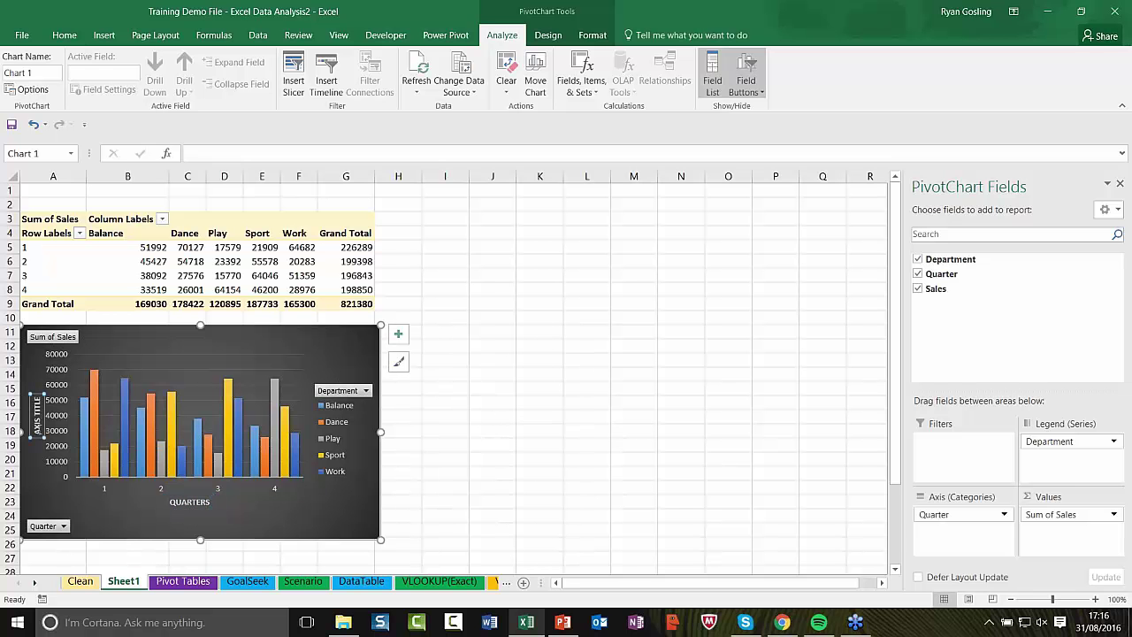
pyautogui.moveTo(36, 436); pyautogui.dragTo(36, 395)
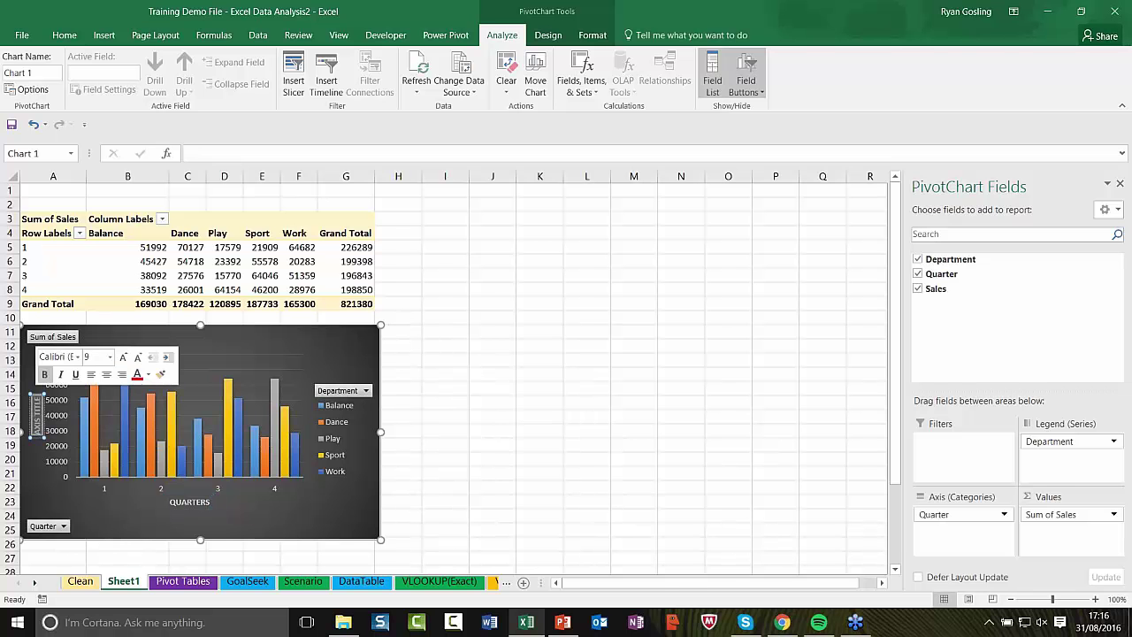
pyautogui.write('SALES')
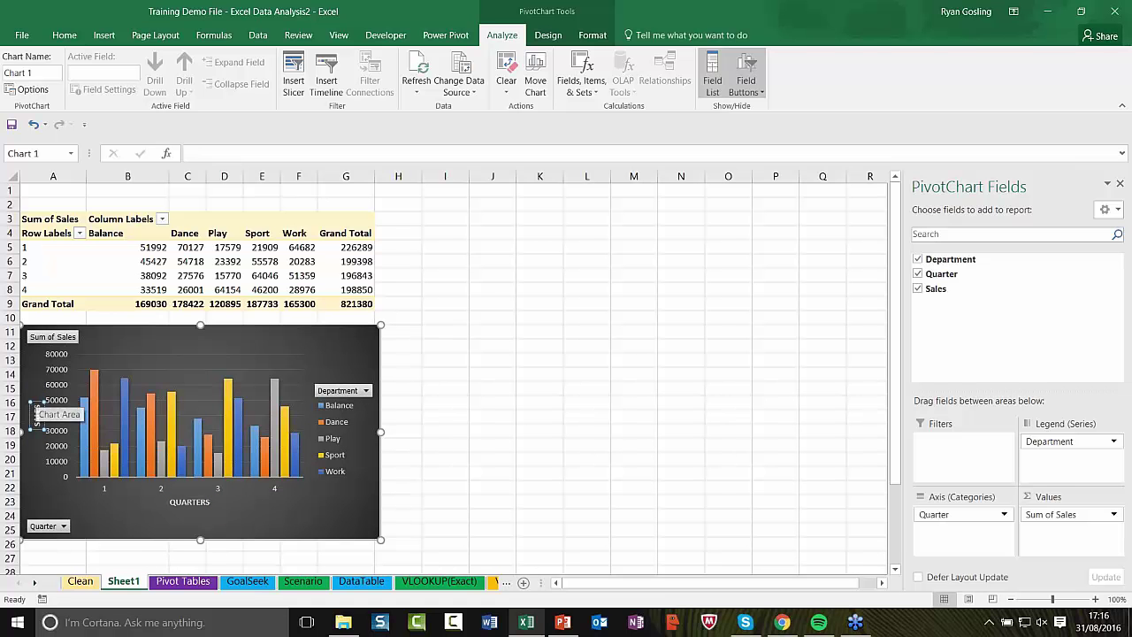
pyautogui.click(677, 449)
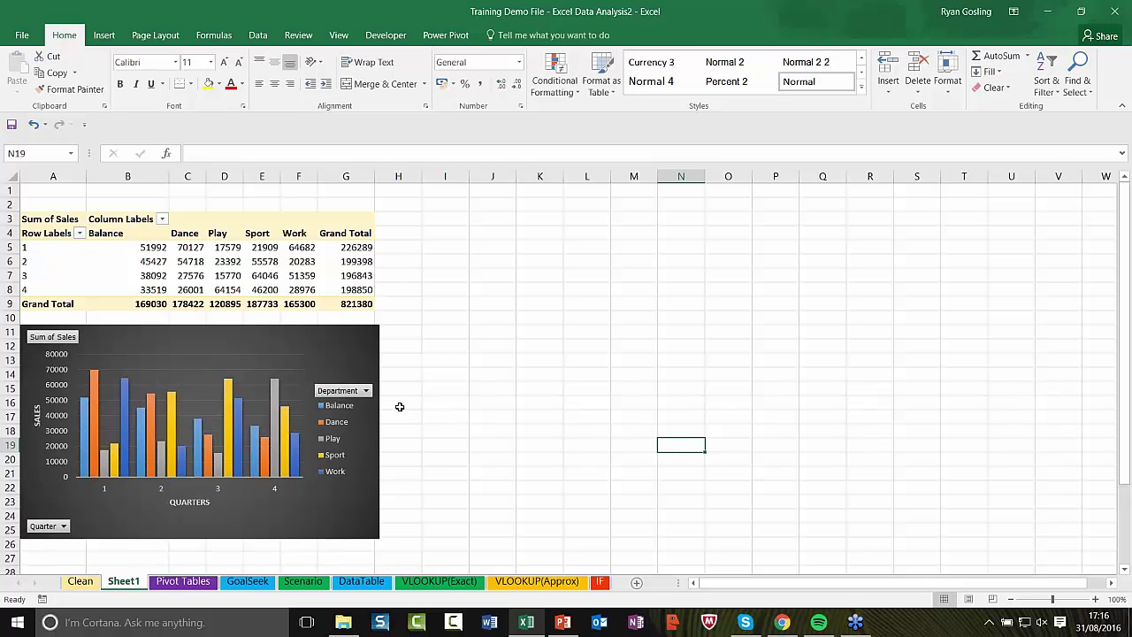
# Insert slicers for the pivot table's Department and Quarter fields.
pyautogui.click(366, 352)
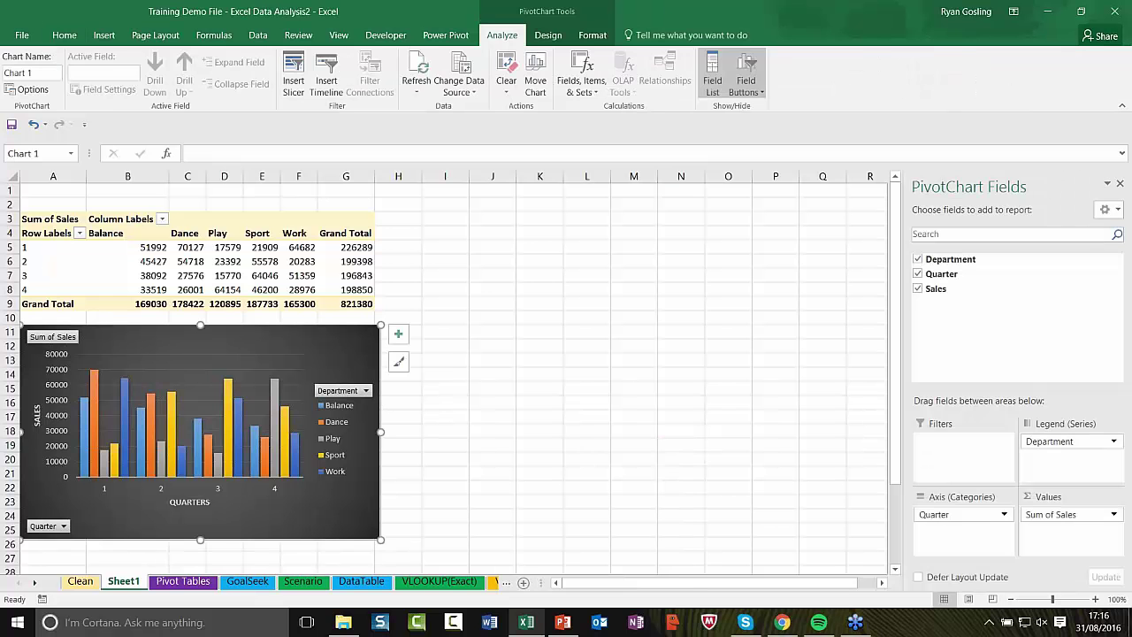
pyautogui.click(284, 273)
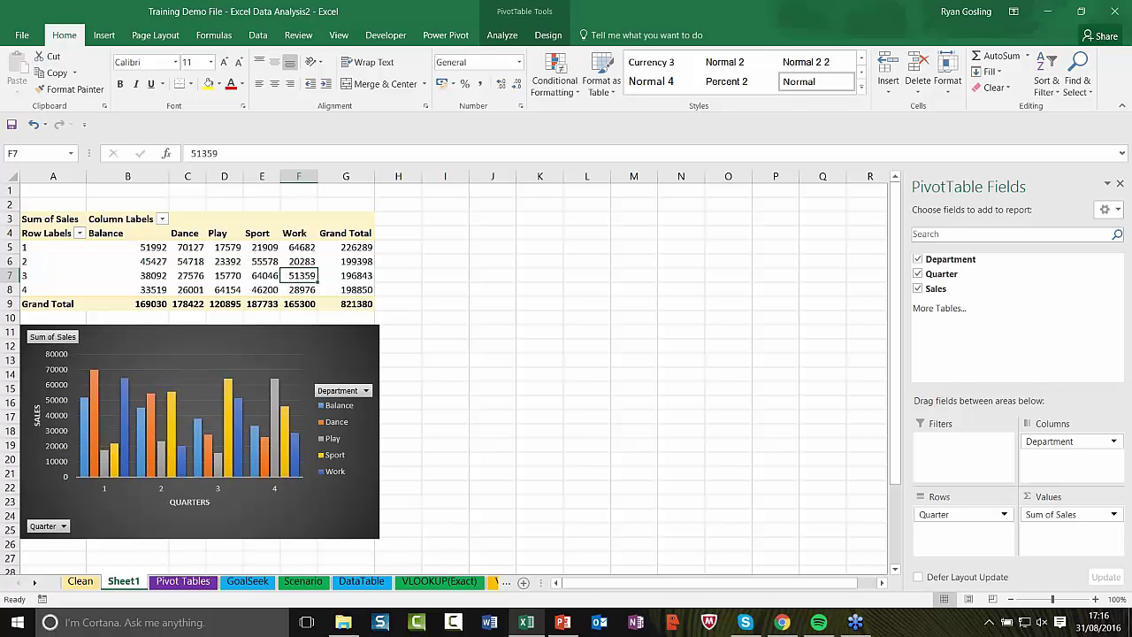
pyautogui.click(228, 262)
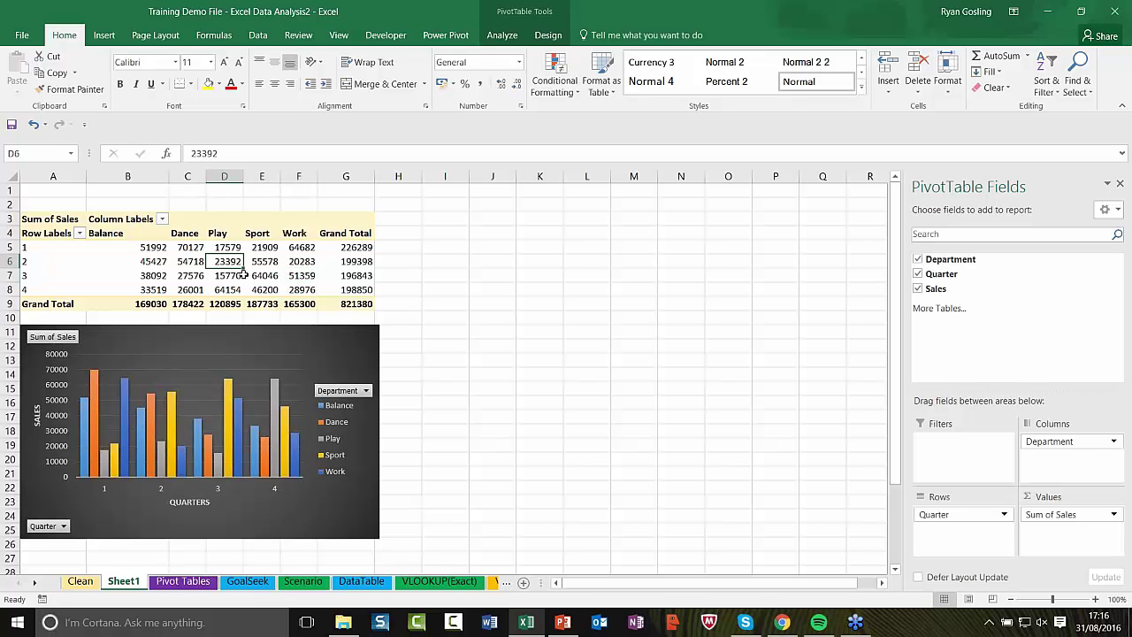
pyautogui.click(502, 35)
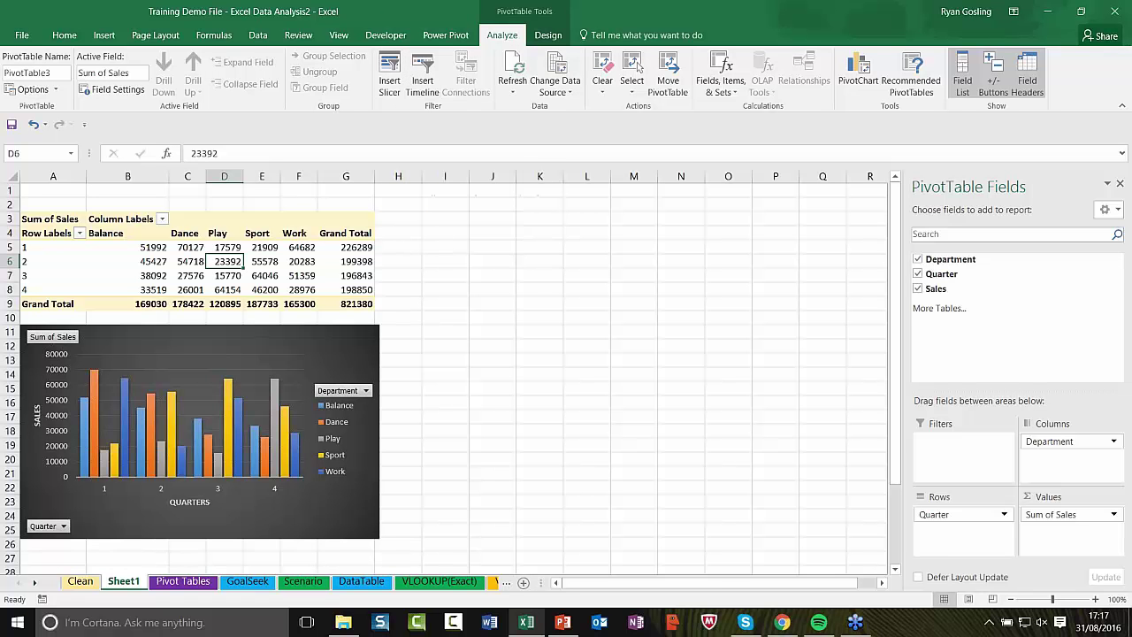
pyautogui.click(386, 76)
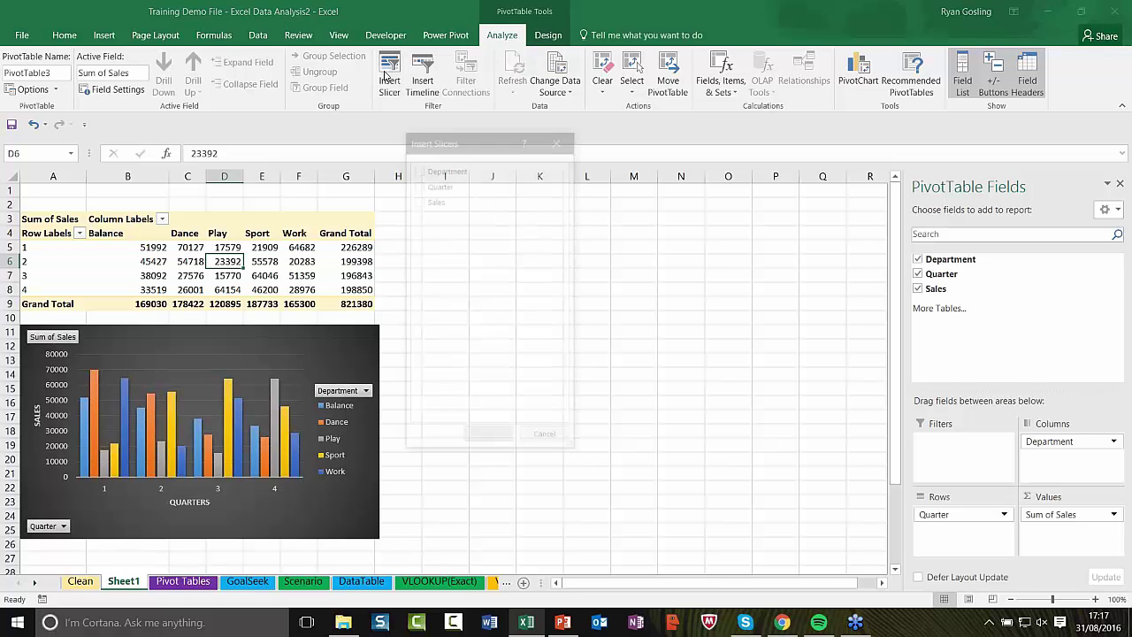
pyautogui.moveTo(437, 144); pyautogui.dragTo(541, 155)
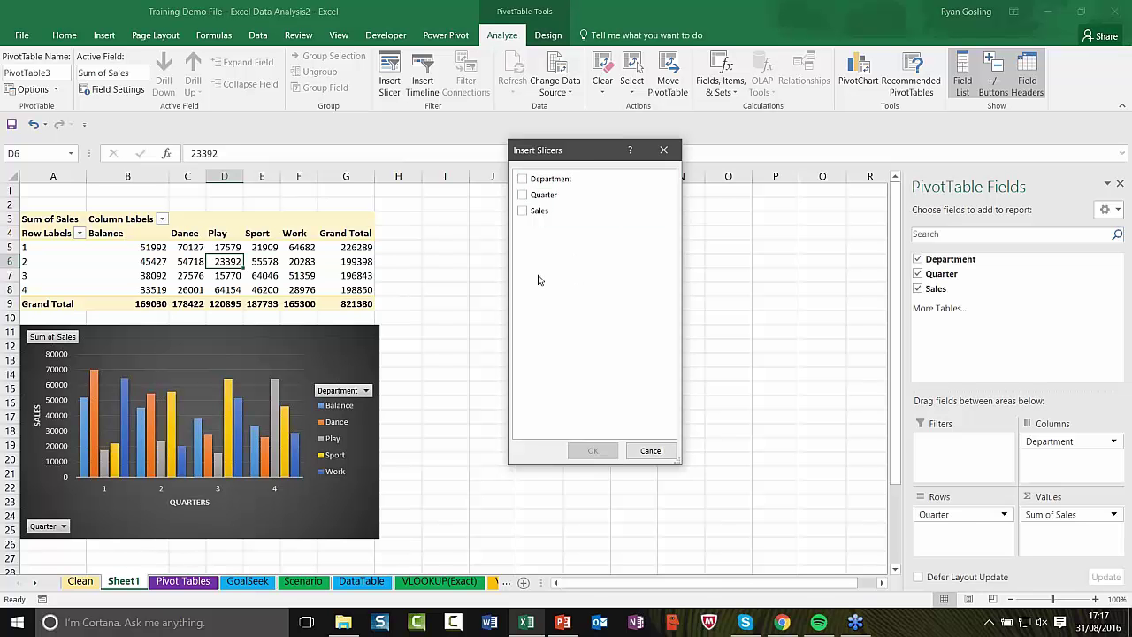
pyautogui.click(523, 179)
pyautogui.click(523, 179)
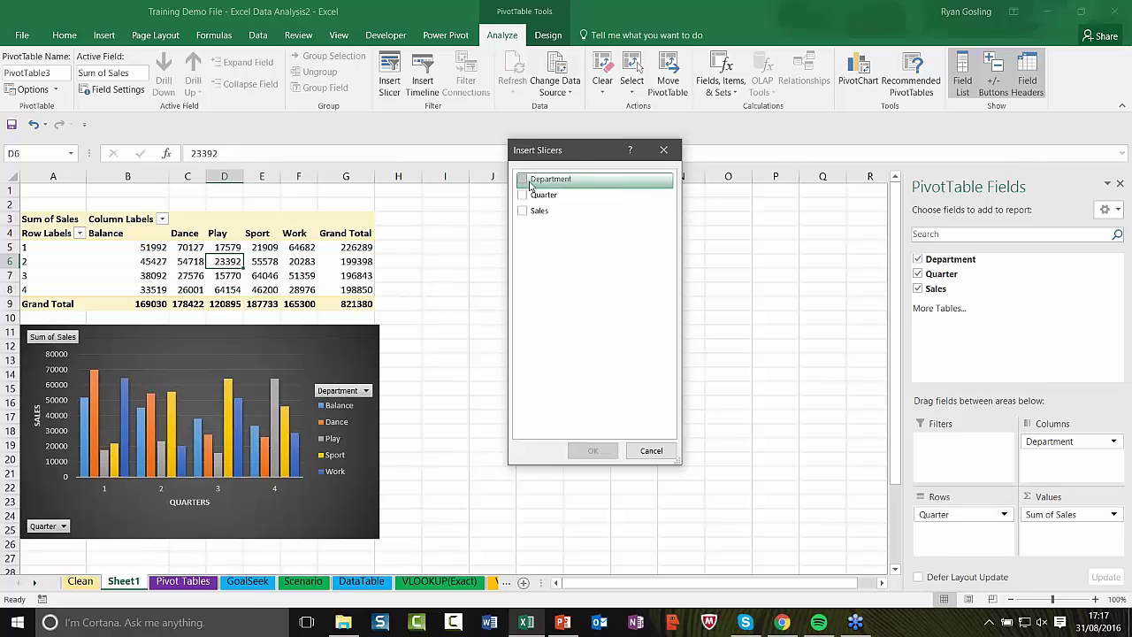
pyautogui.click(523, 180)
pyautogui.click(522, 196)
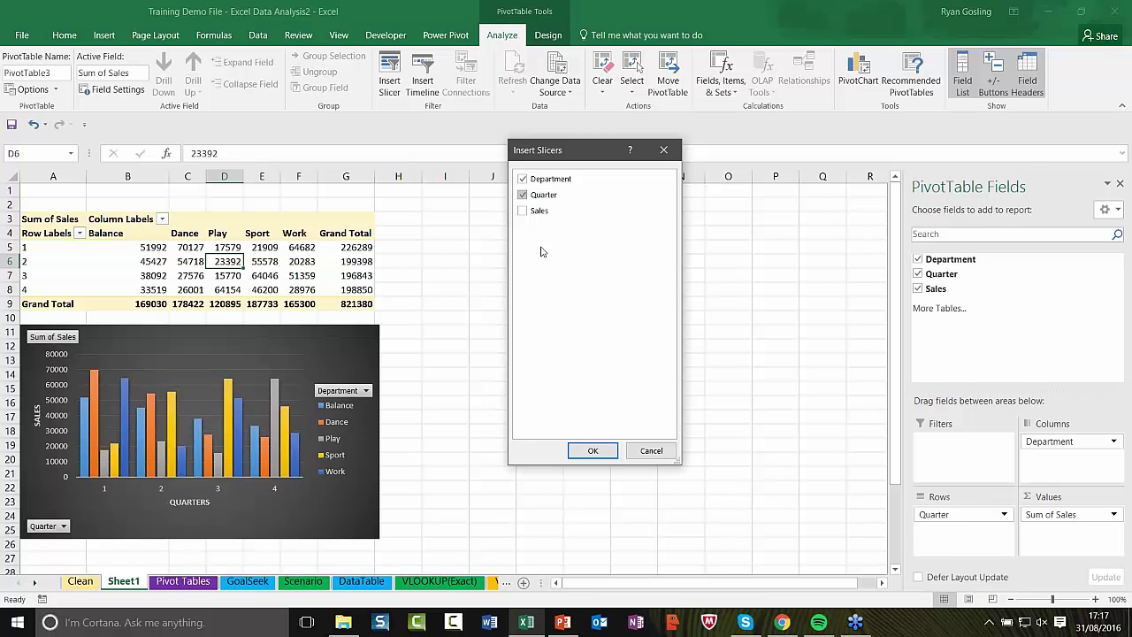
pyautogui.click(592, 450)
# Place the Department and Quarter slicers side by side next to the pivot table and shorten both to about 4.7 cm high.
pyautogui.moveTo(467, 312); pyautogui.dragTo(644, 266)
pyautogui.moveTo(435, 277); pyautogui.dragTo(460, 221)
pyautogui.moveTo(471, 400); pyautogui.dragTo(469, 341)
pyautogui.moveTo(645, 266); pyautogui.dragTo(604, 220)
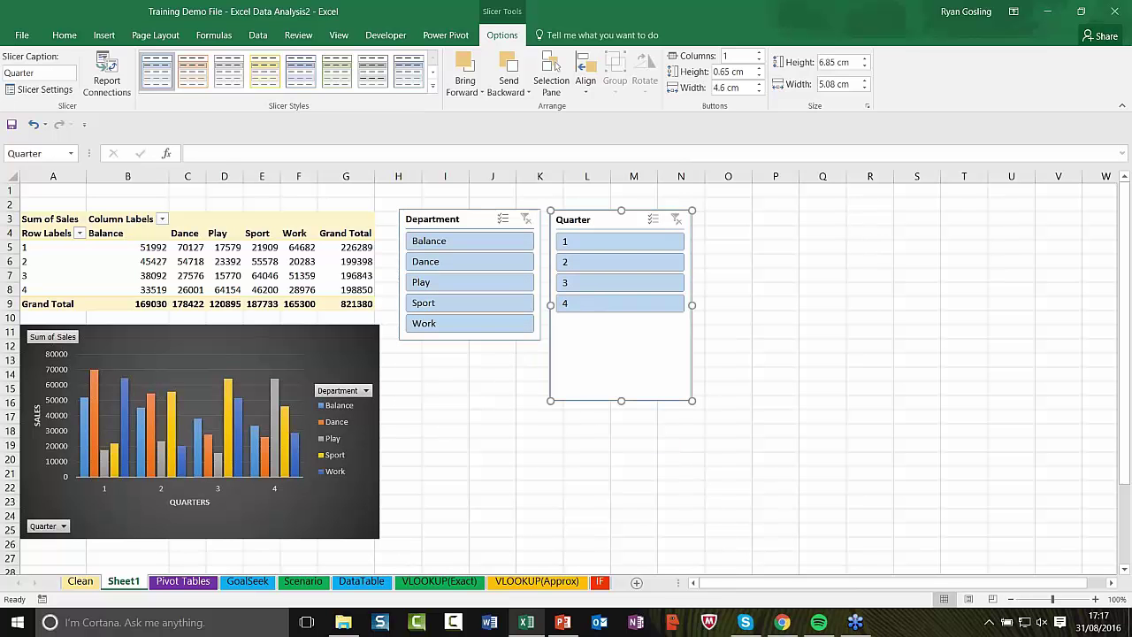
pyautogui.moveTo(625, 405); pyautogui.dragTo(621, 340)
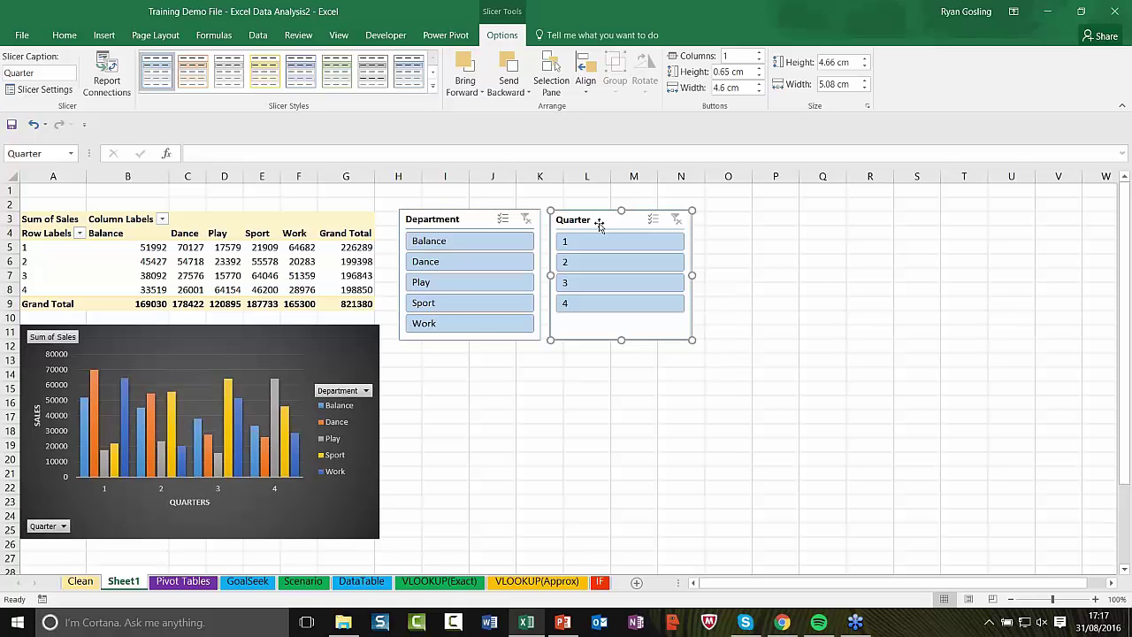
# Apply the light yellow style to the Quarter slicer and the light green style to the Department slicer.
pyautogui.click(266, 74)
pyautogui.click(487, 221)
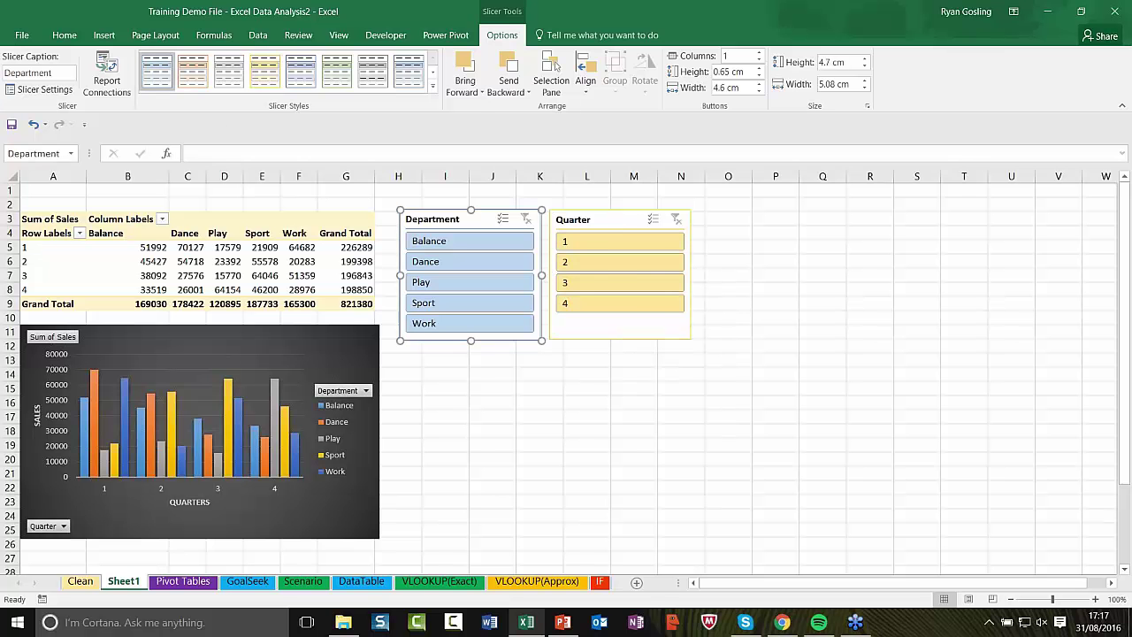
pyautogui.click(336, 73)
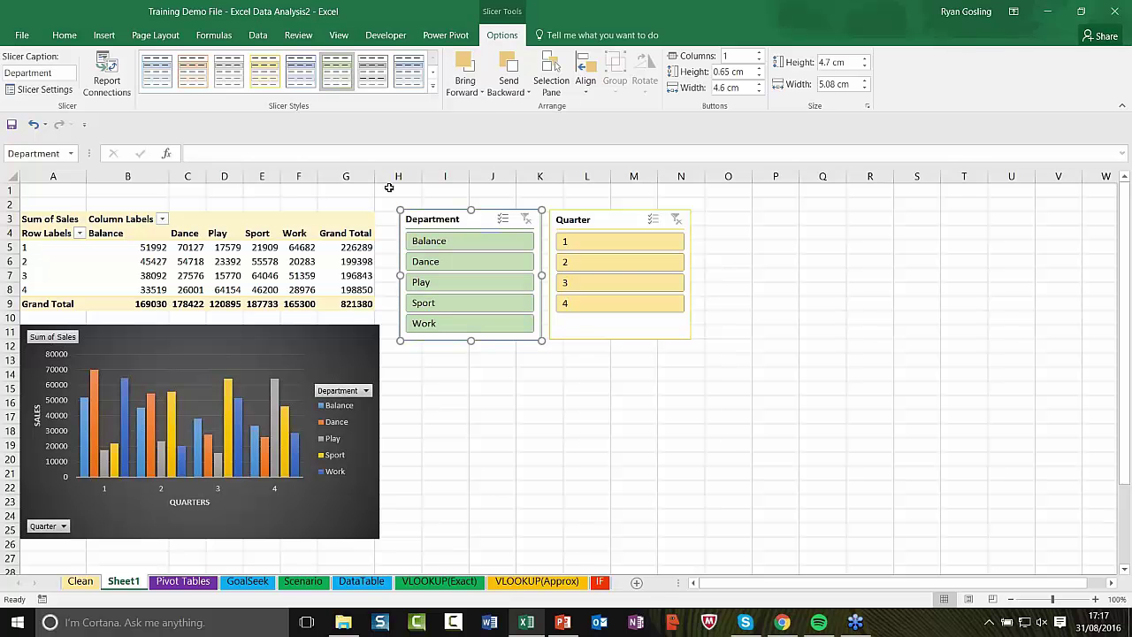
pyautogui.click(643, 374)
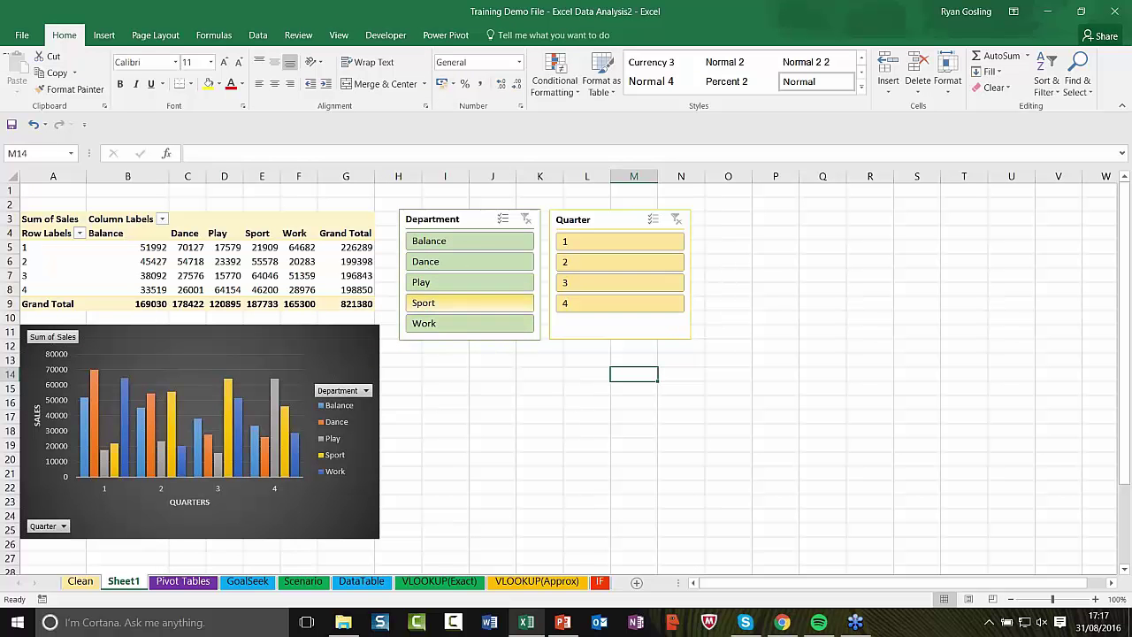
# Filter the pivot table and chart with the slicers to the Dance department and quarters 2 and 3.
pyautogui.click(466, 264)
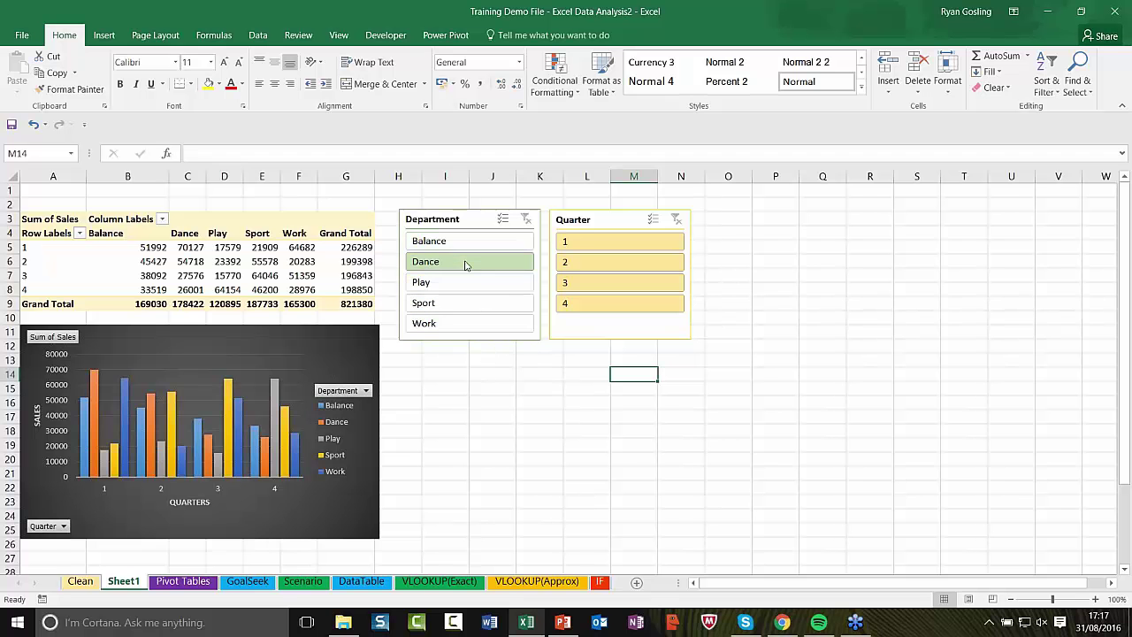
pyautogui.click(670, 266)
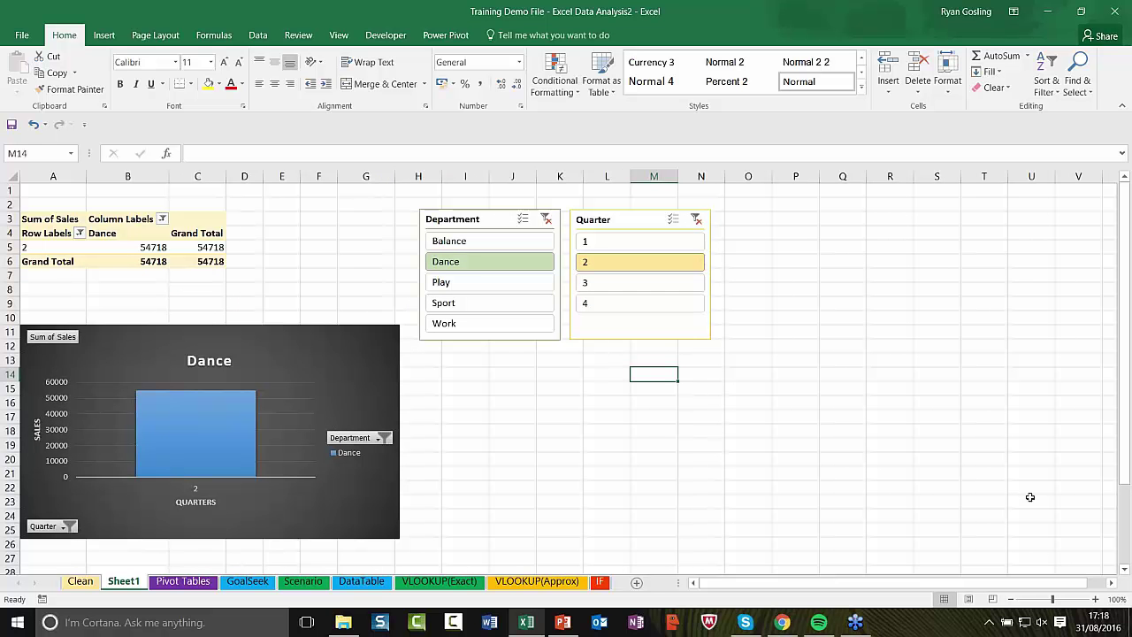
pyautogui.keyDown('ctrl'); pyautogui.click(609, 283); pyautogui.keyUp('ctrl')
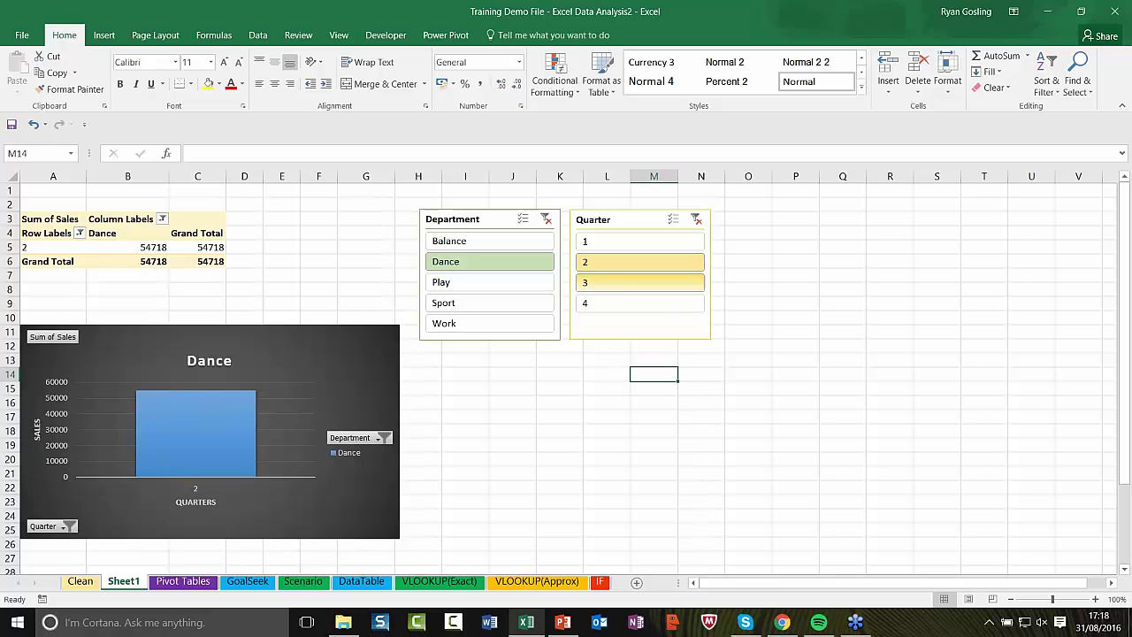
pyautogui.keyDown('ctrl'); pyautogui.click(624, 283); pyautogui.keyUp('ctrl')
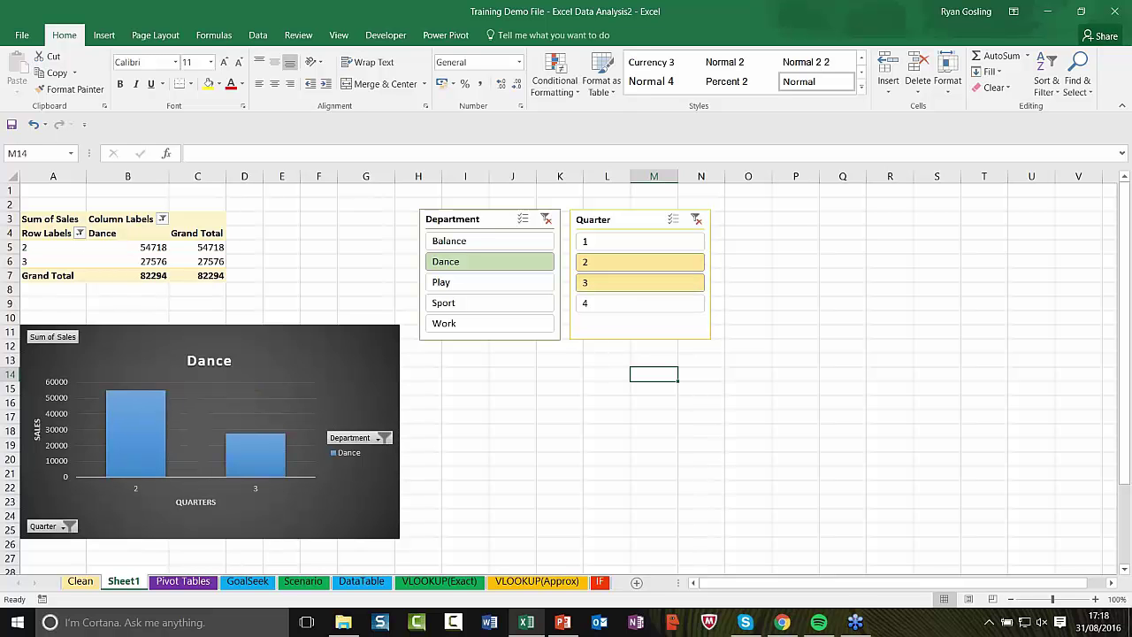
# Add quarters 1 and 4 to the Quarter slicer's selection.
pyautogui.keyDown('ctrl'); pyautogui.click(650, 243); pyautogui.keyUp('ctrl')
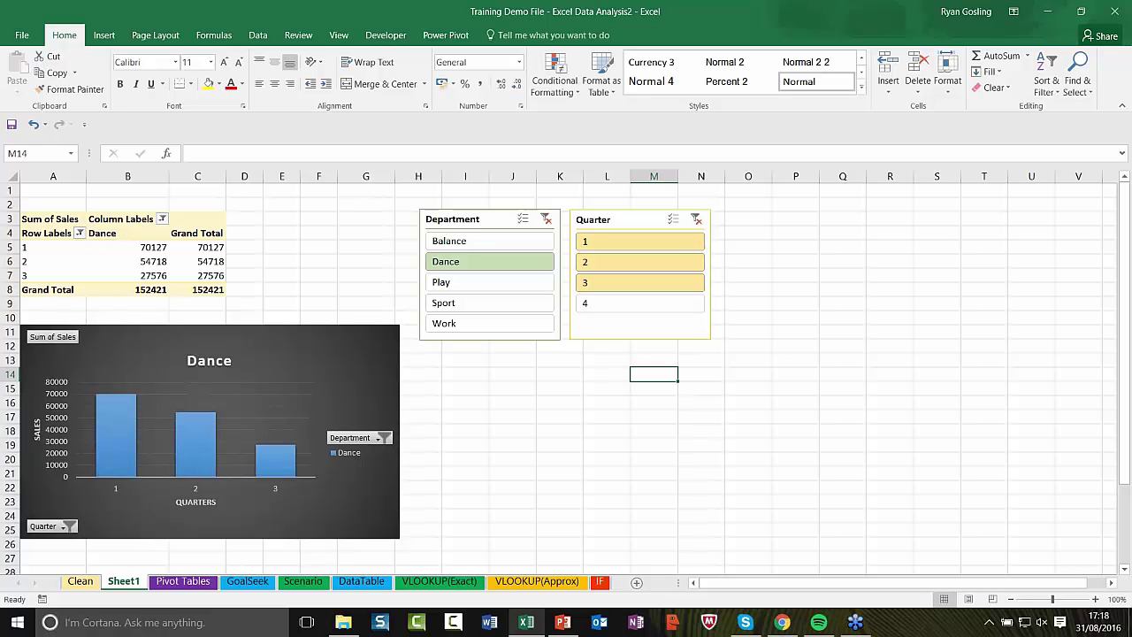
pyautogui.keyDown('ctrl'); pyautogui.click(665, 303); pyautogui.keyUp('ctrl')
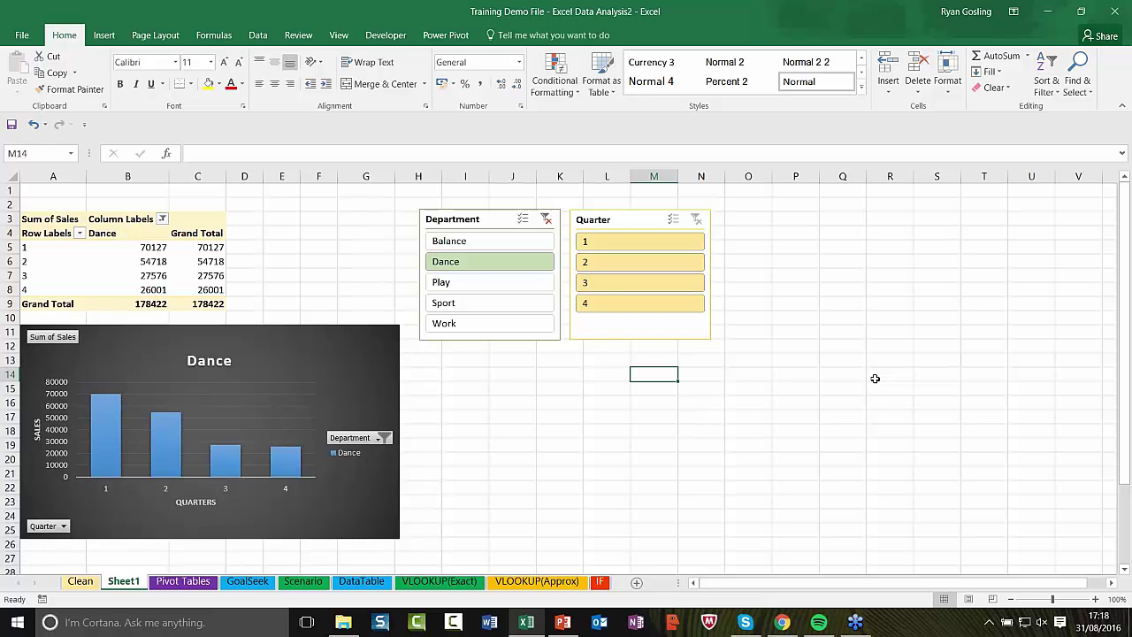
pyautogui.click(801, 334)
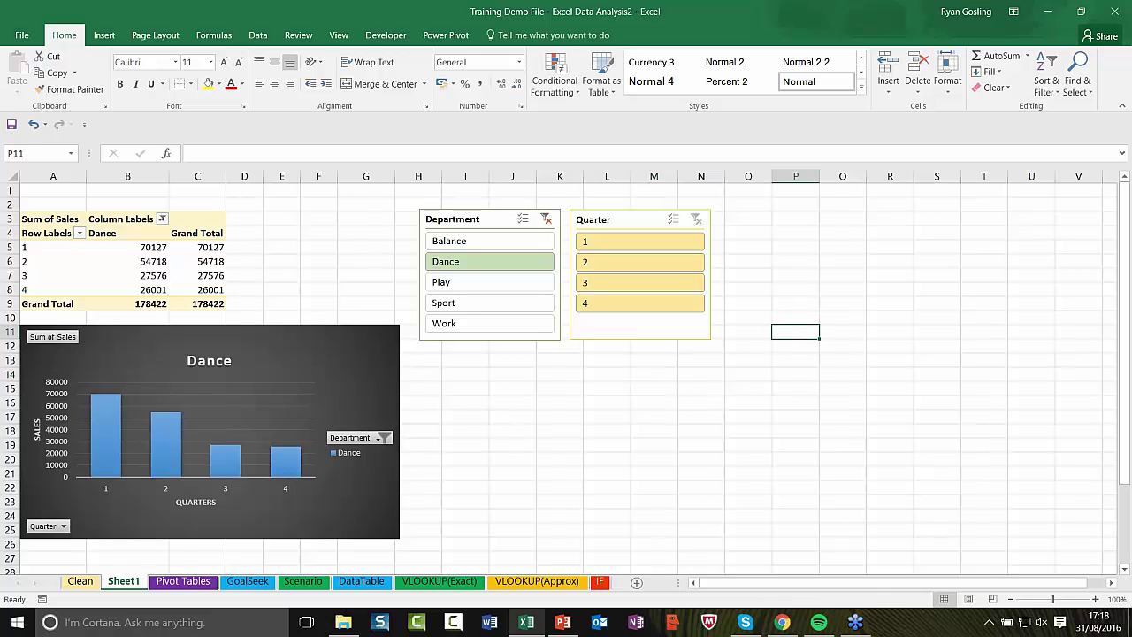
# Look through the Sheet1 pivot table, its source on the Pivot Tables sheet, and the Clean and GoalSeek data for a date column.
pyautogui.click(153, 264)
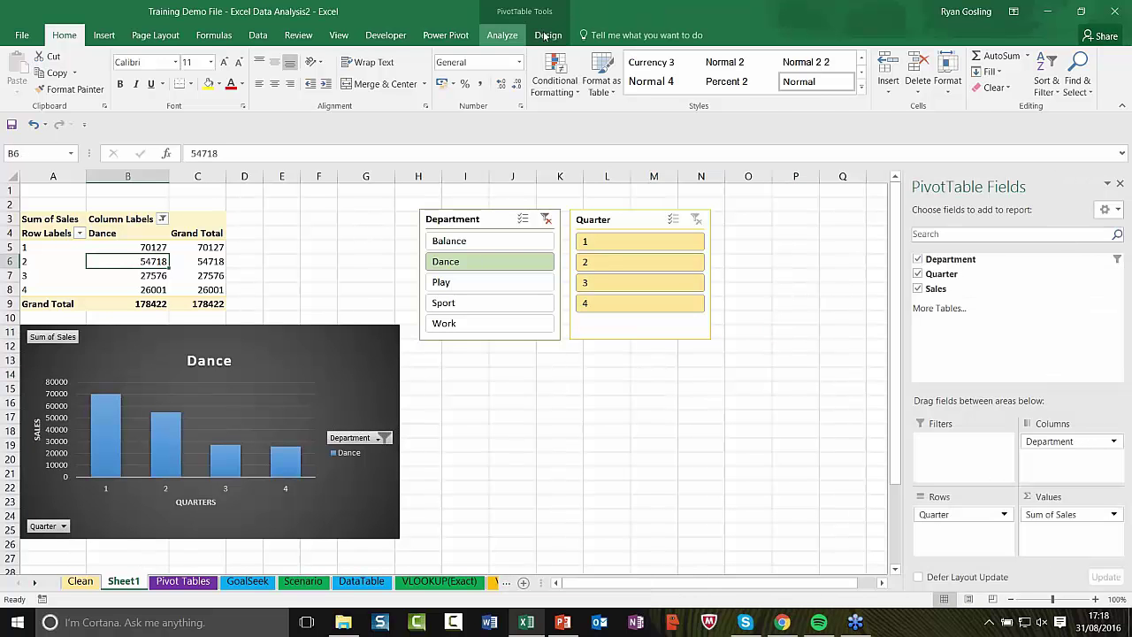
pyautogui.click(504, 37)
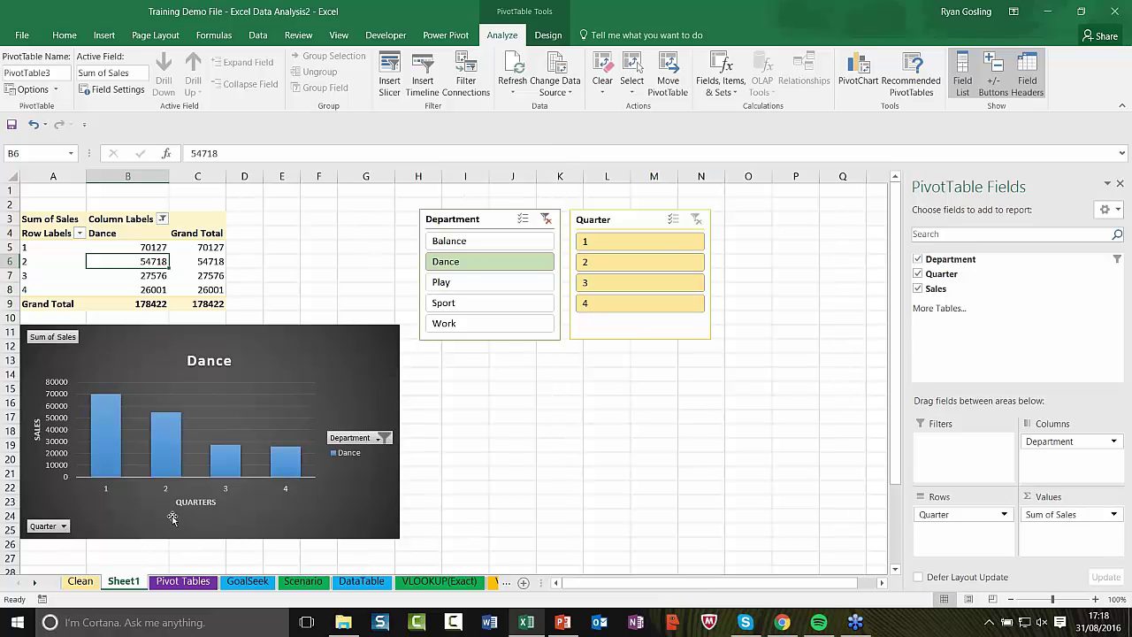
pyautogui.click(186, 582)
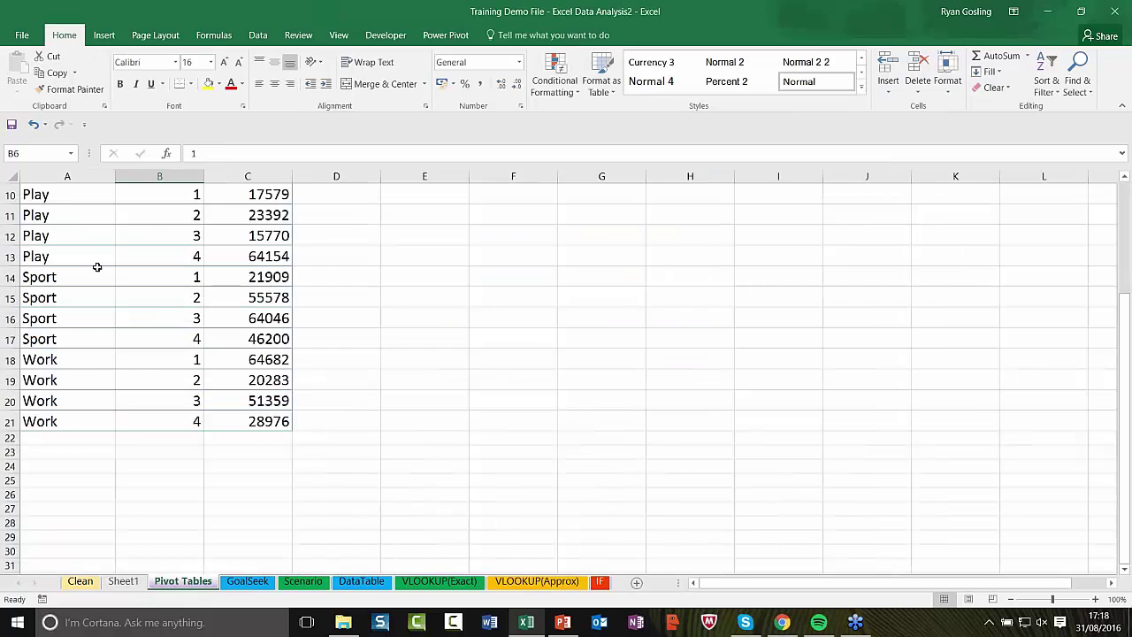
pyautogui.click(133, 296)
pyautogui.scroll(3, 156, 293)
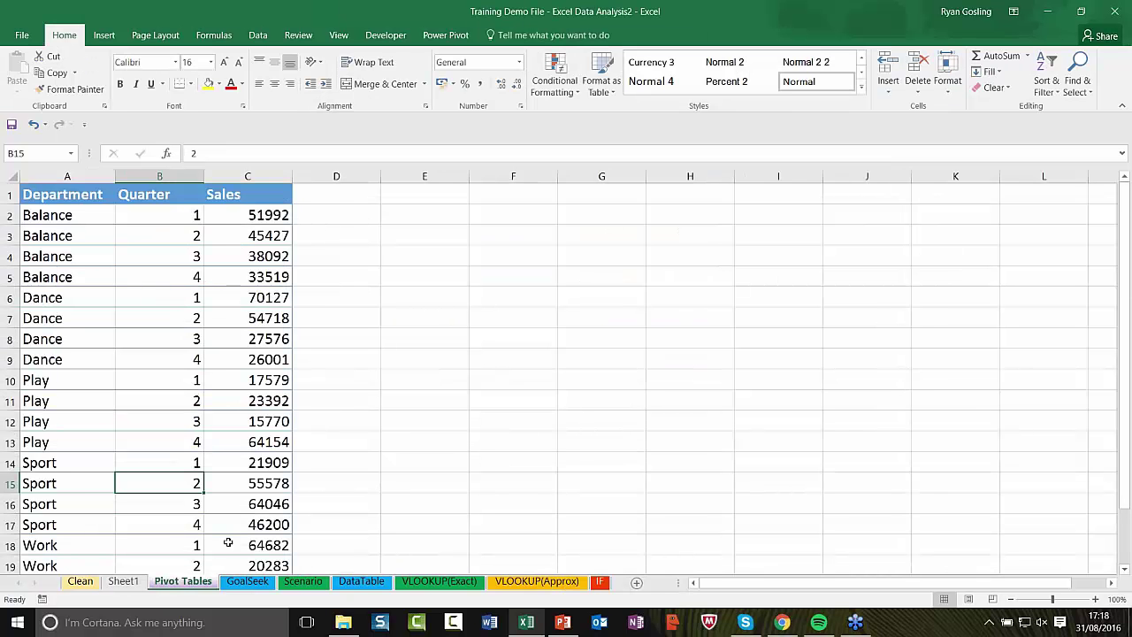
pyautogui.click(120, 582)
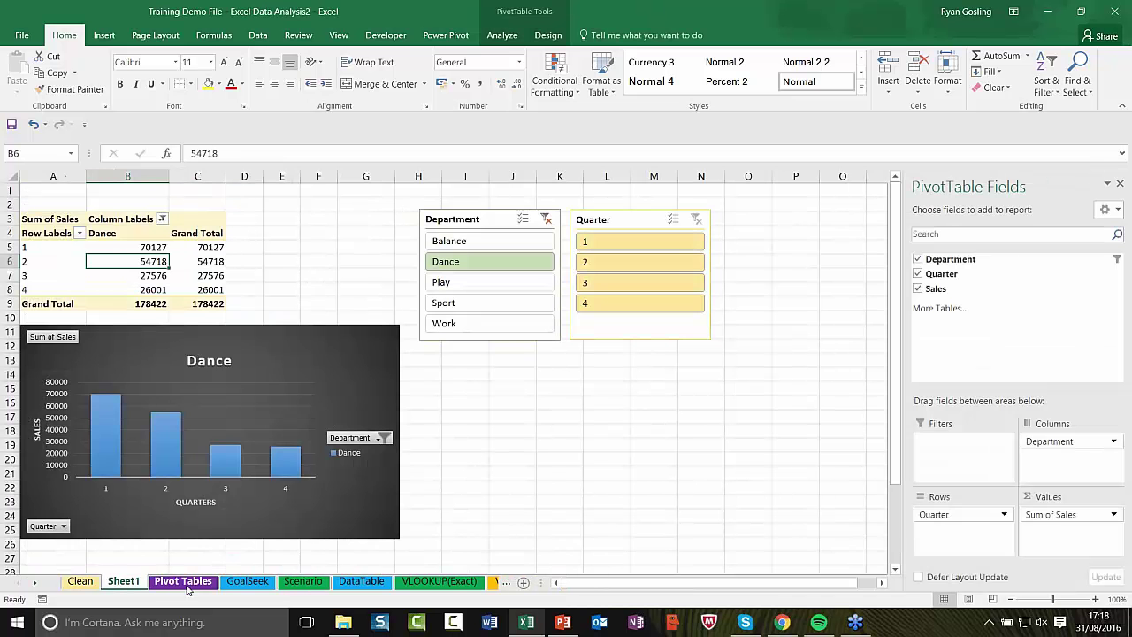
pyautogui.click(80, 582)
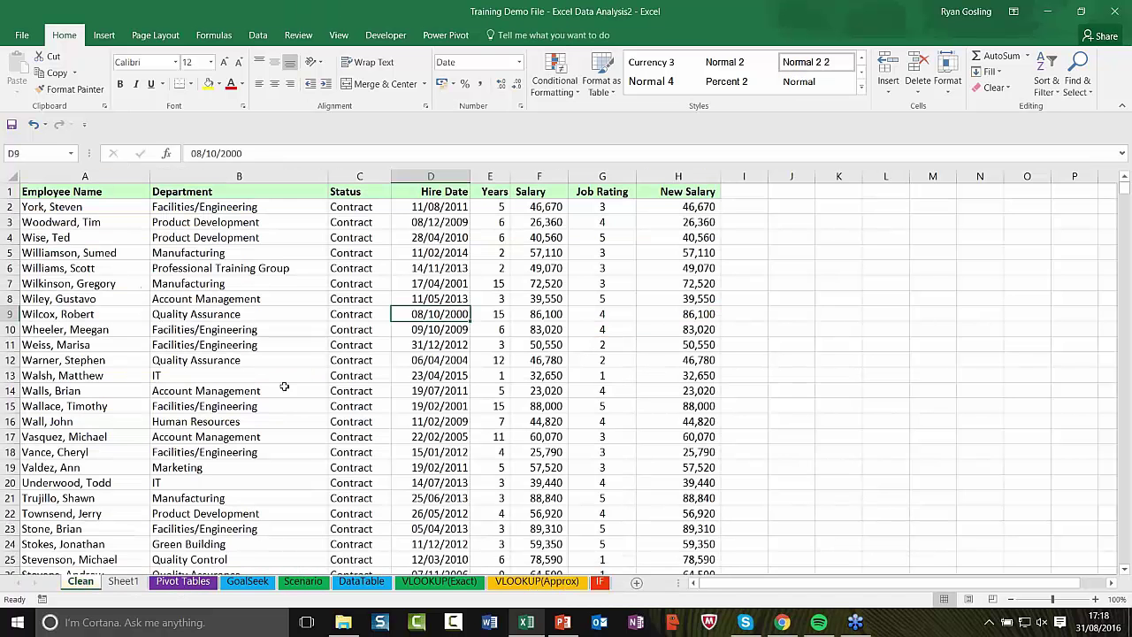
pyautogui.click(236, 585)
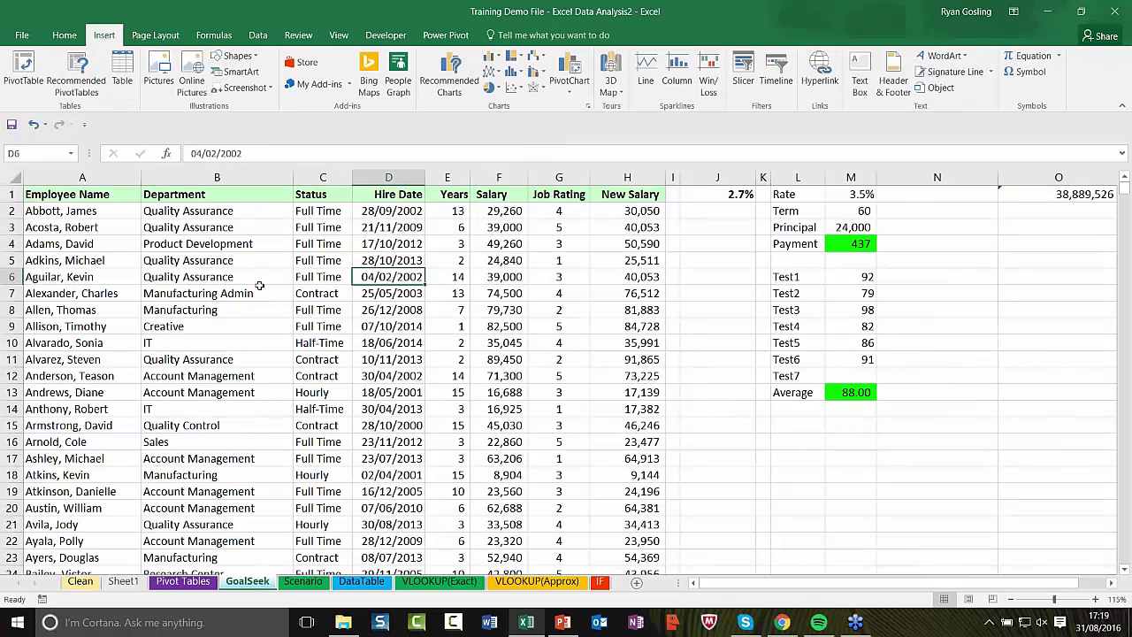
pyautogui.click(260, 291)
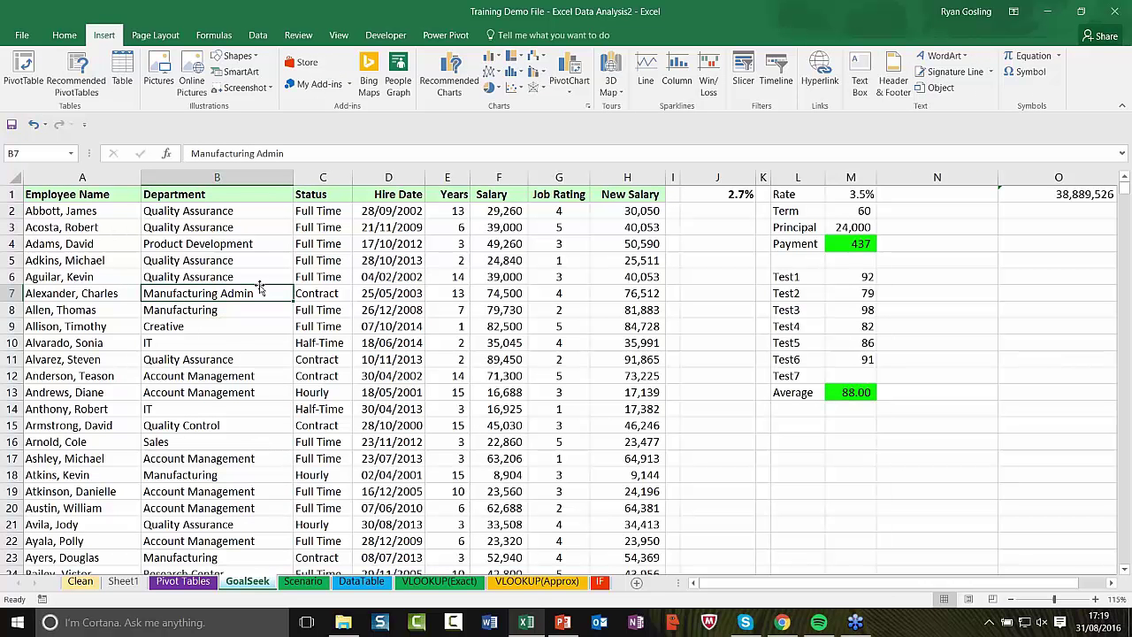
pyautogui.click(392, 227)
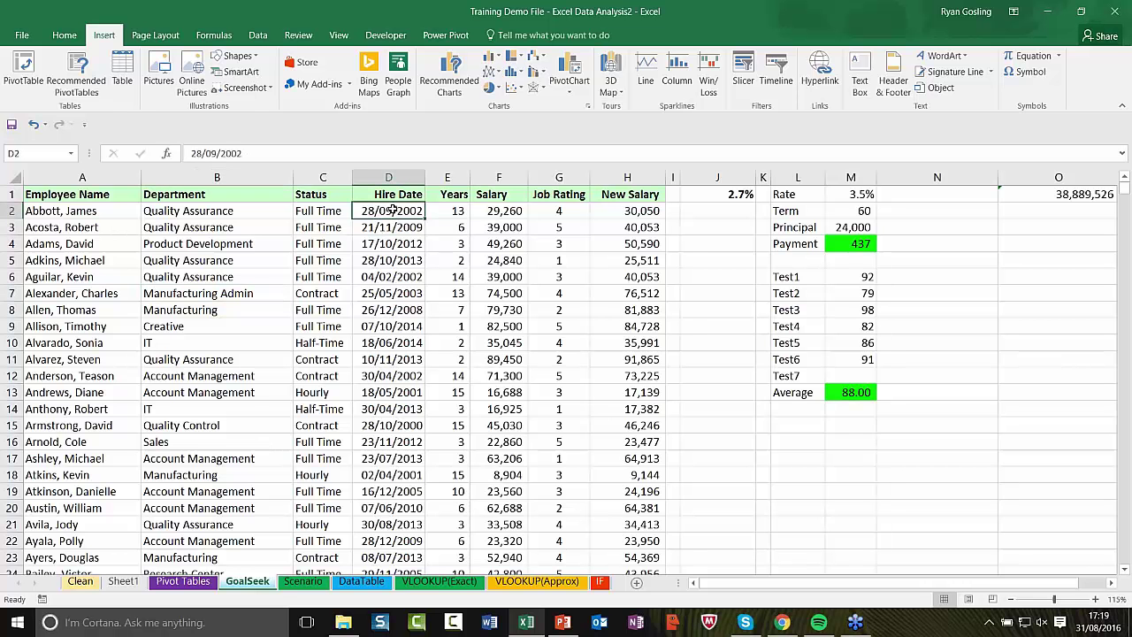
pyautogui.click(392, 260)
pyautogui.click(401, 315)
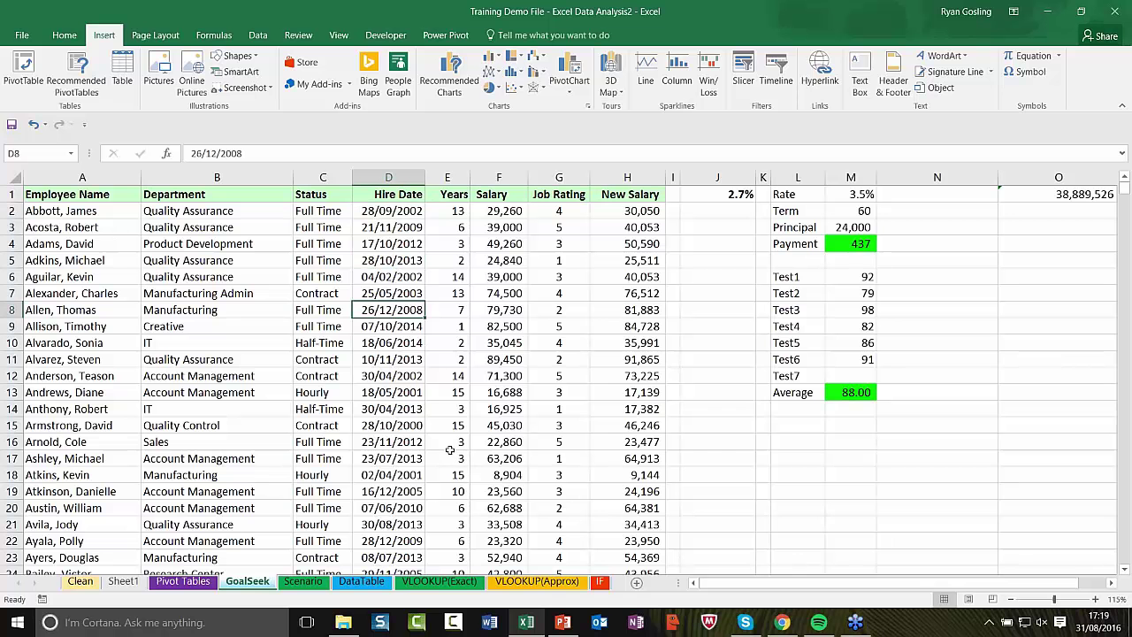
# Create a pivot table on a new worksheet from the GoalSeek employee data in A1:H742.
pyautogui.click(215, 259)
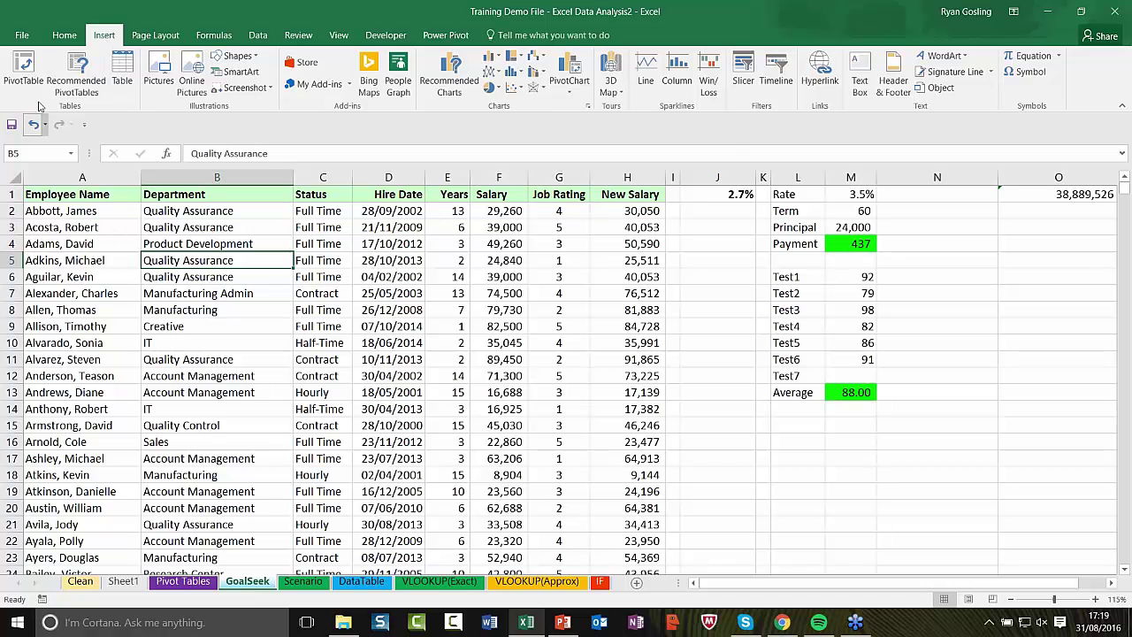
pyautogui.click(24, 71)
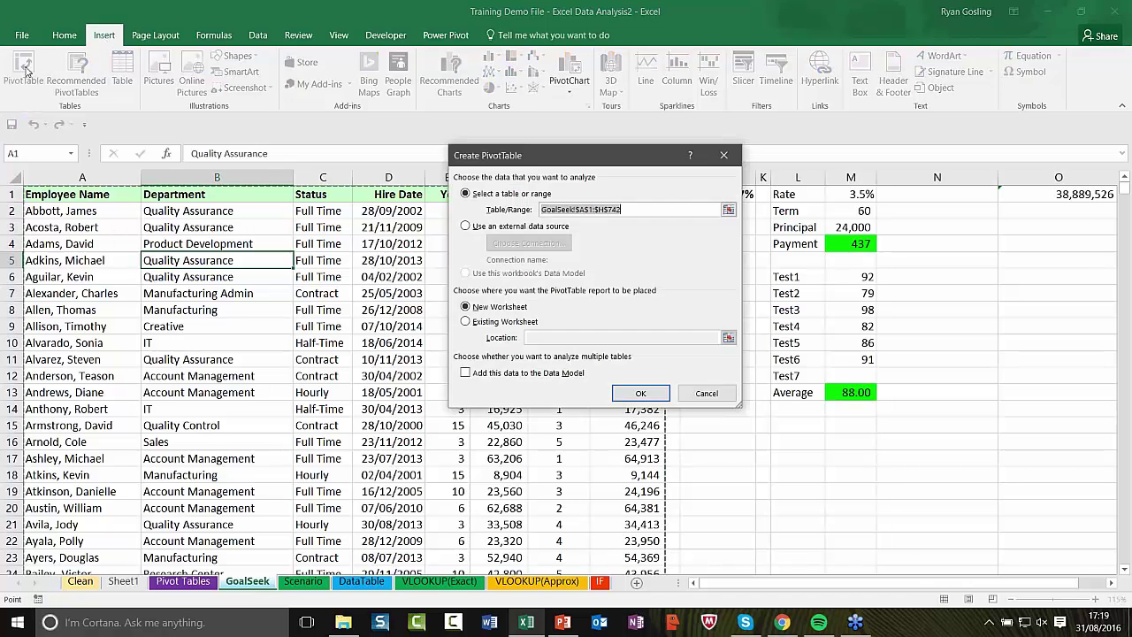
pyautogui.click(641, 393)
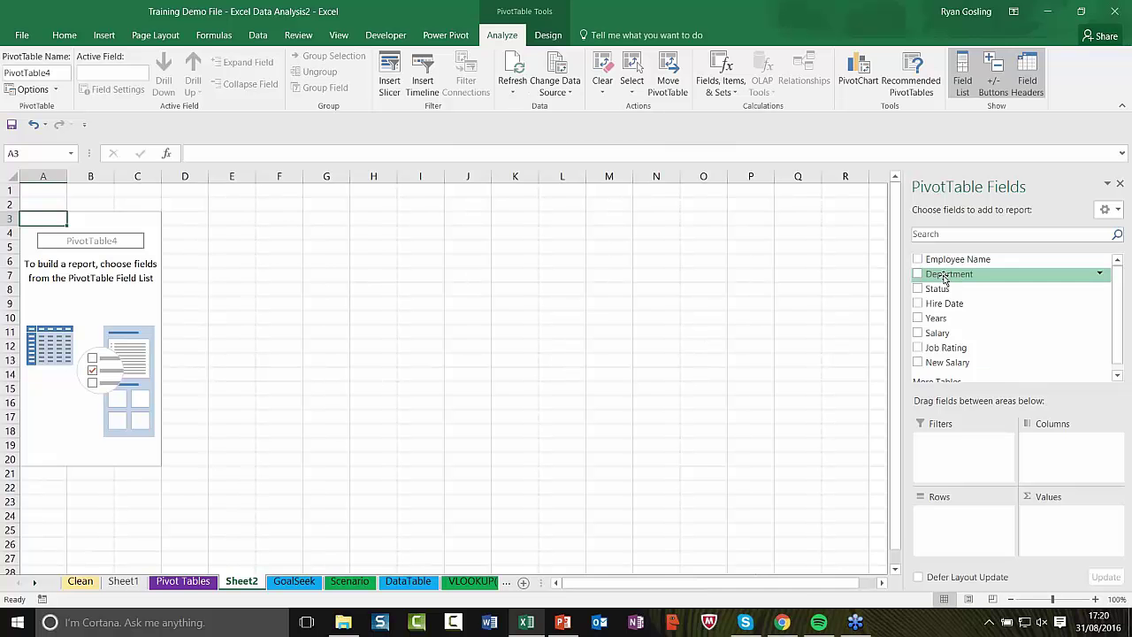
# Build the pivot table with Employee Name as rows and the sum of Salary as values, leaving Department out.
pyautogui.moveTo(948, 279); pyautogui.dragTo(973, 535)
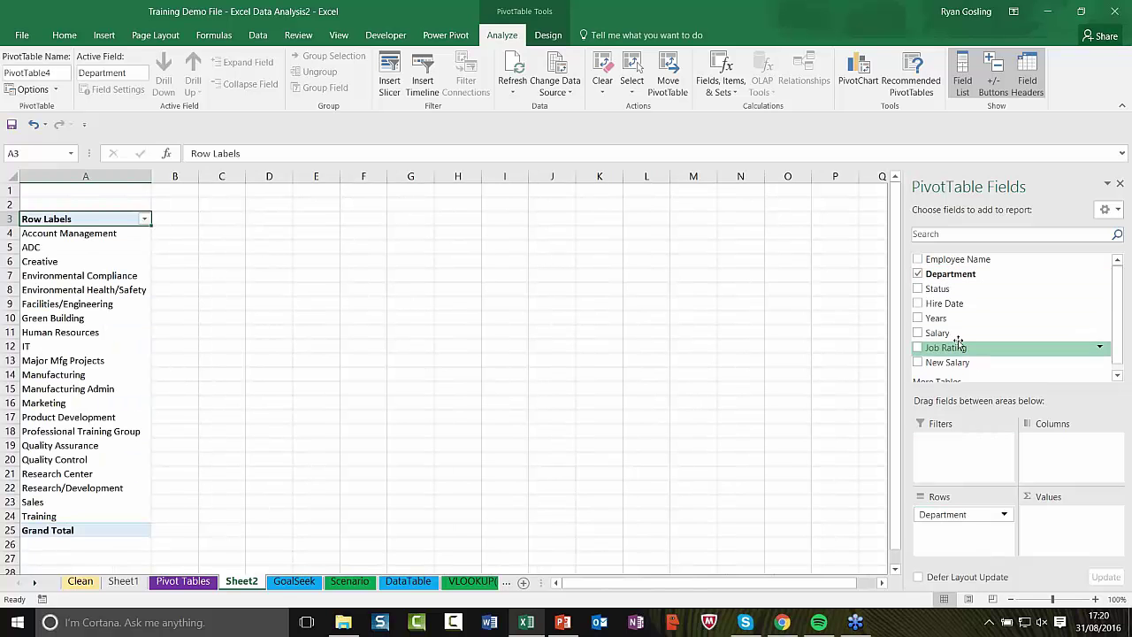
pyautogui.click(917, 275)
pyautogui.moveTo(947, 260); pyautogui.dragTo(964, 520)
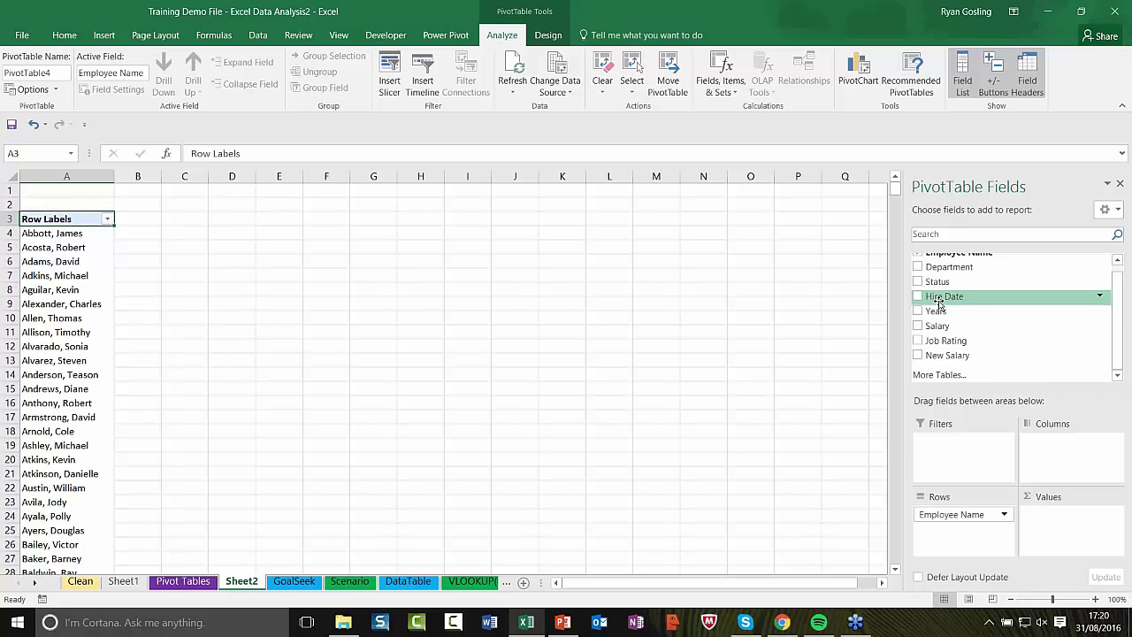
pyautogui.moveTo(942, 329); pyautogui.dragTo(1066, 535)
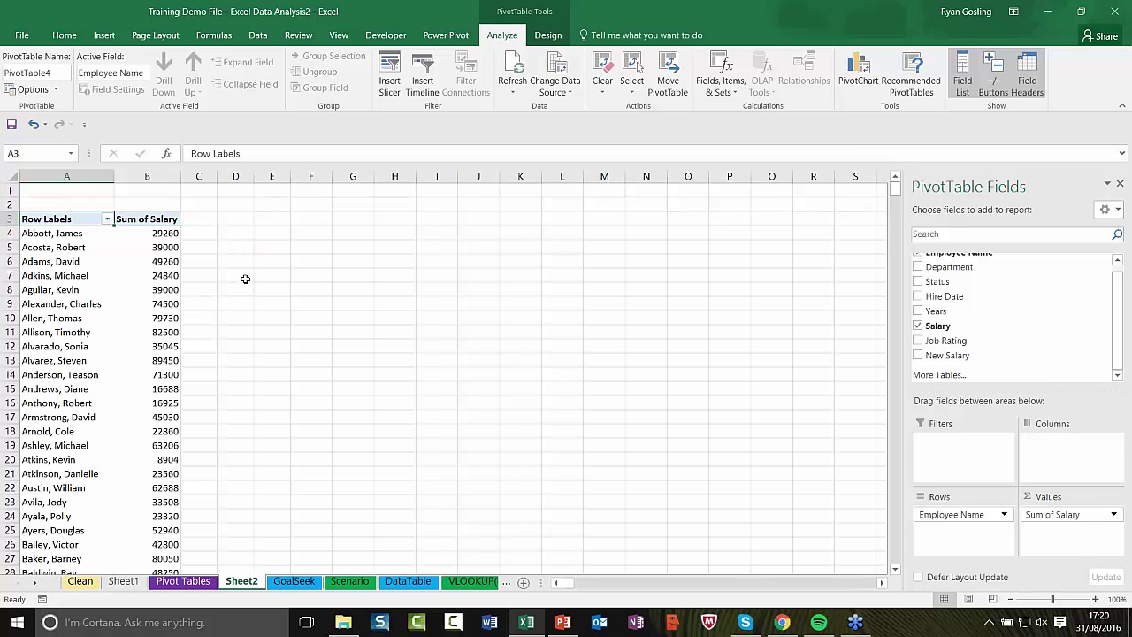
# Insert a Hire Date timeline beside the pivot table and widen it to about 19.5 cm.
pyautogui.click(107, 263)
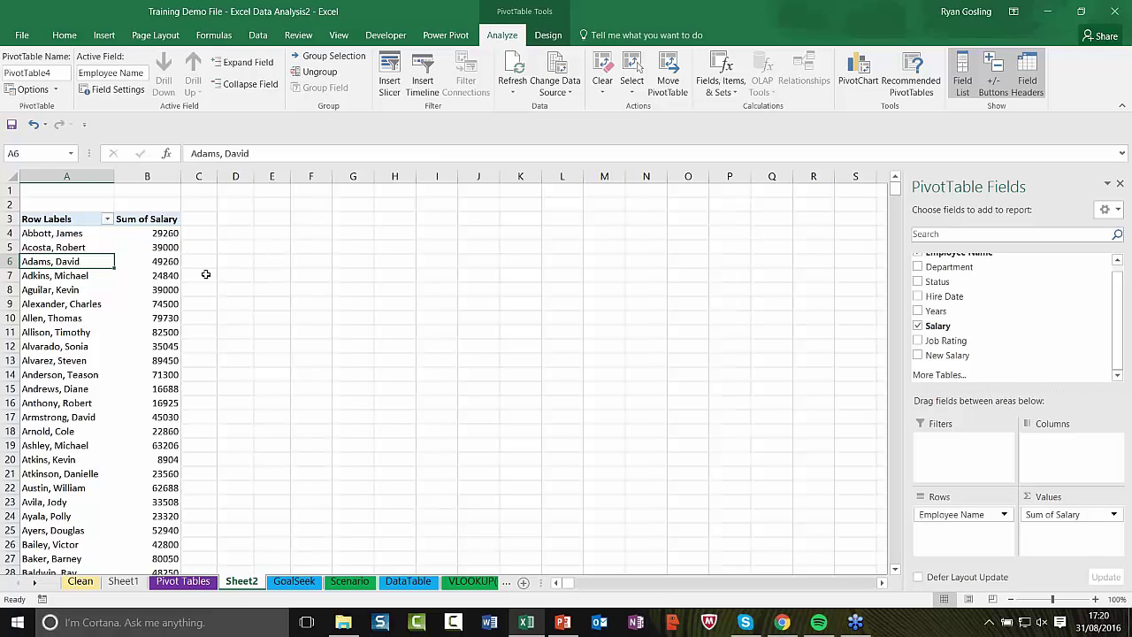
pyautogui.click(421, 73)
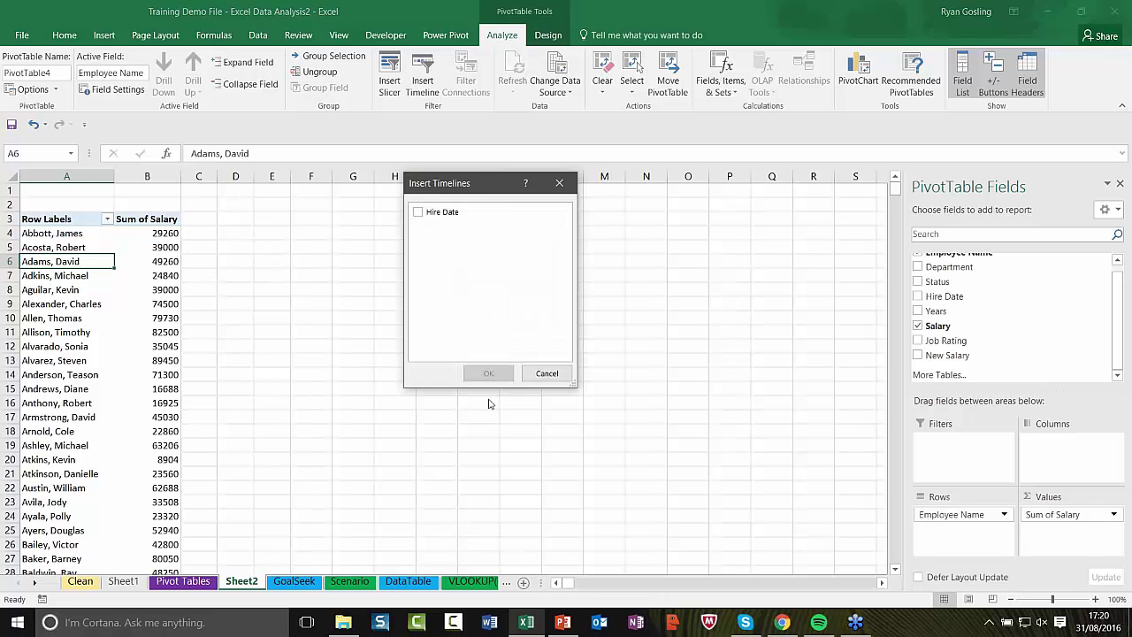
pyautogui.moveTo(479, 188); pyautogui.dragTo(618, 252)
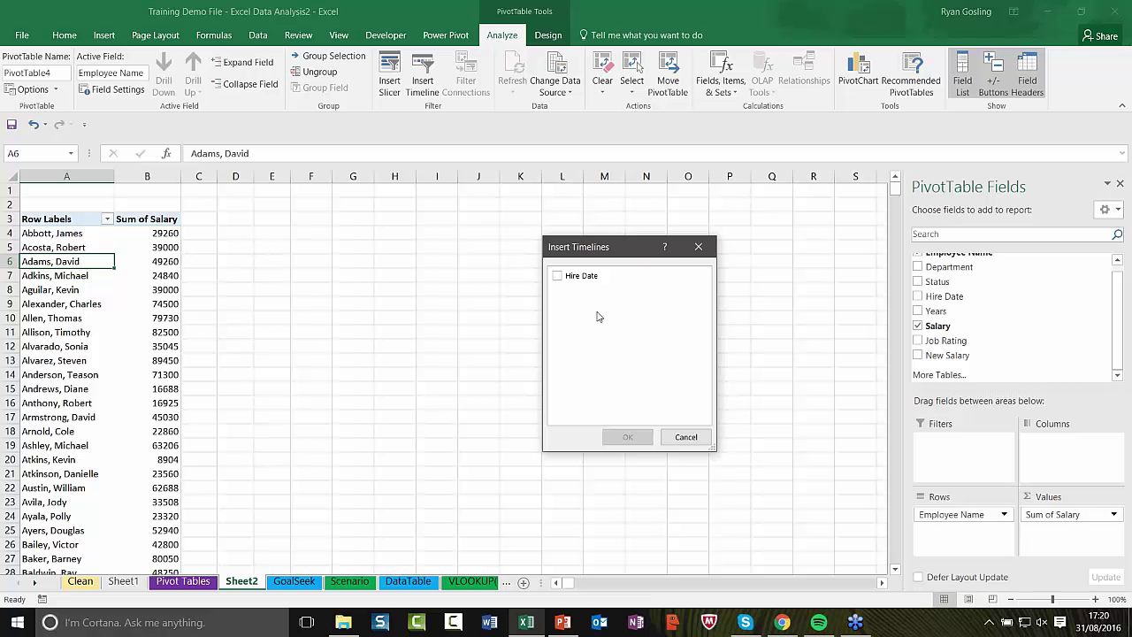
pyautogui.click(556, 278)
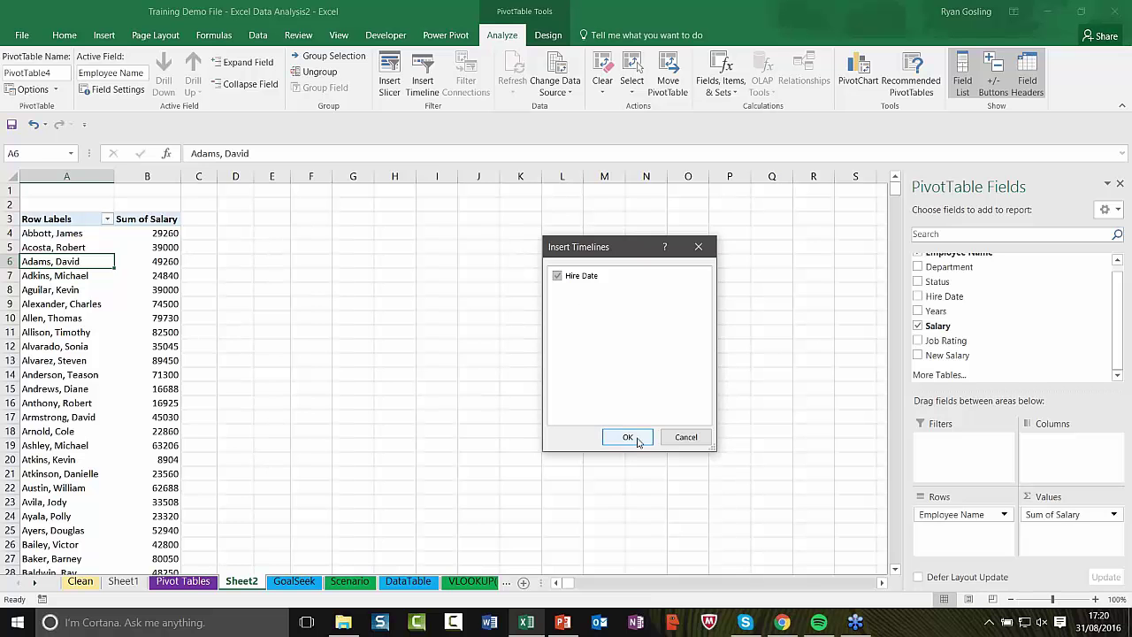
pyautogui.click(628, 437)
pyautogui.moveTo(528, 342); pyautogui.dragTo(530, 223)
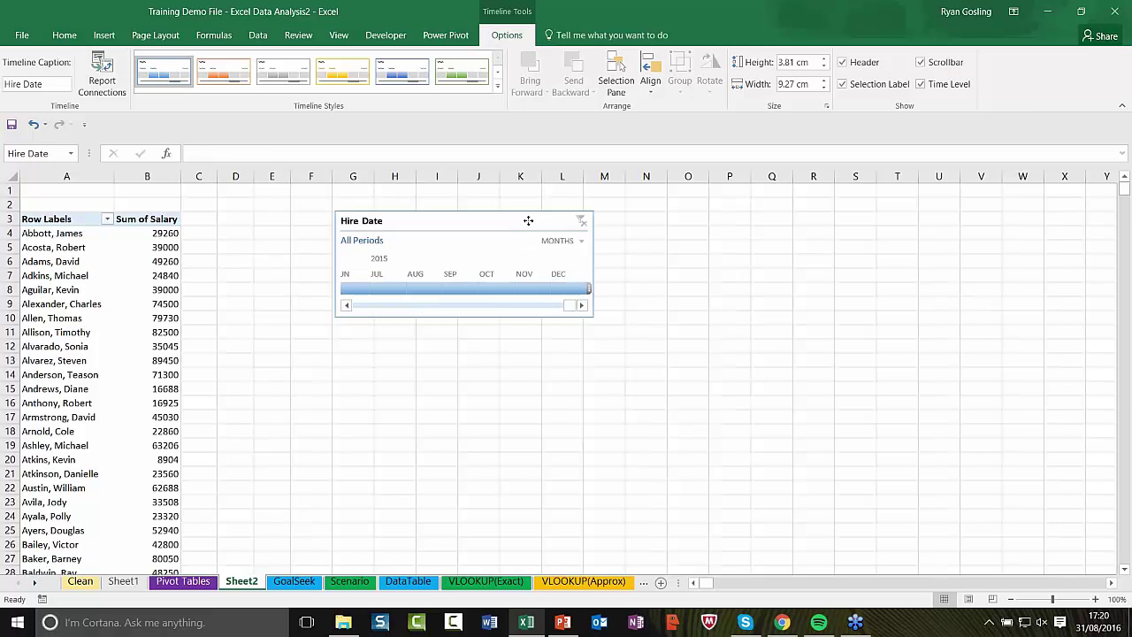
pyautogui.moveTo(602, 318); pyautogui.dragTo(878, 322)
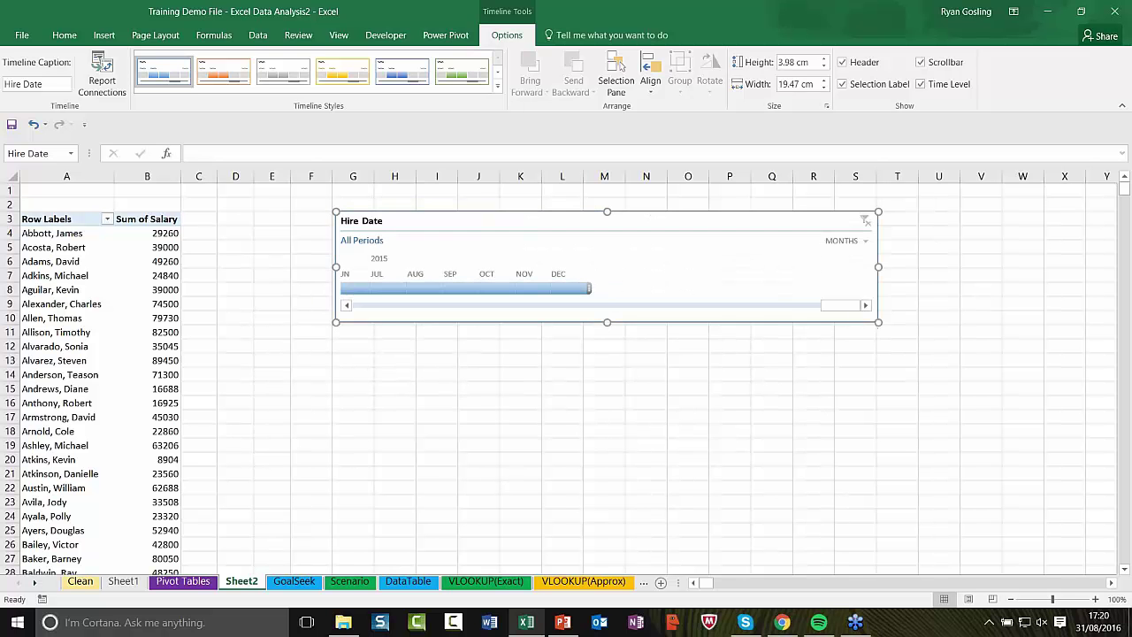
# Filter the pivot table with the Hire Date timeline to October–December 2015 and widen the period to July–December 2015.
pyautogui.click(485, 296)
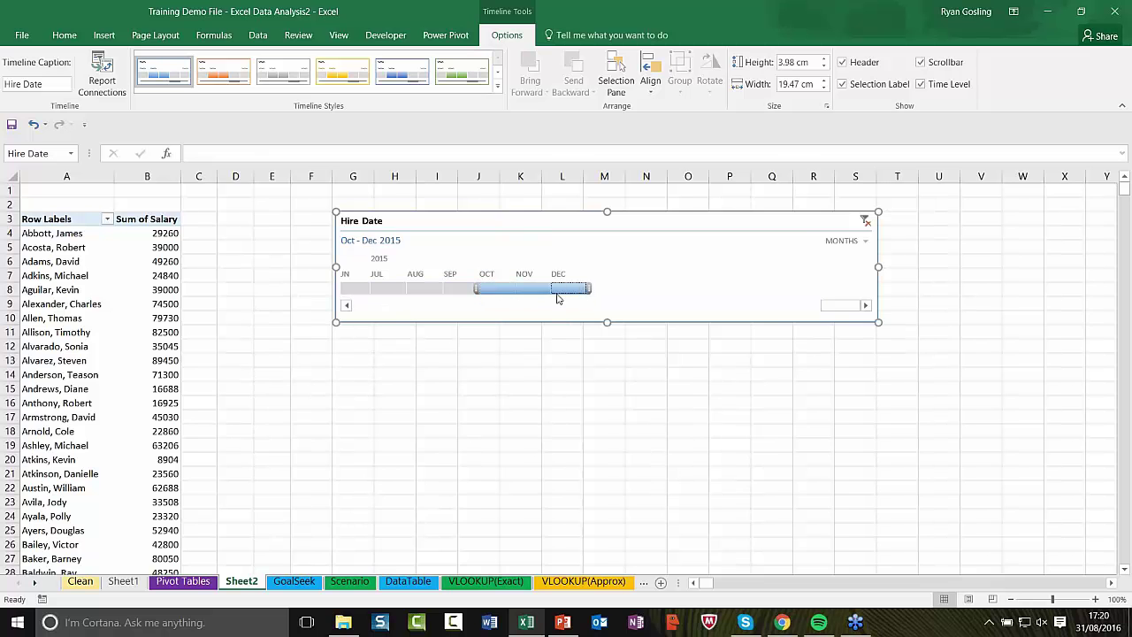
pyautogui.moveTo(502, 290); pyautogui.dragTo(557, 290)
pyautogui.moveTo(449, 291); pyautogui.dragTo(341, 292)
pyautogui.click(341, 305)
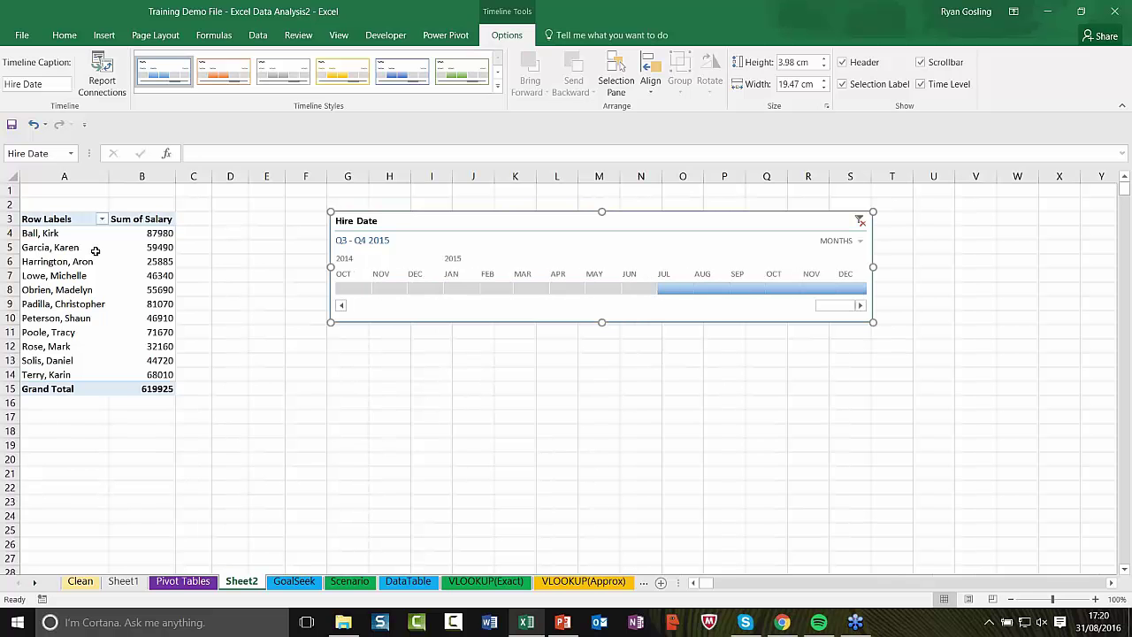
# Adjust the timeline's filtered period through May–September, May–July and January–July, ending on January–May 2015.
pyautogui.moveTo(738, 289); pyautogui.dragTo(600, 298)
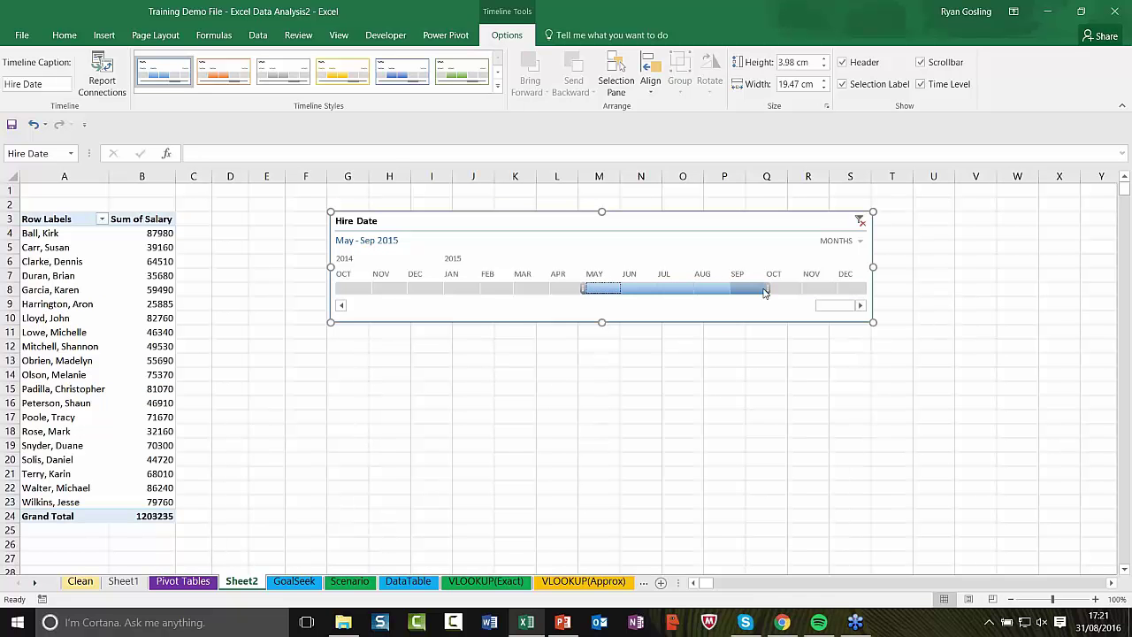
pyautogui.moveTo(769, 289); pyautogui.dragTo(695, 290)
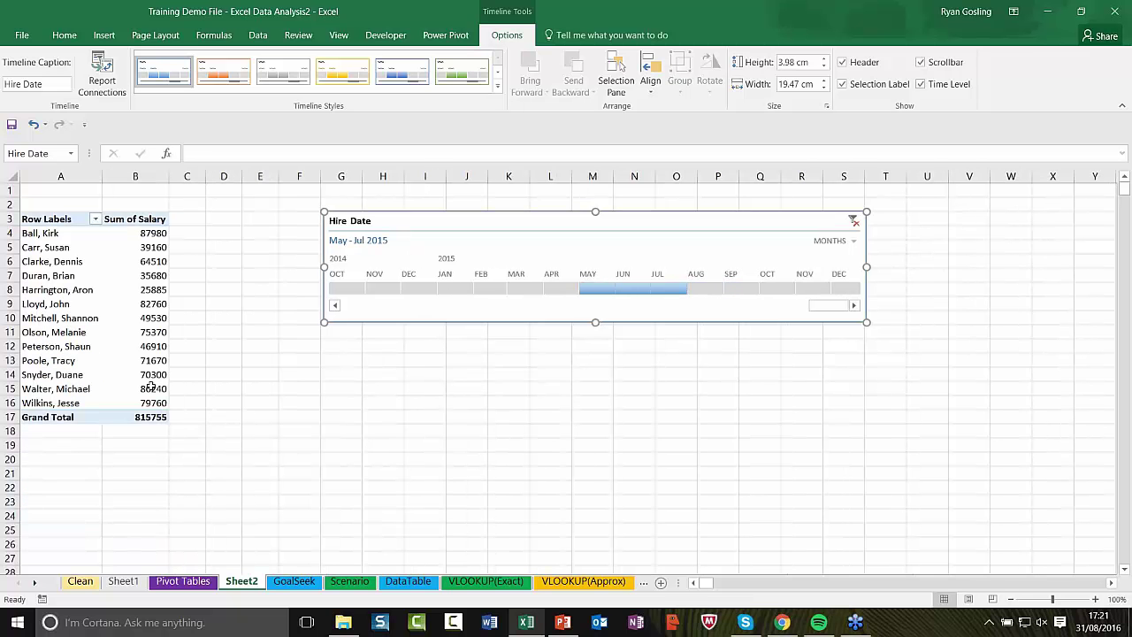
pyautogui.moveTo(580, 290); pyautogui.dragTo(430, 290)
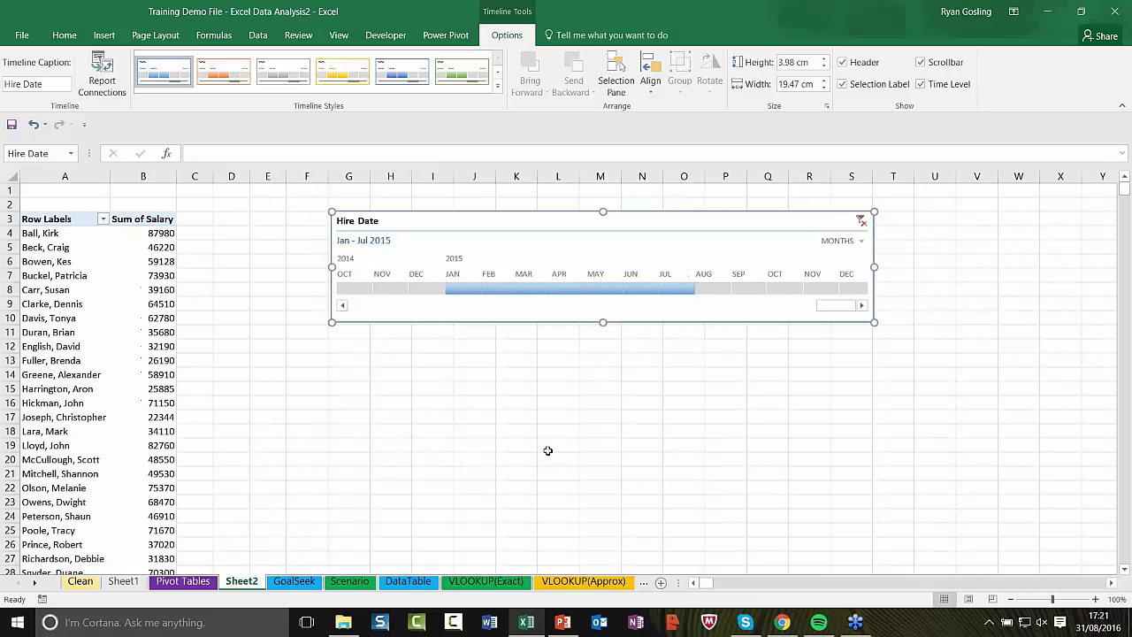
pyautogui.moveTo(665, 289); pyautogui.dragTo(624, 289)
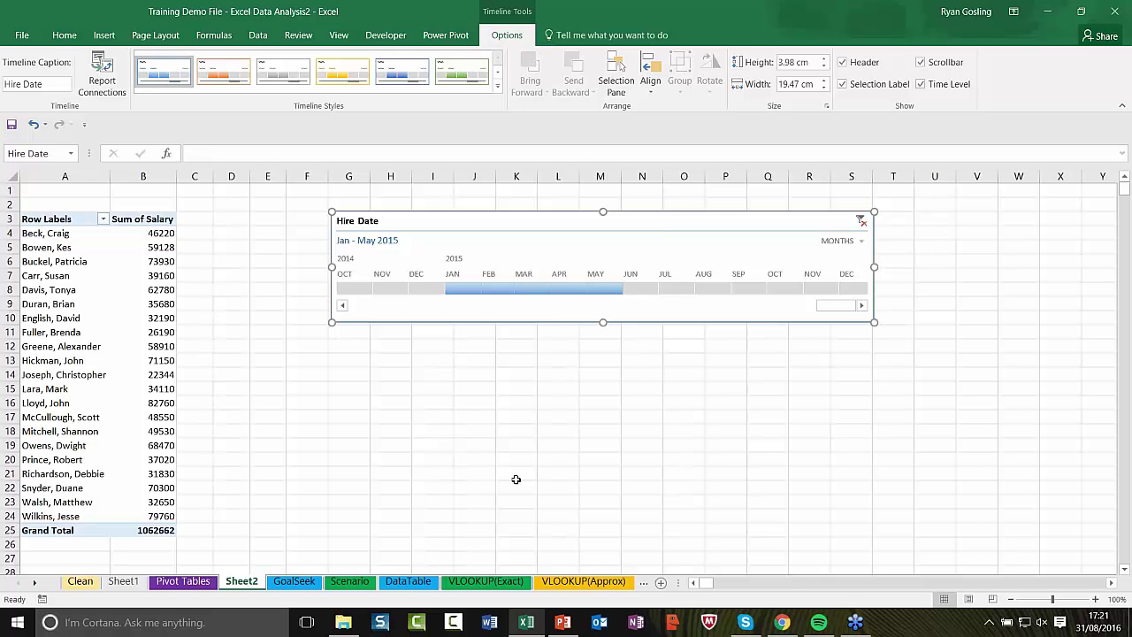
pyautogui.click(433, 459)
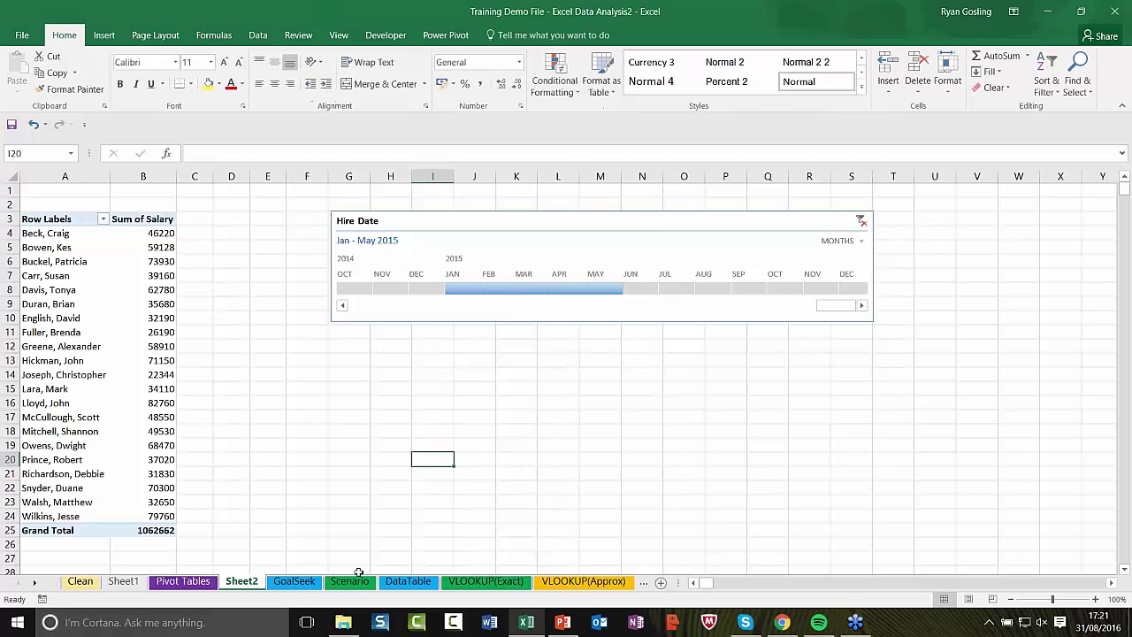
# Examine the GoalSeek sheet's salary data and its loan block with rate, term, principal and the payment formula.
pyautogui.click(313, 587)
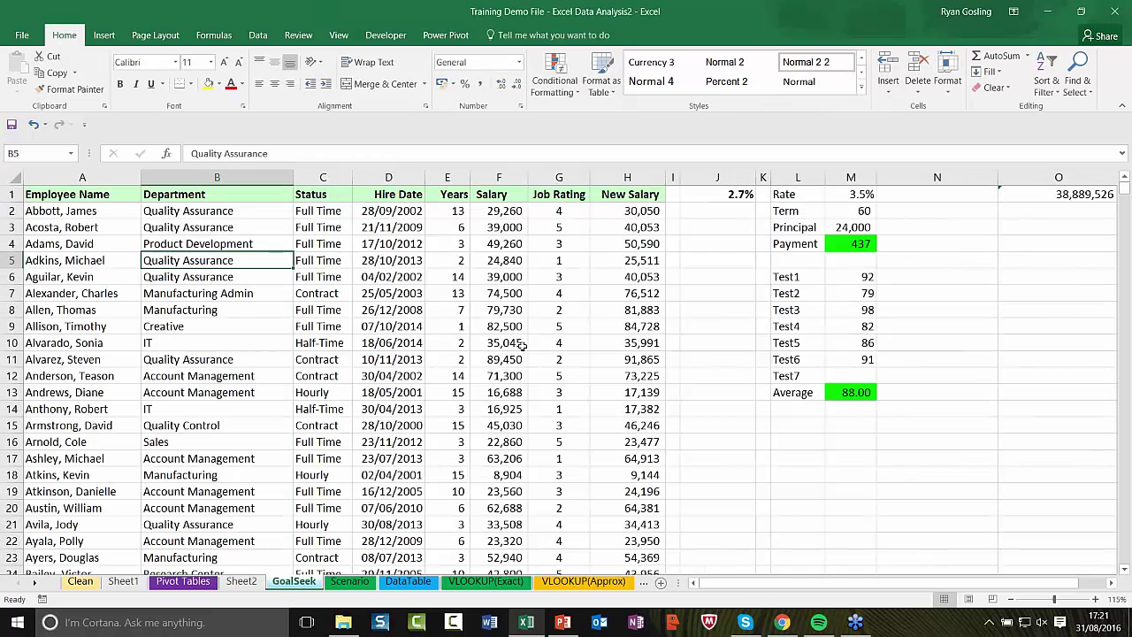
pyautogui.click(547, 310)
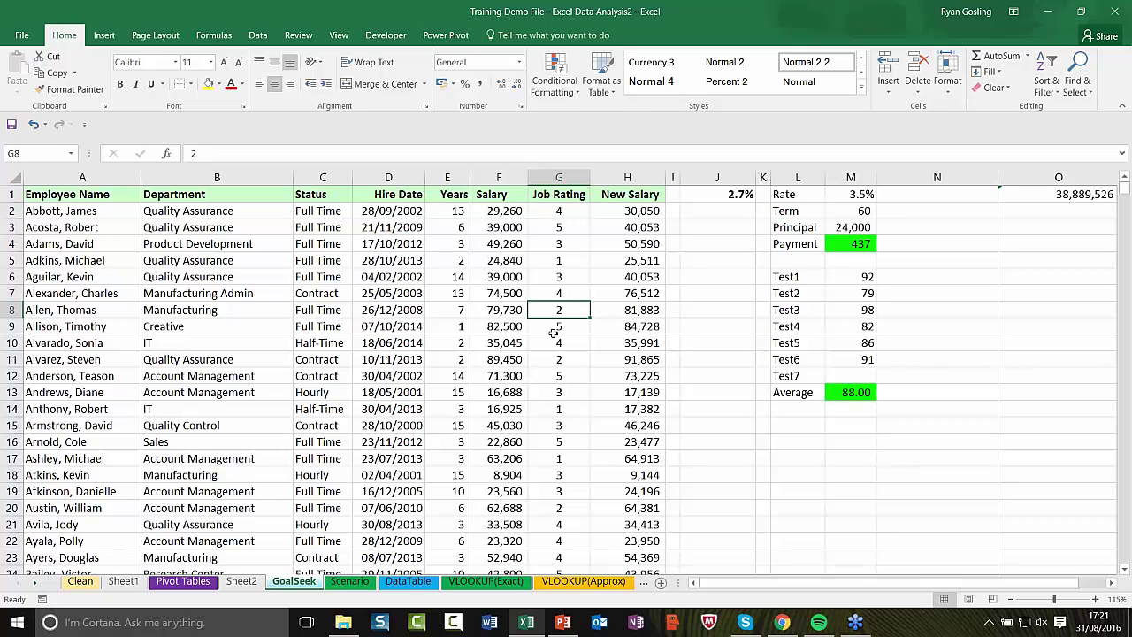
pyautogui.click(506, 279)
pyautogui.click(483, 337)
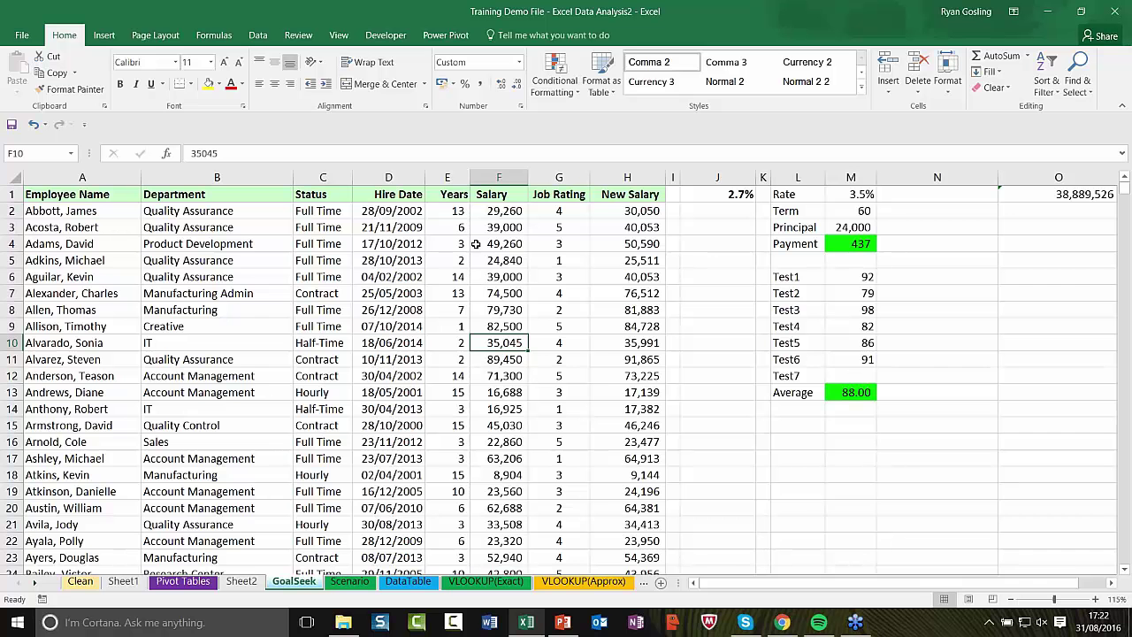
pyautogui.click(789, 194)
pyautogui.moveTo(789, 194); pyautogui.dragTo(838, 245)
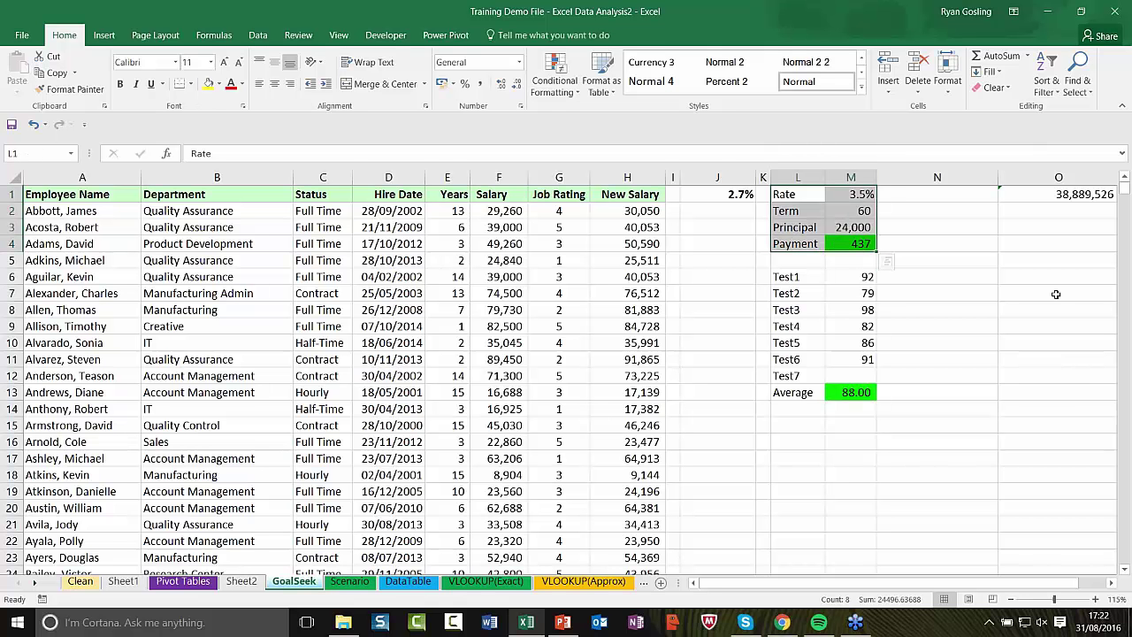
pyautogui.click(932, 230)
pyautogui.press('Left')
pyautogui.press('Down')
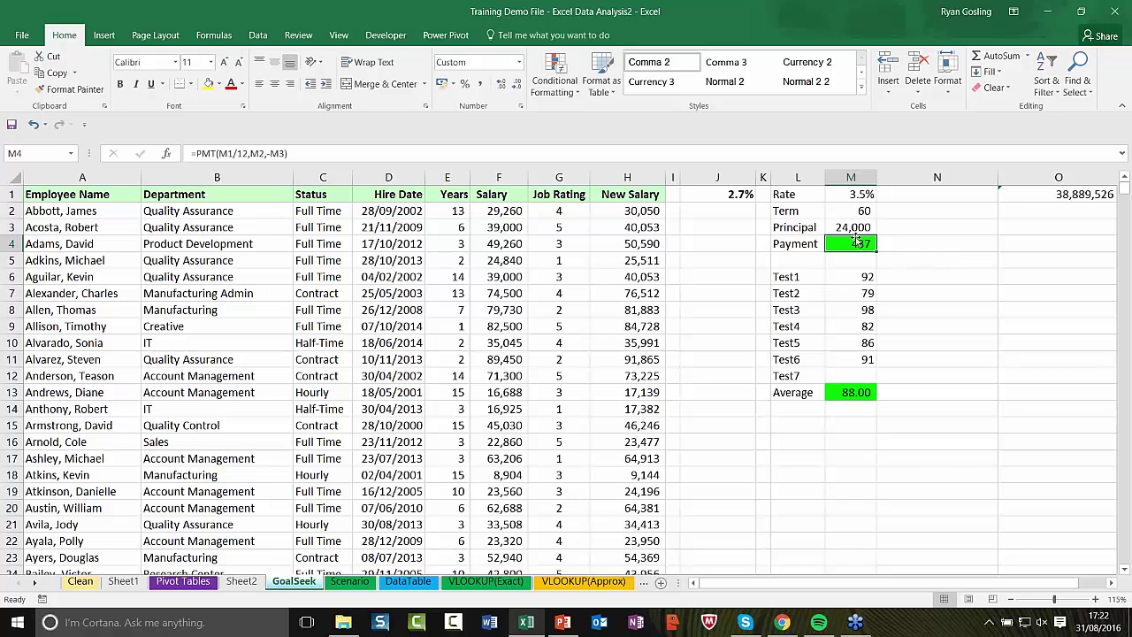
pyautogui.click(788, 197)
pyautogui.moveTo(787, 196); pyautogui.dragTo(861, 241)
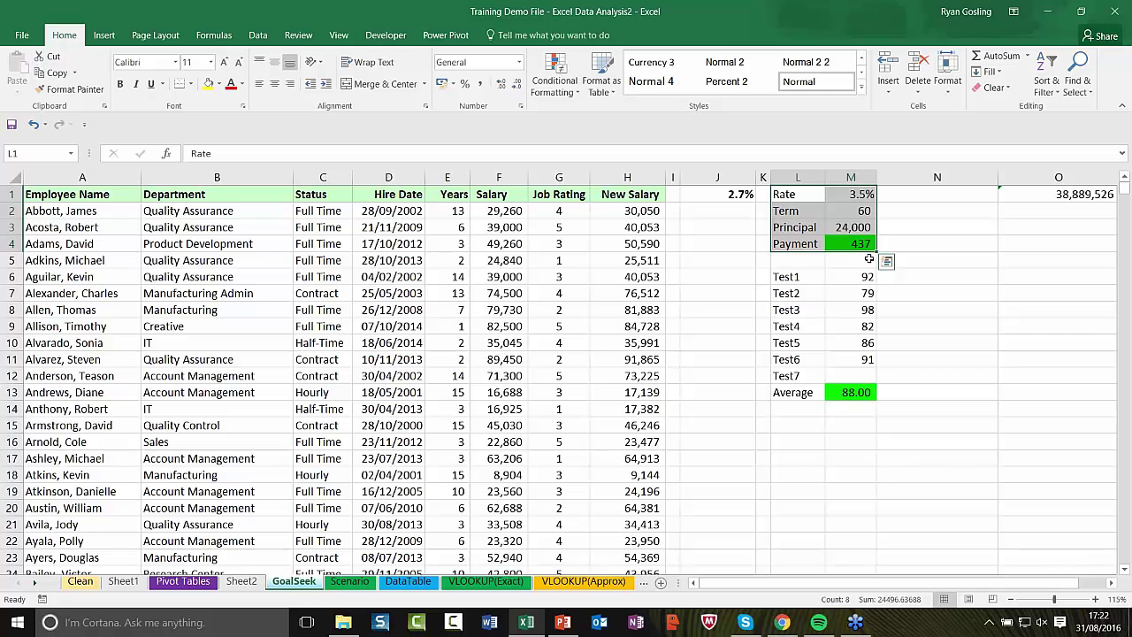
# Examine the loan's principal, term and rate input cells.
pyautogui.click(889, 229)
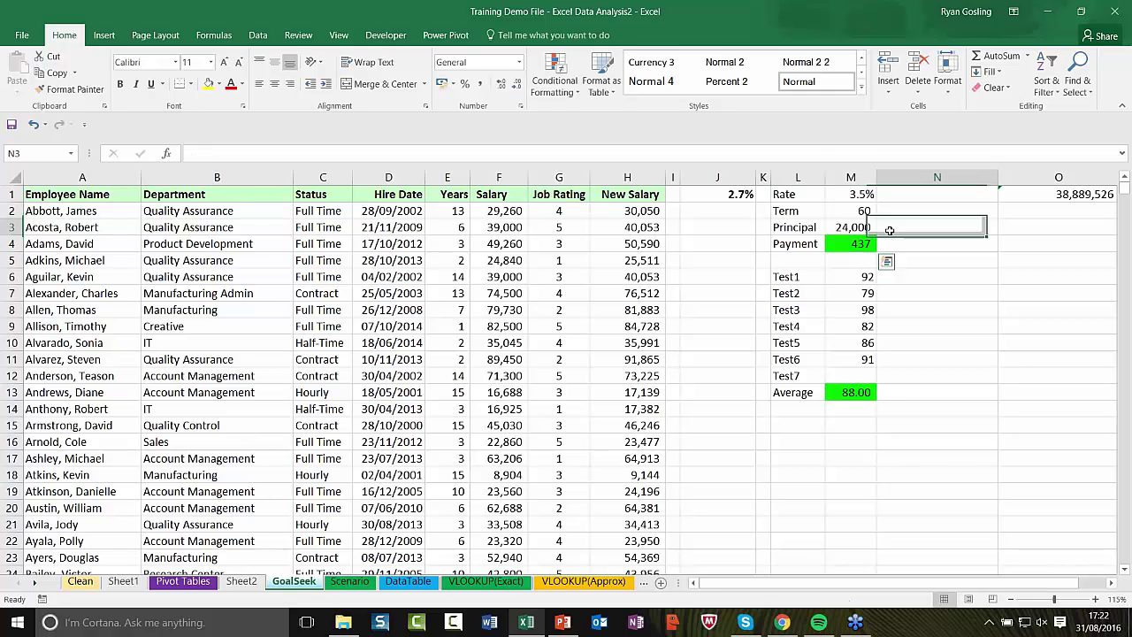
pyautogui.click(845, 228)
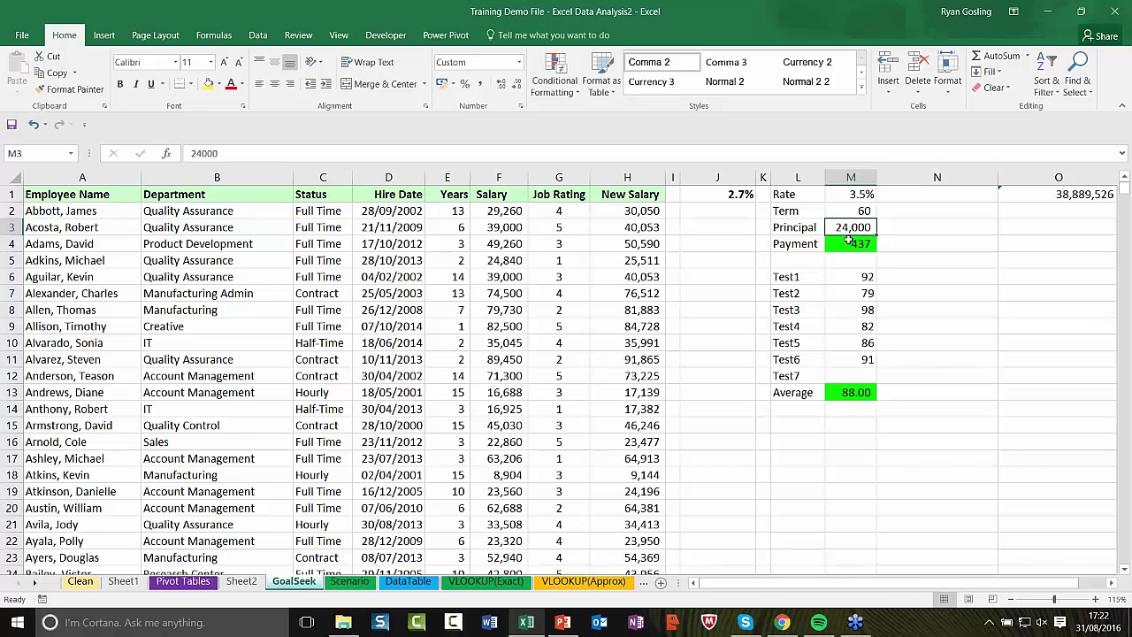
pyautogui.click(838, 213)
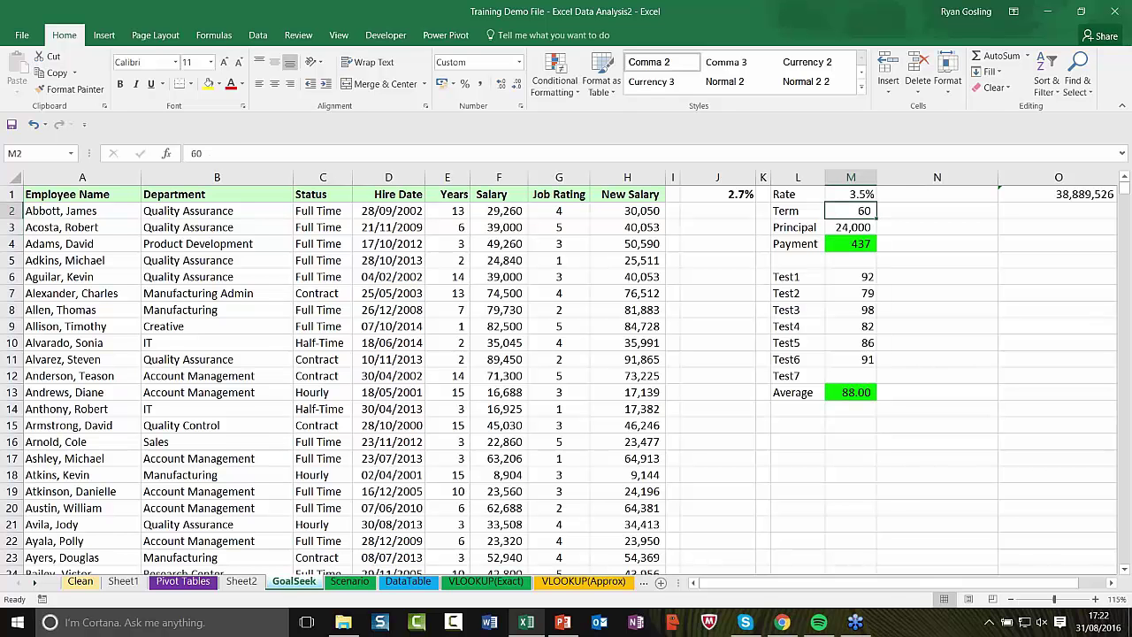
pyautogui.click(843, 194)
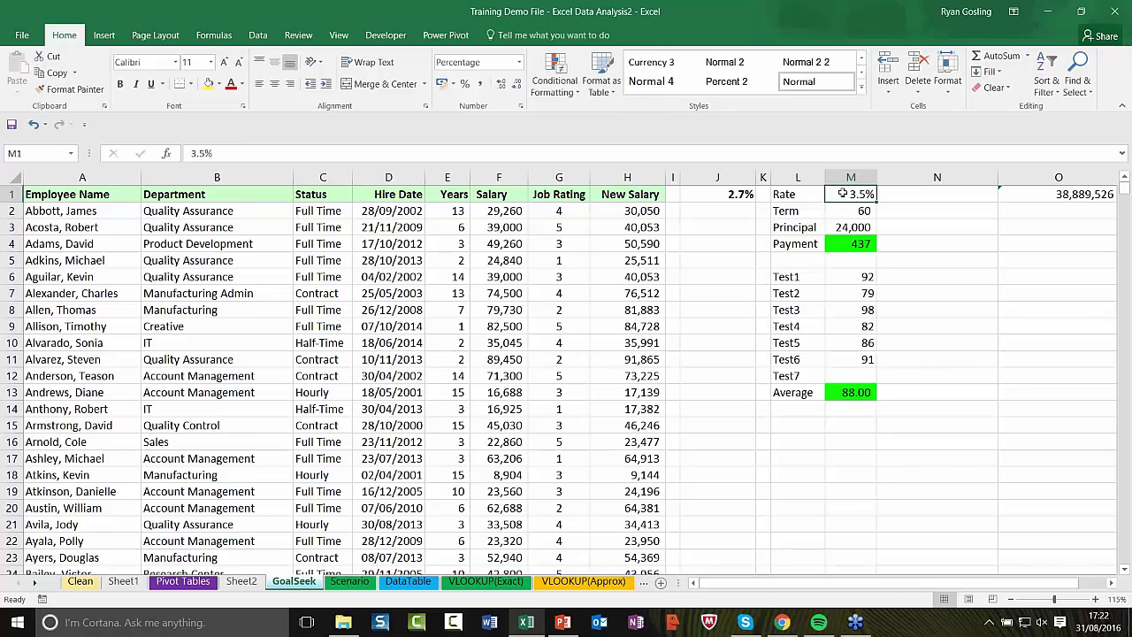
# Start a Goal Seek on the loan Payment cell M4 with a target value of 500.
pyautogui.click(862, 245)
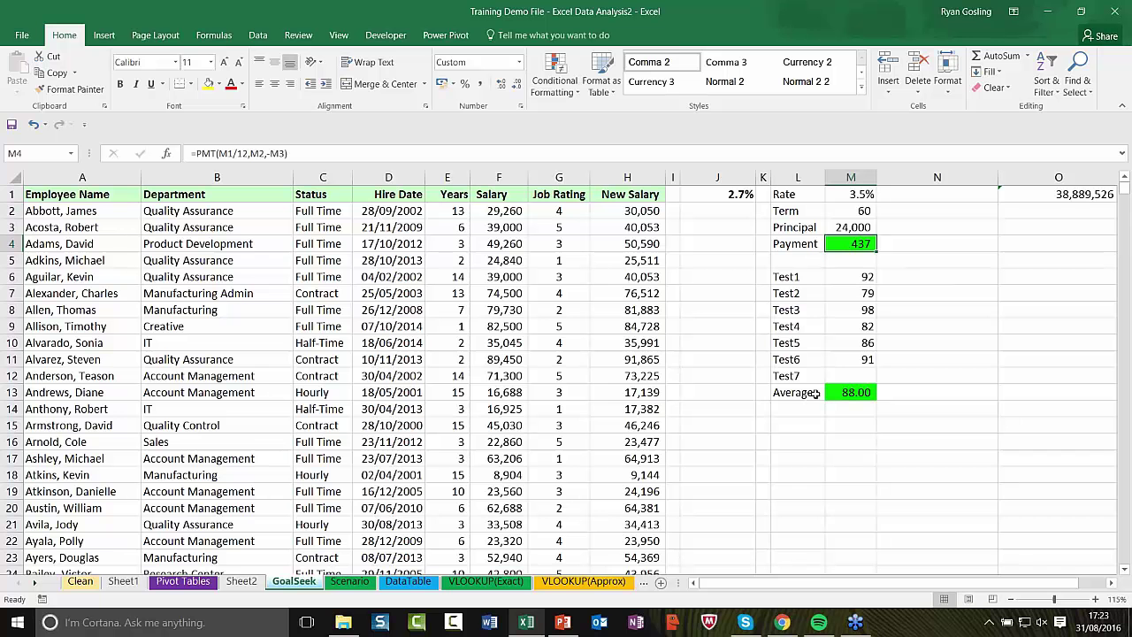
pyautogui.click(257, 35)
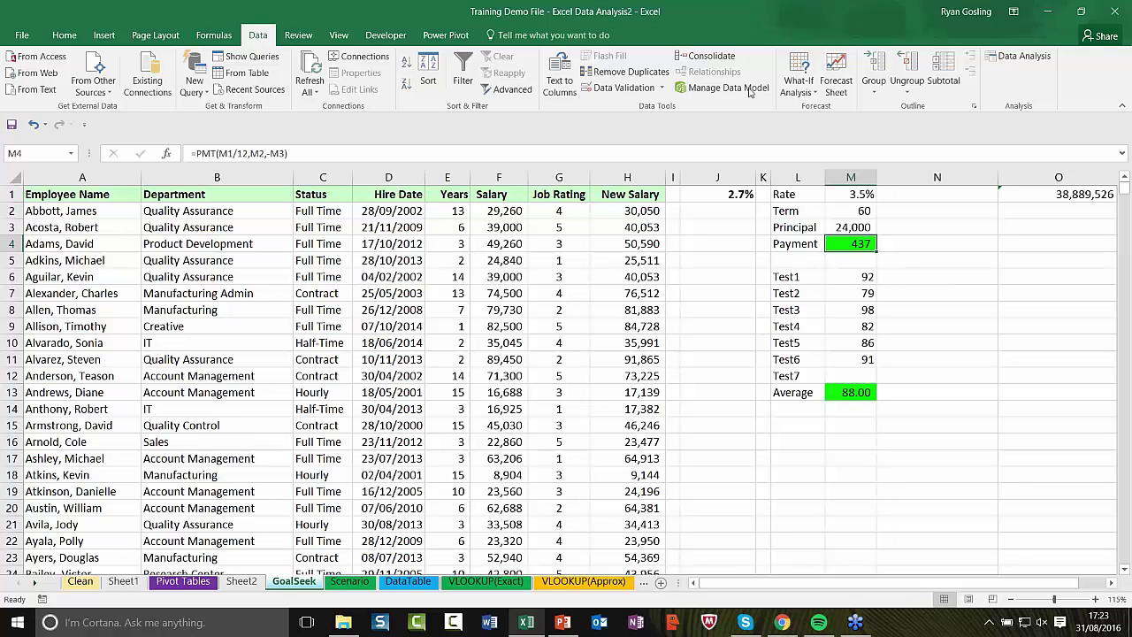
pyautogui.click(809, 84)
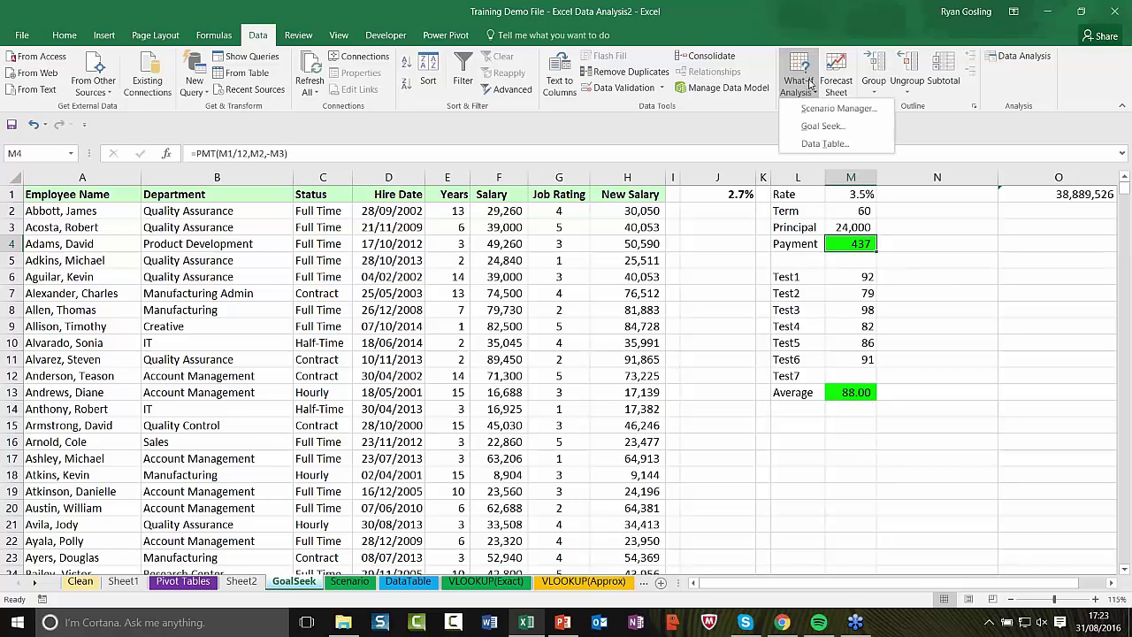
pyautogui.click(823, 127)
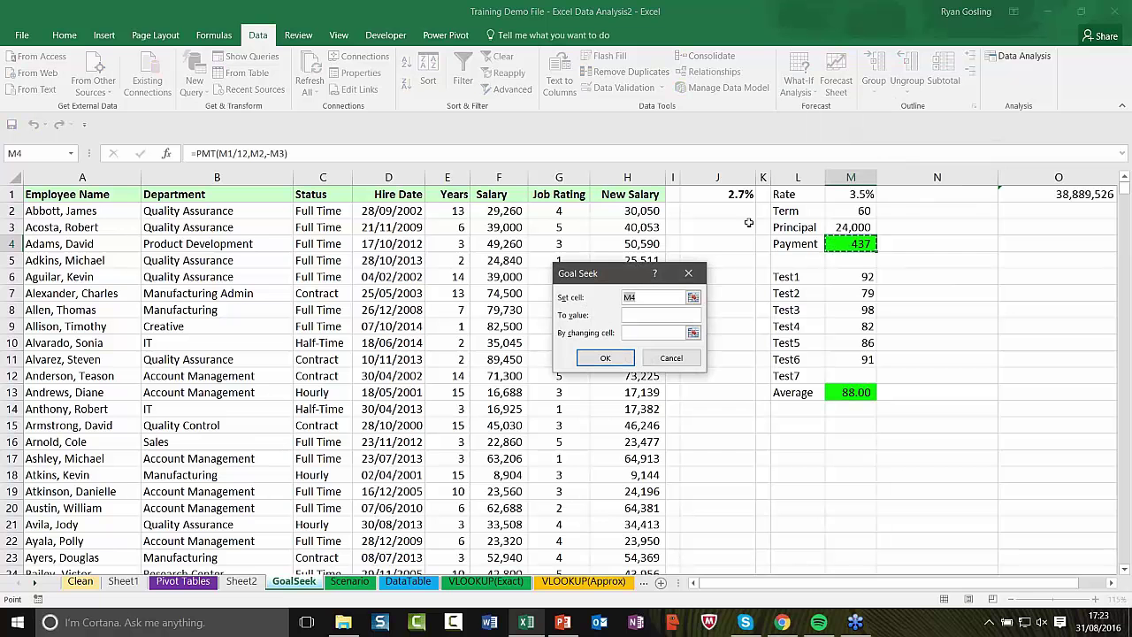
pyautogui.moveTo(601, 274); pyautogui.dragTo(603, 226)
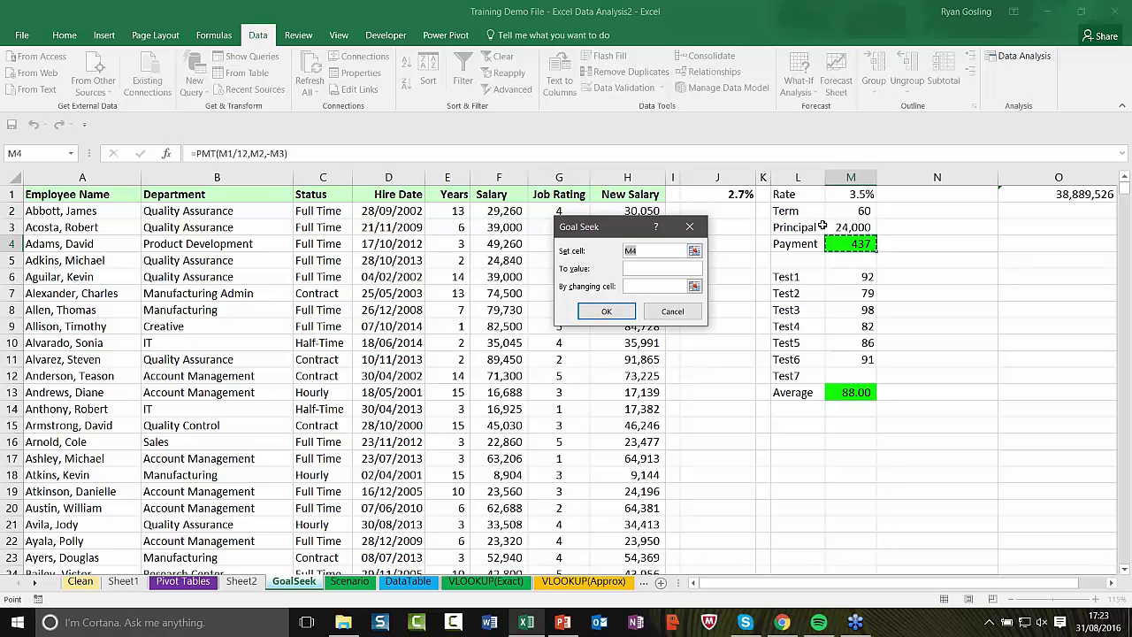
pyautogui.click(635, 268)
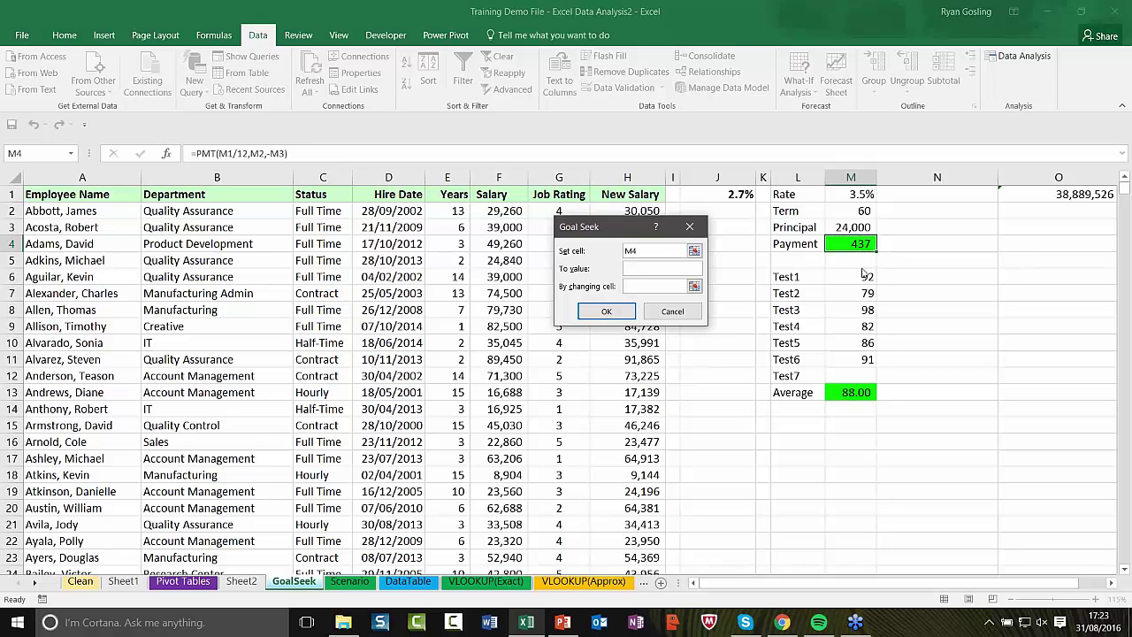
pyautogui.write('500')
# Solve the Goal Seek by changing the Principal cell M3 and keep the solution.
pyautogui.click(636, 285)
pyautogui.click(851, 227)
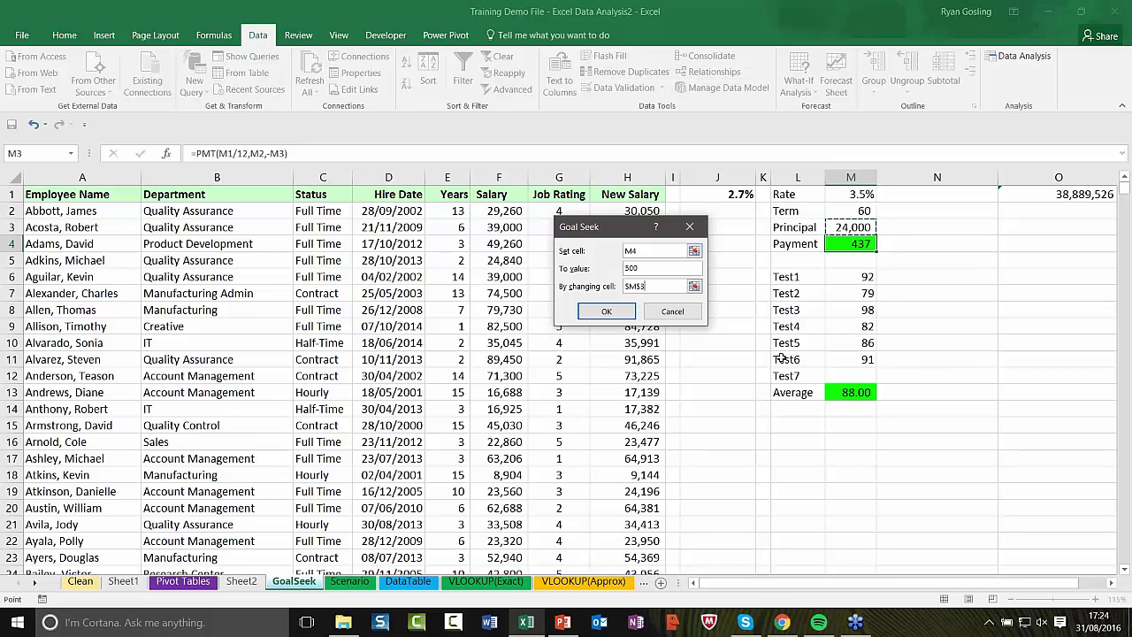
pyautogui.click(607, 312)
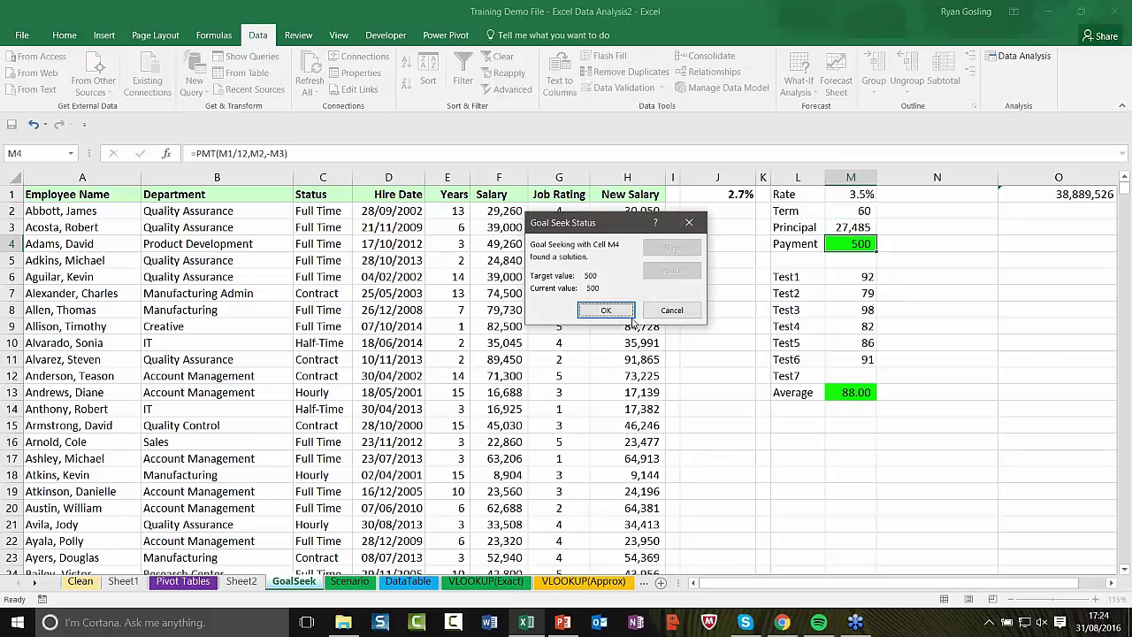
pyautogui.click(606, 310)
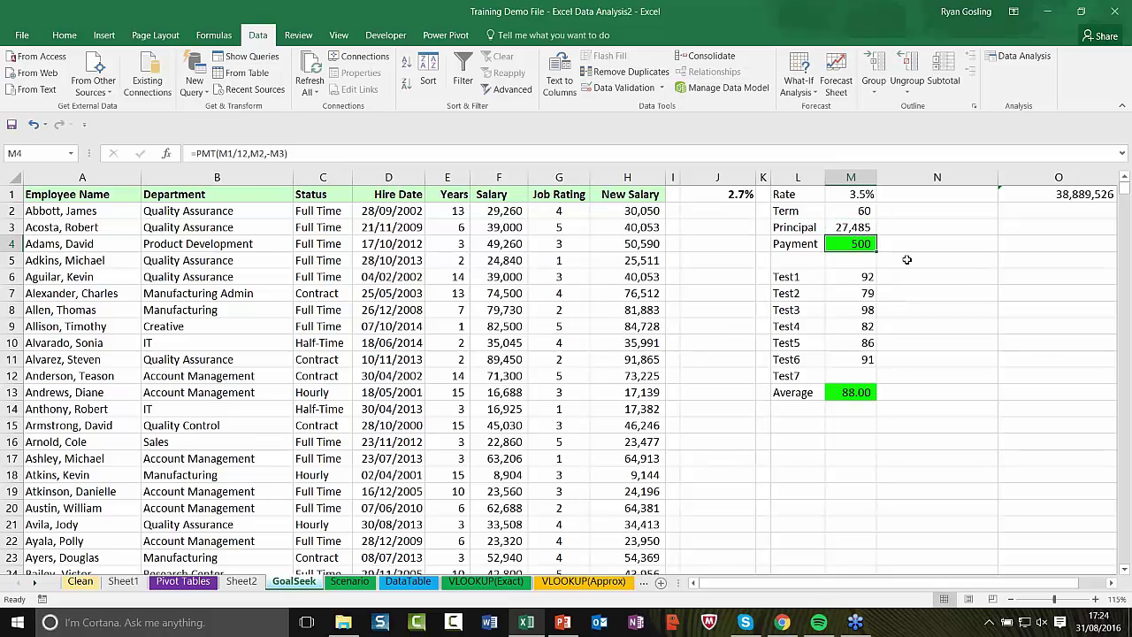
pyautogui.press('Up')
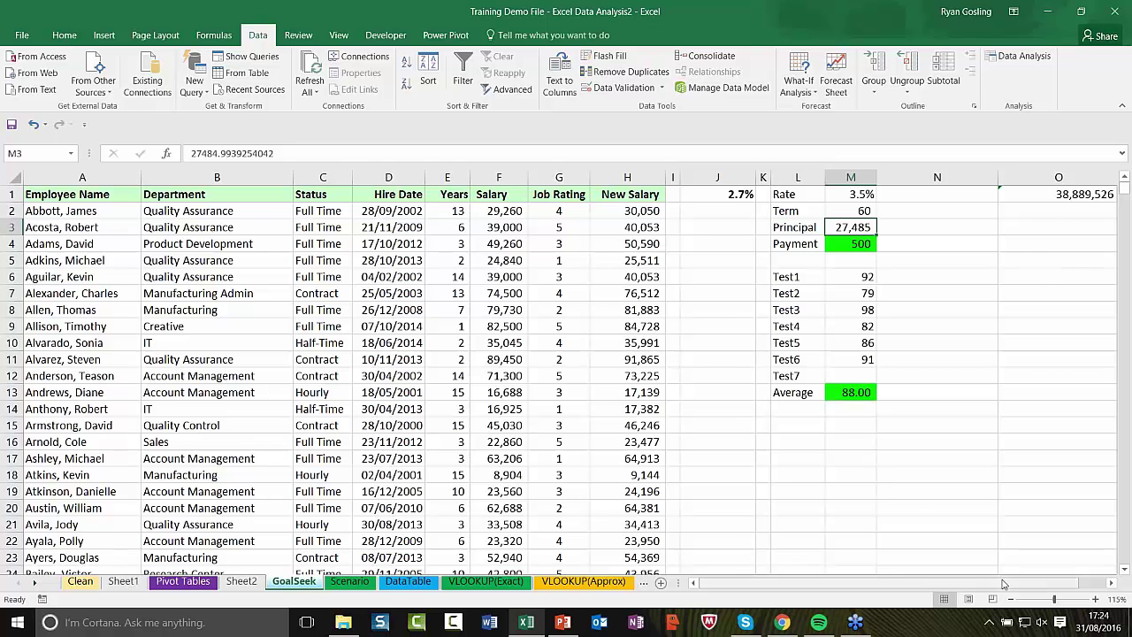
# Examine the individual scores for Test1 through Test6 in the test block below the loan.
pyautogui.moveTo(1004, 591); pyautogui.dragTo(1028, 586)
pyautogui.click(682, 277)
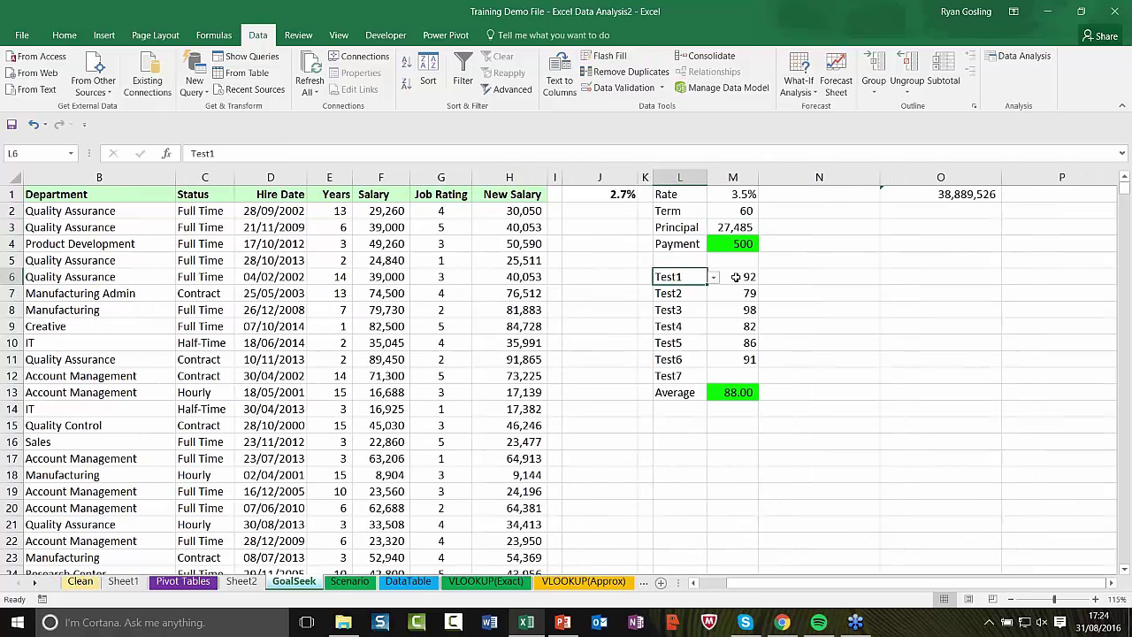
pyautogui.click(744, 279)
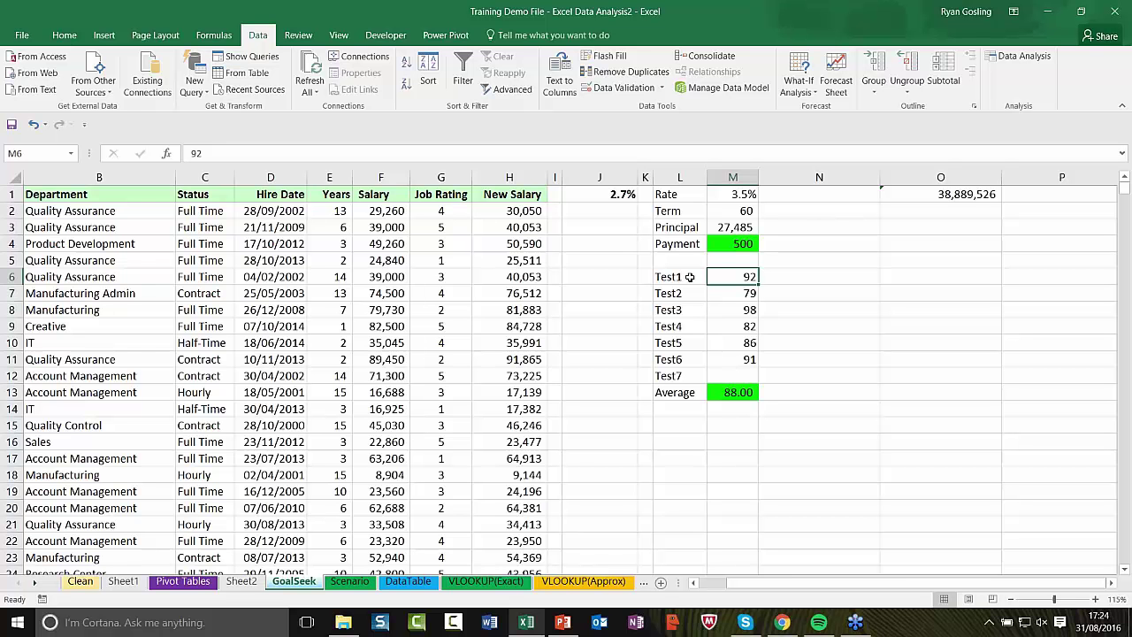
pyautogui.click(741, 296)
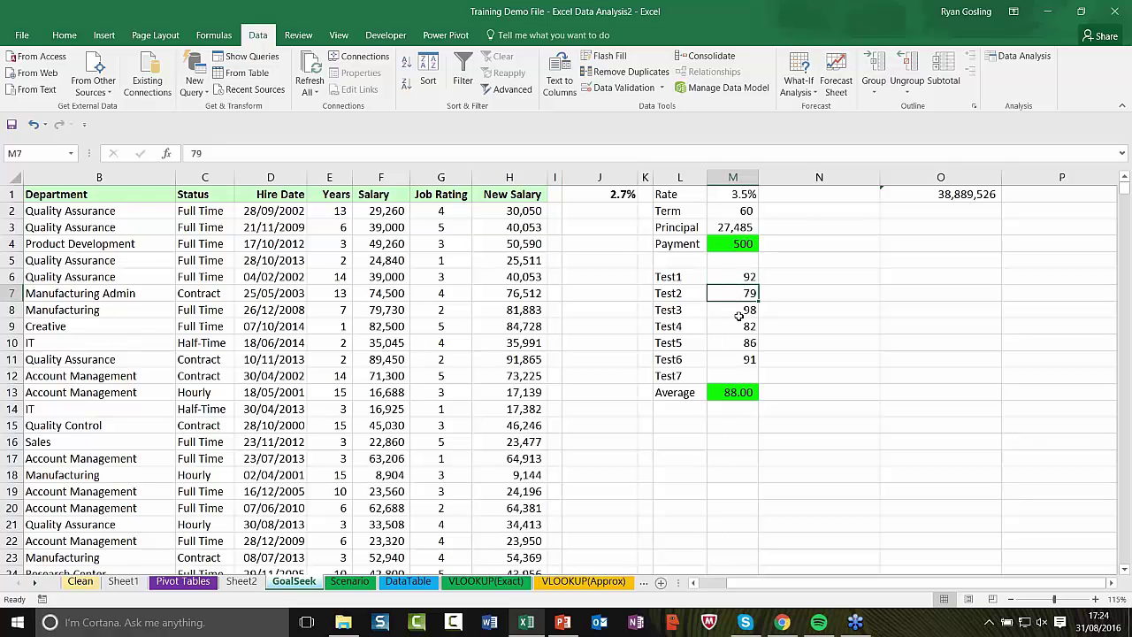
pyautogui.click(740, 315)
pyautogui.click(733, 333)
pyautogui.click(738, 344)
pyautogui.click(737, 360)
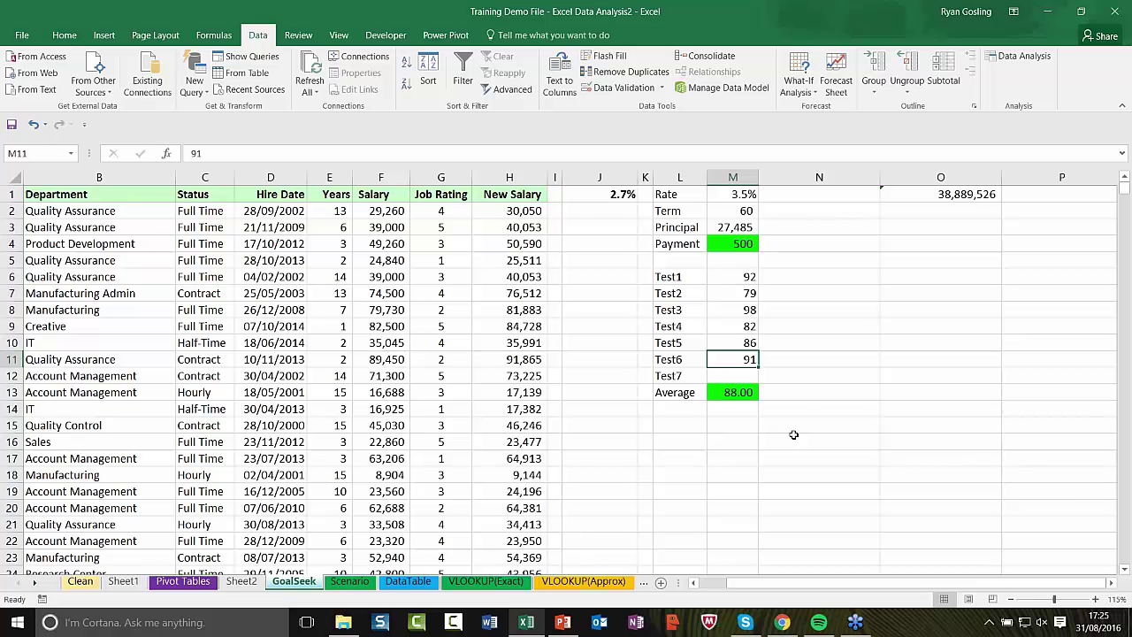
pyautogui.click(750, 375)
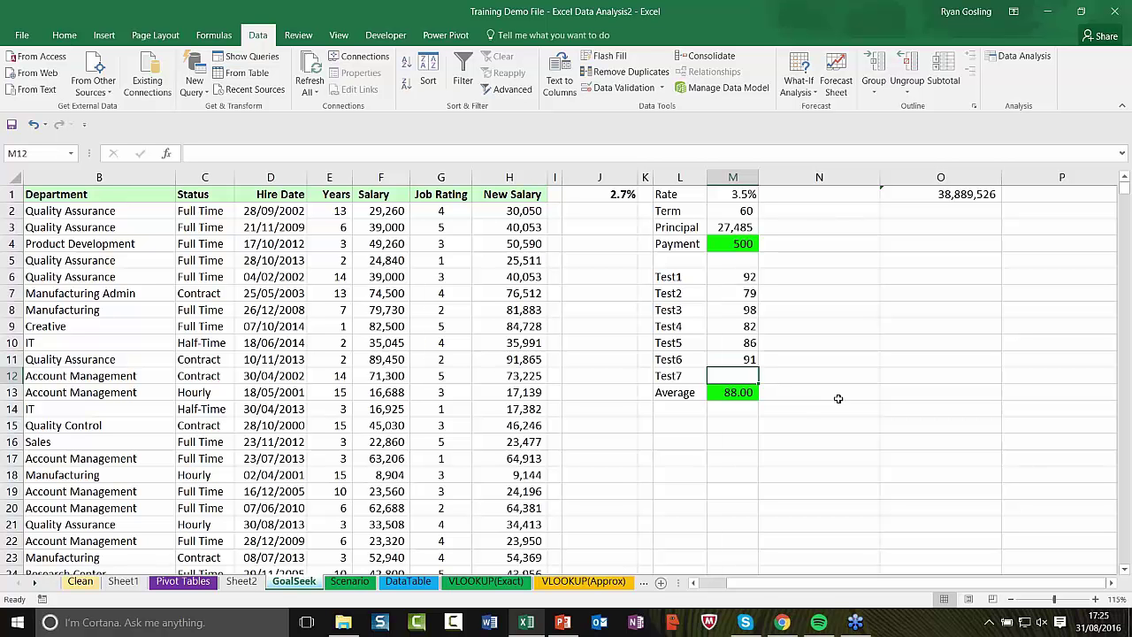
pyautogui.click(799, 85)
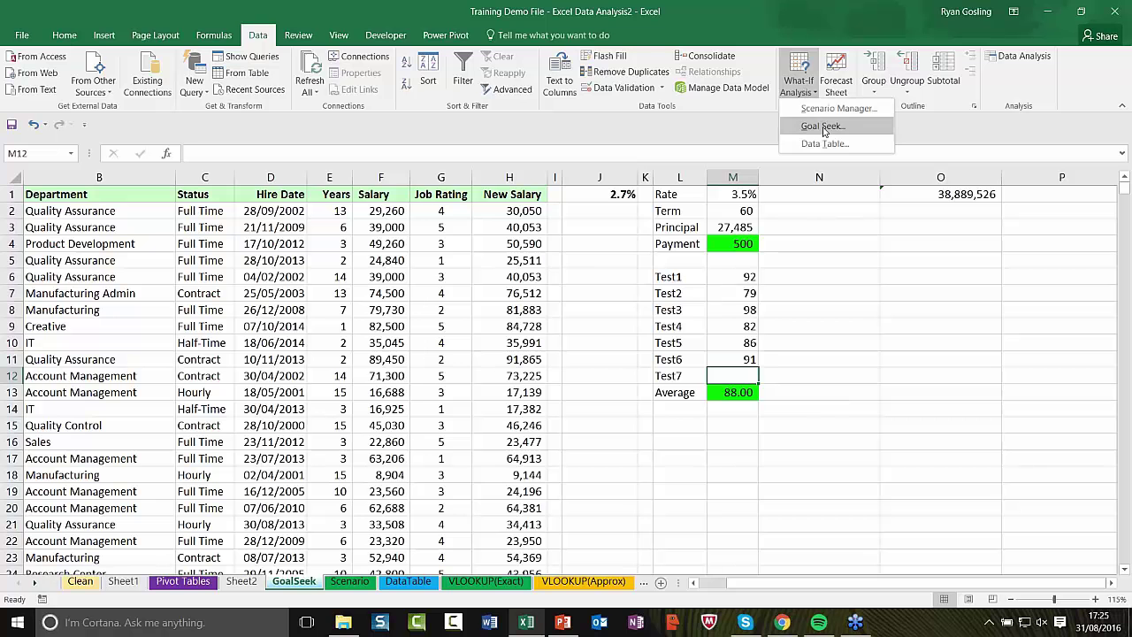
pyautogui.click(823, 125)
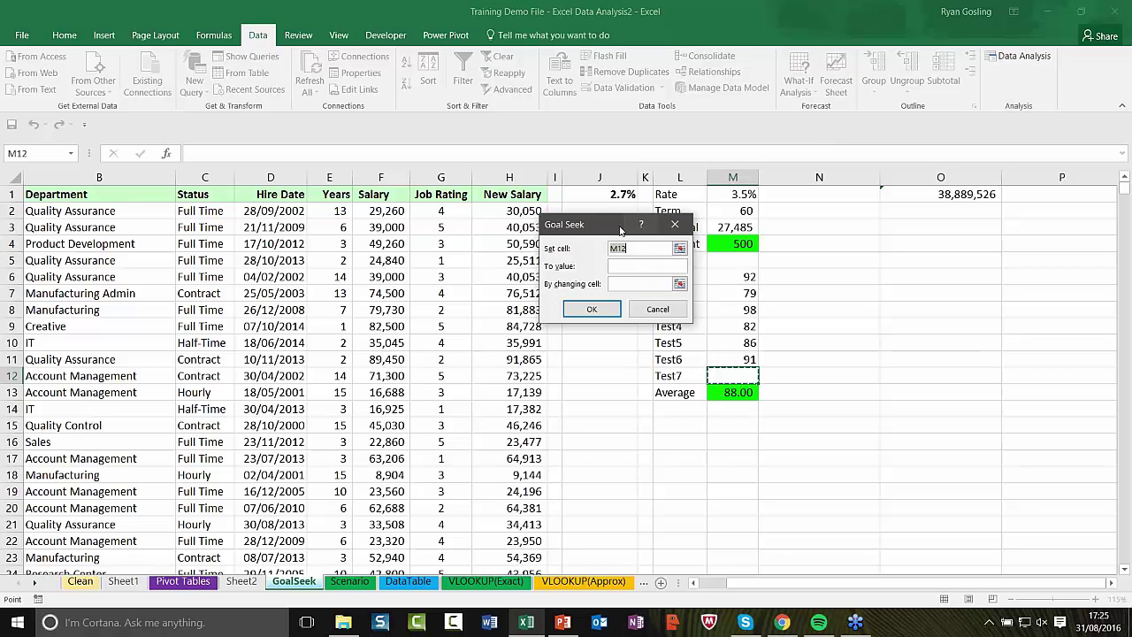
pyautogui.moveTo(624, 232); pyautogui.dragTo(512, 197)
pyautogui.click(510, 233)
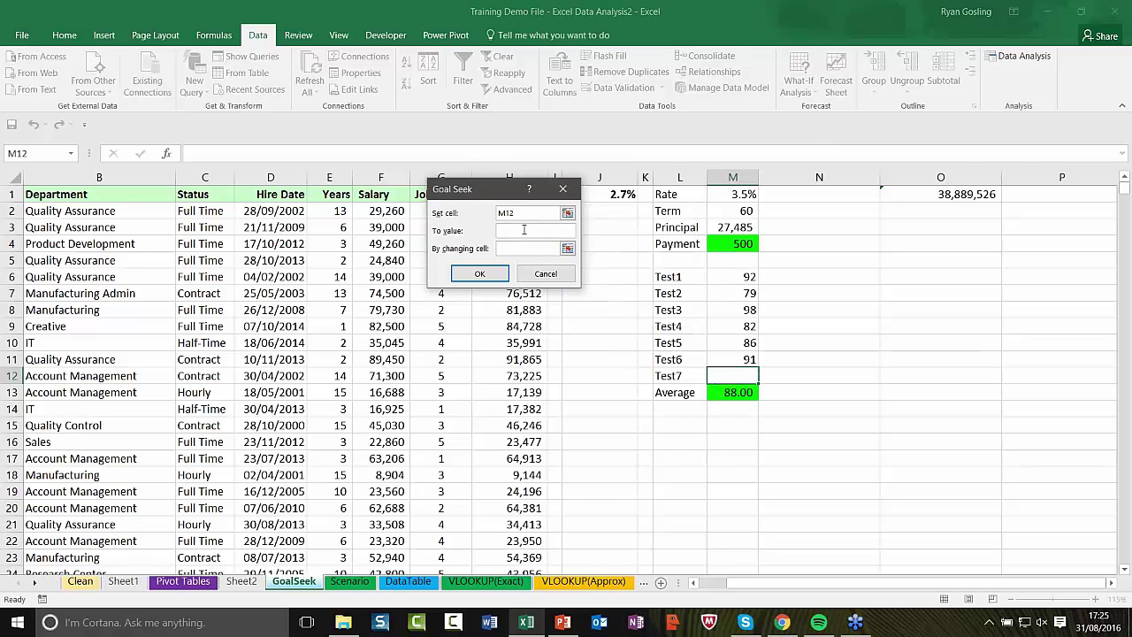
pyautogui.write('89.5')
pyautogui.press('Tab')
pyautogui.click(738, 379)
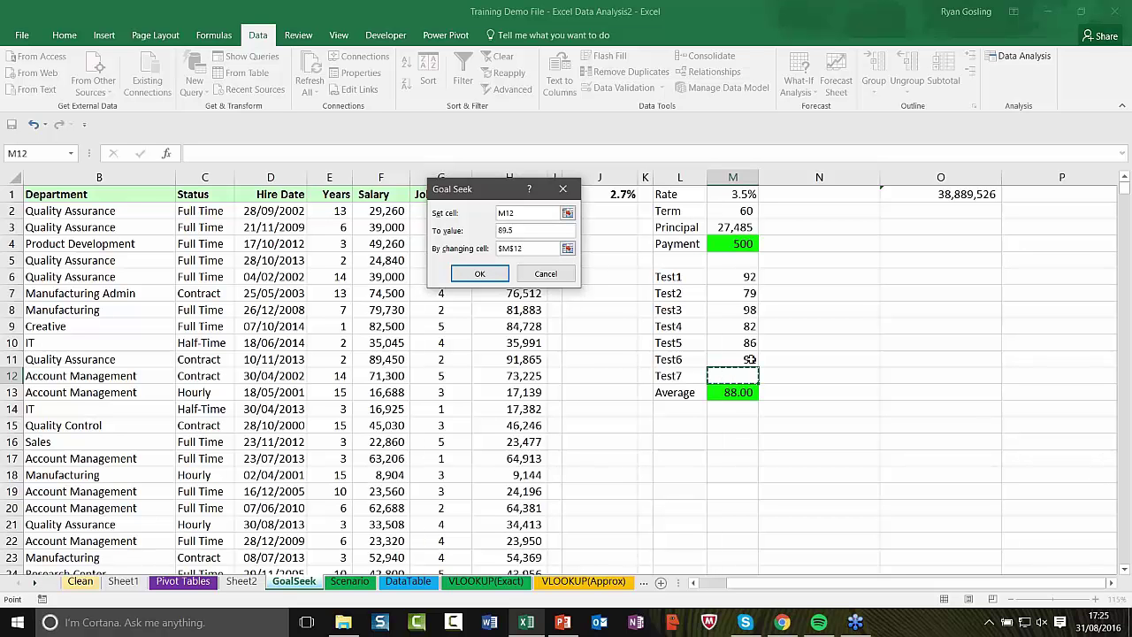
pyautogui.click(457, 277)
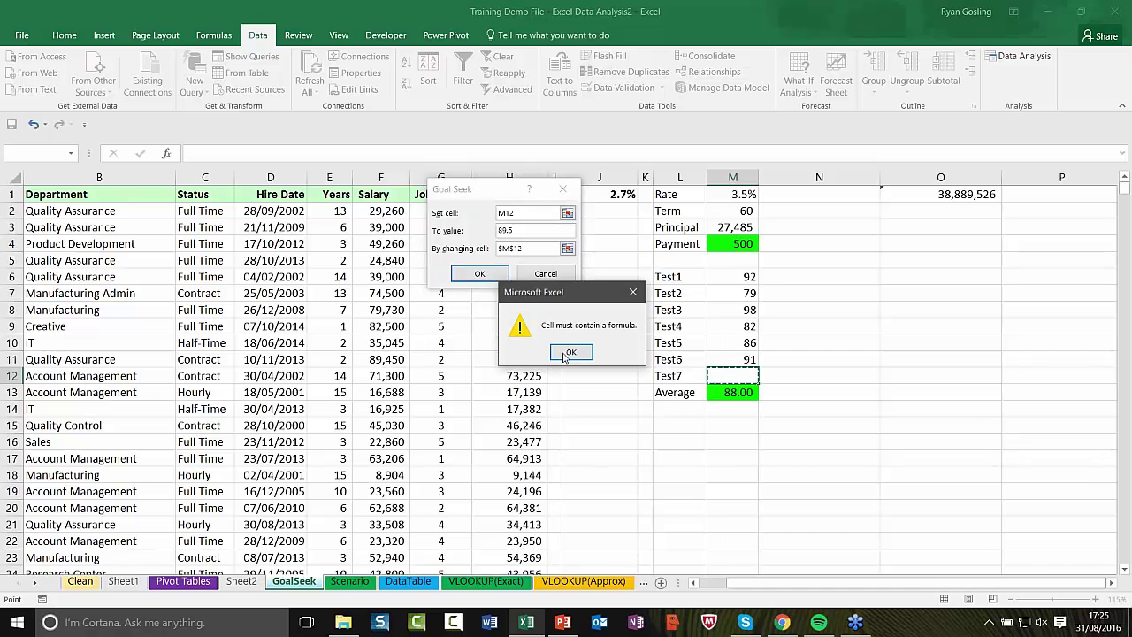
pyautogui.click(570, 353)
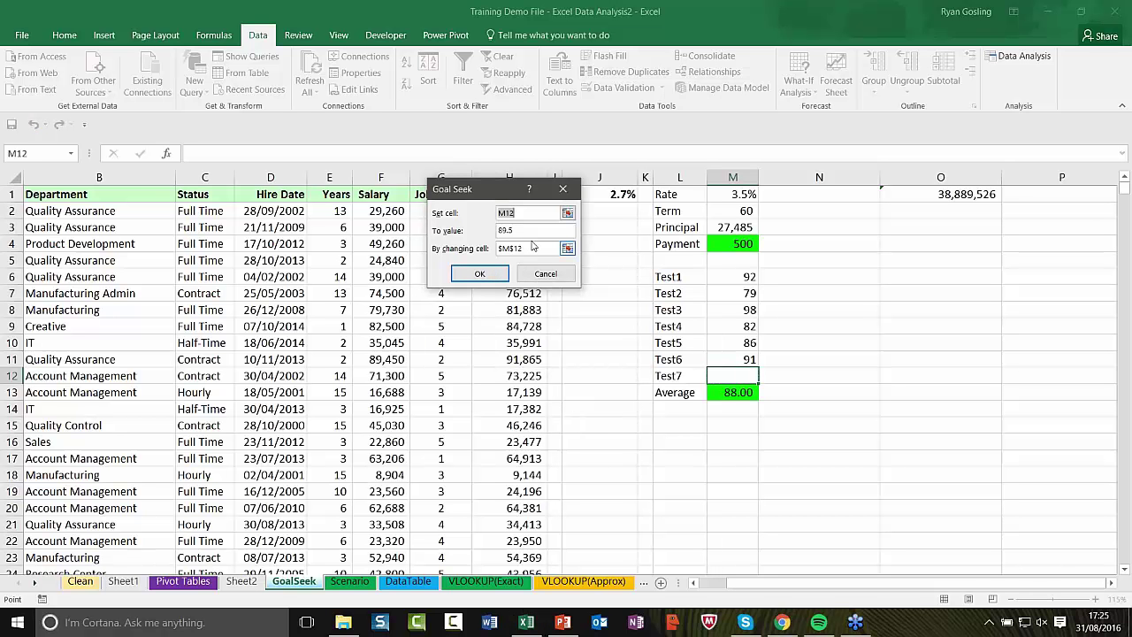
pyautogui.click(566, 191)
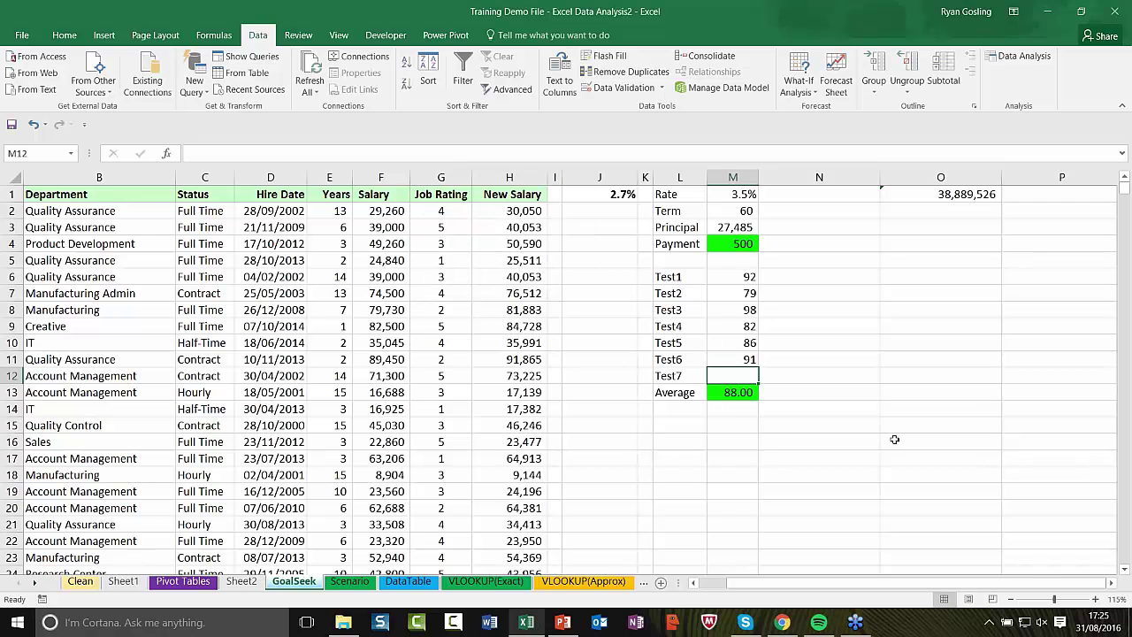
pyautogui.click(897, 410)
pyautogui.click(736, 460)
pyautogui.click(735, 376)
pyautogui.click(813, 93)
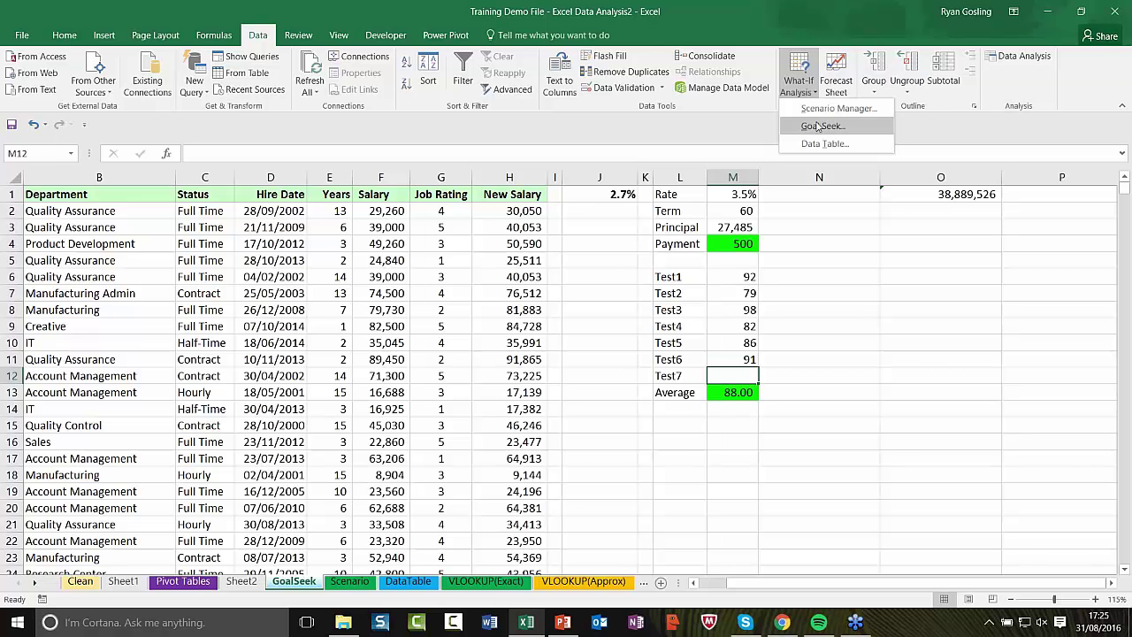
pyautogui.click(821, 125)
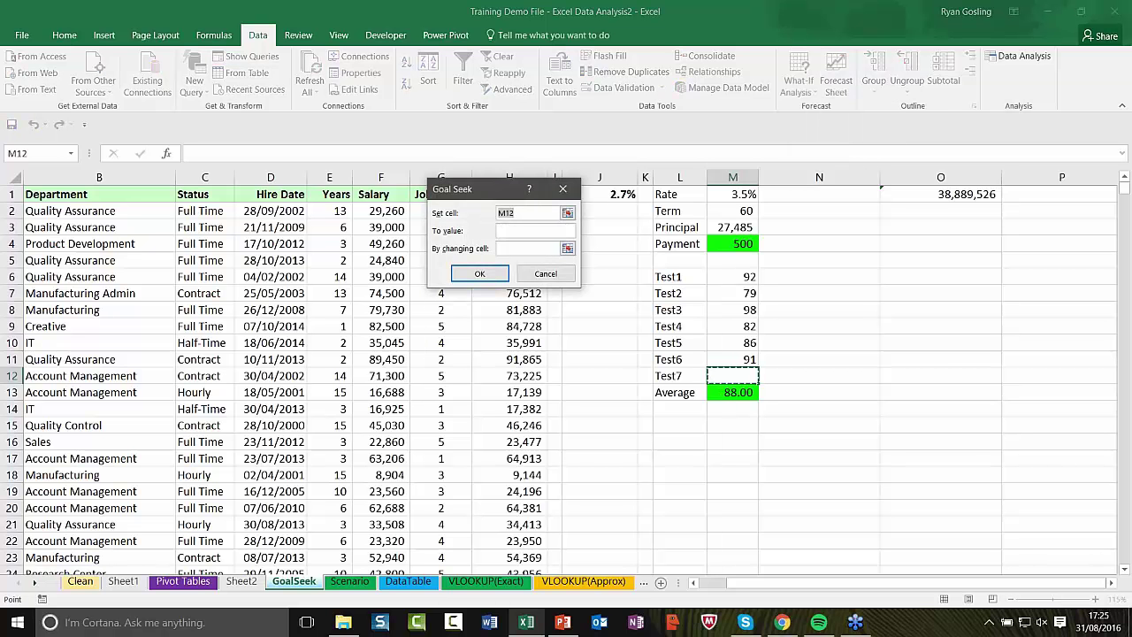
pyautogui.click(513, 230)
pyautogui.write('89.5')
pyautogui.click(505, 247)
pyautogui.click(733, 375)
pyautogui.click(480, 274)
pyautogui.click(570, 353)
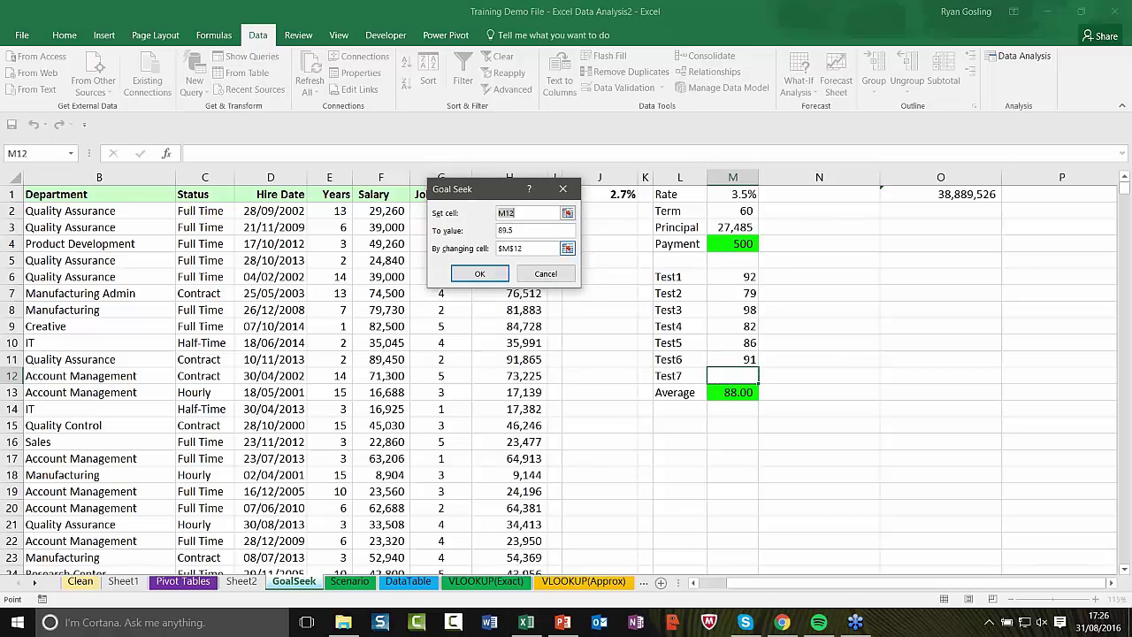
pyautogui.press('Escape')
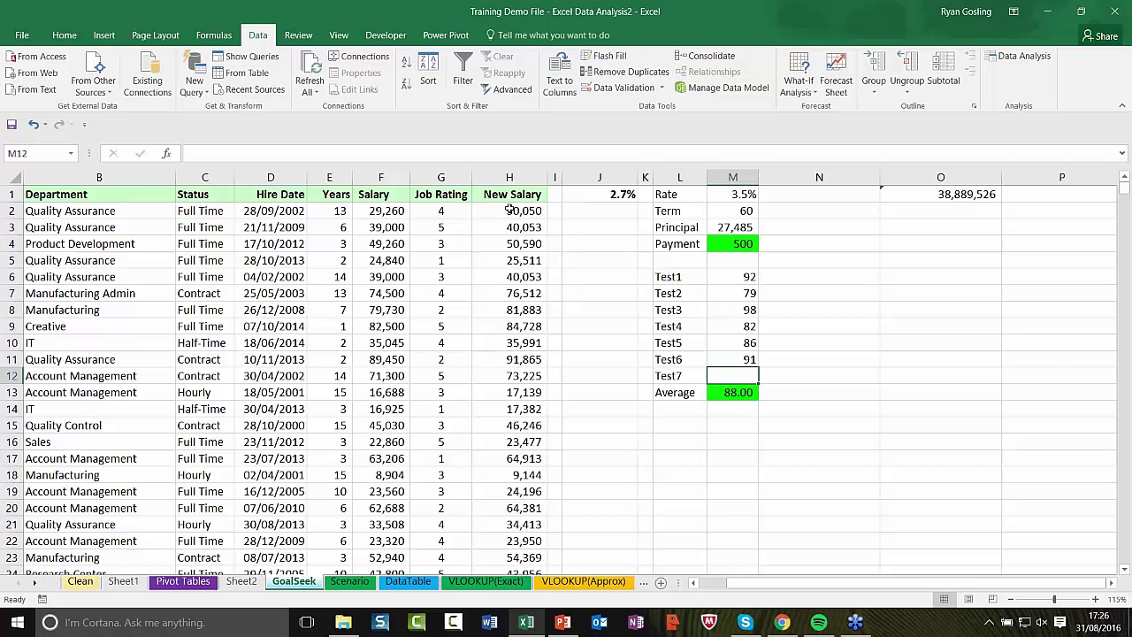
# Try a Goal Seek on the Average cell M13 with a target of 89.5 by changing the Test7 cell M12, and discard the solution.
pyautogui.click(714, 299)
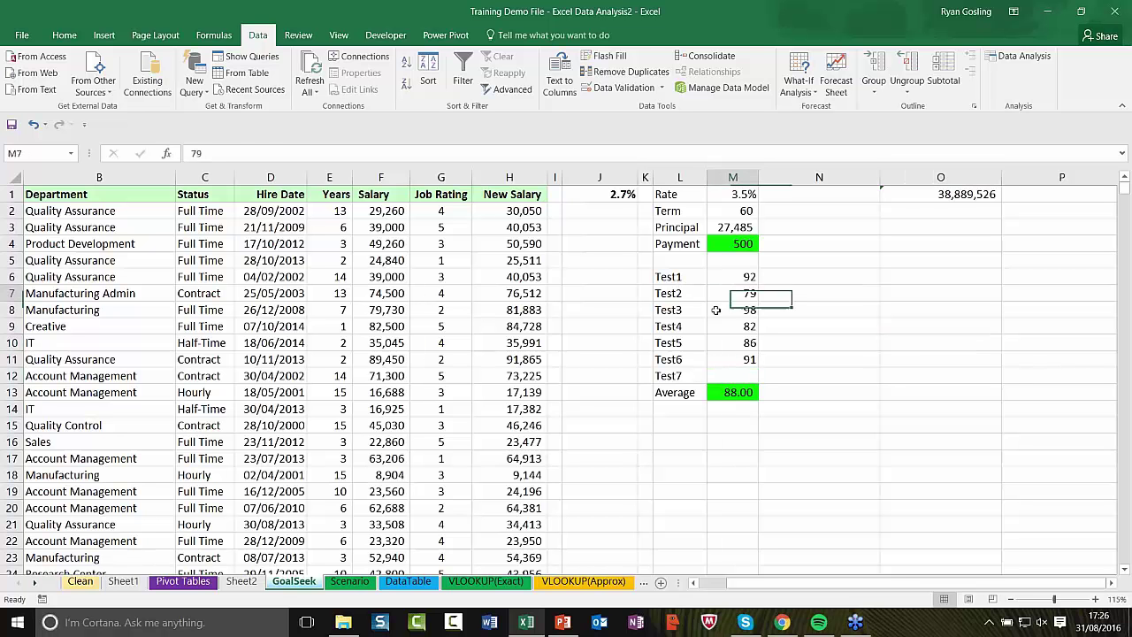
pyautogui.click(743, 393)
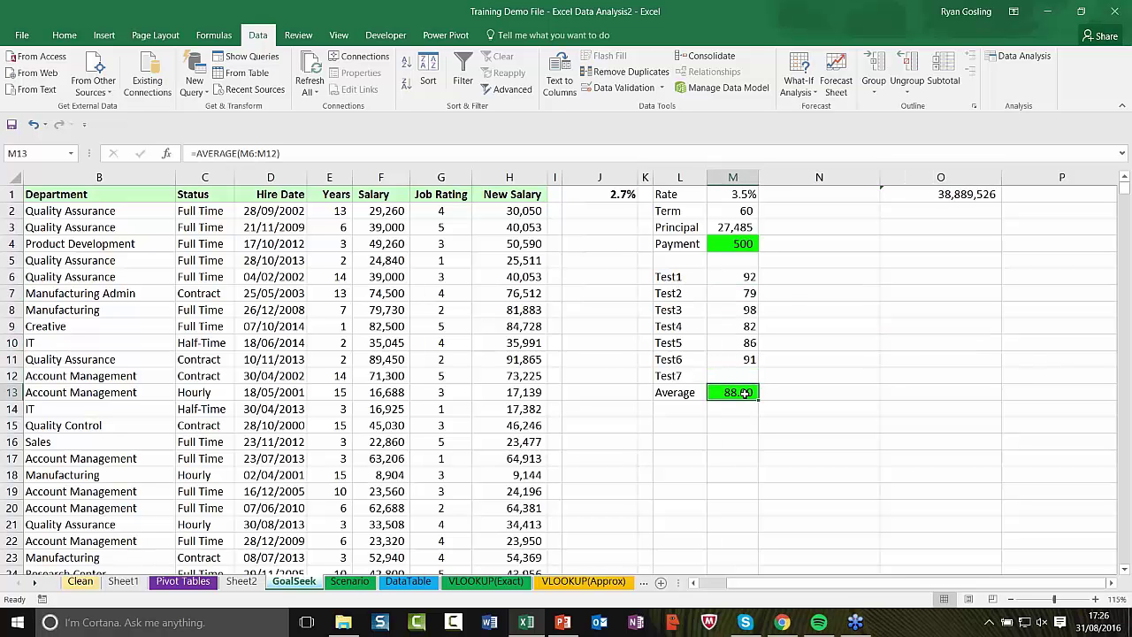
pyautogui.click(805, 88)
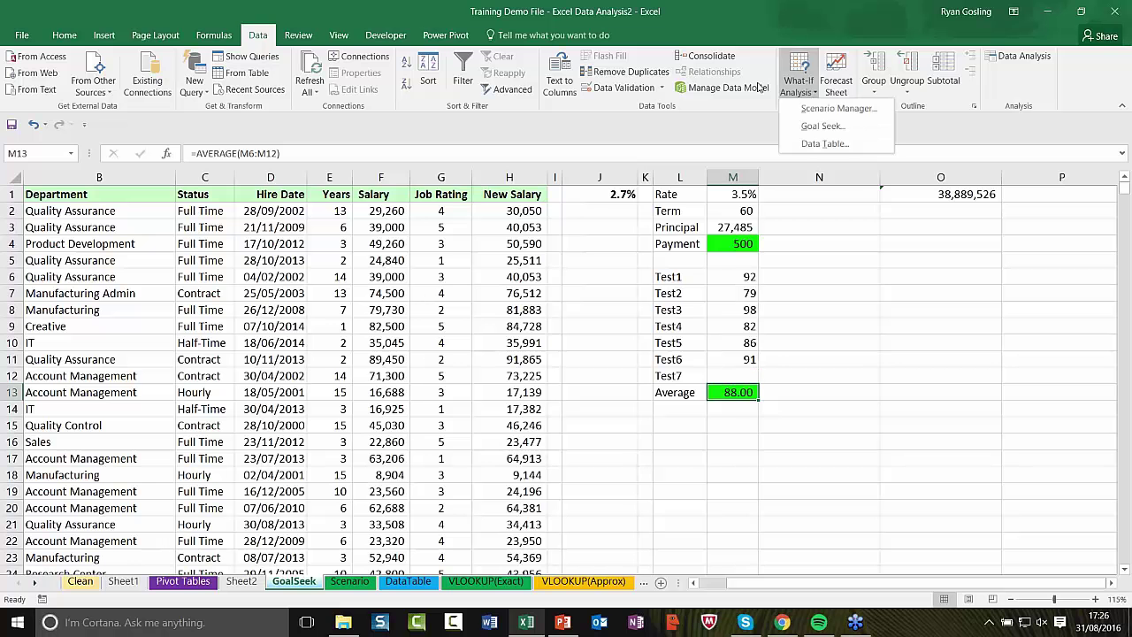
pyautogui.click(820, 126)
pyautogui.click(522, 230)
pyautogui.write('89')
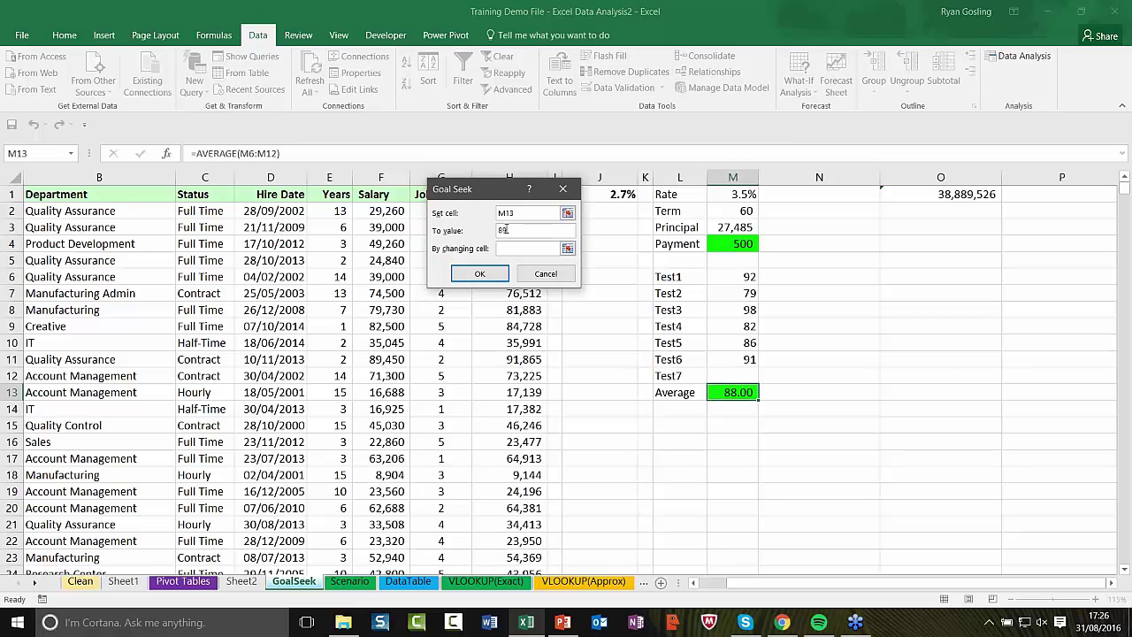
pyautogui.write('.5')
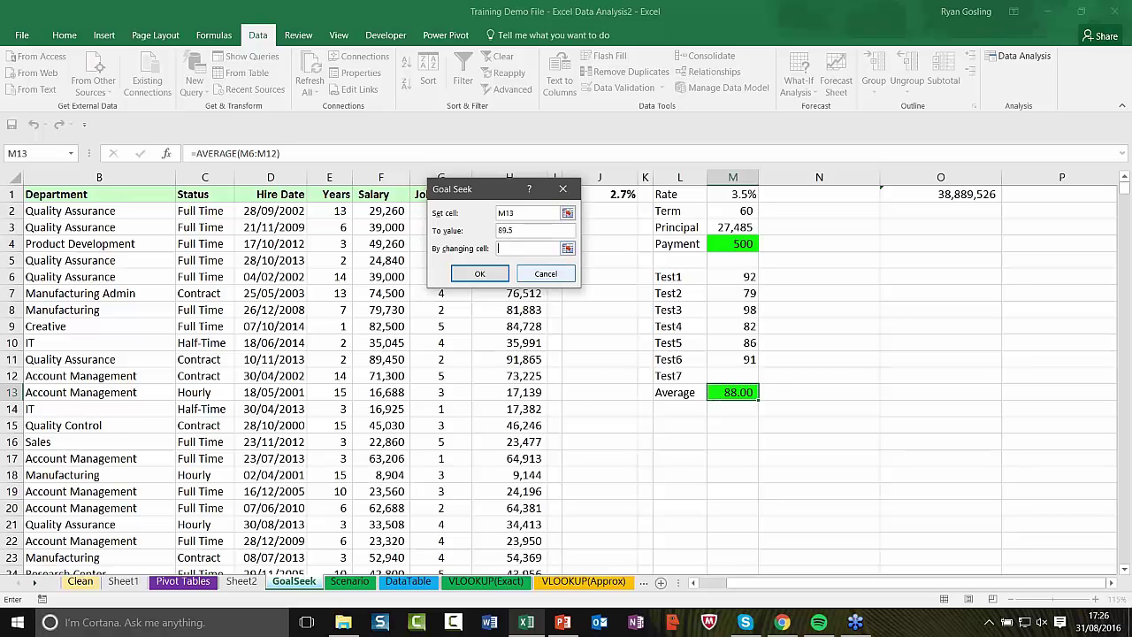
pyautogui.press('Tab')
pyautogui.click(740, 380)
pyautogui.click(504, 275)
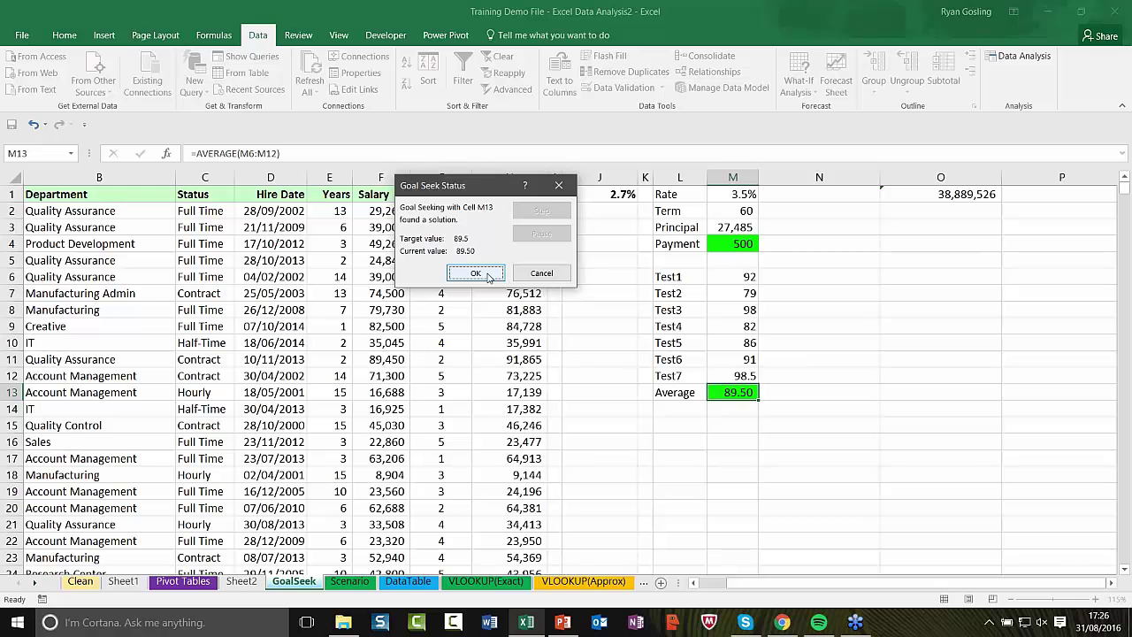
pyautogui.click(559, 185)
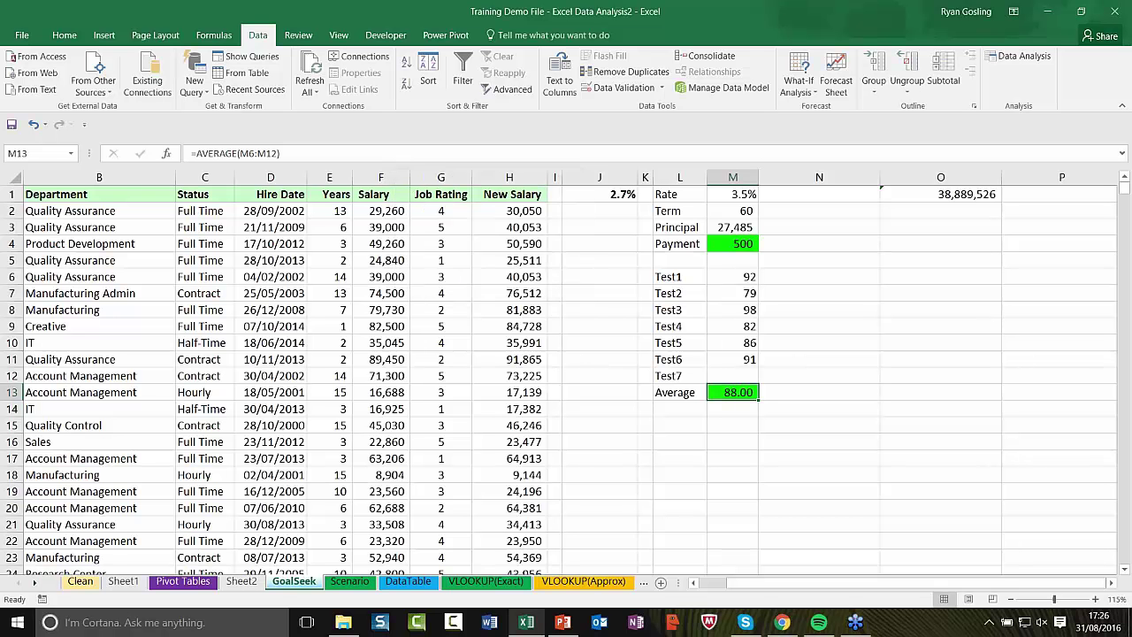
# Examine the New Salary formula in H2, its source Salary cell and the percentage increase cell J1.
pyautogui.click(510, 239)
pyautogui.click(509, 211)
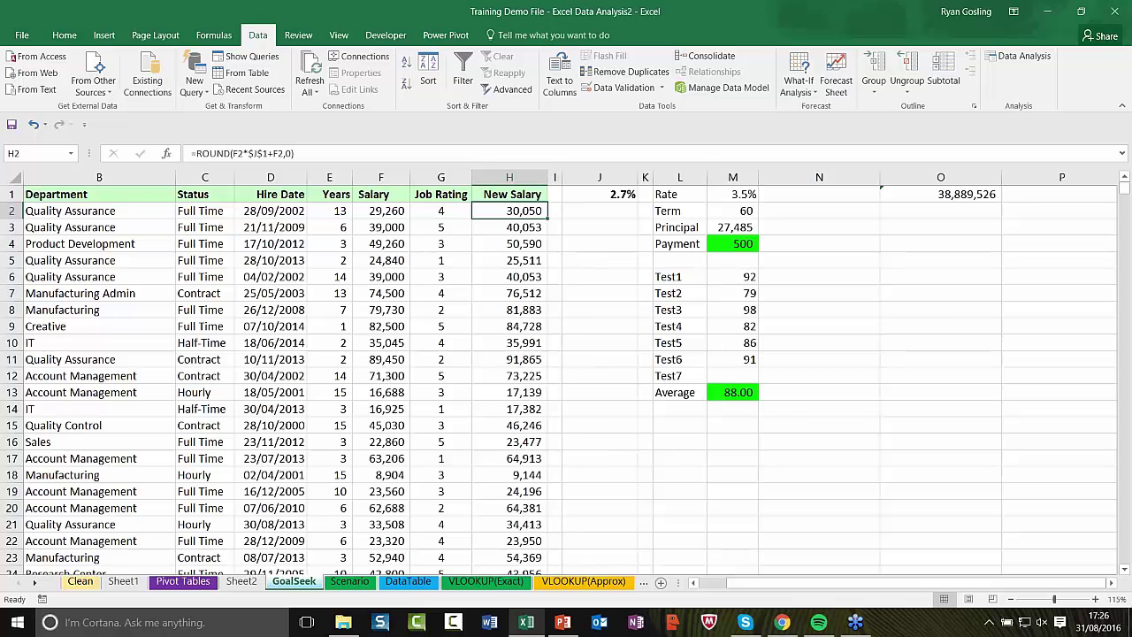
pyautogui.click(371, 212)
pyautogui.click(511, 213)
pyautogui.click(576, 196)
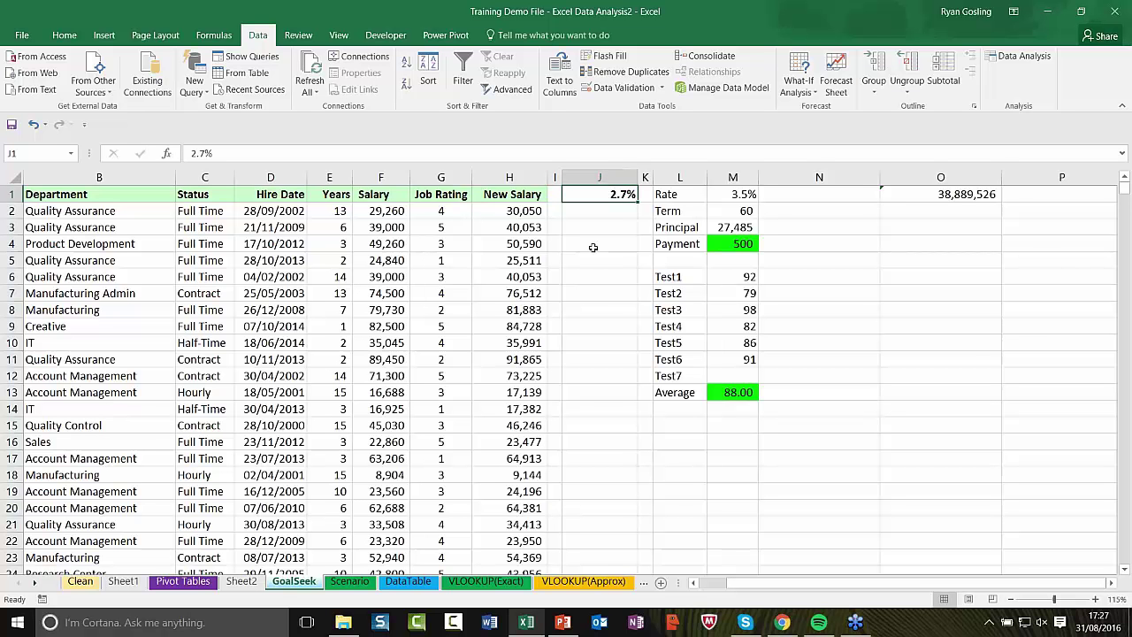
# Goal Seek the New Salary total in O1 to 39000000 by changing the increase percentage in J1, and keep the solution.
pyautogui.click(945, 194)
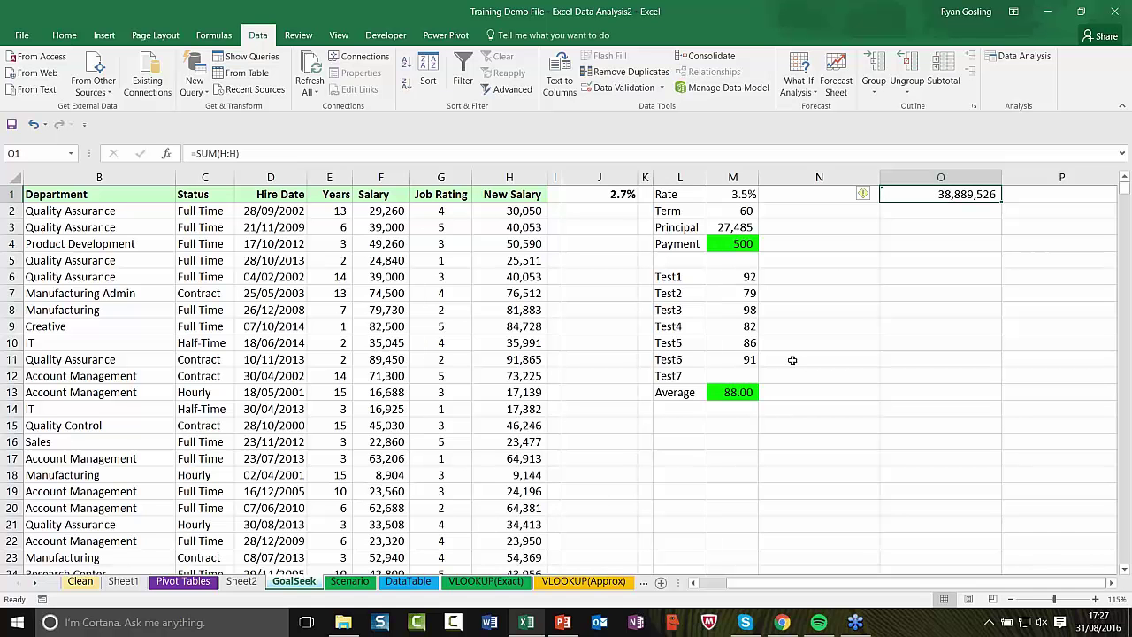
pyautogui.click(802, 88)
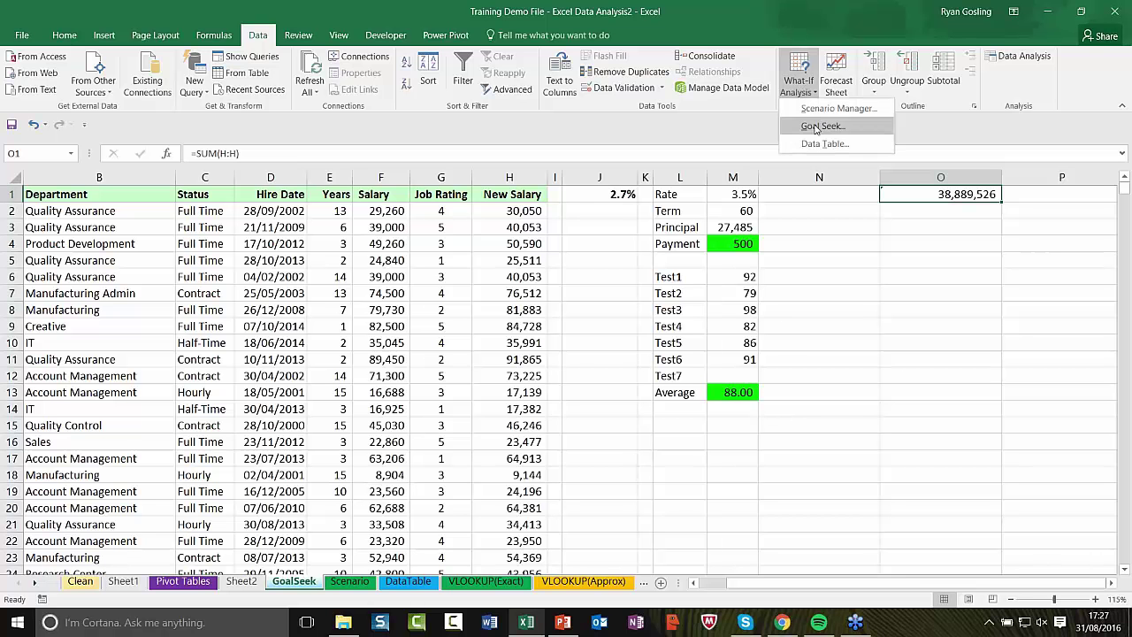
pyautogui.click(823, 126)
pyautogui.click(517, 229)
pyautogui.write('39')
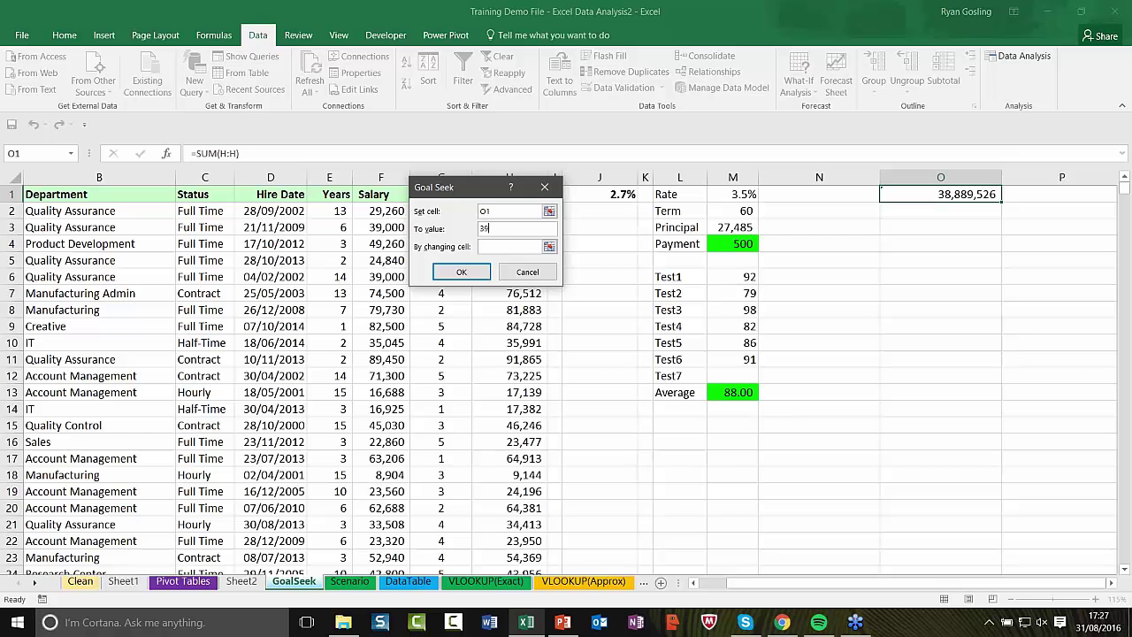
pyautogui.write('000000')
pyautogui.click(503, 246)
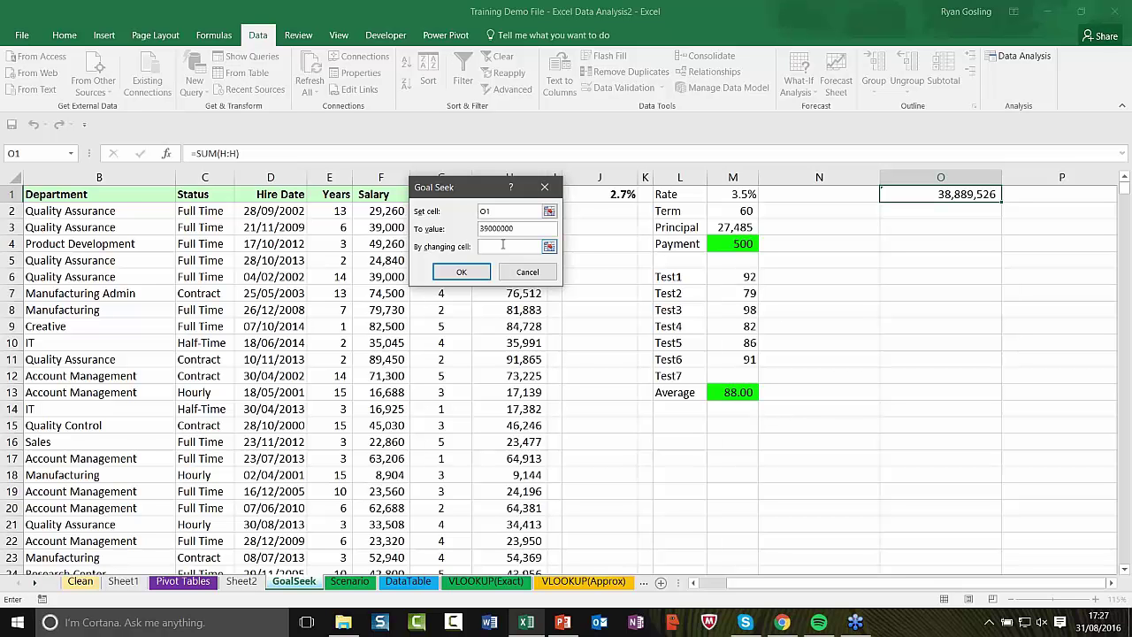
pyautogui.click(610, 194)
pyautogui.click(459, 271)
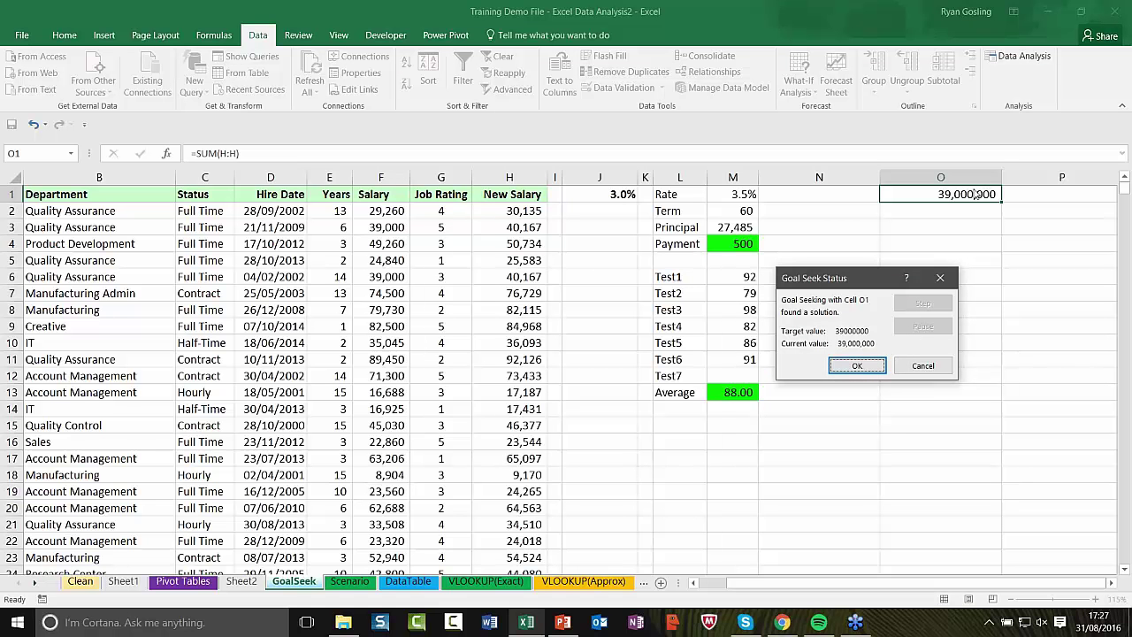
pyautogui.click(860, 367)
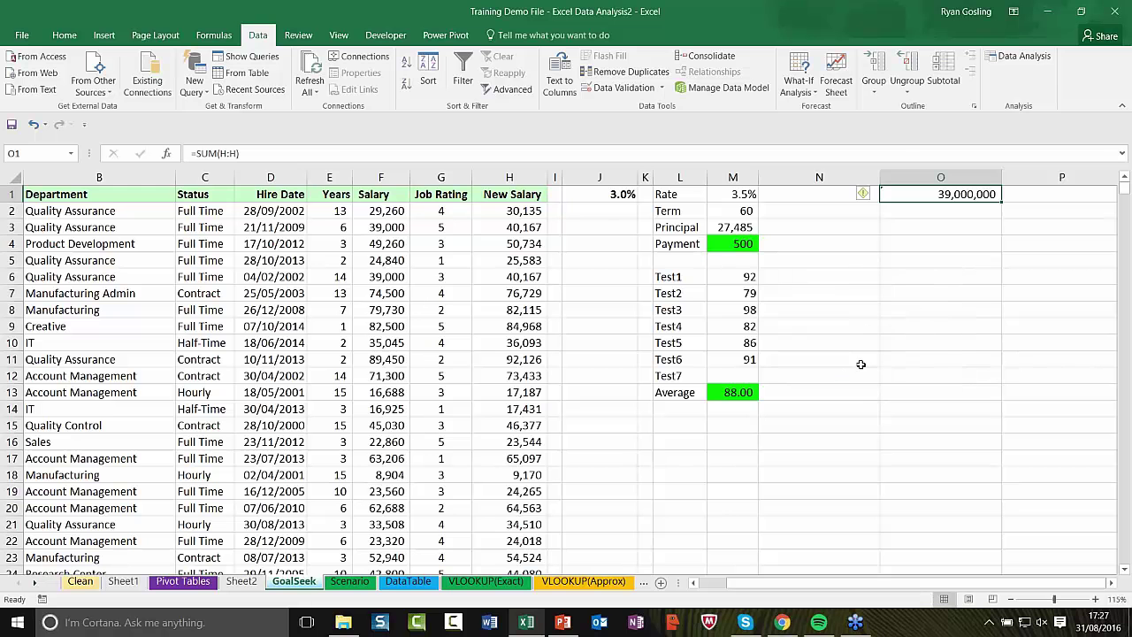
pyautogui.click(852, 270)
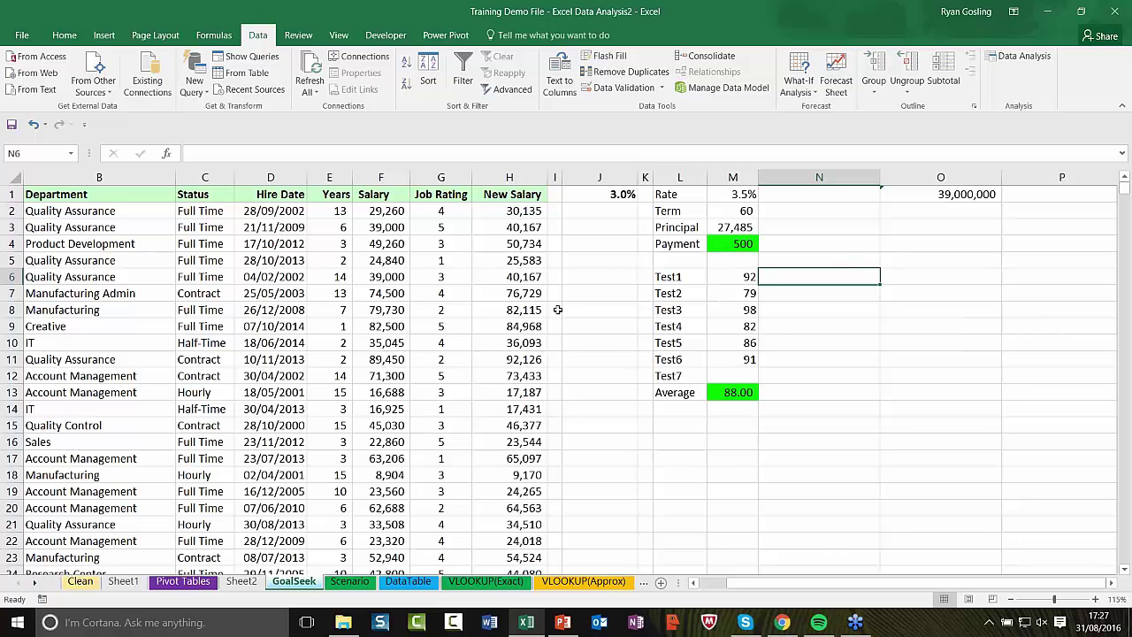
# Go to the Scenario sheet and examine the 2017 budget projections, including the February Shipping formula.
pyautogui.click(348, 581)
pyautogui.click(424, 352)
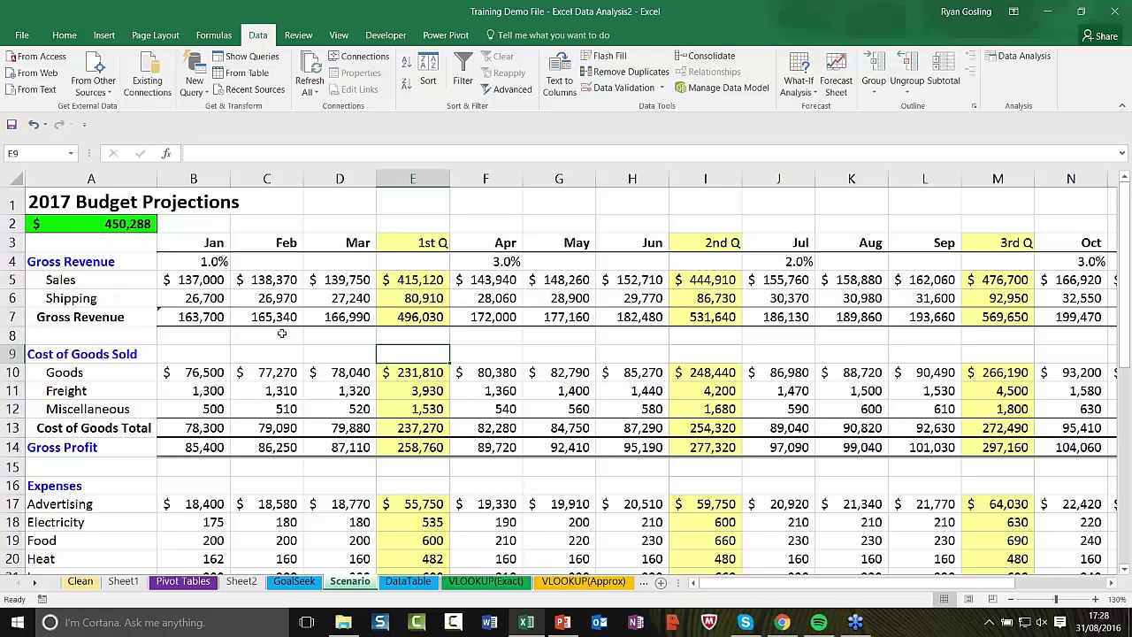
pyautogui.click(343, 339)
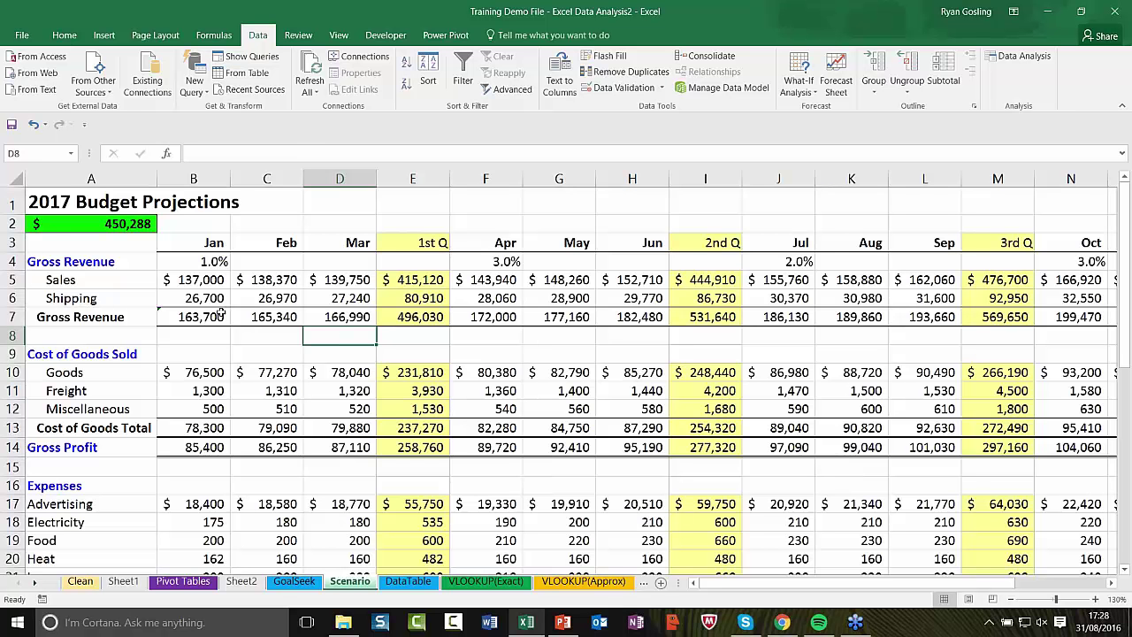
pyautogui.click(250, 299)
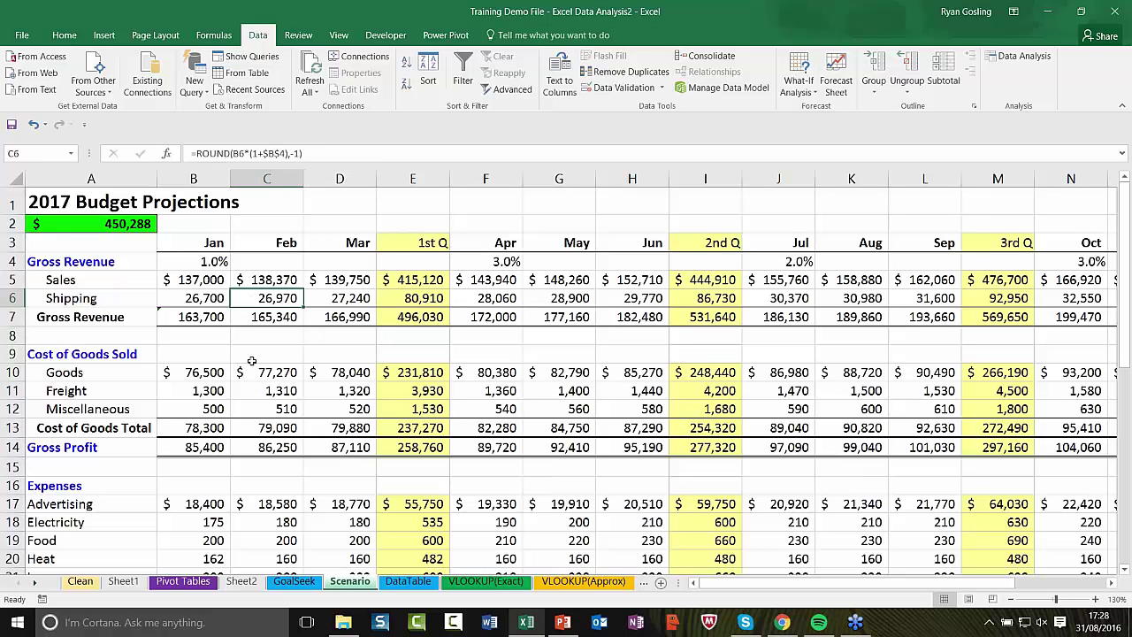
# Start a new scenario in Scenario Manager and name it Normal.
pyautogui.click(807, 92)
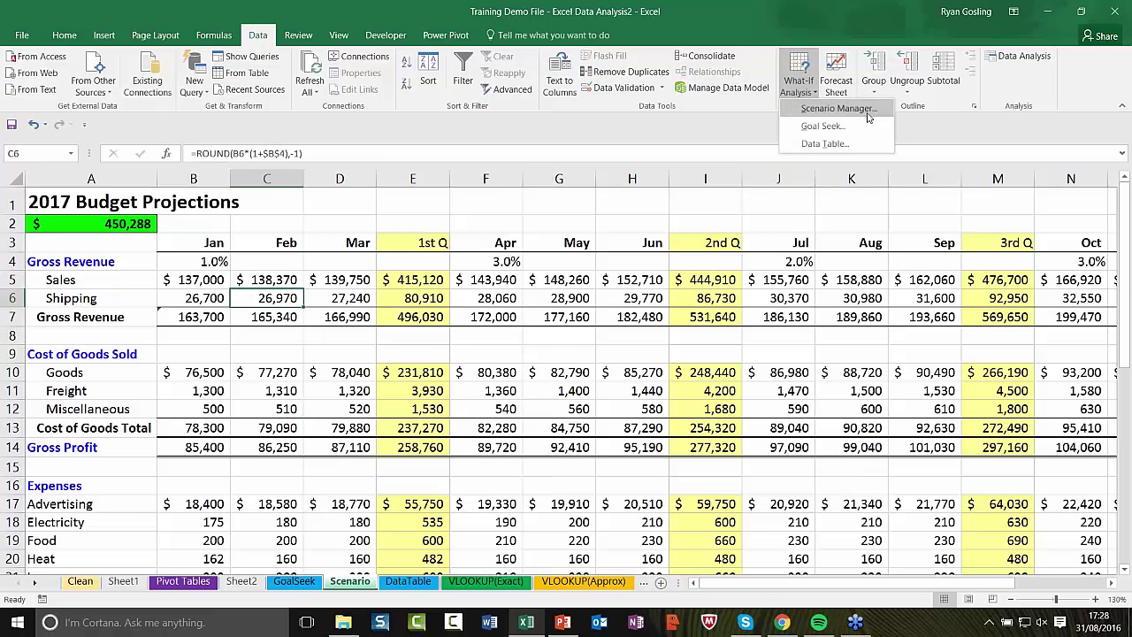
pyautogui.click(839, 109)
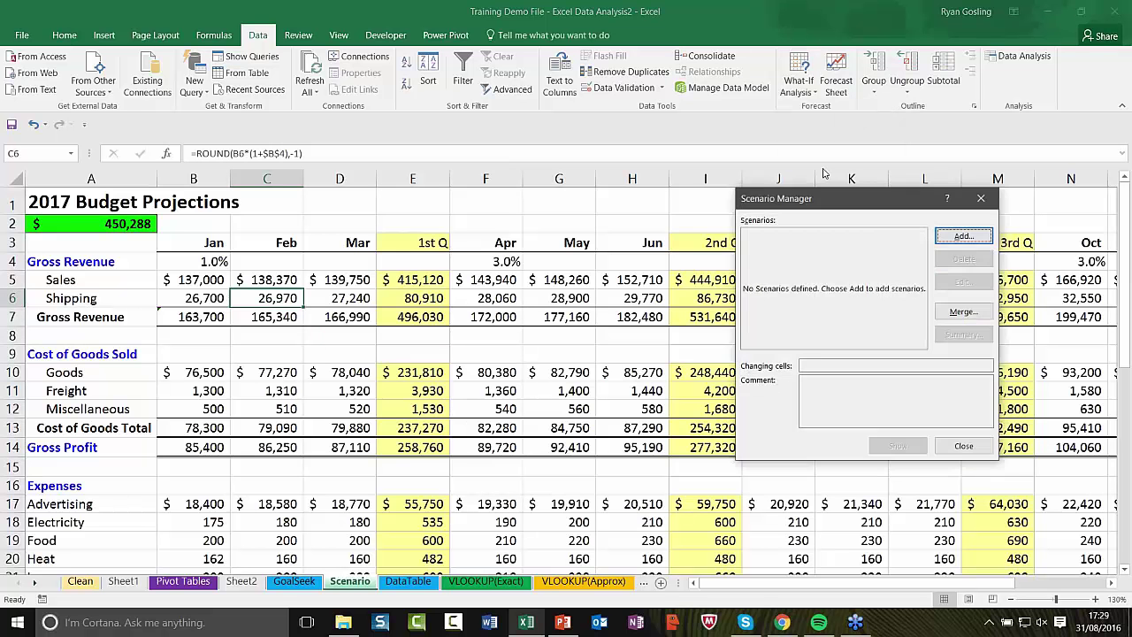
pyautogui.click(964, 236)
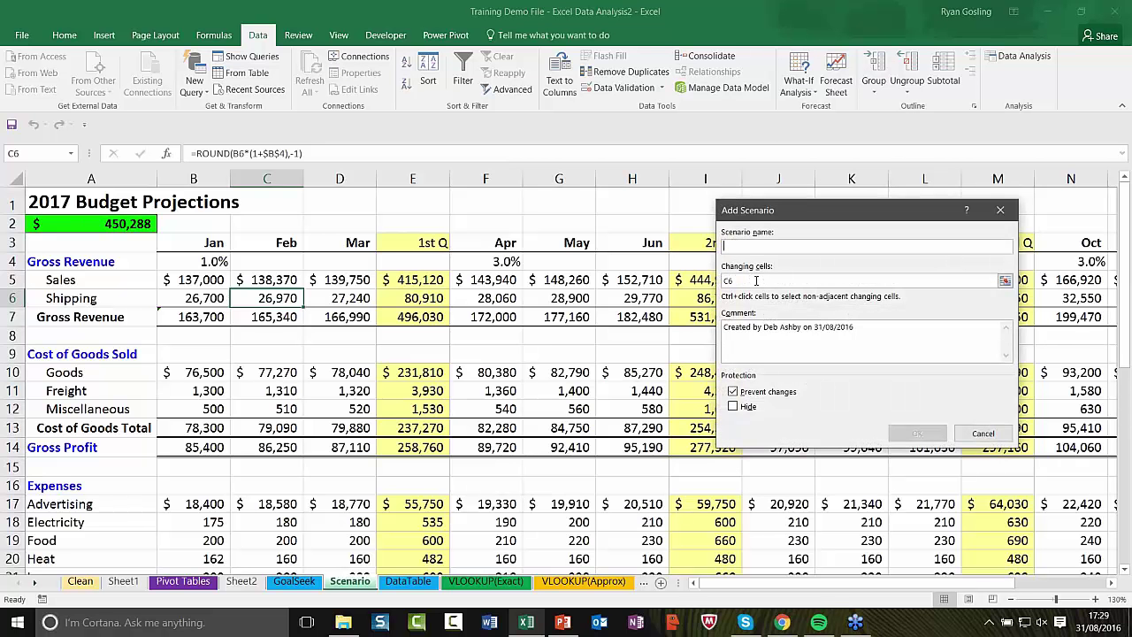
pyautogui.write('No')
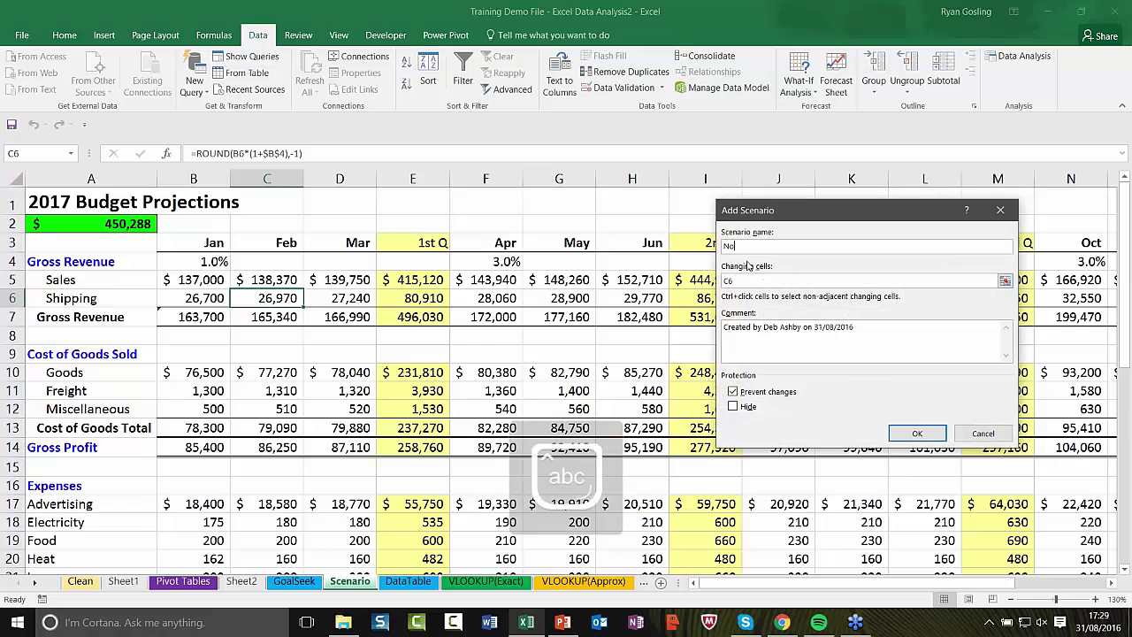
pyautogui.write('rmal')
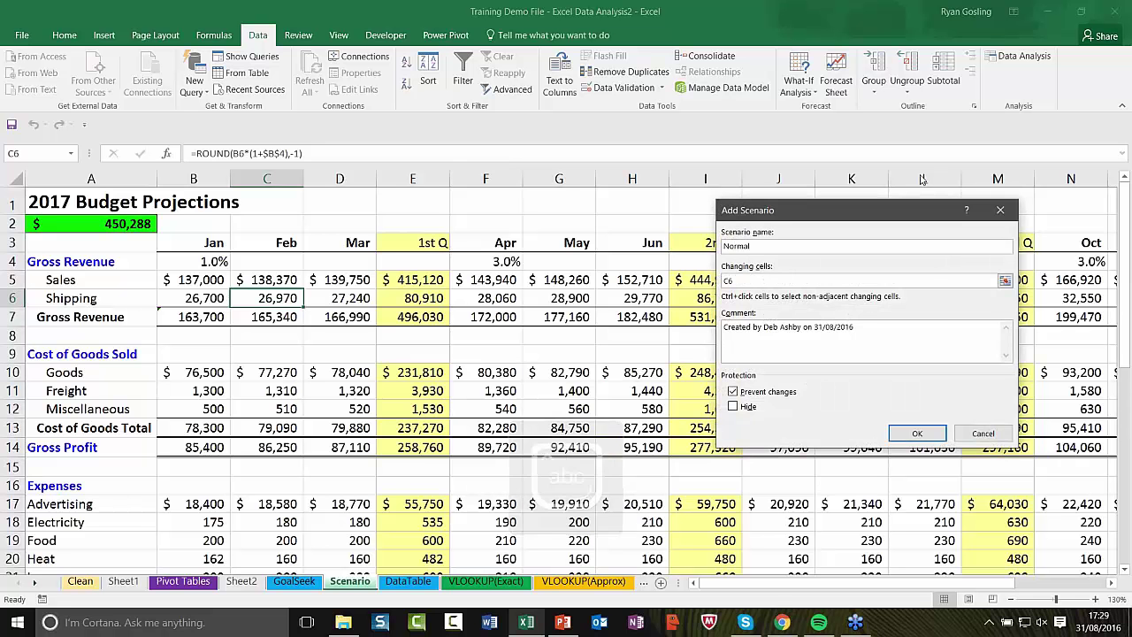
# Set the Normal scenario's changing cells to B5, B6, B10, B11 and B12, and save it with the existing January values.
pyautogui.click(754, 279)
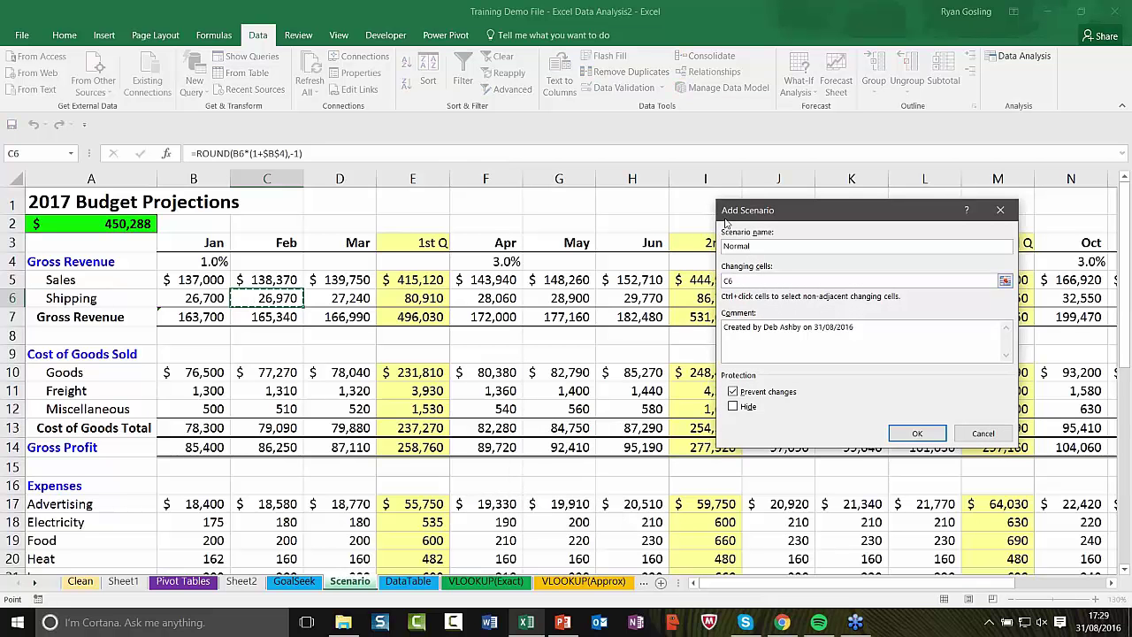
pyautogui.doubleClick(733, 280)
pyautogui.press('BackSpace')
pyautogui.click(197, 279)
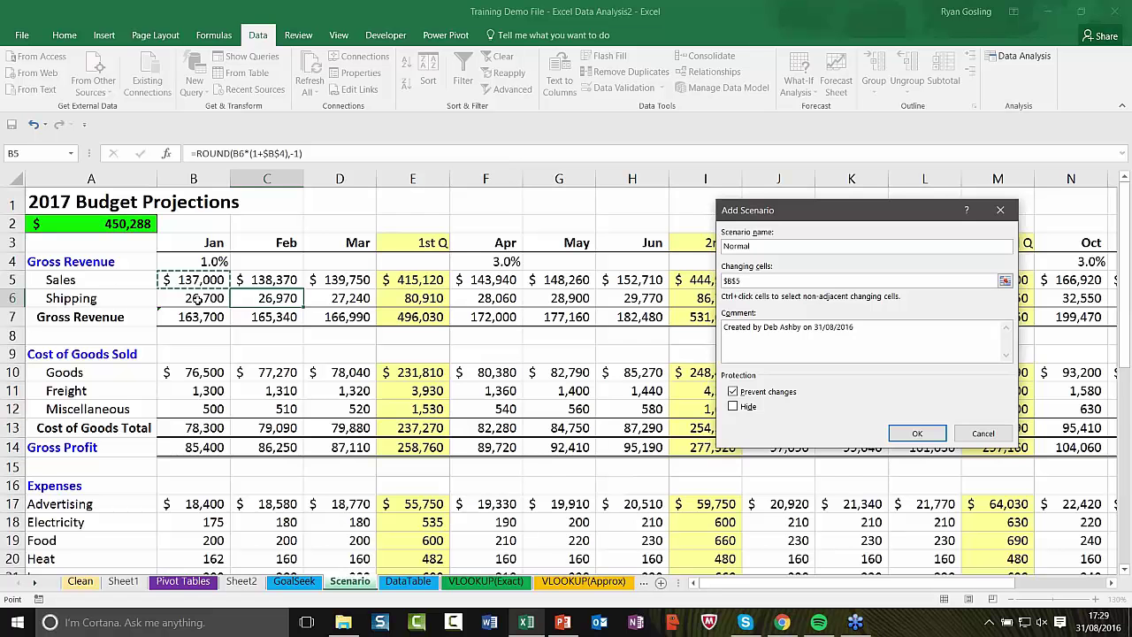
pyautogui.keyDown('ctrl'); pyautogui.click(198, 299); pyautogui.keyUp('ctrl')
pyautogui.keyDown('ctrl'); pyautogui.click(199, 373); pyautogui.keyUp('ctrl')
pyautogui.keyDown('ctrl'); pyautogui.click(198, 391); pyautogui.keyUp('ctrl')
pyautogui.keyDown('ctrl'); pyautogui.click(199, 410); pyautogui.keyUp('ctrl')
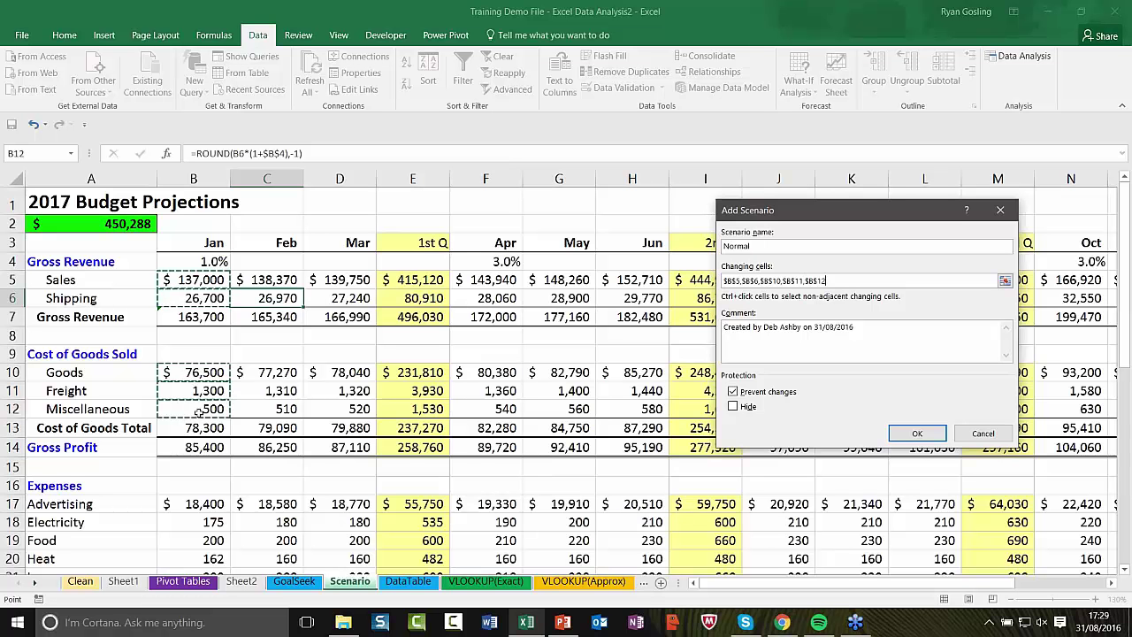
pyautogui.click(913, 434)
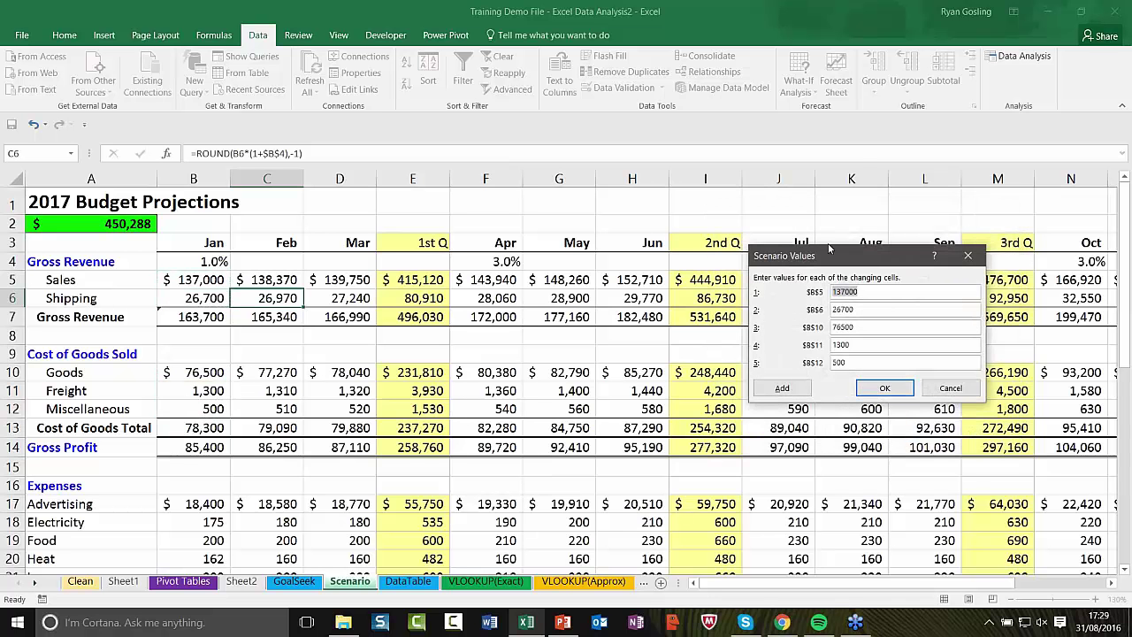
pyautogui.moveTo(921, 260); pyautogui.dragTo(799, 182)
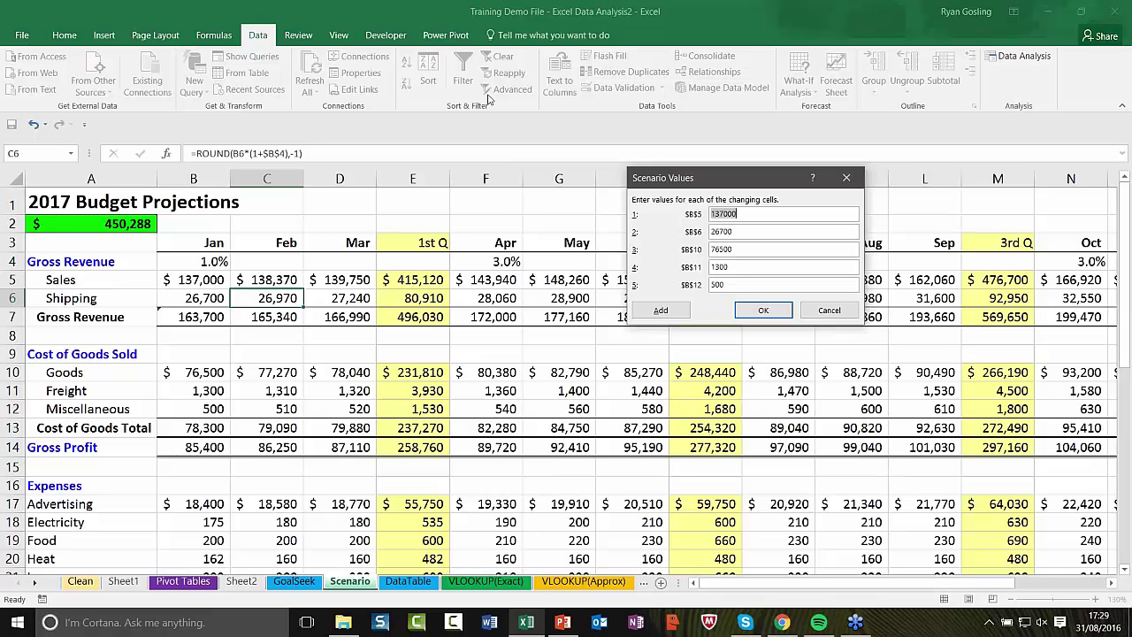
pyautogui.click(763, 310)
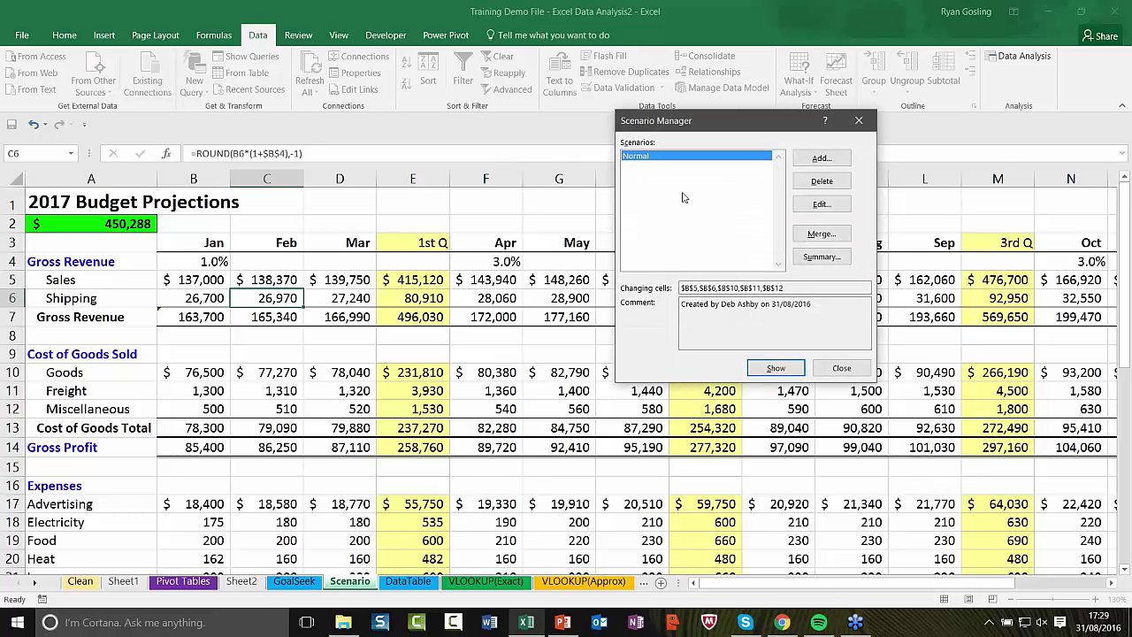
# Start a second scenario named Low with the same changing cells.
pyautogui.click(820, 159)
pyautogui.write('Low')
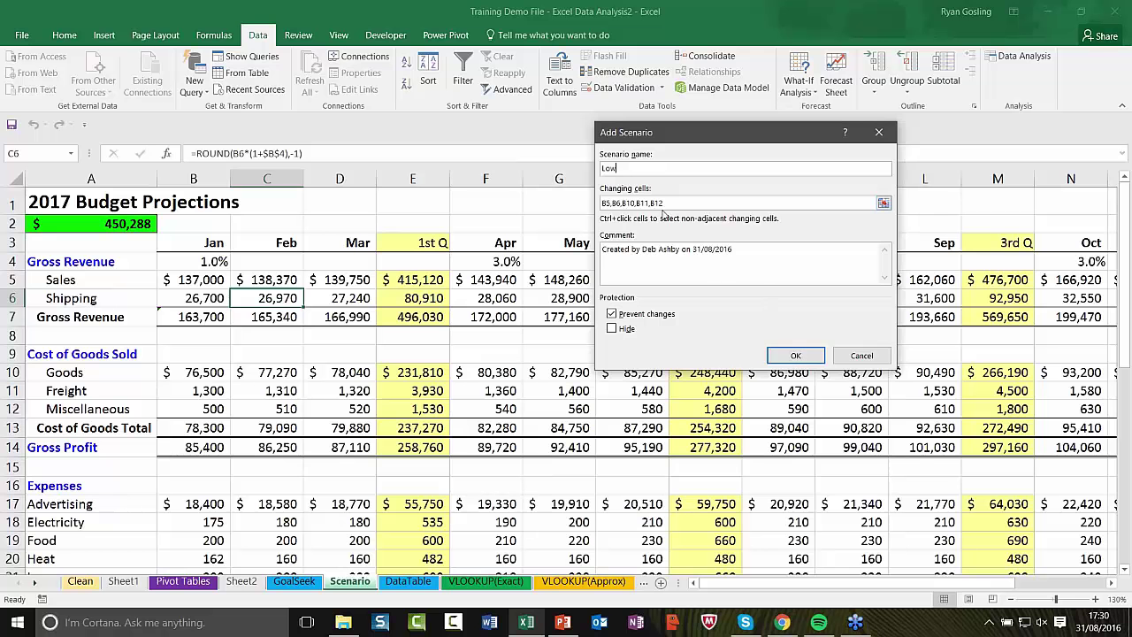
pyautogui.click(797, 355)
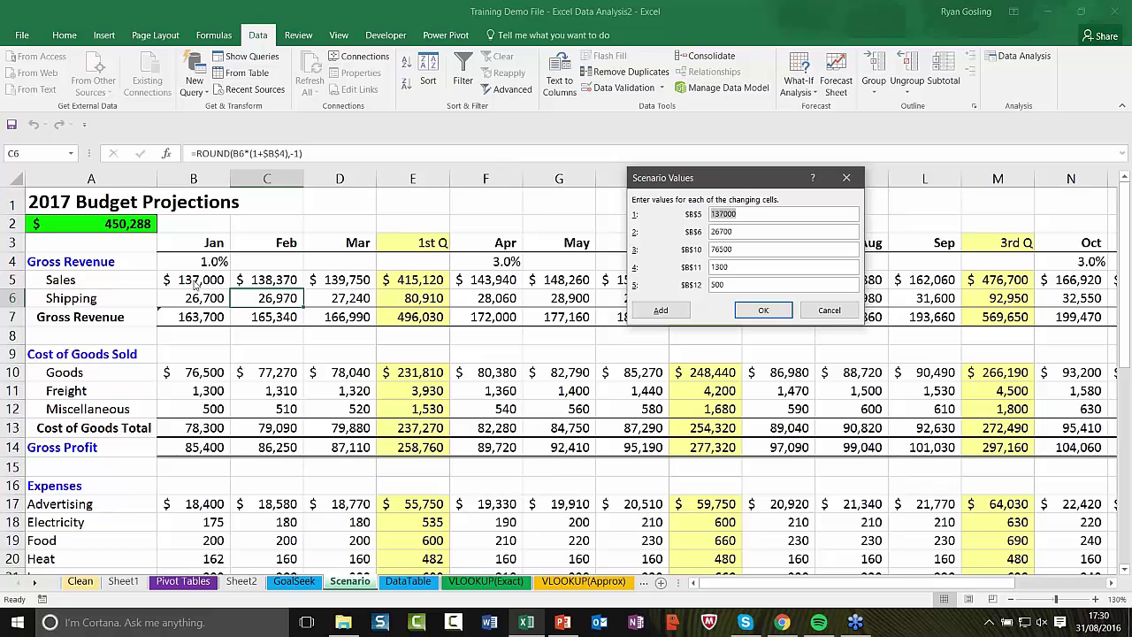
# Enter the Low scenario's values for January Sales, Shipping, Goods (76000) and Miscellaneous, and save the scenario.
pyautogui.click(723, 215)
pyautogui.doubleClick(751, 214)
pyautogui.write('120')
pyautogui.doubleClick(739, 230)
pyautogui.write('2')
pyautogui.doubleClick(741, 247)
pyautogui.write('76000')
pyautogui.press('Tab')
pyautogui.press('Tab')
pyautogui.write('40')
pyautogui.click(764, 309)
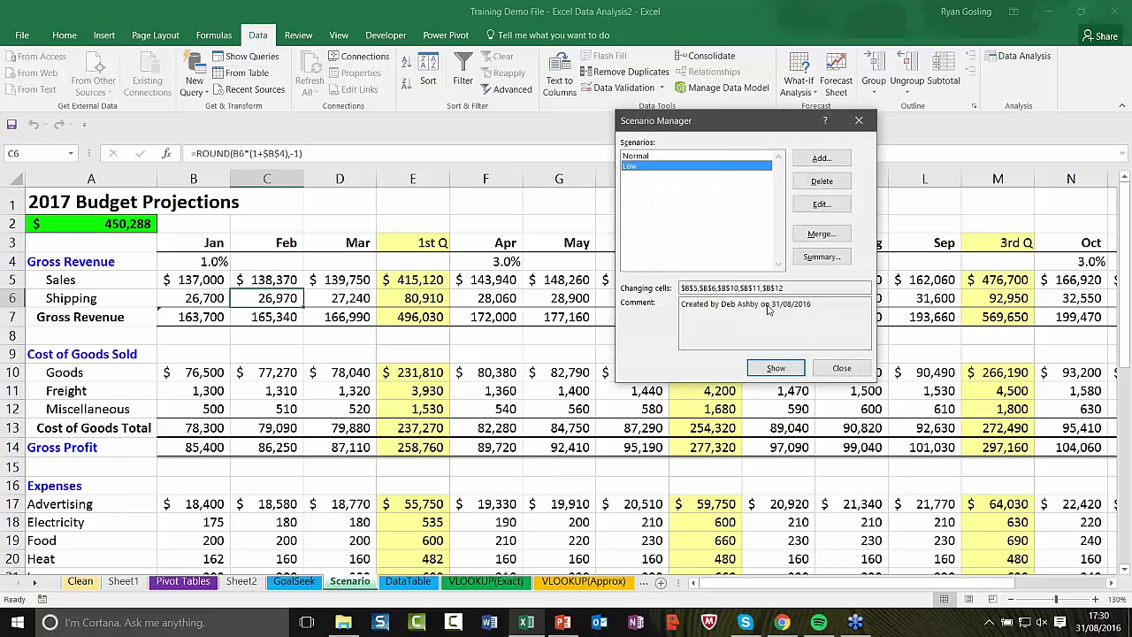
# Start a third scenario named High with the same changing cells.
pyautogui.click(822, 158)
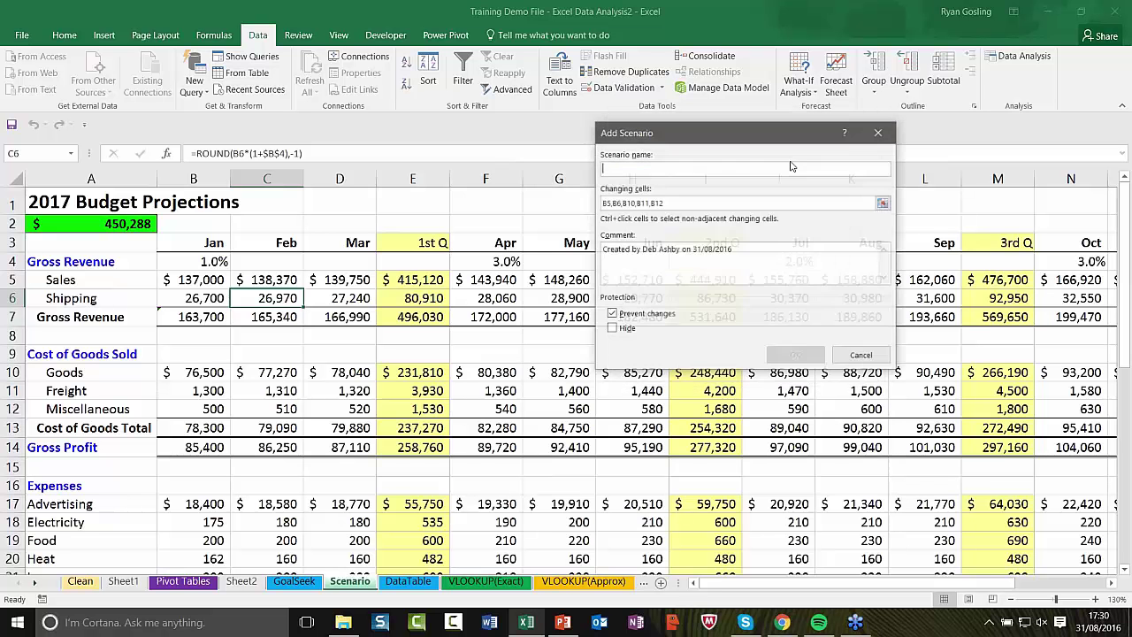
pyautogui.write('High')
pyautogui.click(773, 359)
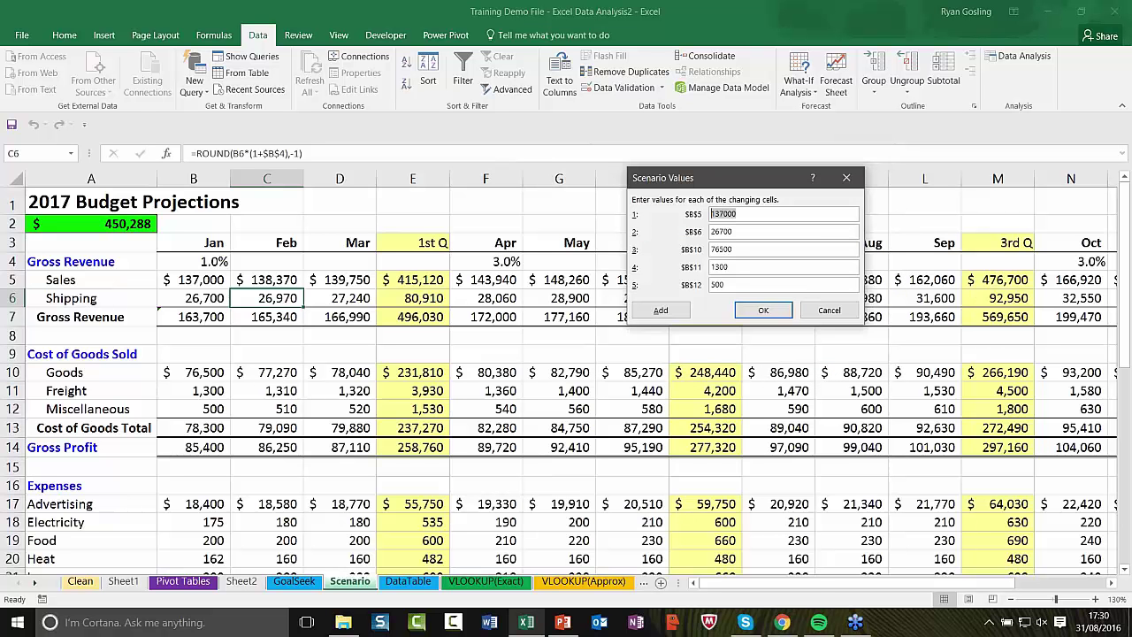
# Set the High scenario's B5 to 160000 and B6 to 35000, and save the scenario.
pyautogui.write('160000')
pyautogui.press('Tab')
pyautogui.write('35000')
pyautogui.click(764, 310)
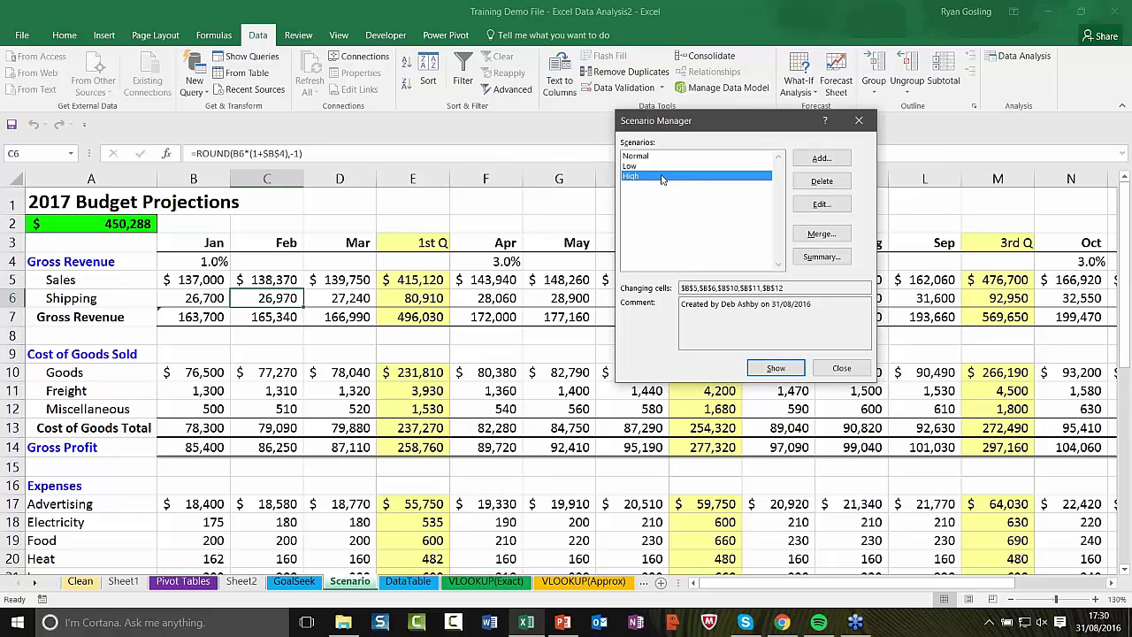
# Show the High scenario and the Low scenario in the budget sheet, and close the Scenario Manager.
pyautogui.click(774, 370)
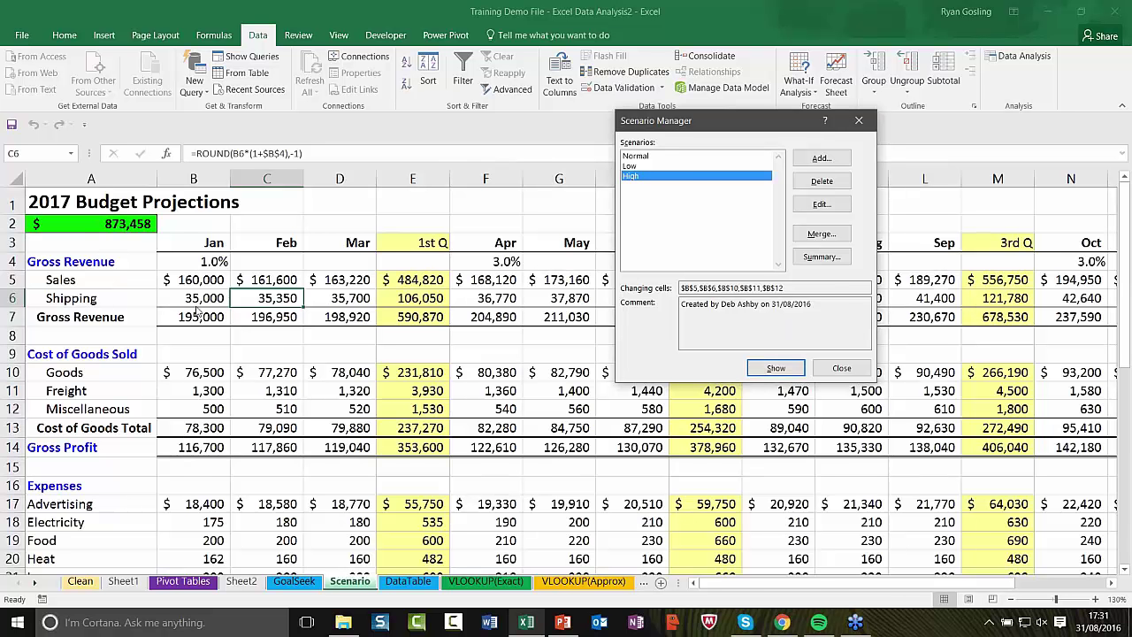
pyautogui.click(630, 165)
pyautogui.click(783, 369)
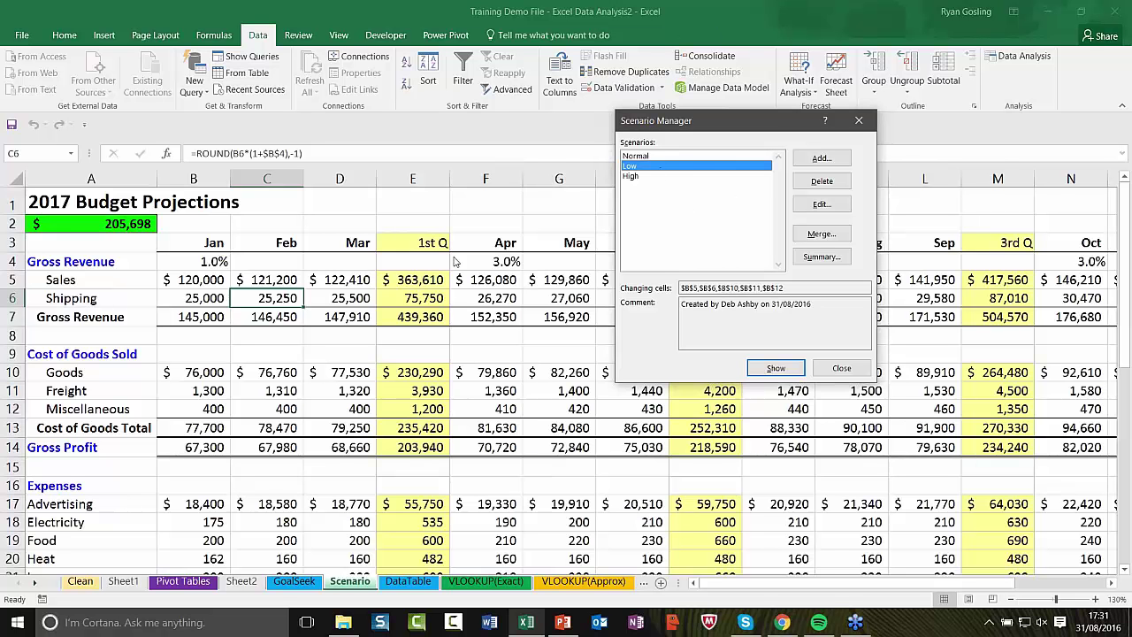
pyautogui.click(865, 122)
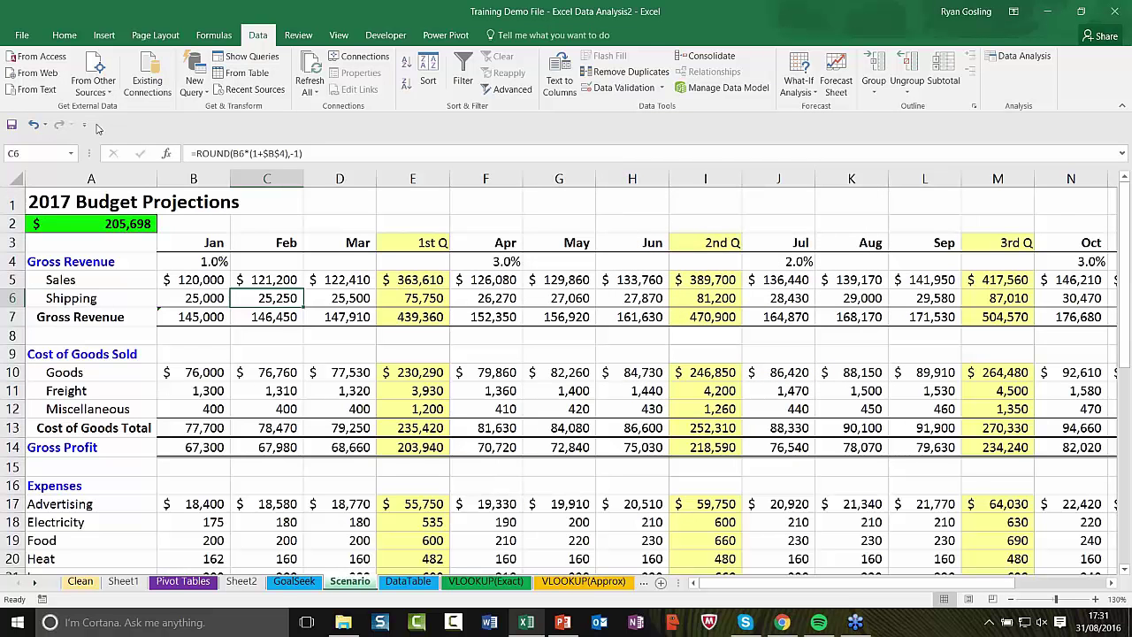
# Add the Scenario Manager command from the Data Tab commands to the Quick Access Toolbar for all documents.
pyautogui.click(85, 125)
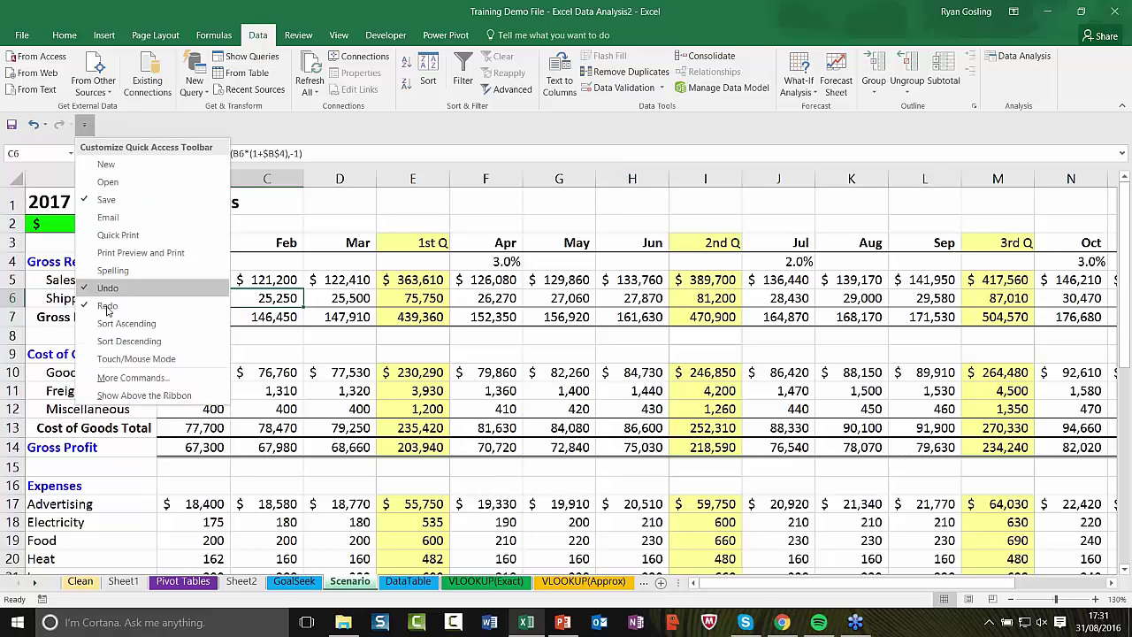
pyautogui.click(118, 377)
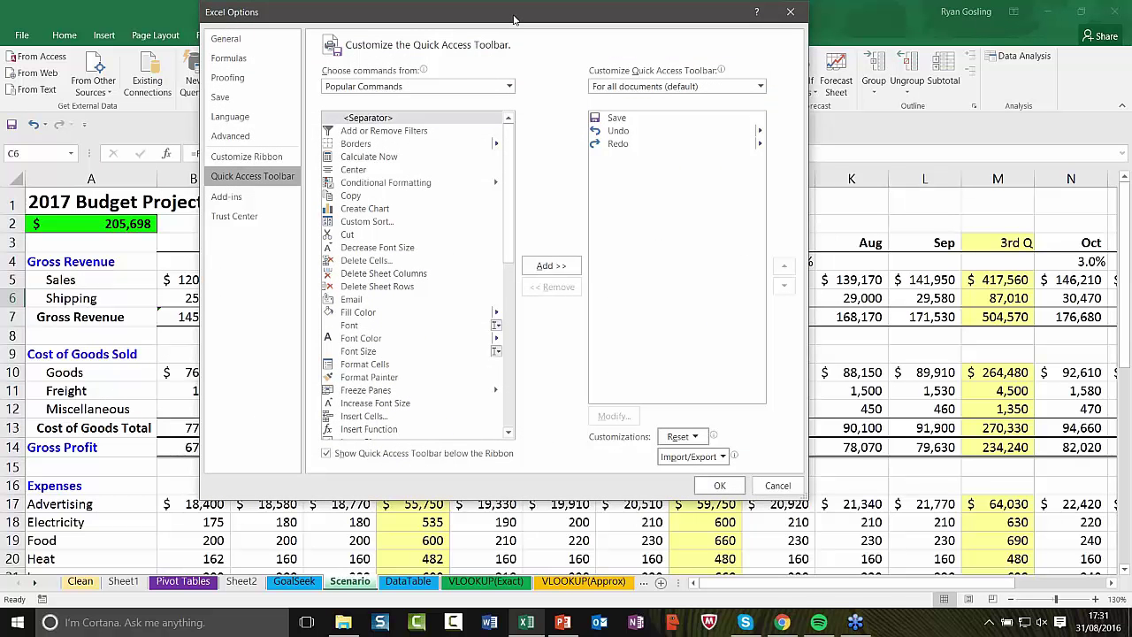
pyautogui.moveTo(514, 19); pyautogui.dragTo(593, 77)
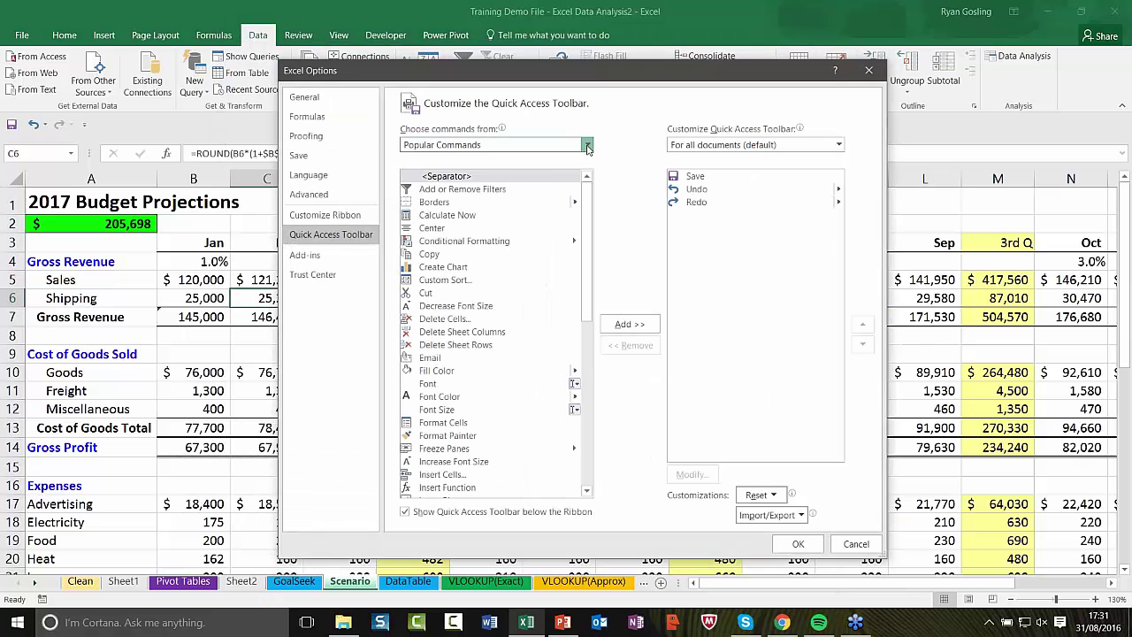
pyautogui.click(587, 148)
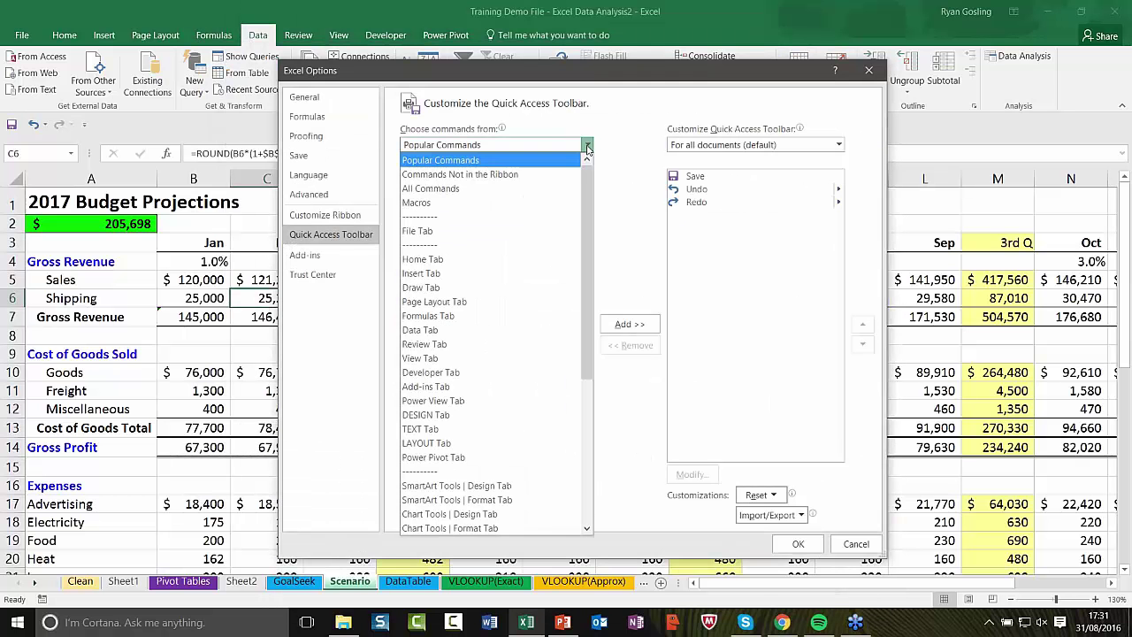
pyautogui.click(454, 331)
pyautogui.moveTo(589, 204); pyautogui.dragTo(582, 438)
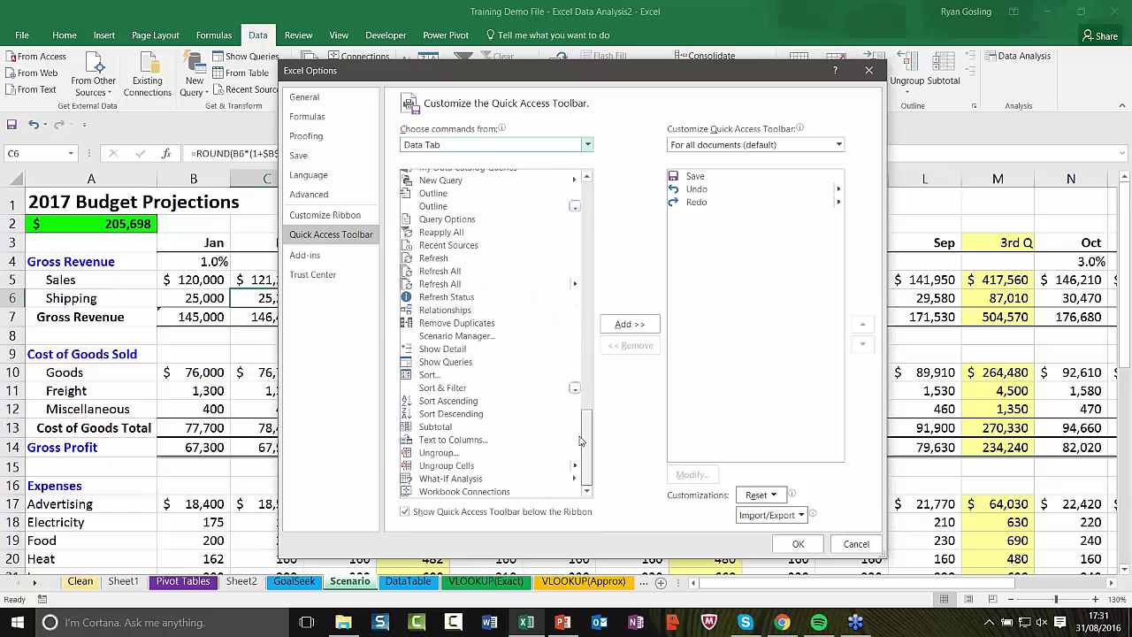
pyautogui.click(433, 338)
pyautogui.click(628, 325)
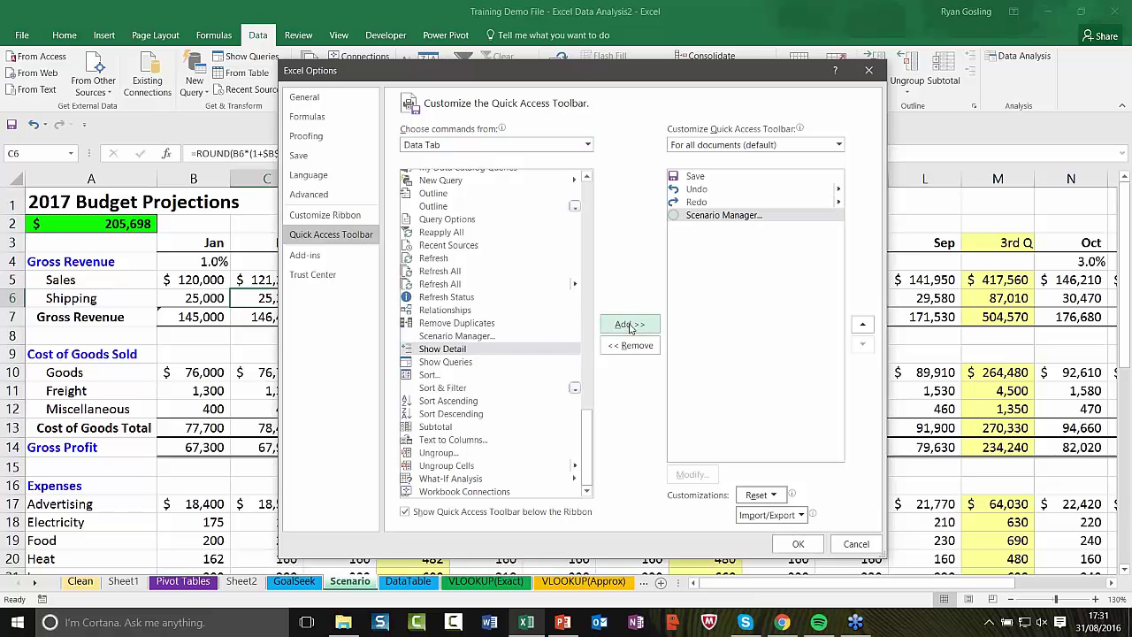
pyautogui.click(796, 544)
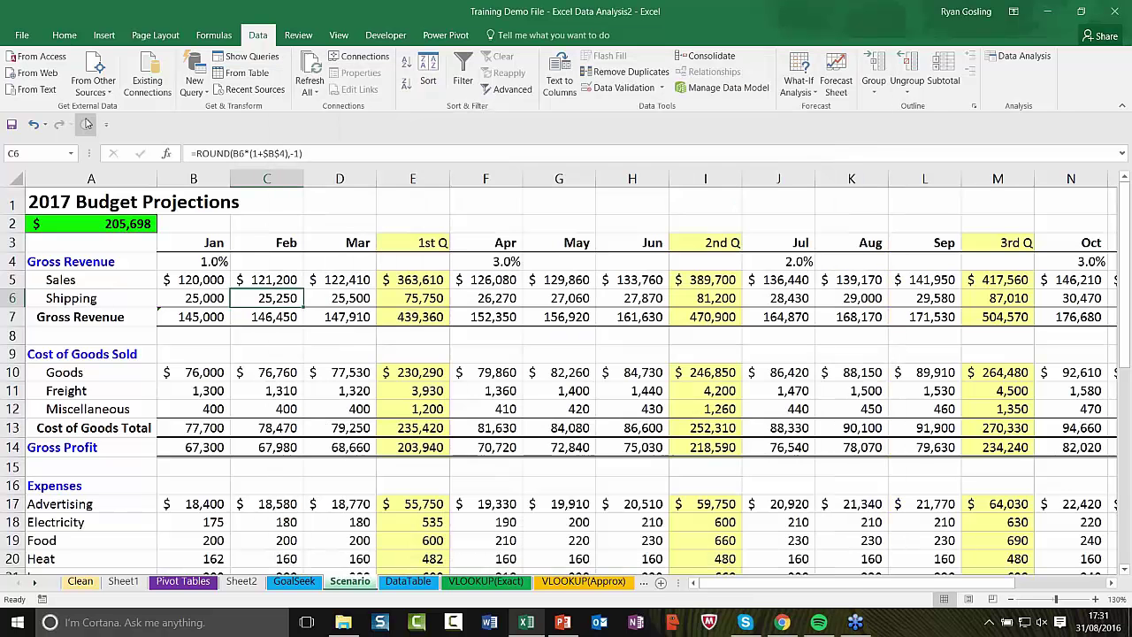
# Show the Normal scenario and the High scenario in the budget, leaving High applied, and close the Scenario Manager.
pyautogui.click(85, 125)
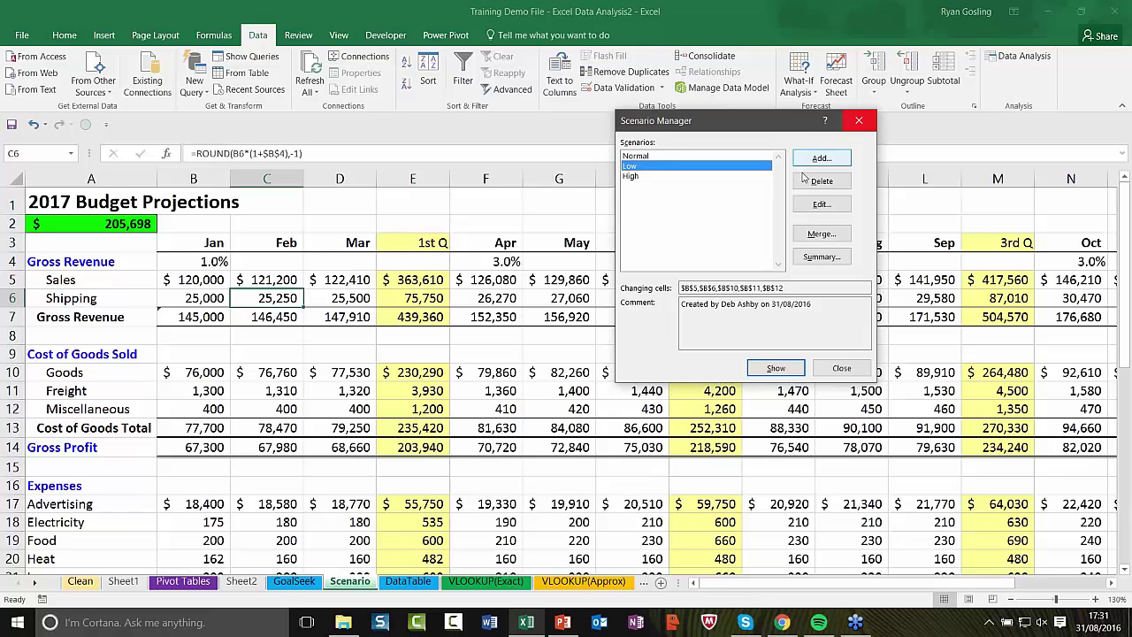
pyautogui.click(654, 155)
pyautogui.click(780, 370)
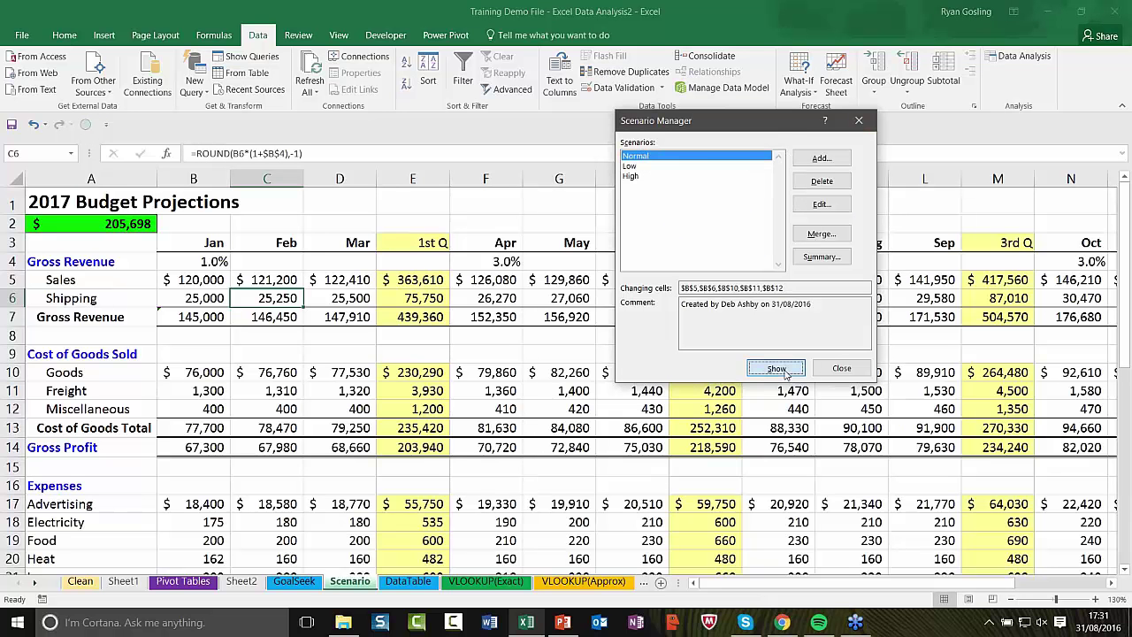
pyautogui.click(859, 120)
pyautogui.click(81, 126)
pyautogui.click(644, 177)
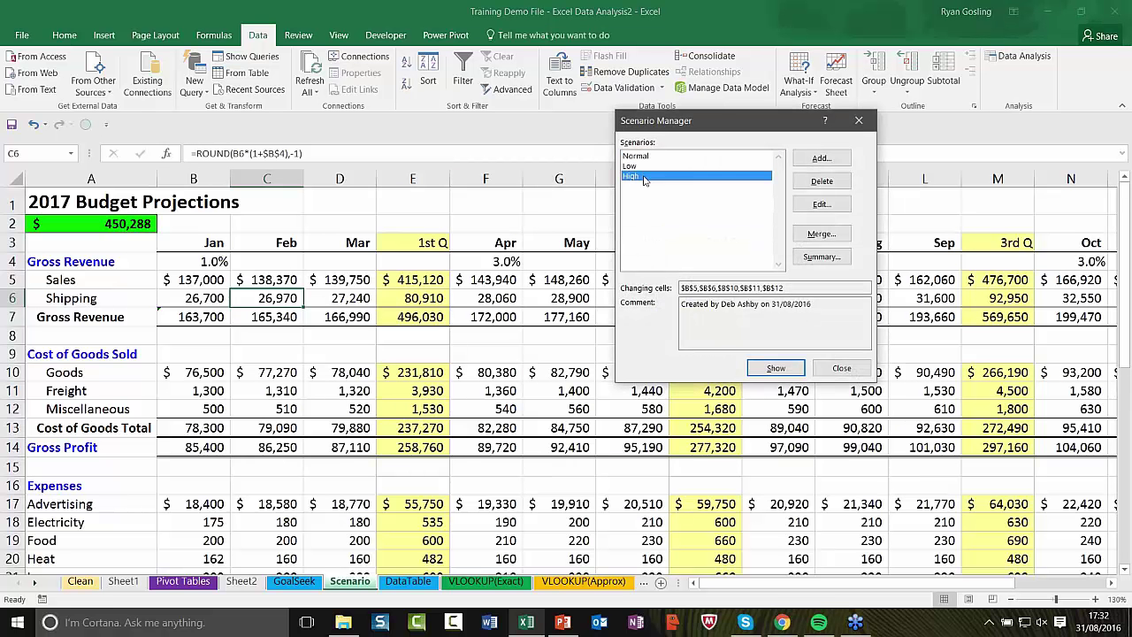
pyautogui.click(775, 368)
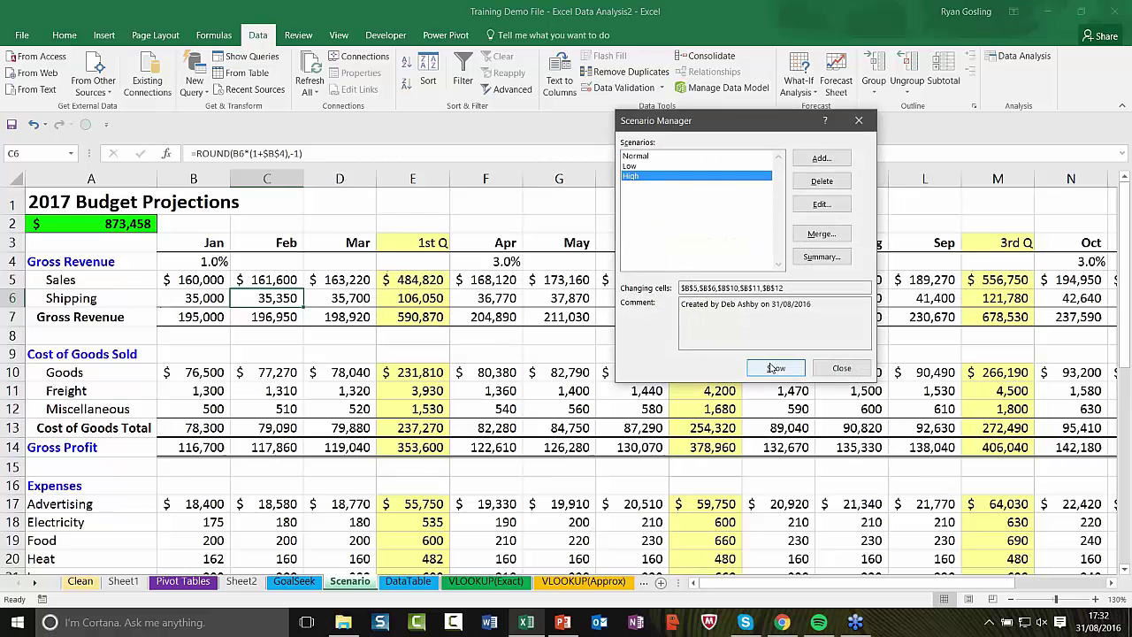
pyautogui.click(842, 369)
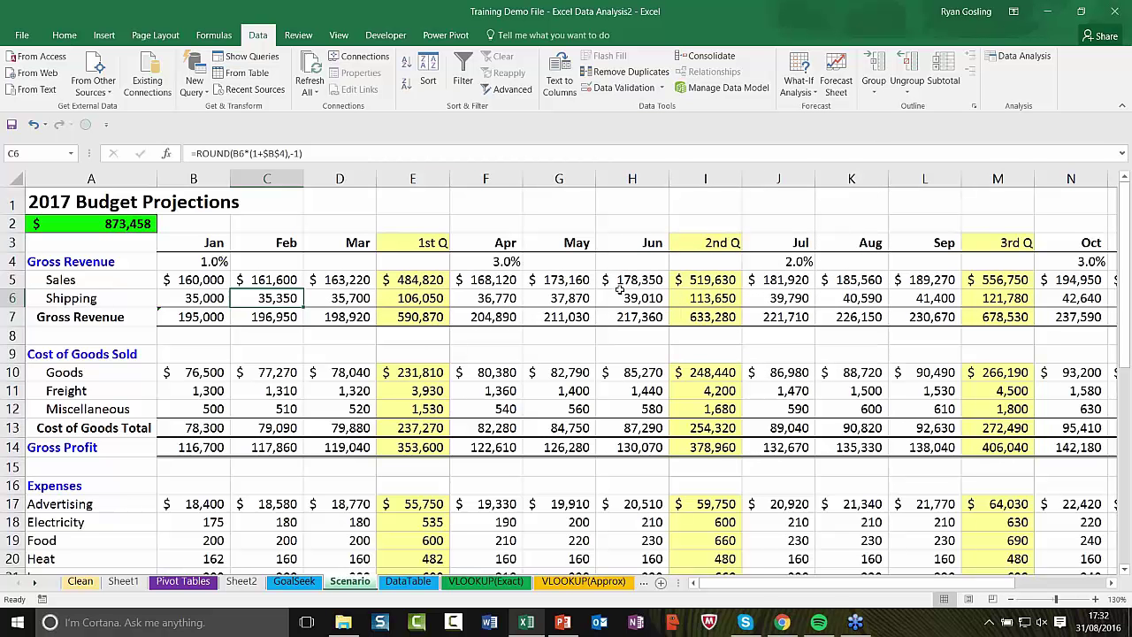
# Open the DataTable sheet and examine the interest rates in row 3, the loan amounts in column B and the payment formula in B3.
pyautogui.click(409, 581)
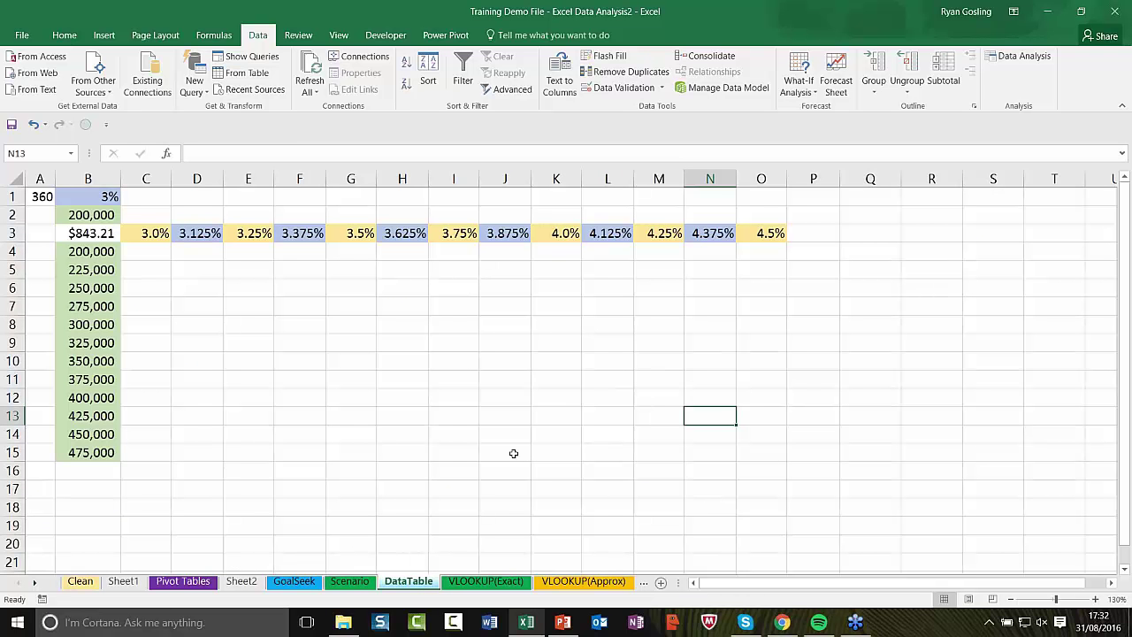
pyautogui.click(152, 257)
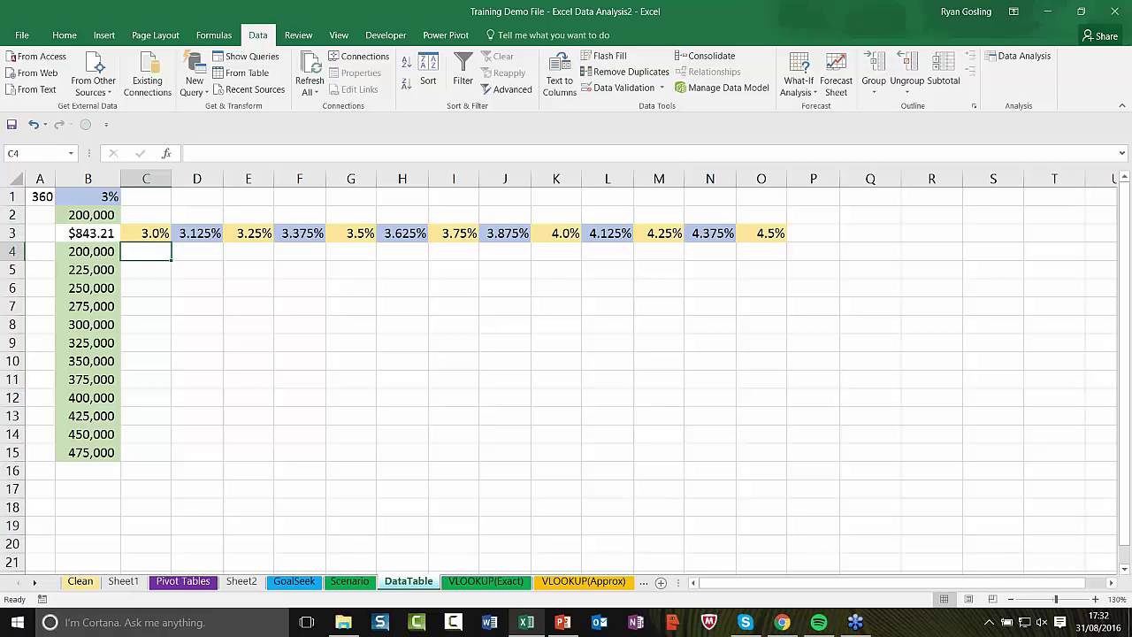
pyautogui.click(204, 252)
pyautogui.click(233, 256)
pyautogui.click(317, 254)
pyautogui.click(329, 253)
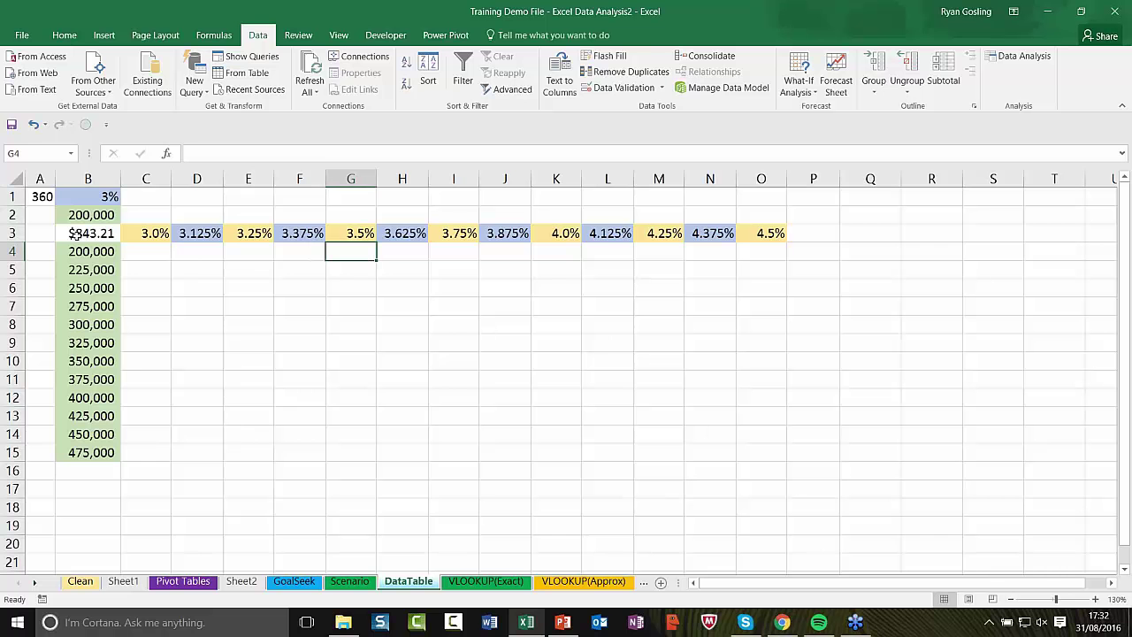
pyautogui.click(92, 265)
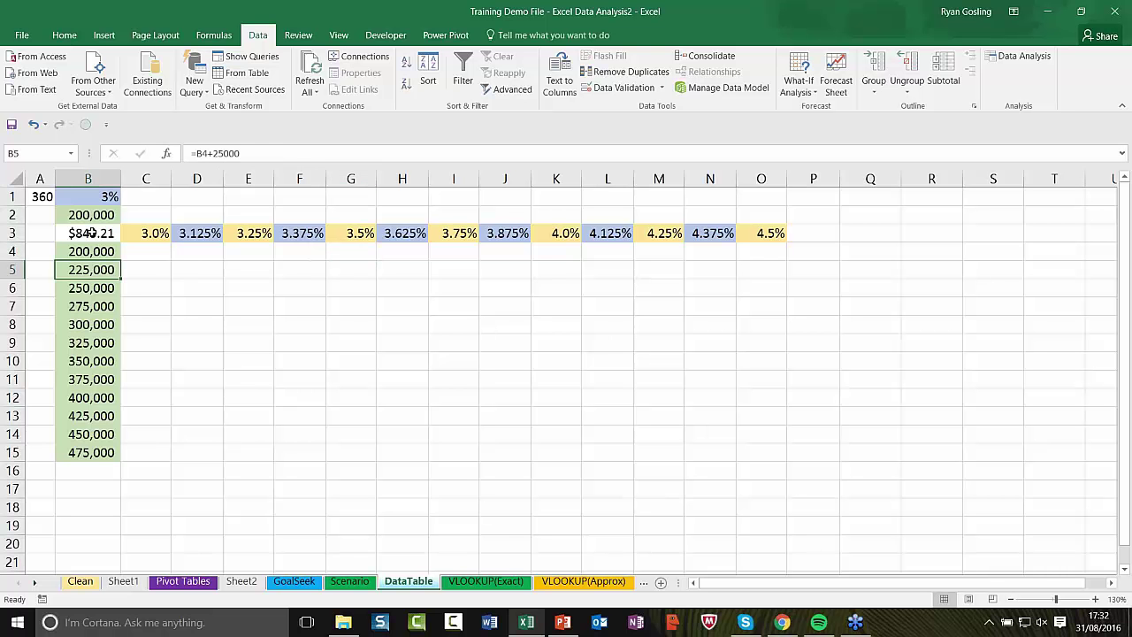
pyautogui.click(92, 234)
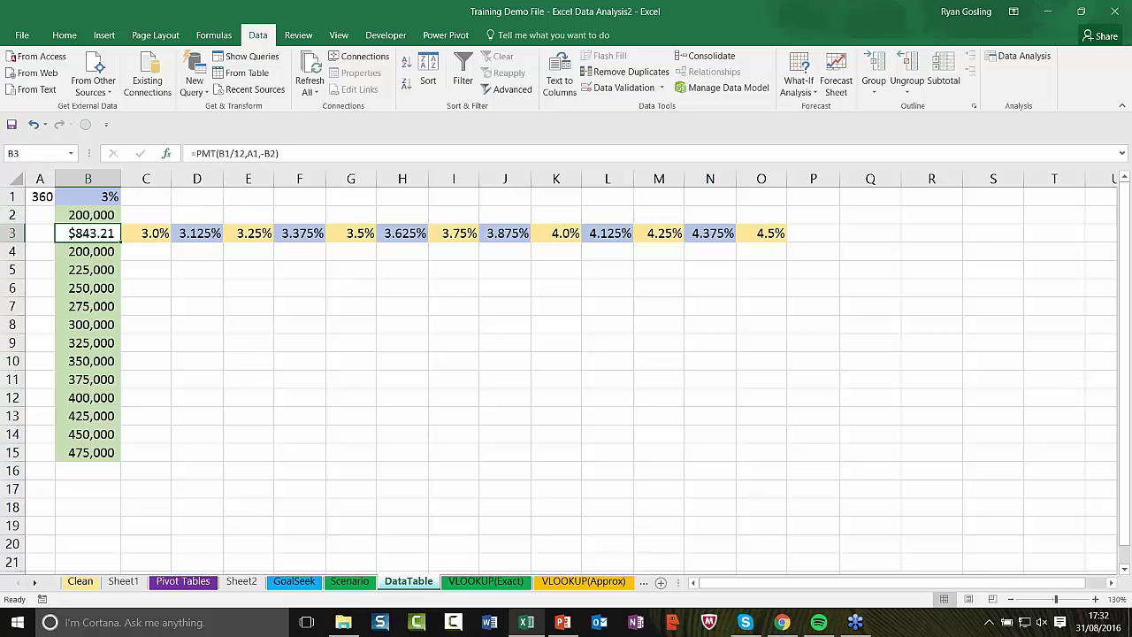
# Examine how the empty grid C4:O15 lines up with the loan amounts and the interest rates.
pyautogui.click(149, 253)
pyautogui.moveTo(149, 253); pyautogui.dragTo(784, 457)
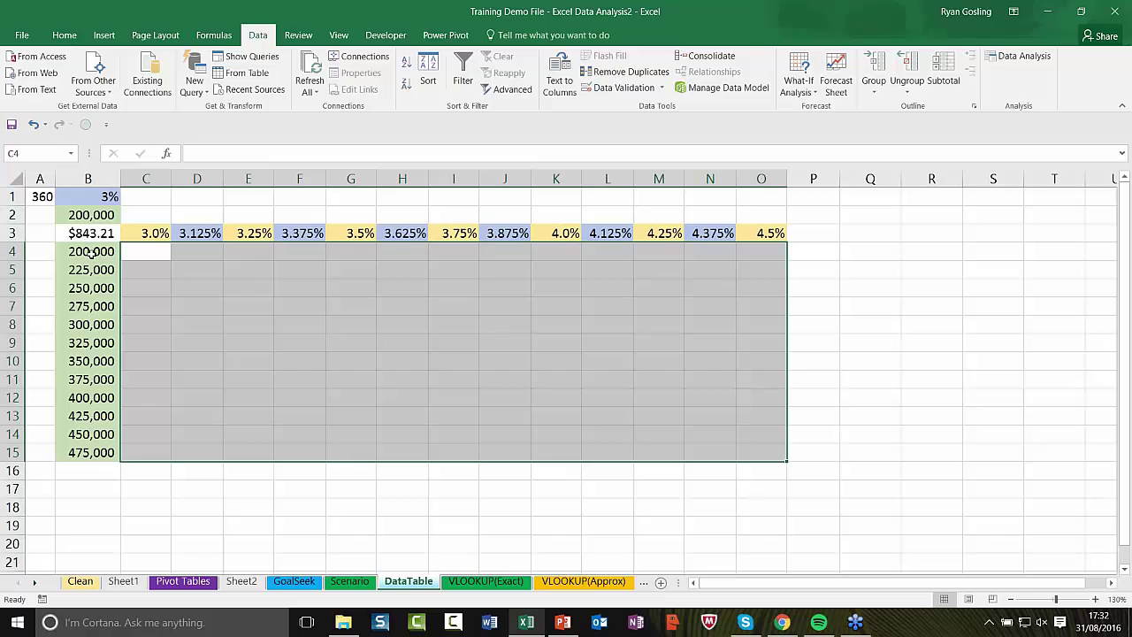
pyautogui.click(91, 252)
pyautogui.click(144, 252)
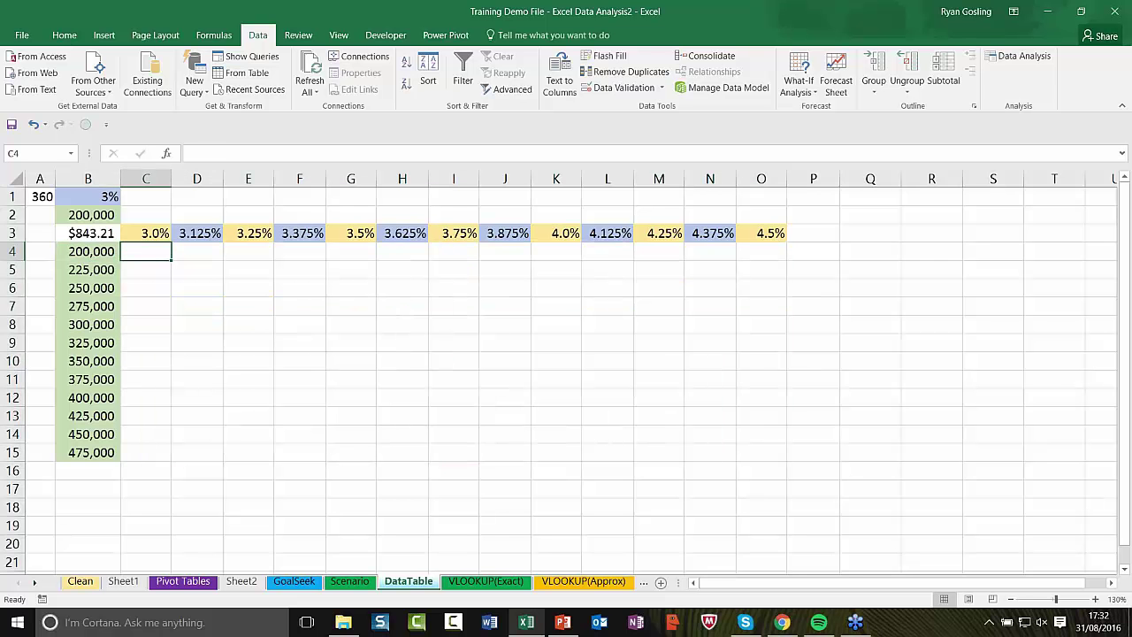
pyautogui.click(85, 253)
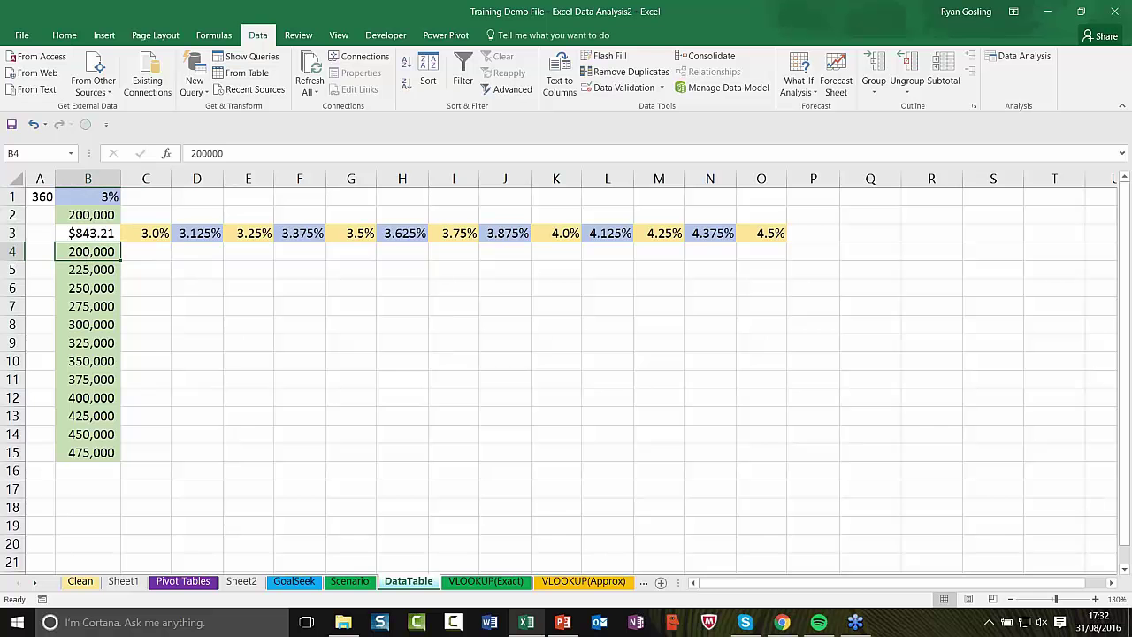
pyautogui.click(155, 234)
pyautogui.click(196, 257)
pyautogui.moveTo(223, 253); pyautogui.dragTo(247, 253)
pyautogui.moveTo(155, 253); pyautogui.dragTo(157, 434)
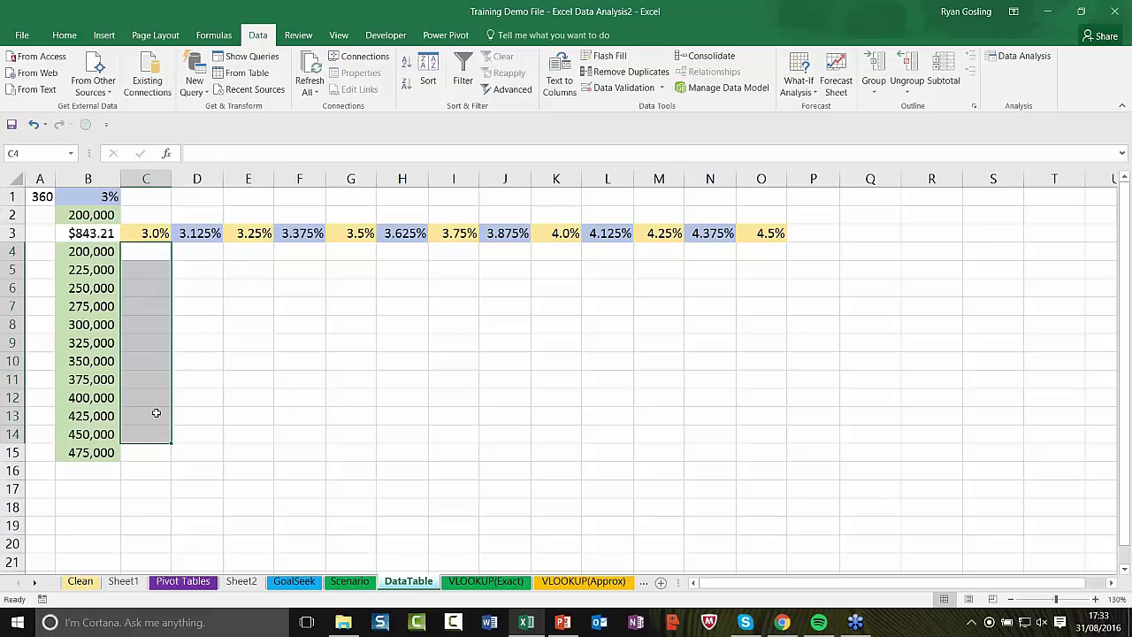
# Try to create a data table from cell B3 with A1 as row input cell and B1 as column input cell.
pyautogui.click(92, 235)
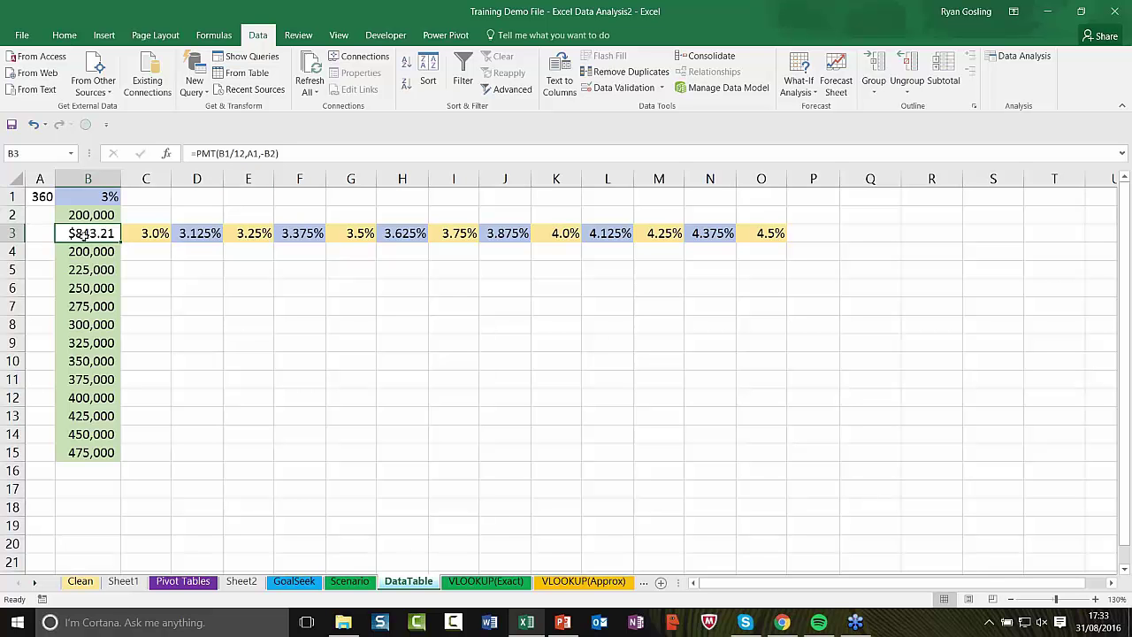
pyautogui.click(799, 92)
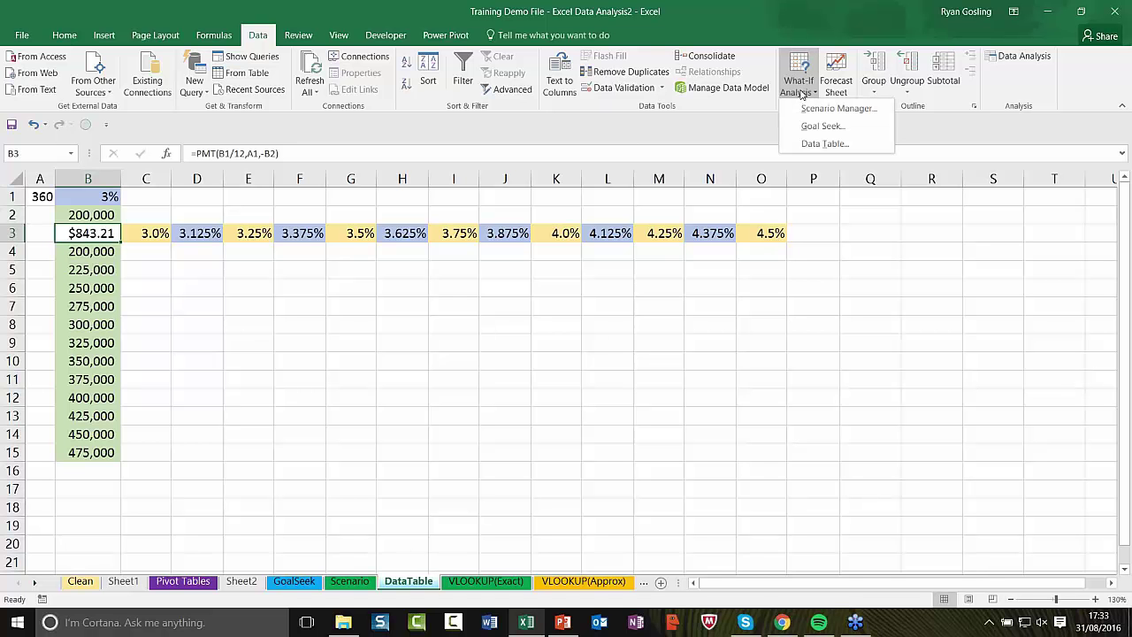
pyautogui.click(823, 145)
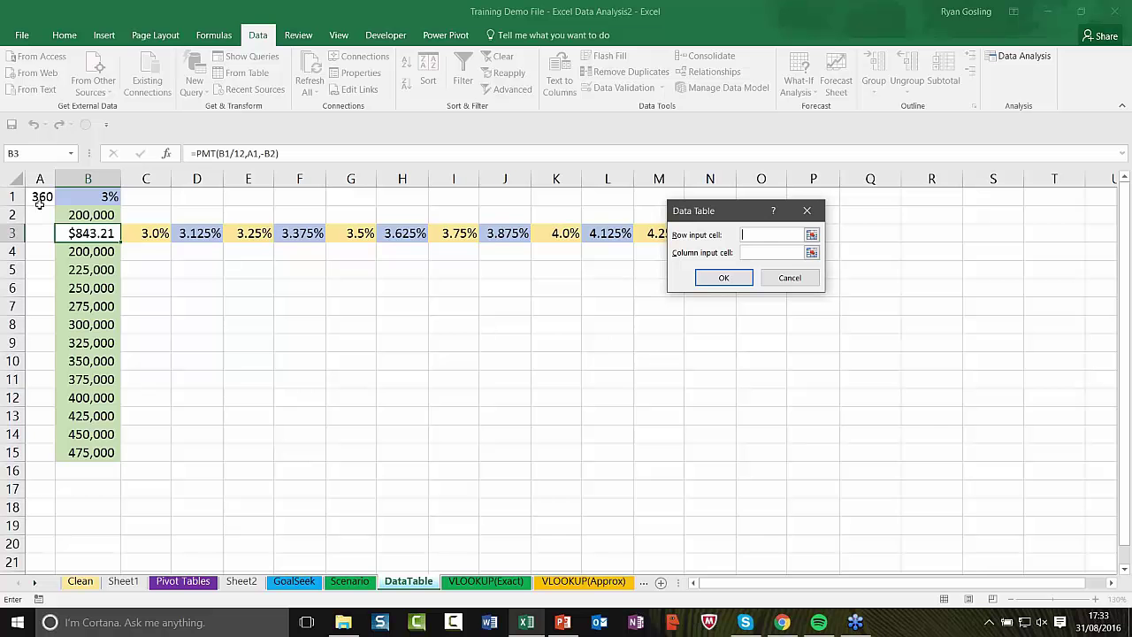
pyautogui.click(751, 254)
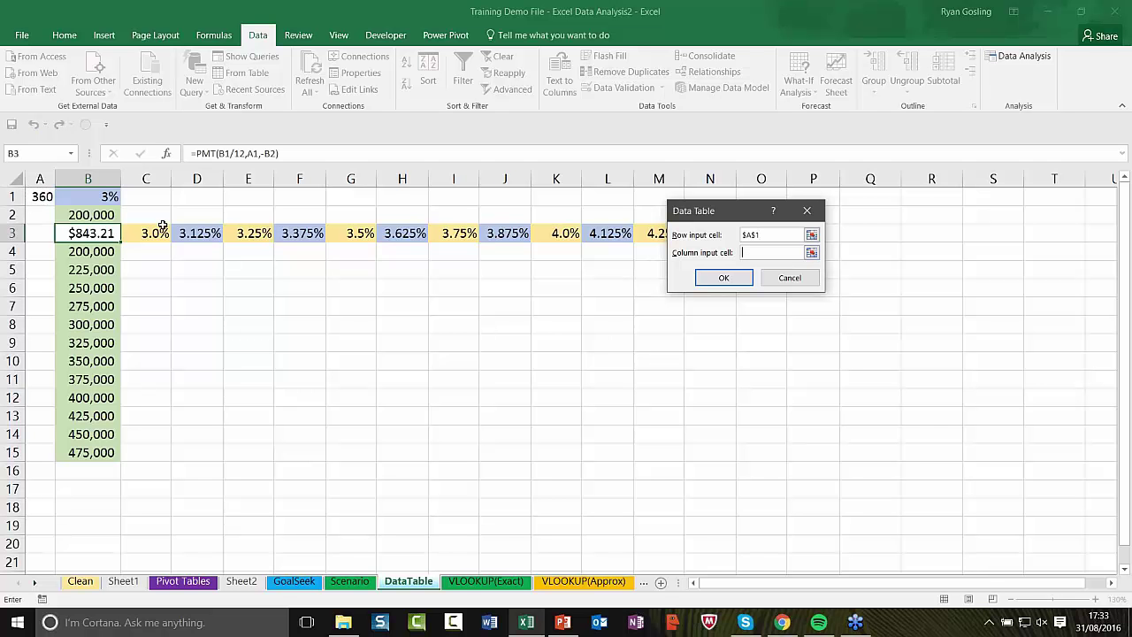
pyautogui.click(89, 196)
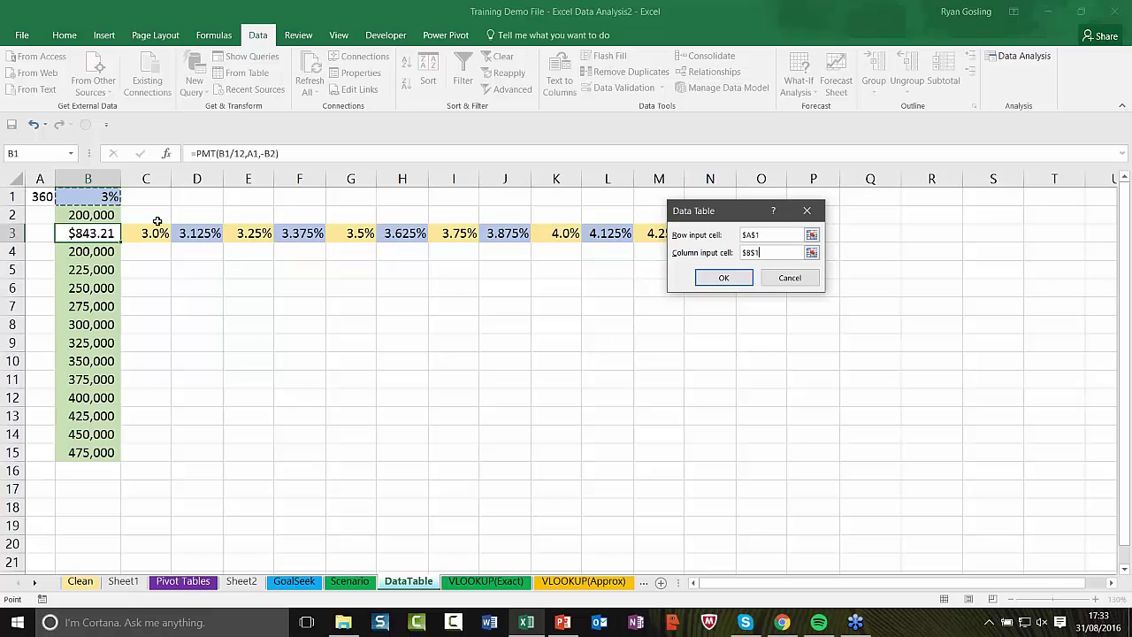
pyautogui.click(723, 278)
pyautogui.click(555, 354)
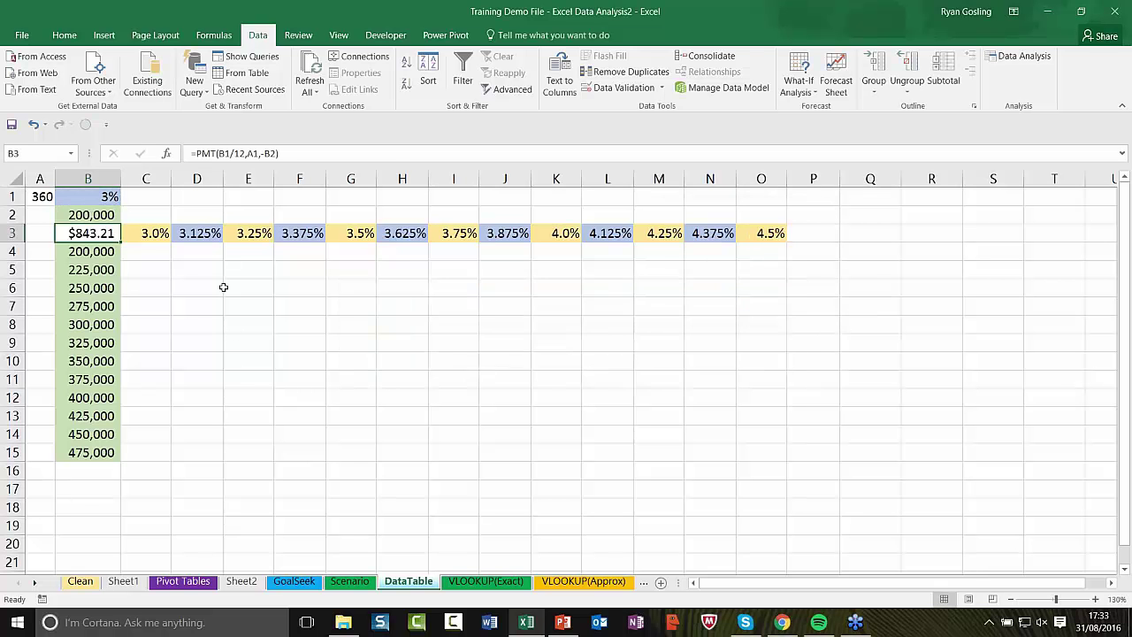
# Try to create a data table on C4:O15 with A1 as row input cell and B1 as column input cell.
pyautogui.click(139, 255)
pyautogui.moveTo(139, 255); pyautogui.dragTo(775, 437)
pyautogui.click(130, 268)
pyautogui.moveTo(134, 254); pyautogui.dragTo(766, 457)
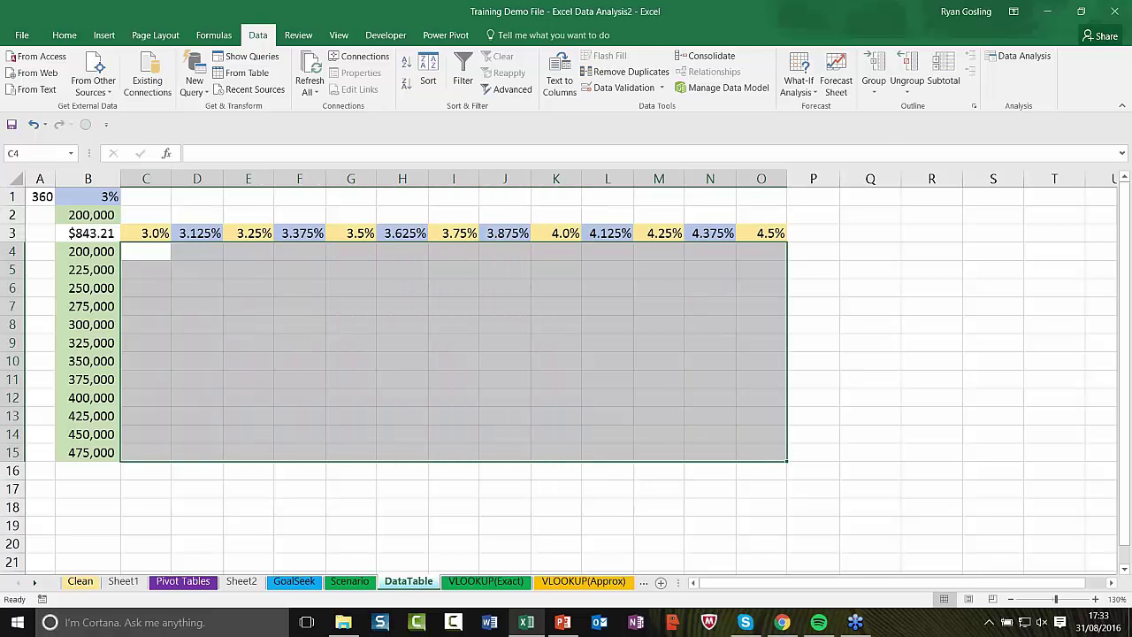
pyautogui.click(799, 87)
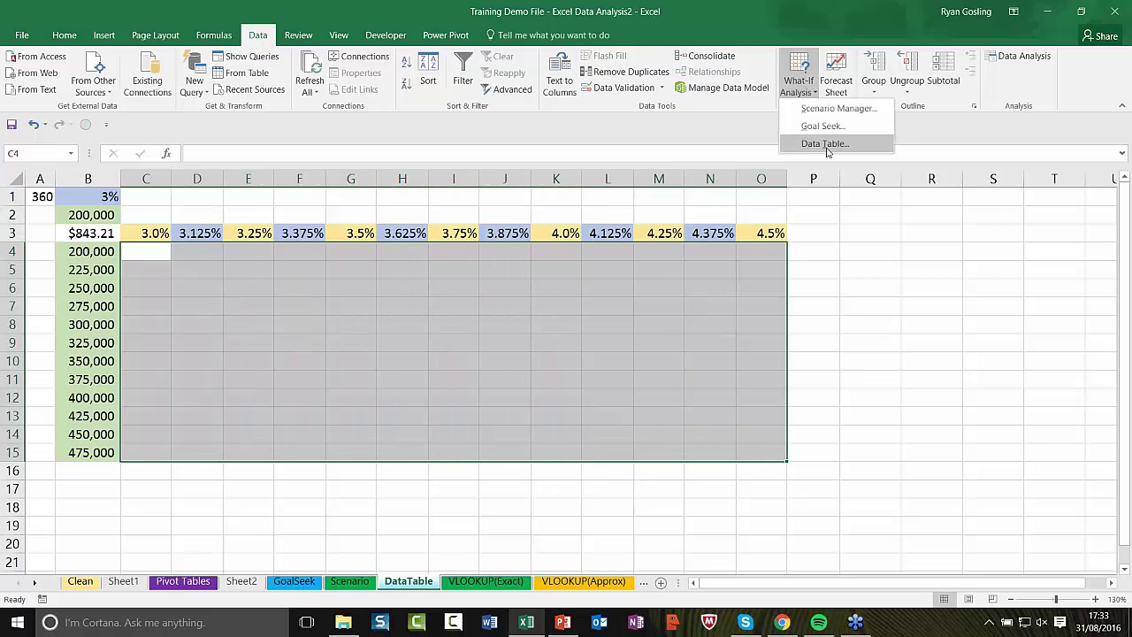
pyautogui.click(826, 145)
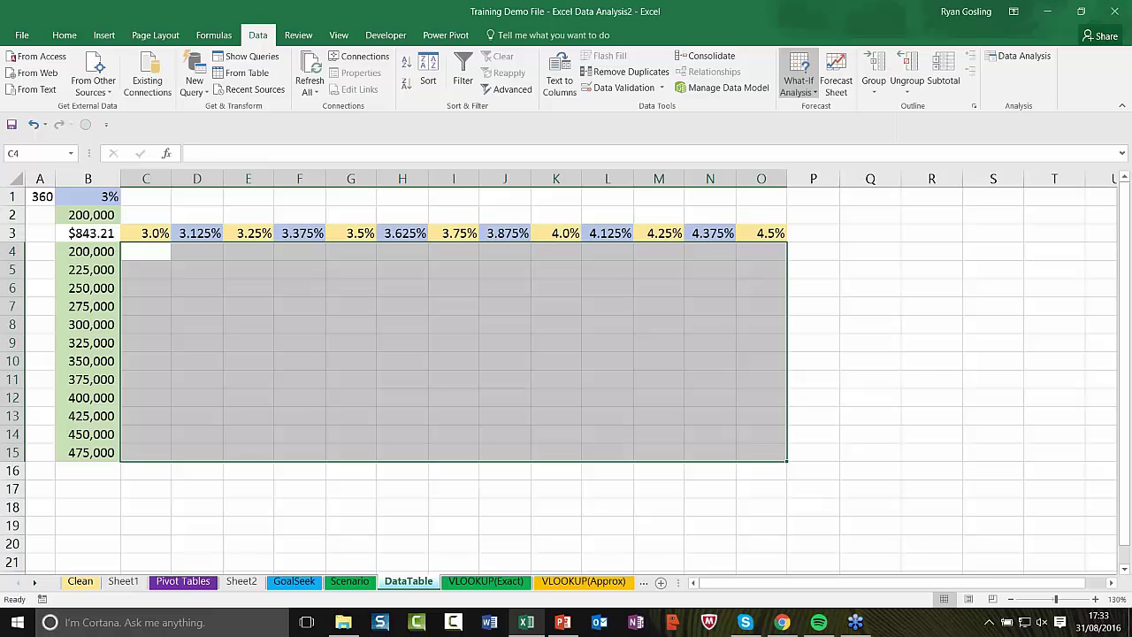
pyautogui.click(37, 197)
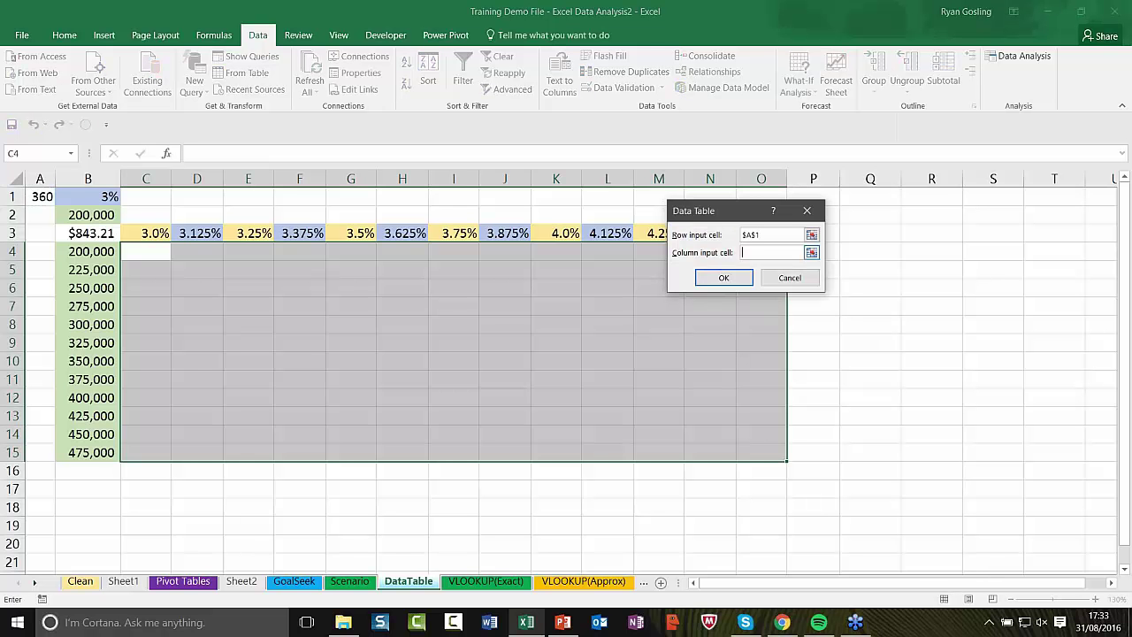
pyautogui.click(84, 197)
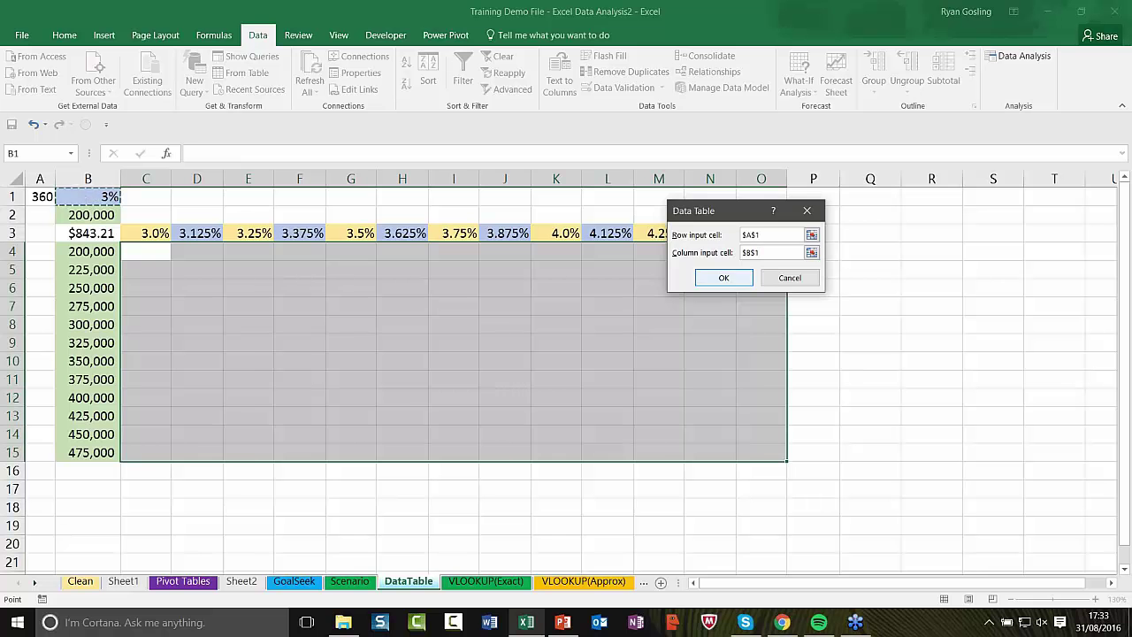
pyautogui.press('Return')
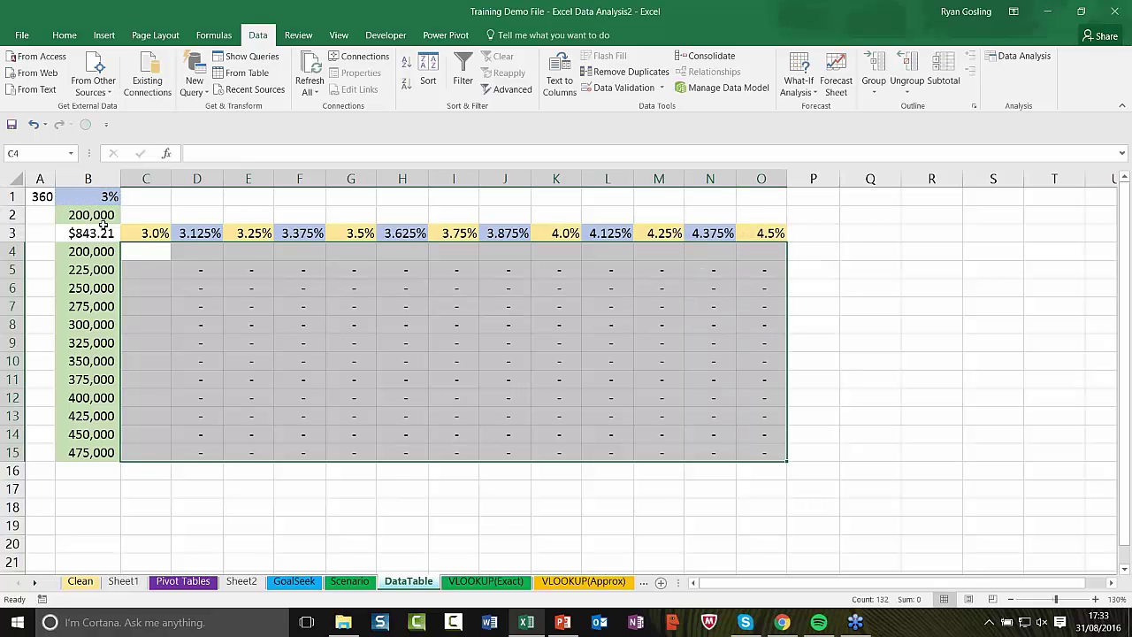
# Try to undo the data table, and clear its results from C4:O15 on the DataTable sheet.
pyautogui.click(199, 213)
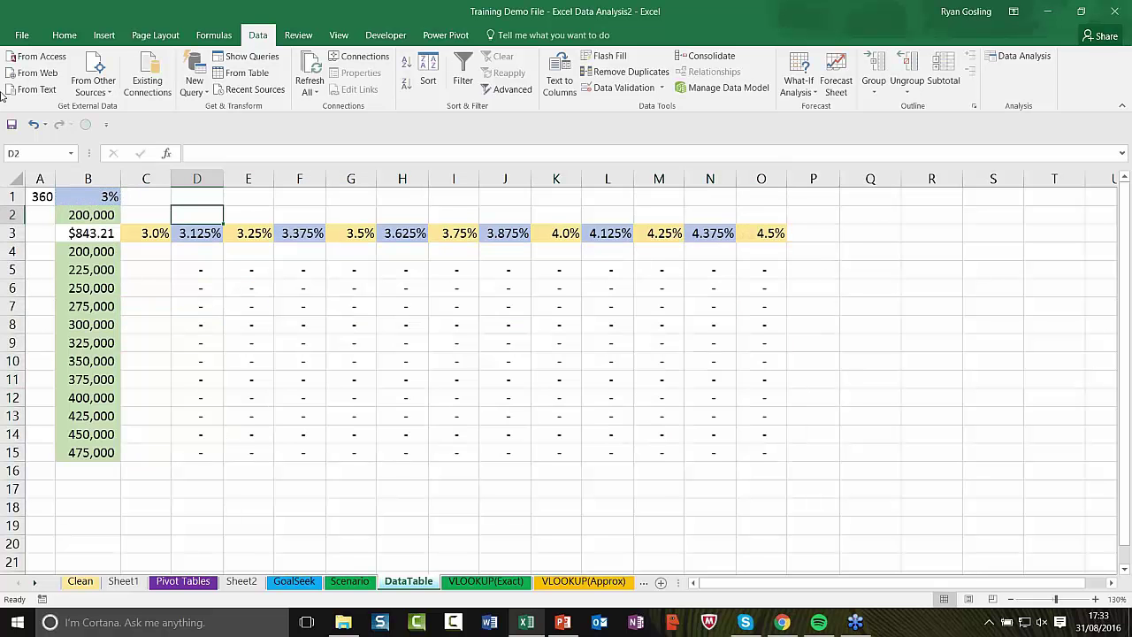
pyautogui.click(33, 124)
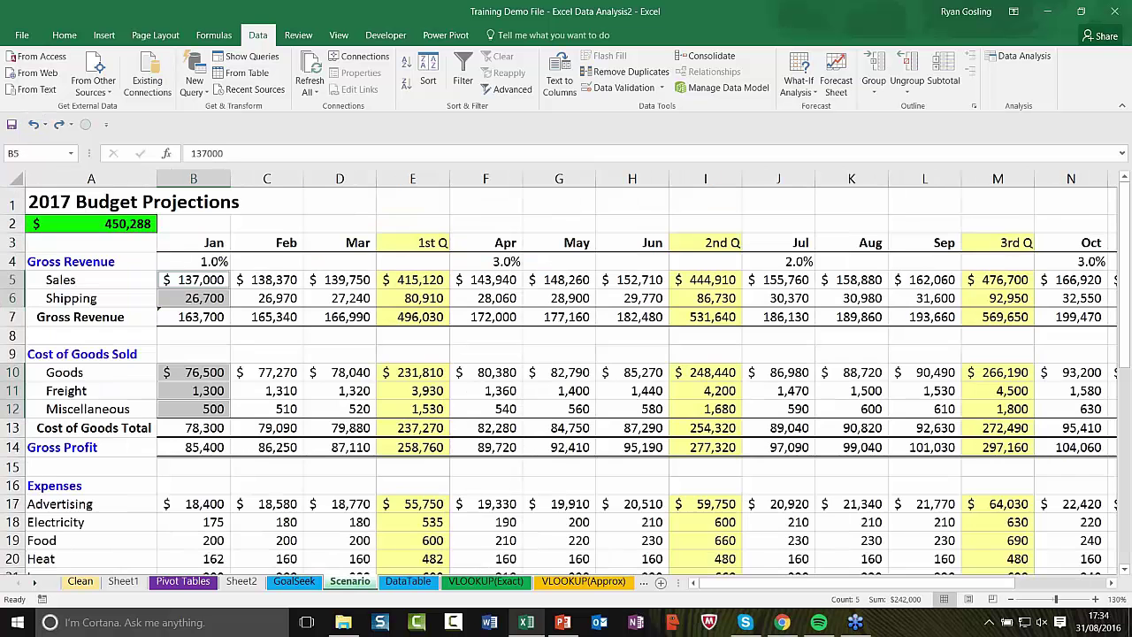
pyautogui.click(408, 581)
pyautogui.press('Down')
pyautogui.press('Down')
pyautogui.press('Down')
pyautogui.press('Down')
pyautogui.press('Down')
pyautogui.press('Down')
pyautogui.press('Down')
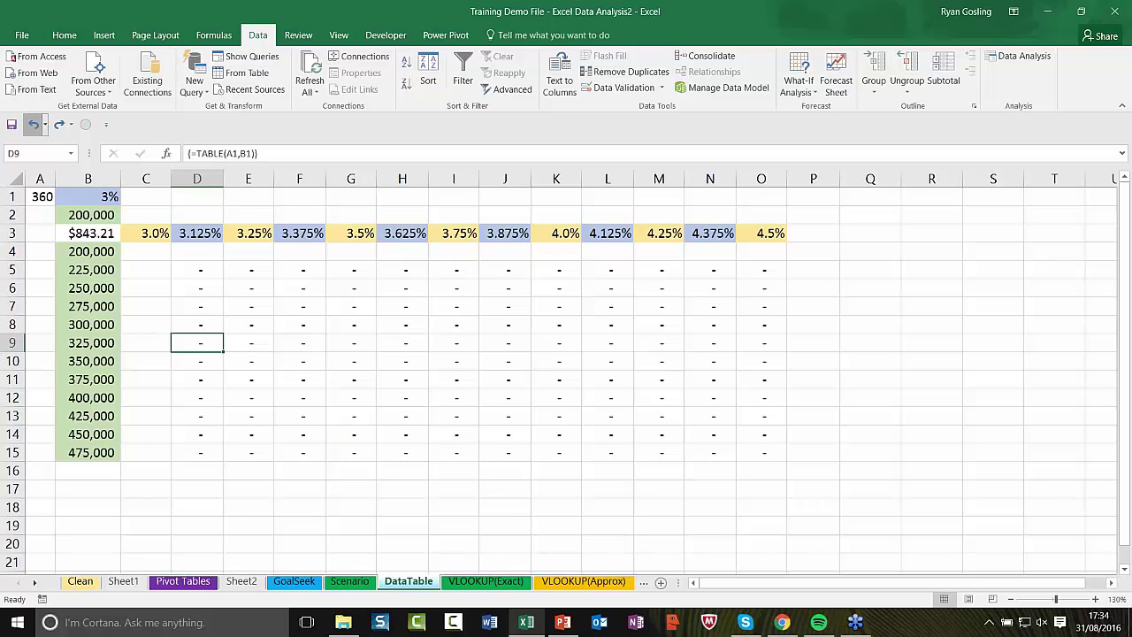
pyautogui.click(33, 124)
pyautogui.click(408, 581)
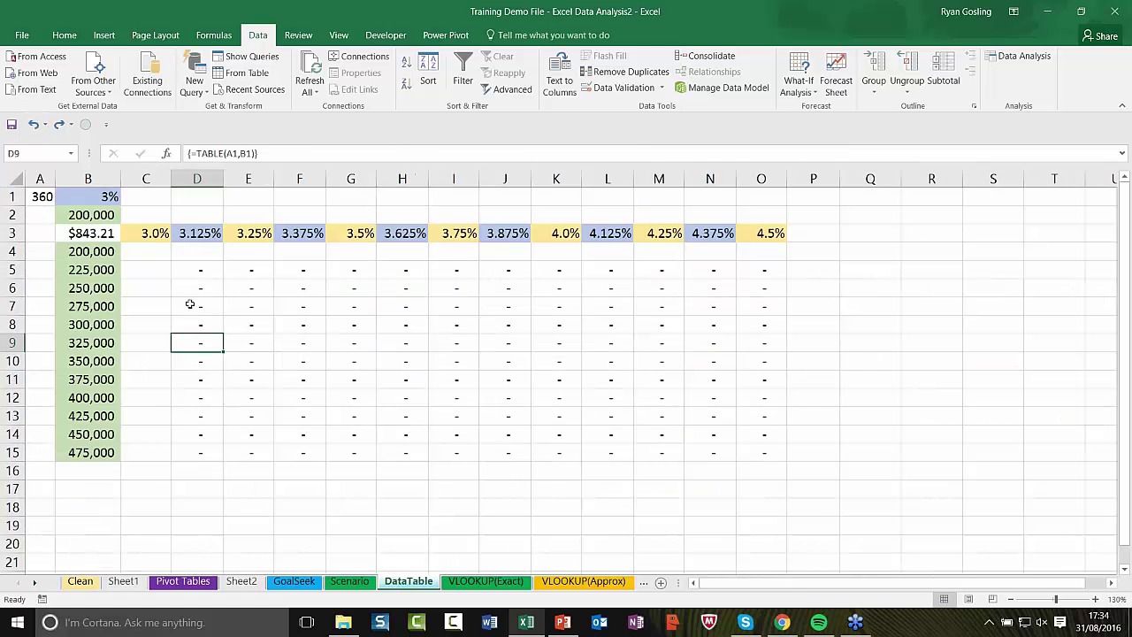
pyautogui.moveTo(147, 252); pyautogui.dragTo(759, 454)
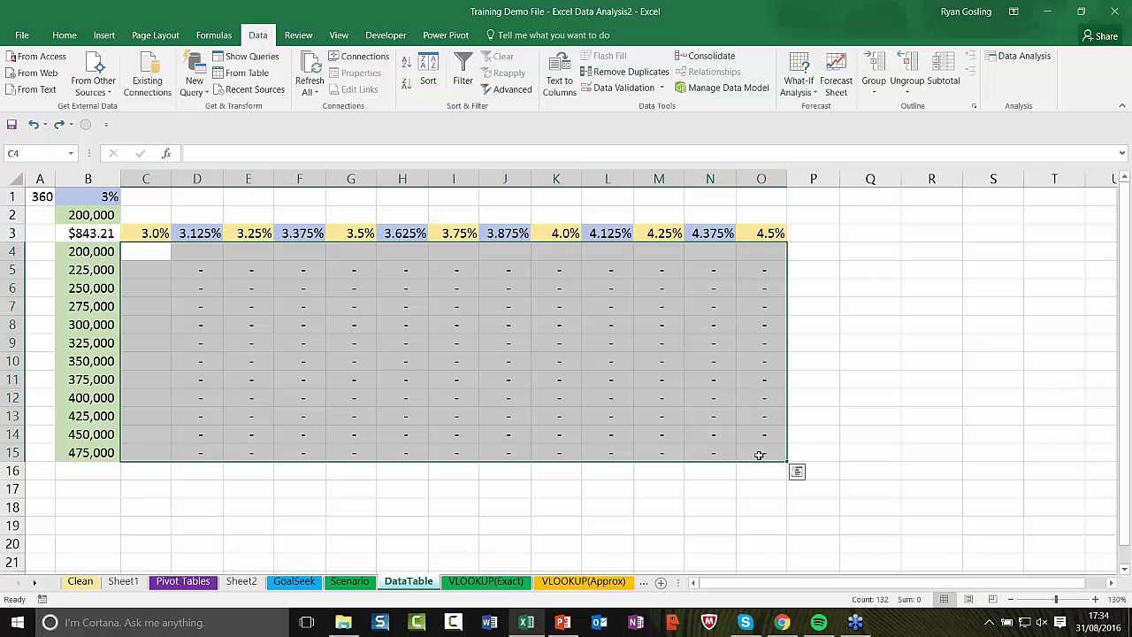
pyautogui.press('Delete')
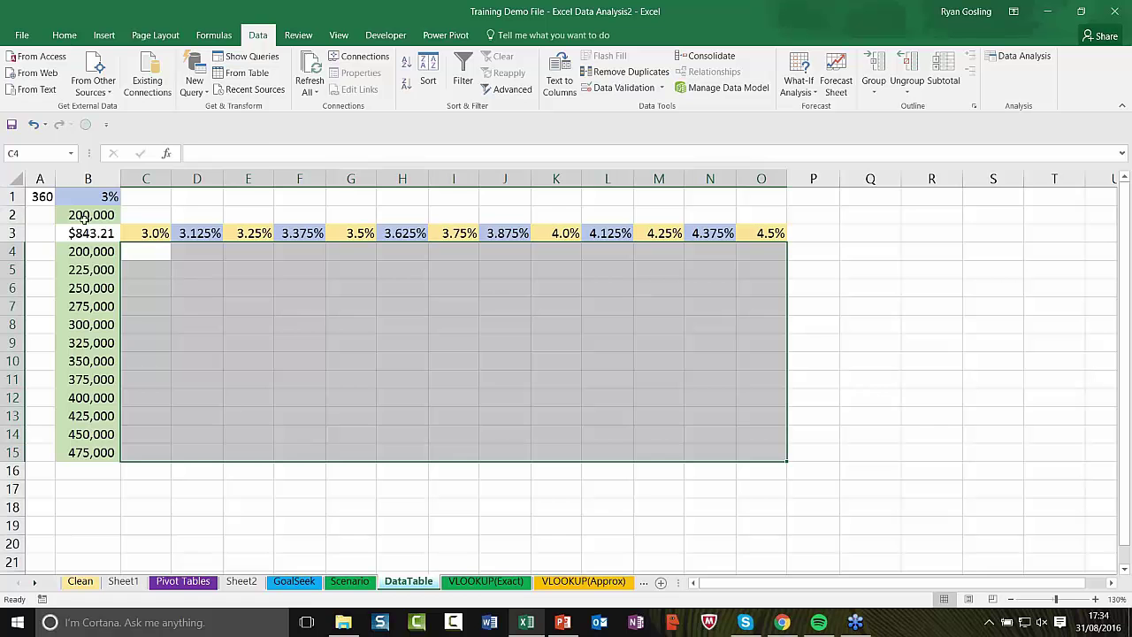
# Examine the payment formula in B3 and compare the range including its headers with the inner grid starting at C4.
pyautogui.click(67, 238)
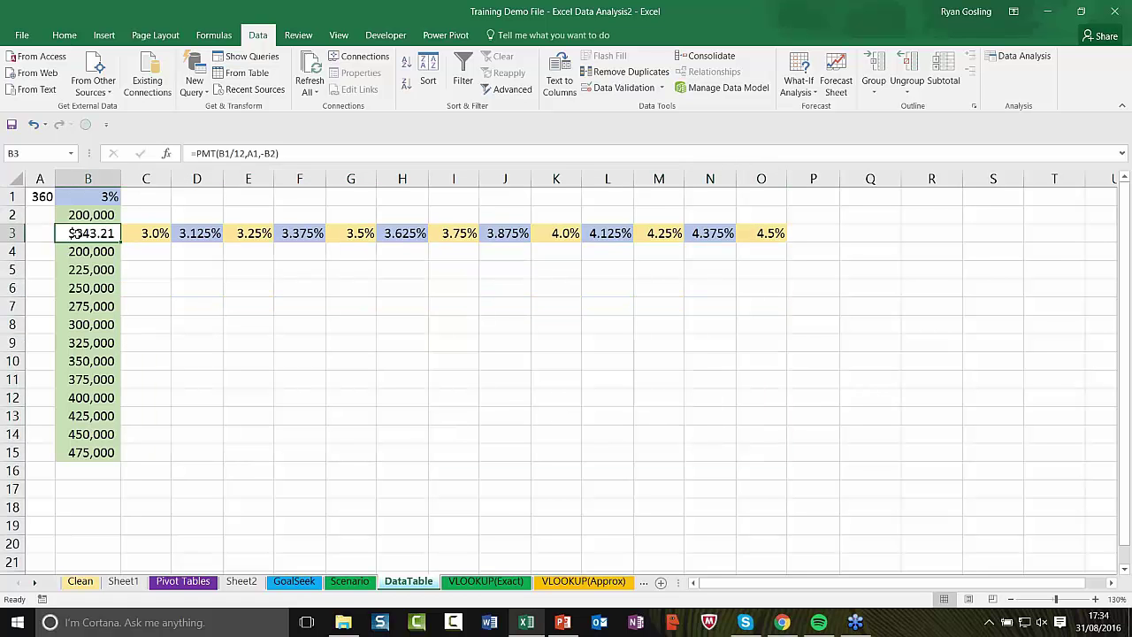
pyautogui.moveTo(88, 234); pyautogui.dragTo(770, 447)
pyautogui.click(195, 274)
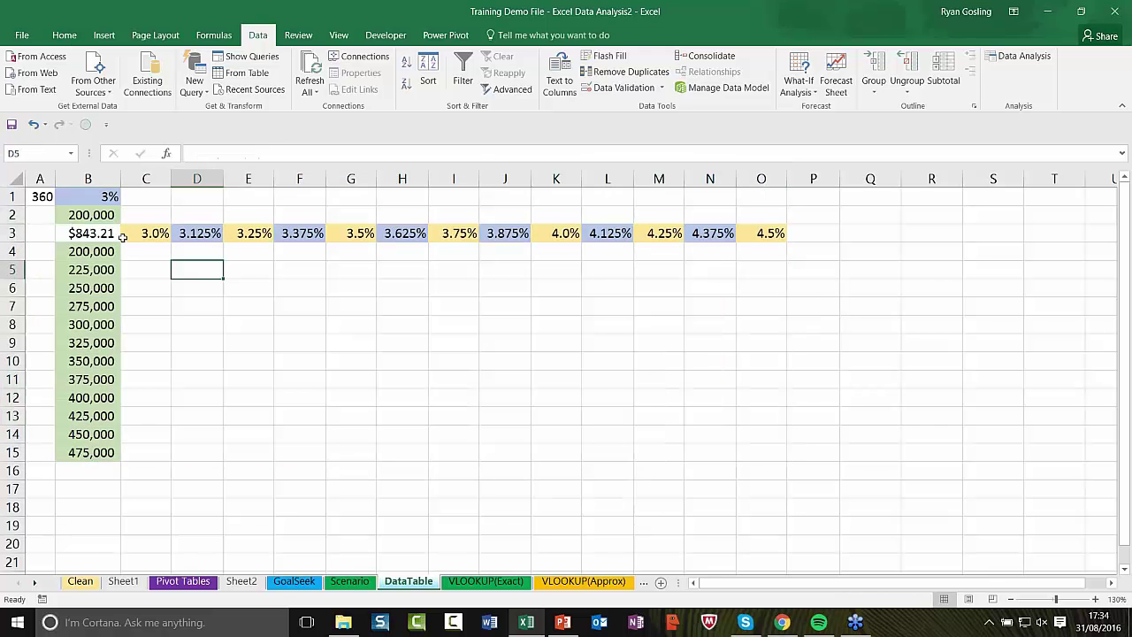
pyautogui.click(76, 239)
pyautogui.click(179, 309)
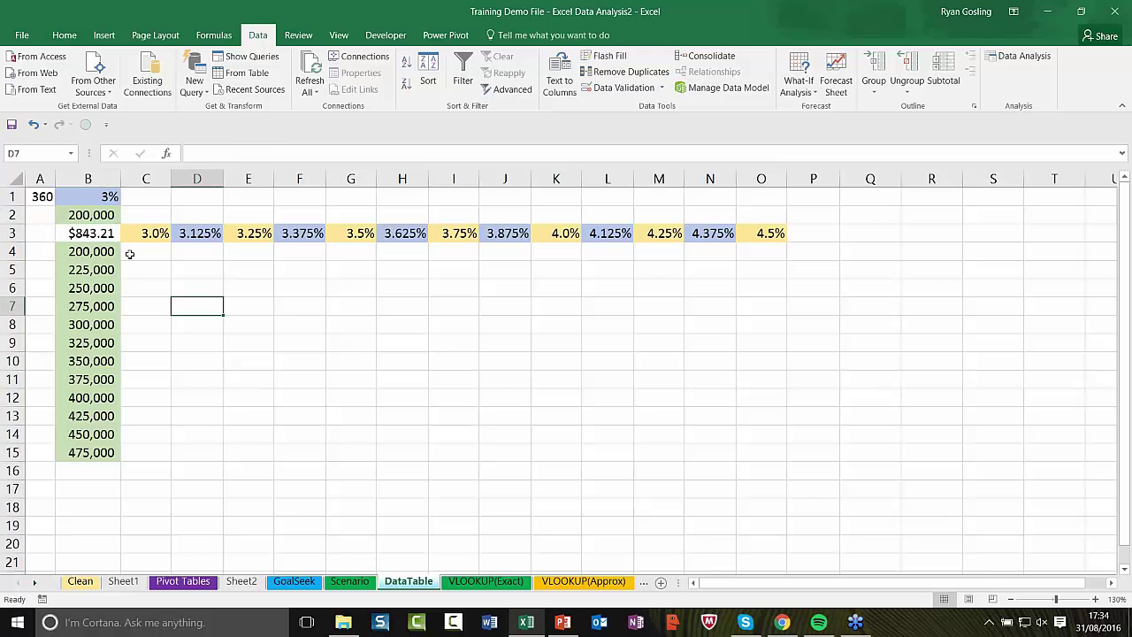
pyautogui.moveTo(146, 253); pyautogui.dragTo(168, 451)
pyautogui.moveTo(327, 453); pyautogui.dragTo(607, 449)
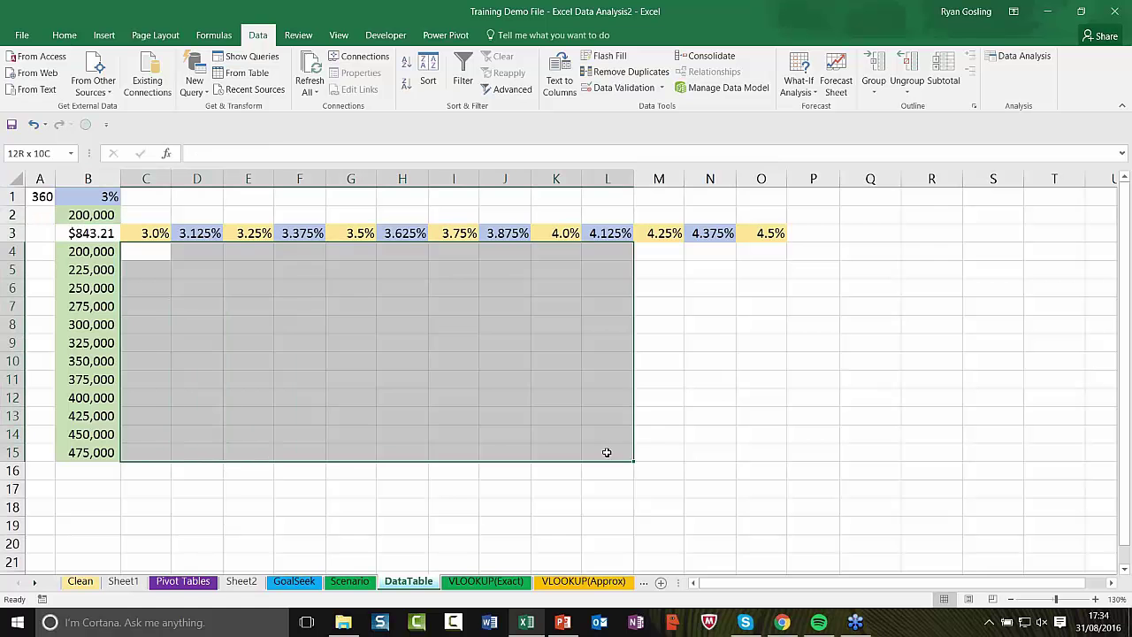
# Create a data table on B3:O15 with A1 as row input cell and B1 as column input cell.
pyautogui.click(69, 235)
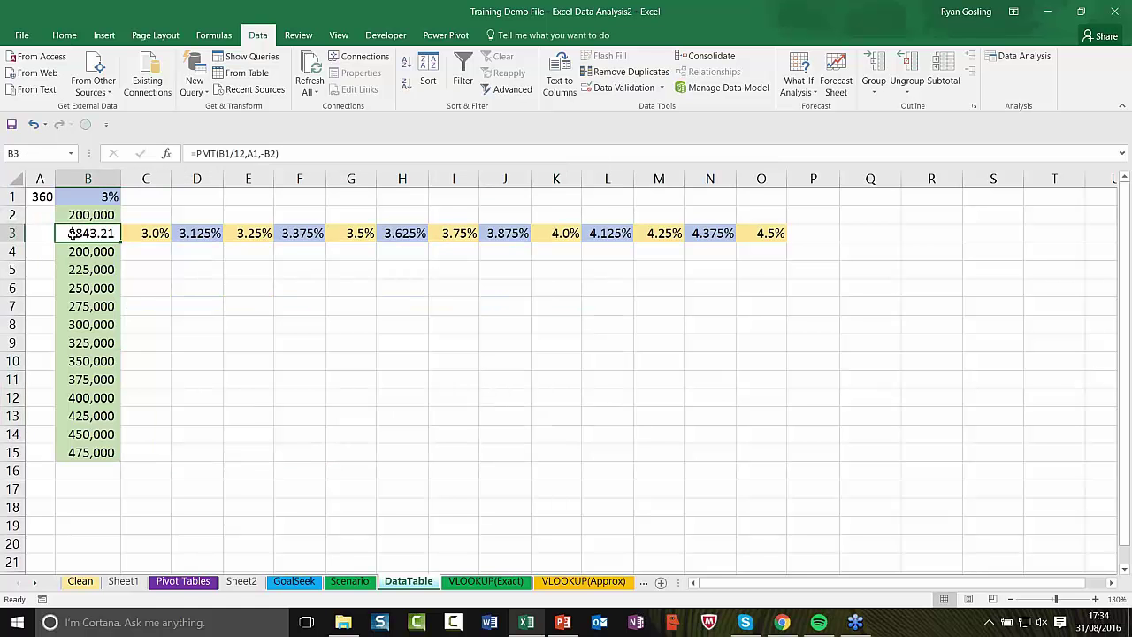
pyautogui.moveTo(92, 234); pyautogui.dragTo(748, 455)
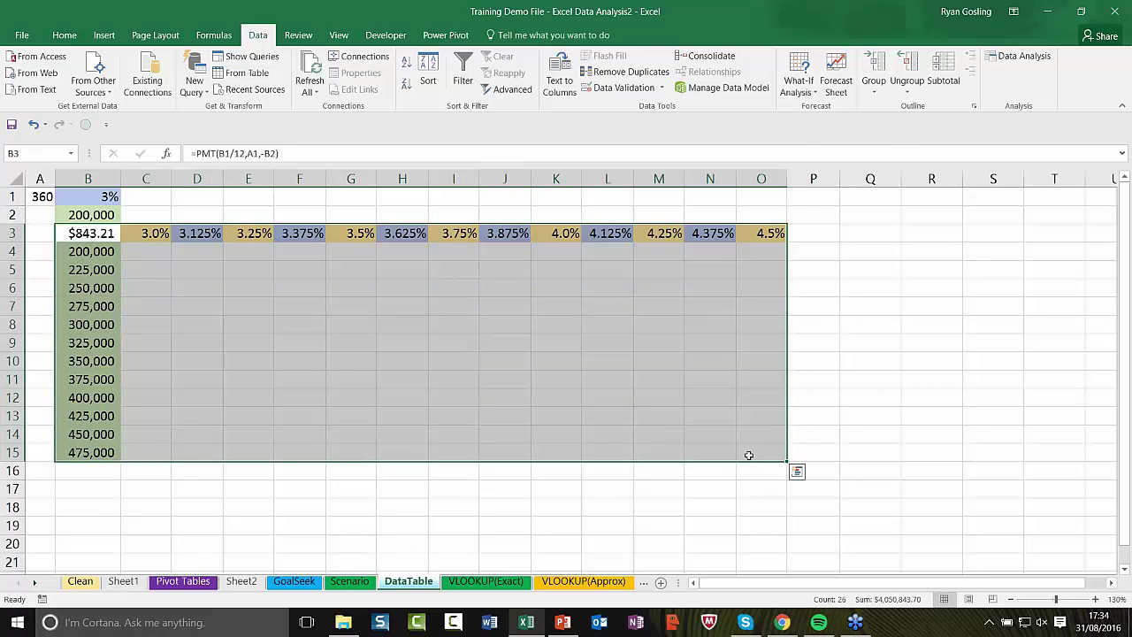
pyautogui.click(802, 87)
pyautogui.click(825, 143)
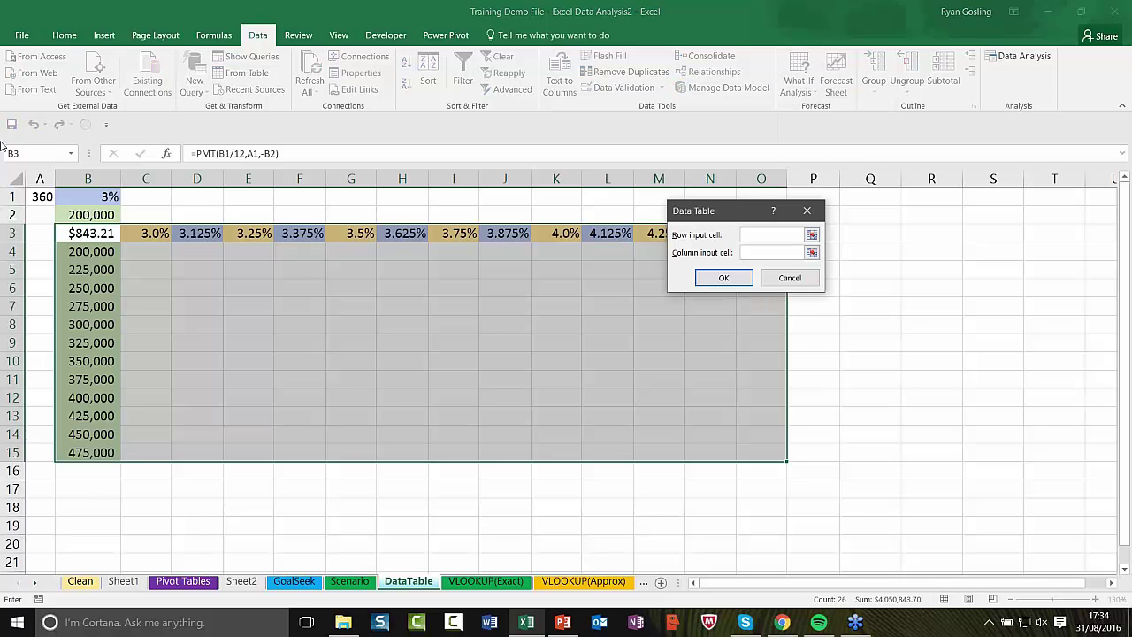
pyautogui.click(42, 196)
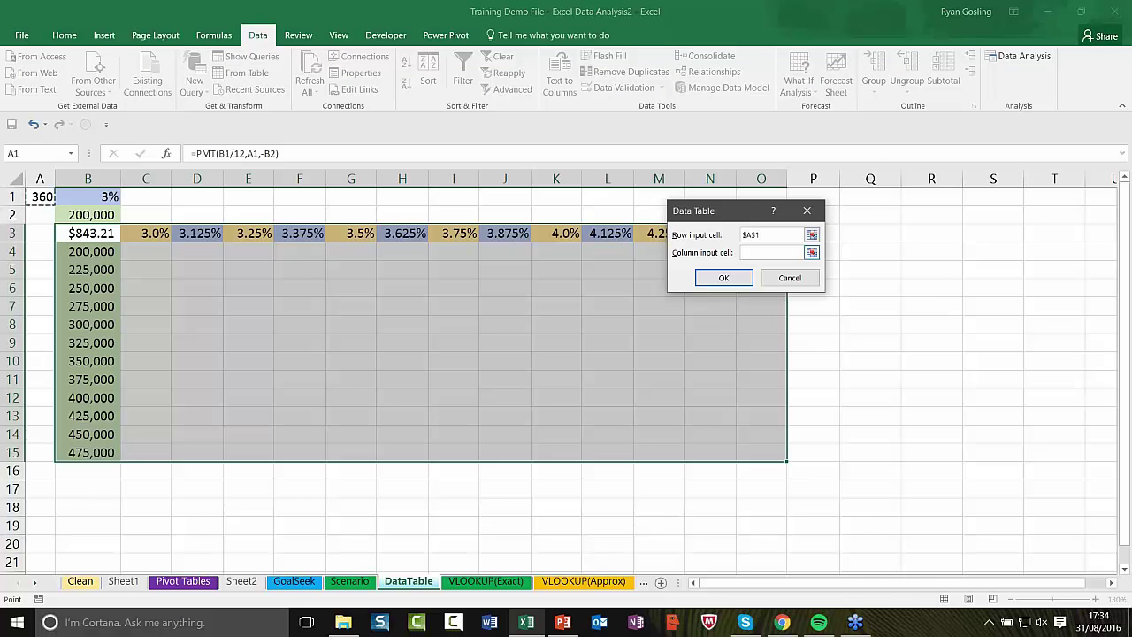
pyautogui.click(775, 252)
pyautogui.click(98, 196)
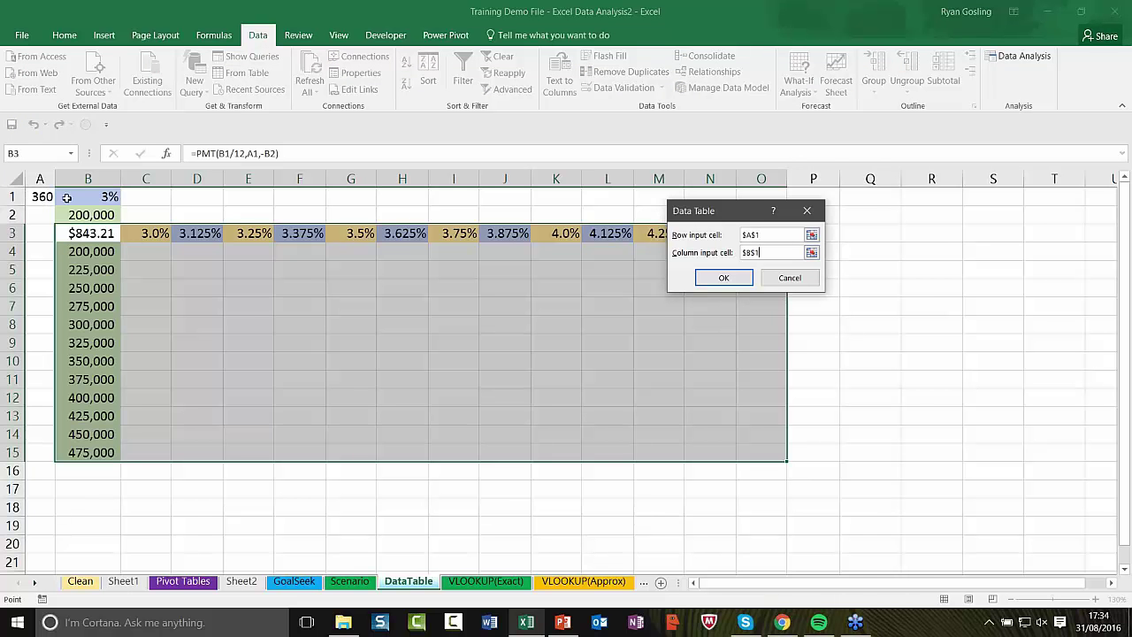
pyautogui.click(725, 278)
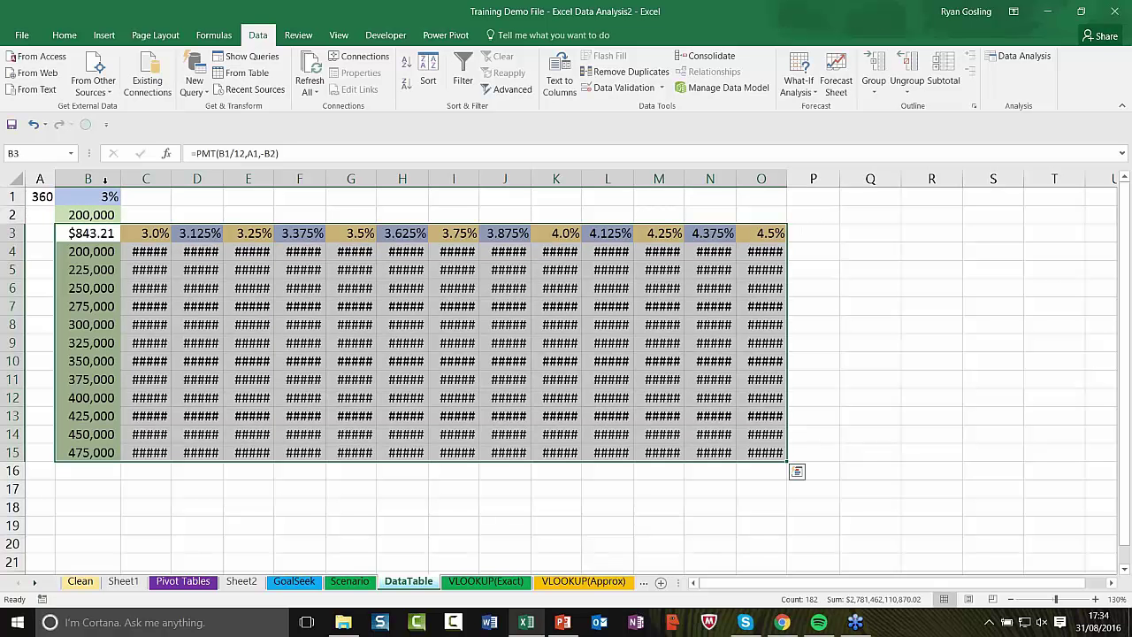
# AutoFit the width of all columns on the DataTable sheet to the data table's values.
pyautogui.doubleClick(172, 178)
pyautogui.moveTo(277, 177); pyautogui.dragTo(278, 177)
pyautogui.doubleClick(278, 178)
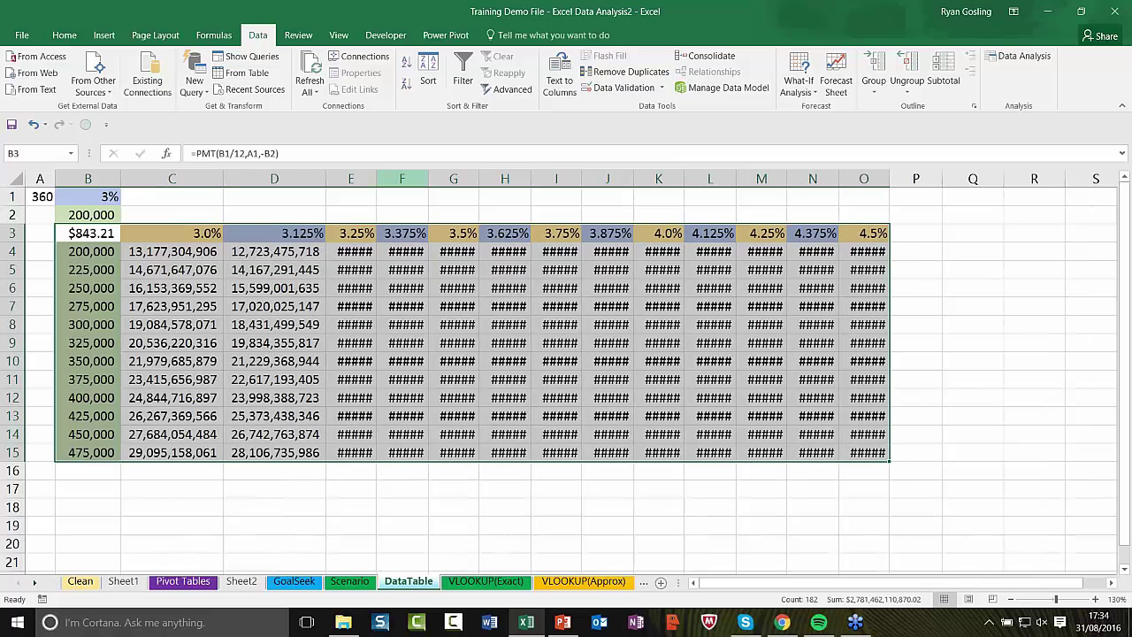
pyautogui.doubleClick(377, 179)
pyautogui.doubleClick(479, 178)
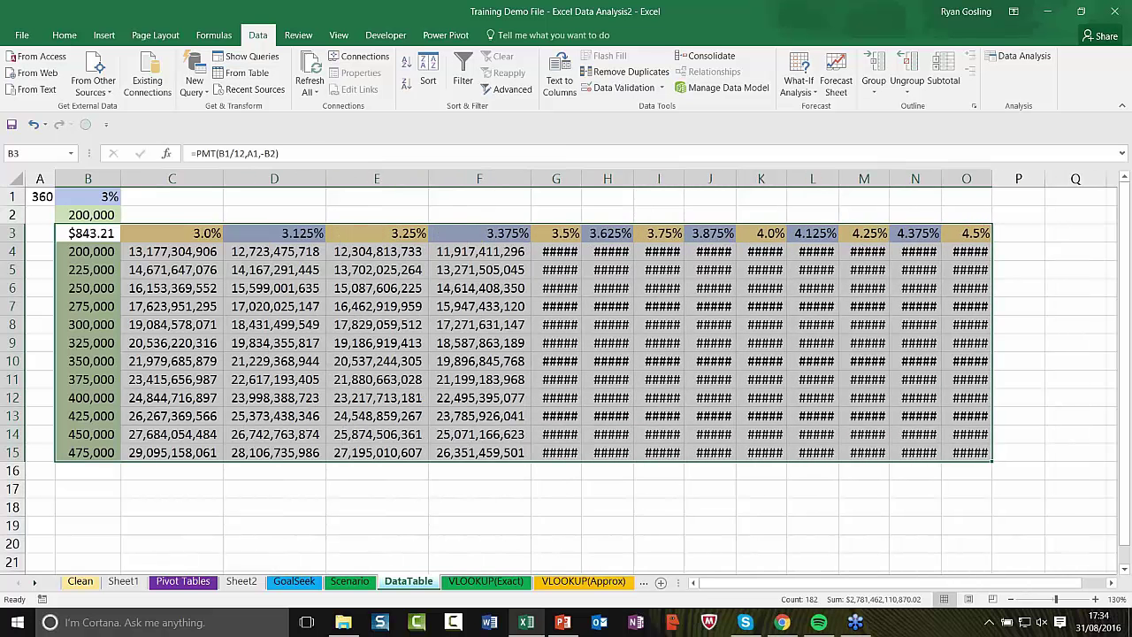
pyautogui.click(14, 180)
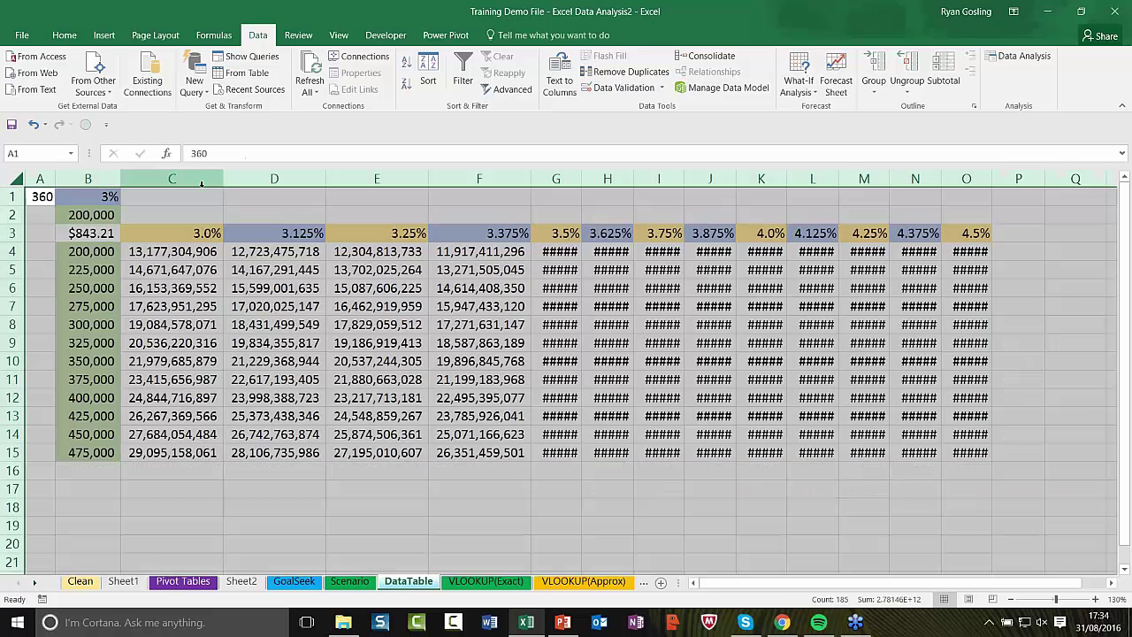
pyautogui.doubleClick(224, 179)
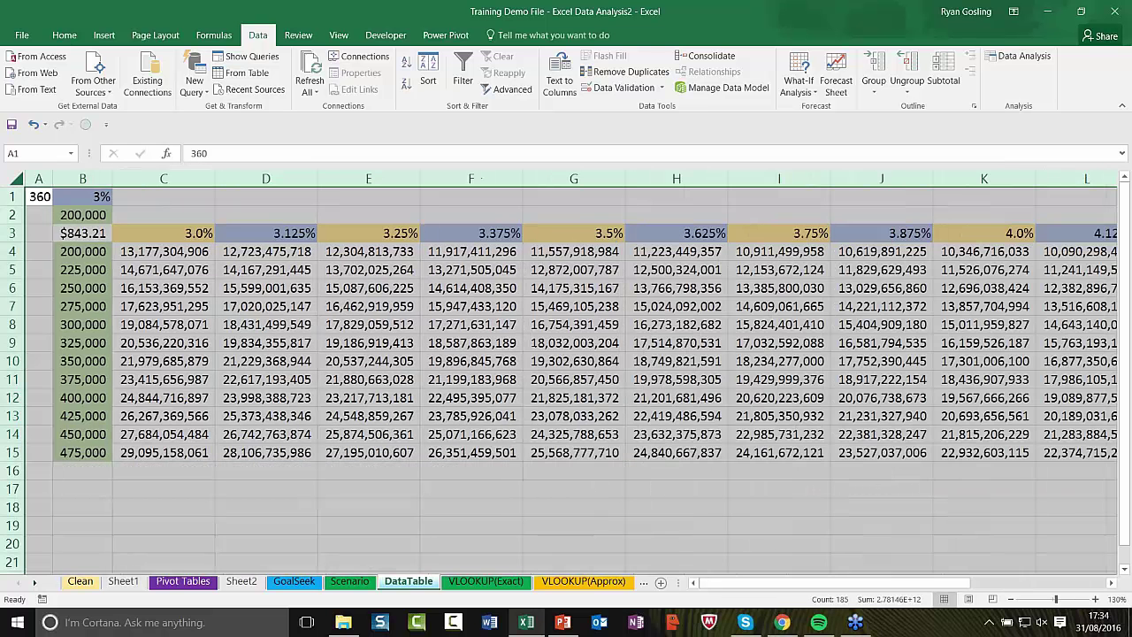
# Examine the values and the TABLE formula in several cells of the data table in columns D to H.
pyautogui.click(678, 295)
pyautogui.click(323, 292)
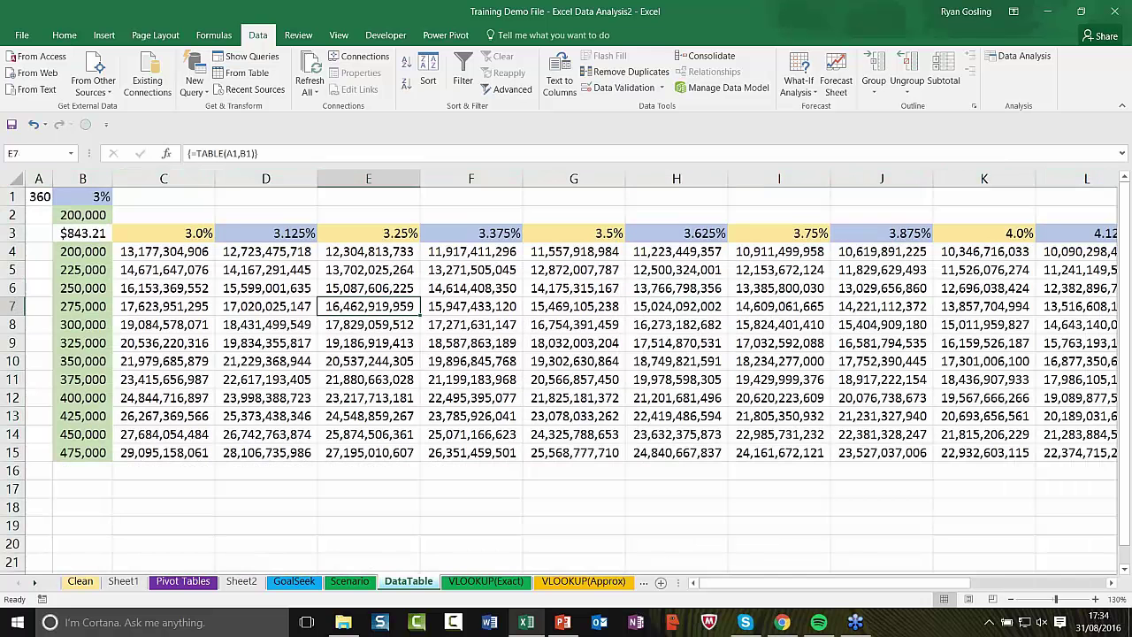
pyautogui.click(266, 287)
pyautogui.click(261, 267)
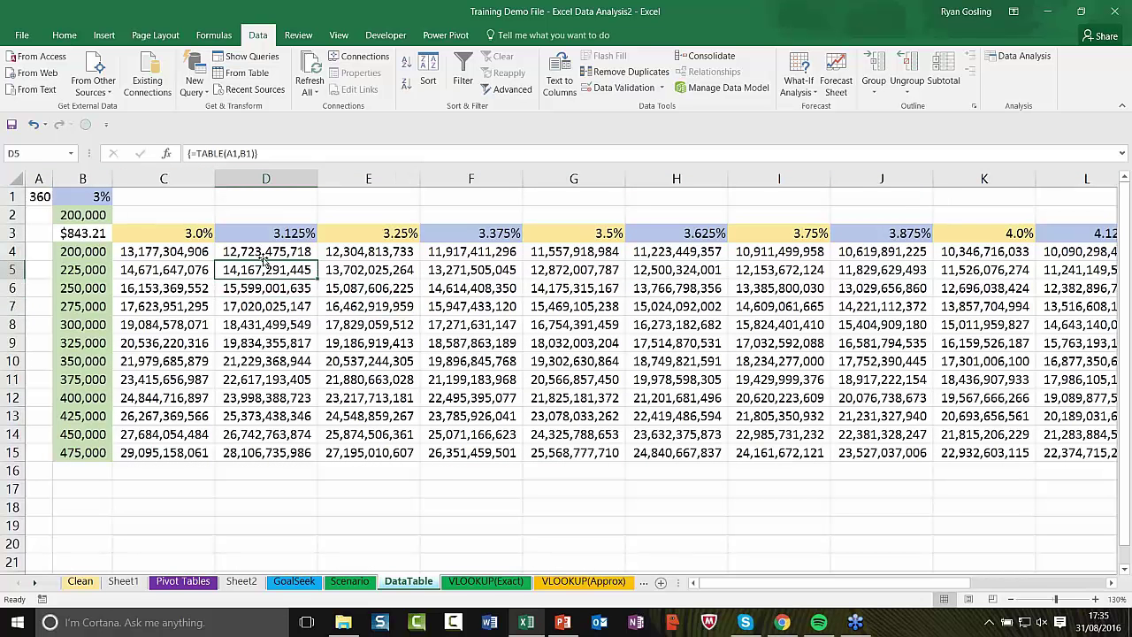
pyautogui.click(263, 347)
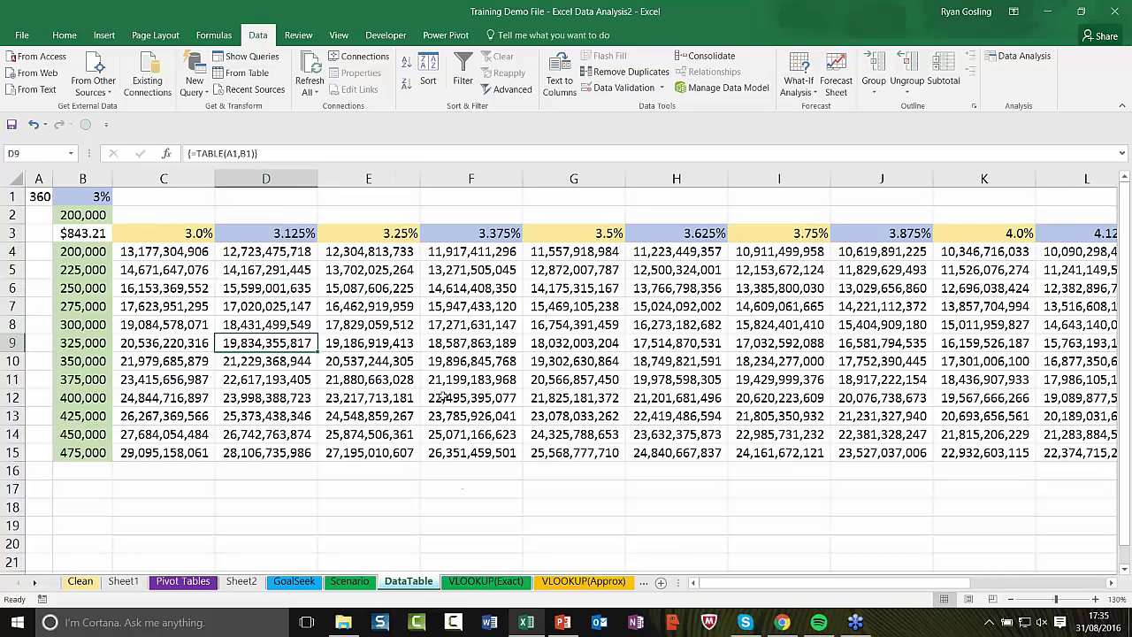
pyautogui.click(411, 358)
pyautogui.click(306, 293)
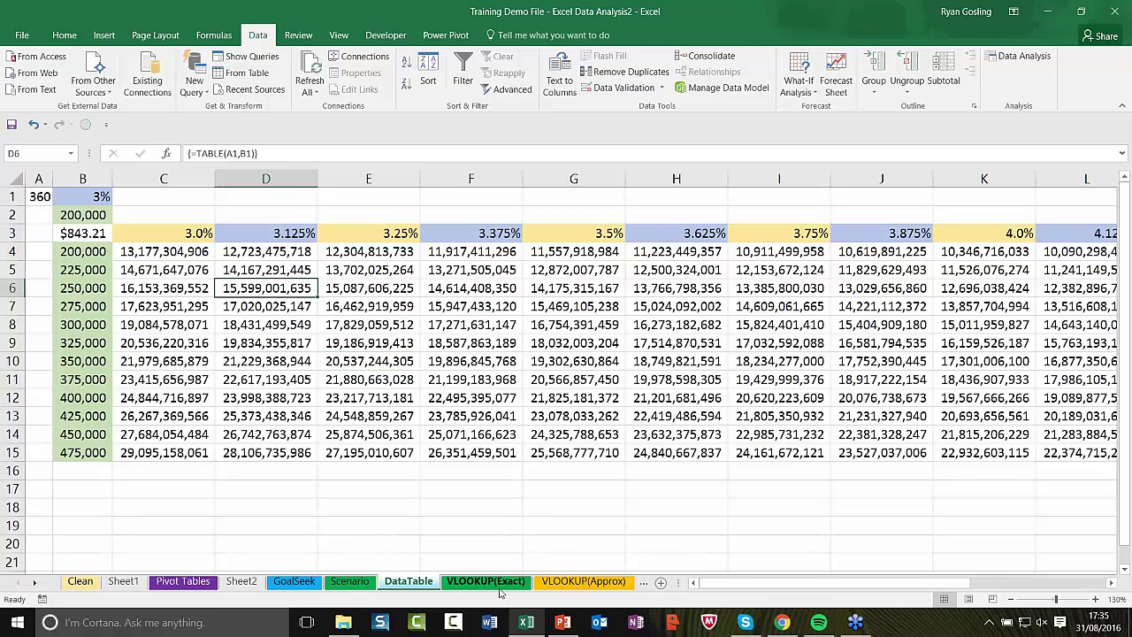
pyautogui.click(384, 400)
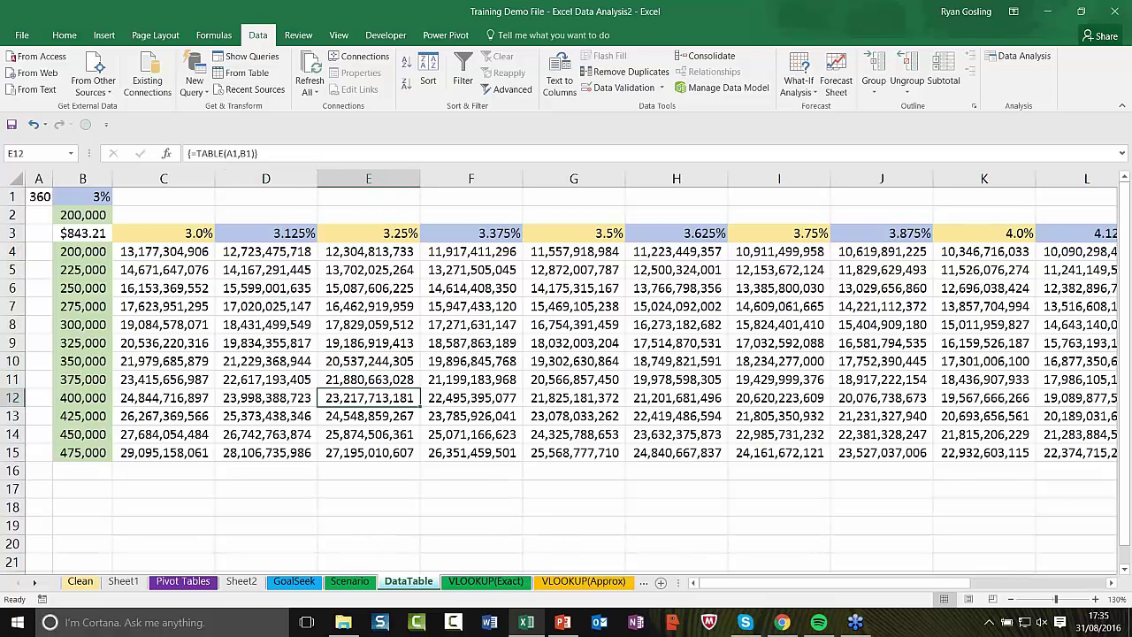
# Open the VLOOKUP(Exact) sheet and examine the product list with its Department and Category columns and the lookup list in columns K to M.
pyautogui.click(484, 581)
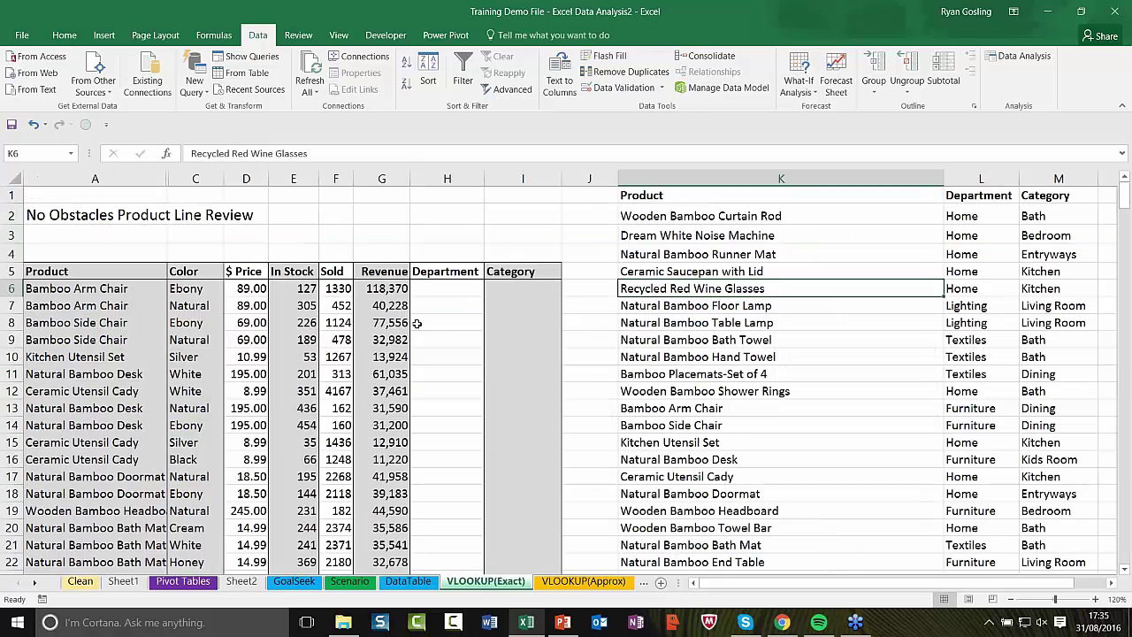
pyautogui.click(450, 239)
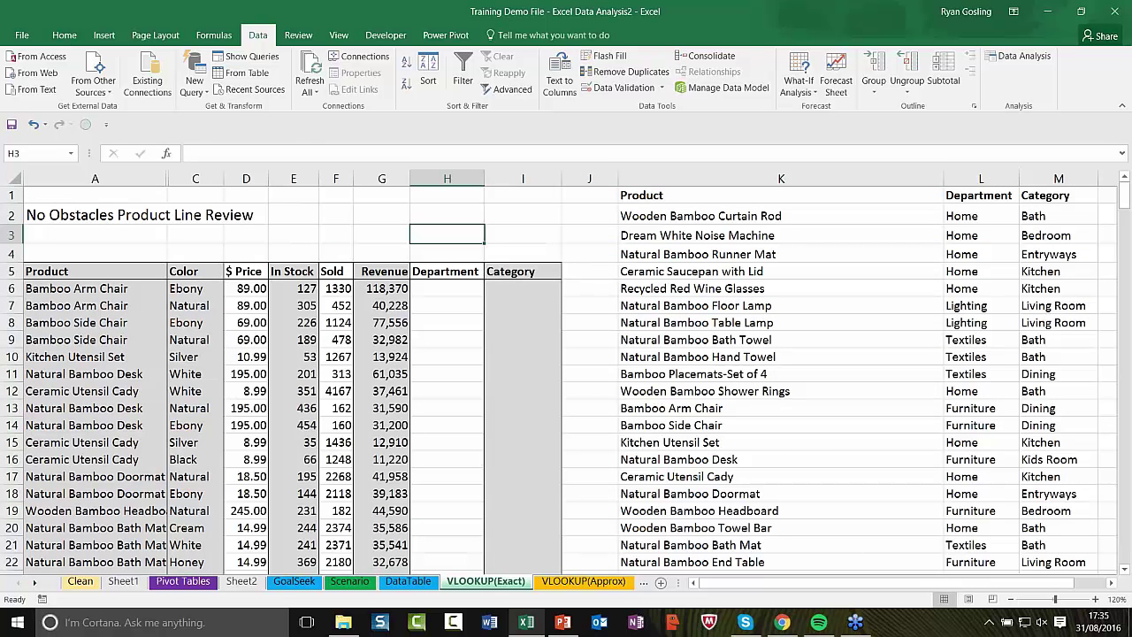
pyautogui.click(427, 325)
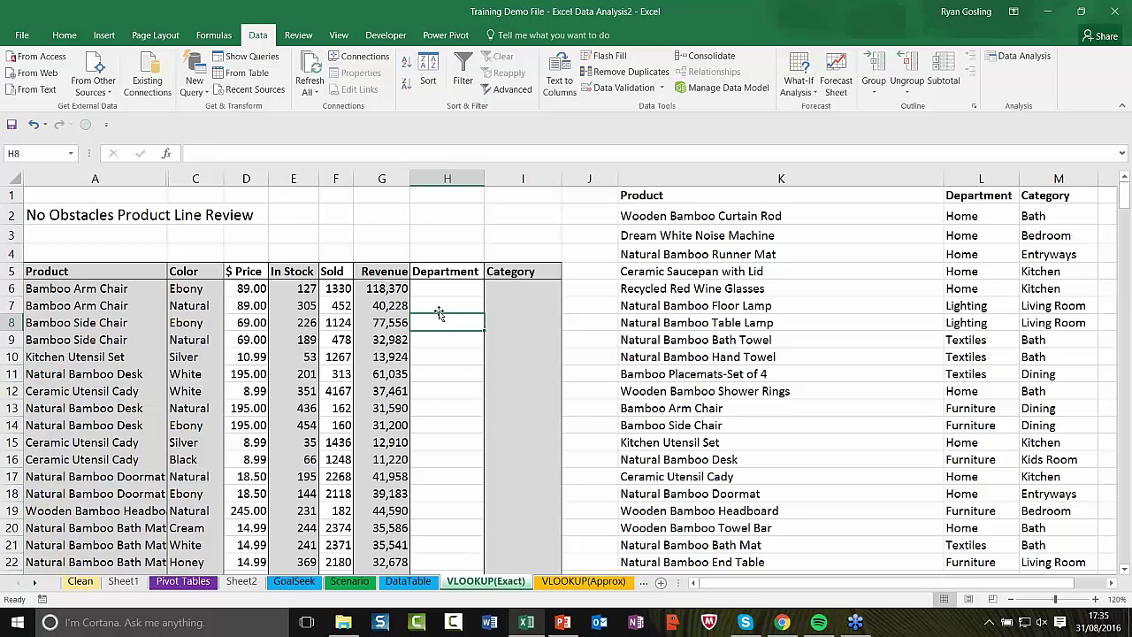
pyautogui.scroll(-2, 442, 316)
pyautogui.scroll(2, 442, 316)
pyautogui.click(87, 320)
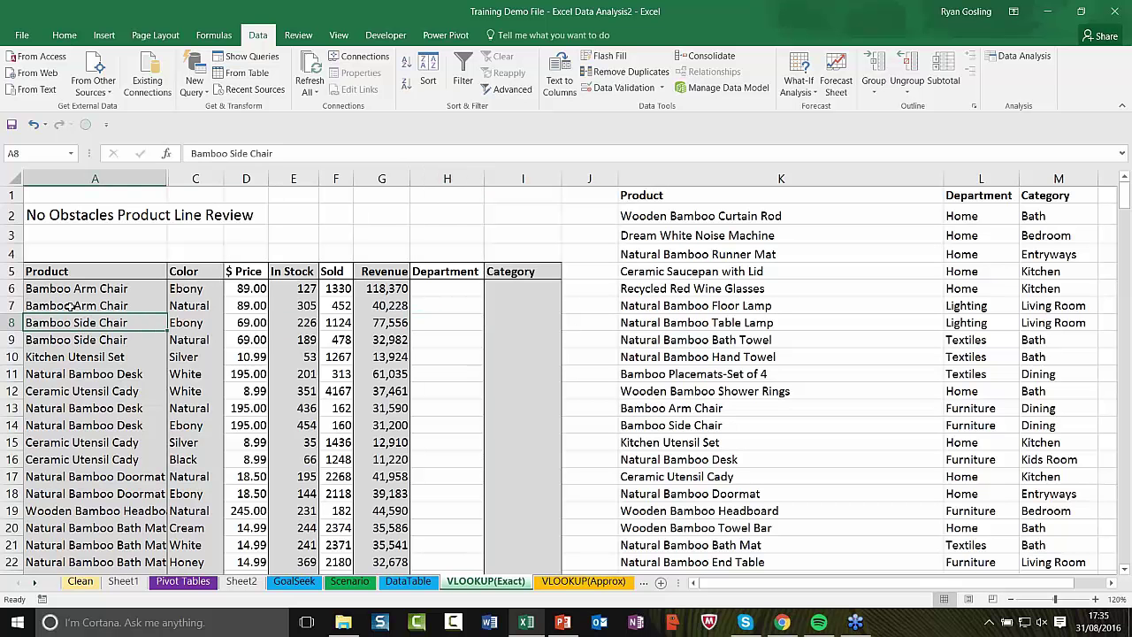
# Examine product names in column A, the blank Department and Category cells in row 6, and the lookup list's entries in K to M.
pyautogui.click(79, 288)
pyautogui.click(78, 306)
pyautogui.click(124, 340)
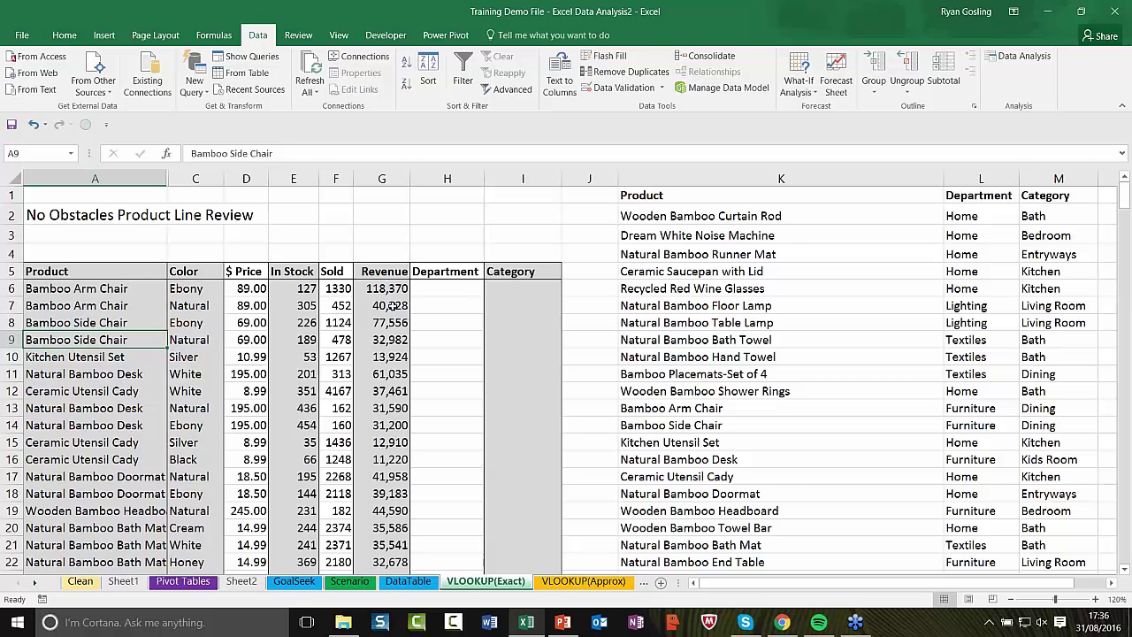
pyautogui.click(436, 289)
pyautogui.click(526, 290)
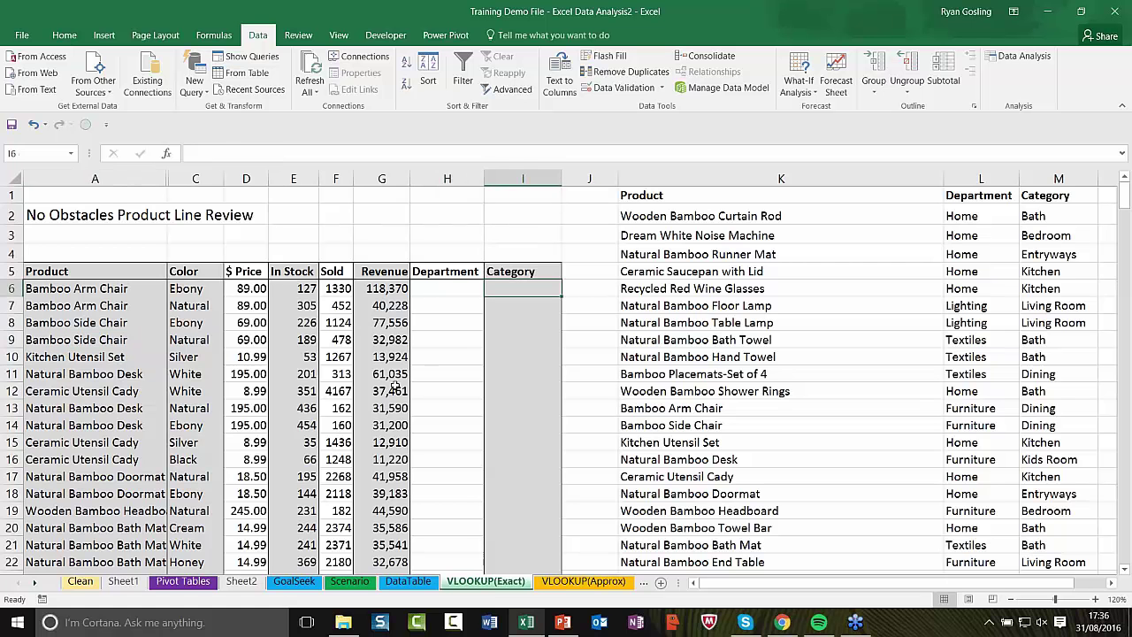
pyautogui.click(723, 273)
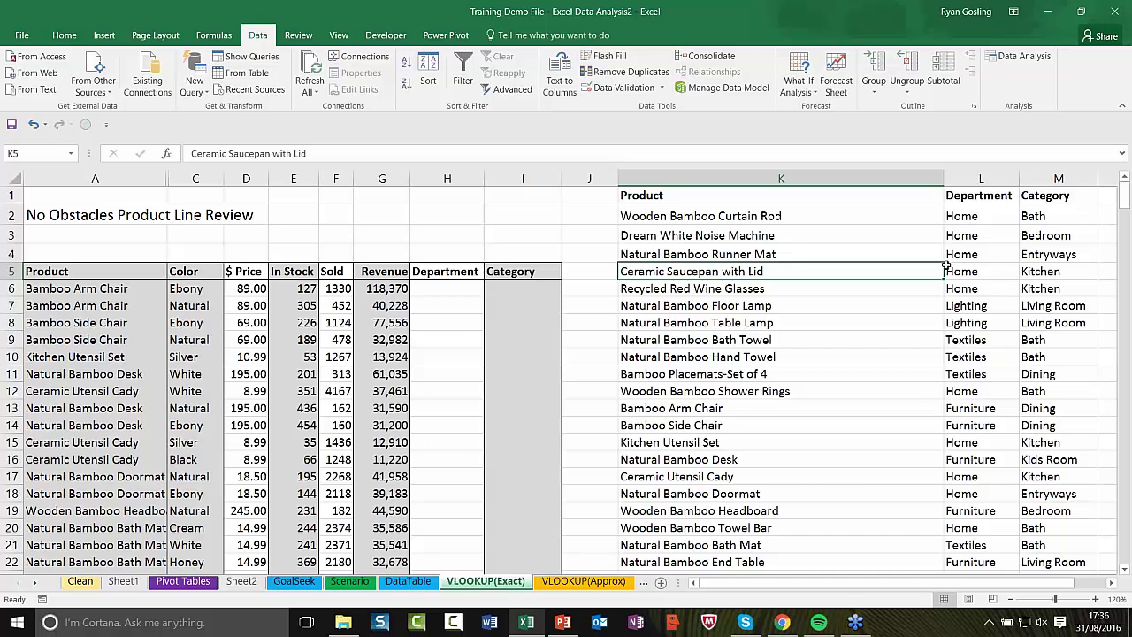
pyautogui.click(732, 213)
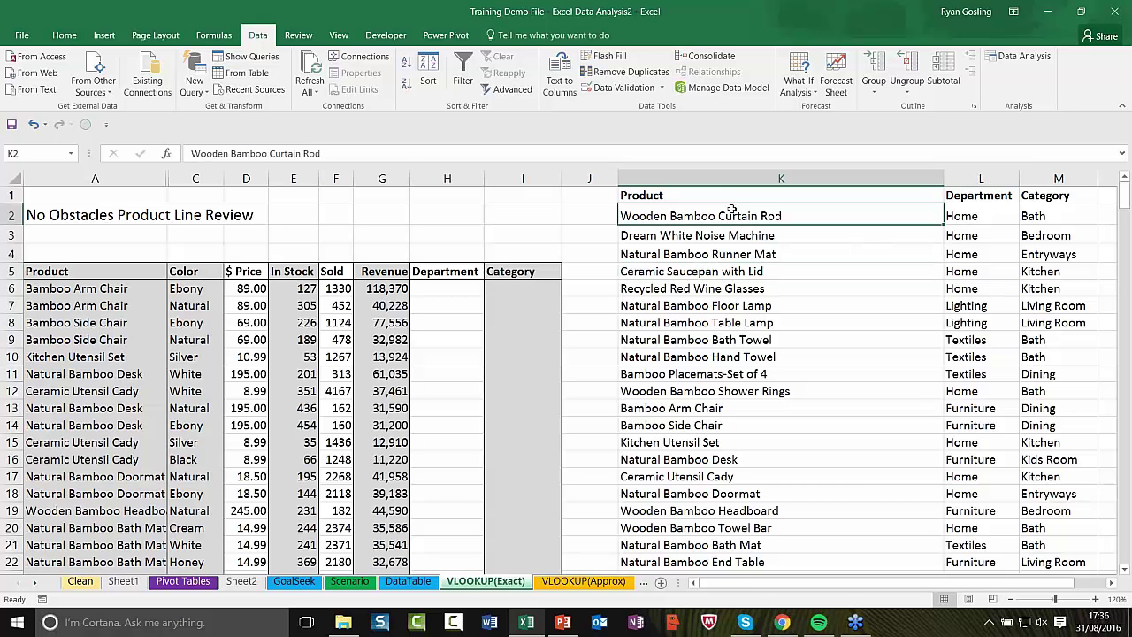
pyautogui.click(980, 210)
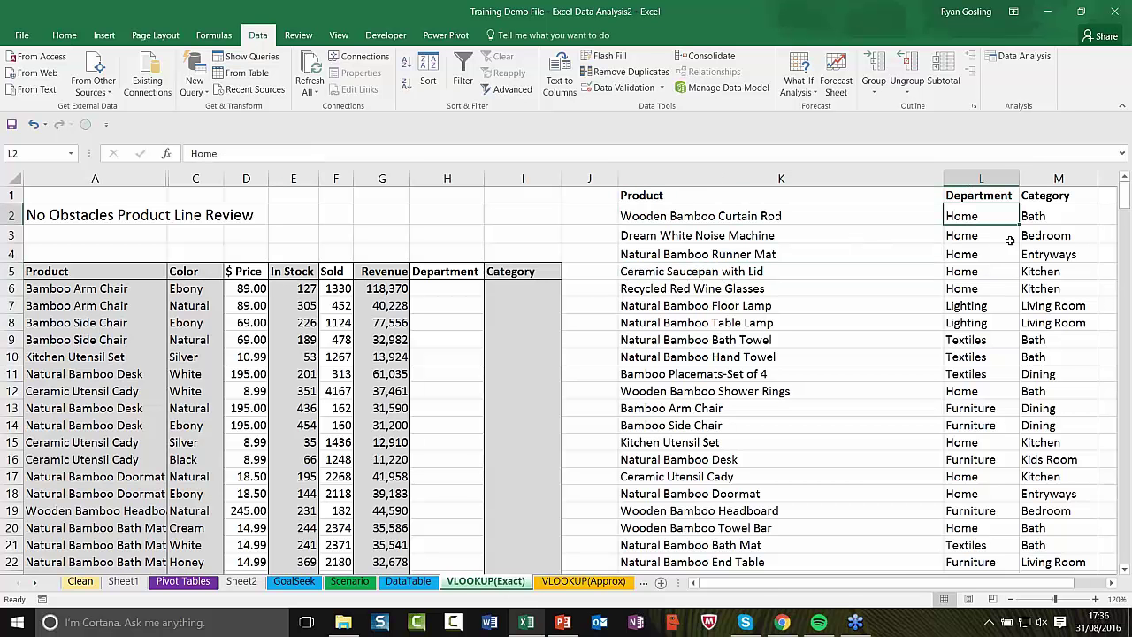
pyautogui.click(1066, 216)
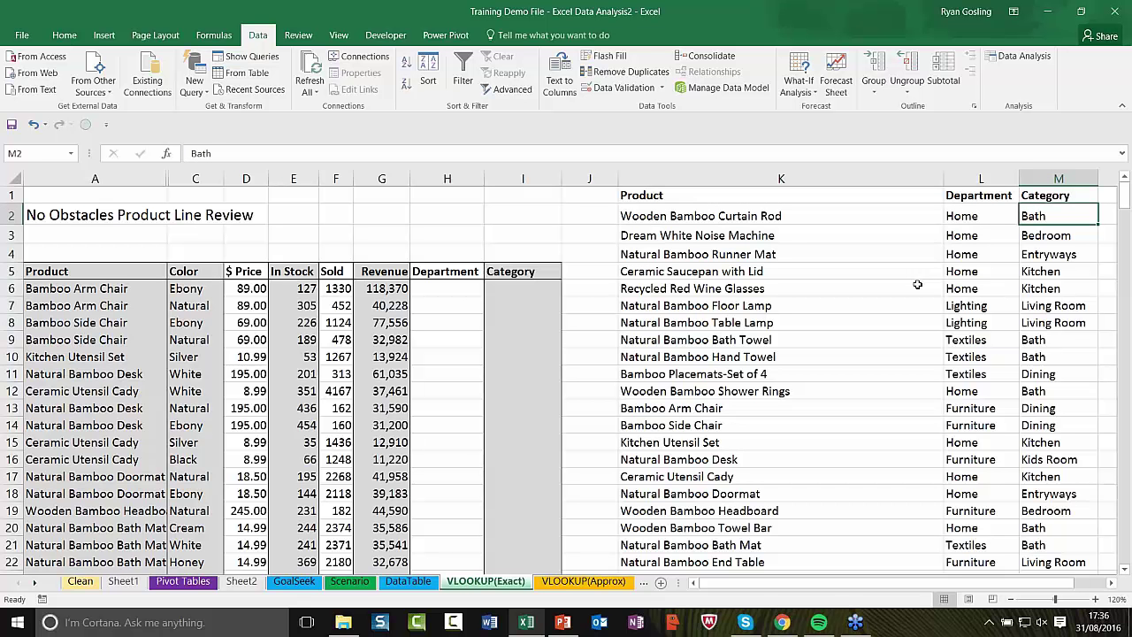
# Compare the blank Department cell H6 with the lookup list's Department and Category values, and its product names with those in column A.
pyautogui.click(440, 288)
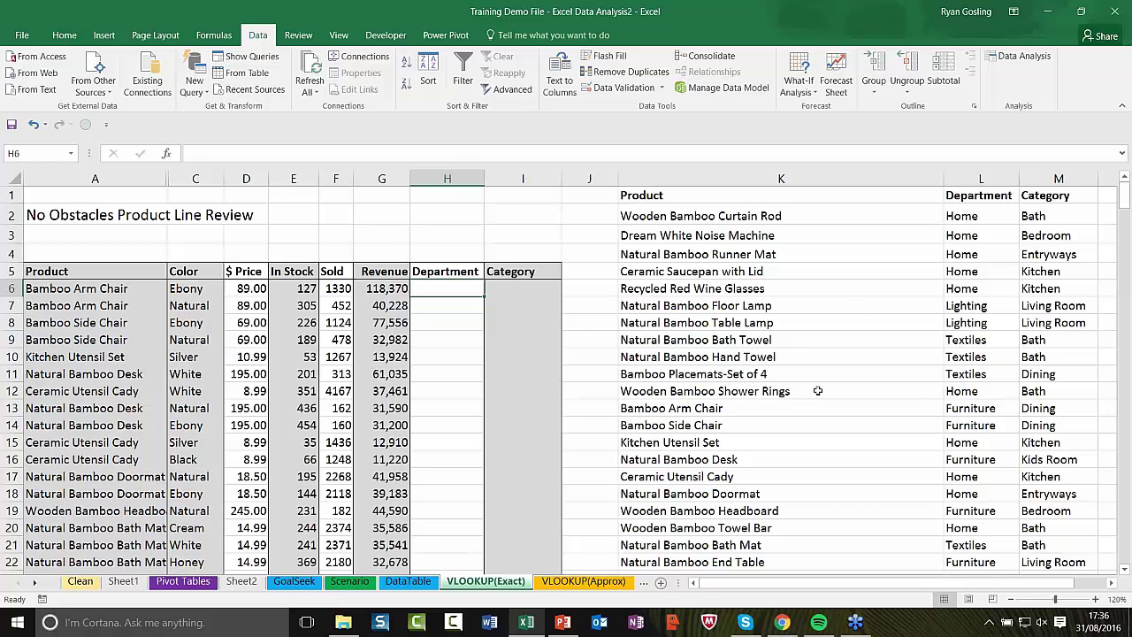
pyautogui.moveTo(967, 214); pyautogui.dragTo(1018, 462)
pyautogui.click(436, 284)
pyautogui.moveTo(1035, 215); pyautogui.dragTo(1057, 305)
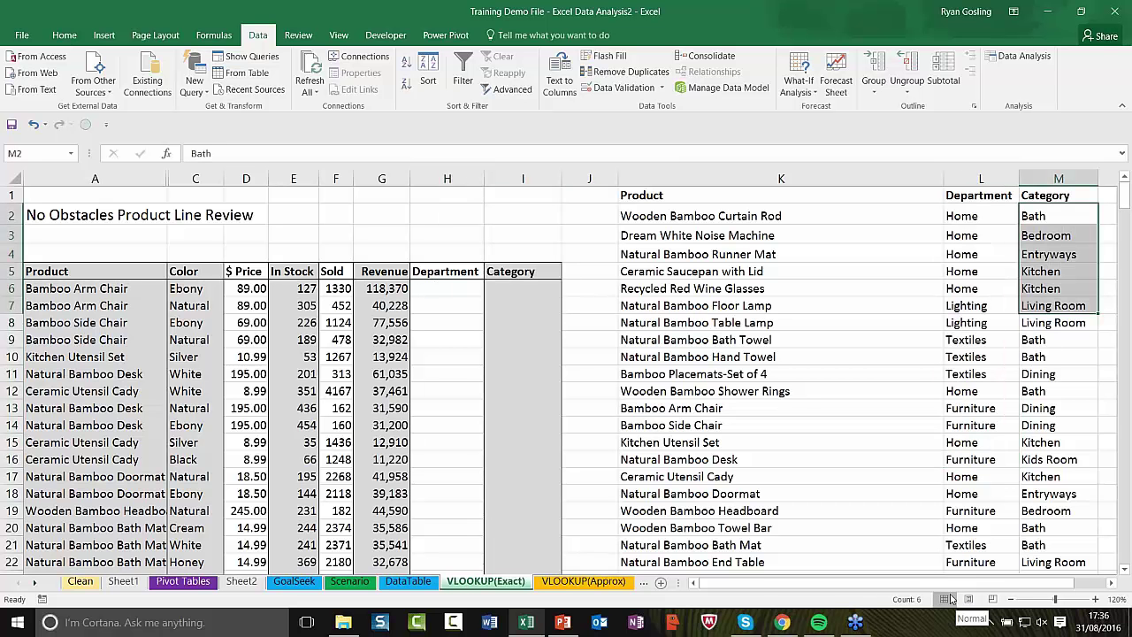
pyautogui.click(451, 289)
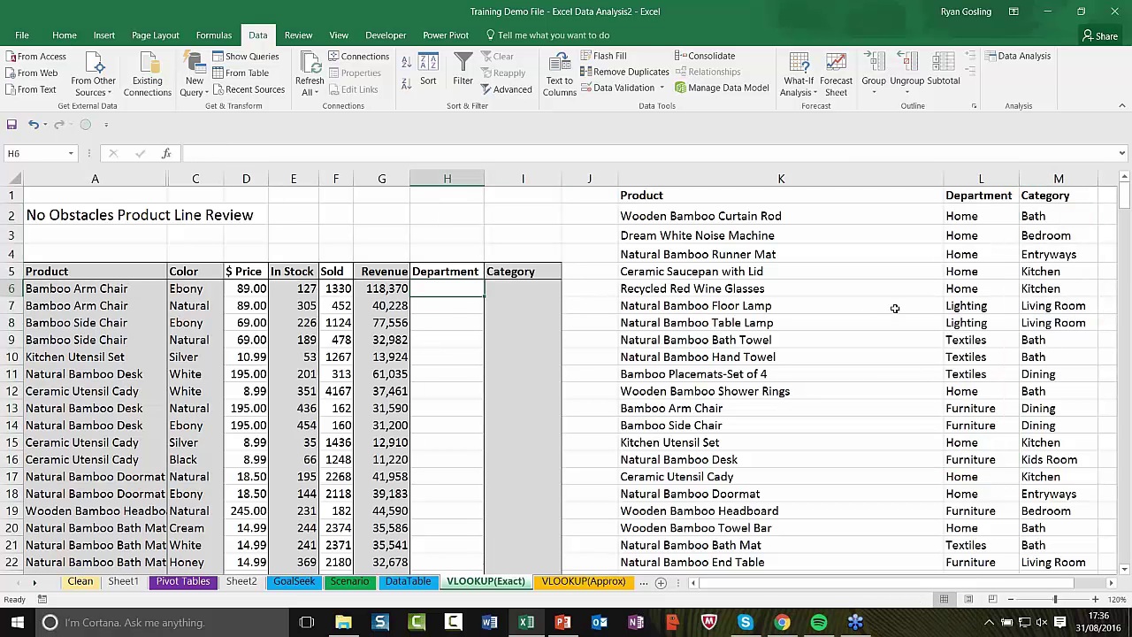
pyautogui.click(752, 285)
pyautogui.click(716, 233)
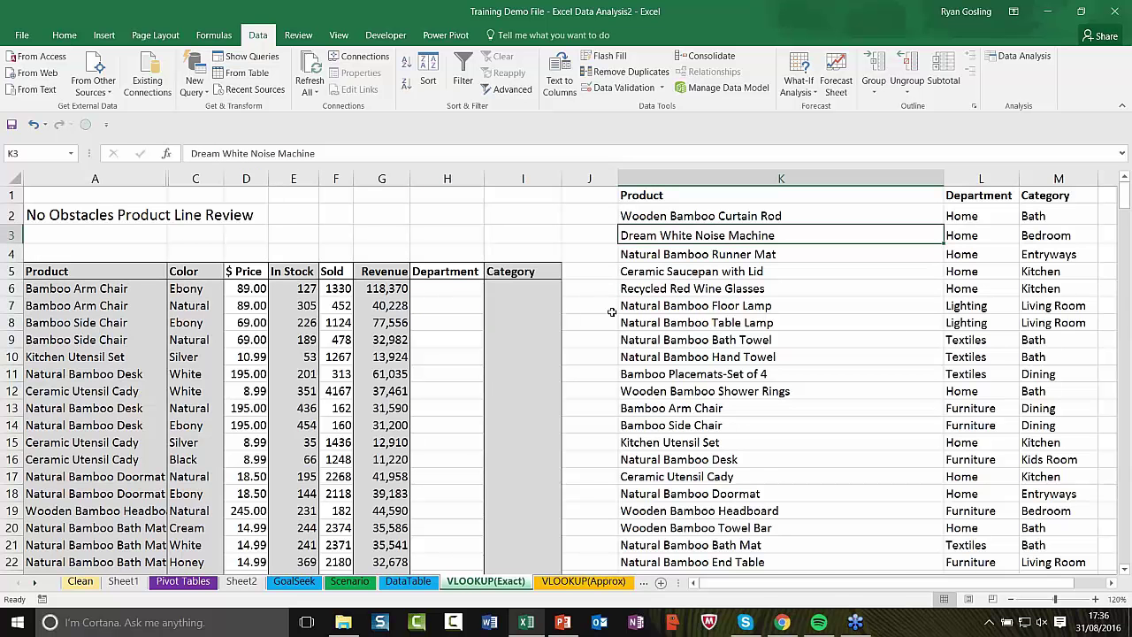
pyautogui.click(712, 285)
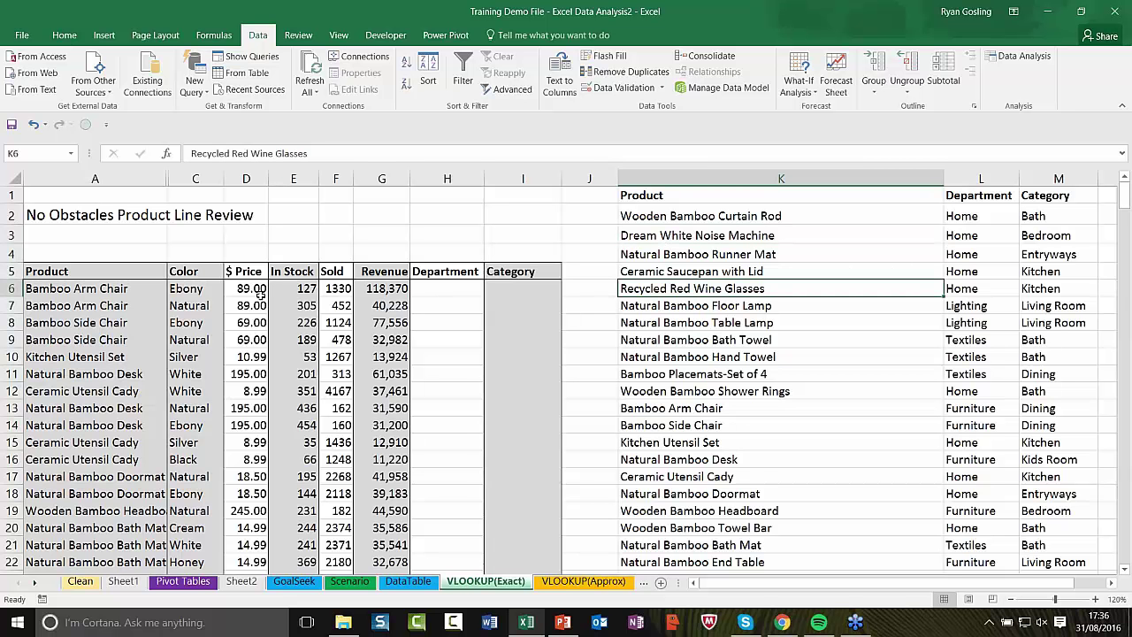
pyautogui.click(115, 320)
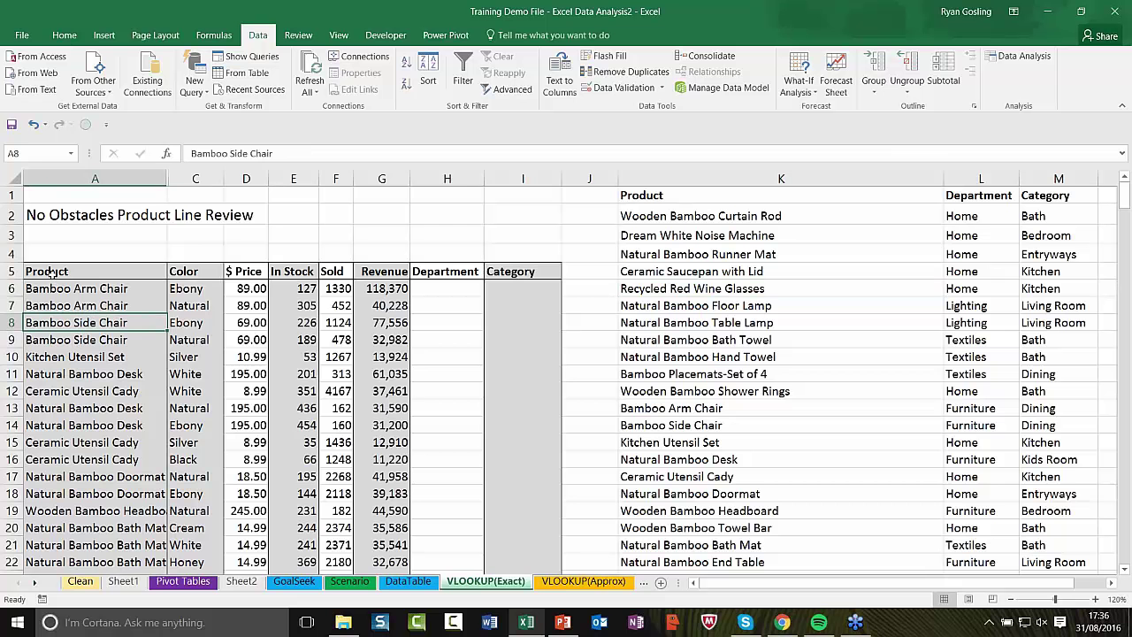
pyautogui.moveTo(53, 274); pyautogui.dragTo(511, 546)
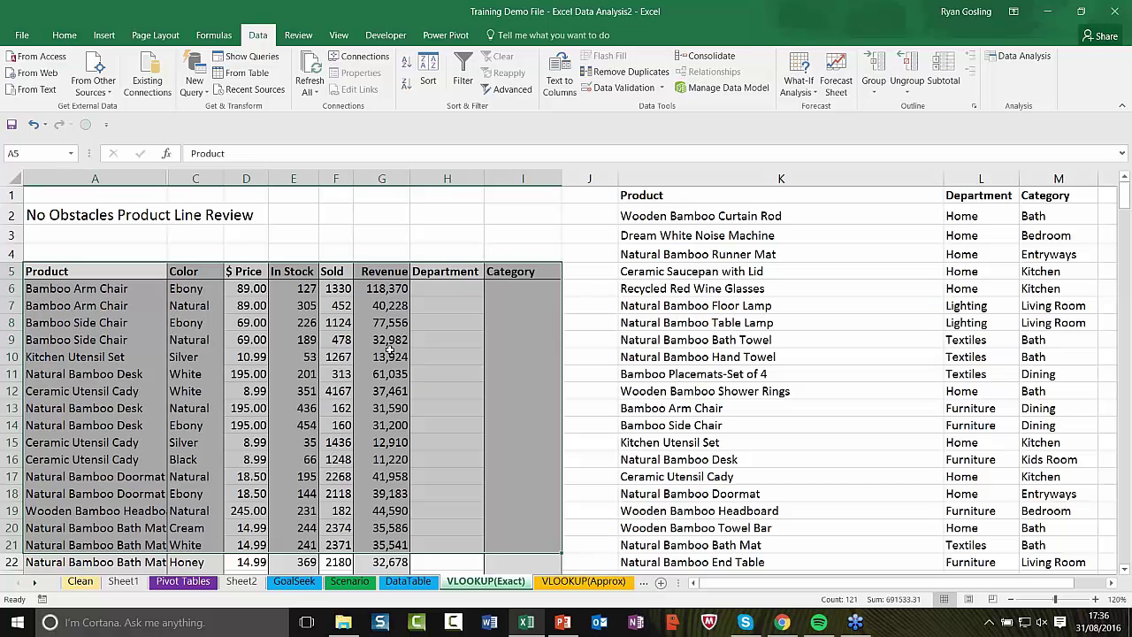
pyautogui.click(35, 152)
pyautogui.write('D4')
pyautogui.press('Return')
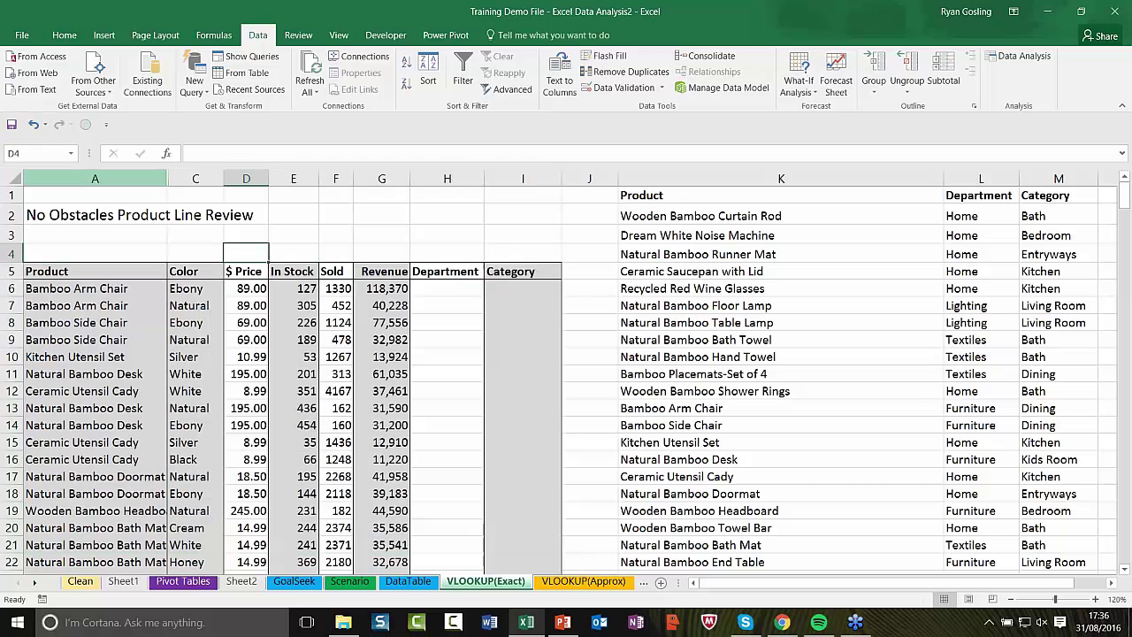
# Name the whole product table, from header cell A5 through the Category column down to its last row, Products.
pyautogui.moveTo(49, 271); pyautogui.dragTo(522, 520)
pyautogui.scroll(20, 673, 409)
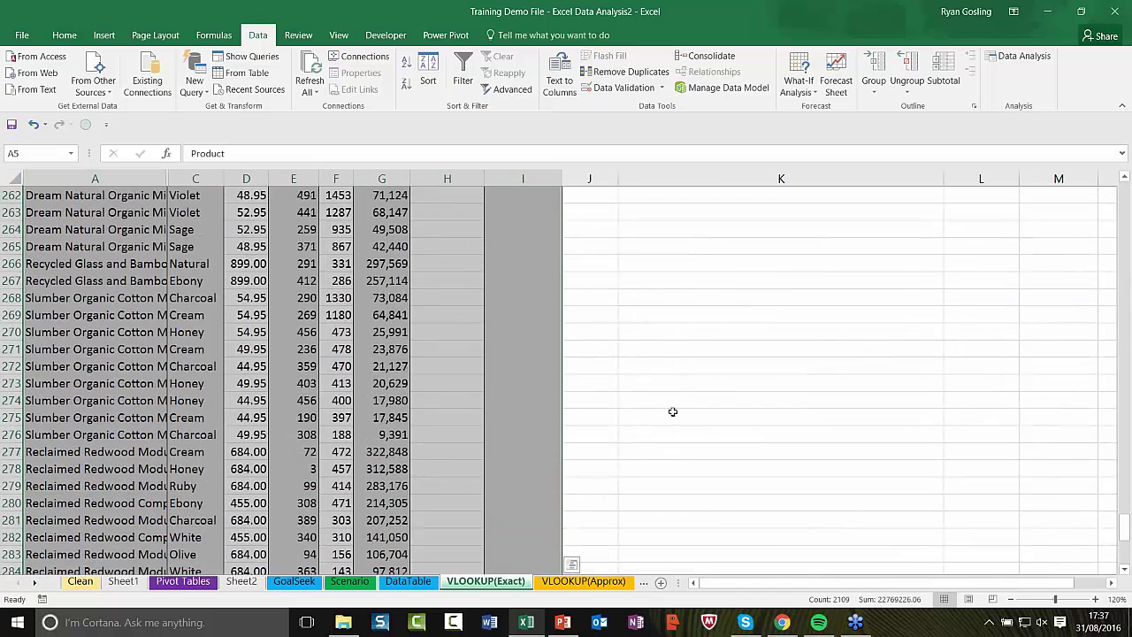
pyautogui.scroll(20, 672, 411)
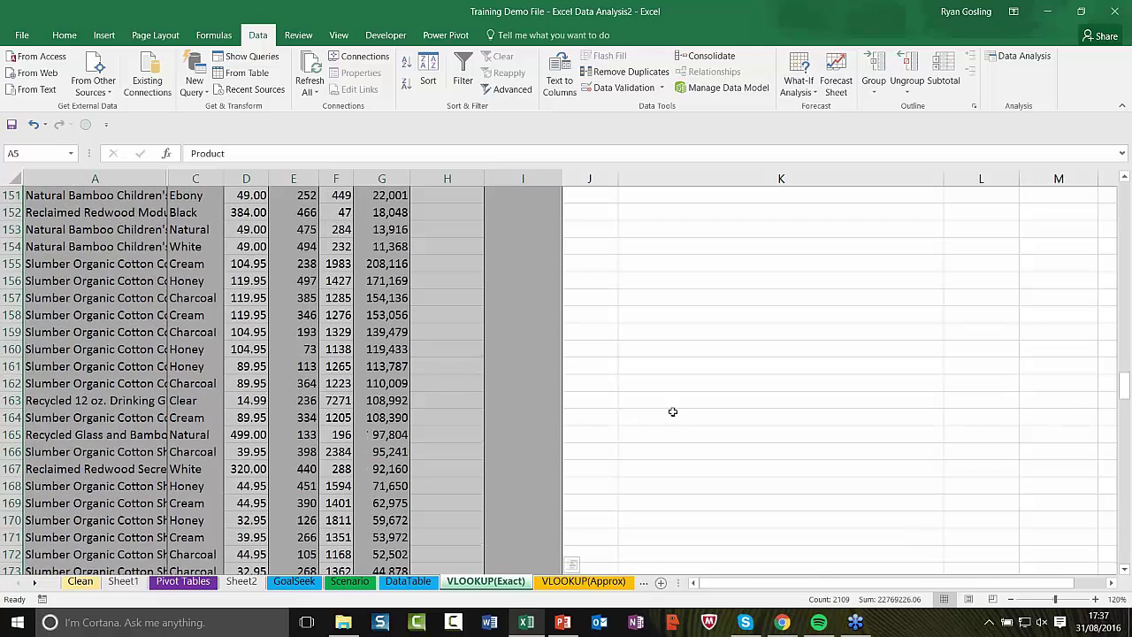
pyautogui.scroll(20, 673, 411)
pyautogui.click(36, 152)
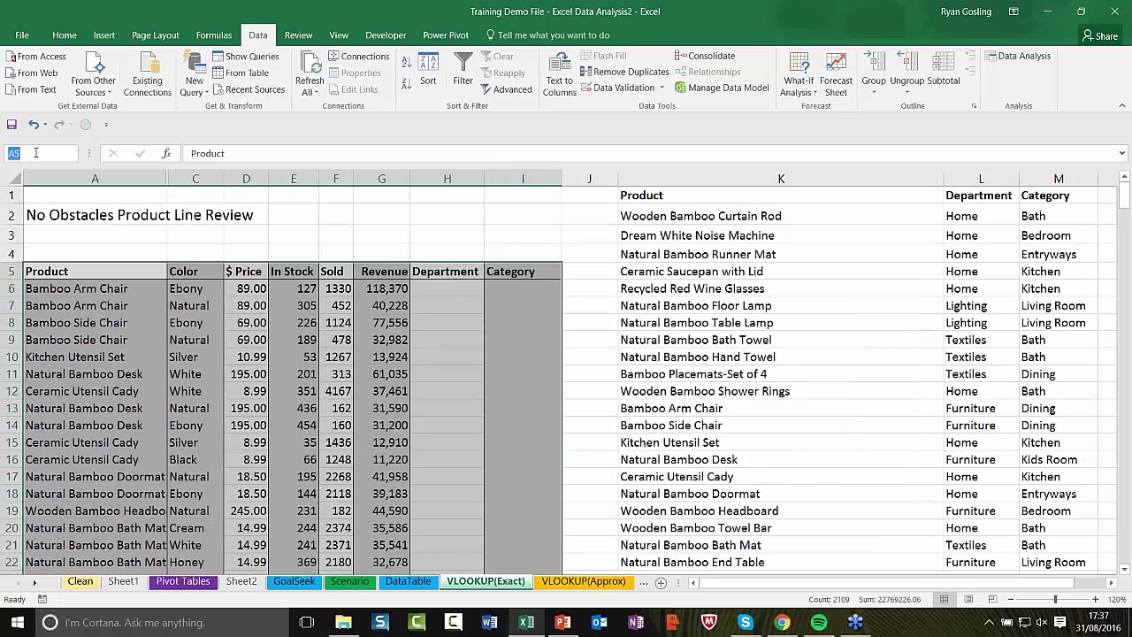
pyautogui.write('Products')
pyautogui.press('Return')
# Name the whole lookup list in columns K to M, including its headers, Lookup and check the list of defined names.
pyautogui.click(763, 283)
pyautogui.click(766, 254)
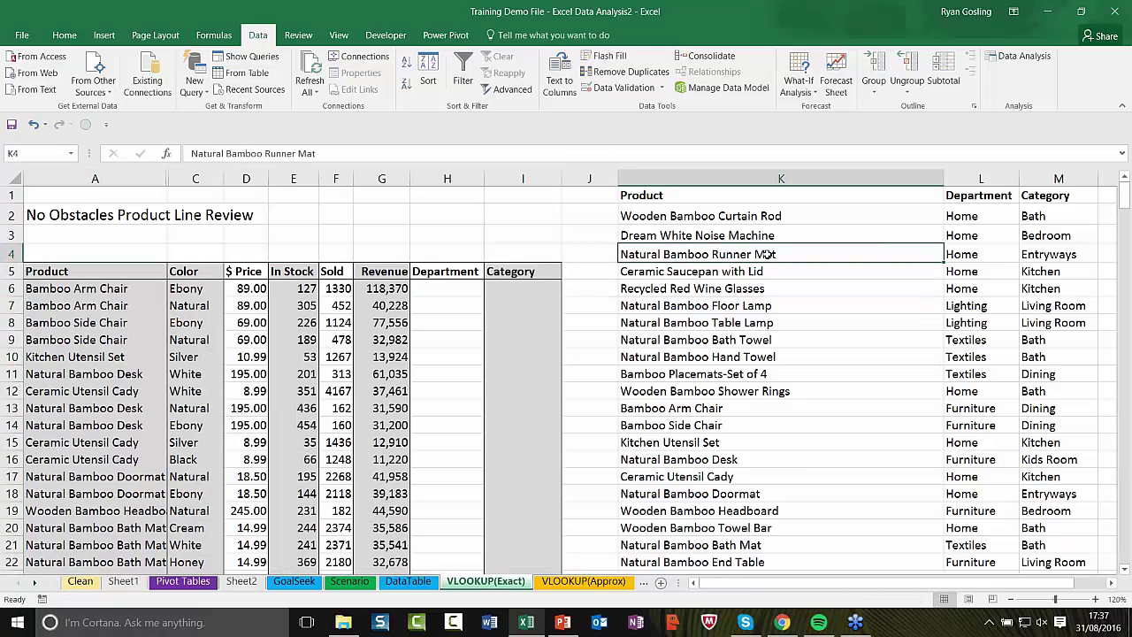
pyautogui.hotkey('ctrl', 'a')
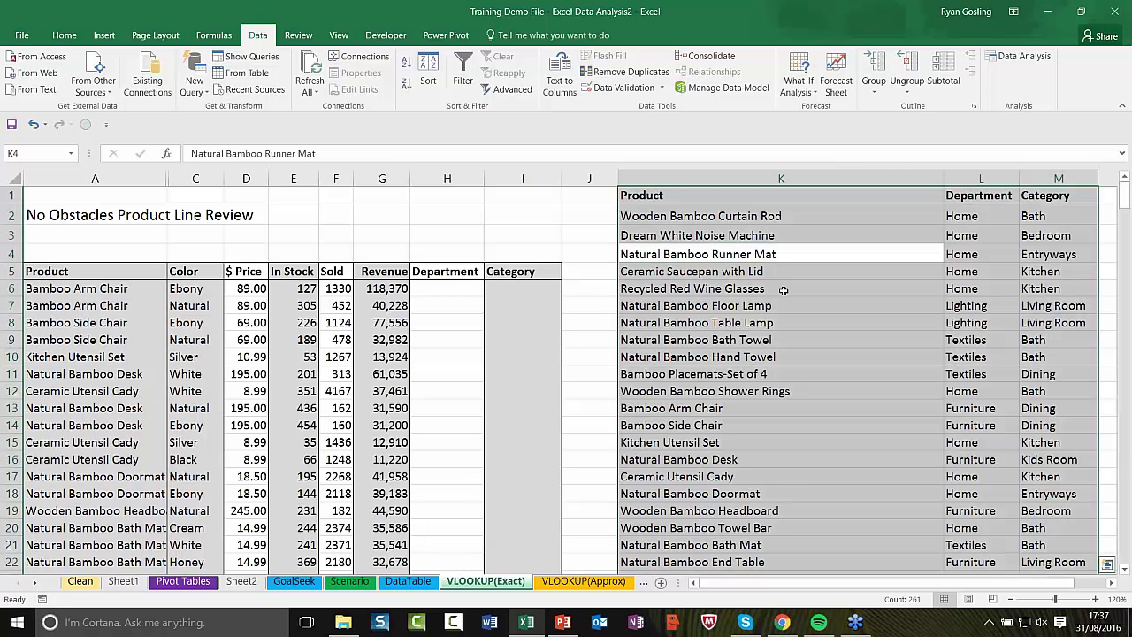
pyautogui.scroll(-10, 783, 290)
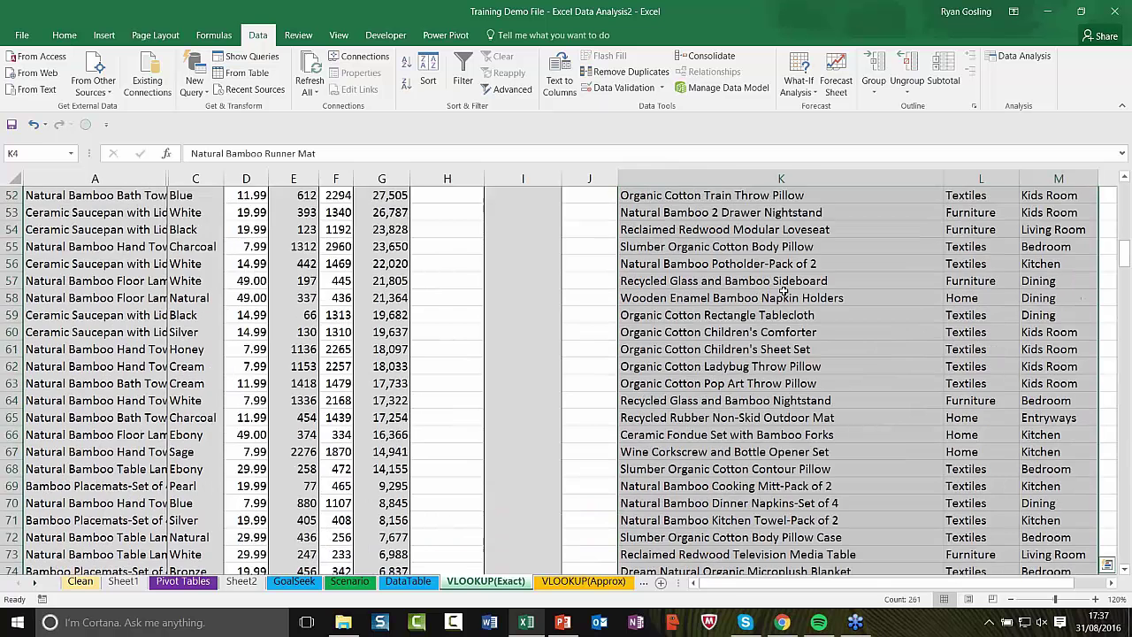
pyautogui.scroll(10, 790, 290)
pyautogui.click(23, 153)
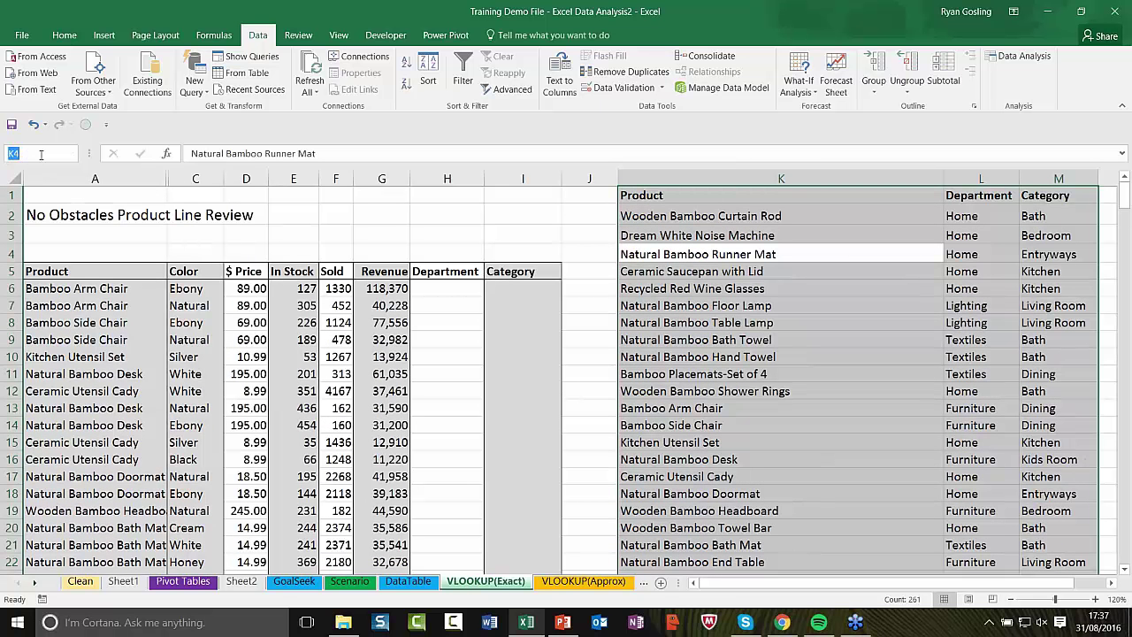
pyautogui.write('Lookup')
pyautogui.press('Return')
pyautogui.click(74, 154)
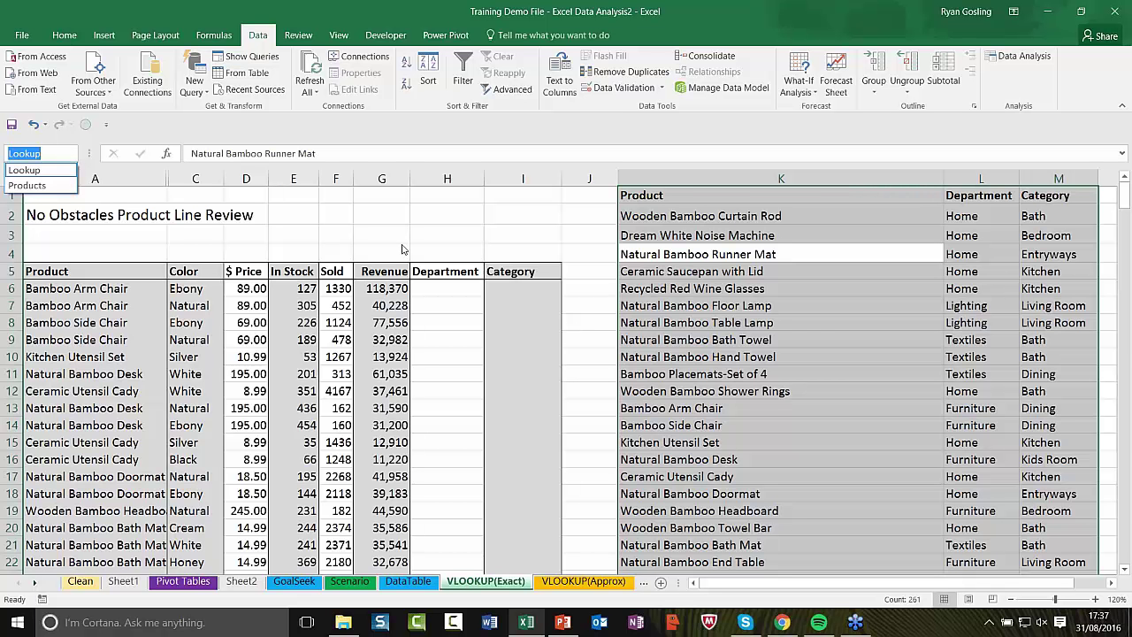
pyautogui.press('Escape')
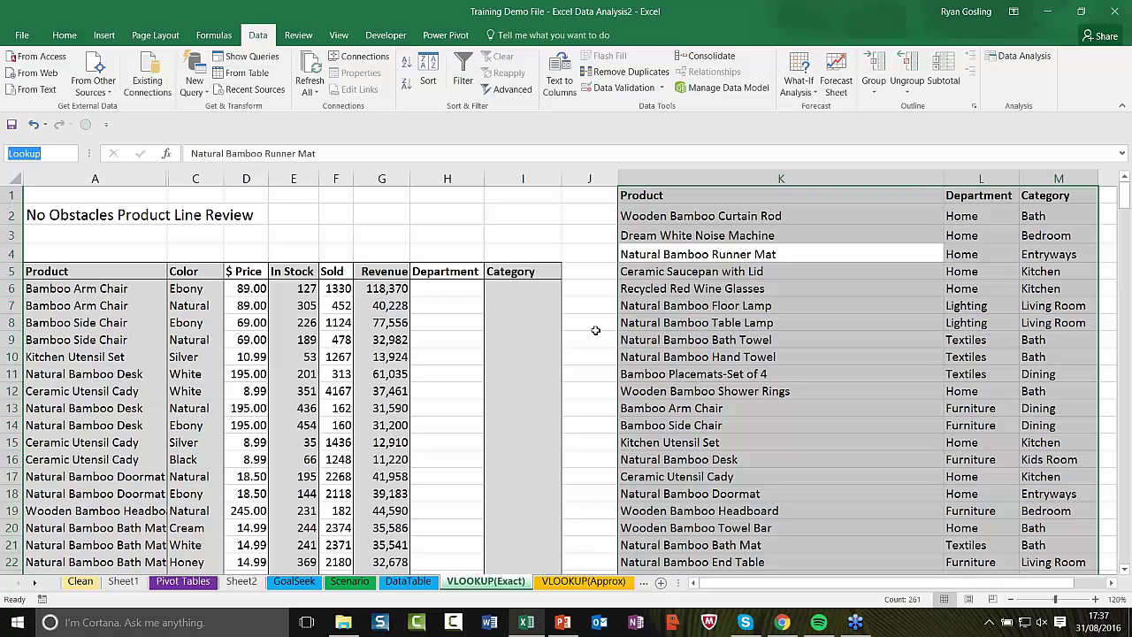
# Start a VLOOKUP formula in the first Department cell, H6, with product cell A6 as the lookup value.
pyautogui.click(437, 287)
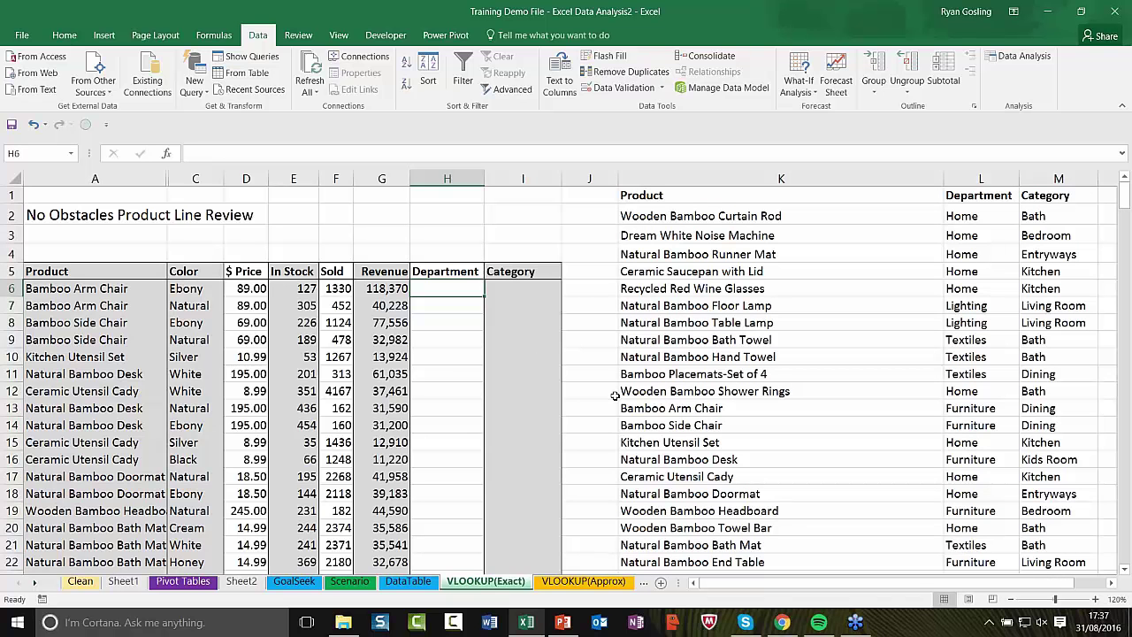
pyautogui.write('=')
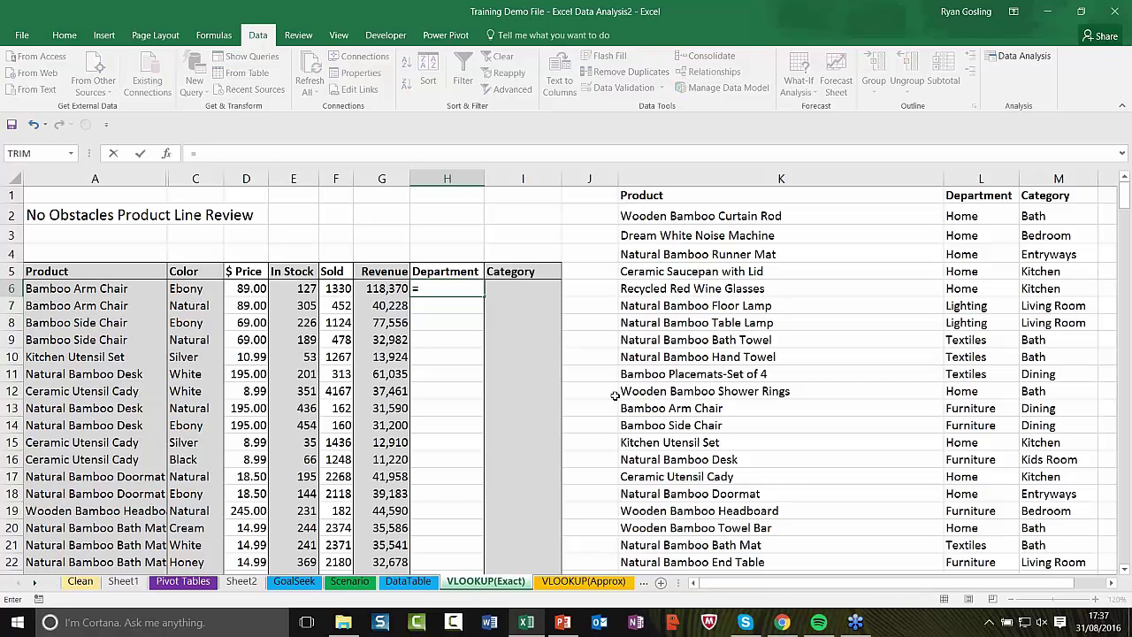
pyautogui.write('VLOOKUP')
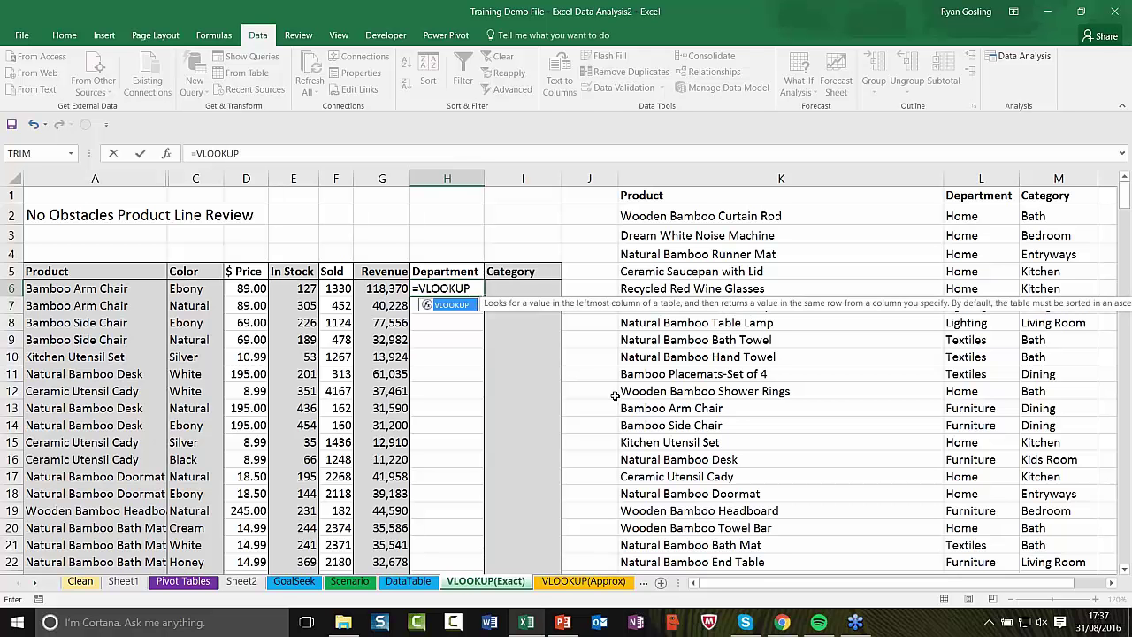
pyautogui.write('(')
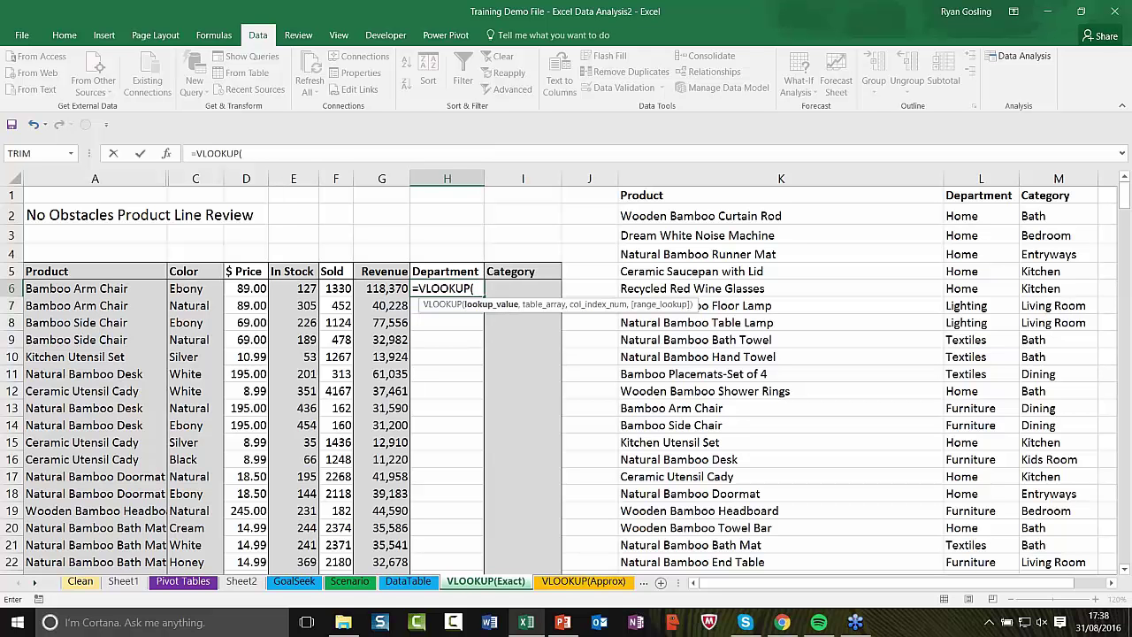
pyautogui.click(78, 292)
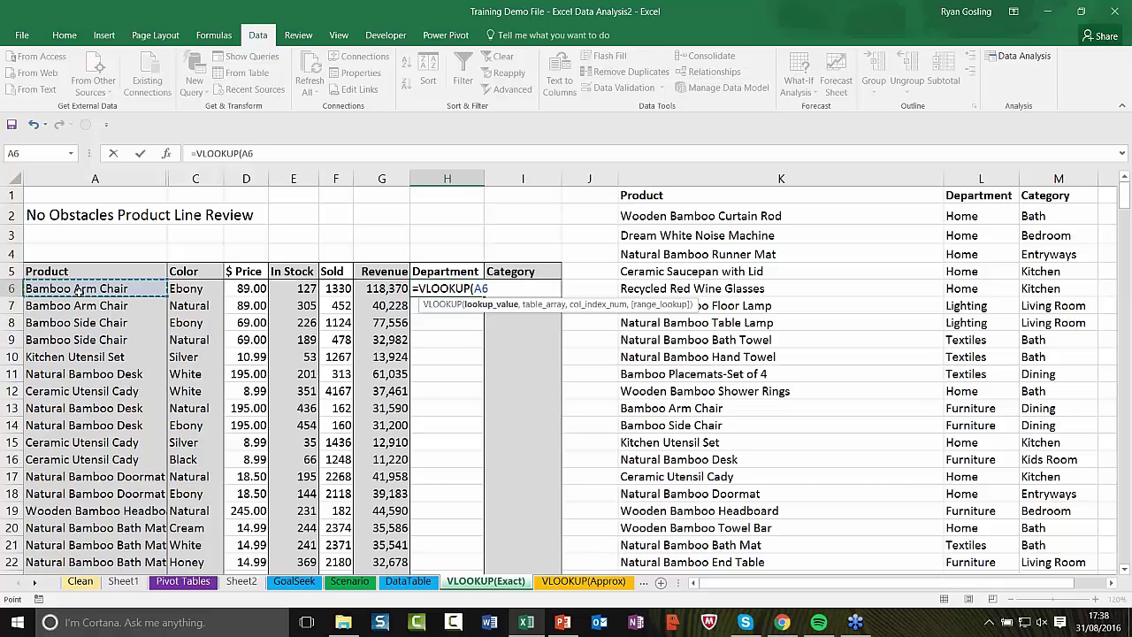
pyautogui.write(',')
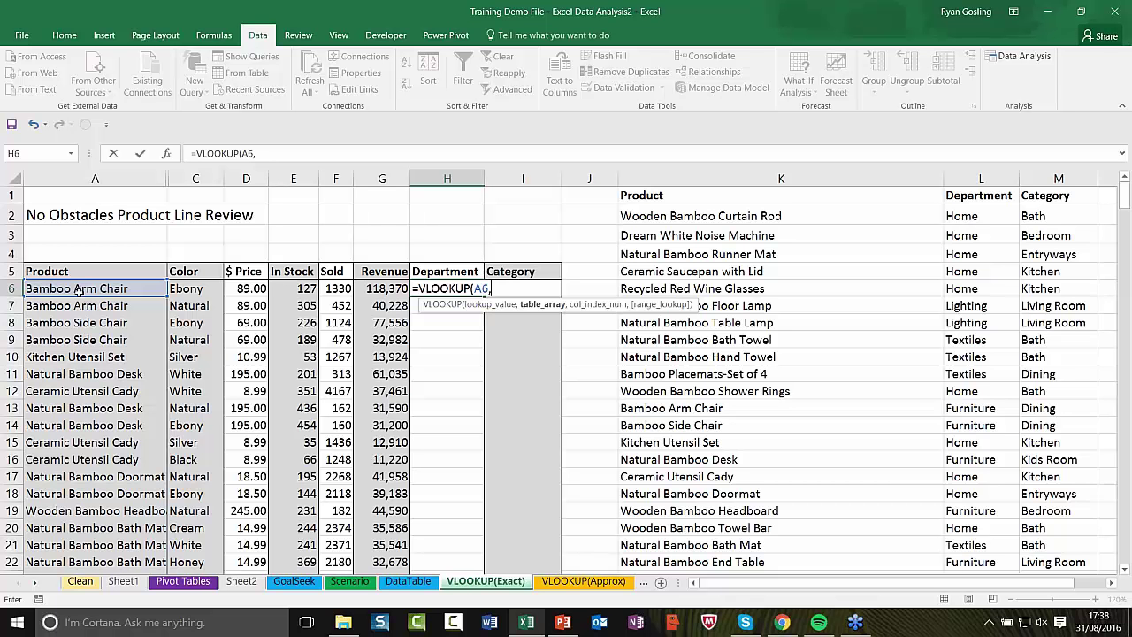
# Complete the H6 formula as =VLOOKUP(A6,Lookup,2,FALSE) and fill it down the Department column for all product rows.
pyautogui.write('P')
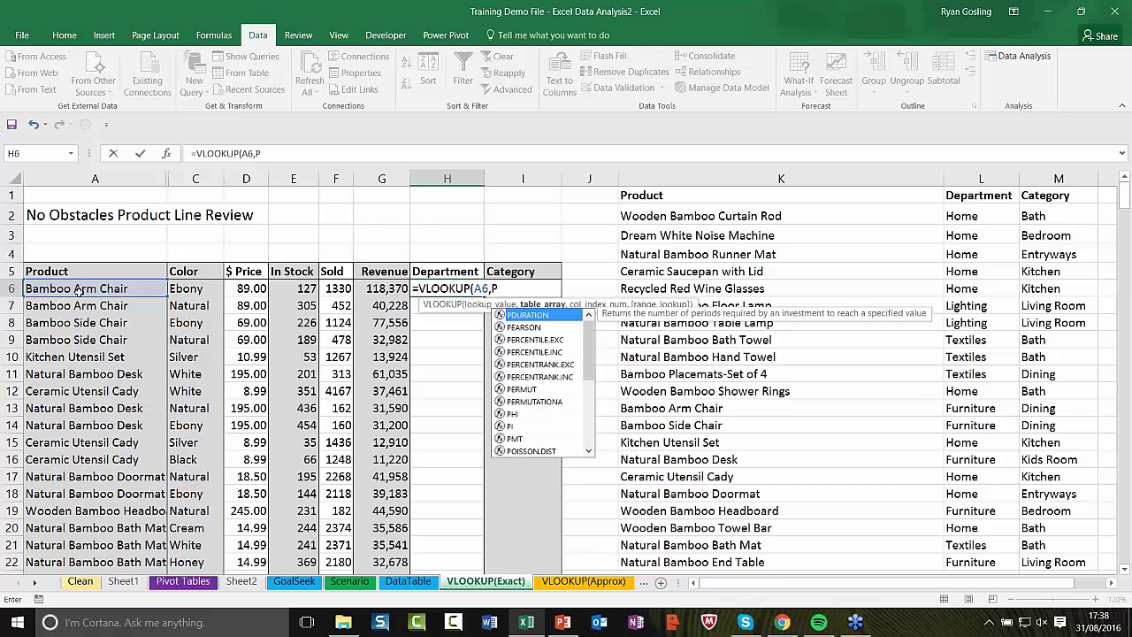
pyautogui.press('BackSpace')
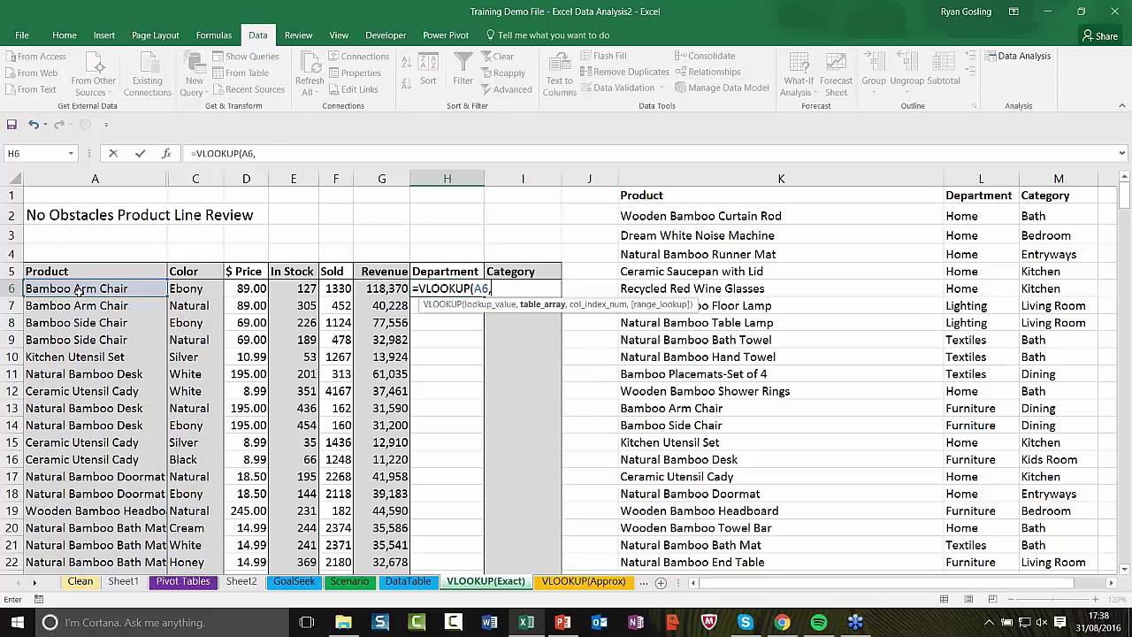
pyautogui.write('Loo')
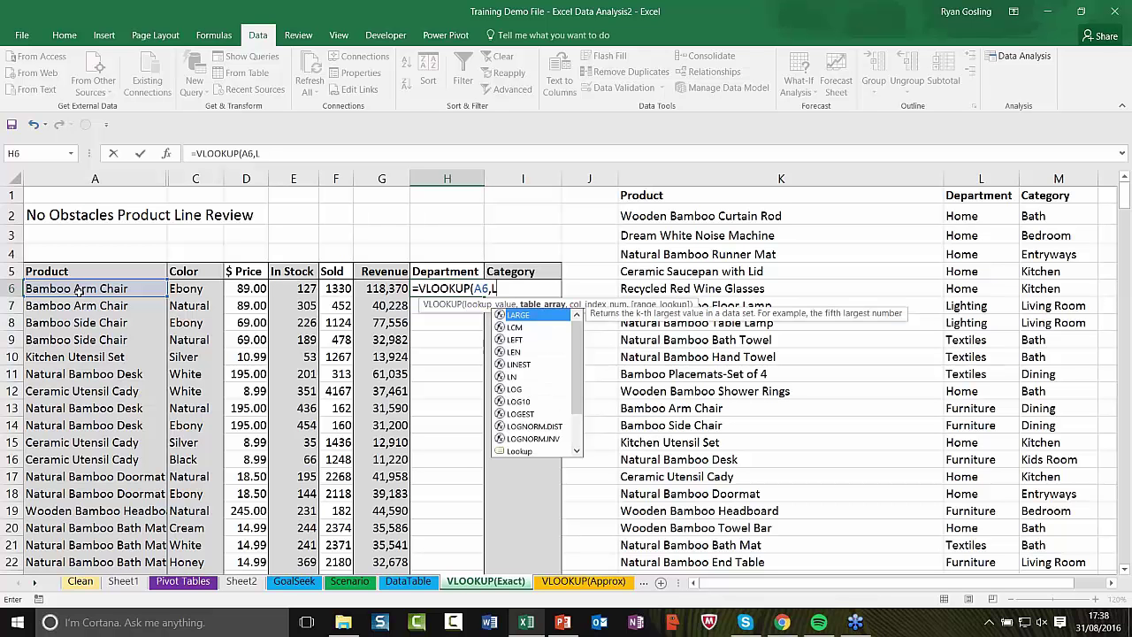
pyautogui.write('kup')
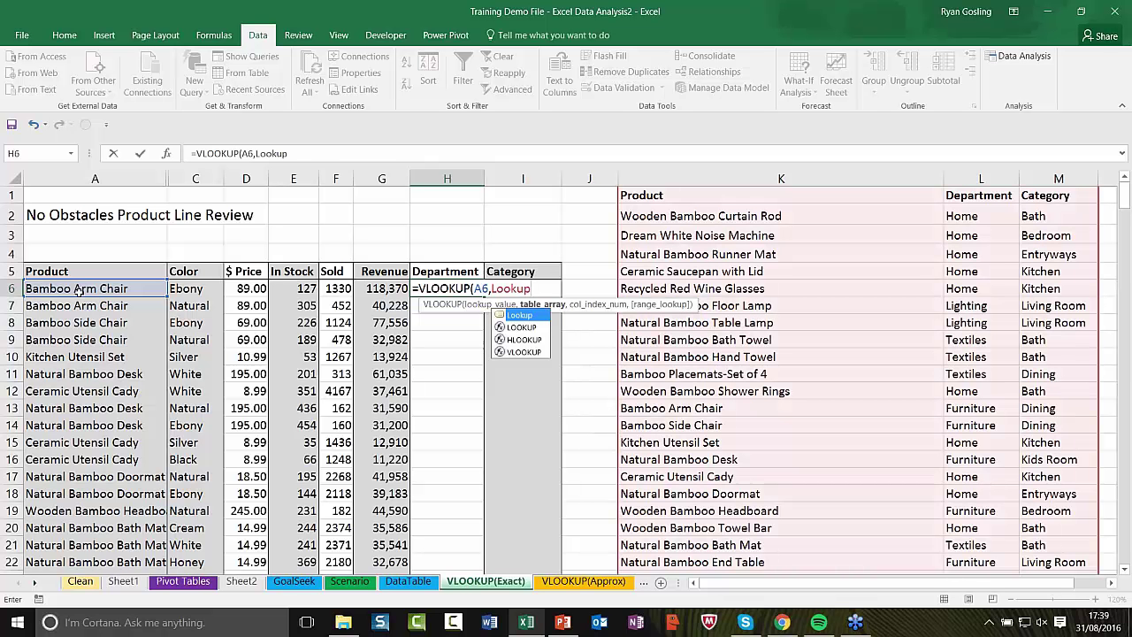
pyautogui.write(',')
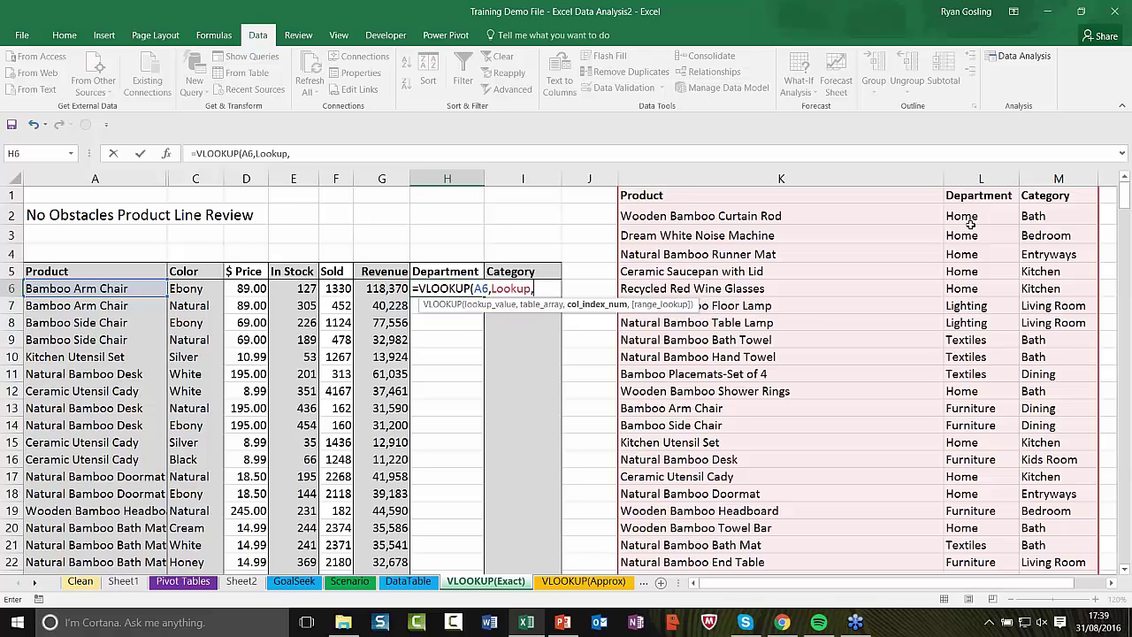
pyautogui.write('2,')
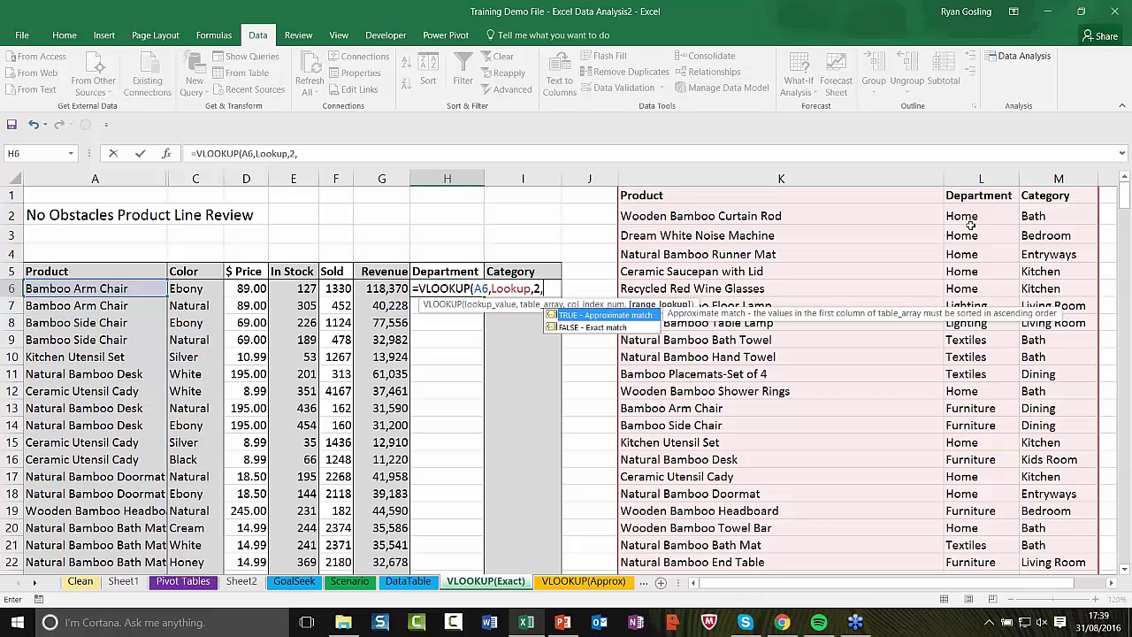
pyautogui.write('false)')
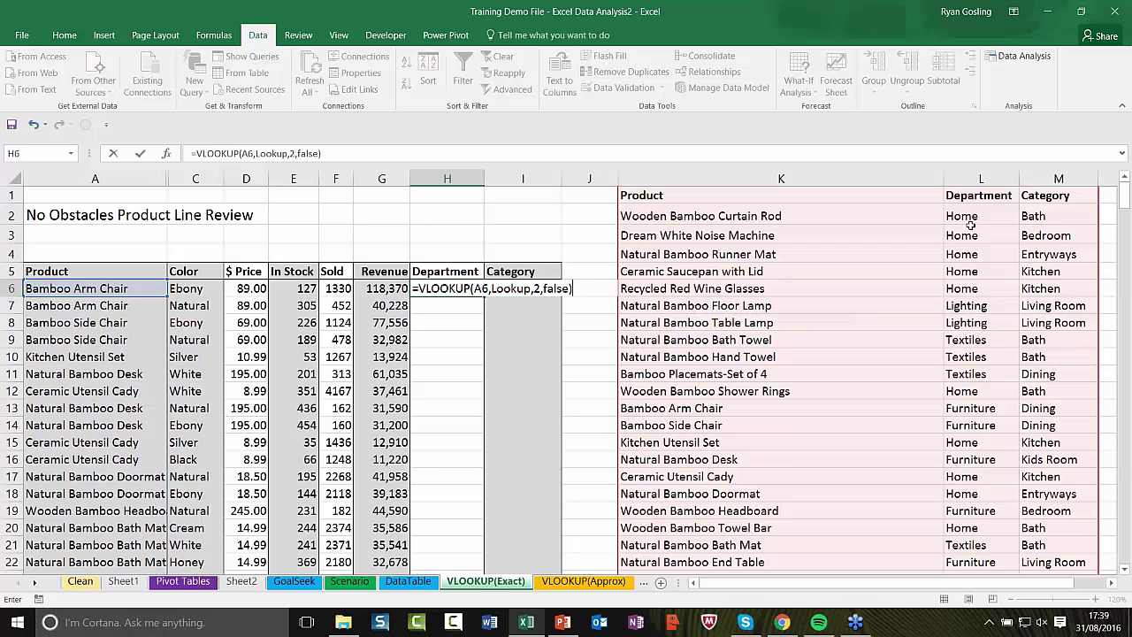
pyautogui.press('Return')
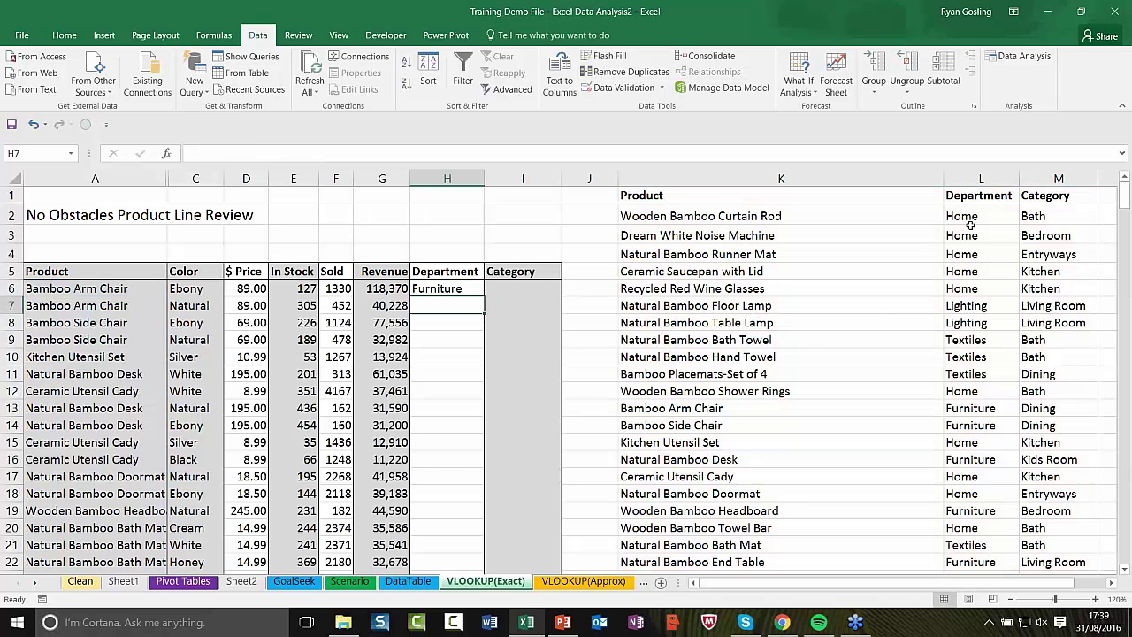
pyautogui.click(449, 289)
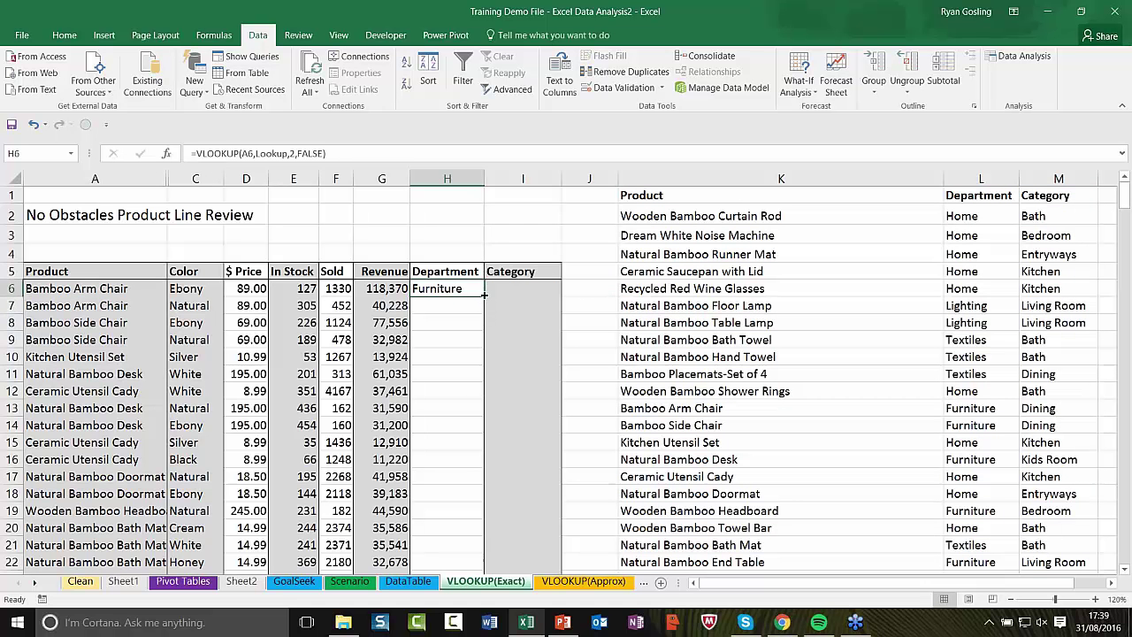
pyautogui.doubleClick(484, 296)
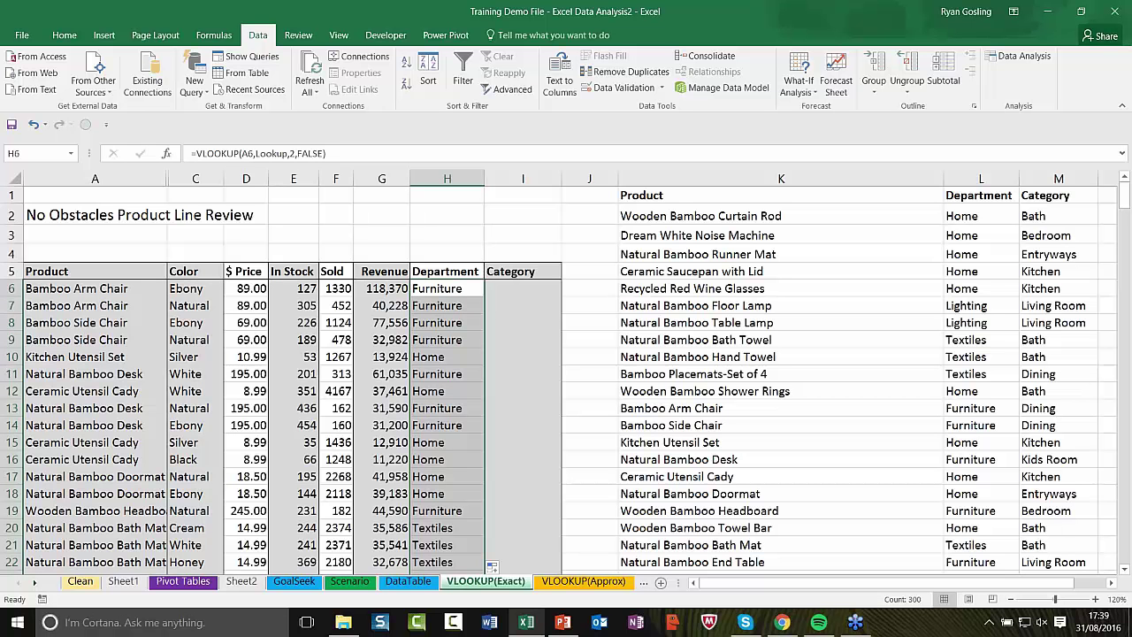
# Enter =VLOOKUP(A6,Lookup,3,FALSE) in the first Category cell, I6, to return the product's category by exact match.
pyautogui.click(525, 292)
pyautogui.write('=')
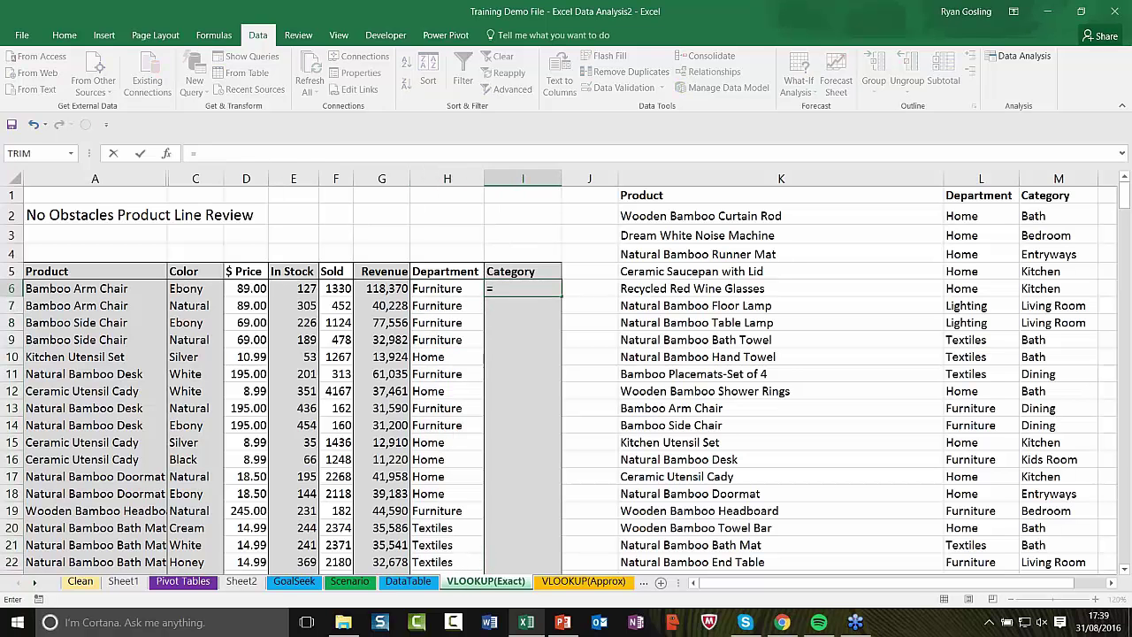
pyautogui.write('vlook')
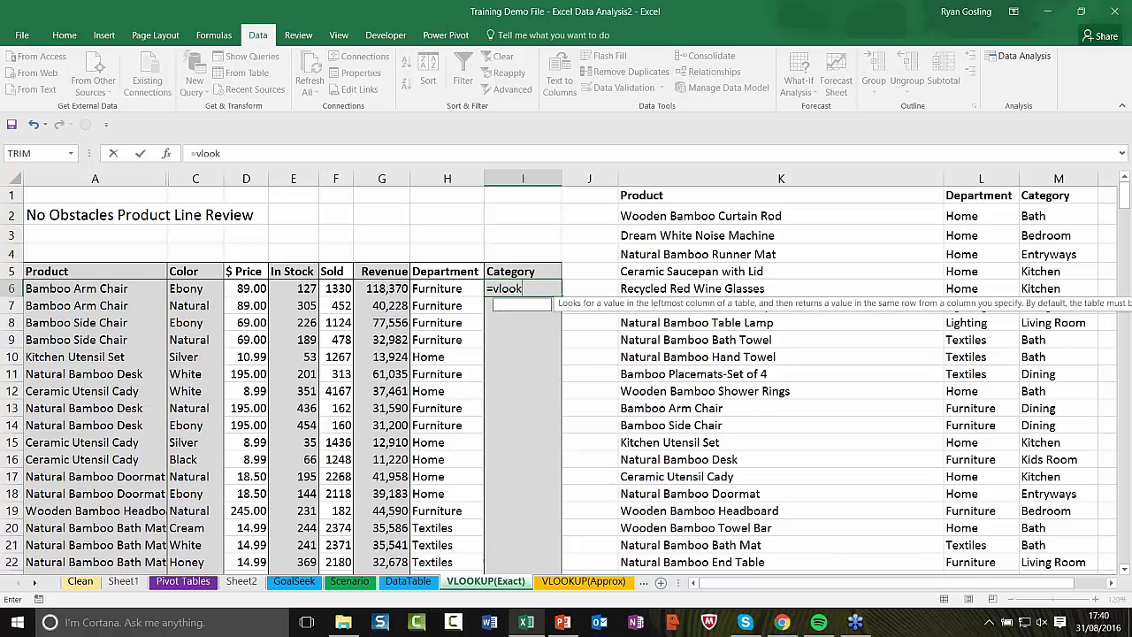
pyautogui.write('up(')
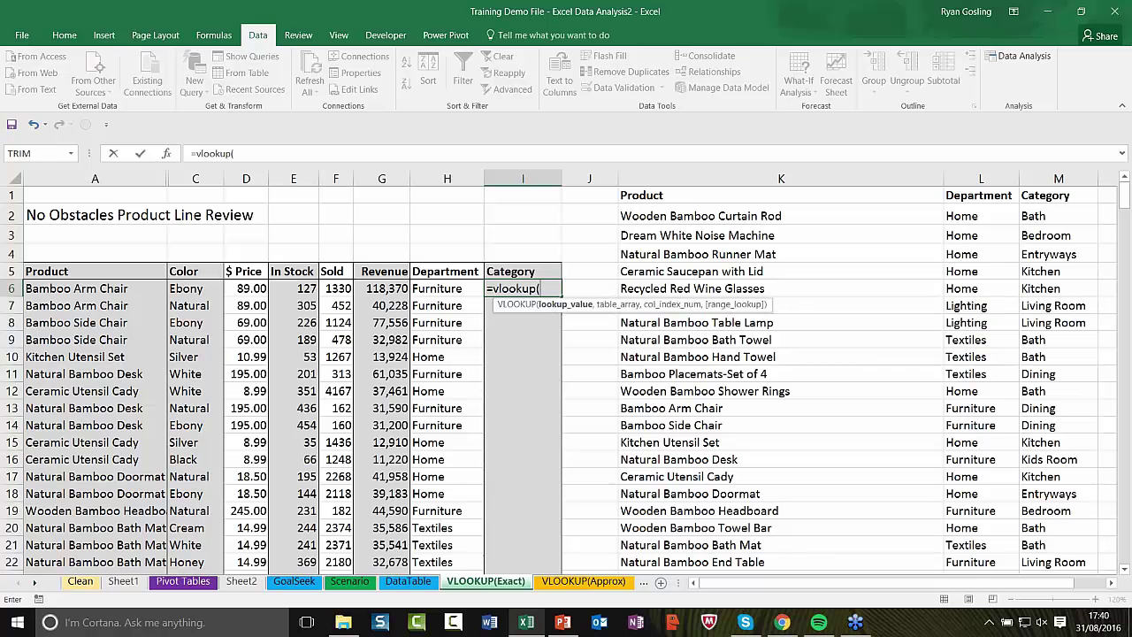
pyautogui.click(119, 292)
pyautogui.write(',')
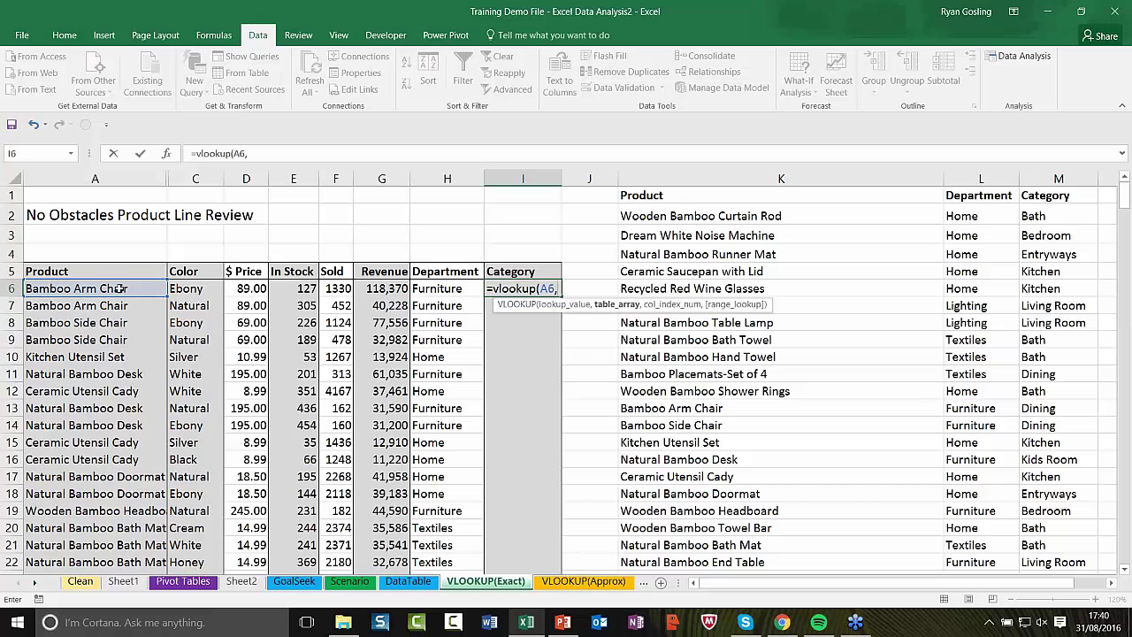
pyautogui.write('P')
pyautogui.write('Lookup')
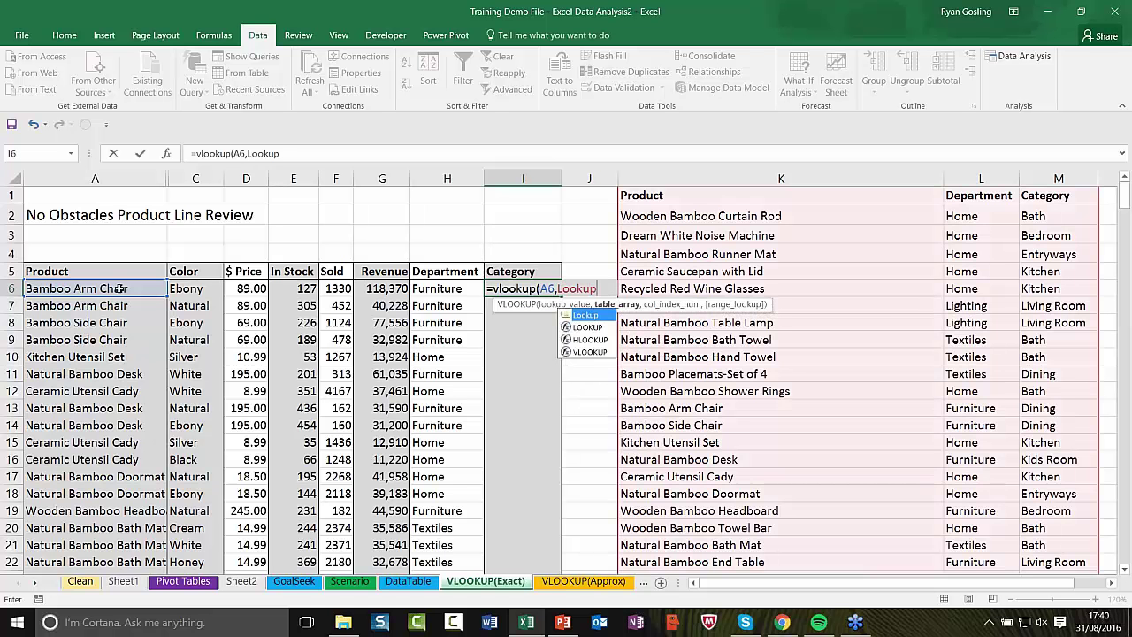
pyautogui.write(',')
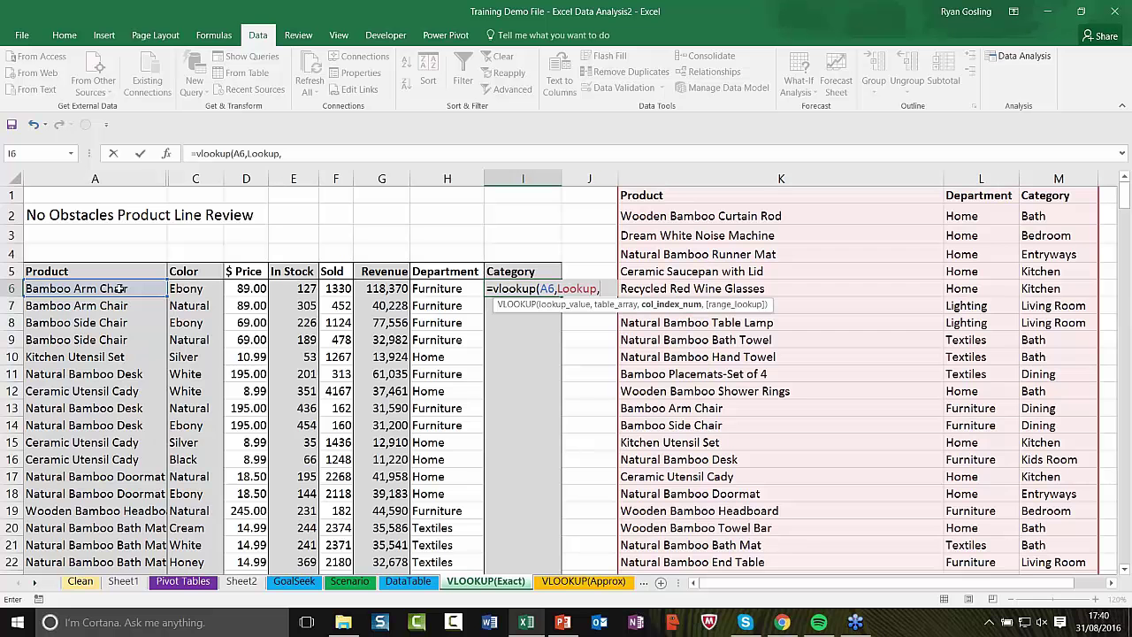
pyautogui.write('3,fal')
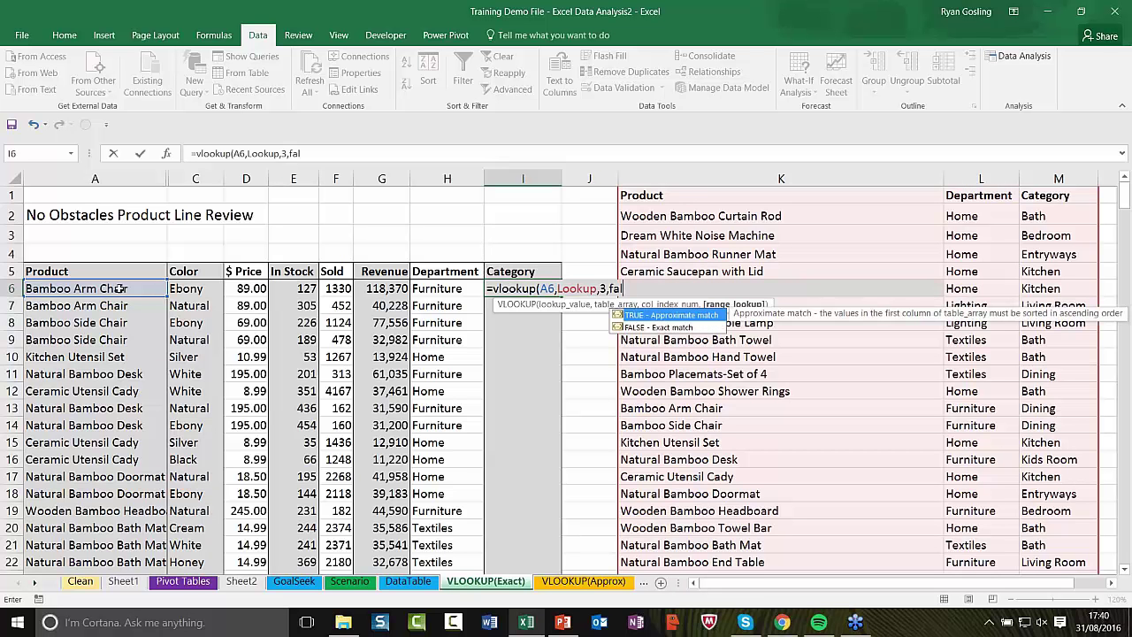
pyautogui.write('se)')
pyautogui.press('Return')
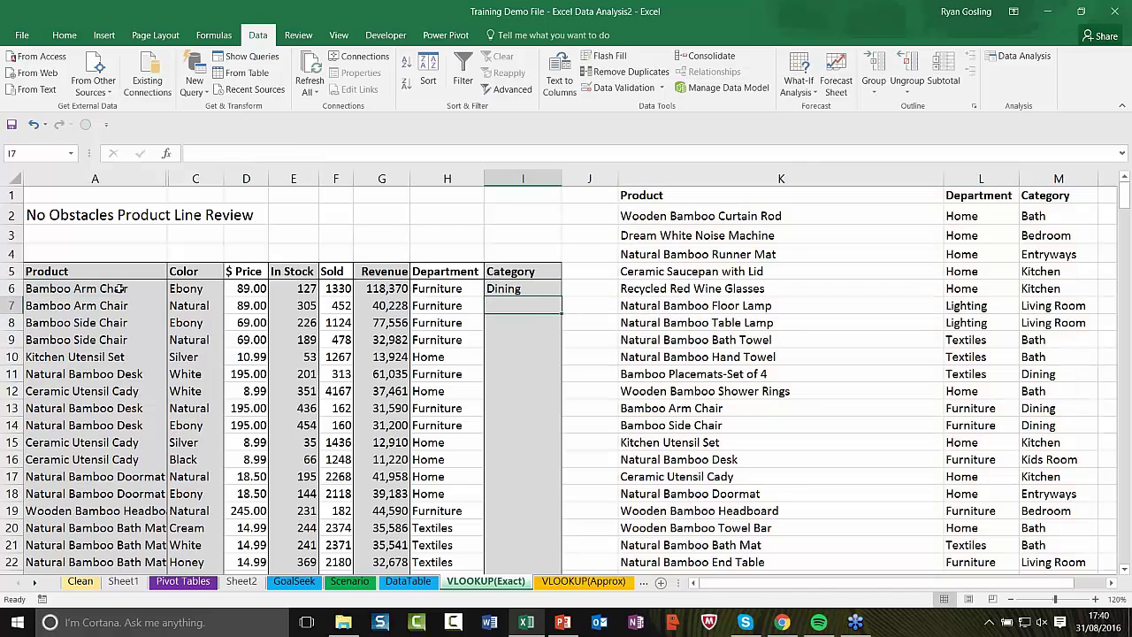
# Fill the I6 category formula down the Category column for all product rows and deselect the filled range.
pyautogui.click(535, 291)
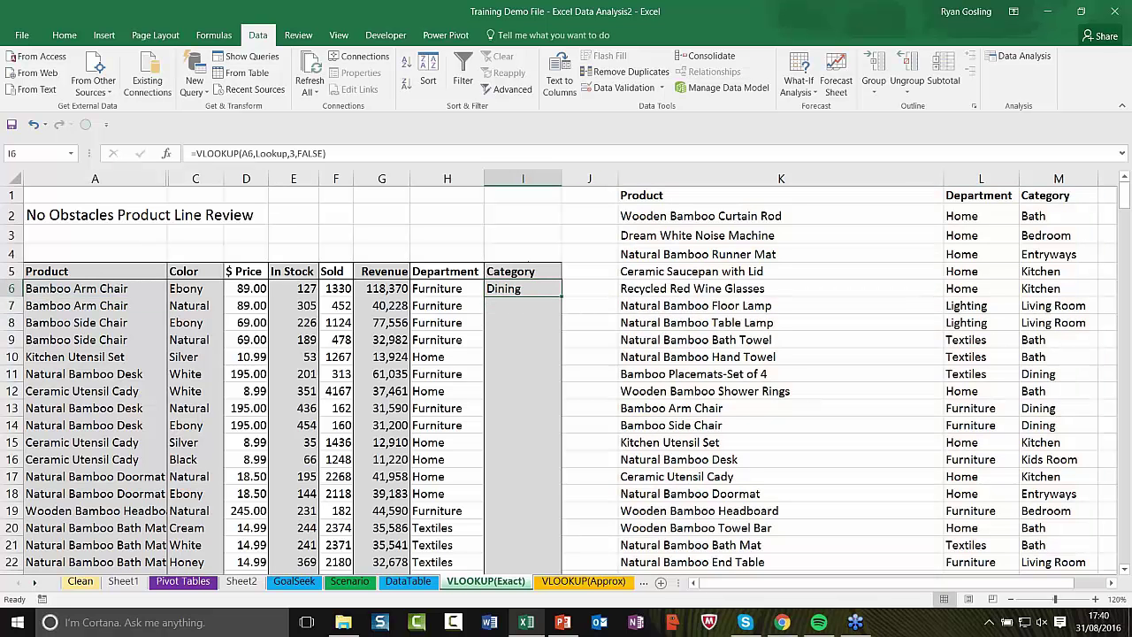
pyautogui.doubleClick(564, 297)
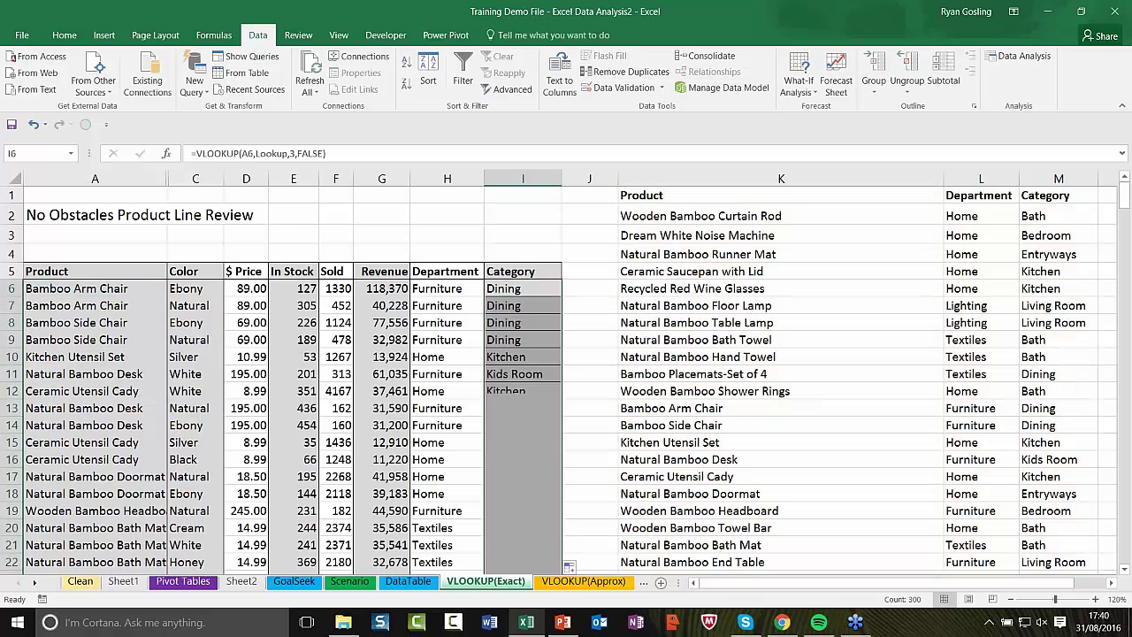
pyautogui.click(600, 405)
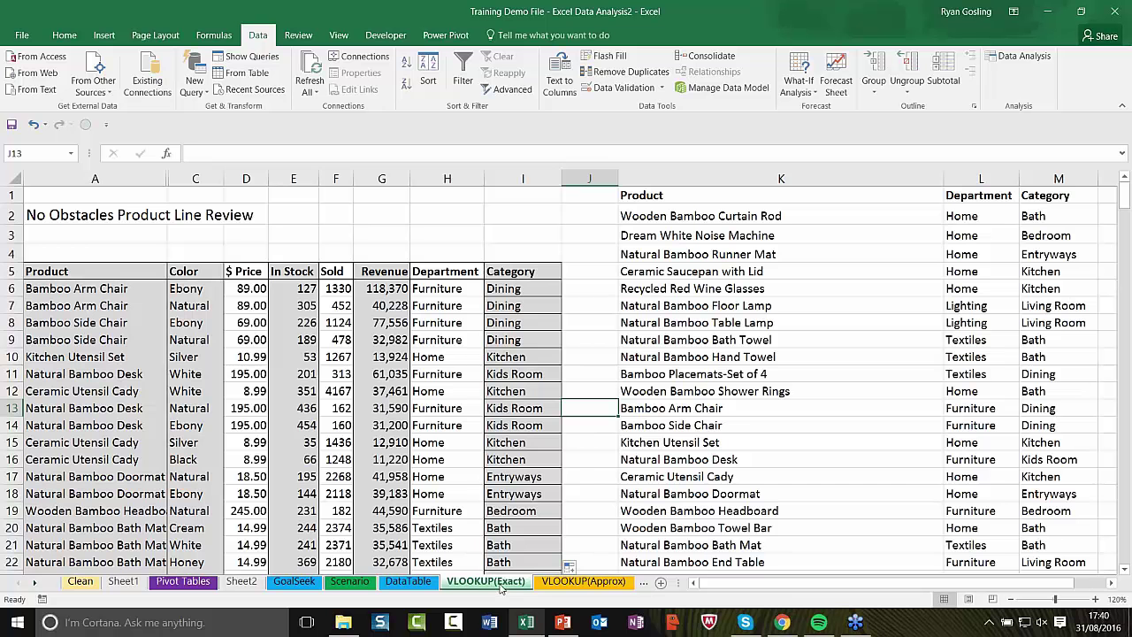
# On the VLOOKUP(Approx) sheet, name the Reduction Rate table including its header, H2:I8, Reduction.
pyautogui.click(600, 582)
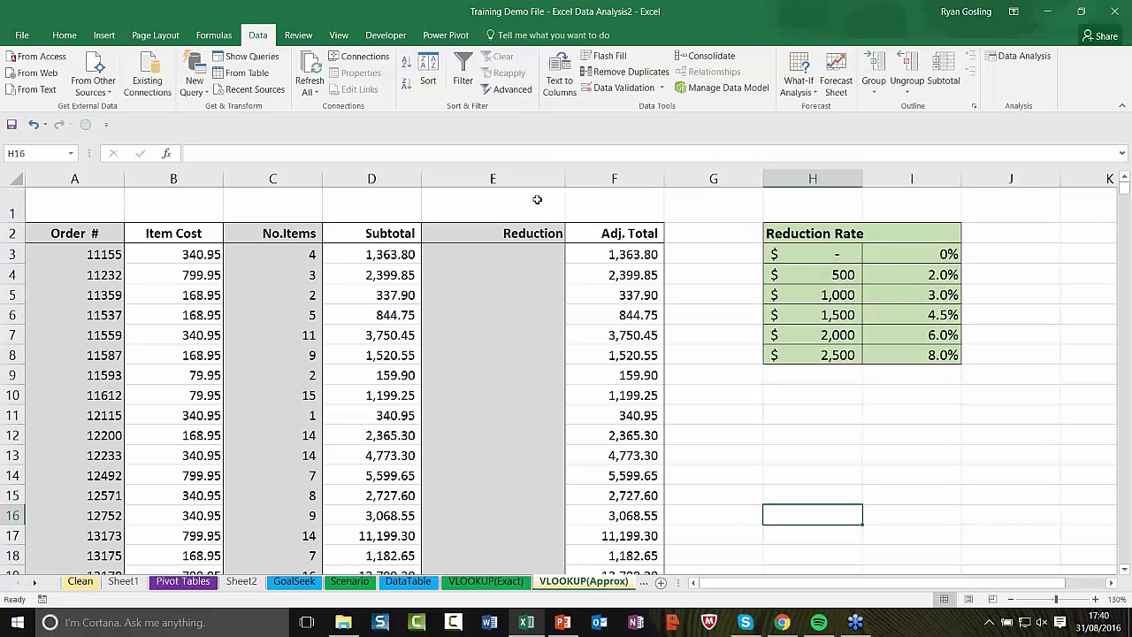
pyautogui.click(490, 256)
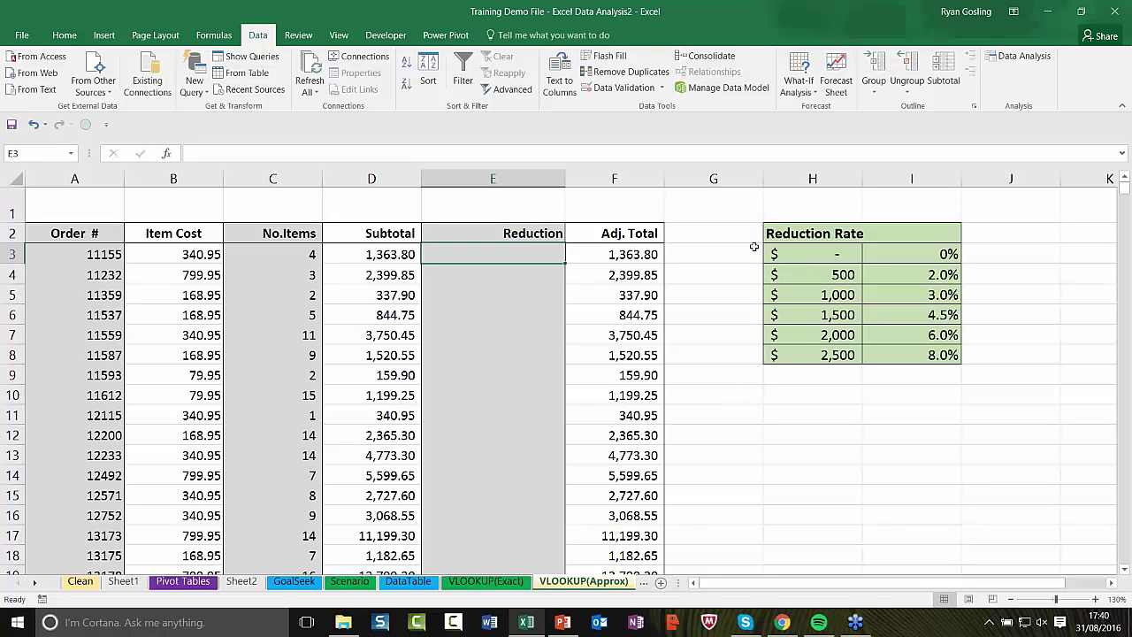
pyautogui.moveTo(794, 228); pyautogui.dragTo(920, 356)
pyautogui.click(30, 155)
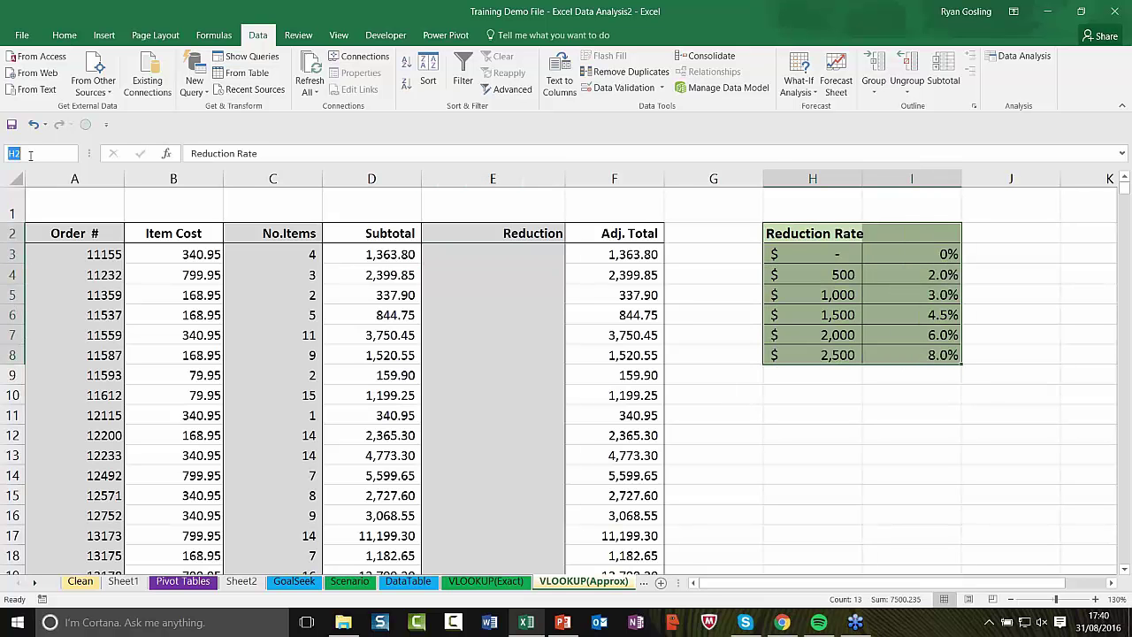
pyautogui.write('Reduction')
pyautogui.press('Return')
pyautogui.click(819, 395)
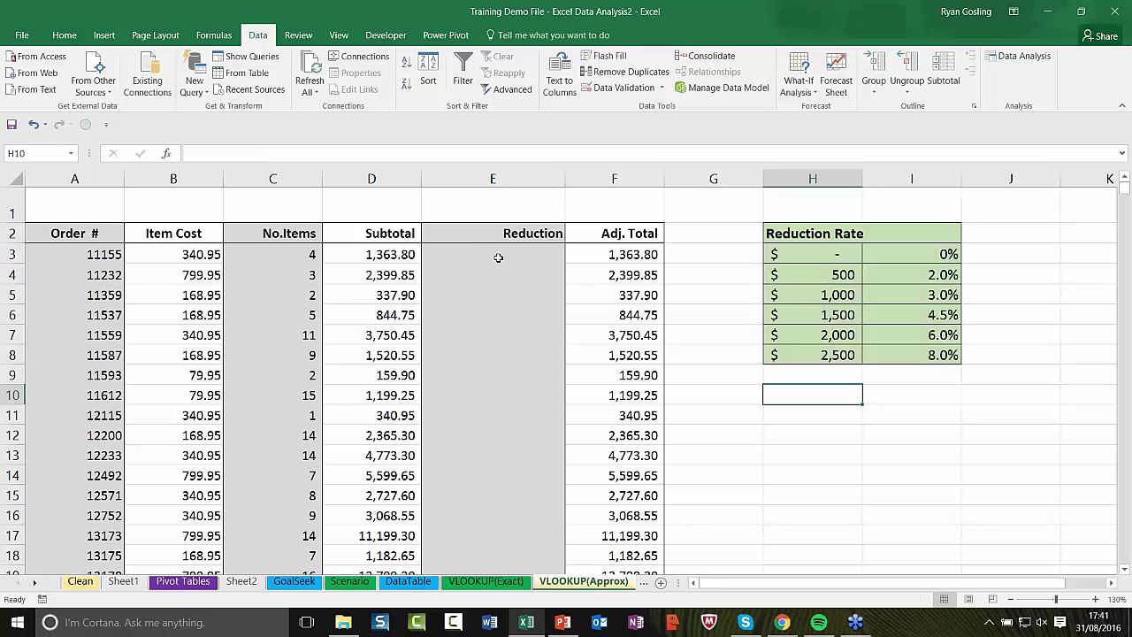
# Enter =VLOOKUP(D3,Reduction,2,TRUE) in the first Reduction cell, E3, to return the order's rate by approximate match.
pyautogui.click(499, 258)
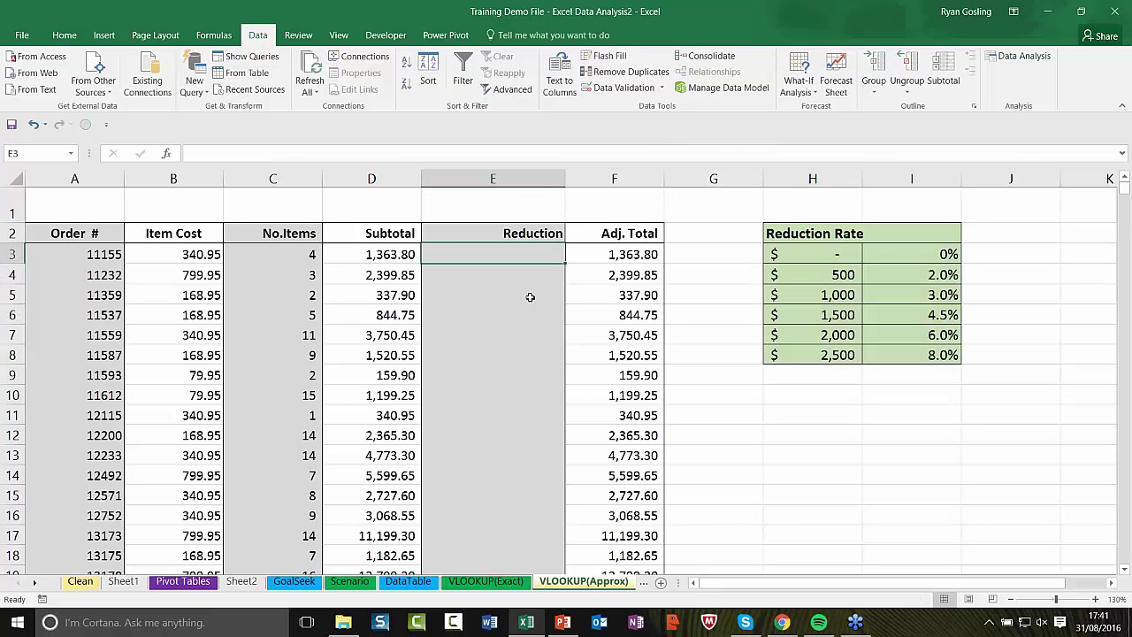
pyautogui.write('=vlookup(')
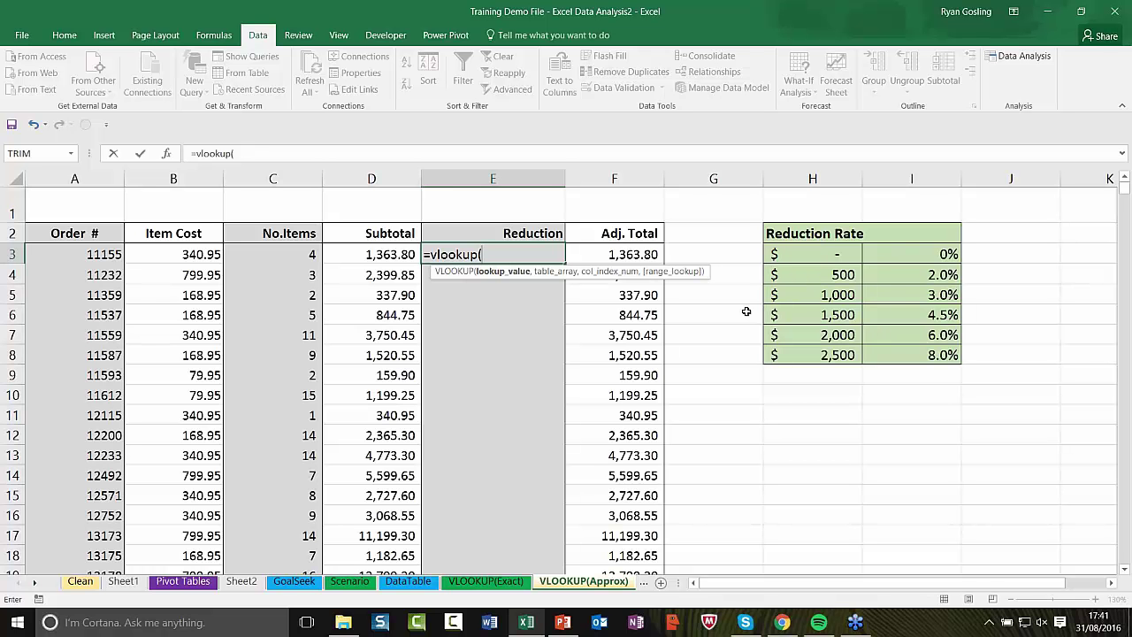
pyautogui.click(382, 255)
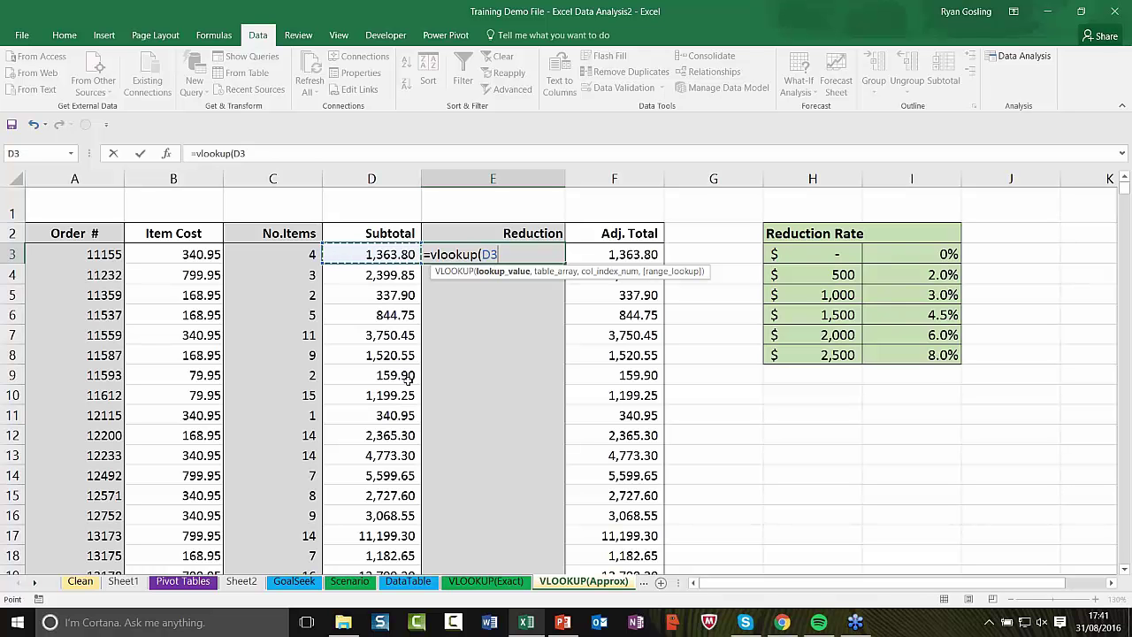
pyautogui.write(',')
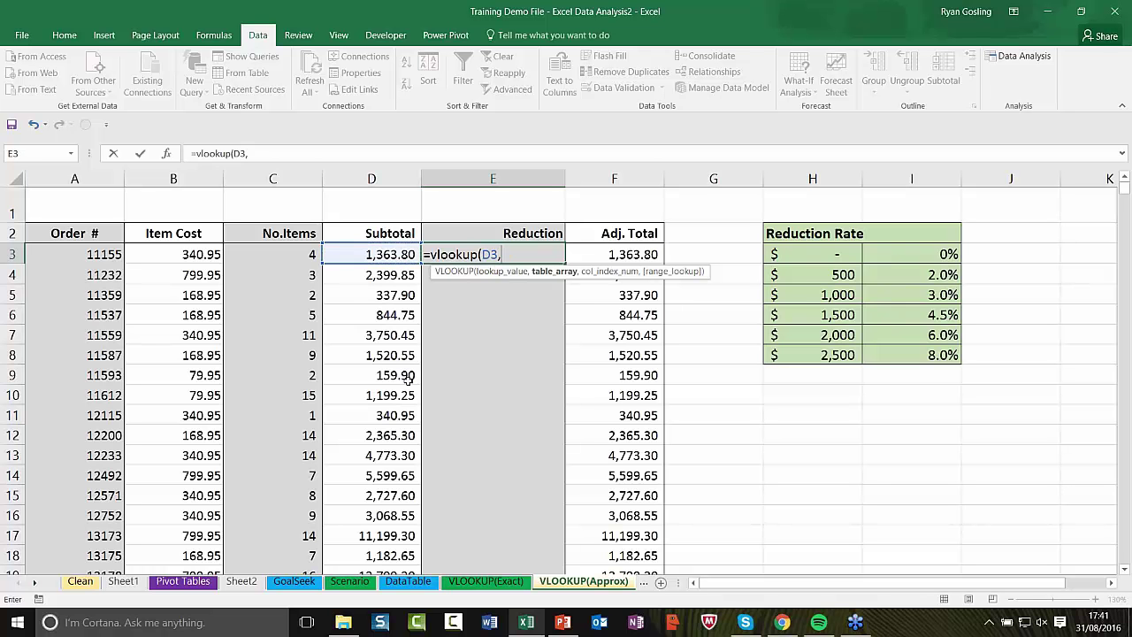
pyautogui.write('Red')
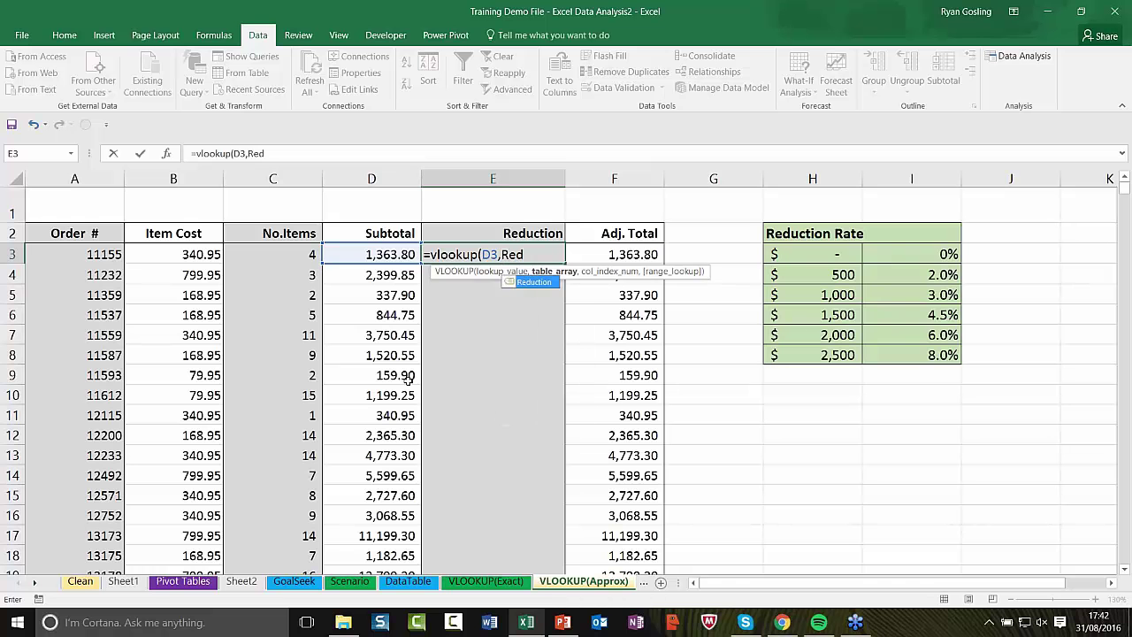
pyautogui.write('uction,')
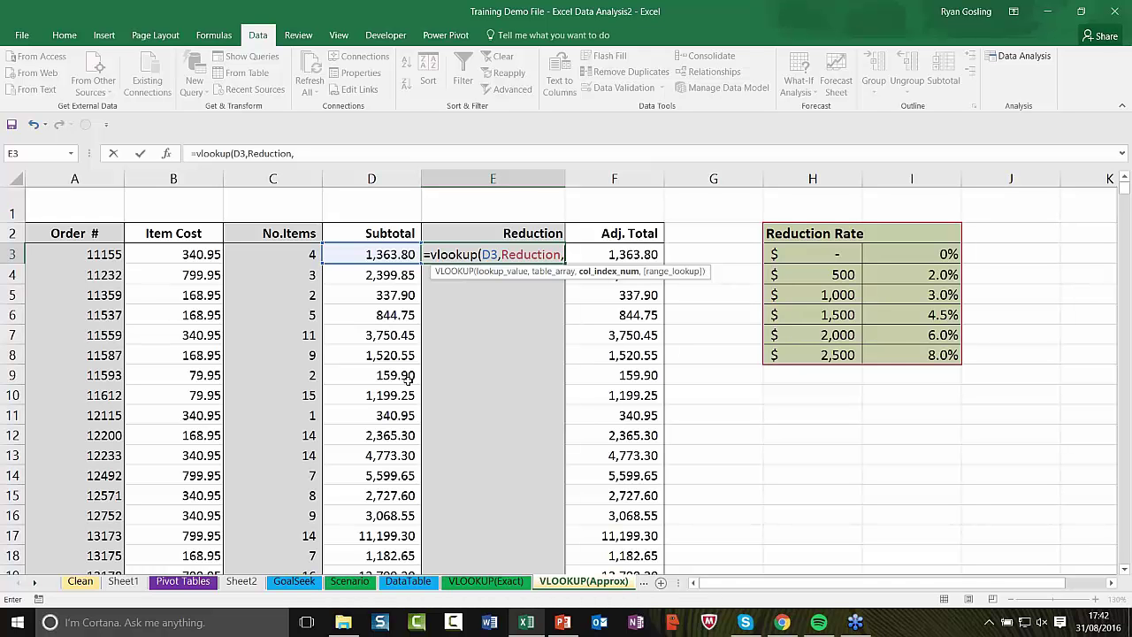
pyautogui.write('2')
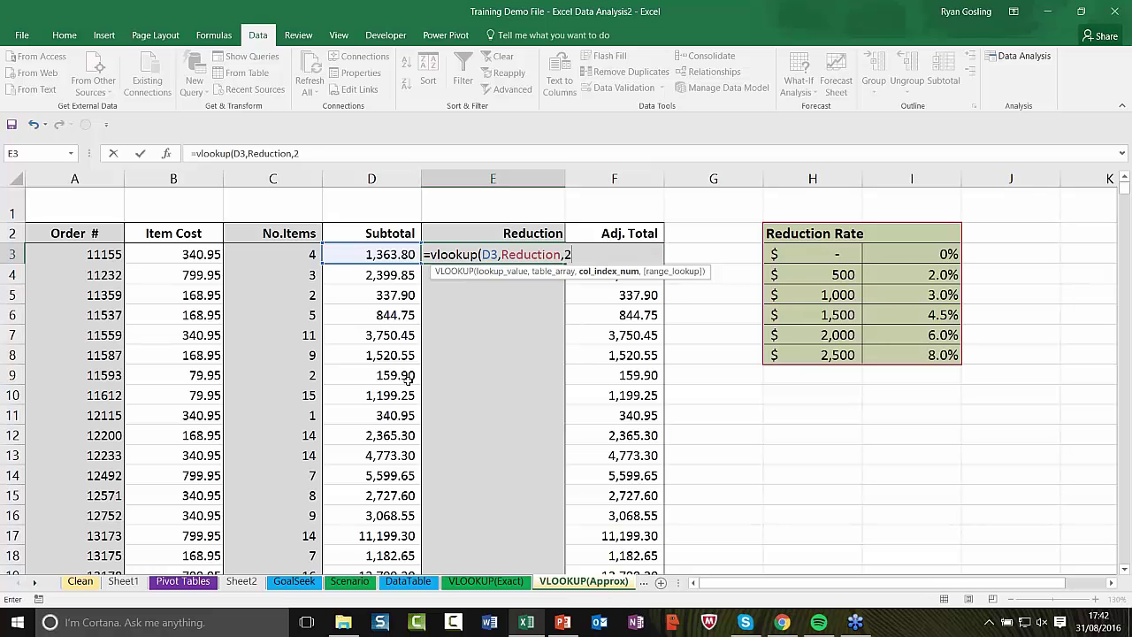
pyautogui.write(',true')
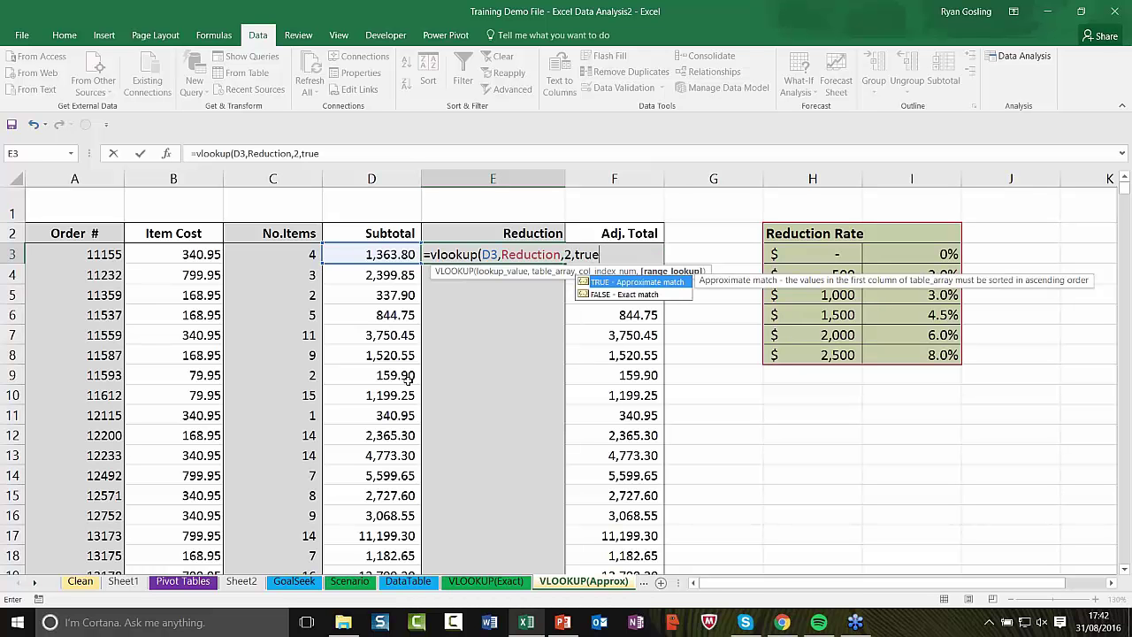
pyautogui.write(')')
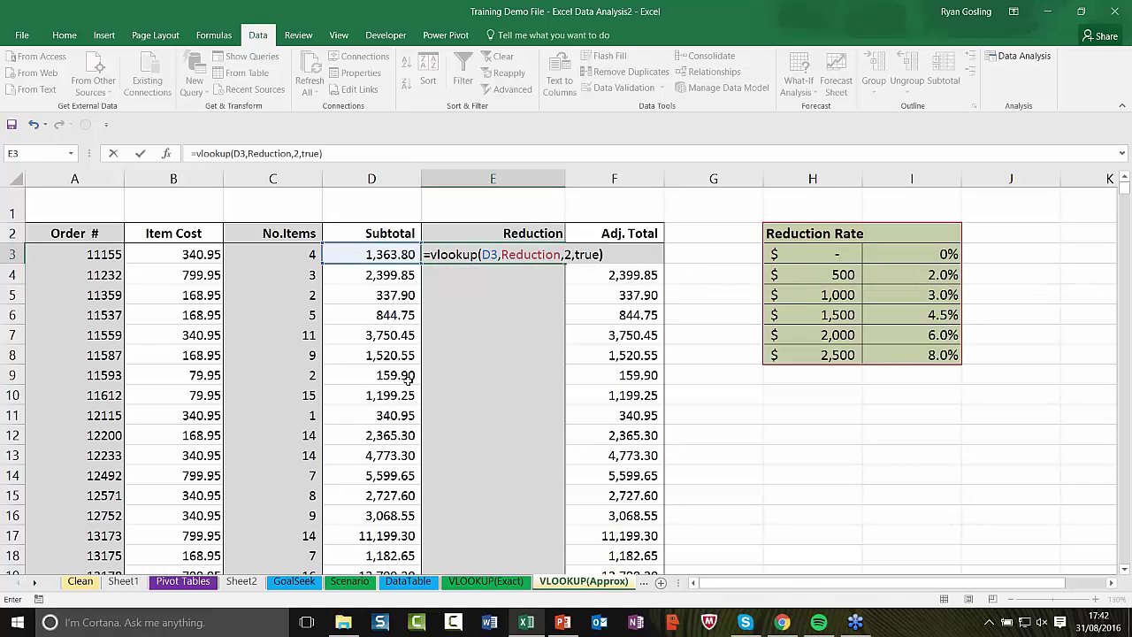
pyautogui.press('Return')
# Fill the E3 reduction formula down the Reduction column for all orders and deselect the filled range.
pyautogui.click(550, 255)
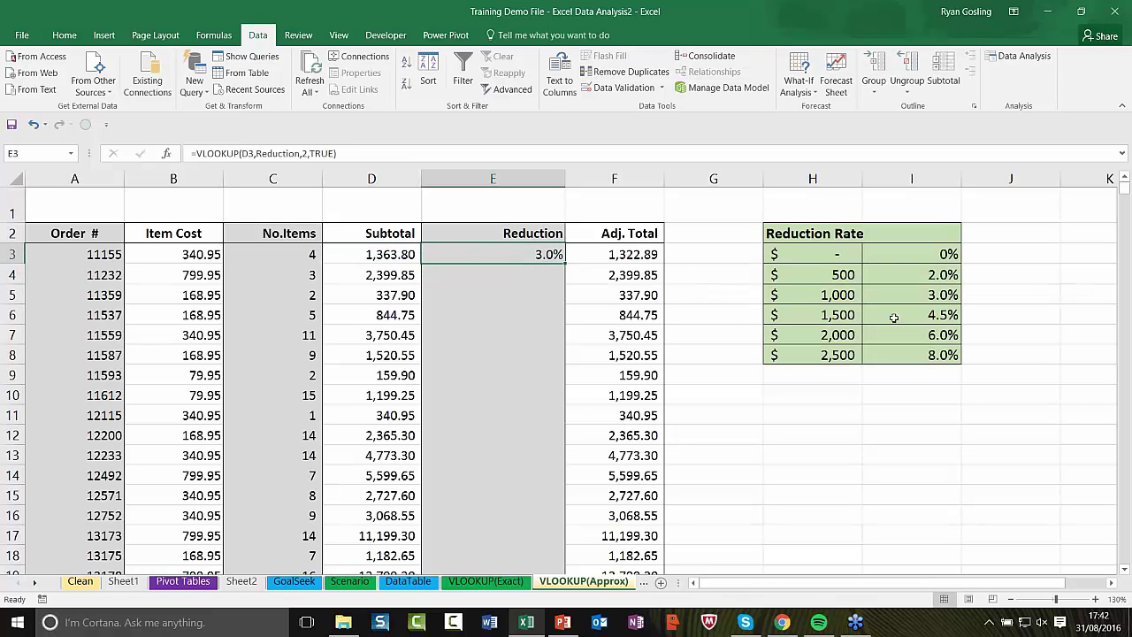
pyautogui.click(841, 299)
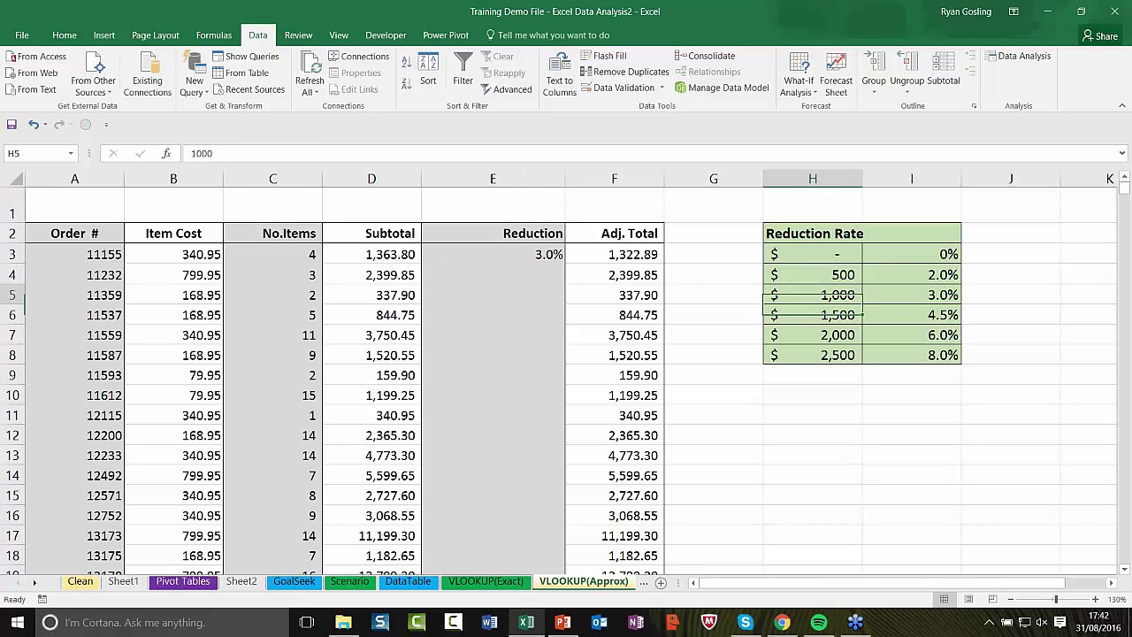
pyautogui.click(531, 255)
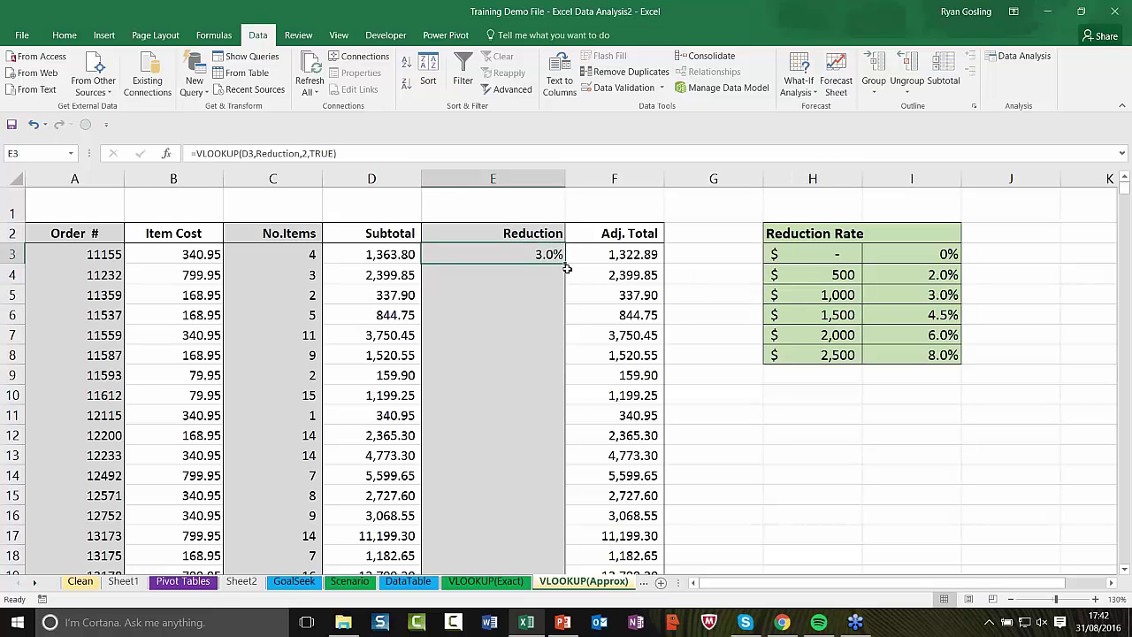
pyautogui.doubleClick(564, 267)
pyautogui.click(832, 437)
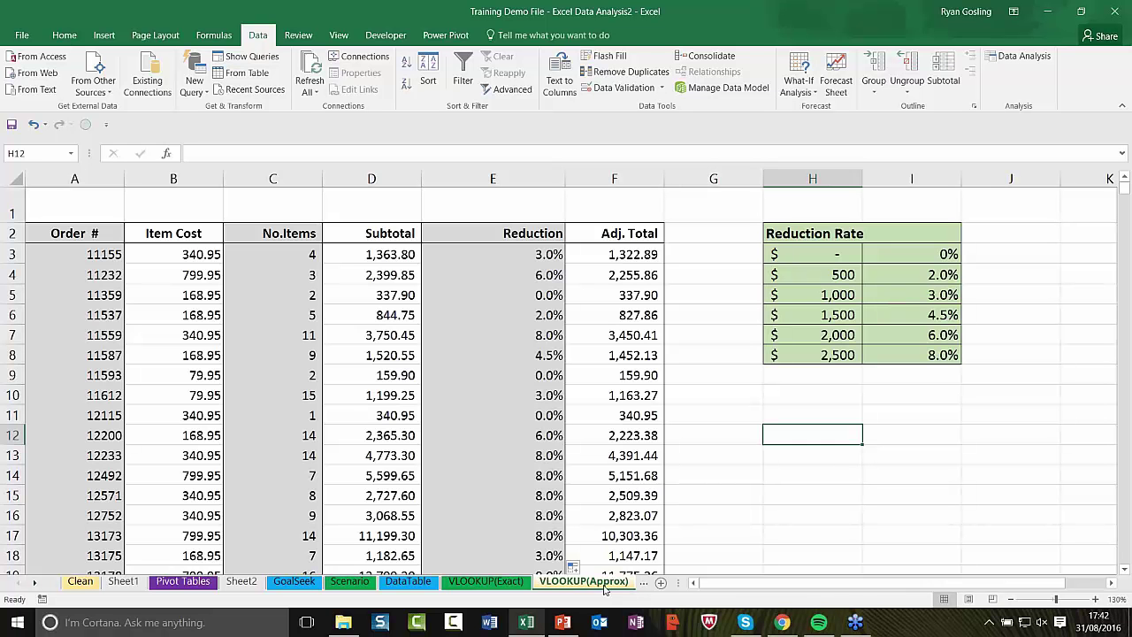
pyautogui.click(700, 337)
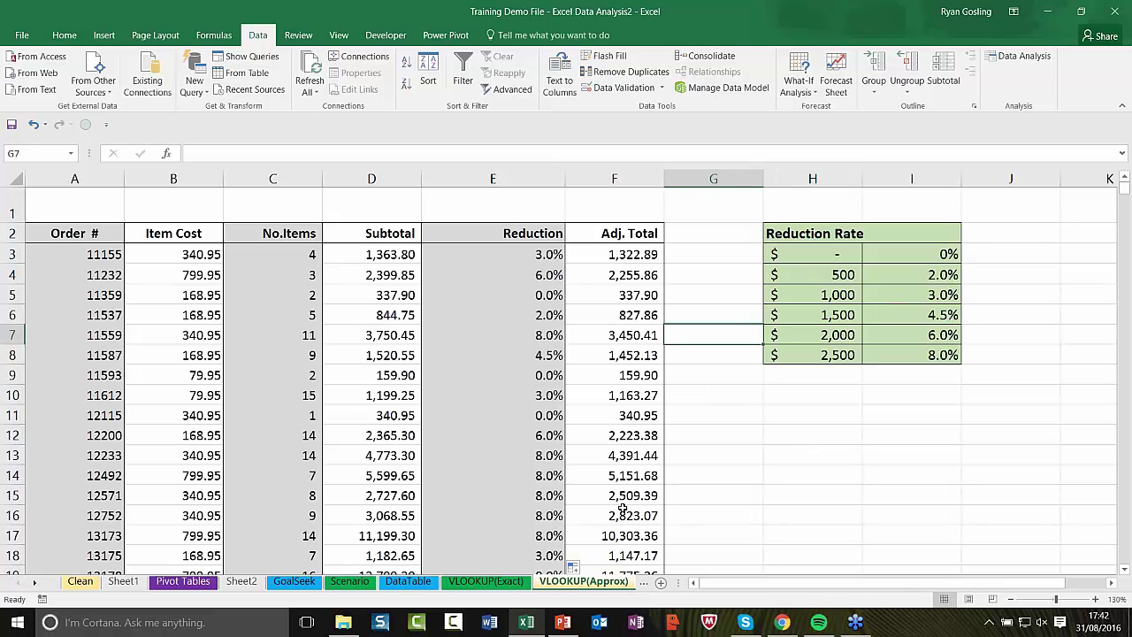
# On the IF sheet, clear the existing Shipping formulas from G7 down to G915.
pyautogui.click(36, 582)
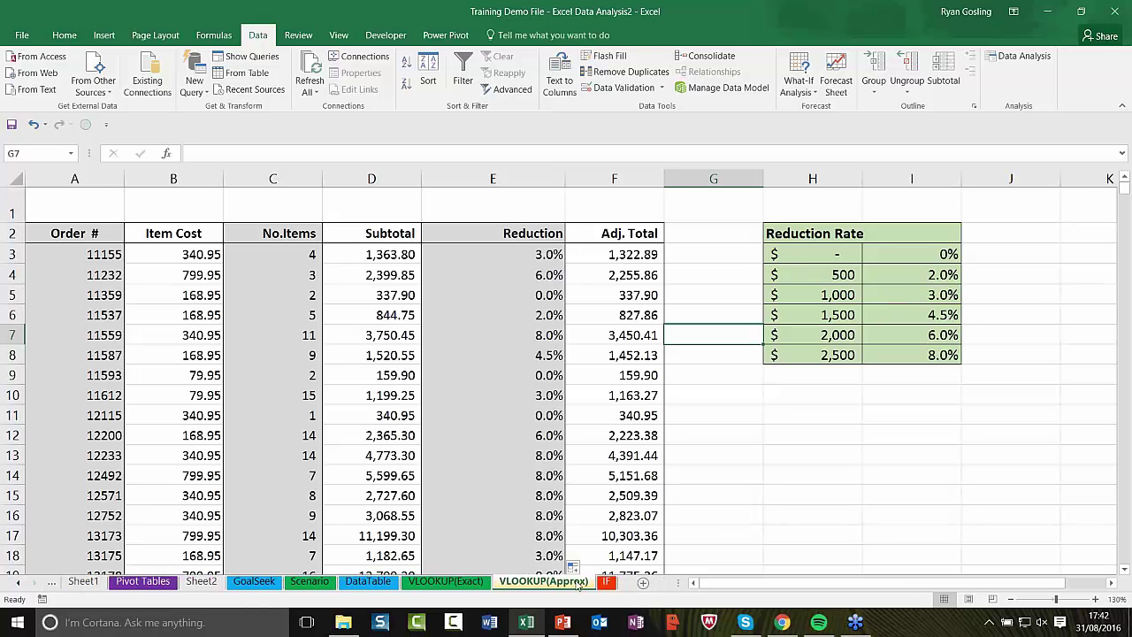
pyautogui.click(609, 581)
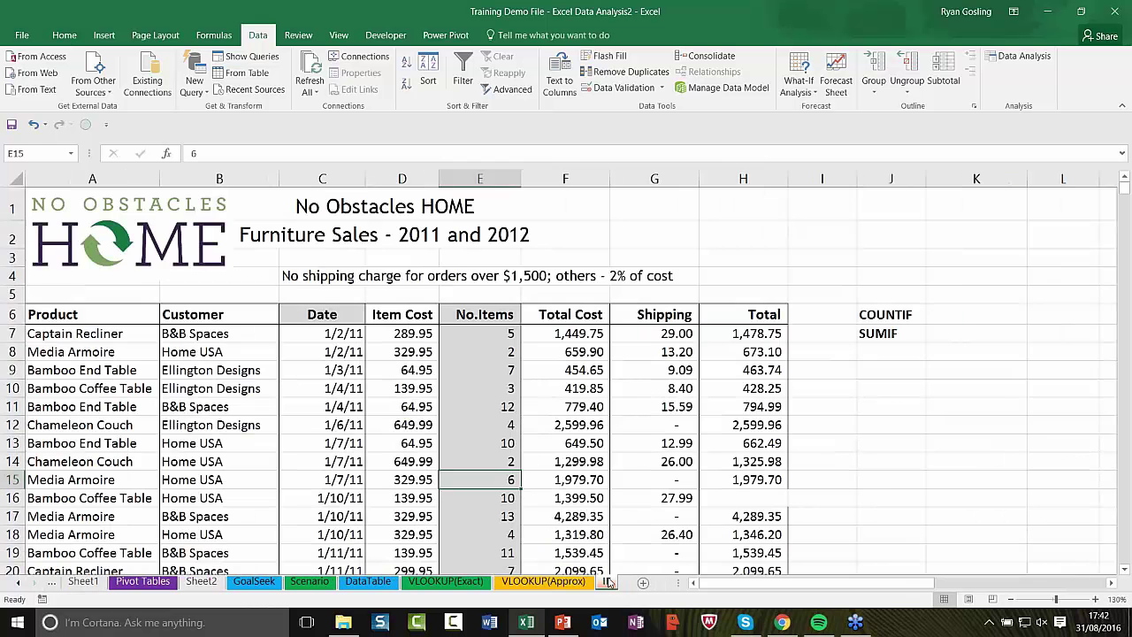
pyautogui.click(719, 262)
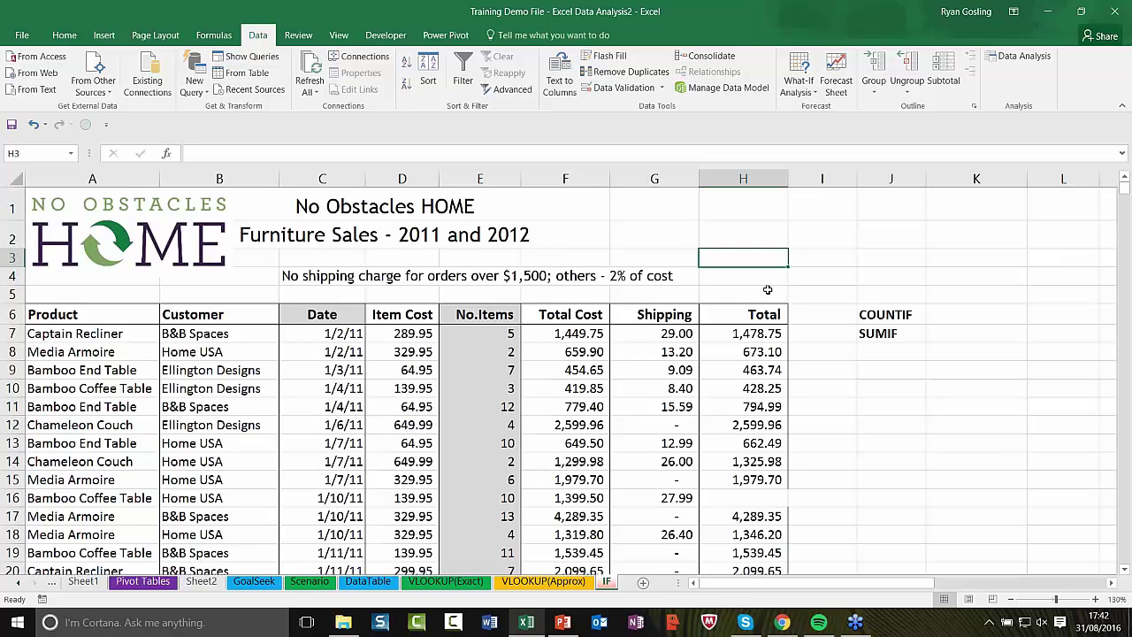
pyautogui.scroll(-1, 768, 289)
pyautogui.scroll(1, 657, 339)
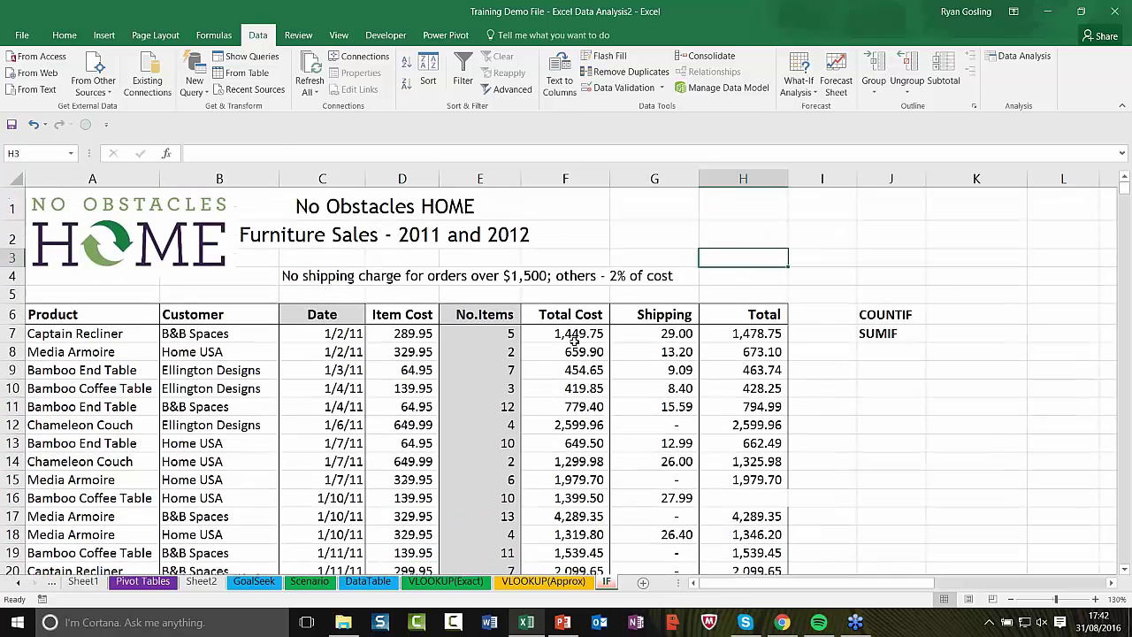
pyautogui.click(657, 339)
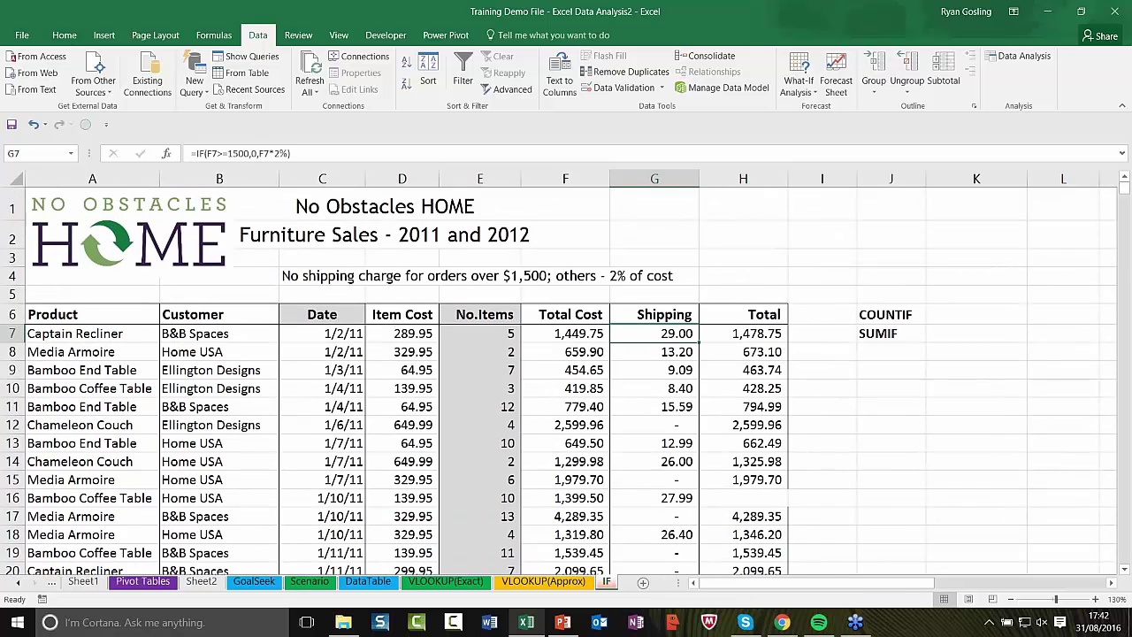
pyautogui.moveTo(665, 336); pyautogui.dragTo(644, 535)
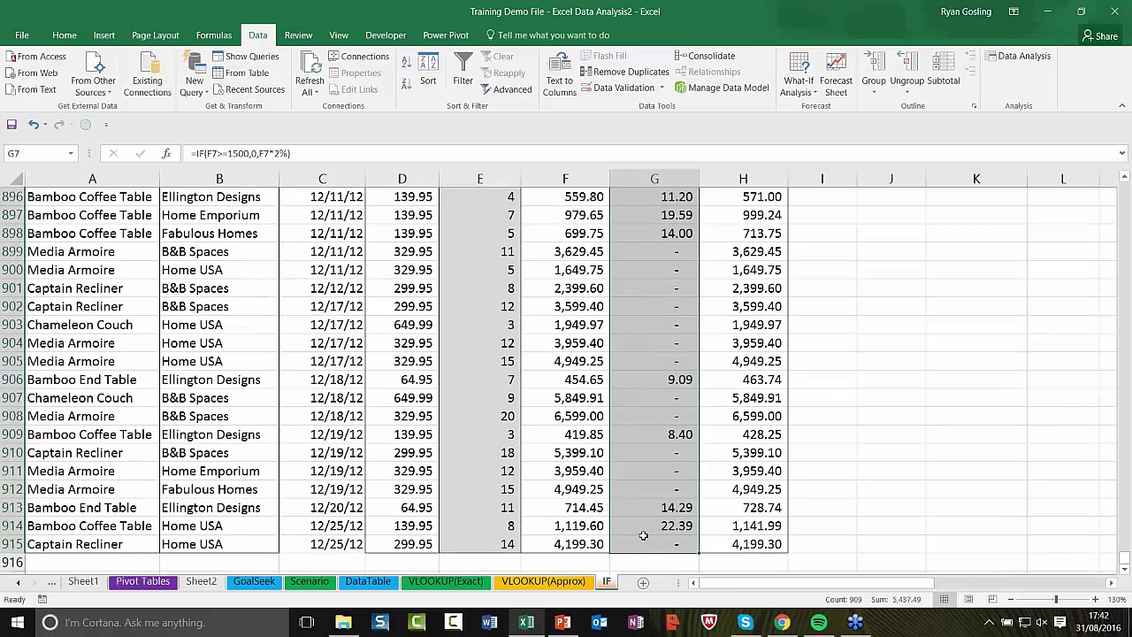
pyautogui.hotkey('ctrl', 'z')
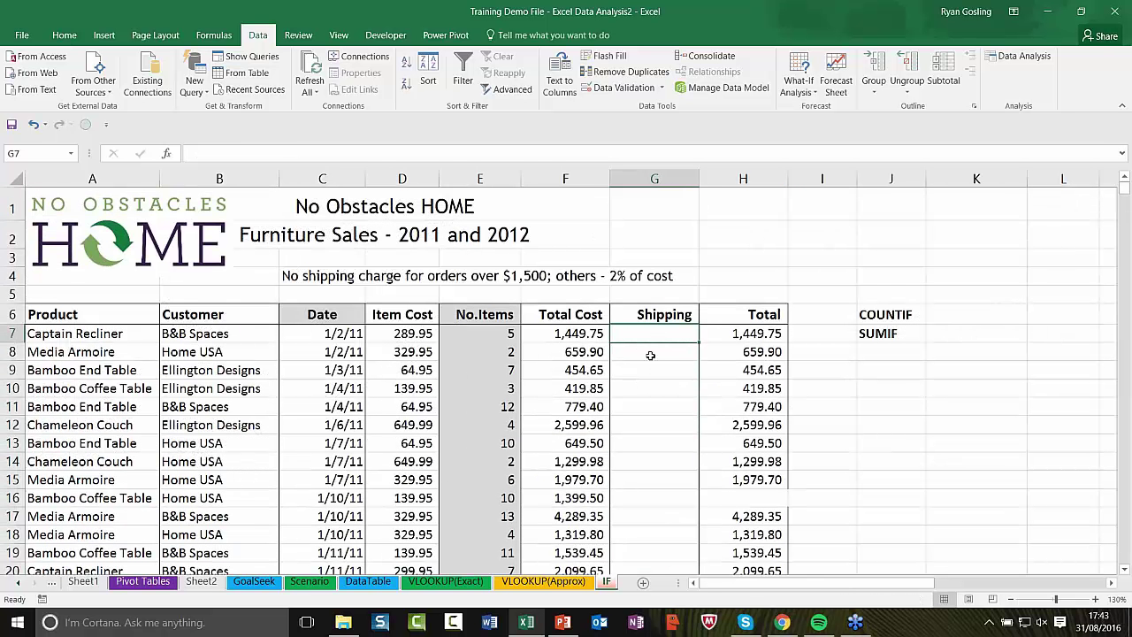
# Enter =IF(F7>=1500,0,F7*2%) in the first Shipping cell, G7, to charge 2% on orders below 1500.
pyautogui.click(637, 349)
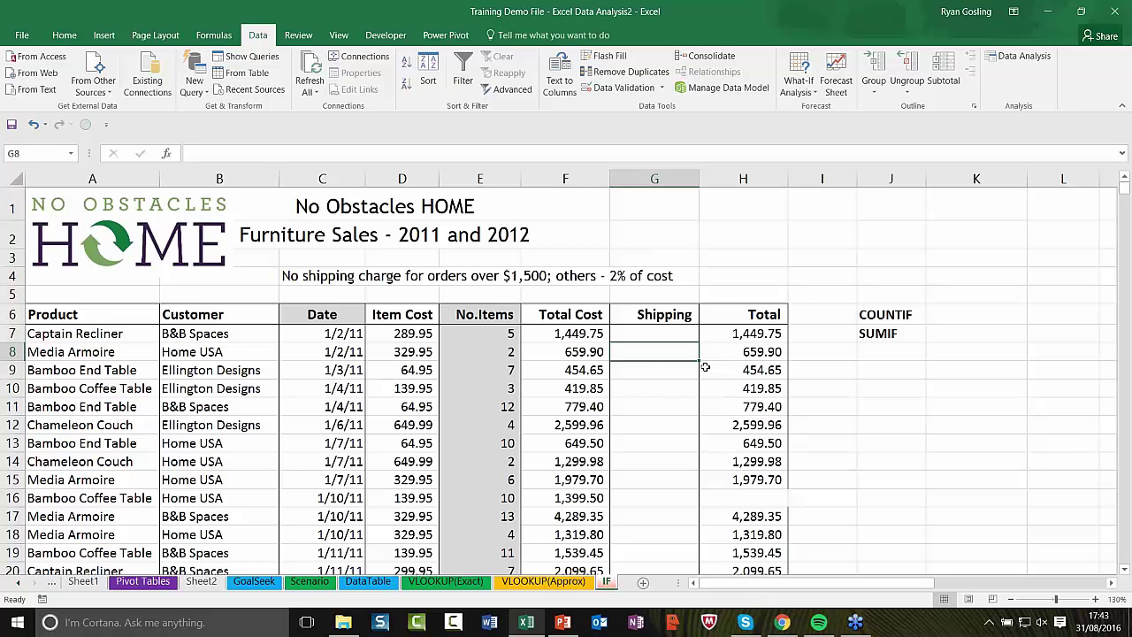
pyautogui.click(682, 333)
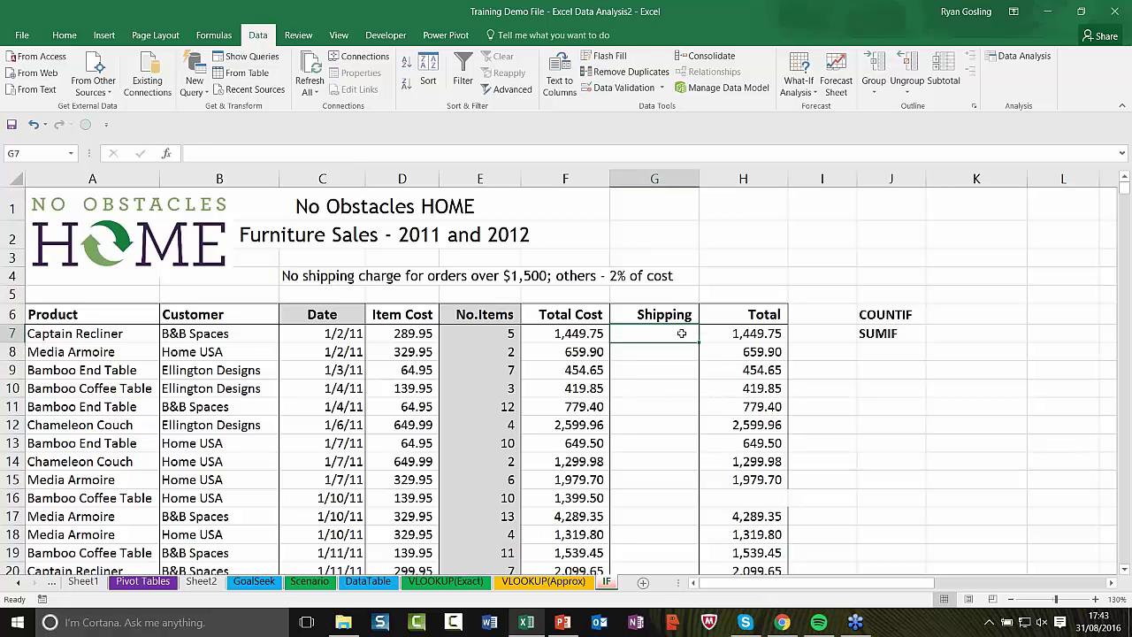
pyautogui.write('=IF')
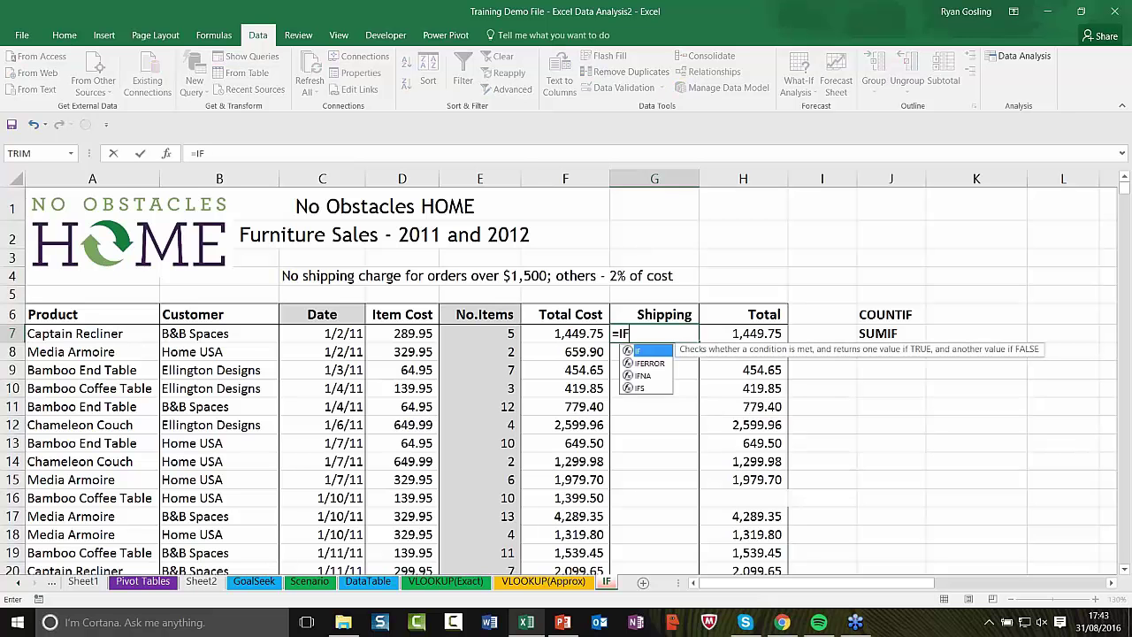
pyautogui.write('(')
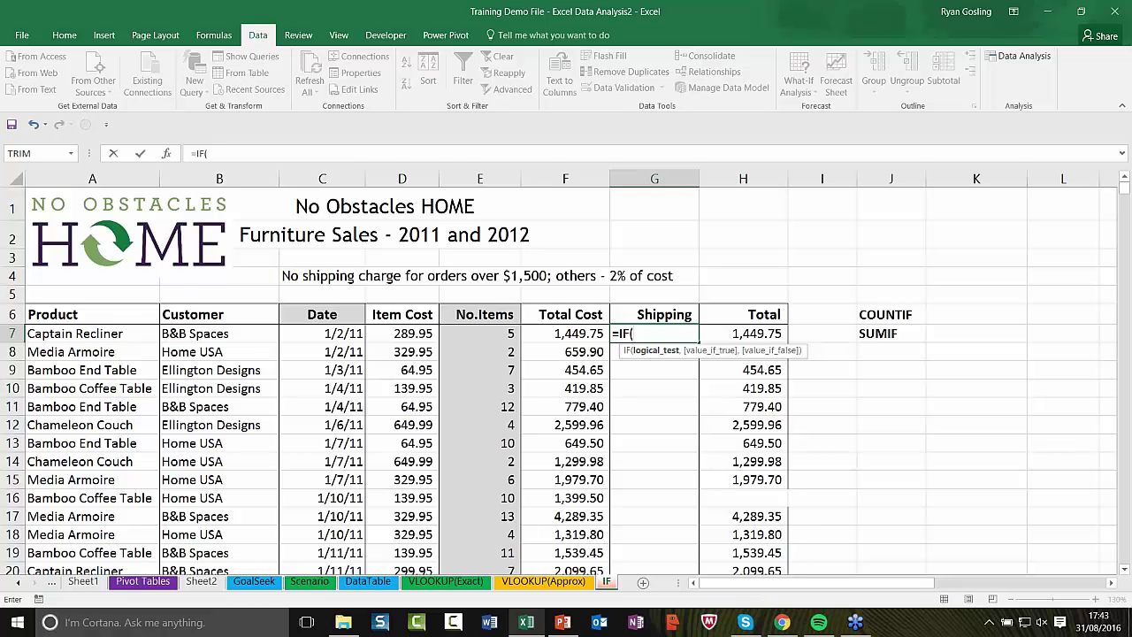
pyautogui.click(576, 334)
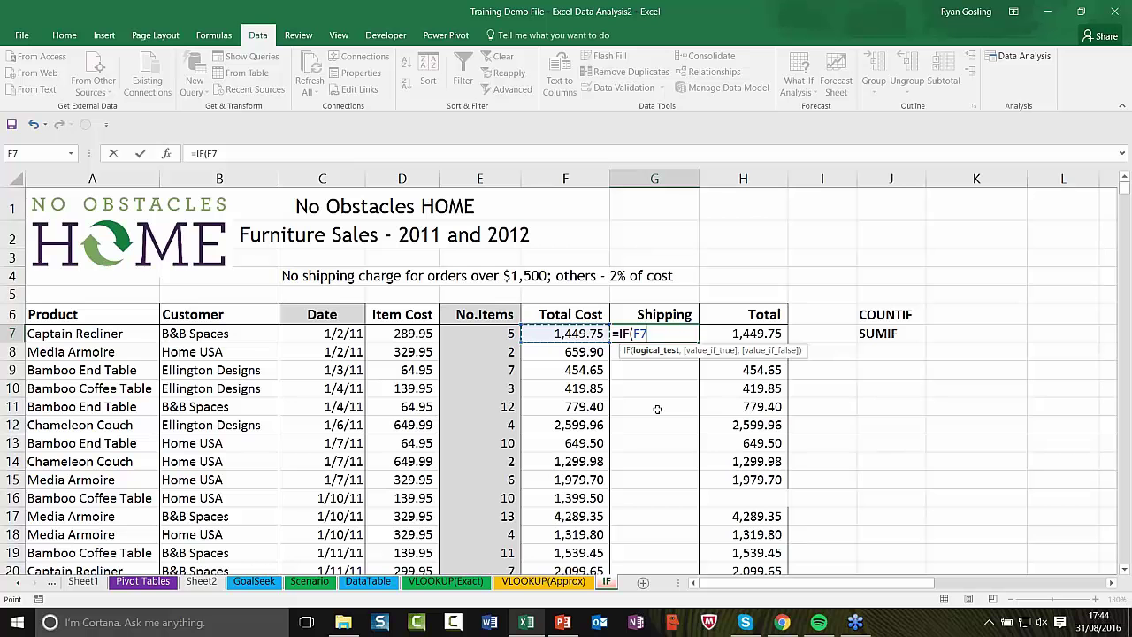
pyautogui.write('>=1500')
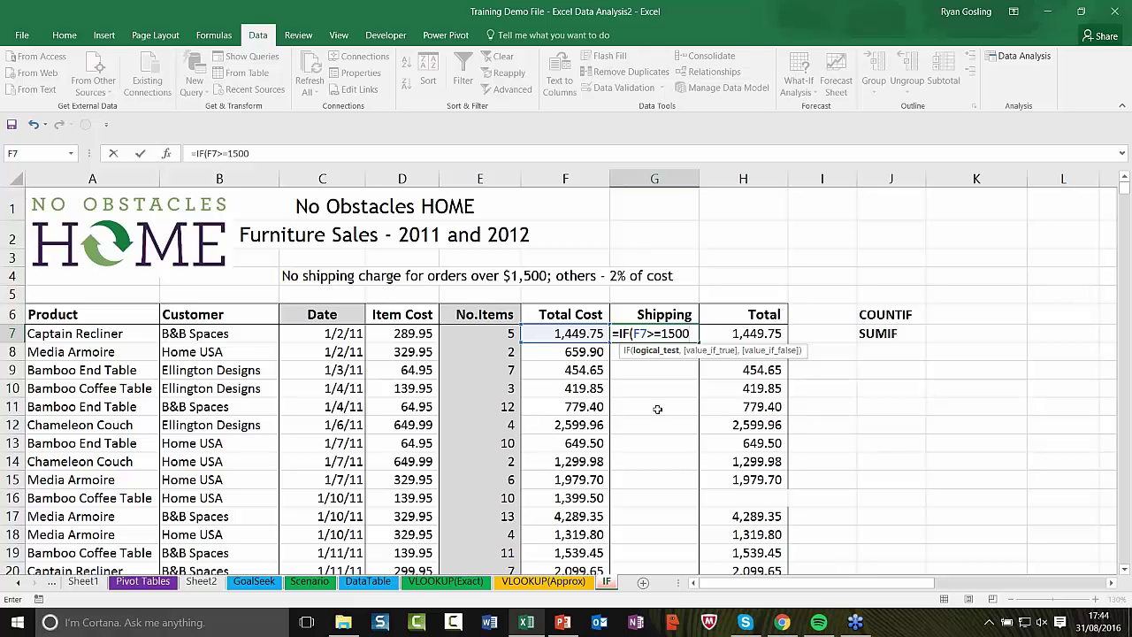
pyautogui.write(',')
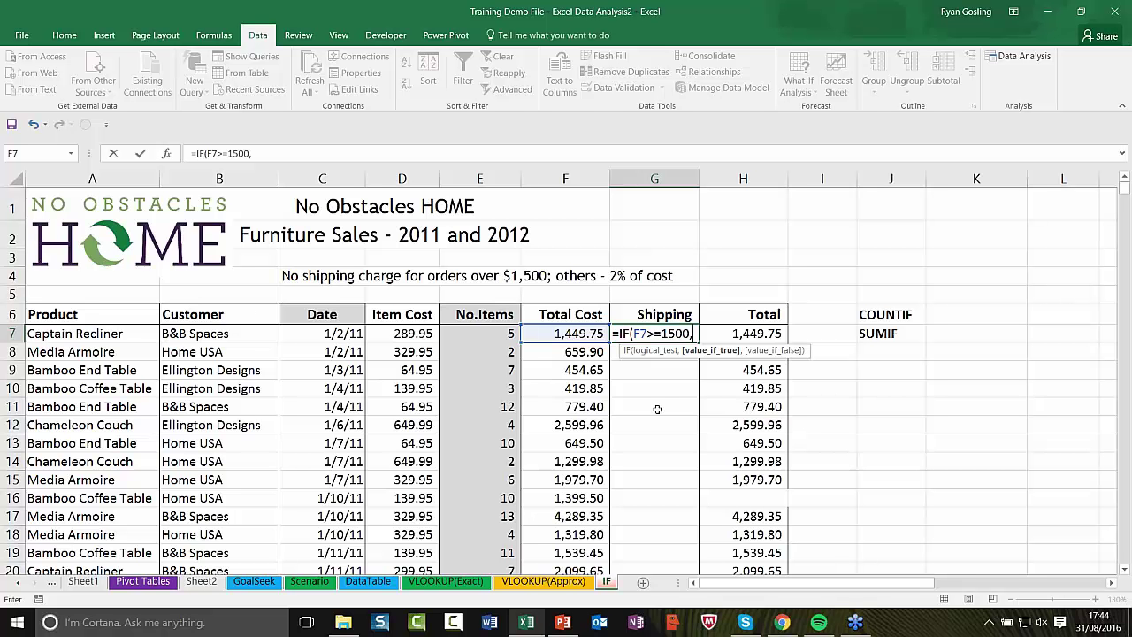
pyautogui.write('0,')
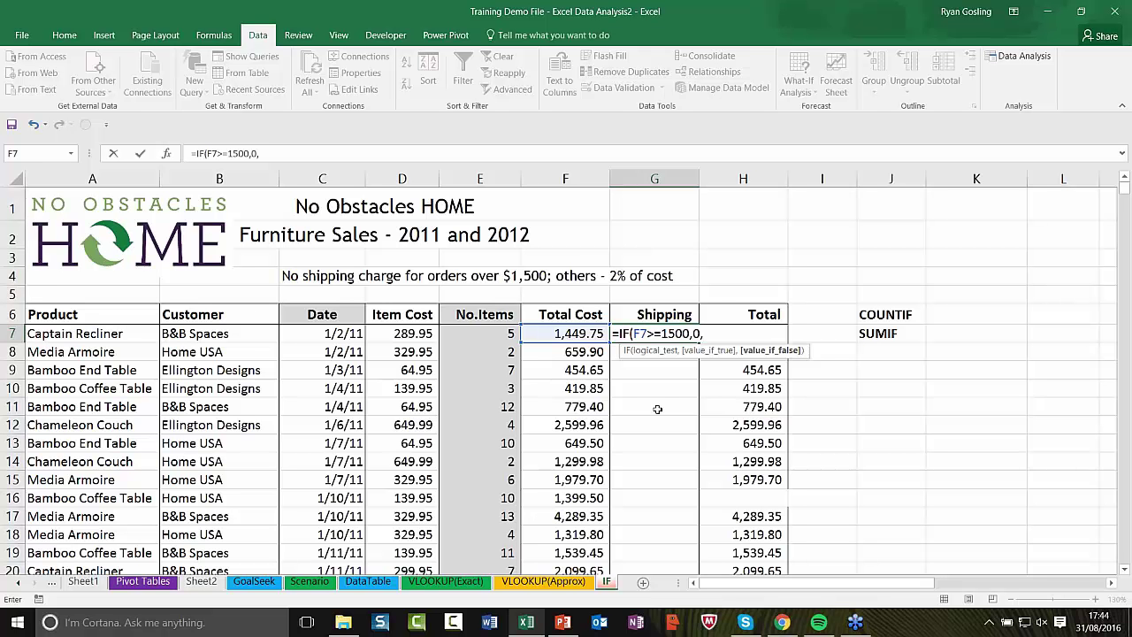
pyautogui.click(573, 334)
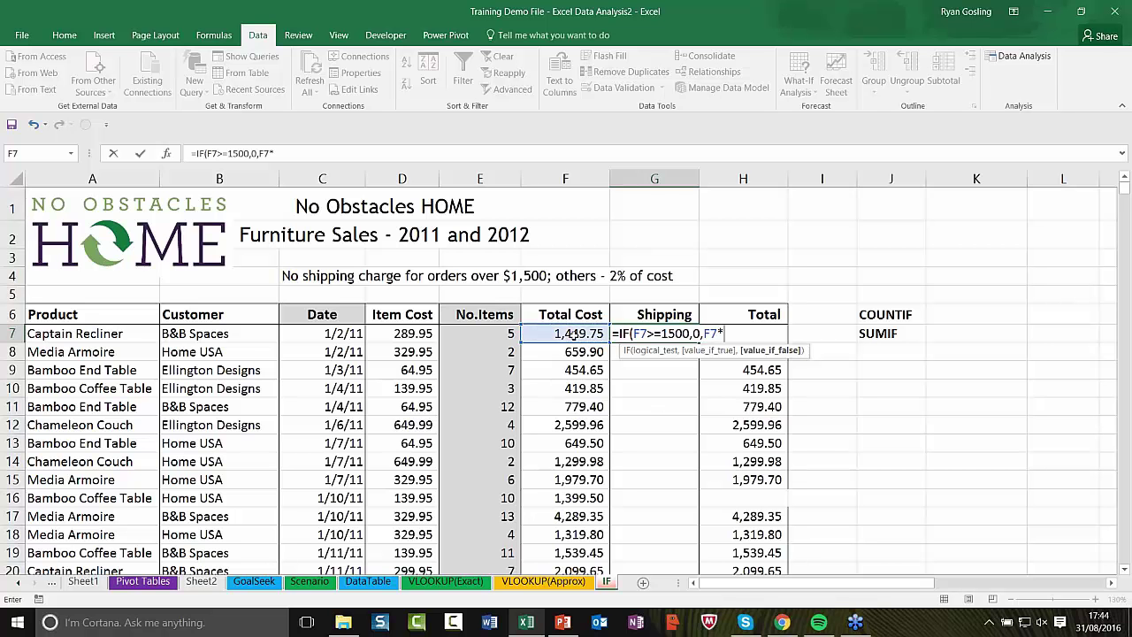
pyautogui.write('*2')
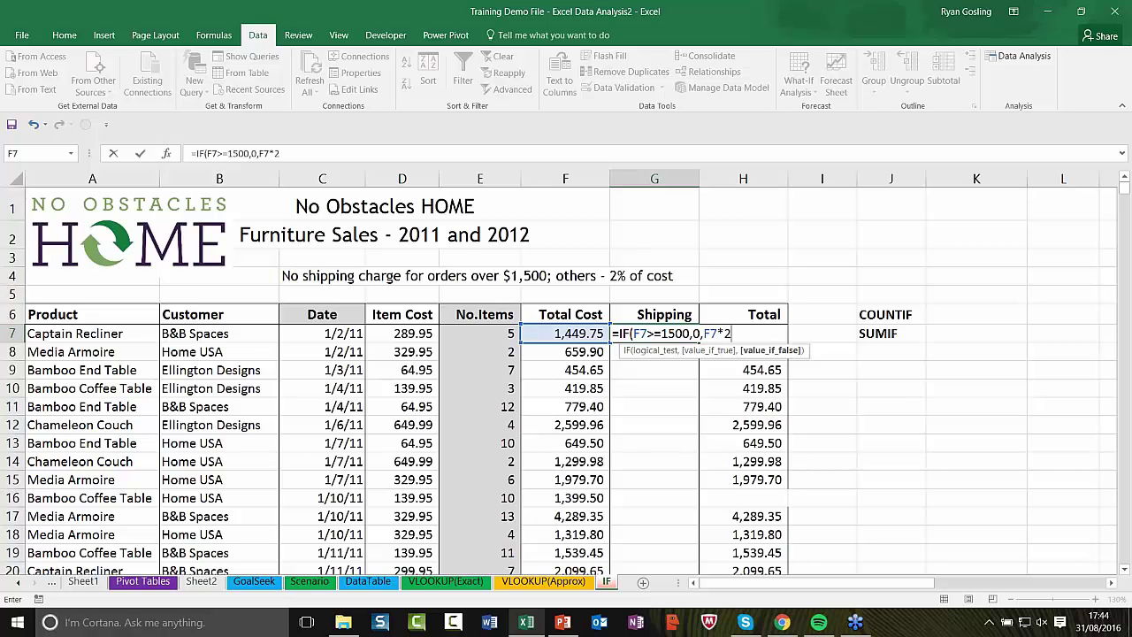
pyautogui.write('%)')
pyautogui.press('Return')
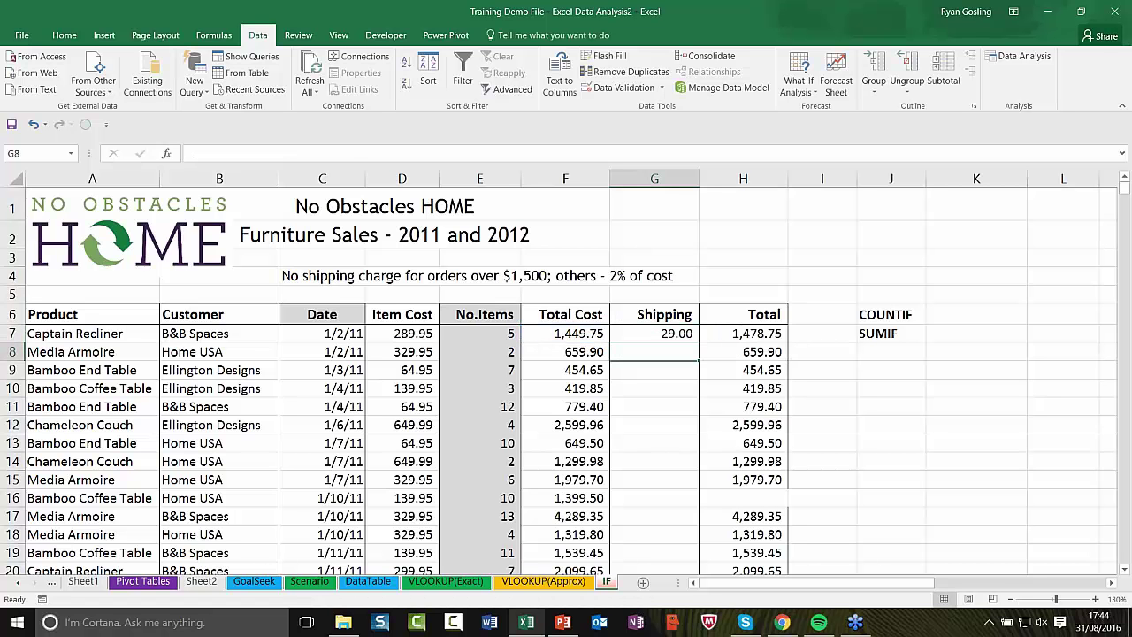
# Fill the G7 shipping formula down the Shipping column for all sales rows and check the copied formula in G12.
pyautogui.click(663, 334)
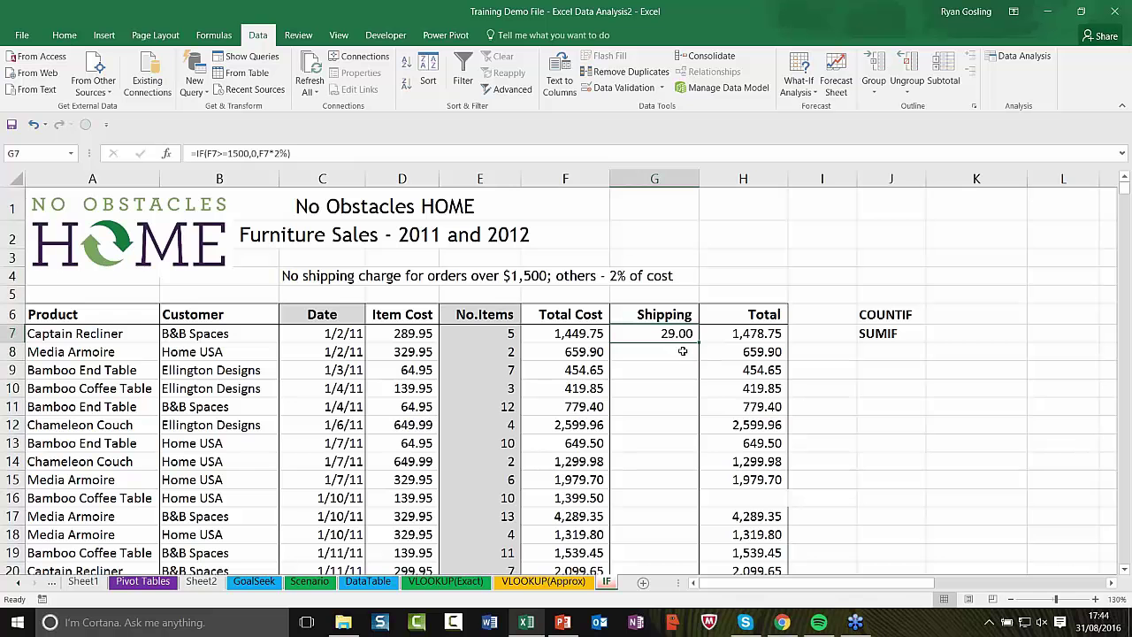
pyautogui.doubleClick(698, 342)
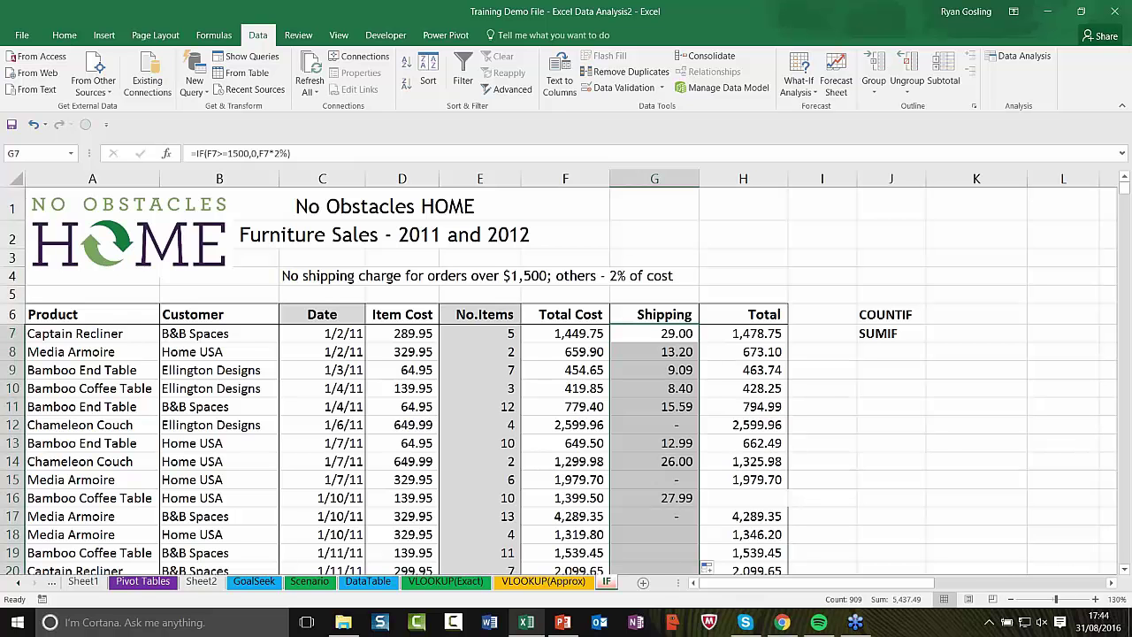
pyautogui.click(912, 442)
pyautogui.click(679, 428)
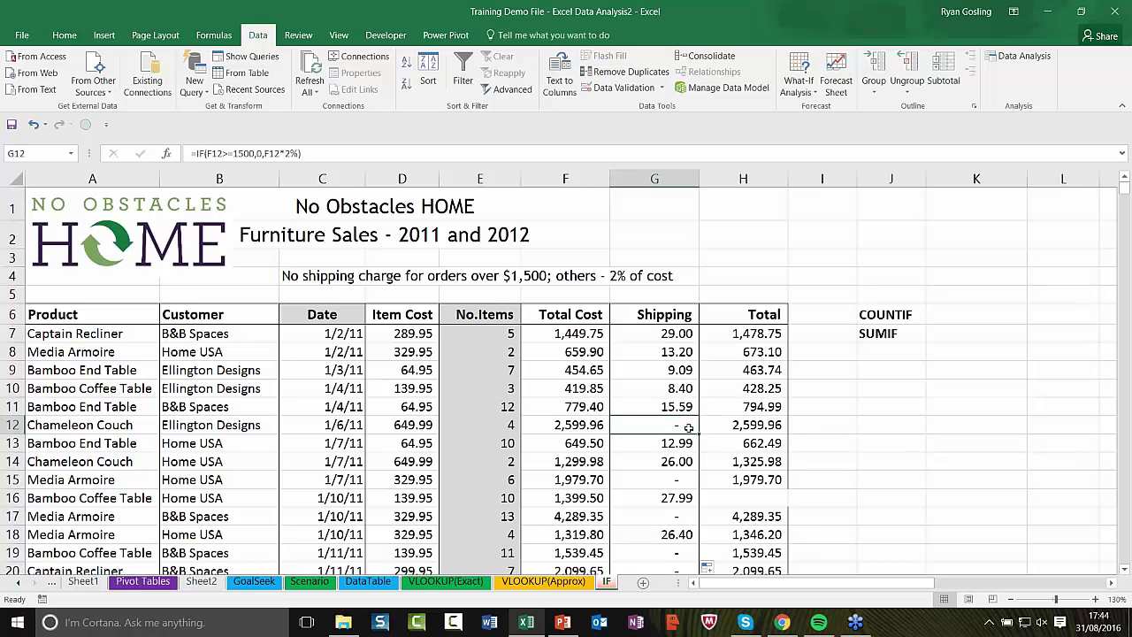
# Compare the Total Cost in F15 with the shipping results and recheck the IF formulas in G12 and G7.
pyautogui.scroll(-1, 686, 430)
pyautogui.scroll(-1, 689, 429)
pyautogui.click(637, 399)
pyautogui.click(575, 403)
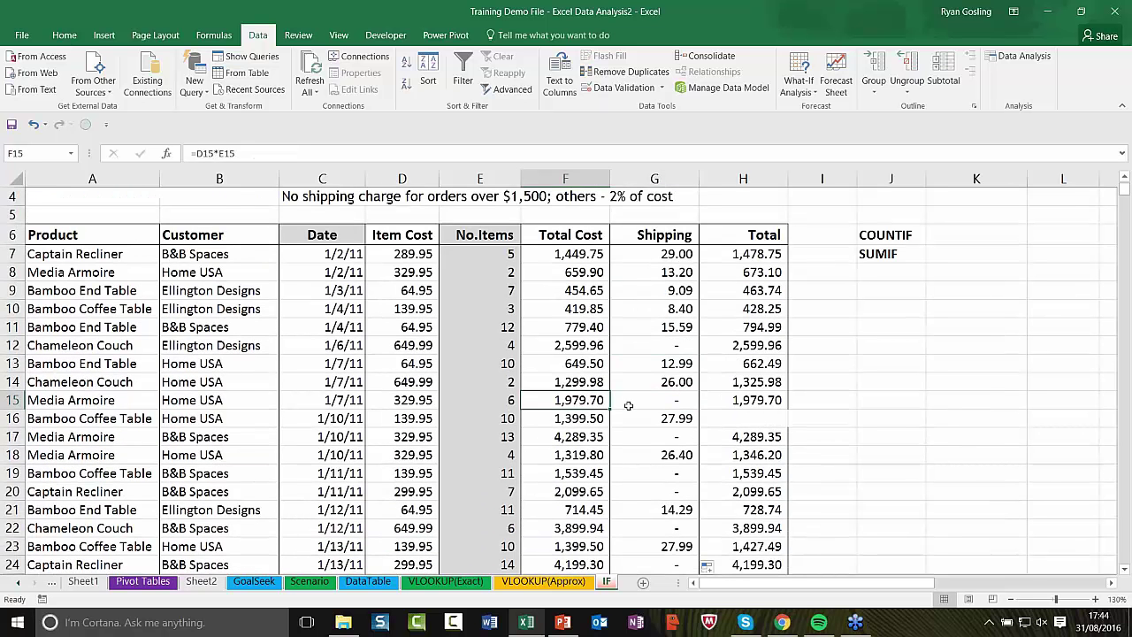
pyautogui.click(677, 350)
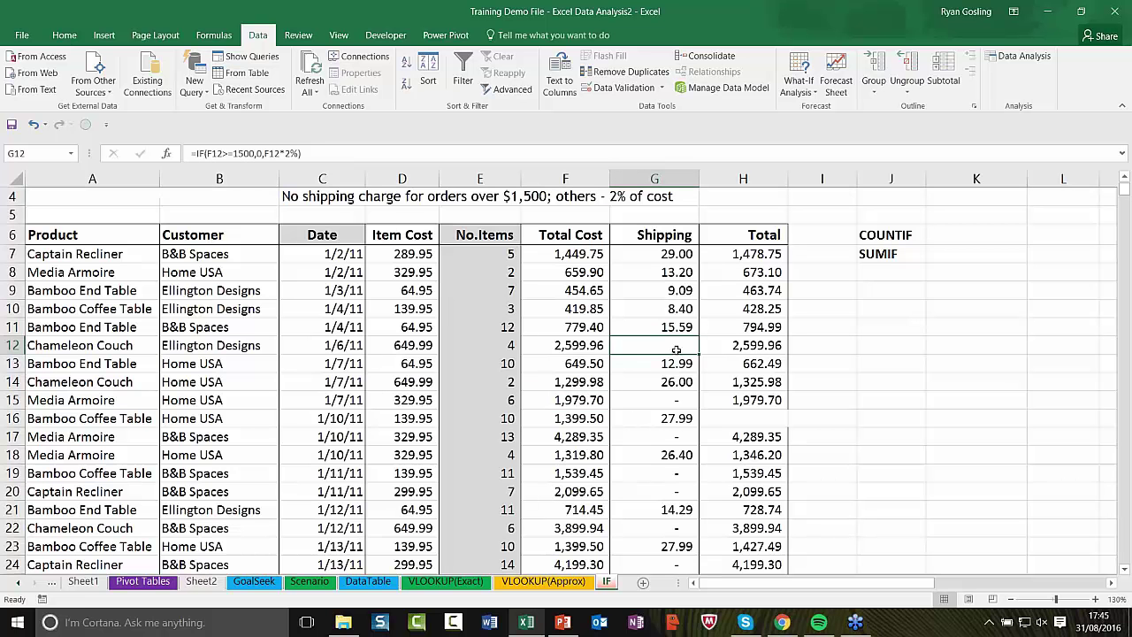
pyautogui.scroll(2, 677, 351)
pyautogui.click(676, 334)
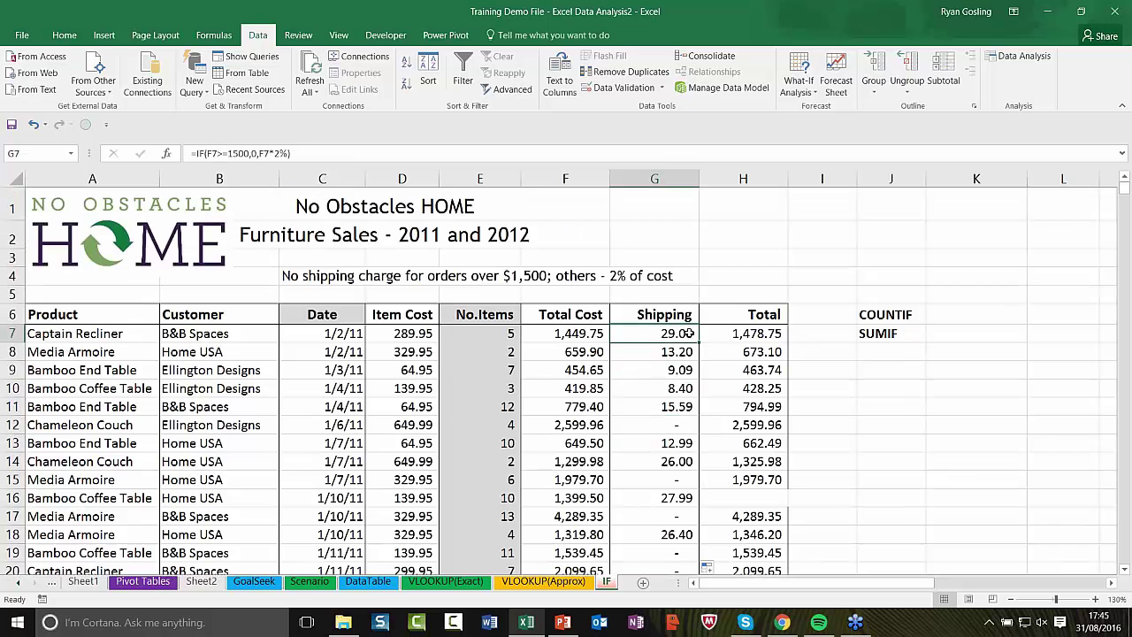
# Examine the COUNTIF and SUMIF labels in J6:J7 beside the sales table and recheck the G7 shipping formula.
pyautogui.moveTo(898, 588); pyautogui.dragTo(963, 594)
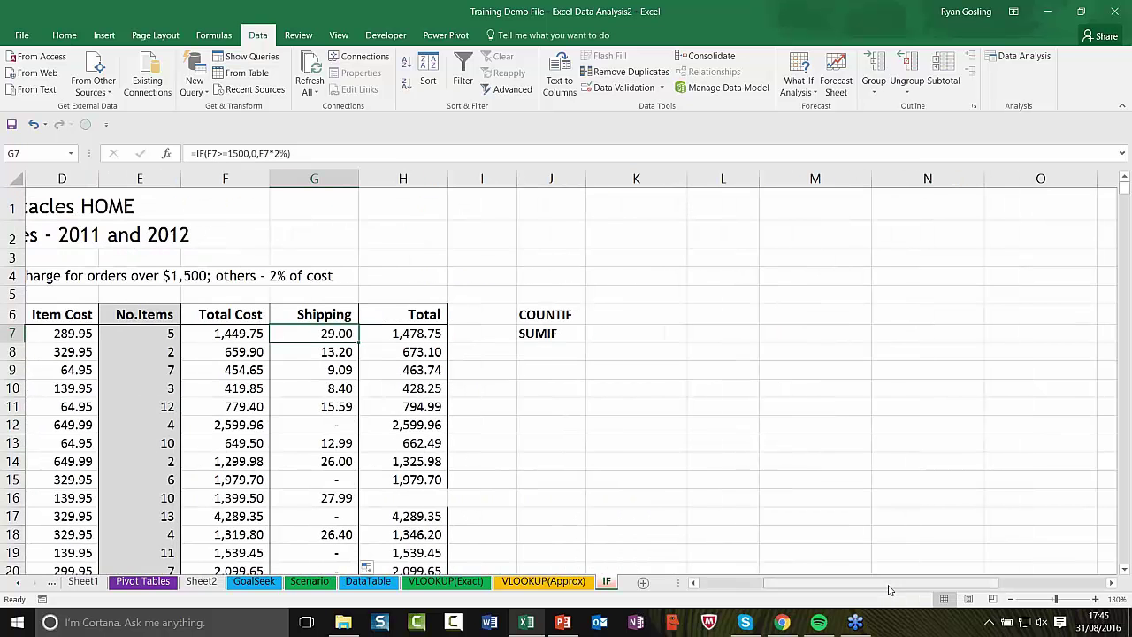
pyautogui.moveTo(890, 588); pyautogui.dragTo(847, 590)
pyautogui.click(798, 320)
pyautogui.click(754, 316)
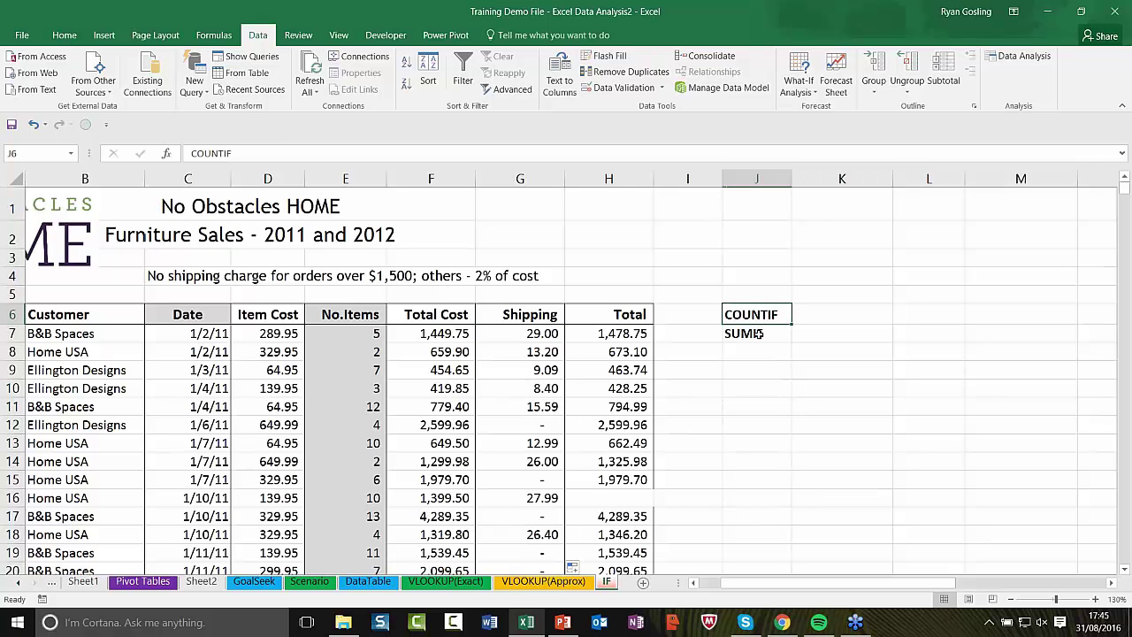
pyautogui.click(759, 336)
pyautogui.click(813, 316)
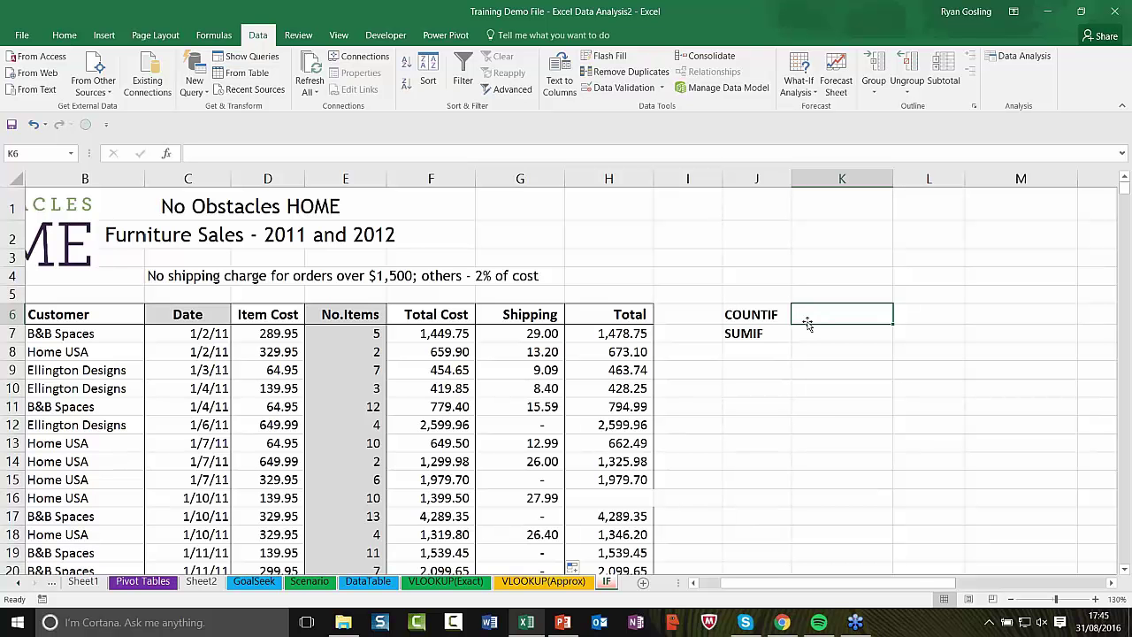
pyautogui.click(505, 332)
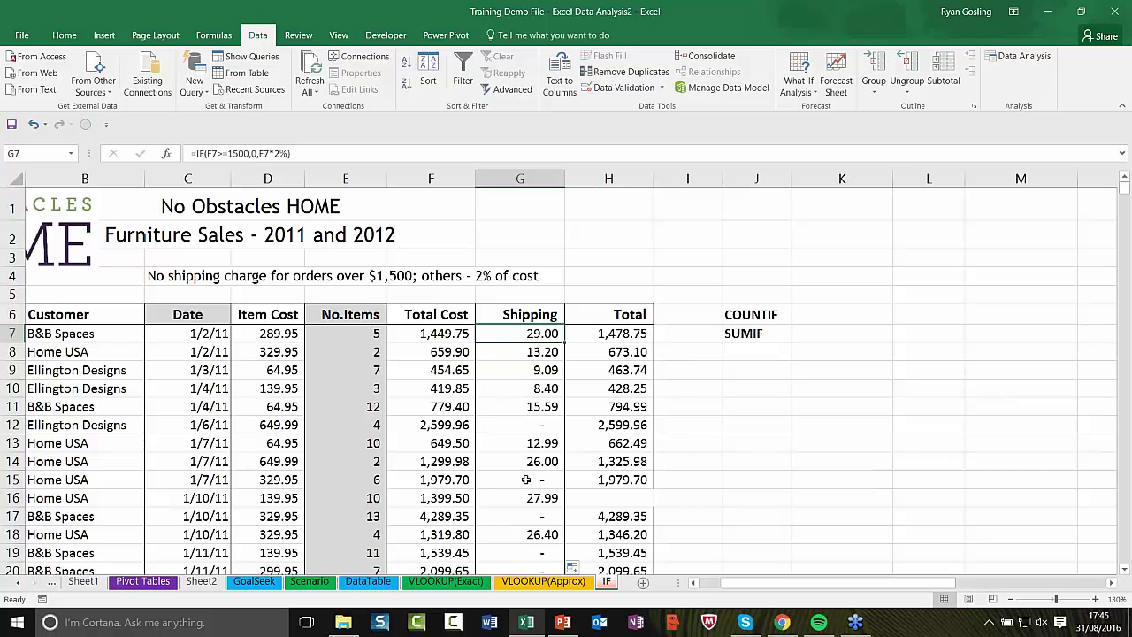
# Enter =COUNTIF(F7:F915,">1500") in K6 to count the orders with a total cost above 1500.
pyautogui.click(824, 317)
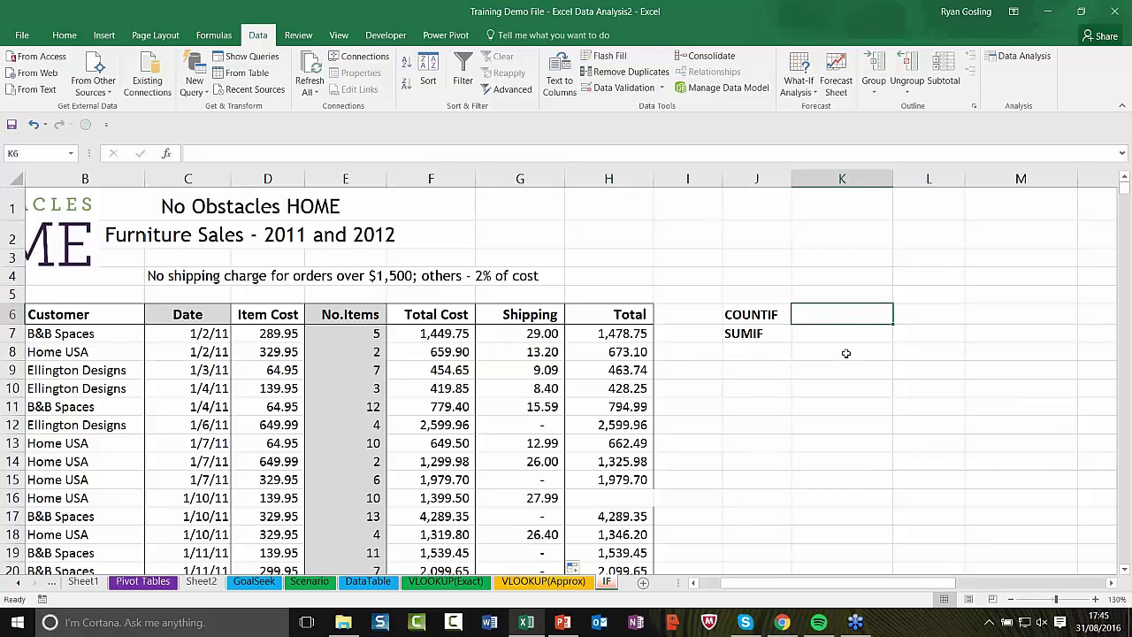
pyautogui.write('=count')
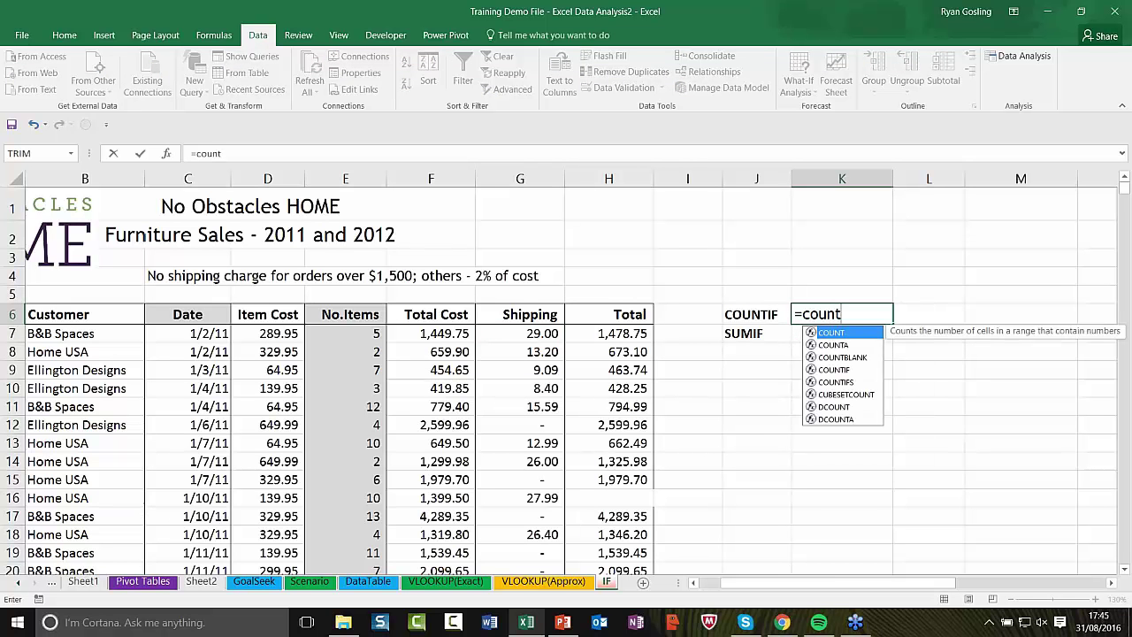
pyautogui.write('if(')
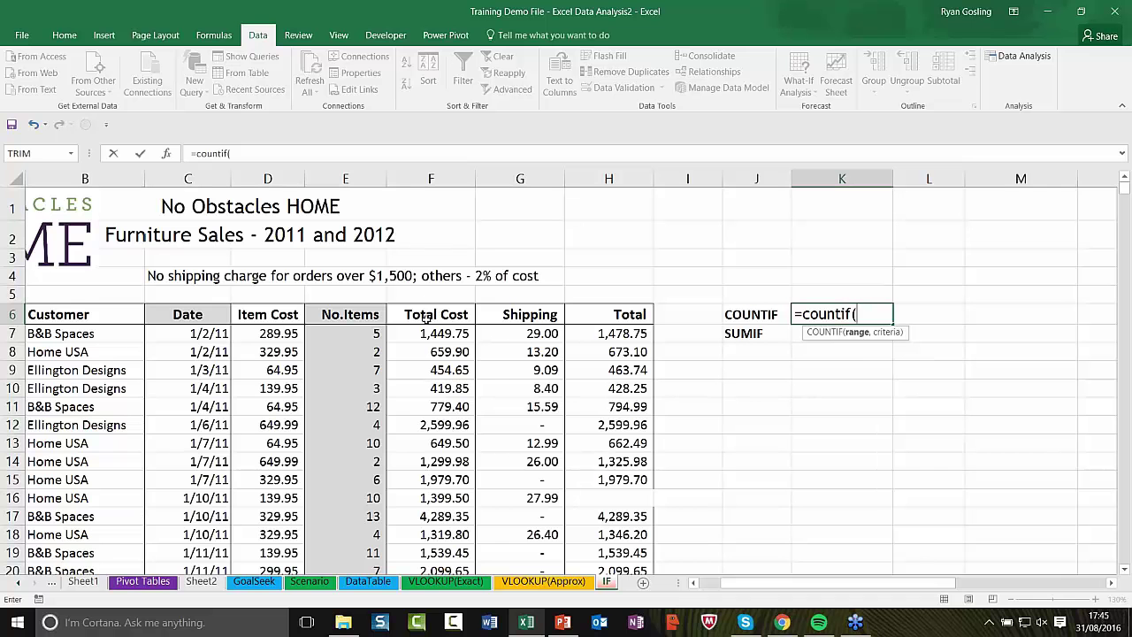
pyautogui.click(429, 333)
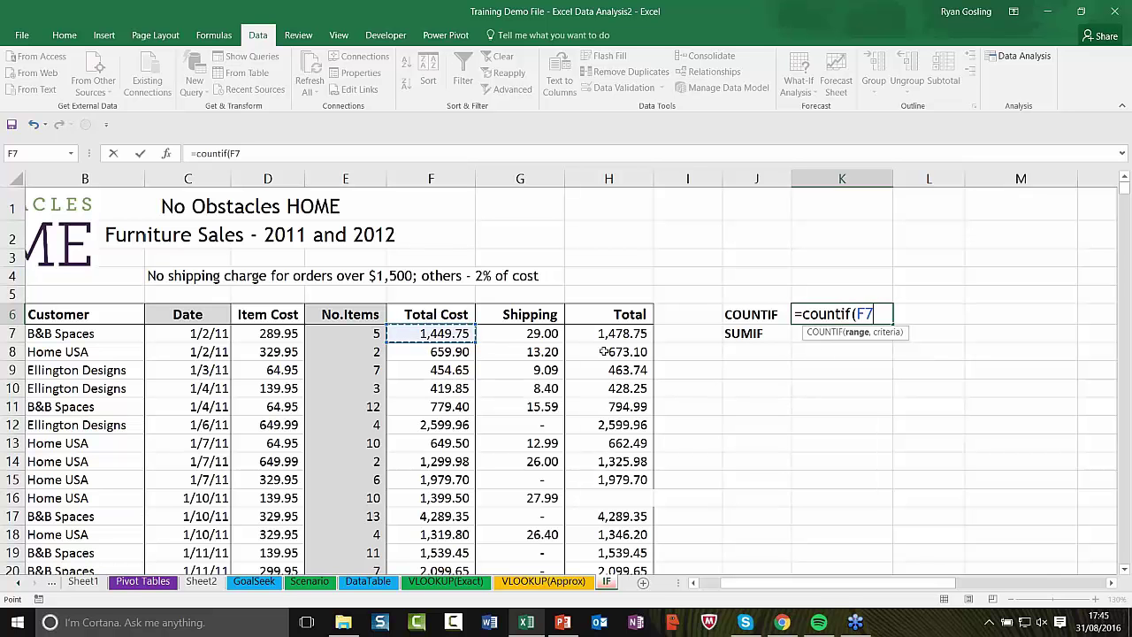
pyautogui.press('F8')
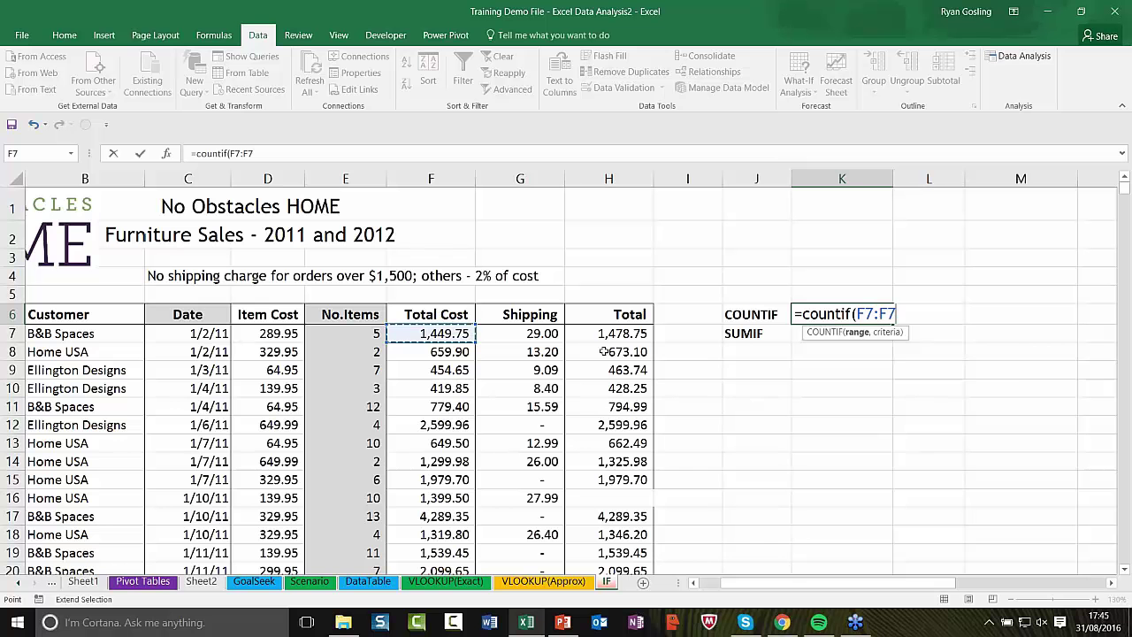
pyautogui.press('BackSpace')
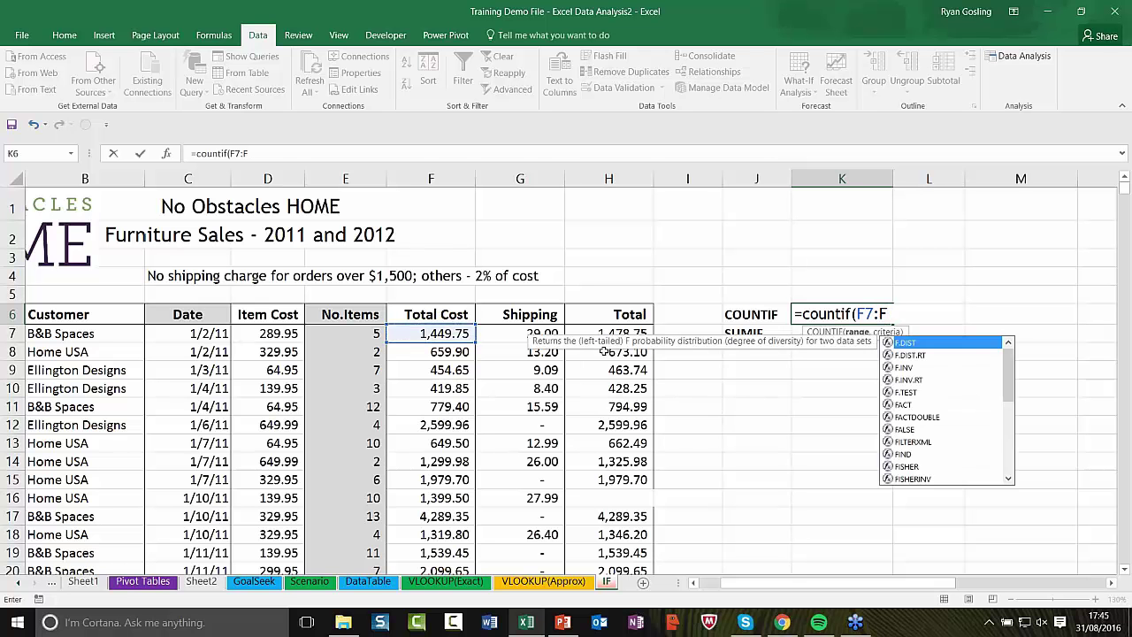
pyautogui.write('915')
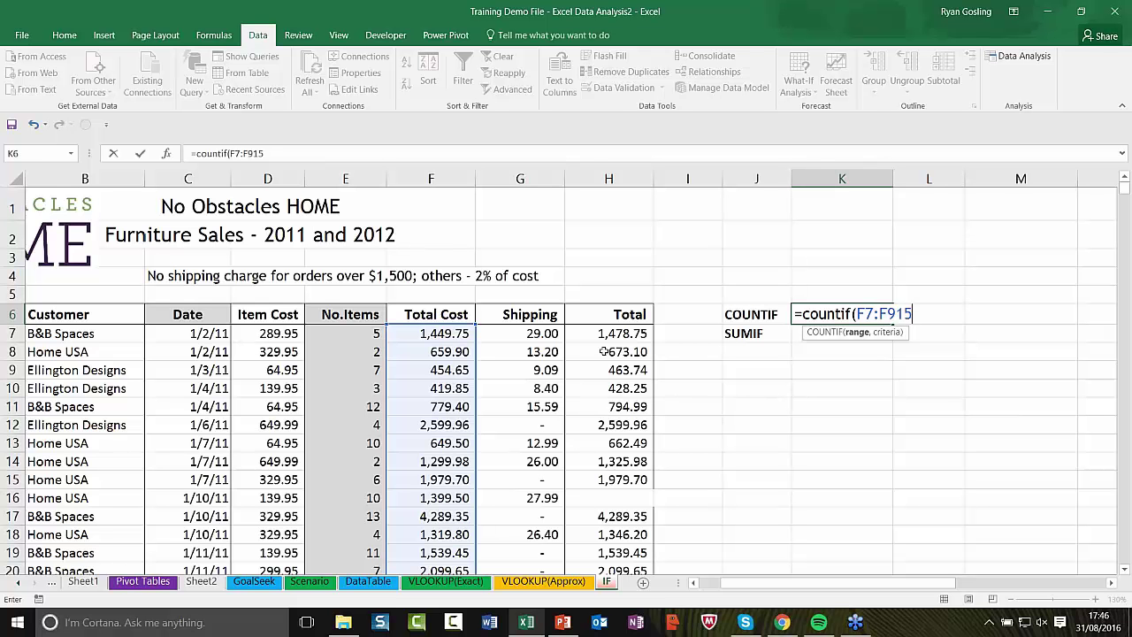
pyautogui.write(',">150')
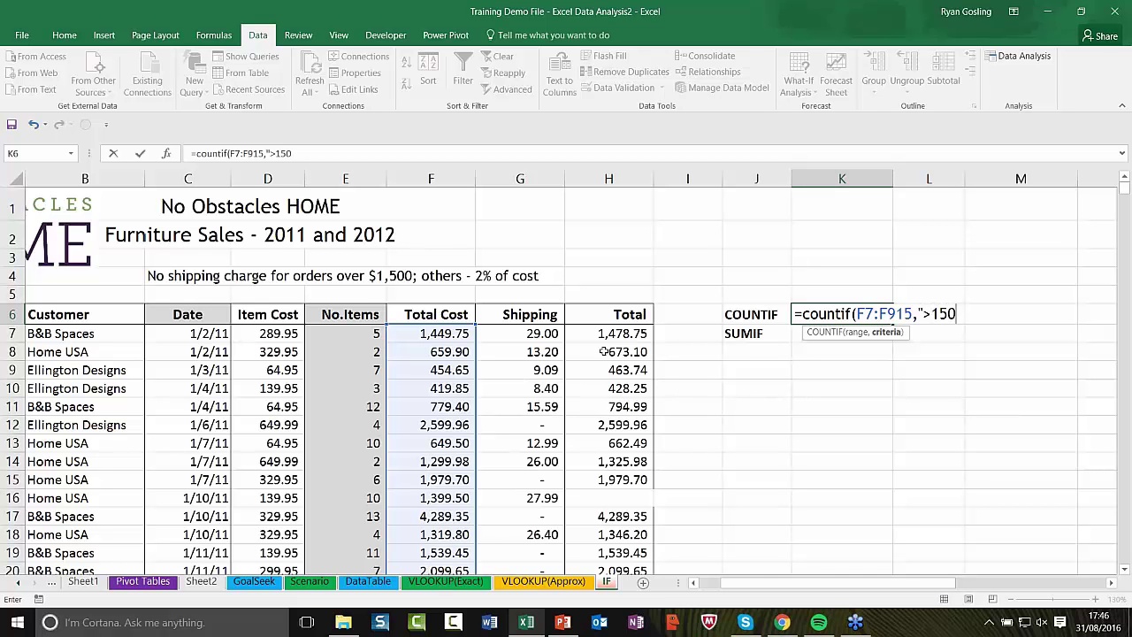
pyautogui.write('0")')
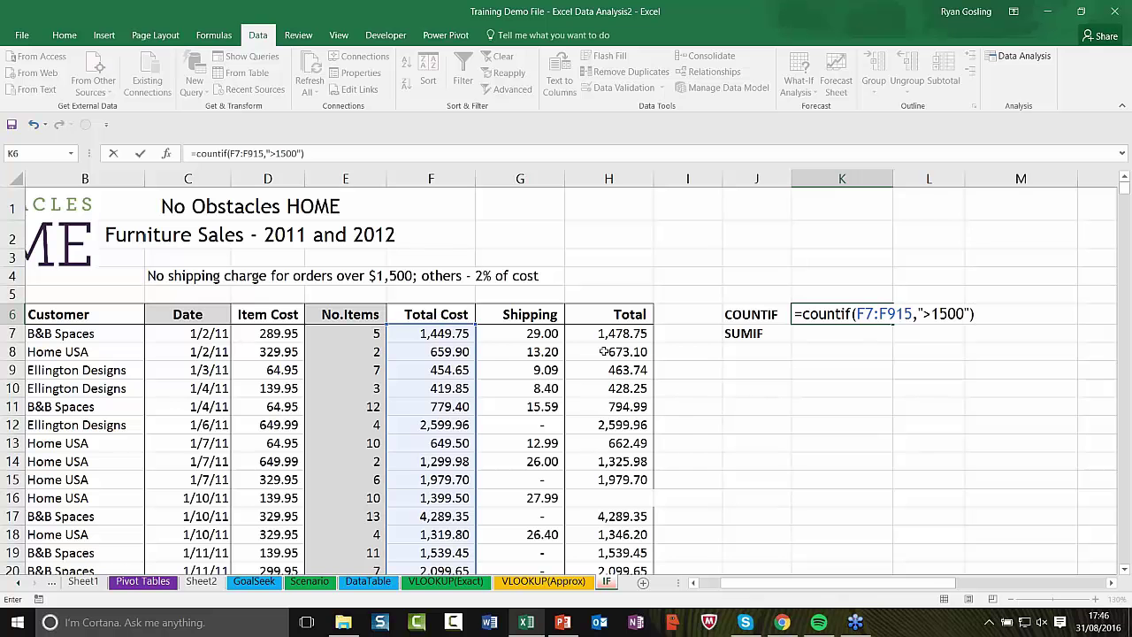
pyautogui.press('Return')
pyautogui.click(844, 316)
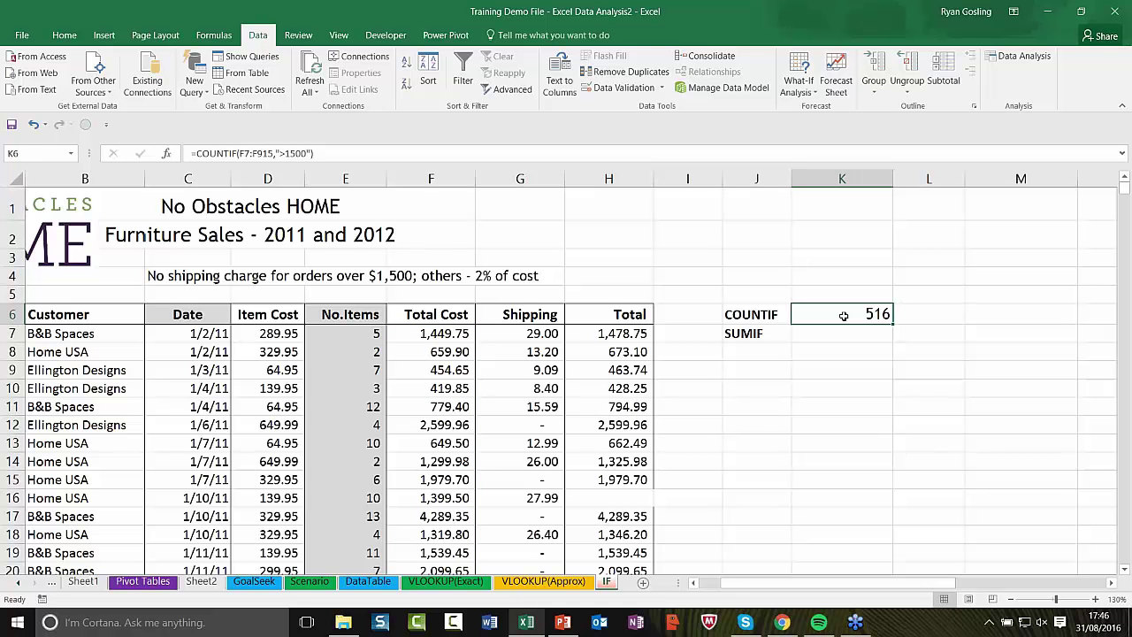
# Review individual Total Cost values in column F against the COUNTIF formula in K6.
pyautogui.click(450, 333)
pyautogui.click(447, 351)
pyautogui.click(447, 388)
pyautogui.click(447, 407)
pyautogui.click(446, 351)
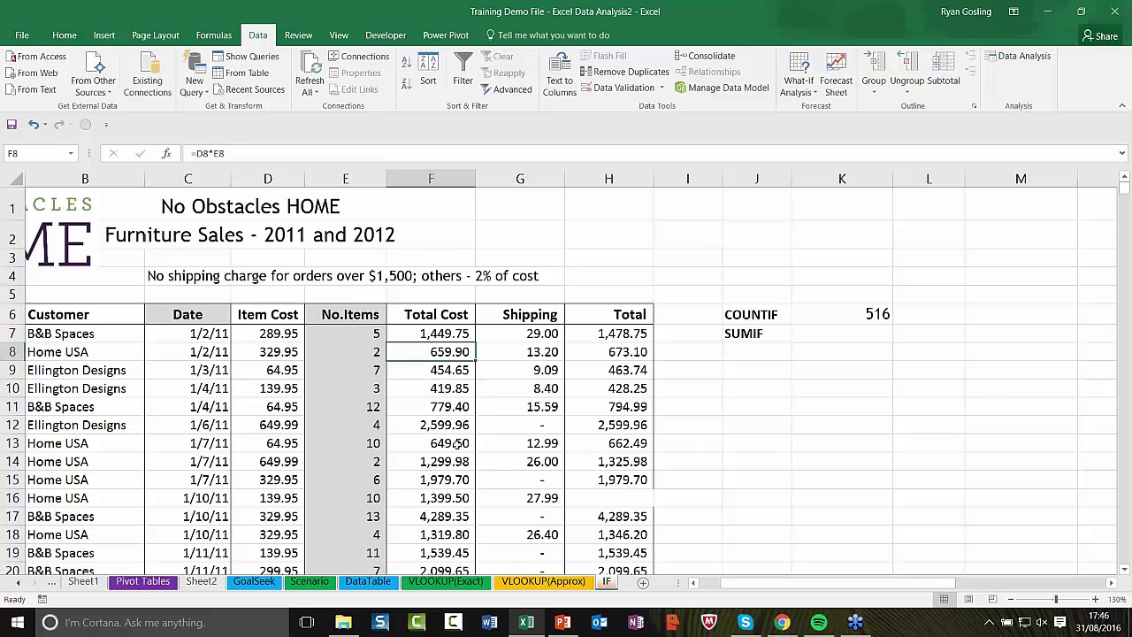
pyautogui.click(819, 339)
pyautogui.click(861, 316)
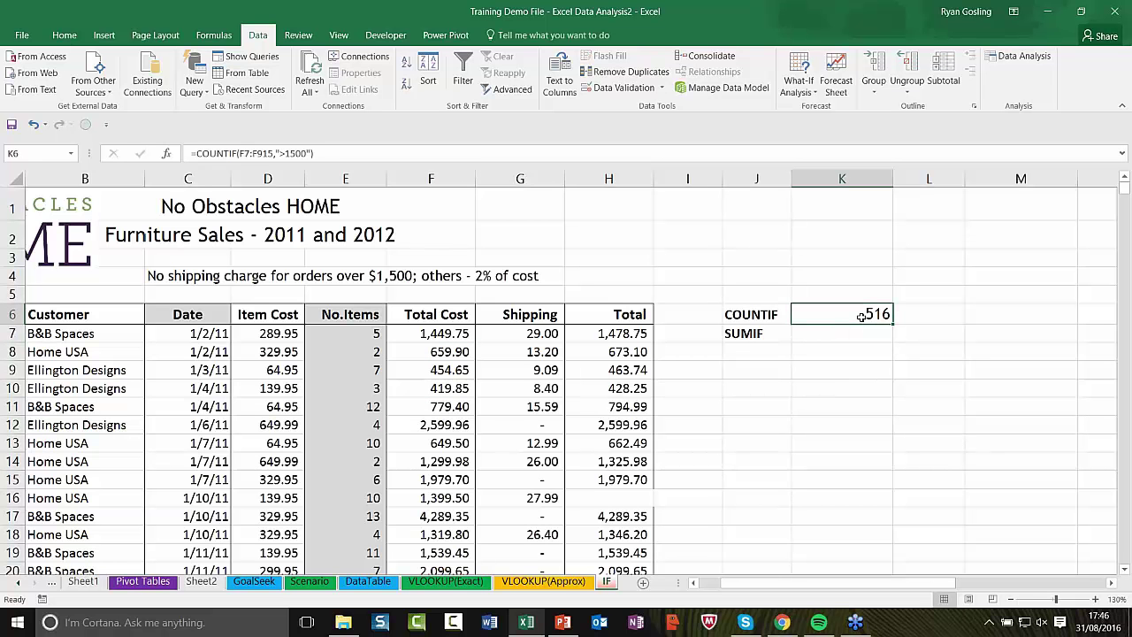
pyautogui.press('Return')
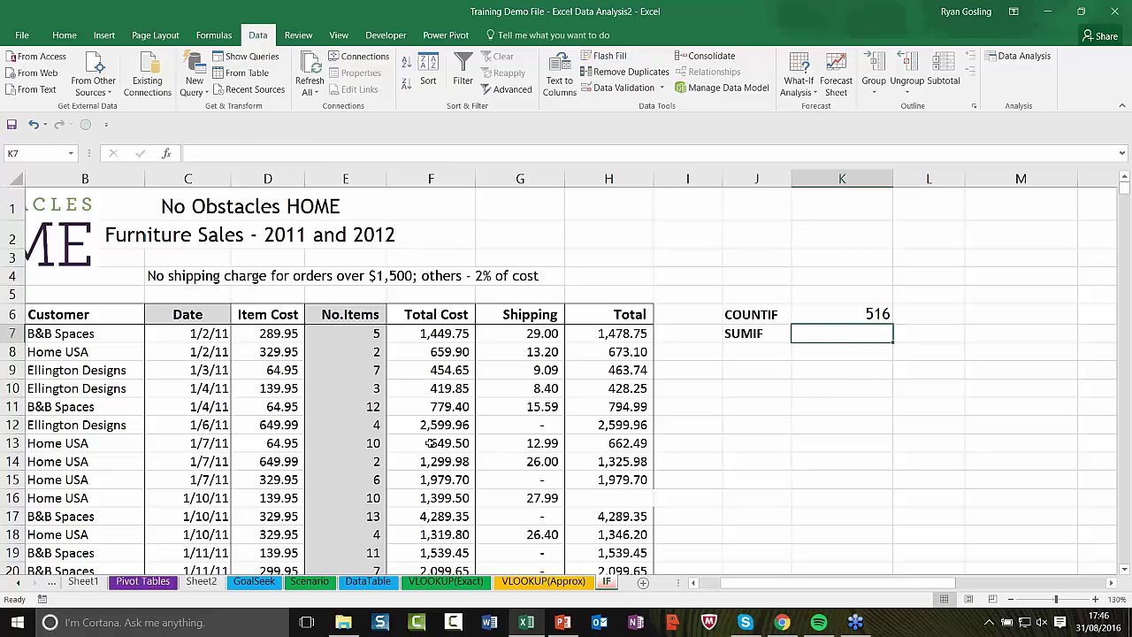
pyautogui.click(442, 351)
pyautogui.click(434, 409)
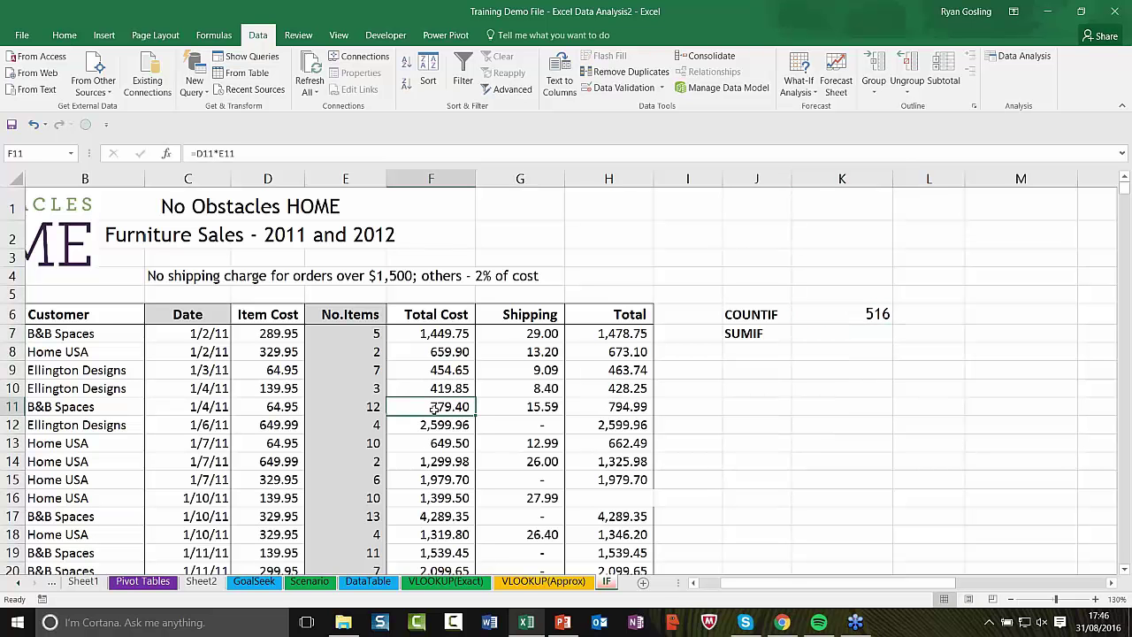
# Enter =SUMIF(F7:F915,">1500") in K7 to add up the total costs above 1500.
pyautogui.click(812, 337)
pyautogui.write('=sumif')
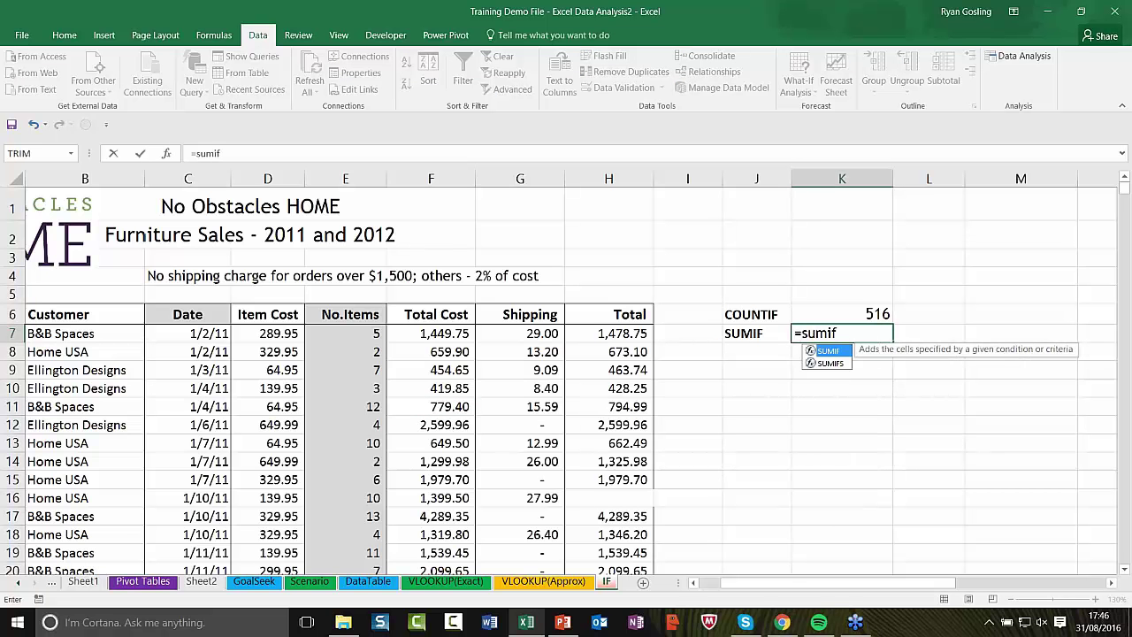
pyautogui.write('(')
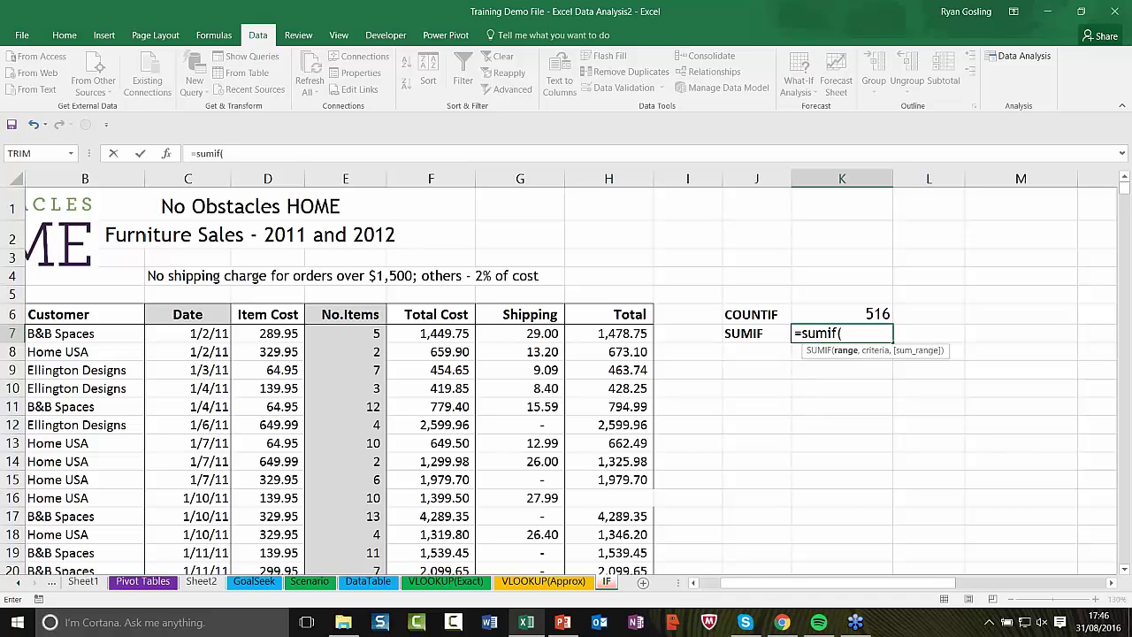
pyautogui.click(429, 334)
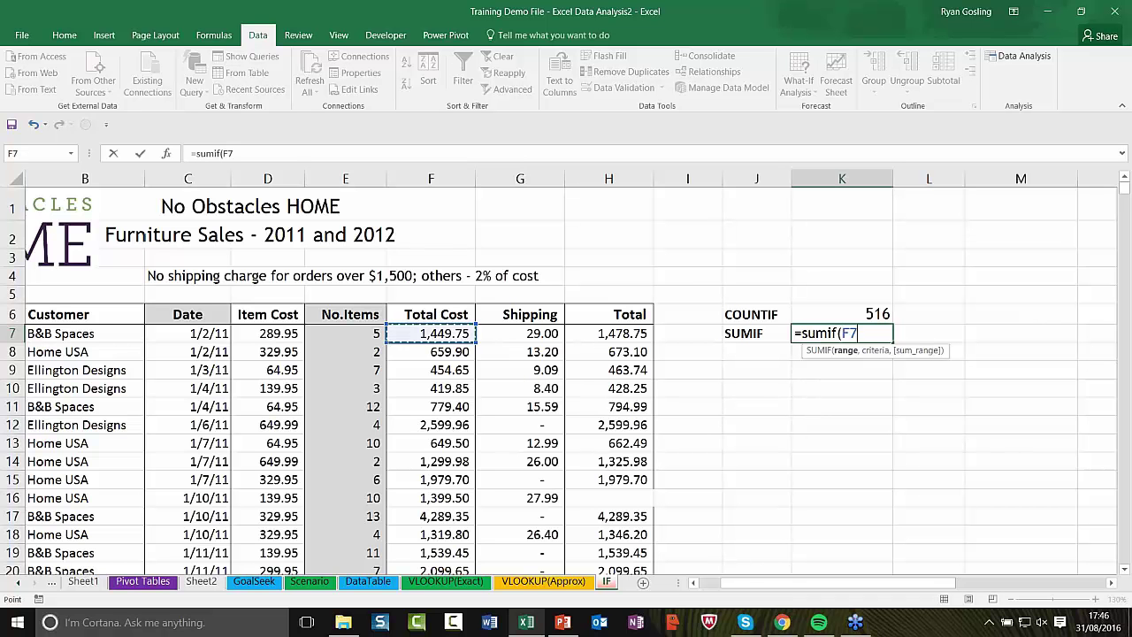
pyautogui.press('F8')
pyautogui.press('BackSpace')
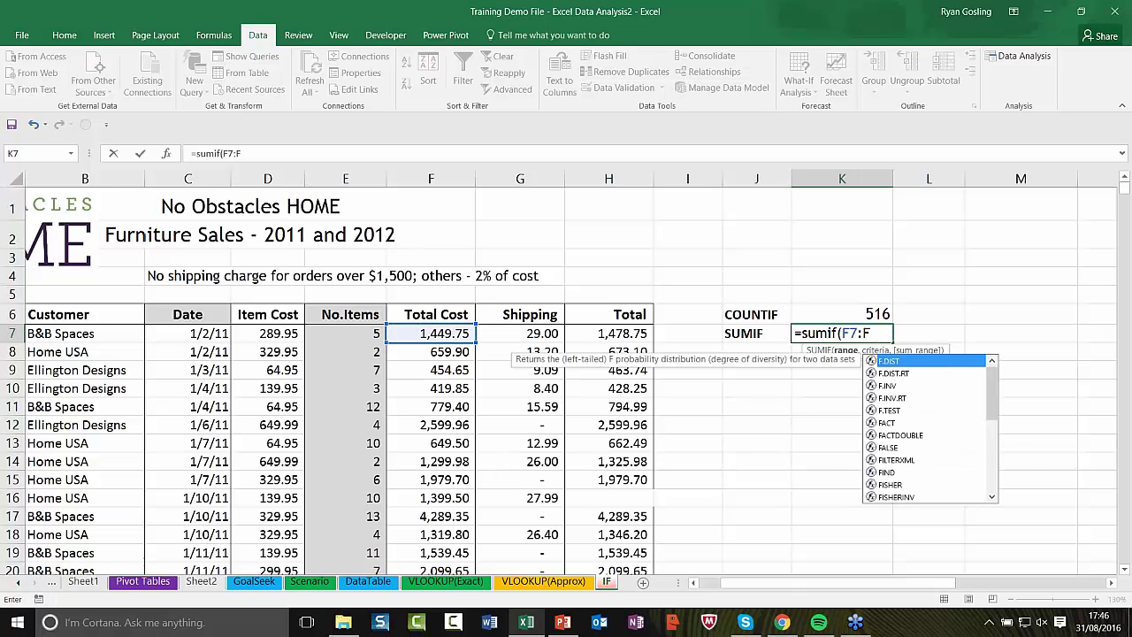
pyautogui.write('915')
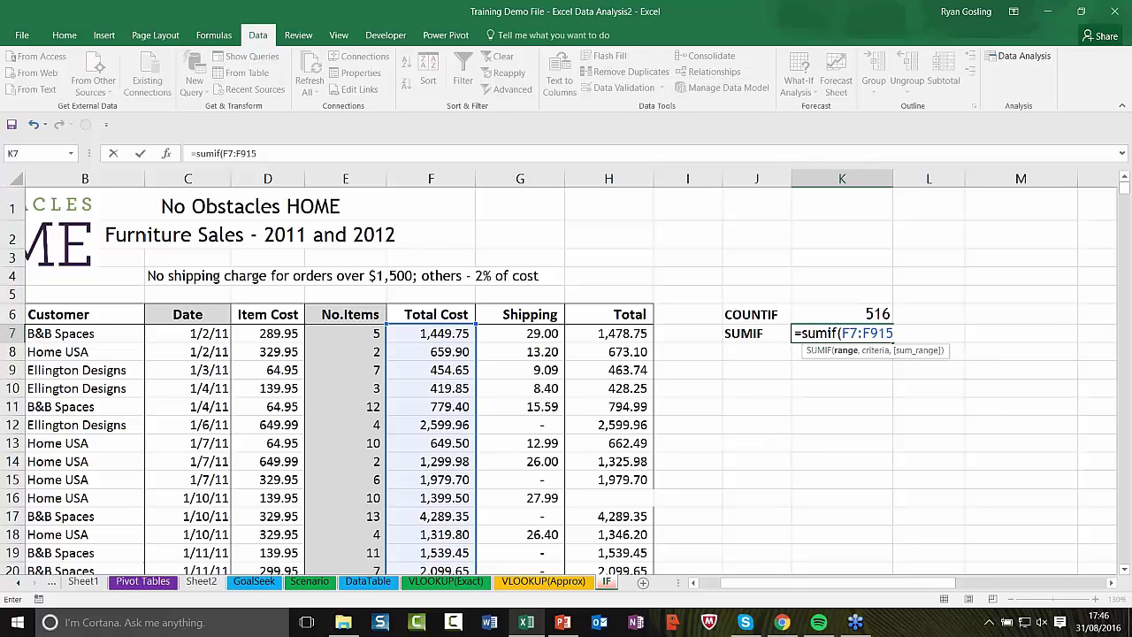
pyautogui.write(',">1500')
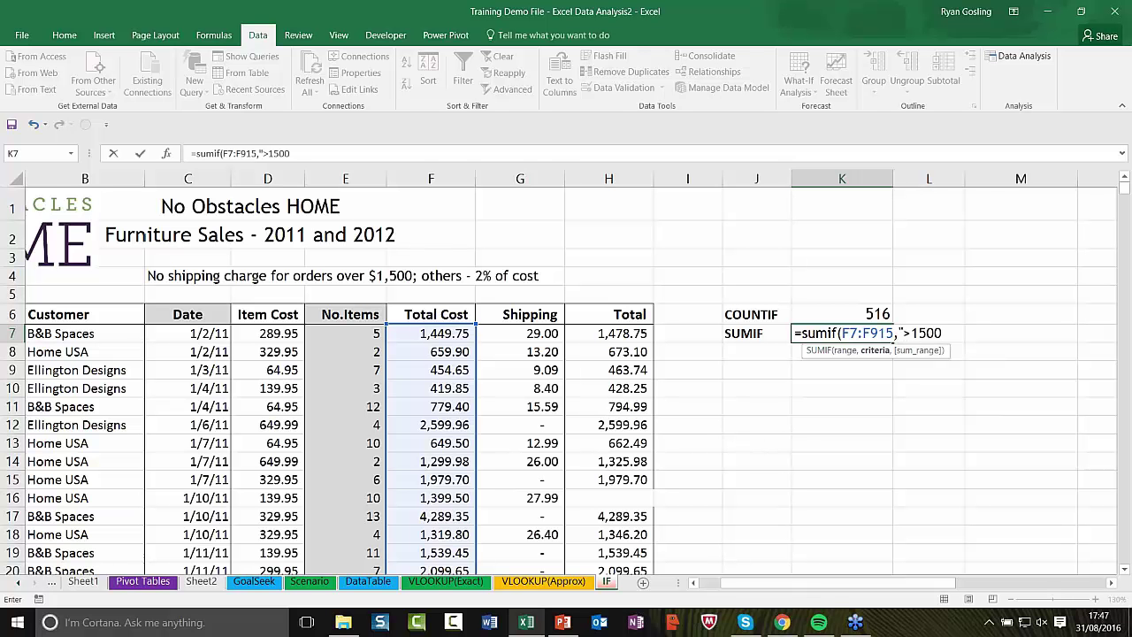
pyautogui.write('")')
pyautogui.press('Return')
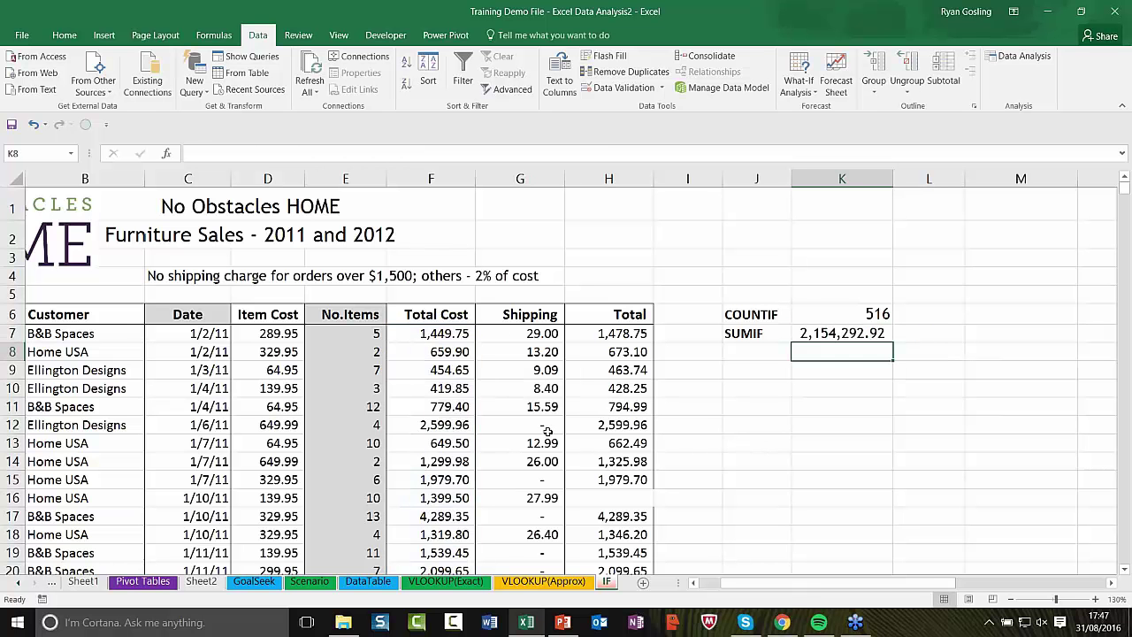
pyautogui.press('Up')
pyautogui.click(437, 352)
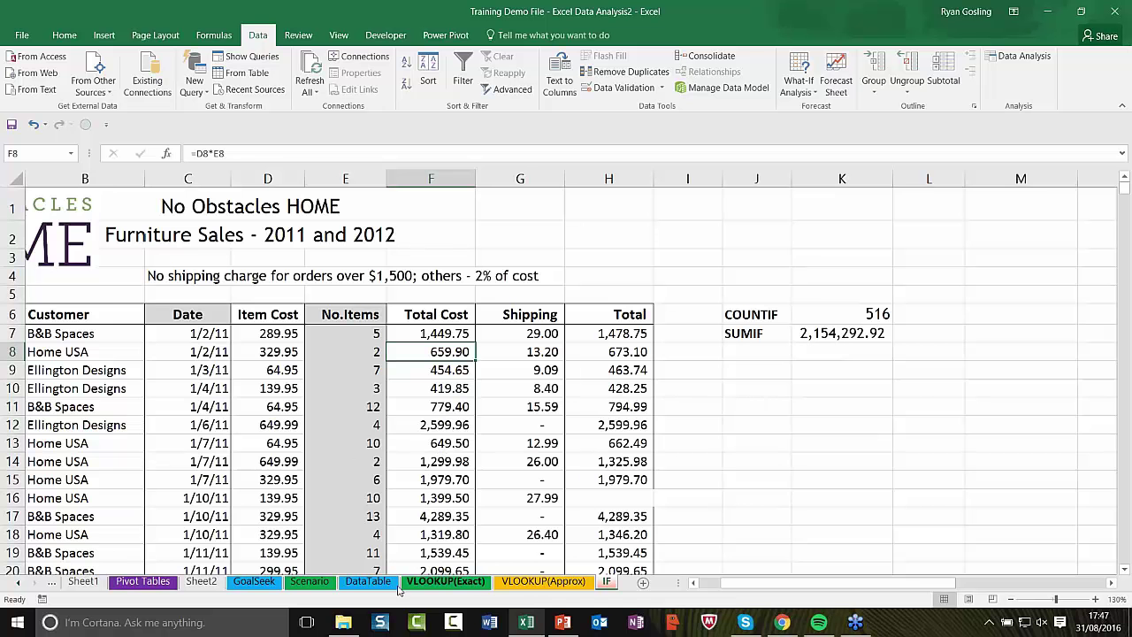
# Review the calculated cells on the DataTable sheet and return to the VLOOKUP(Approx) sheet.
pyautogui.click(353, 581)
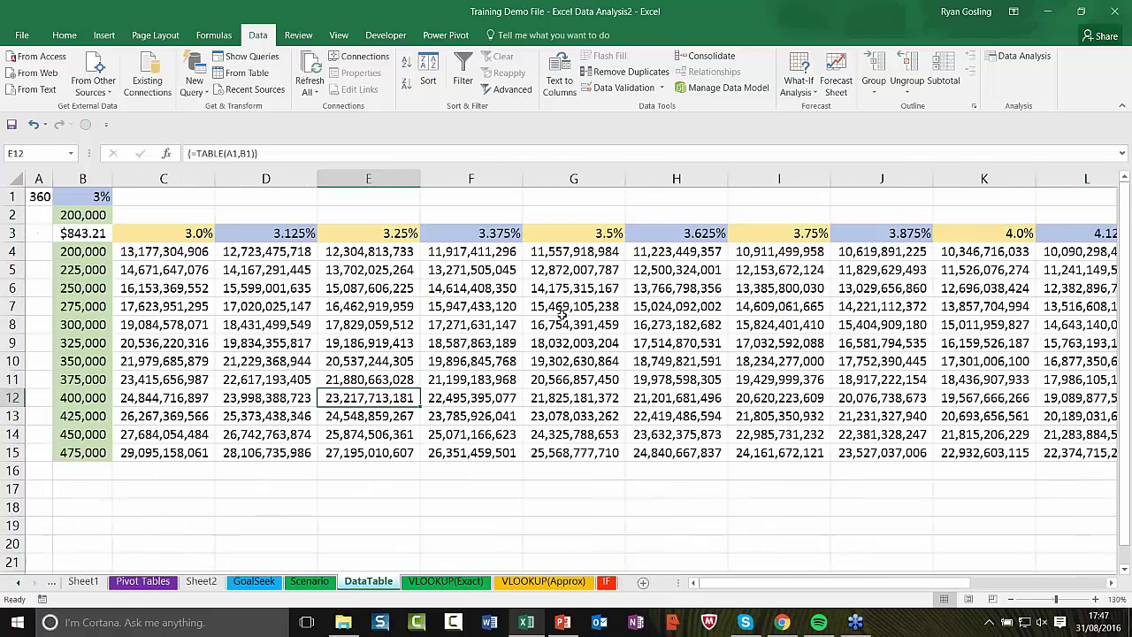
pyautogui.click(336, 323)
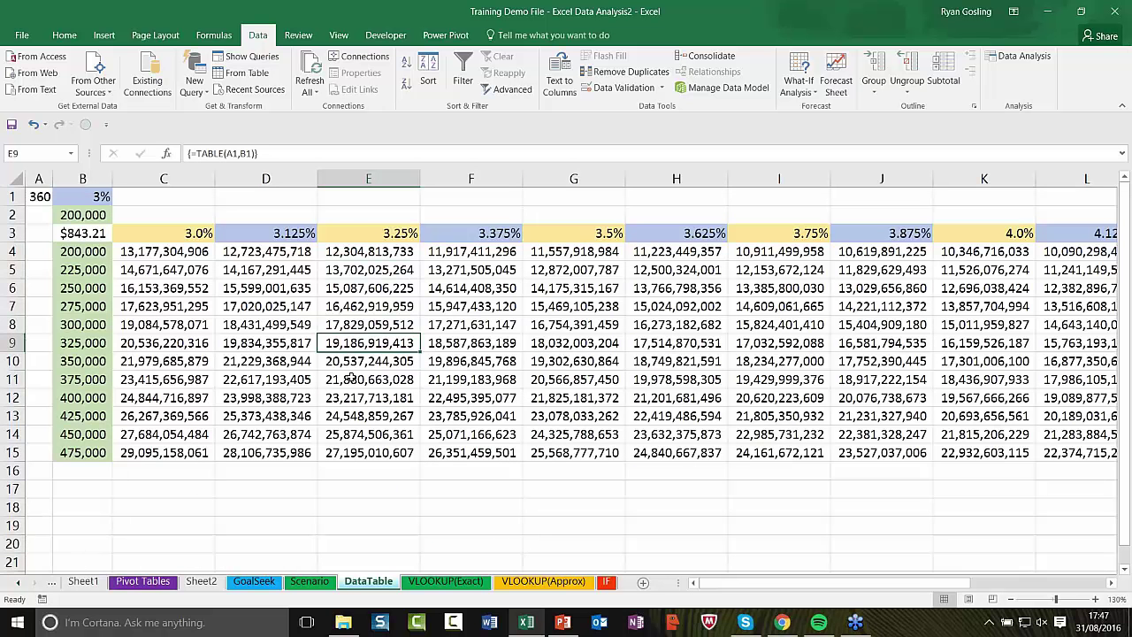
pyautogui.click(352, 361)
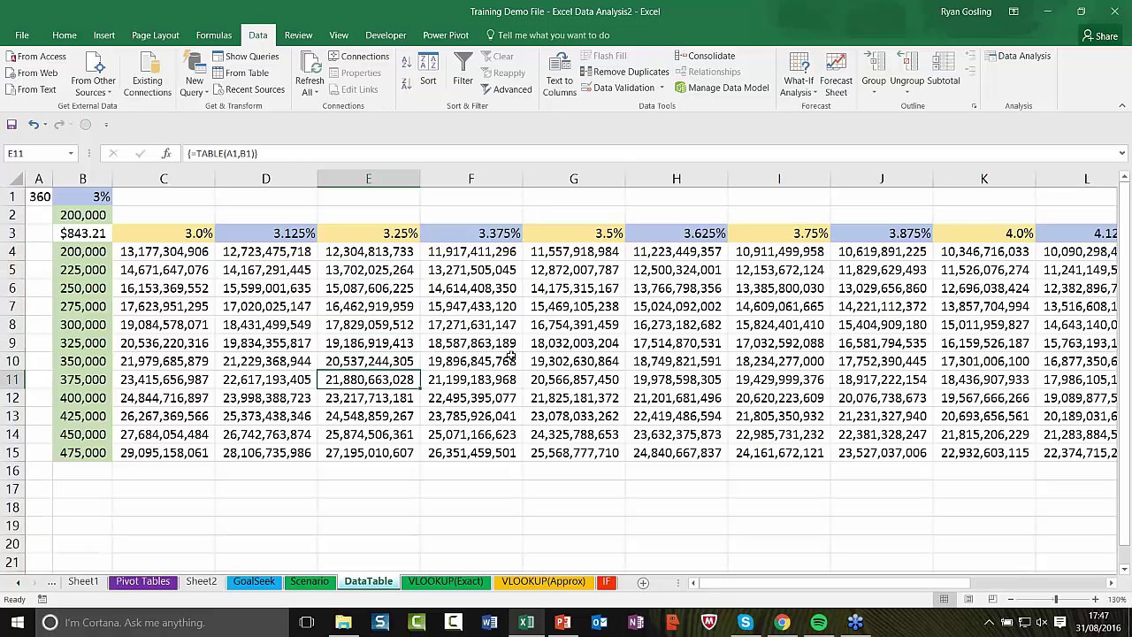
pyautogui.click(536, 313)
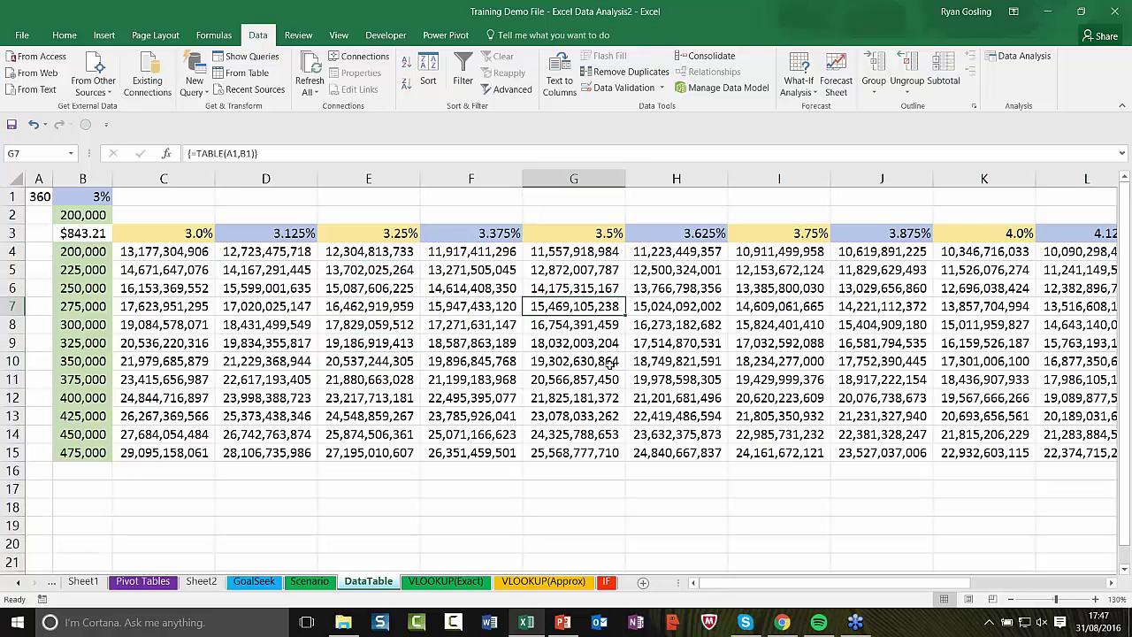
pyautogui.click(663, 304)
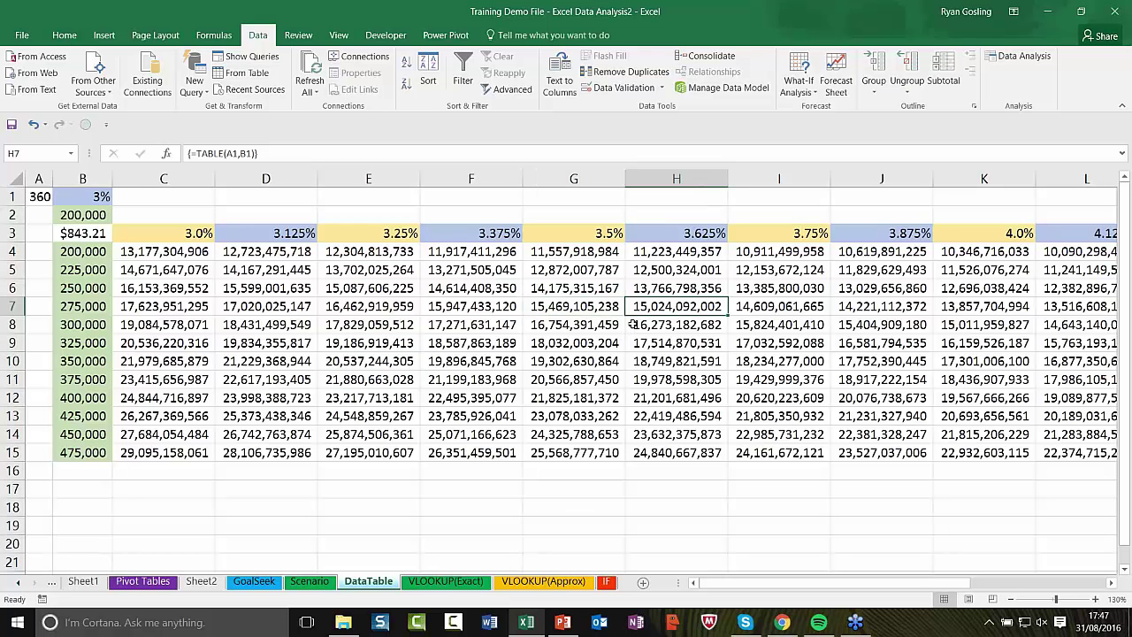
pyautogui.click(466, 324)
pyautogui.click(537, 582)
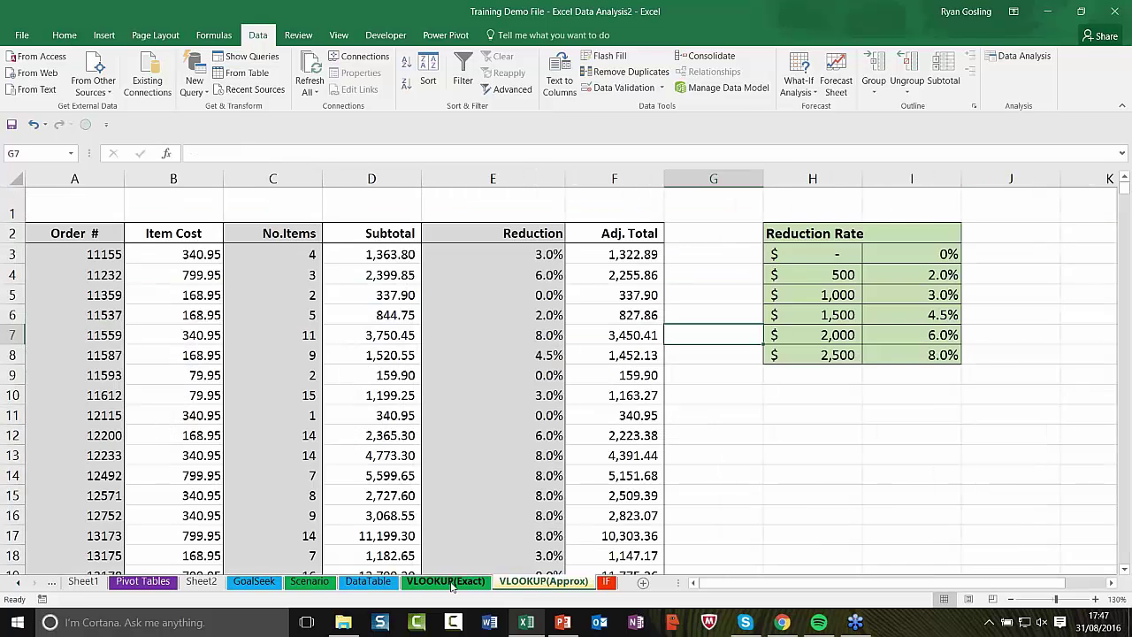
# Go to the VLOOKUP(Exact) sheet and look over the product lookup list in column K.
pyautogui.click(444, 582)
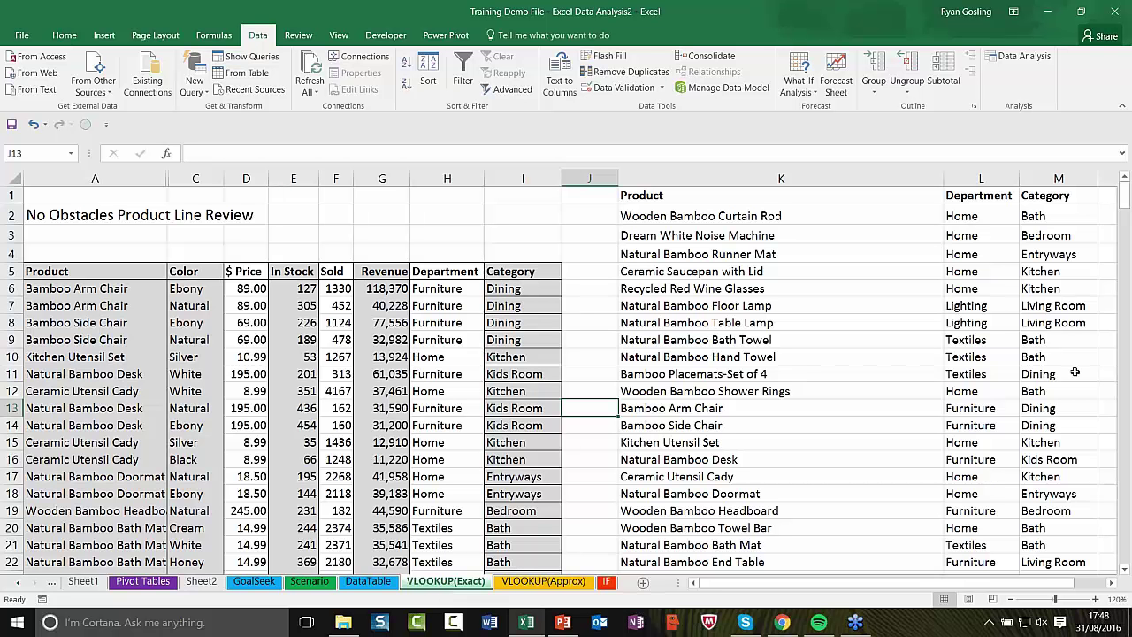
pyautogui.click(1119, 35)
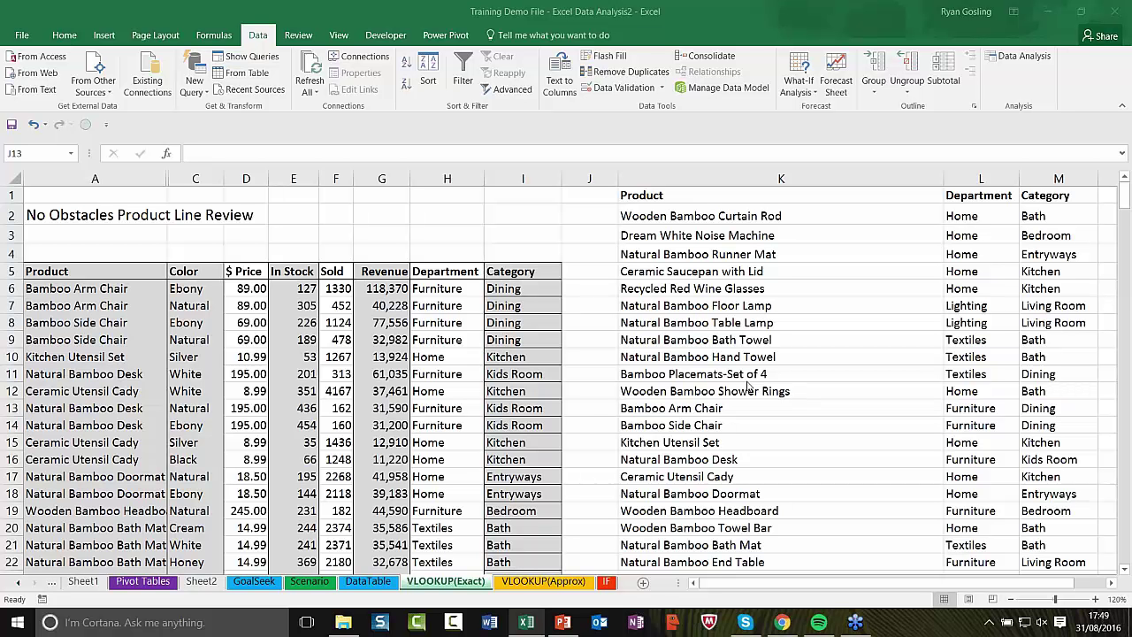
pyautogui.click(695, 285)
pyautogui.click(690, 255)
pyautogui.click(708, 237)
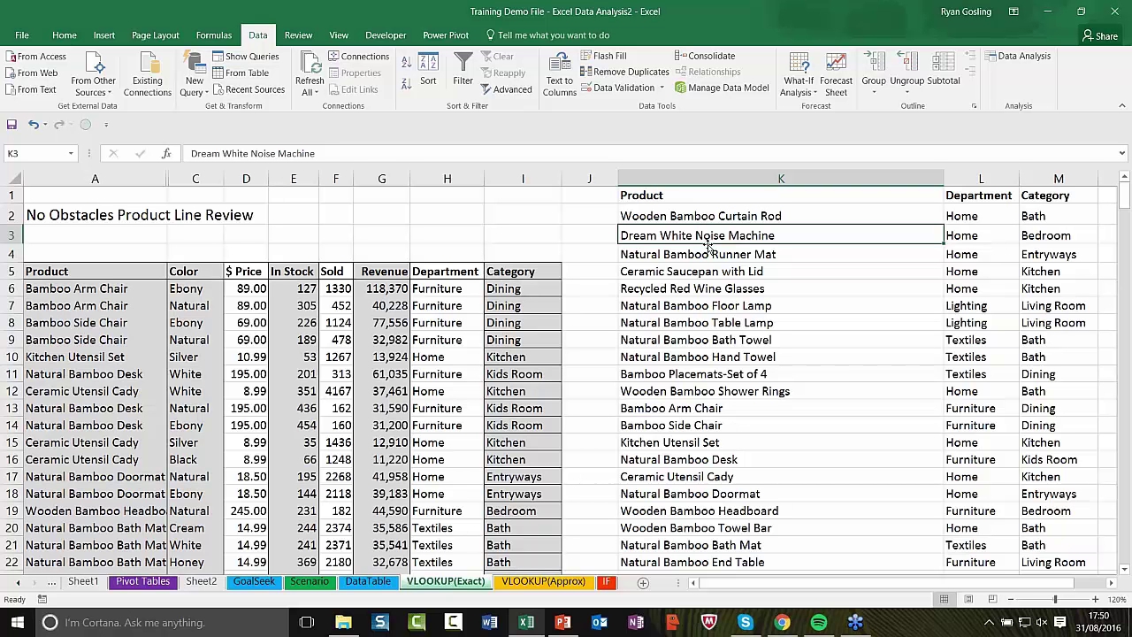
pyautogui.click(586, 237)
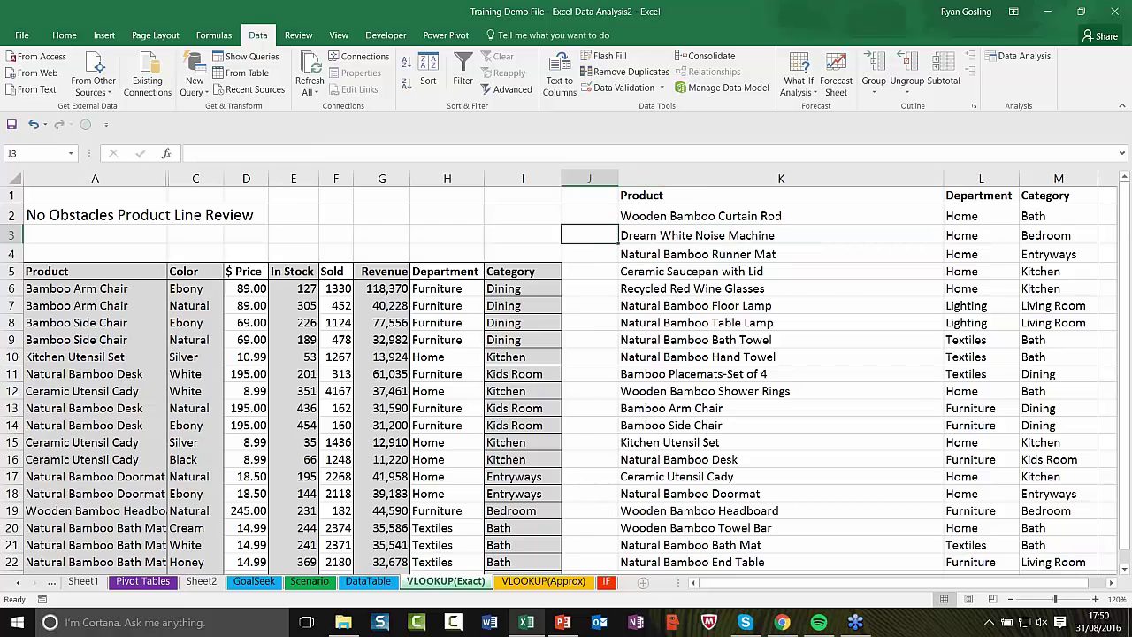
# Add a new worksheet and enter 10.00 in cell H4.
pyautogui.click(643, 582)
pyautogui.click(374, 233)
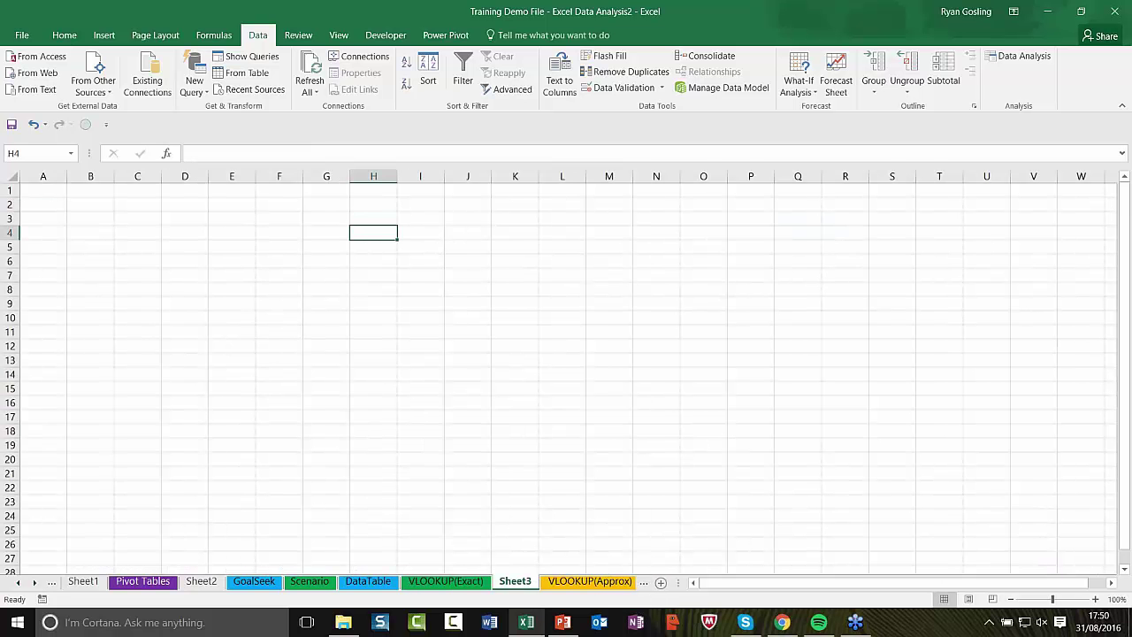
pyautogui.write('10.00')
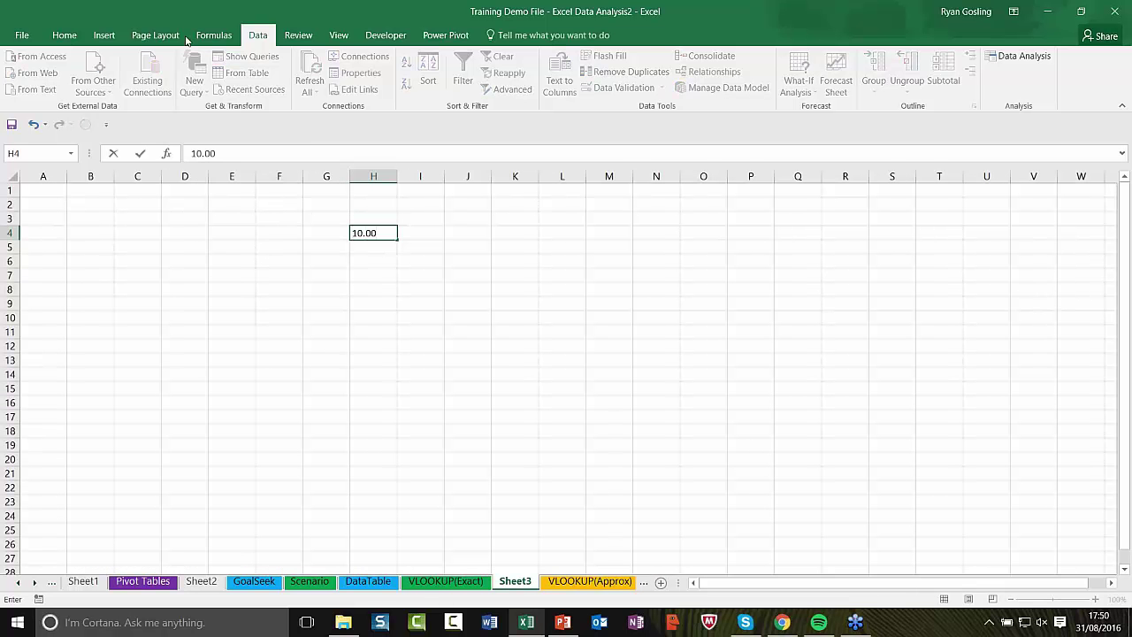
# Format cell H4 with the Currency number format.
pyautogui.click(36, 35)
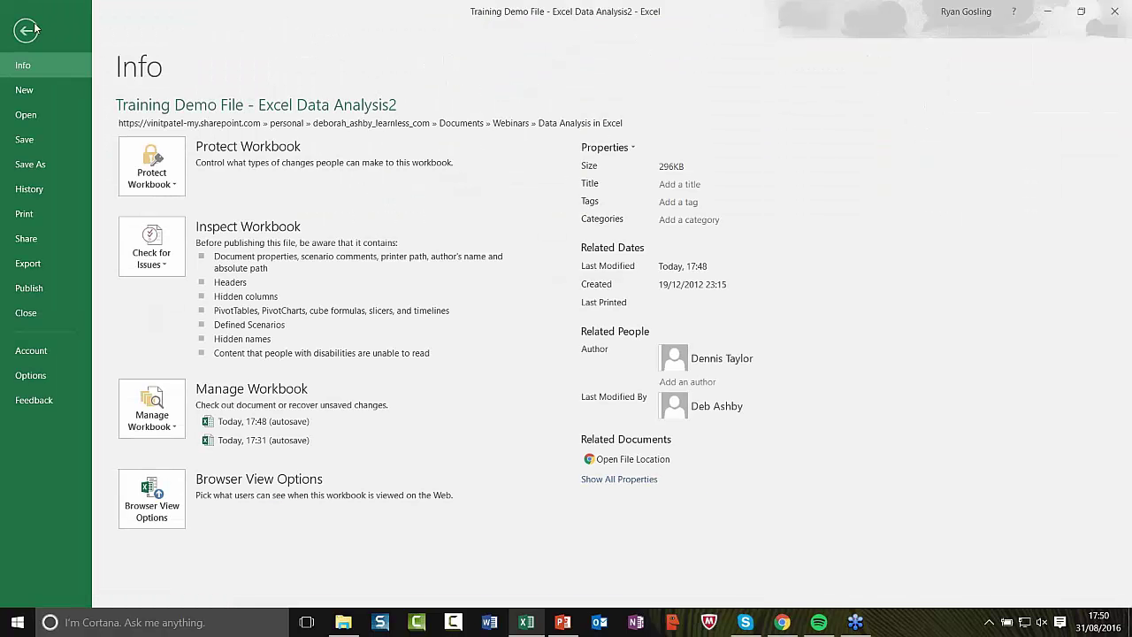
pyautogui.click(26, 31)
pyautogui.click(60, 37)
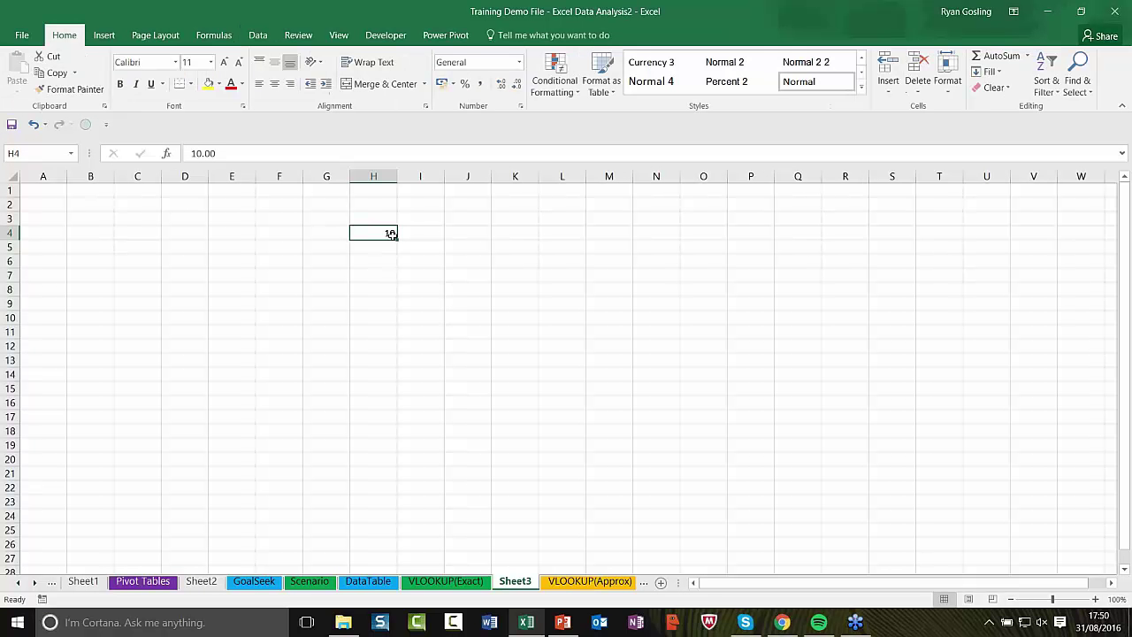
pyautogui.click(521, 66)
pyautogui.click(482, 146)
# Enter 20.00 in cell H5 and apply the Currency number format to it.
pyautogui.click(384, 247)
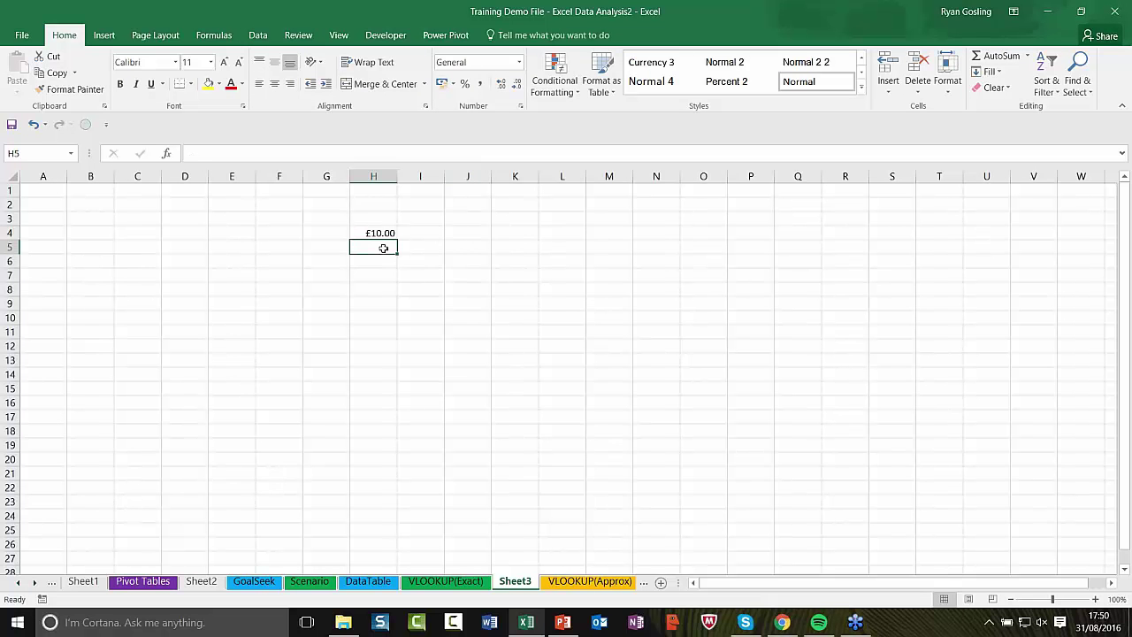
pyautogui.write('20.00')
pyautogui.click(414, 266)
pyautogui.click(380, 252)
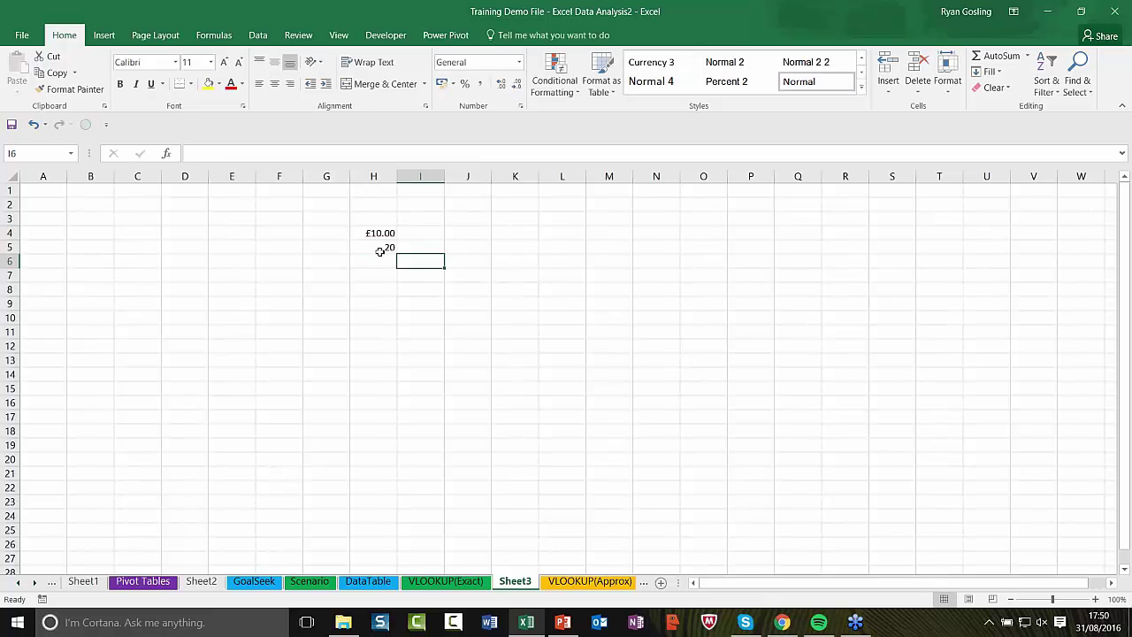
pyautogui.click(521, 64)
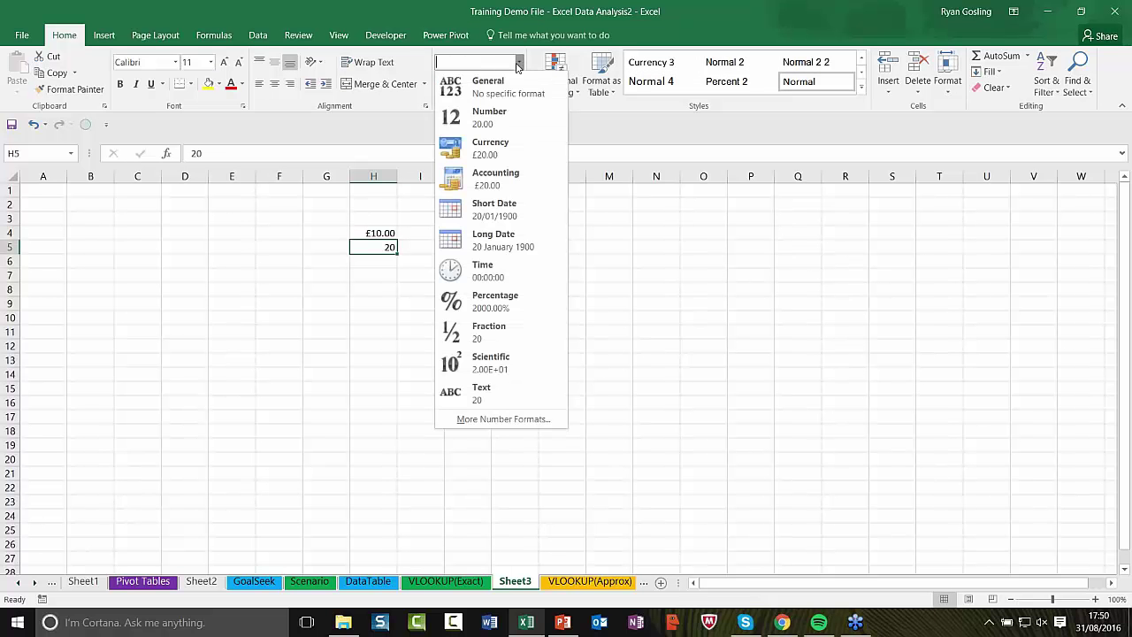
pyautogui.click(496, 149)
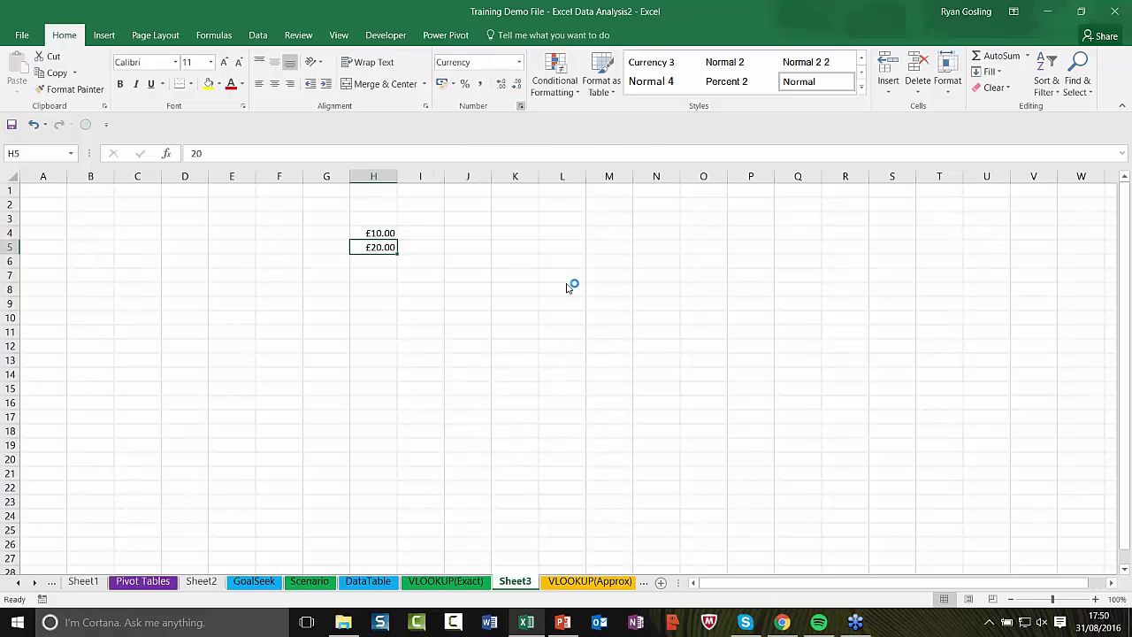
# Change the currency symbol of cell H5 to € Basque in the cell format settings.
pyautogui.click(520, 105)
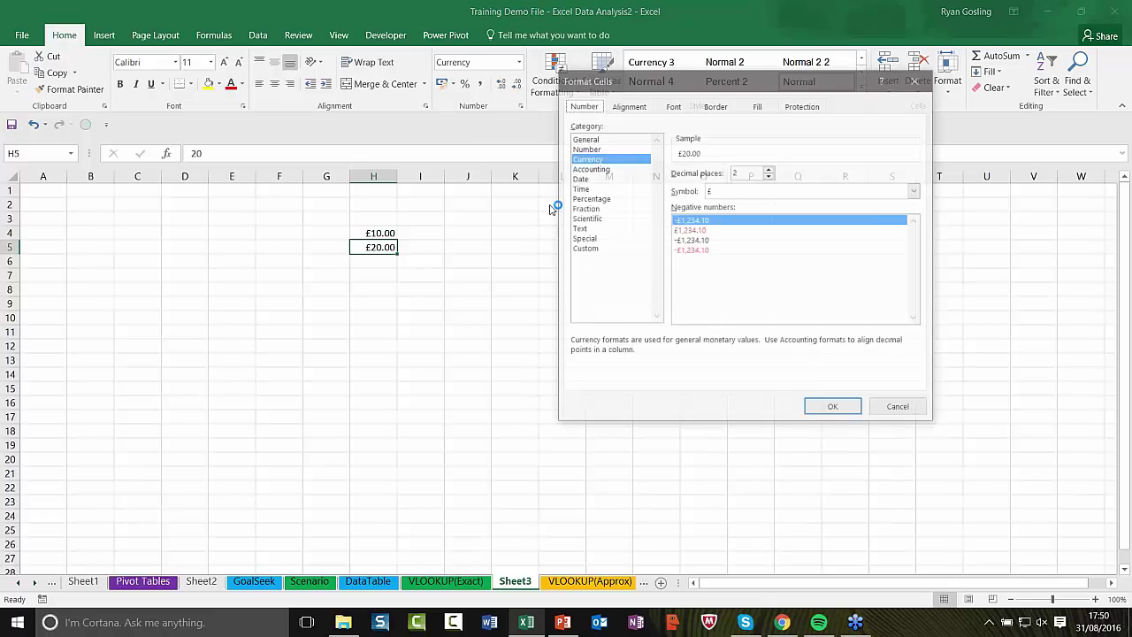
pyautogui.click(748, 192)
pyautogui.scroll(-4, 761, 283)
pyautogui.scroll(-8, 761, 283)
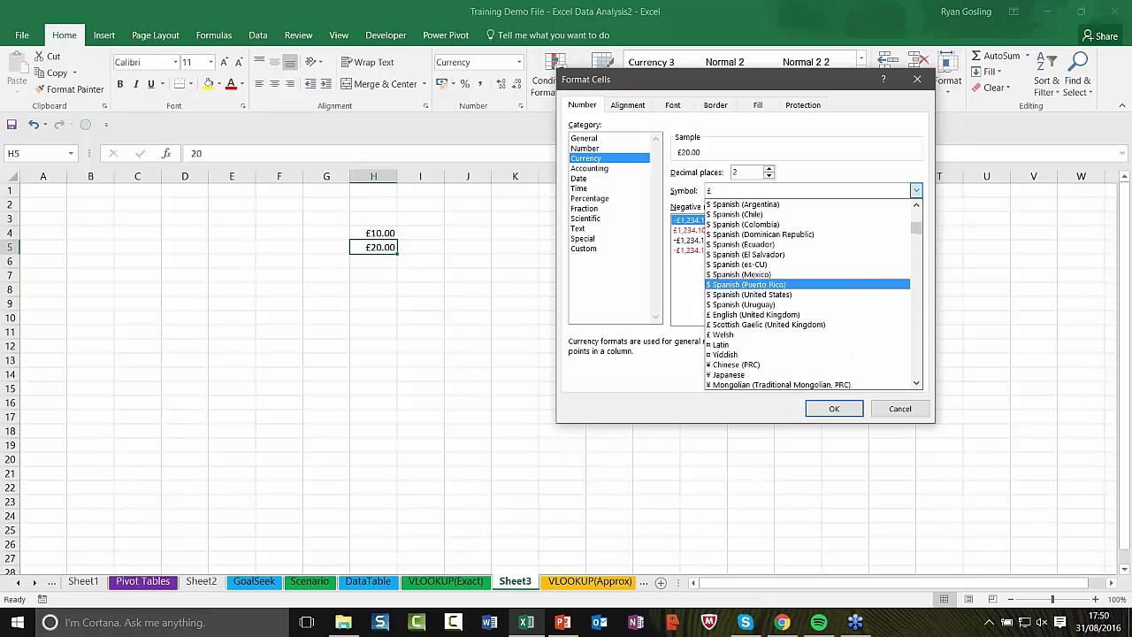
pyautogui.scroll(-11, 740, 294)
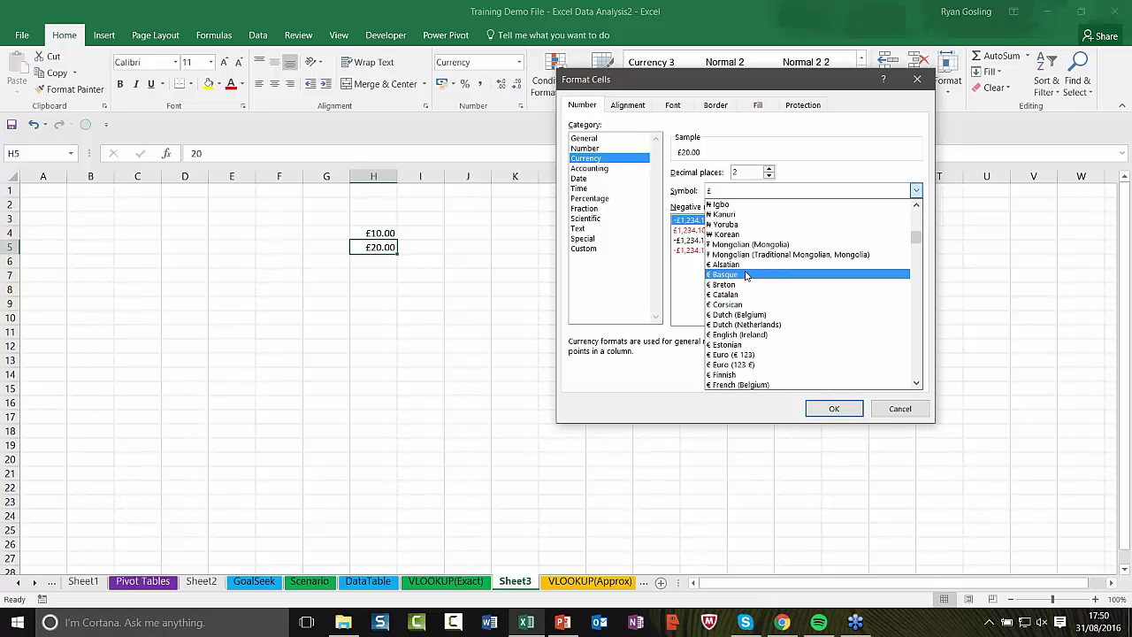
pyautogui.click(730, 276)
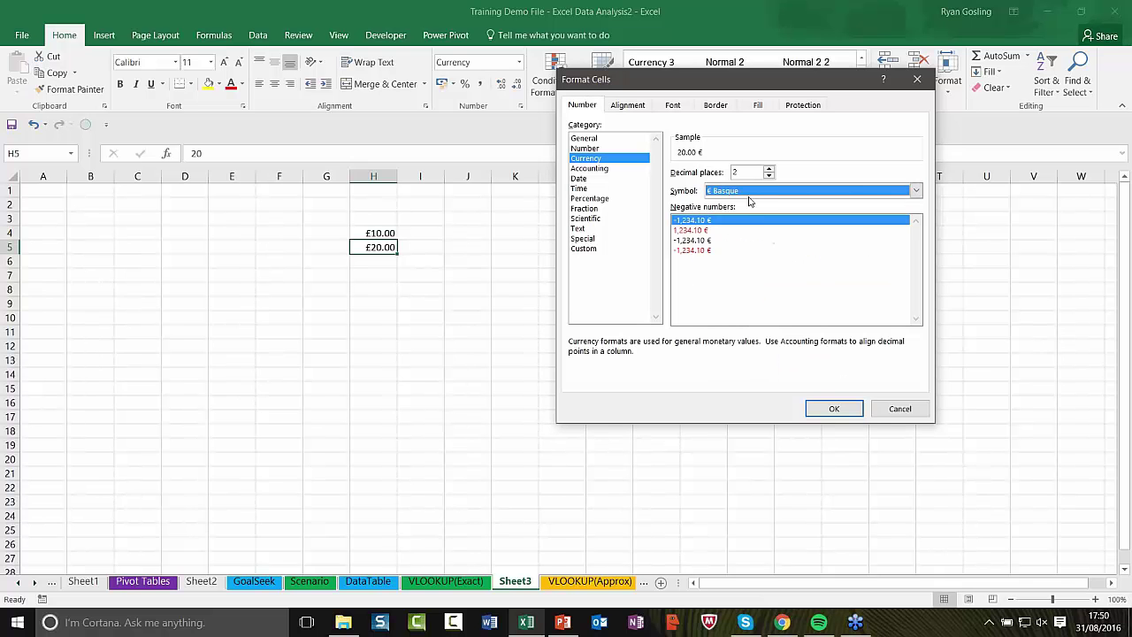
pyautogui.click(823, 409)
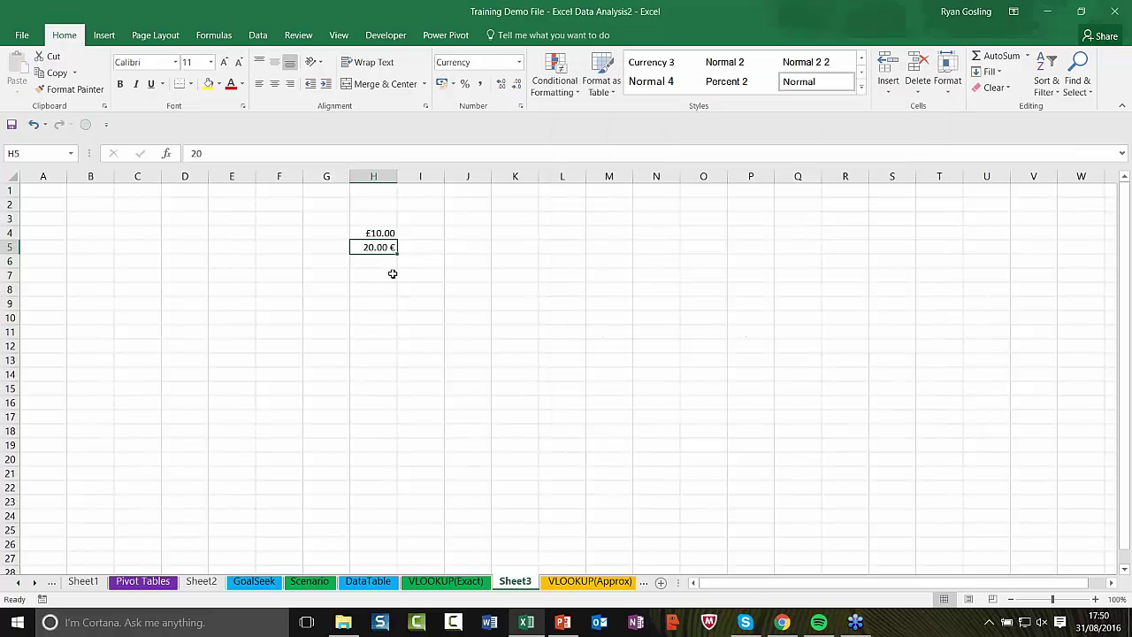
# Total the pound and euro amounts in H6 with AutoSum, =SUM(H4:H5), and check the individual cells against the result.
pyautogui.click(376, 263)
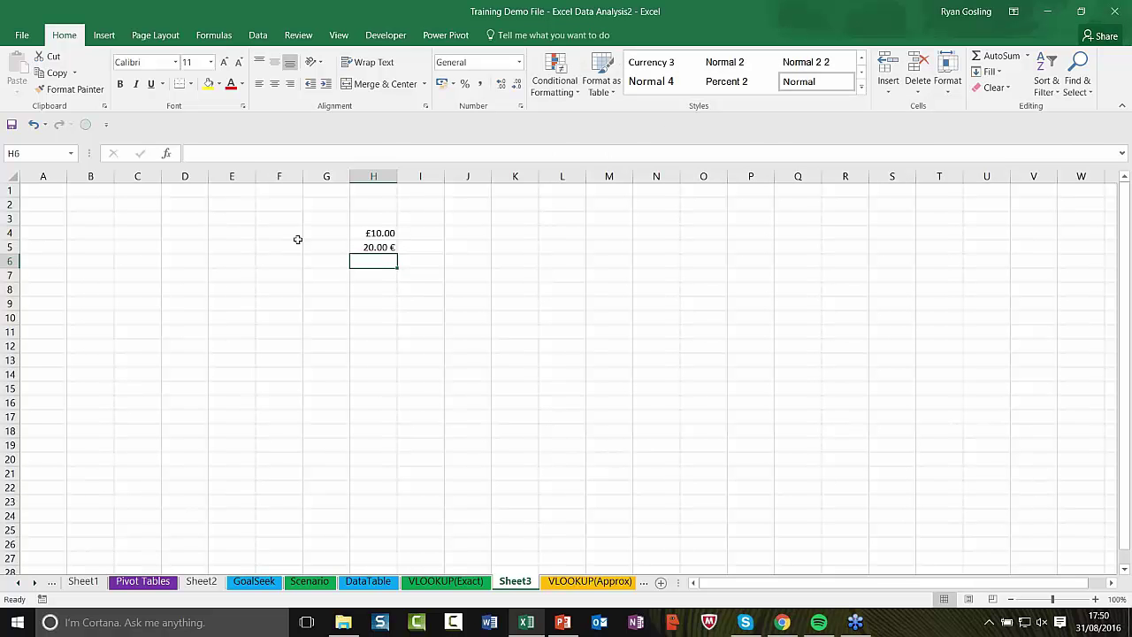
pyautogui.doubleClick(834, 17)
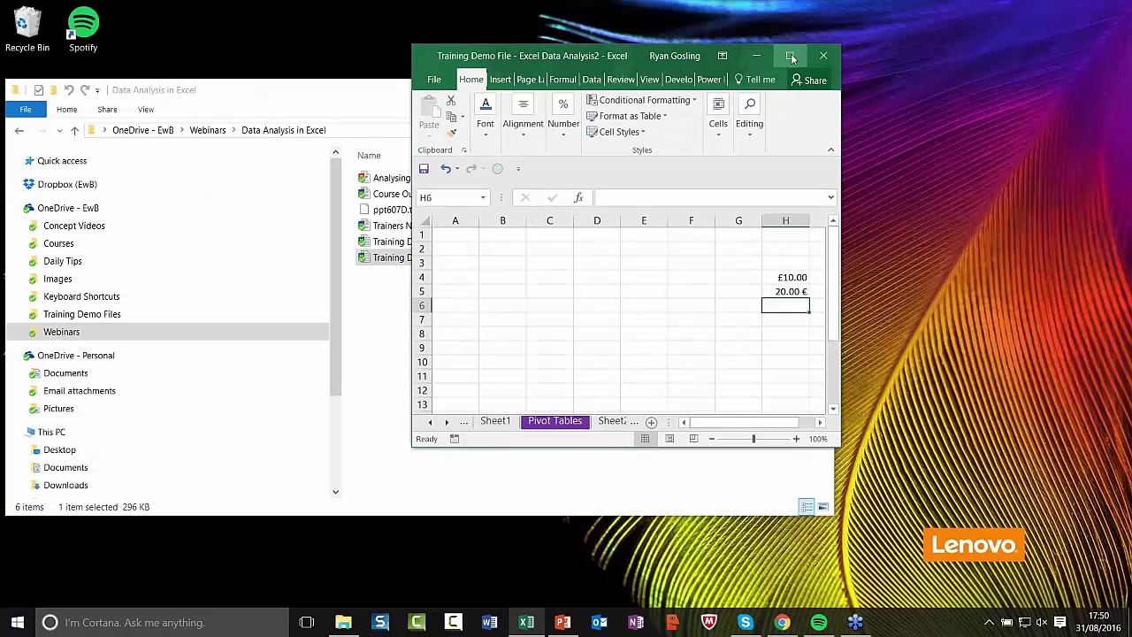
pyautogui.click(790, 55)
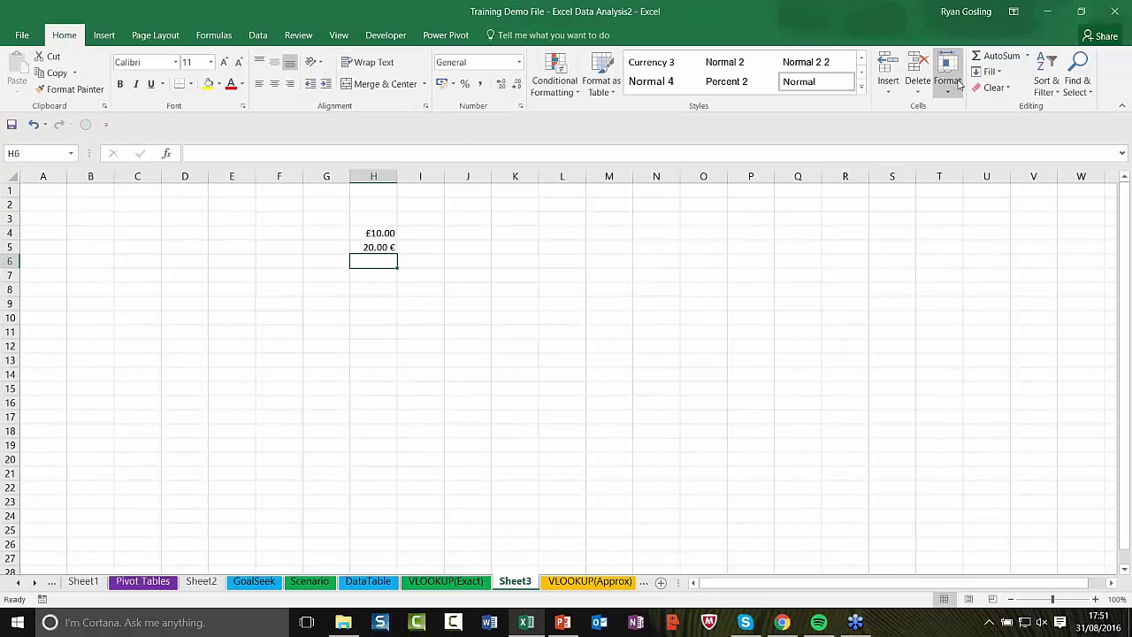
pyautogui.click(1001, 59)
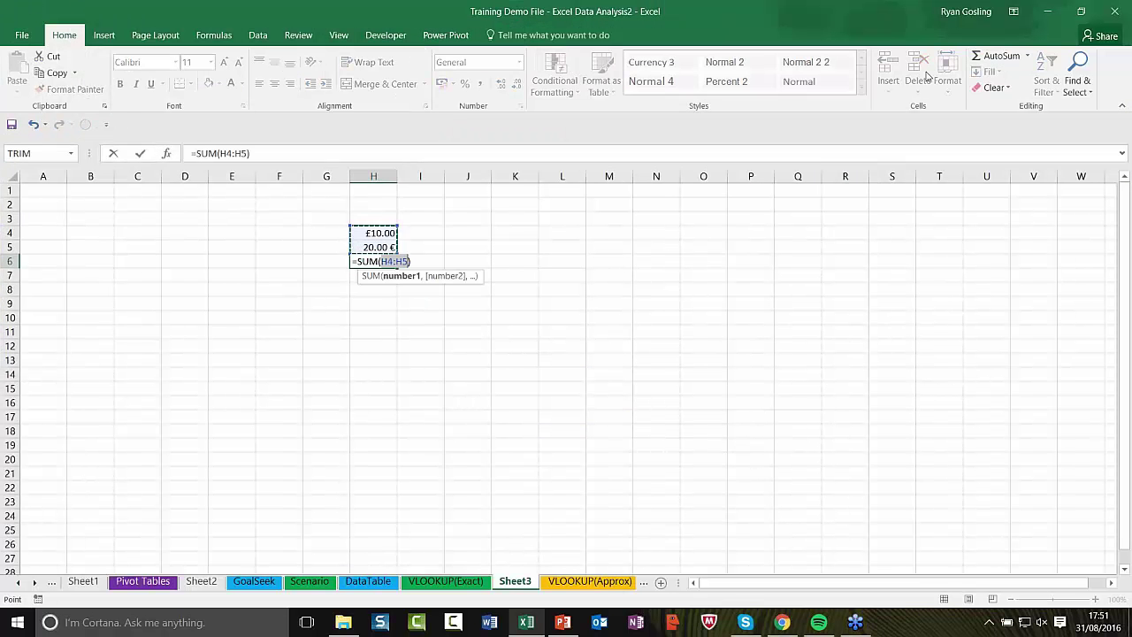
pyautogui.press('Return')
pyautogui.click(530, 305)
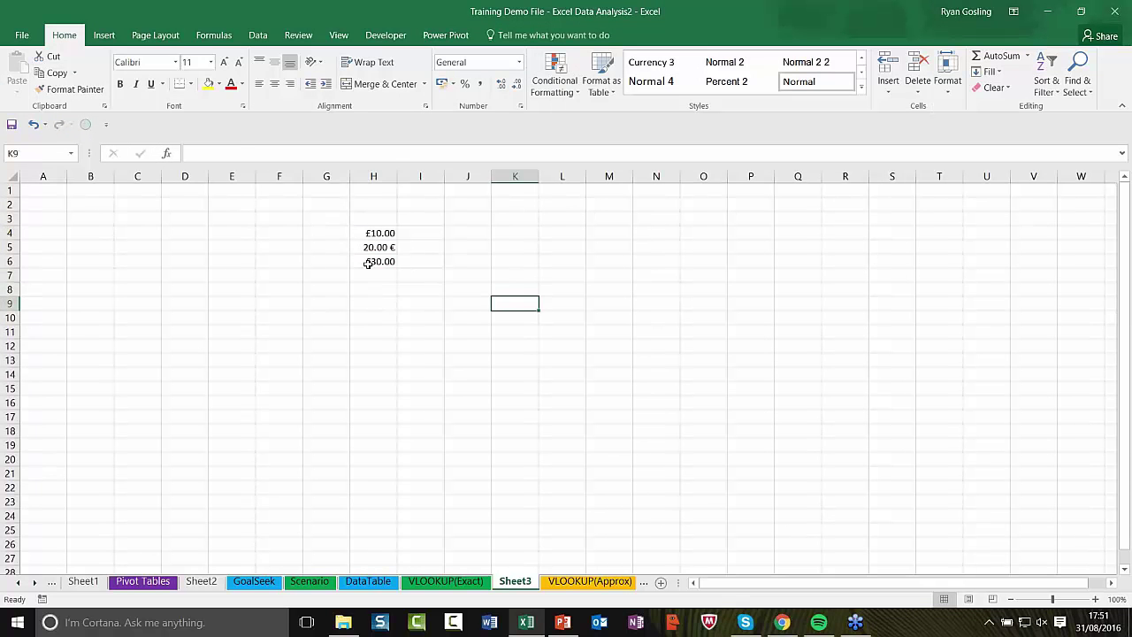
pyautogui.click(372, 263)
pyautogui.click(378, 239)
pyautogui.click(378, 246)
pyautogui.click(379, 261)
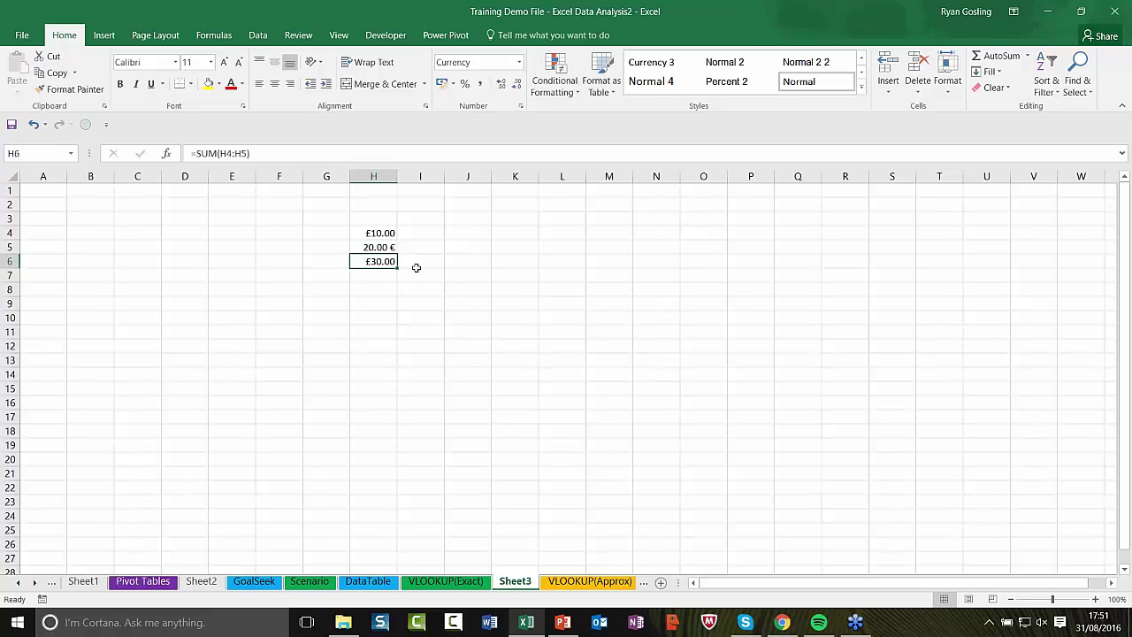
# Clear the sample amounts and their total from H4:H6.
pyautogui.click(374, 234)
pyautogui.moveTo(373, 232); pyautogui.dragTo(374, 261)
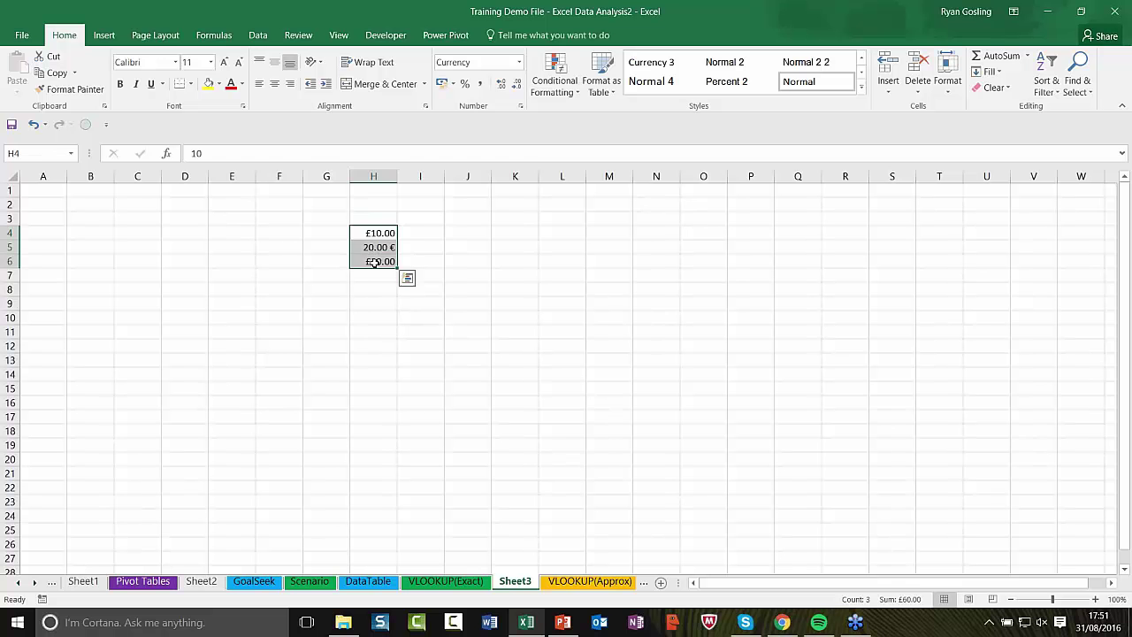
pyautogui.press('Delete')
pyautogui.click(513, 275)
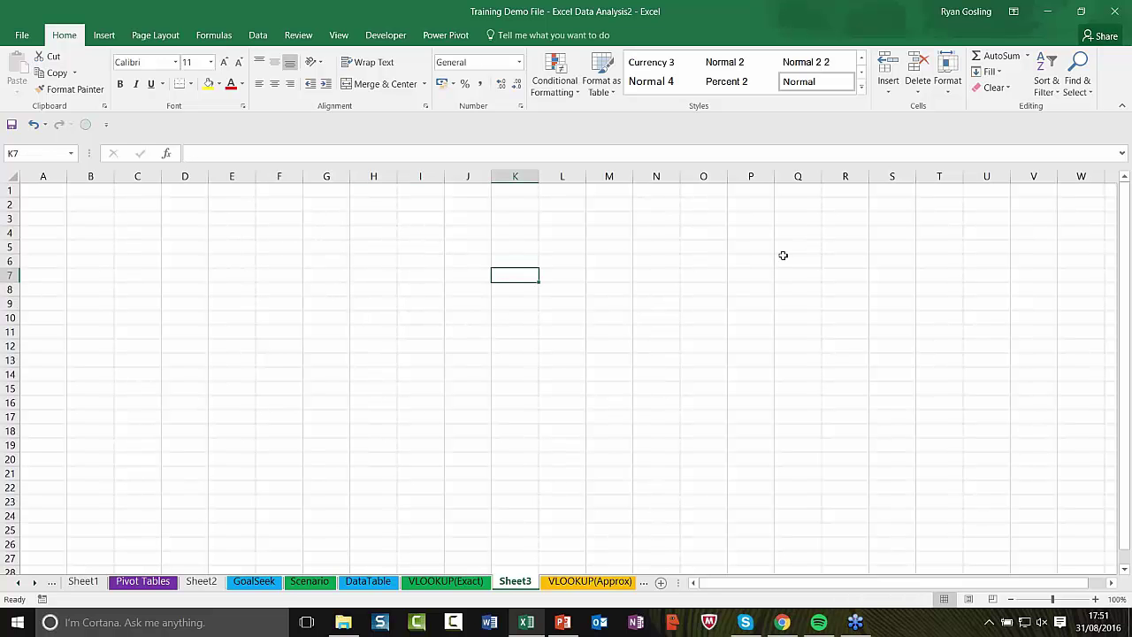